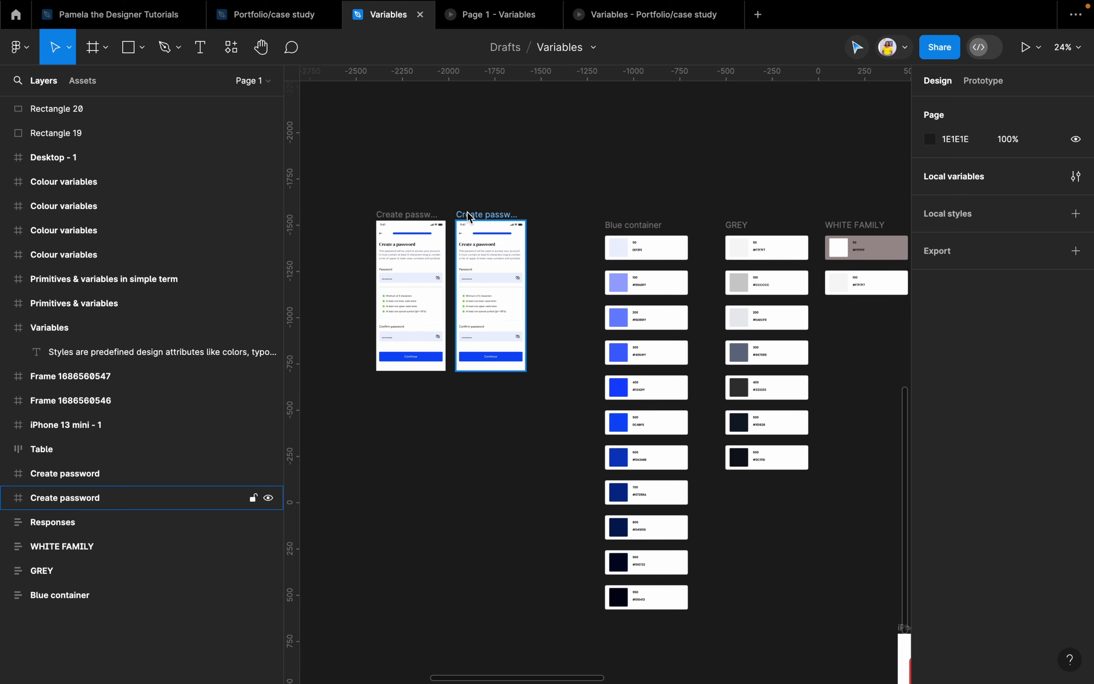
Examine the two Create password screens and select the first one's frame
scroll(467, 212, "right", 4)
scroll(468, 212, "down", 1)
scroll(468, 213, "left", 4)
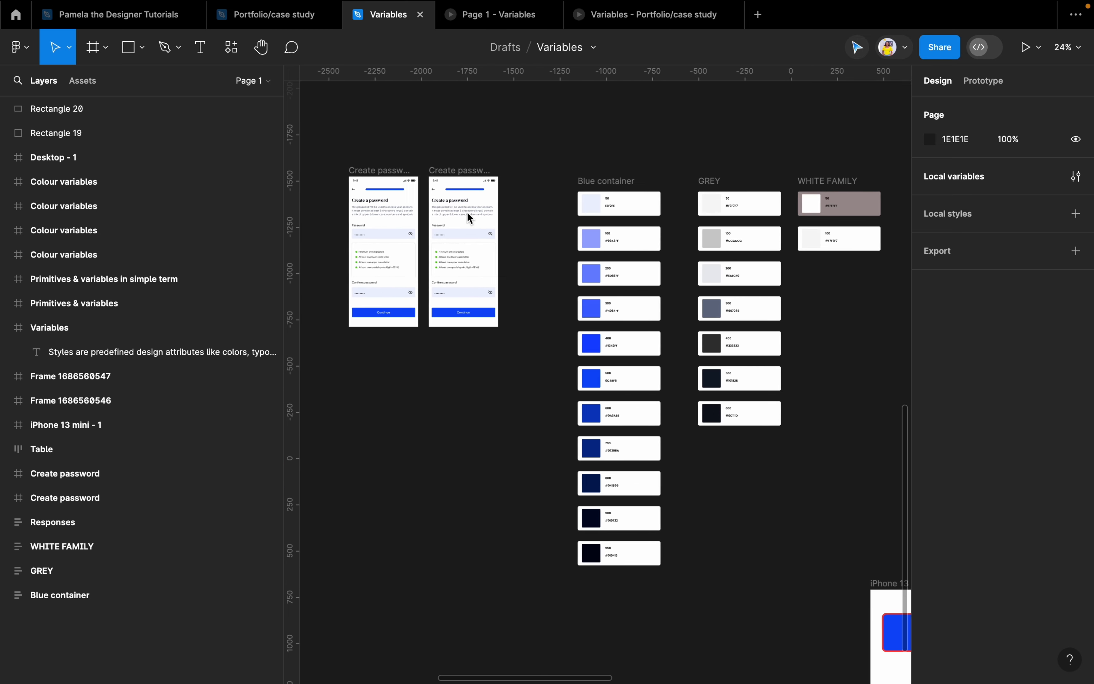
scroll(467, 213, "up", 1)
scroll(402, 204, "up", 5)
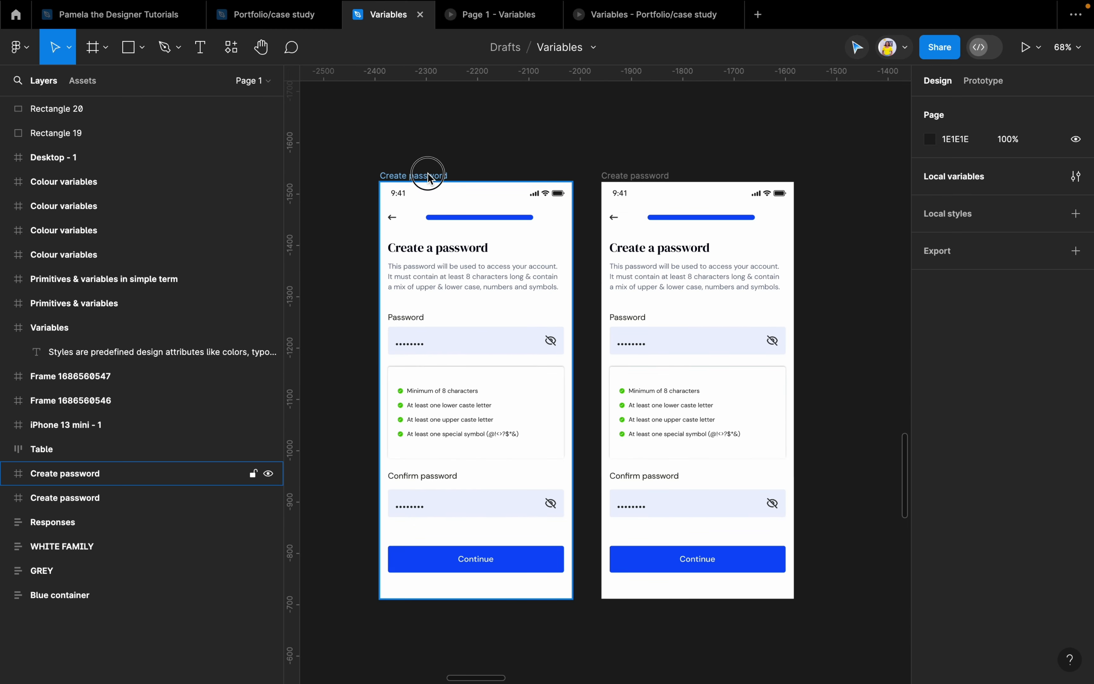
left_click(427, 176)
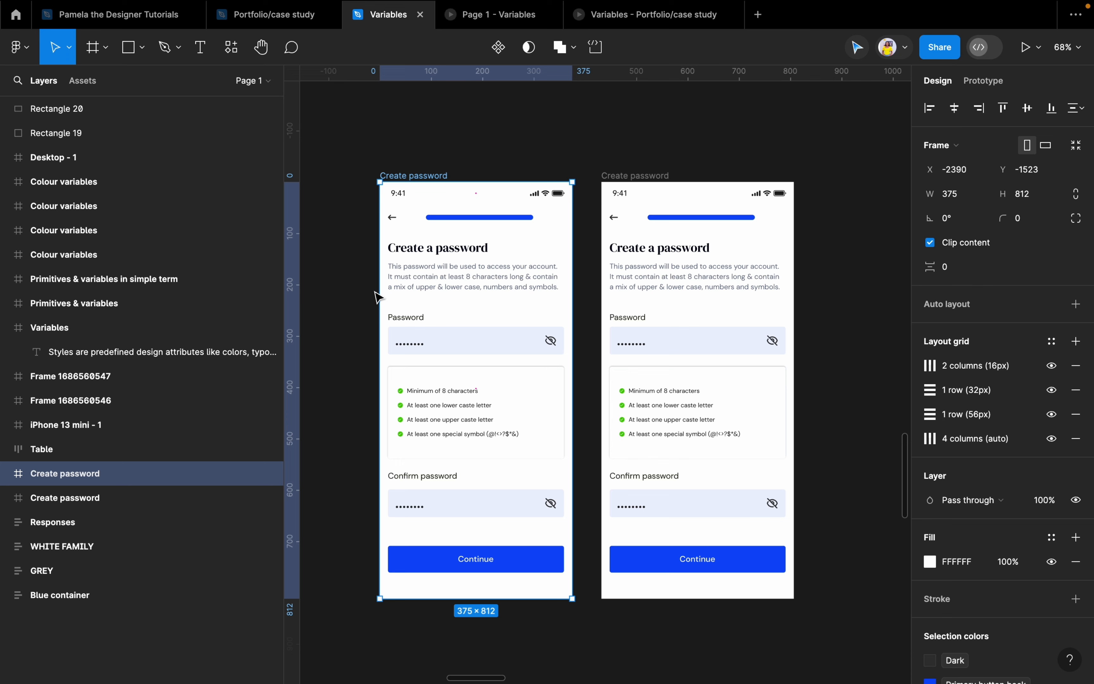
scroll(369, 293, "down", 4)
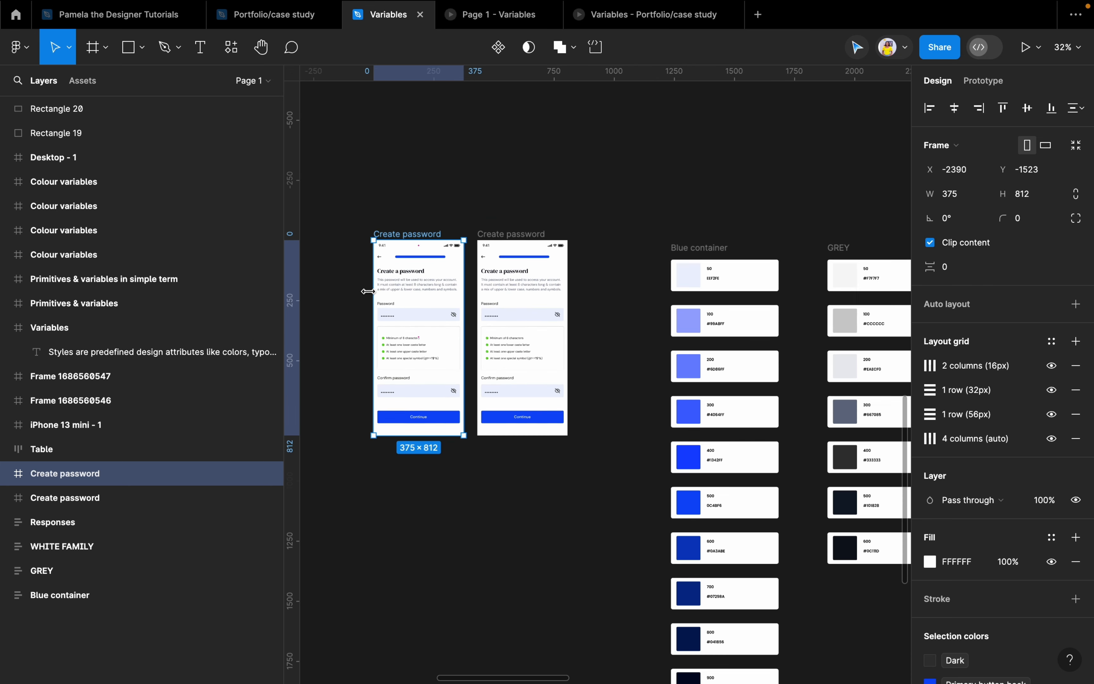
Select the Blue container frame and examine its range of blue shades
scroll(367, 293, "right", 3)
scroll(368, 293, "down", 2)
left_click(136, 595)
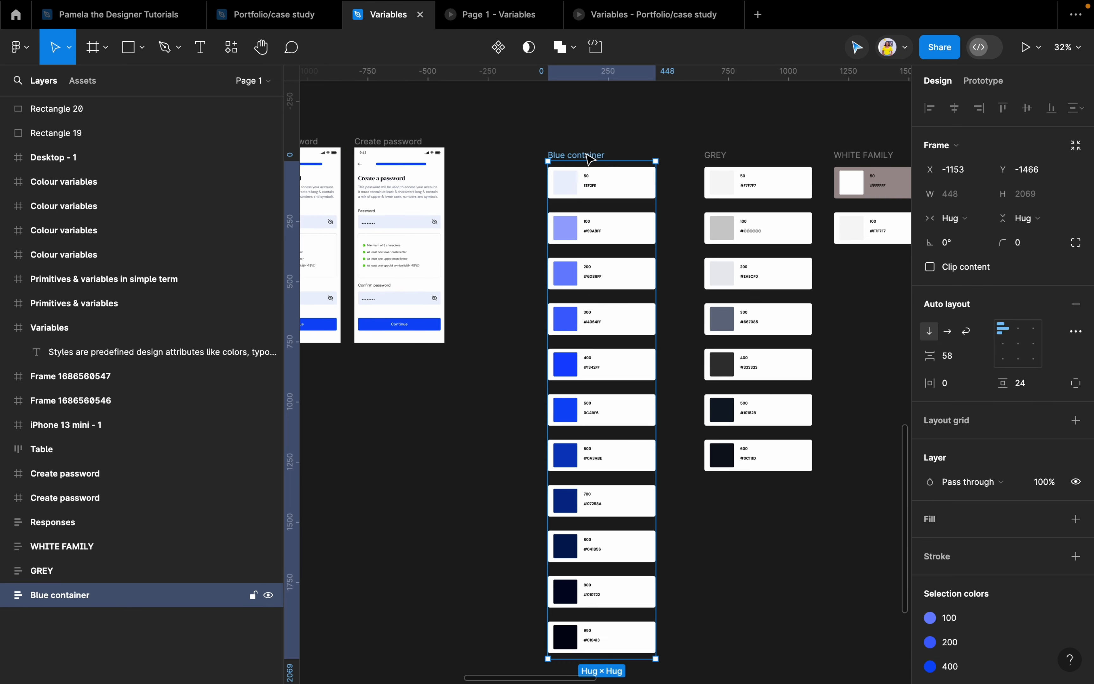
scroll(529, 199, "down", 2)
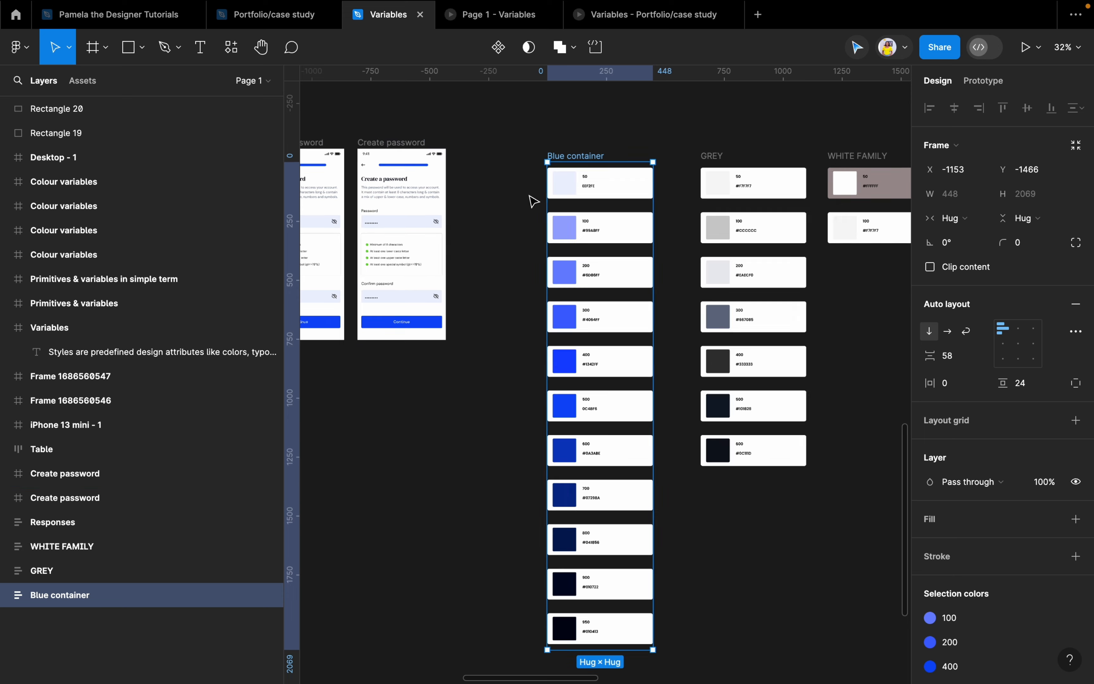
scroll(597, 304, "up", 3)
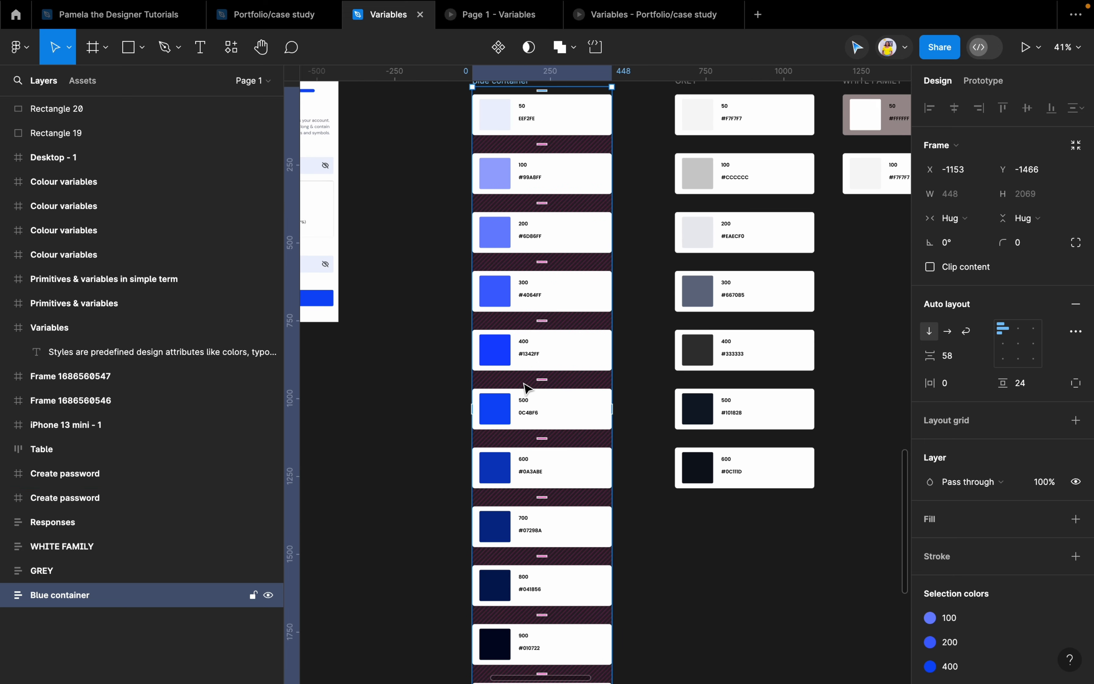
scroll(530, 393, "up", 1)
scroll(542, 420, "down", 1)
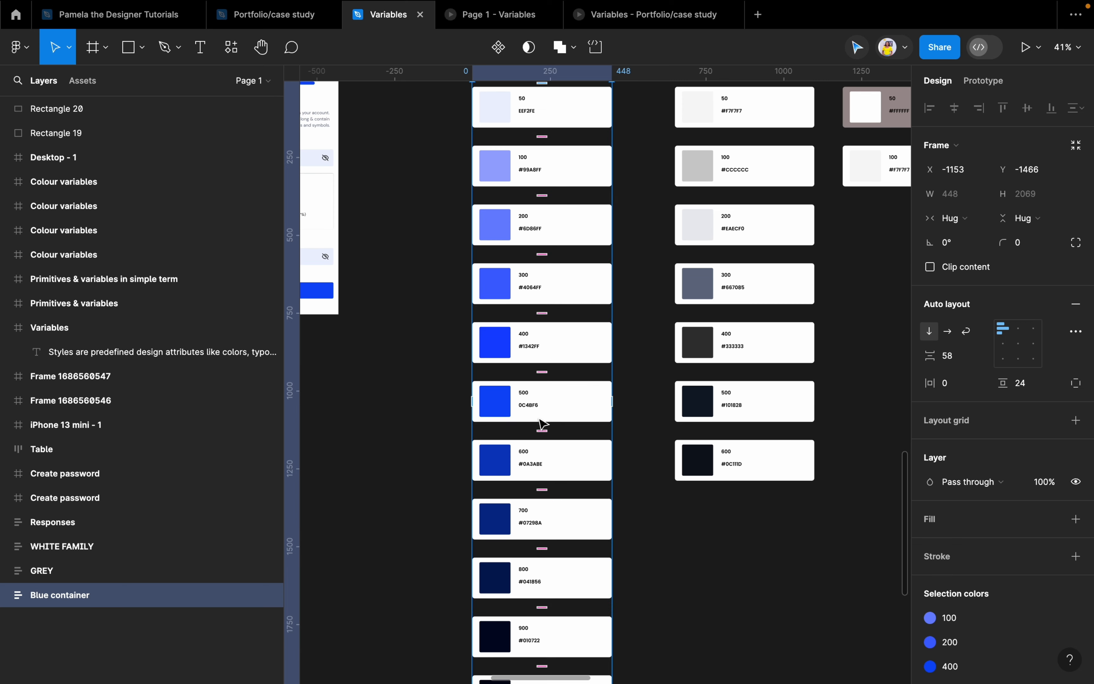
Inspect the fill of the 500 swatch in the Blue container and review the darker shades below it
double_click(496, 407)
double_click(495, 407)
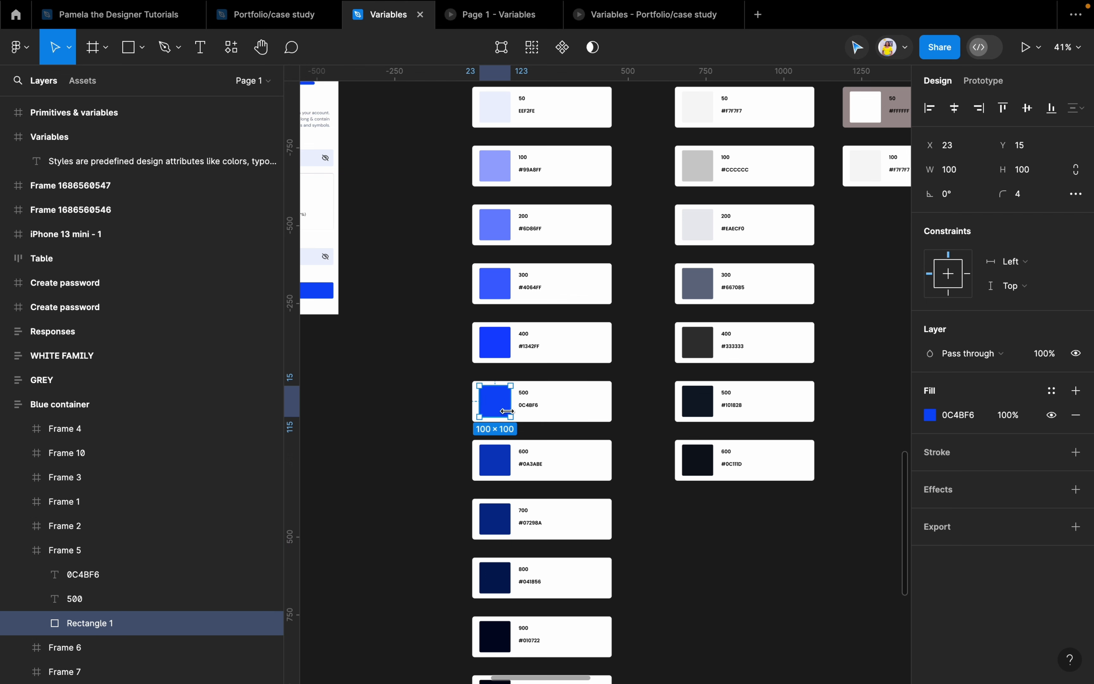
scroll(509, 404, "down", 3)
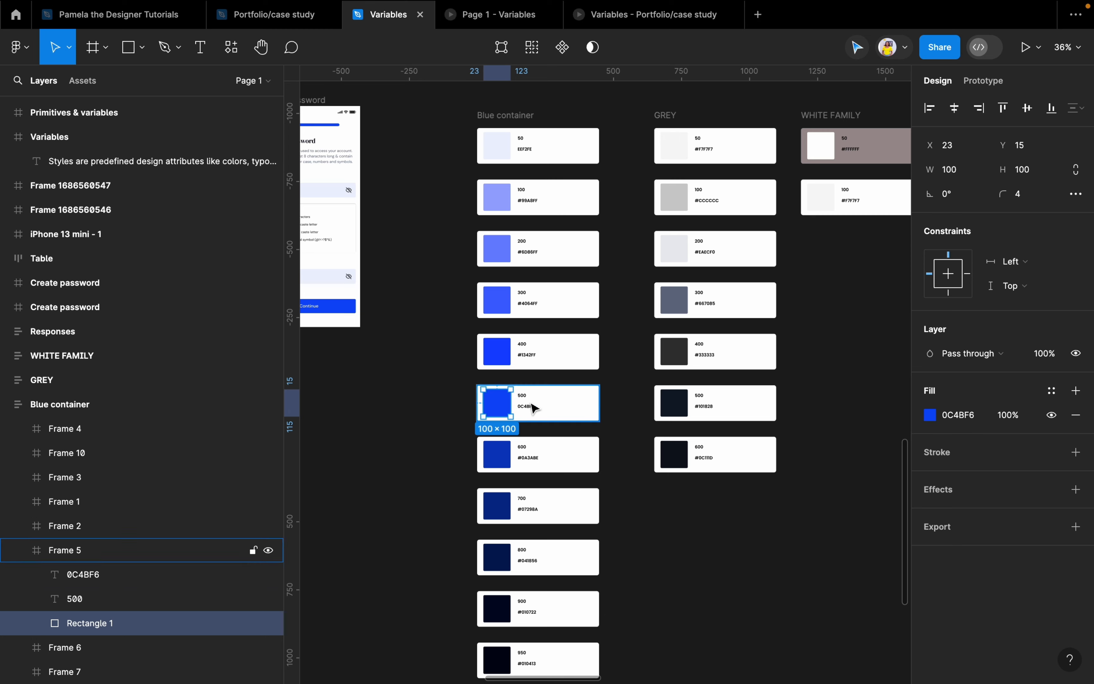
scroll(509, 407, "up", 5)
scroll(522, 410, "down", 3)
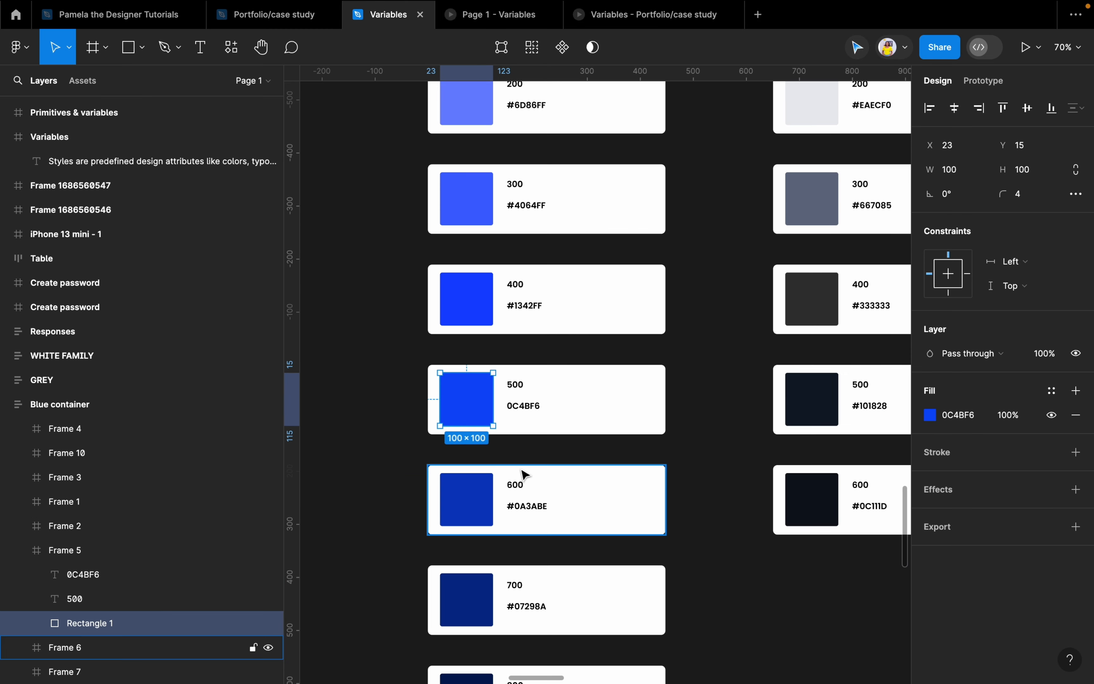
scroll(522, 458, "down", 3)
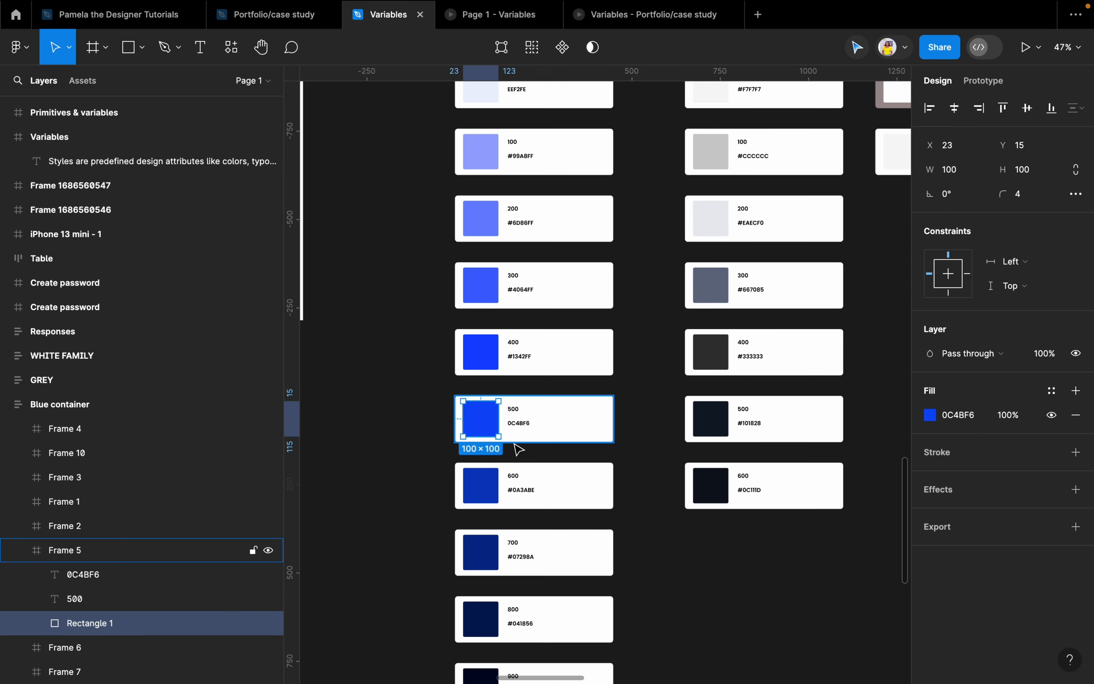
scroll(505, 495, "down", 5)
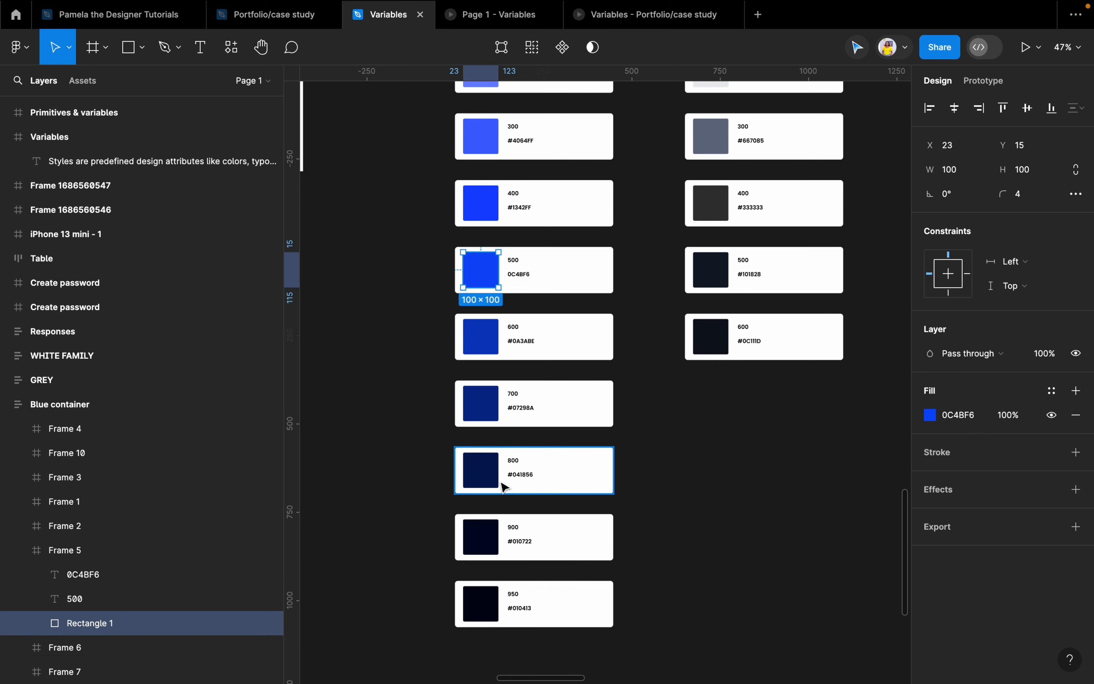
scroll(518, 332, "up", 2)
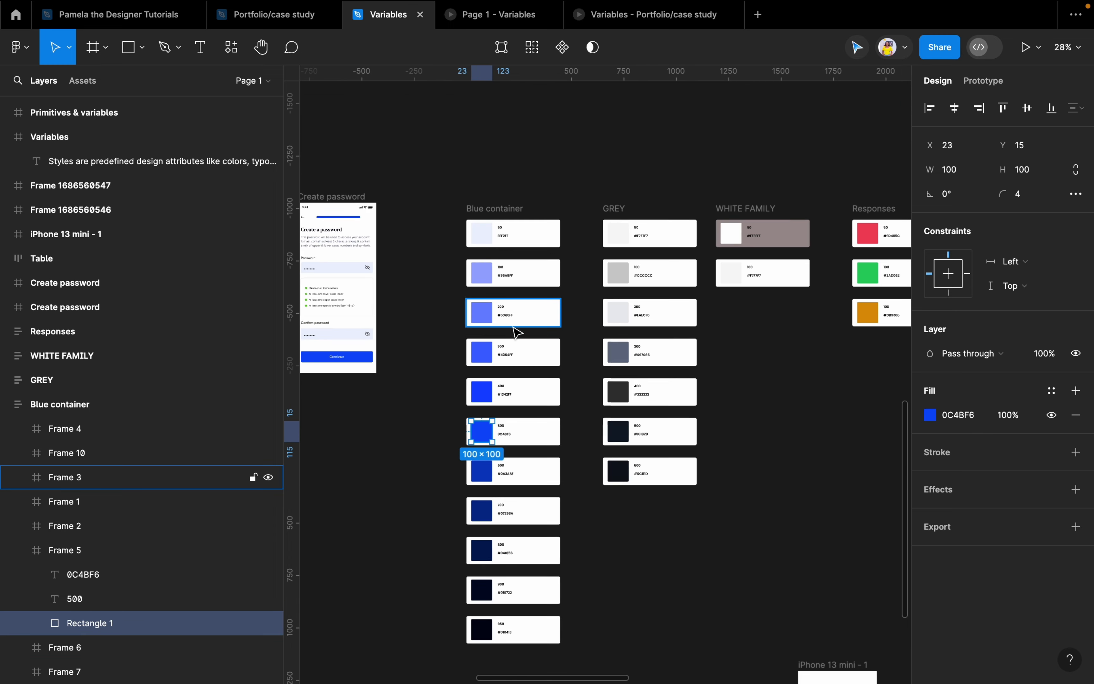
Compare the Blue container palette with the second Create password screen, selecting each frame in turn
left_click(513, 209)
scroll(509, 254, "up", 4)
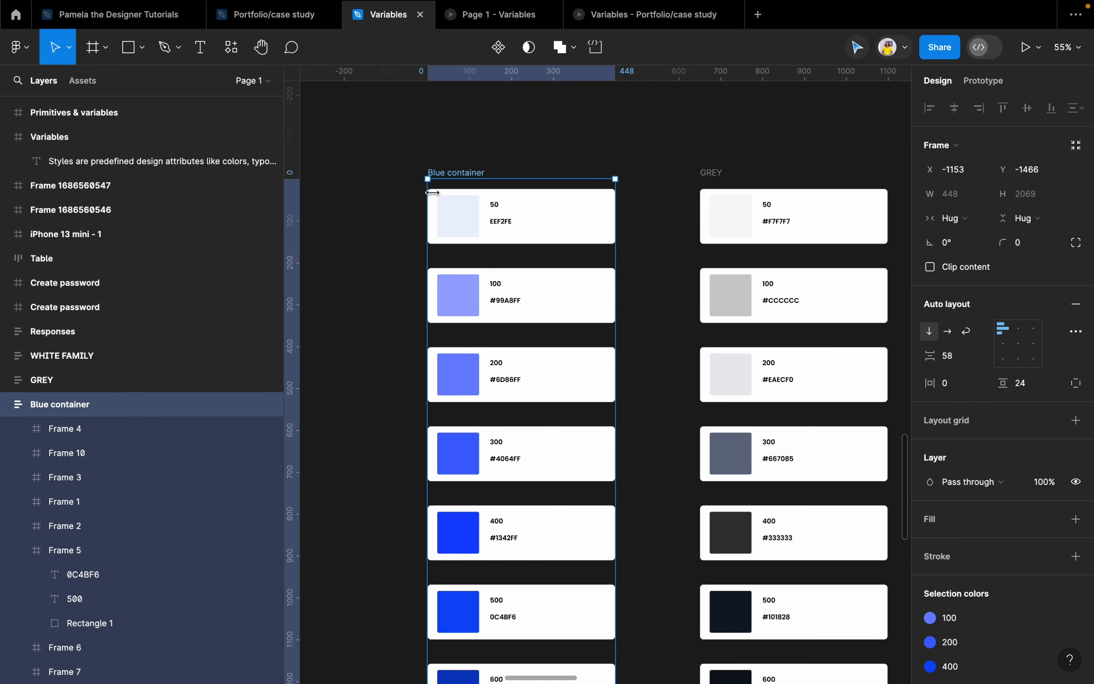
scroll(518, 251, "down", 5)
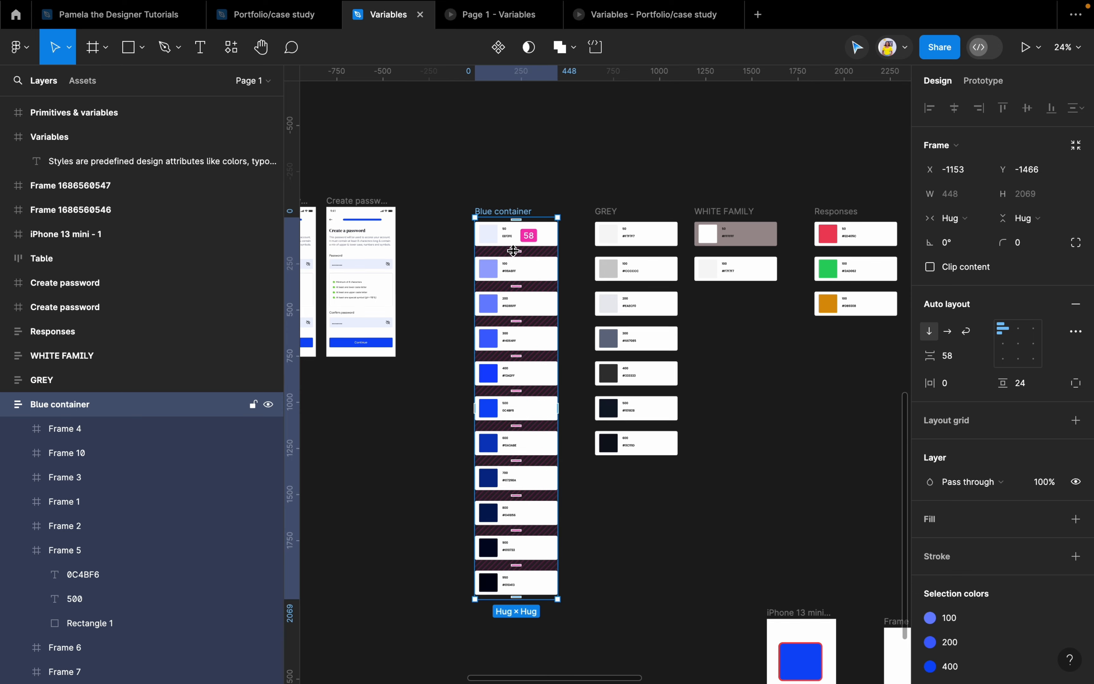
scroll(564, 169, "left", 6)
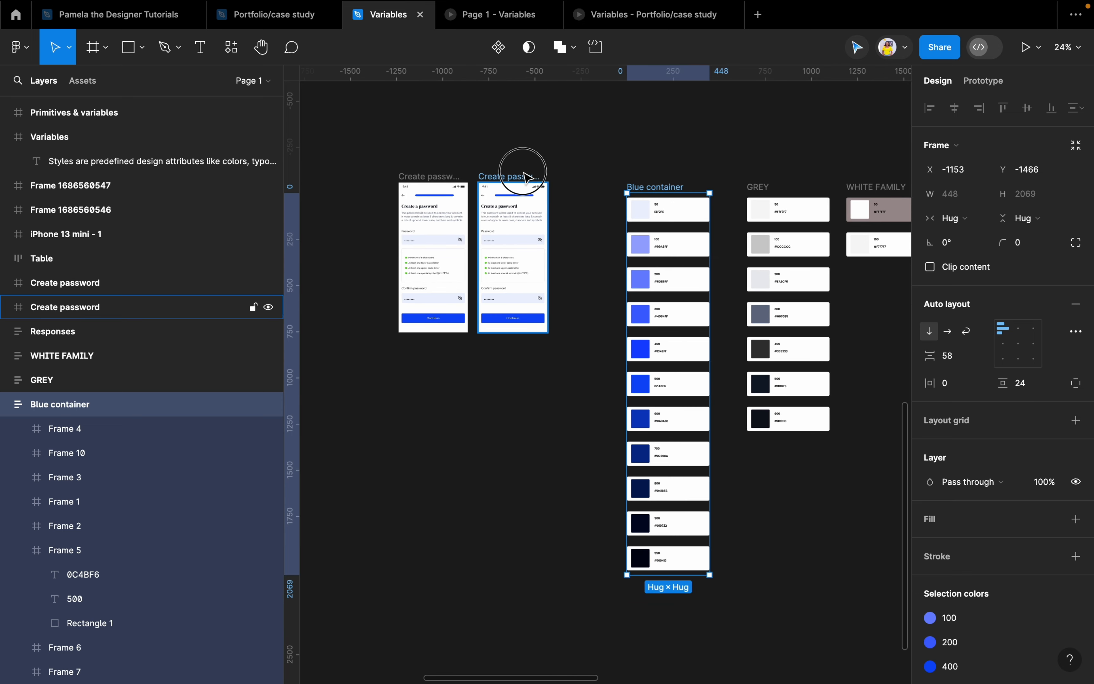
left_click(511, 176)
scroll(412, 231, "up", 3)
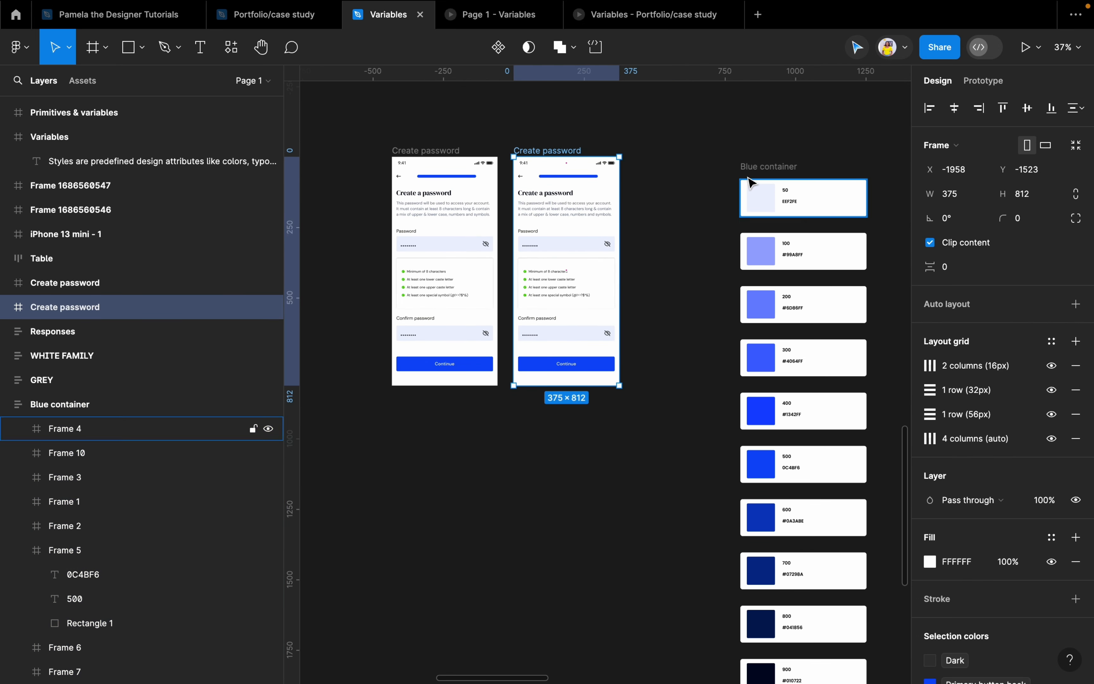
Inspect the lightest and darkest Blue container shades by selecting the 50 swatch and the 950 card
left_click(763, 197)
double_click(762, 201)
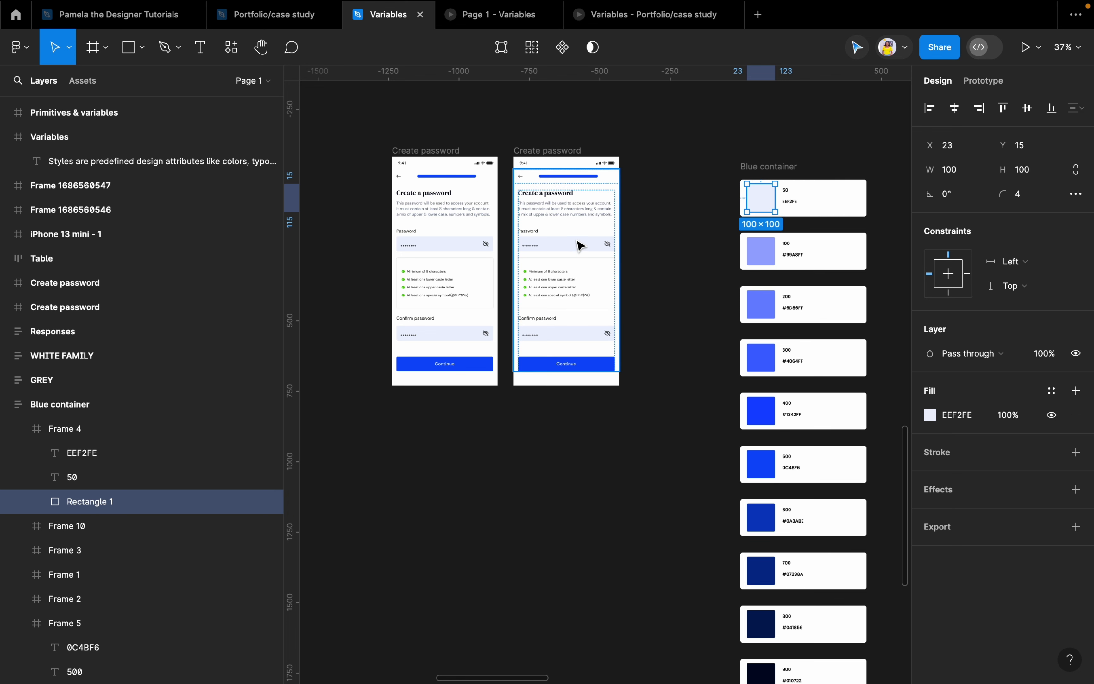
scroll(769, 371, "down", 5)
left_click(814, 450)
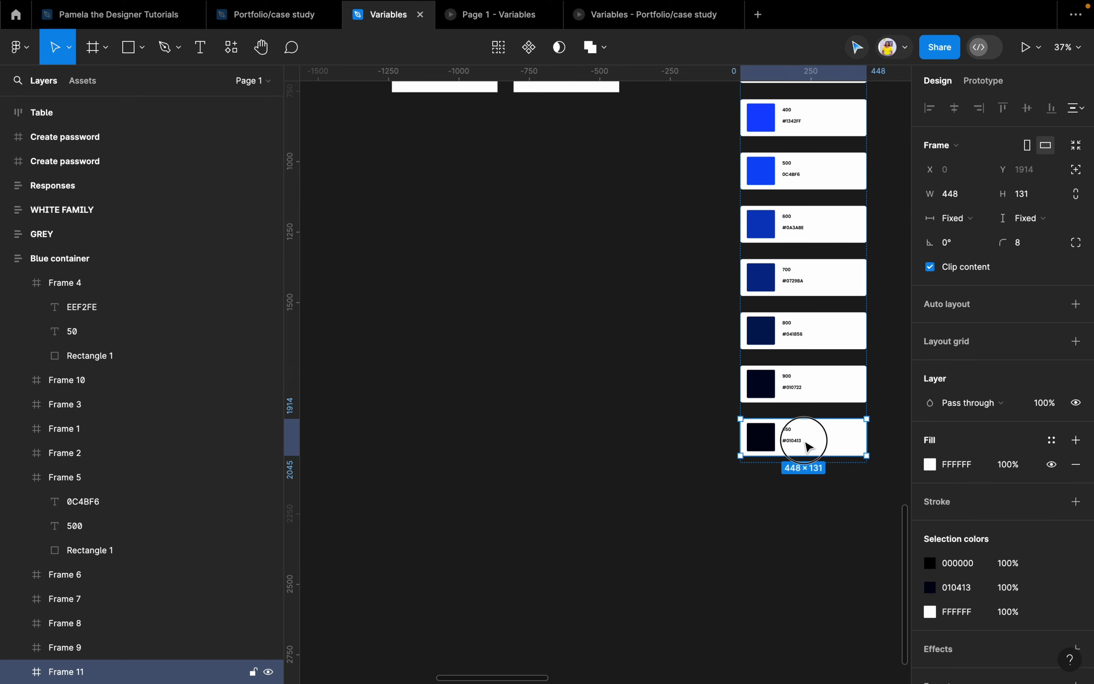
scroll(761, 425, "up", 2)
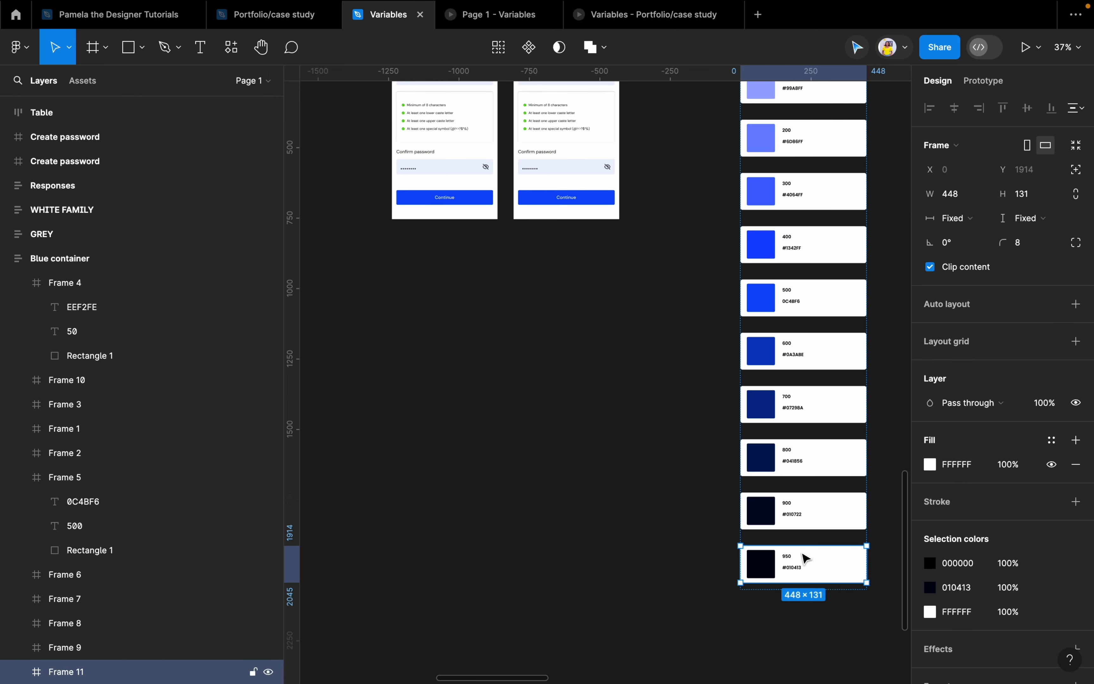
scroll(560, 313, "up", 3)
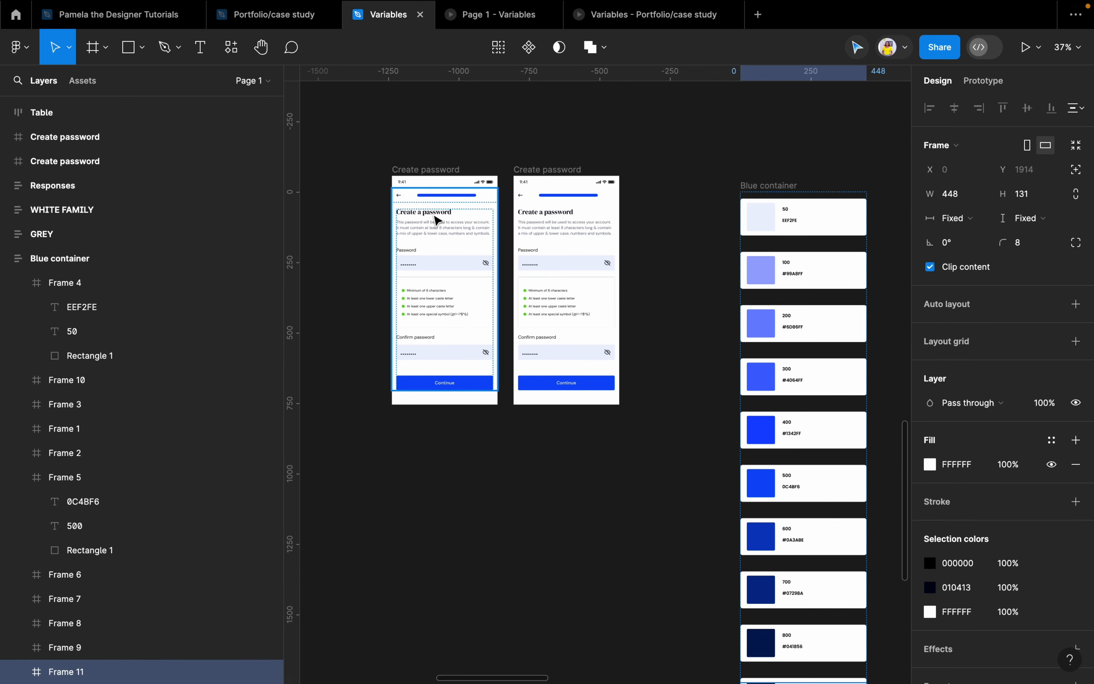
scroll(389, 292, "down", 3)
scroll(379, 290, "down", 1)
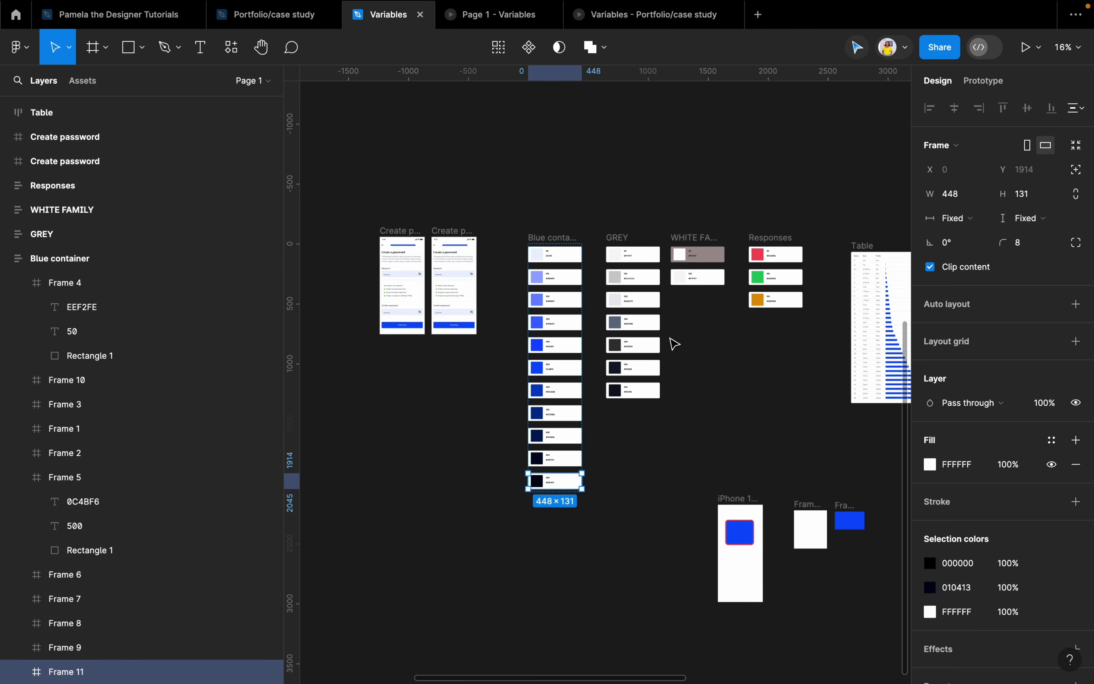
Select the GREY frame and inspect its 200 colour card
scroll(576, 307, "up", 5)
scroll(553, 149, "down", 2)
left_click(553, 149)
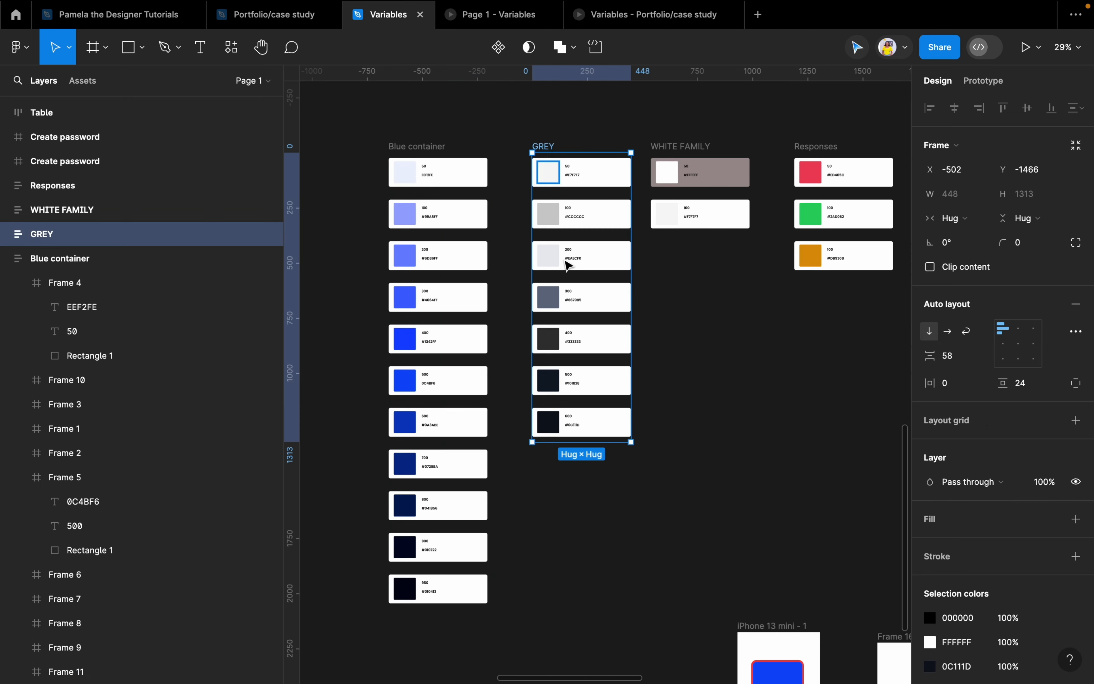
scroll(569, 248, "up", 2)
left_click(616, 271)
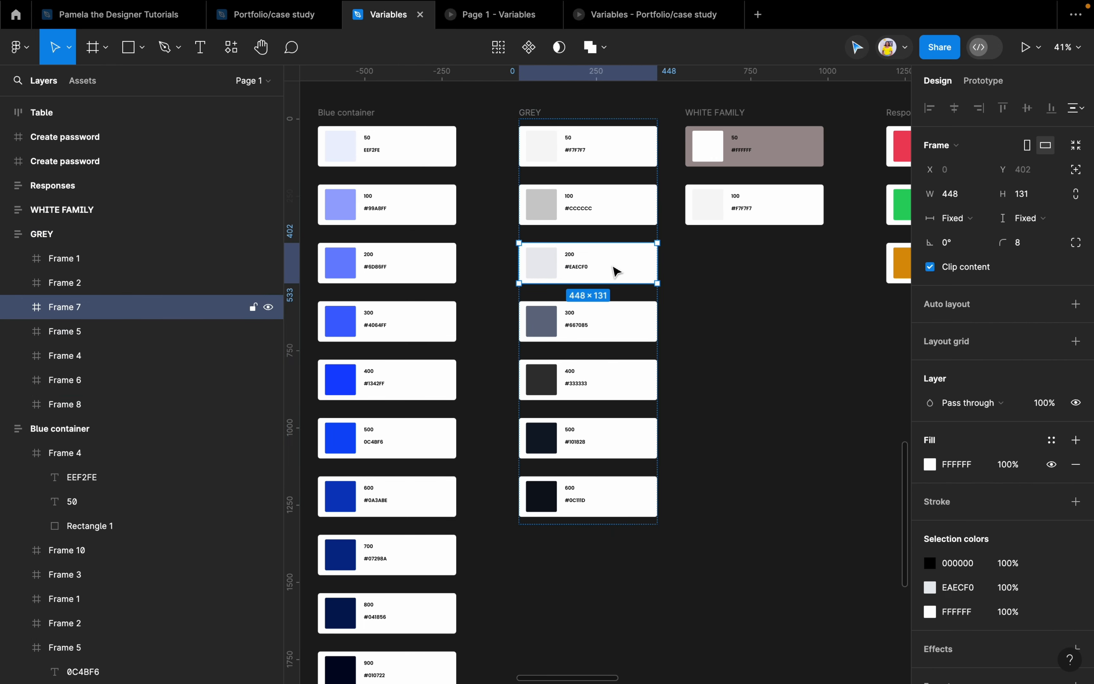
Inspect the fill of the description paragraph under the heading in the first Create password screen
scroll(746, 316, "down", 2)
left_click(452, 237)
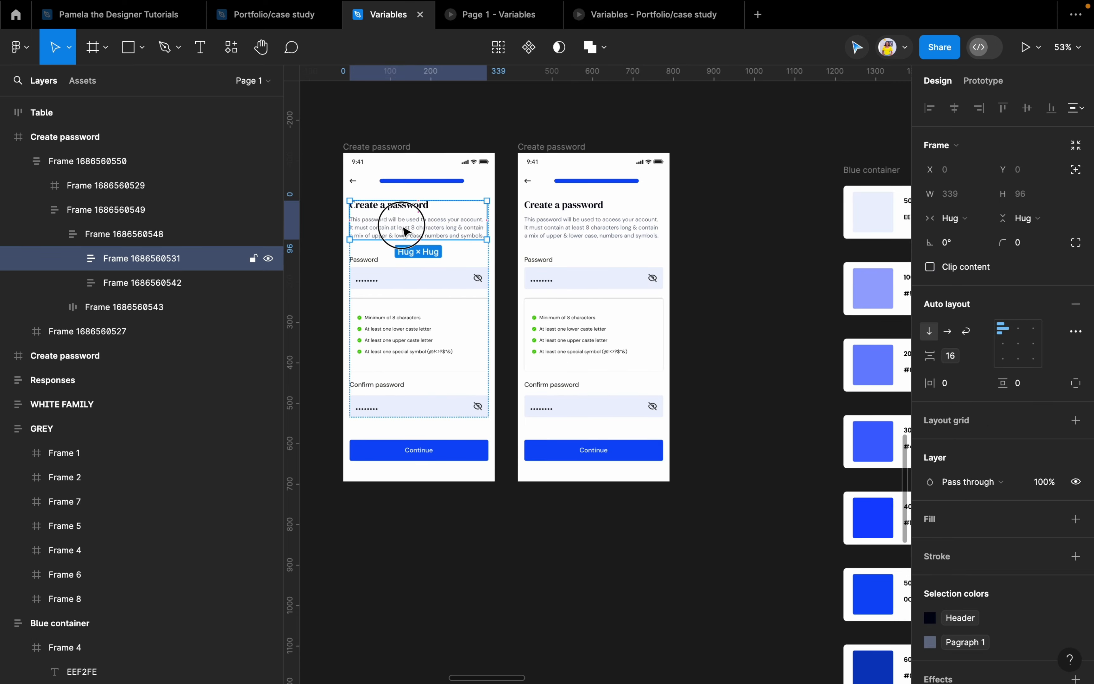
double_click(401, 228)
scroll(401, 228, "down", 2)
scroll(402, 235, "down", 2)
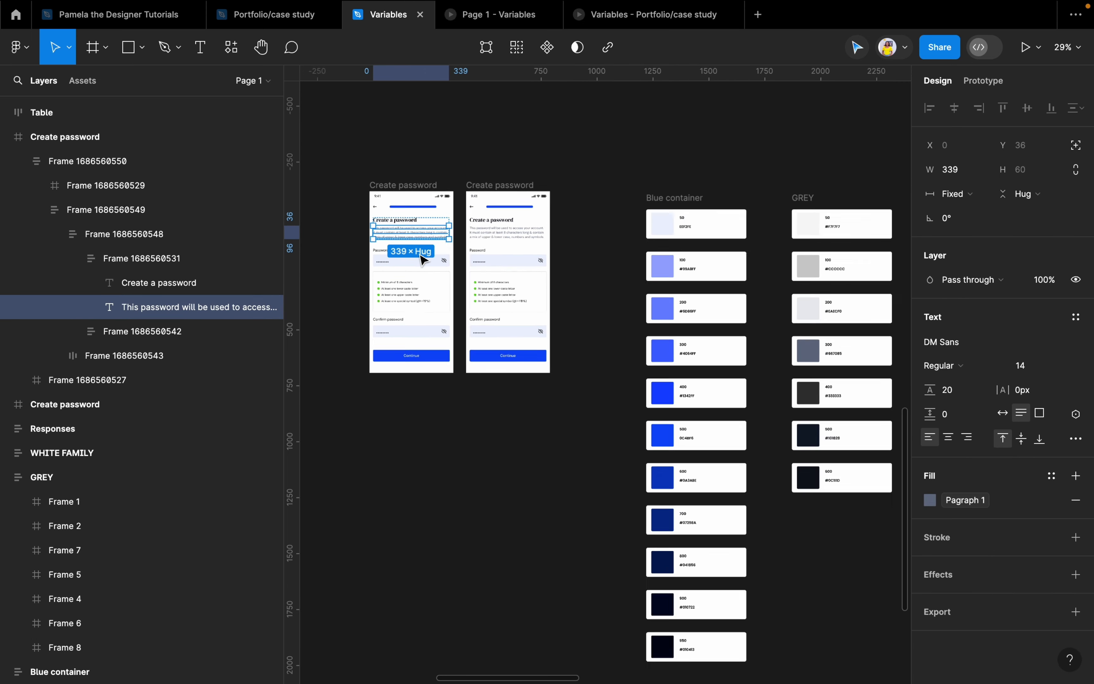
Examine the shades in the GREY palette from 50 to 600
scroll(793, 295, "up", 5)
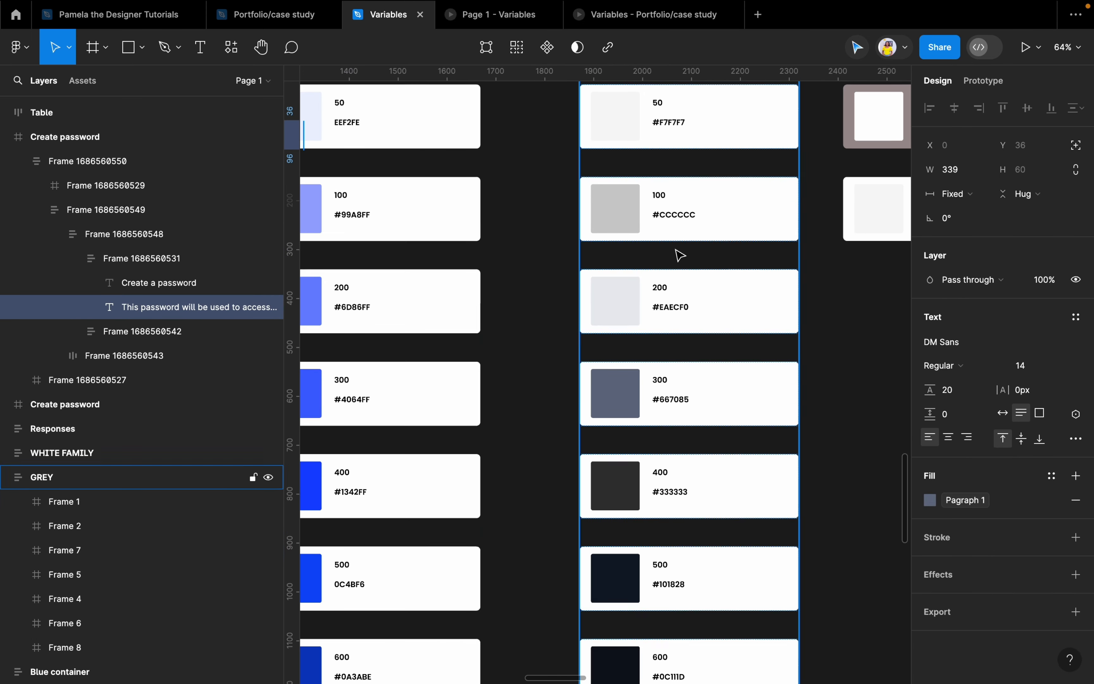
scroll(683, 309, "down", 3)
scroll(684, 309, "right", 3)
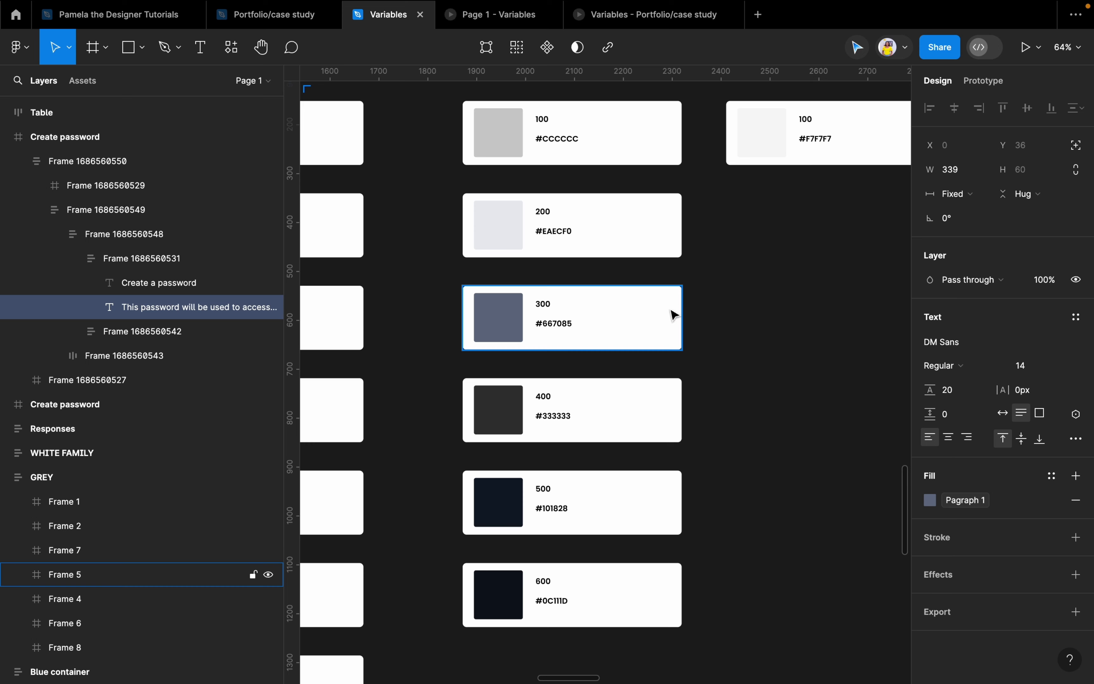
scroll(591, 320, "down", 3)
scroll(764, 163, "up", 3)
Review the WHITE FAMILY palette and inspect the fill of its 100 swatch
left_click(655, 165)
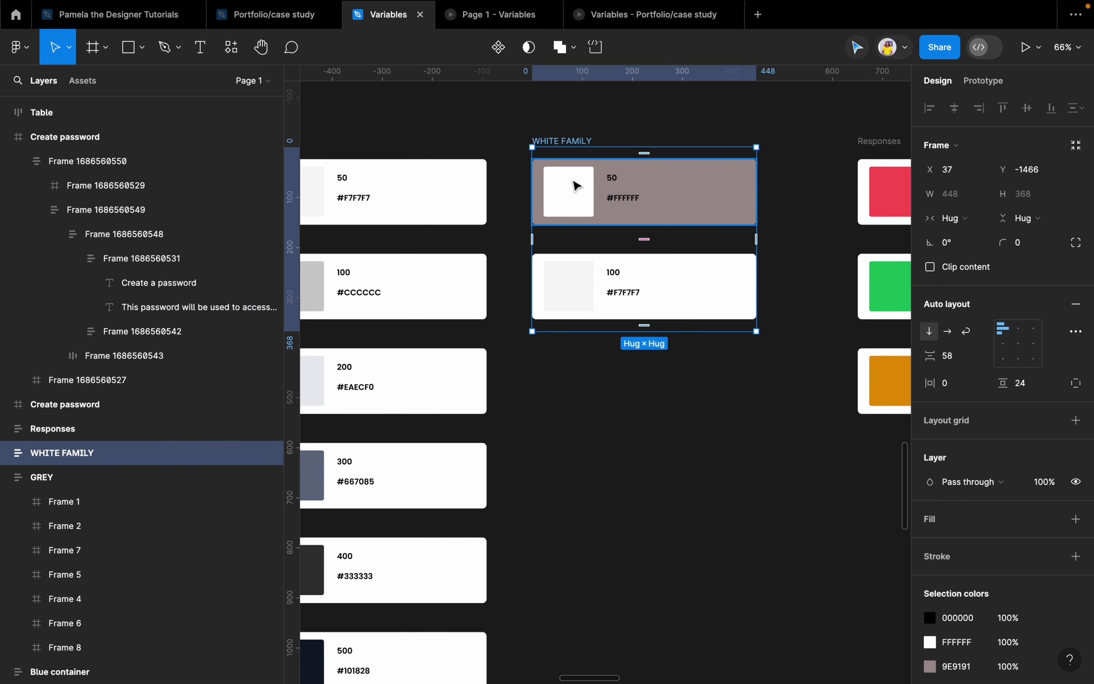
left_click(578, 272)
left_click(583, 271)
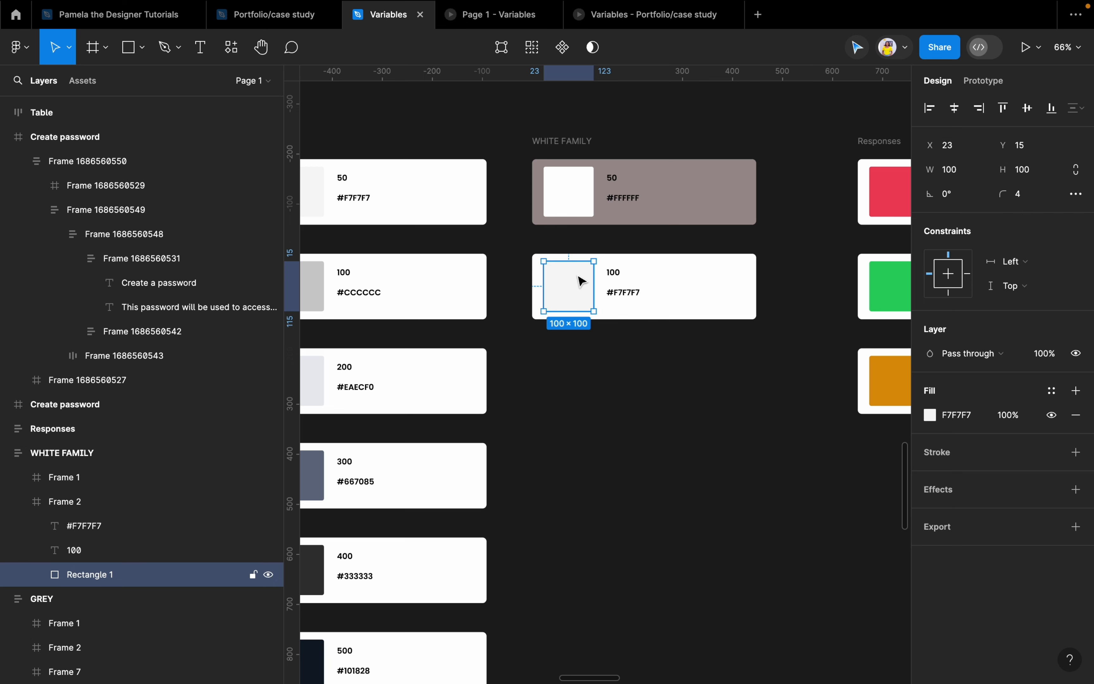
scroll(561, 287, "down", 5)
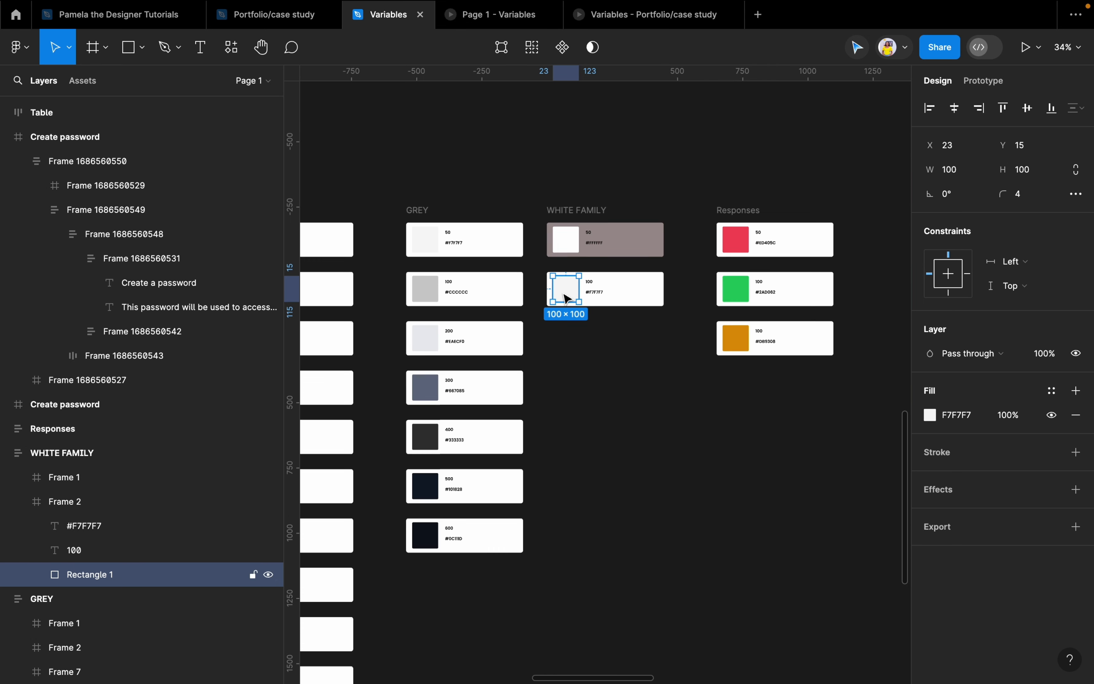
Select the Responses frame and examine its red, green and amber colour cards
left_click(731, 242)
scroll(733, 233, "right", 4)
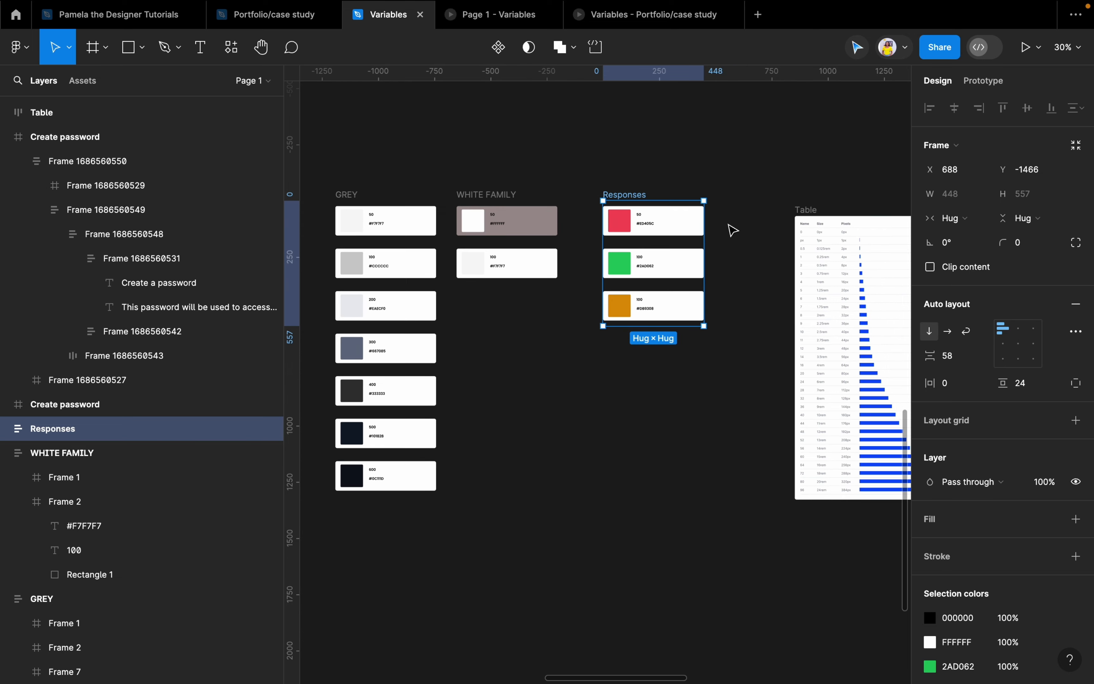
scroll(685, 213, "up", 5)
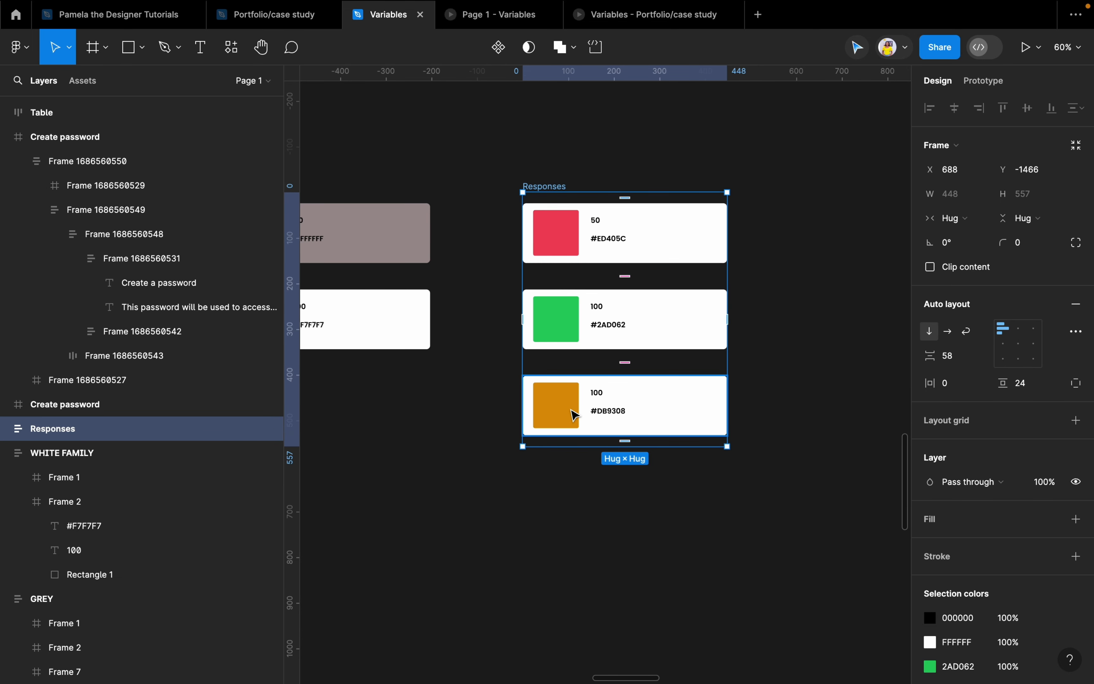
scroll(617, 401, "down", 7)
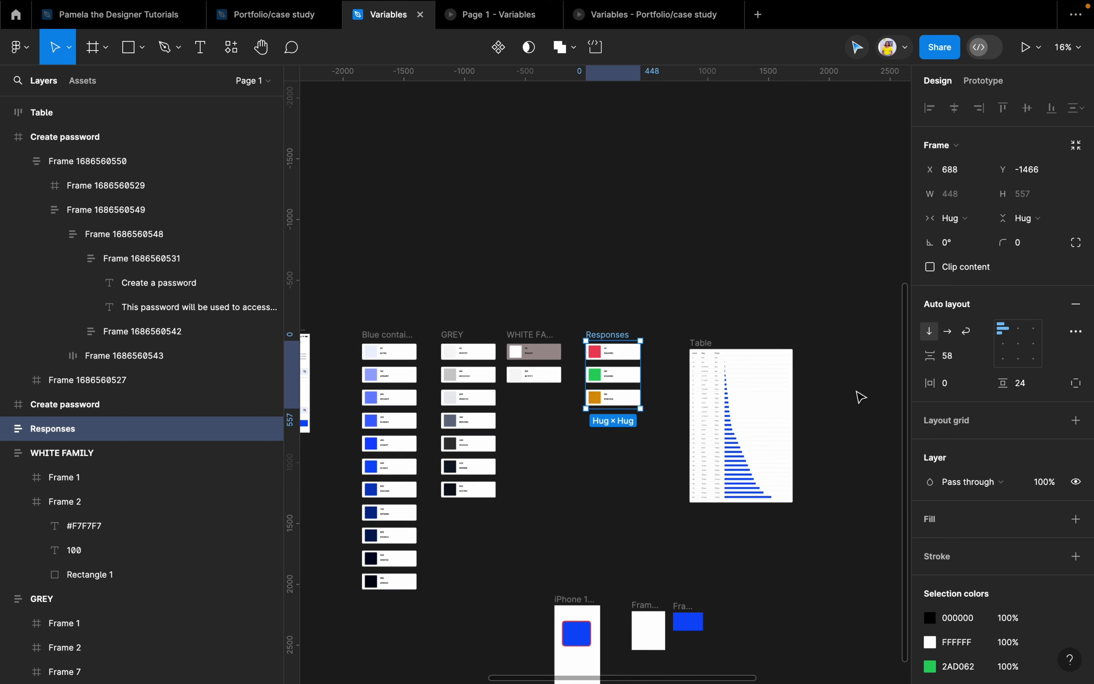
Select the Table frame and examine its name, size and pixels columns alongside the blue bars
scroll(859, 396, "up", 5)
left_click(416, 271)
scroll(545, 269, "down", 10)
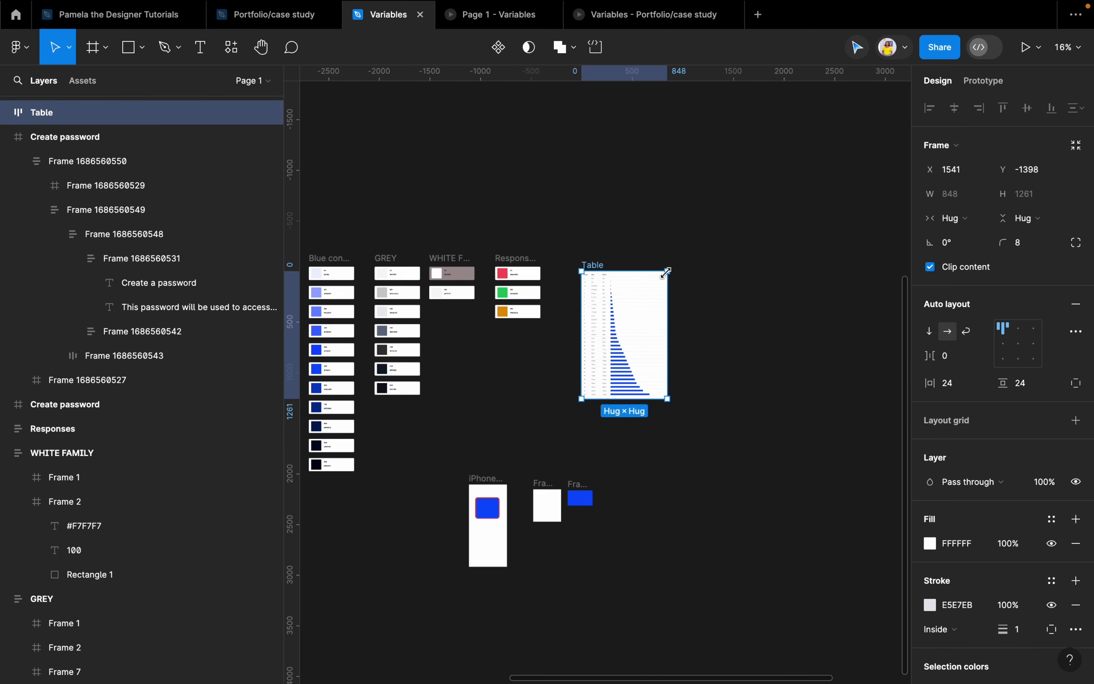
scroll(442, 271, "up", 5)
scroll(366, 281, "down", 7)
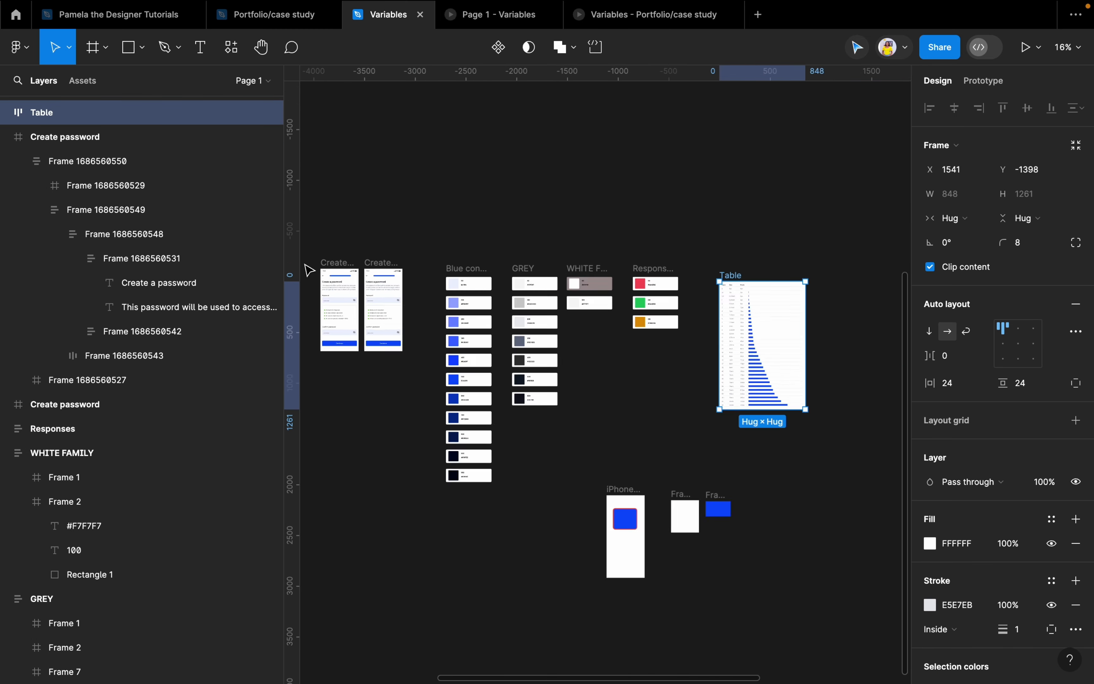
scroll(603, 291, "up", 8)
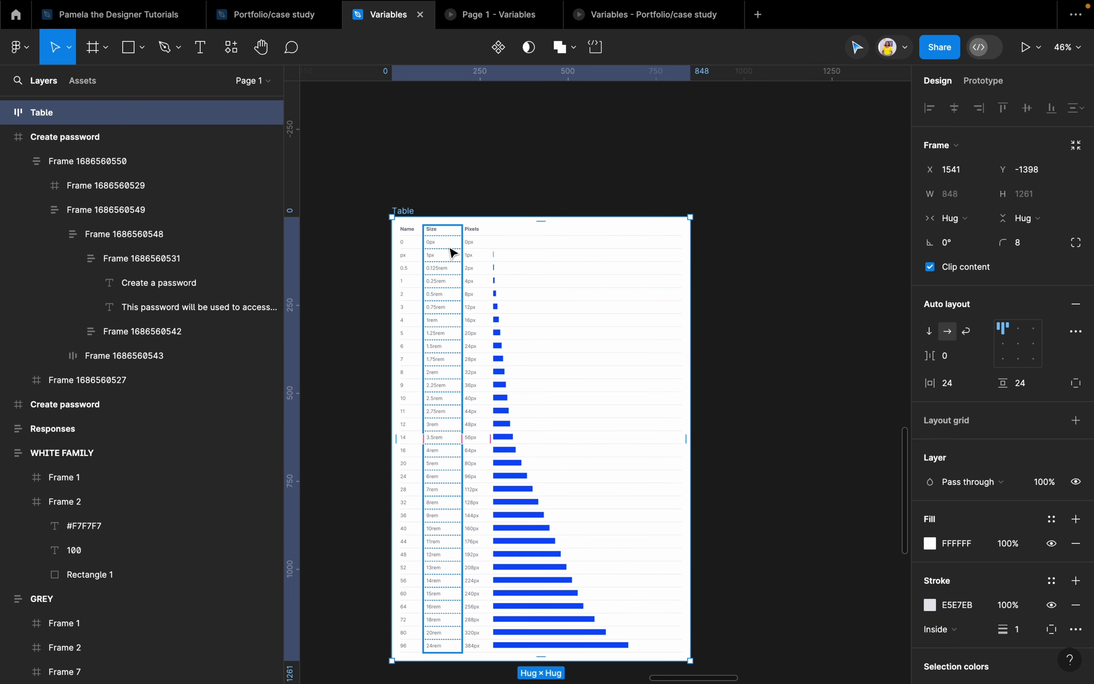
scroll(470, 258, "down", 2)
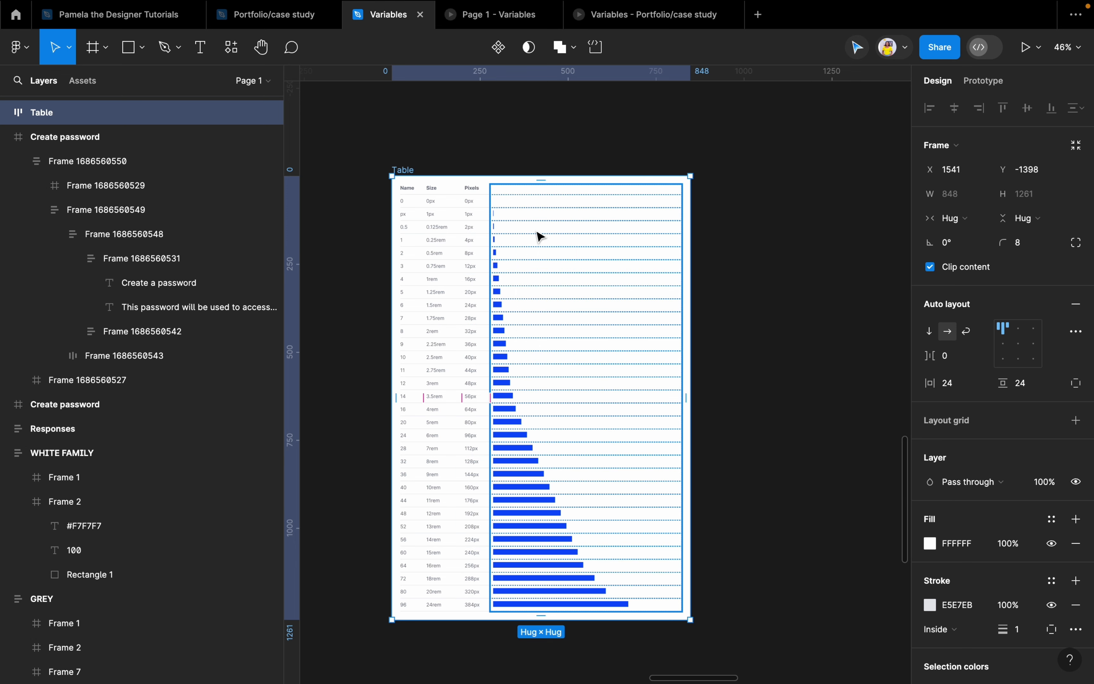
scroll(538, 238, "down", 5)
scroll(546, 249, "left", 5)
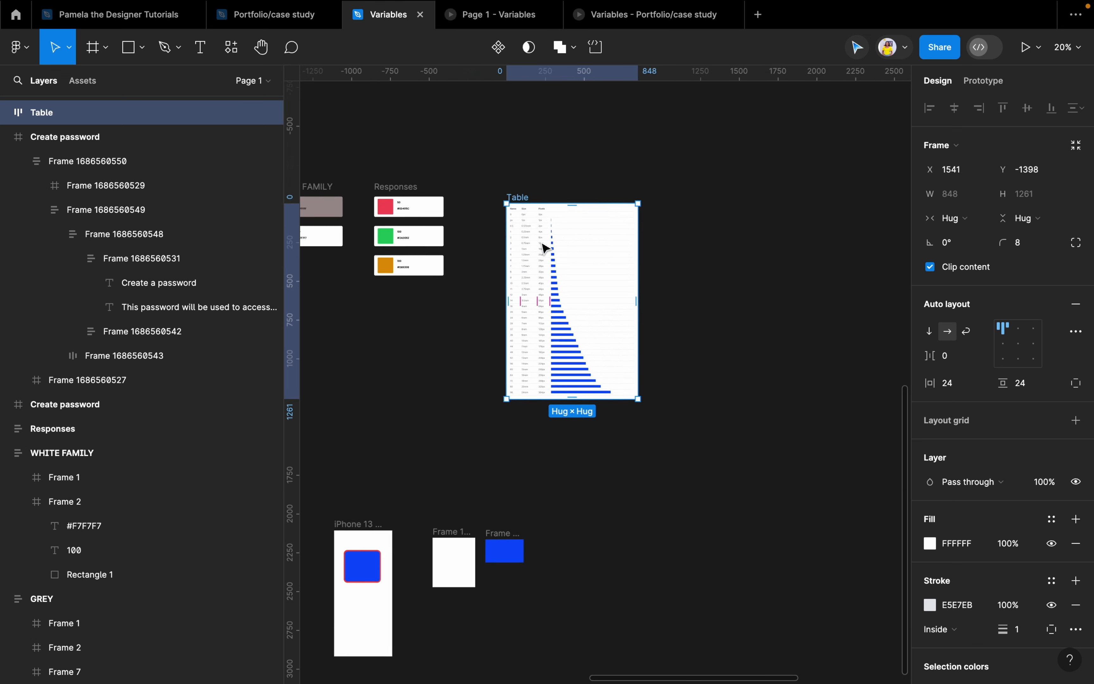
scroll(548, 248, "left", 5)
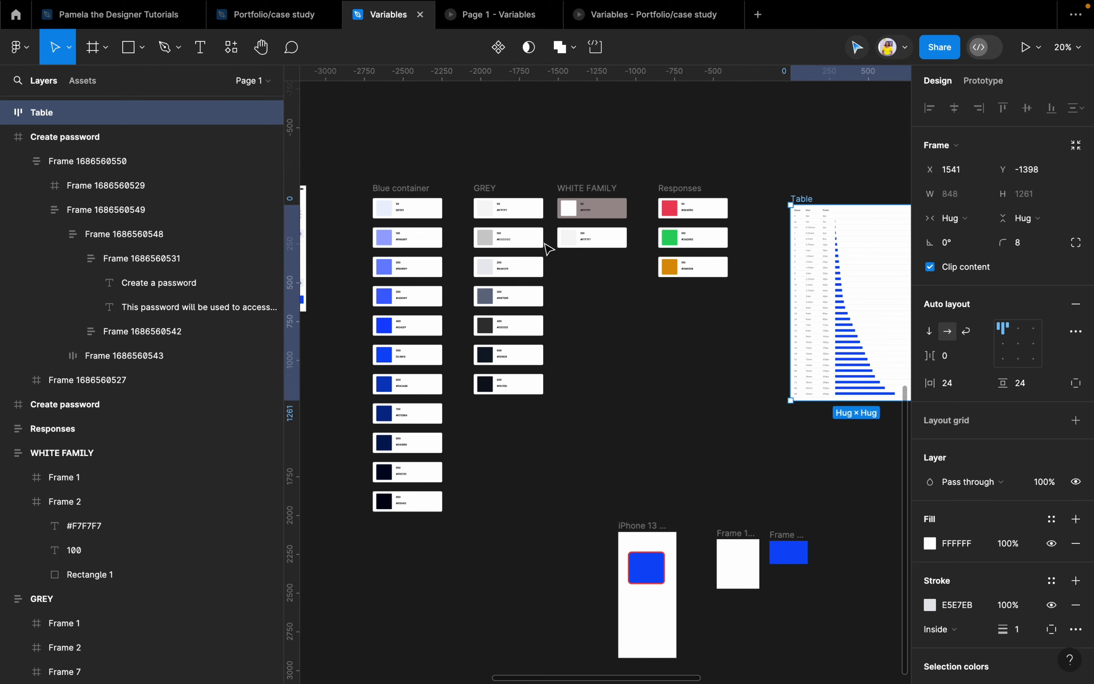
scroll(547, 248, "right", 3)
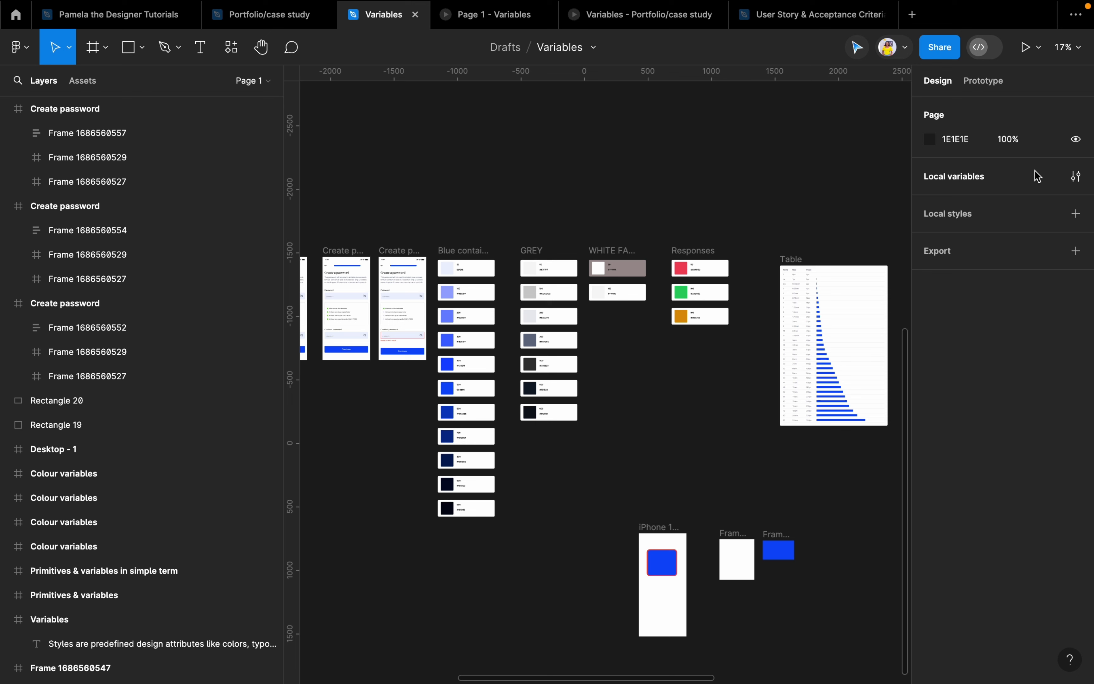
Open the local variables window and examine the variable types that can be created
left_click(1077, 177)
left_click_drag(703, 96, 615, 178)
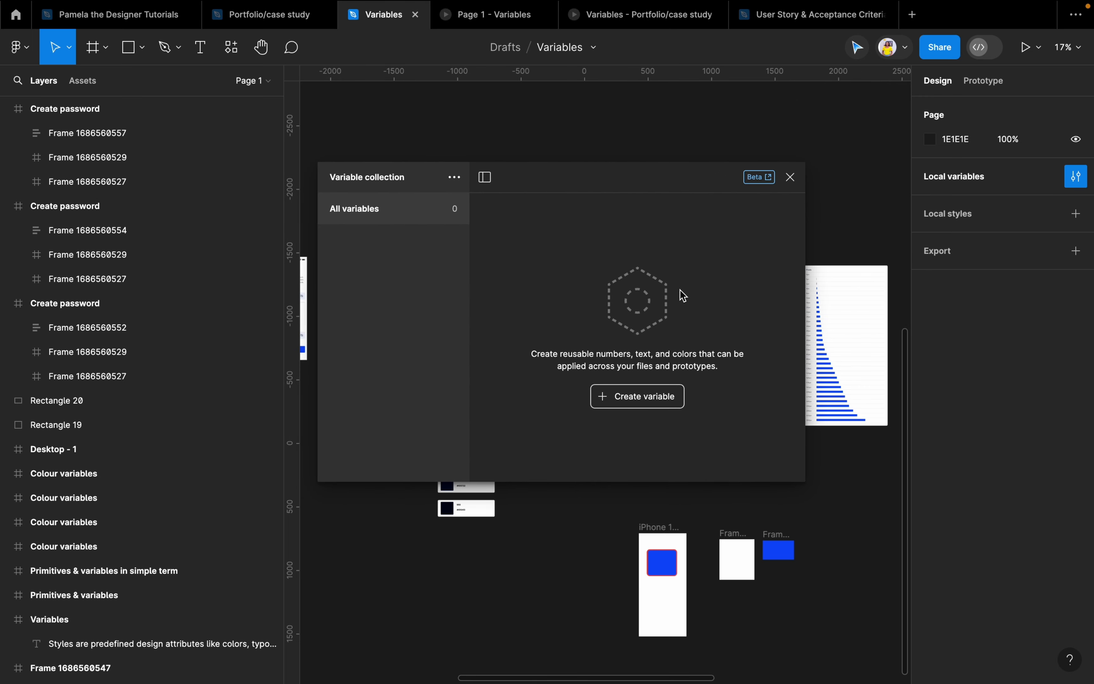
left_click(644, 400)
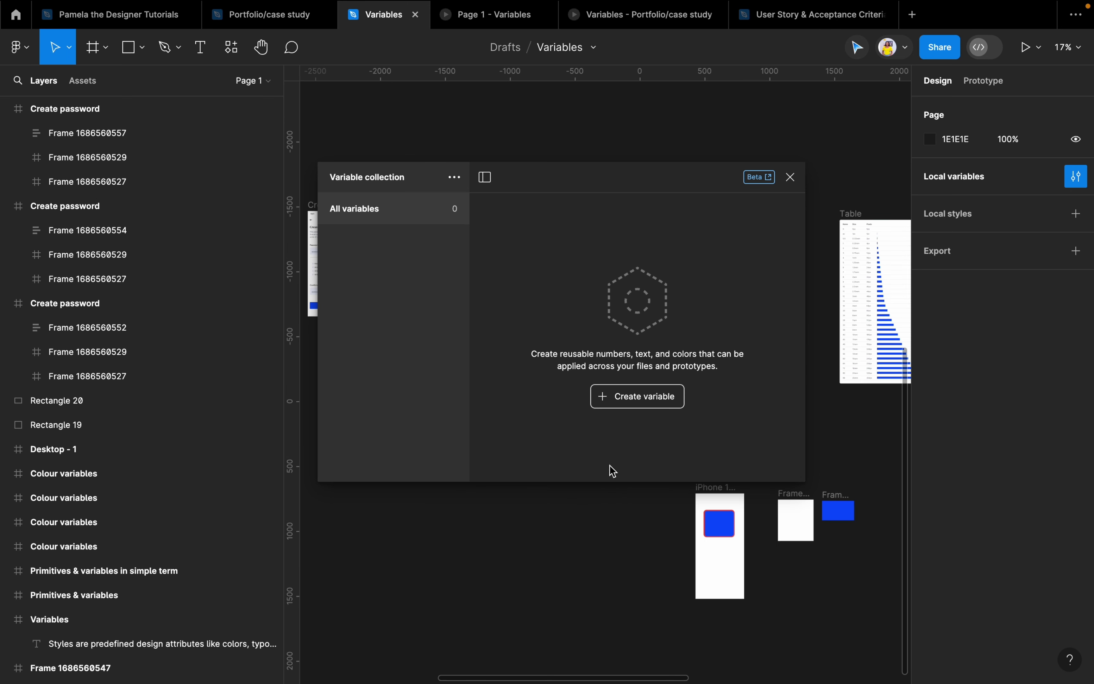
left_click(632, 405)
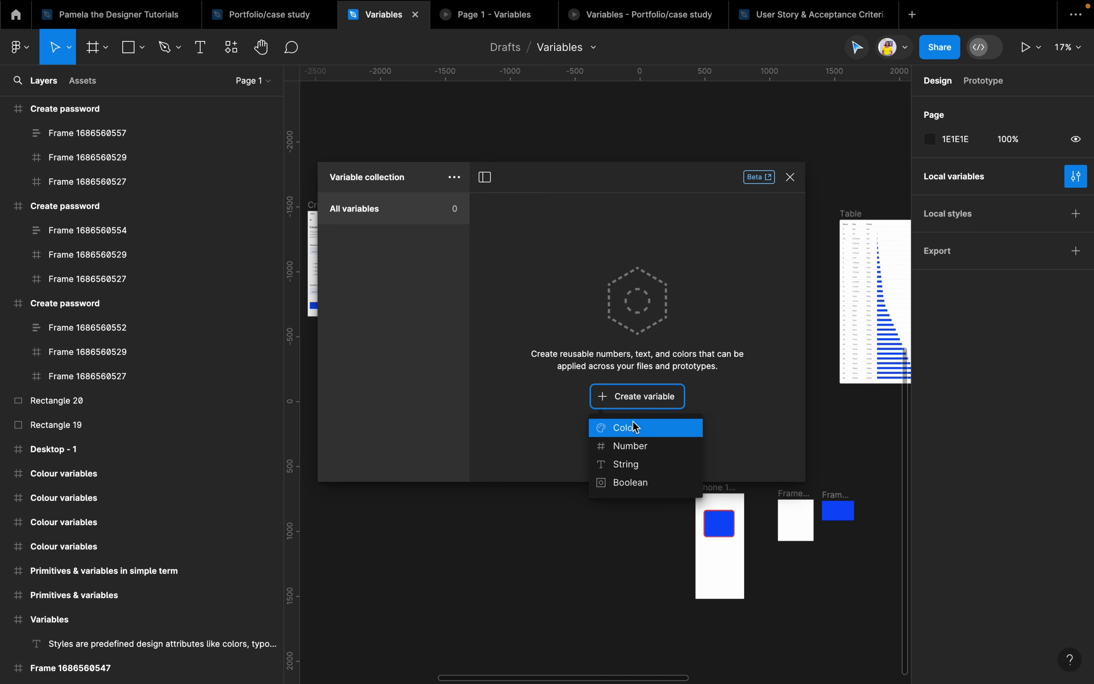
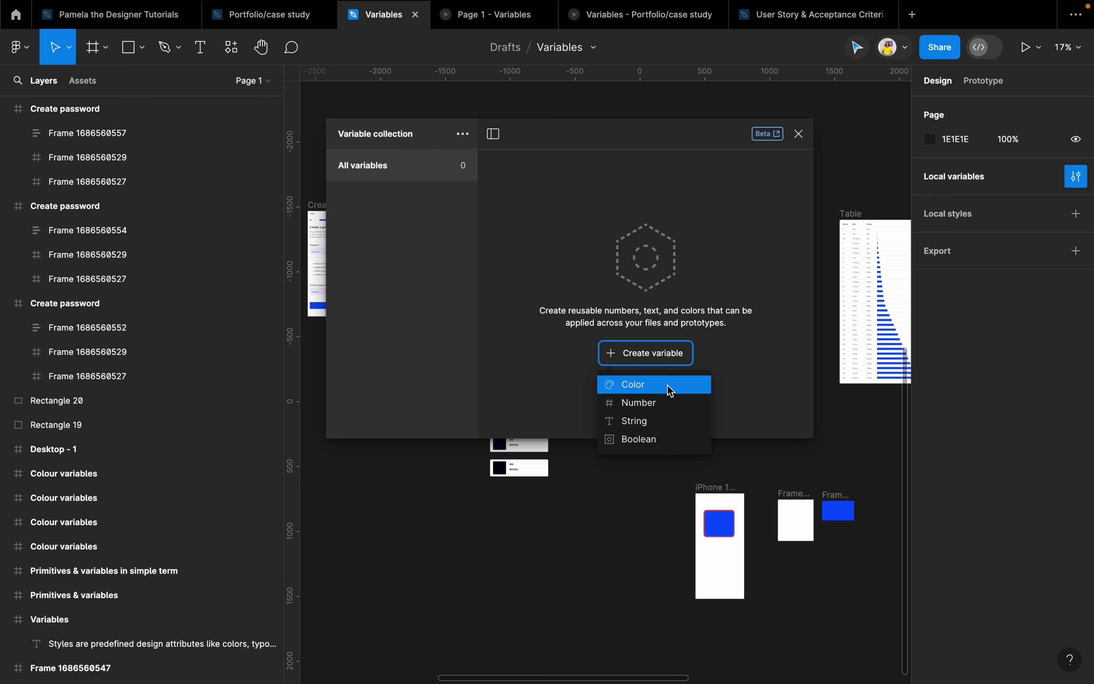
left_click(673, 117)
left_click_drag(614, 142, 799, 153)
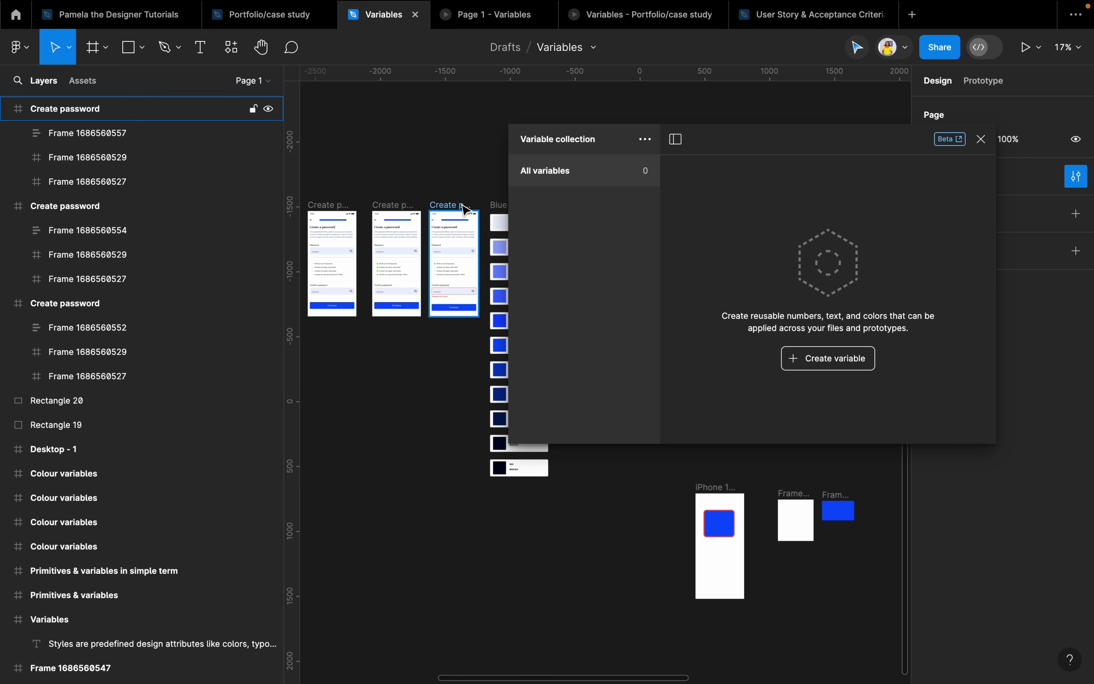
left_click(821, 360)
left_click(763, 155)
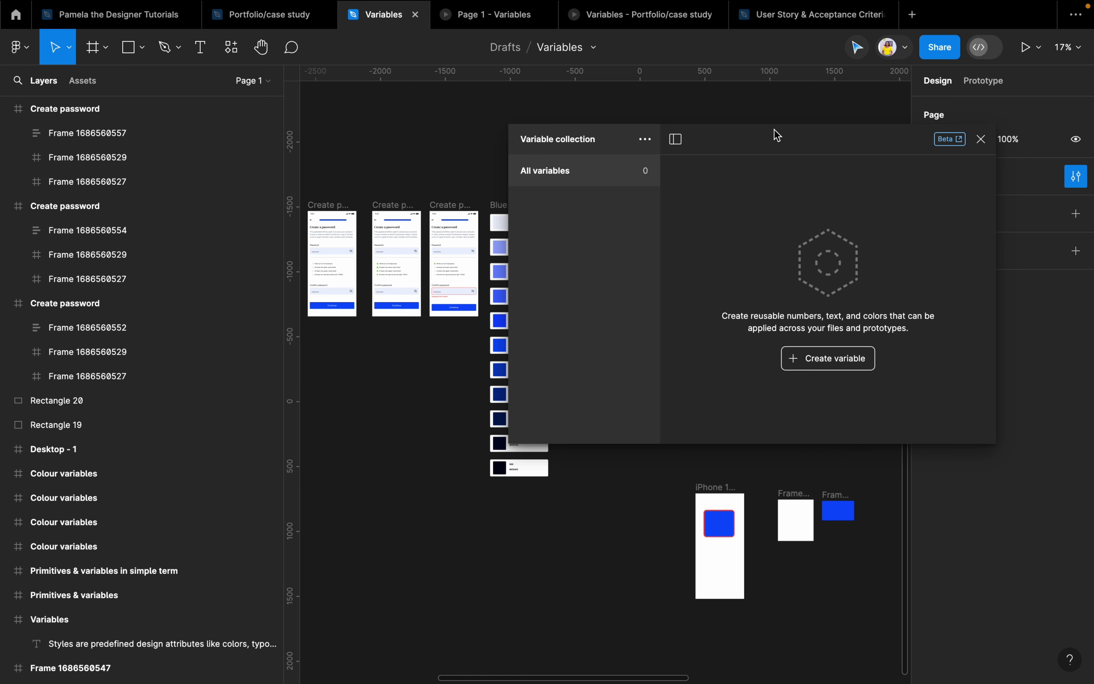
left_click_drag(777, 136, 661, 144)
left_click(712, 367)
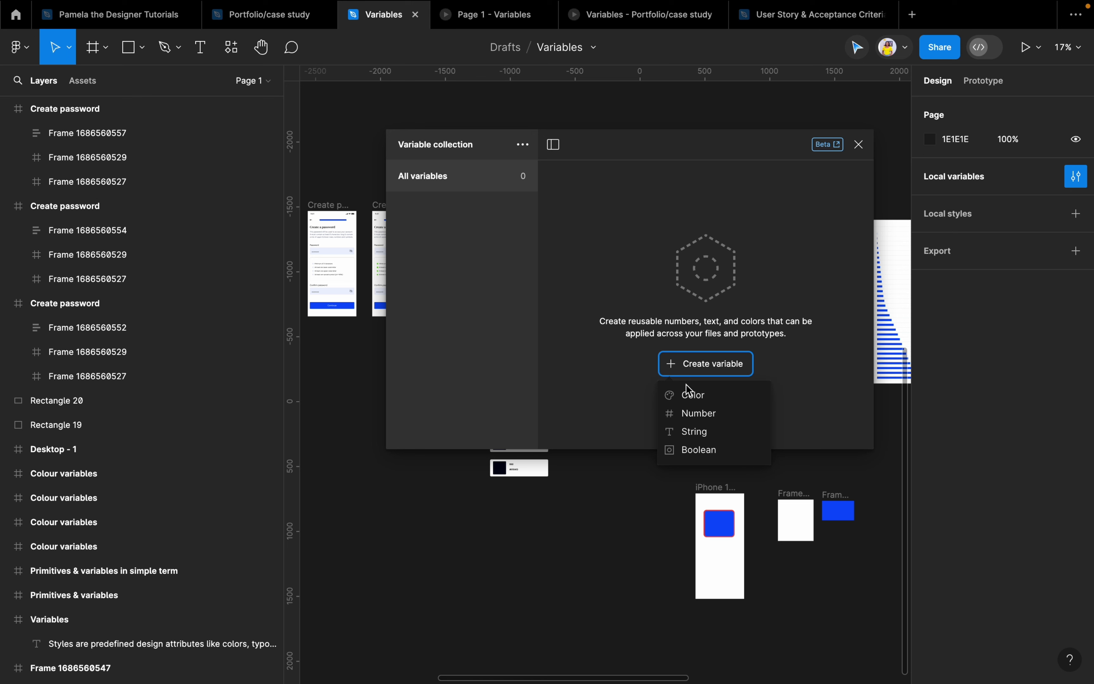
left_click(690, 393)
right_click(742, 207)
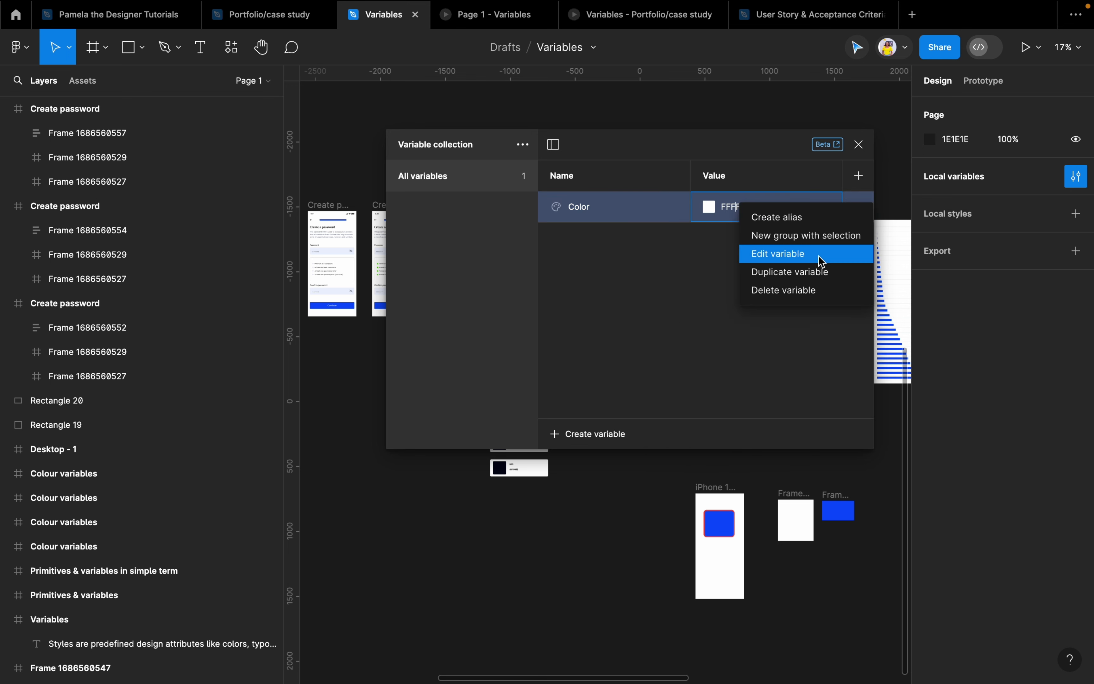
left_click(788, 289)
Rename the variable collection as Primitives
left_click(523, 145)
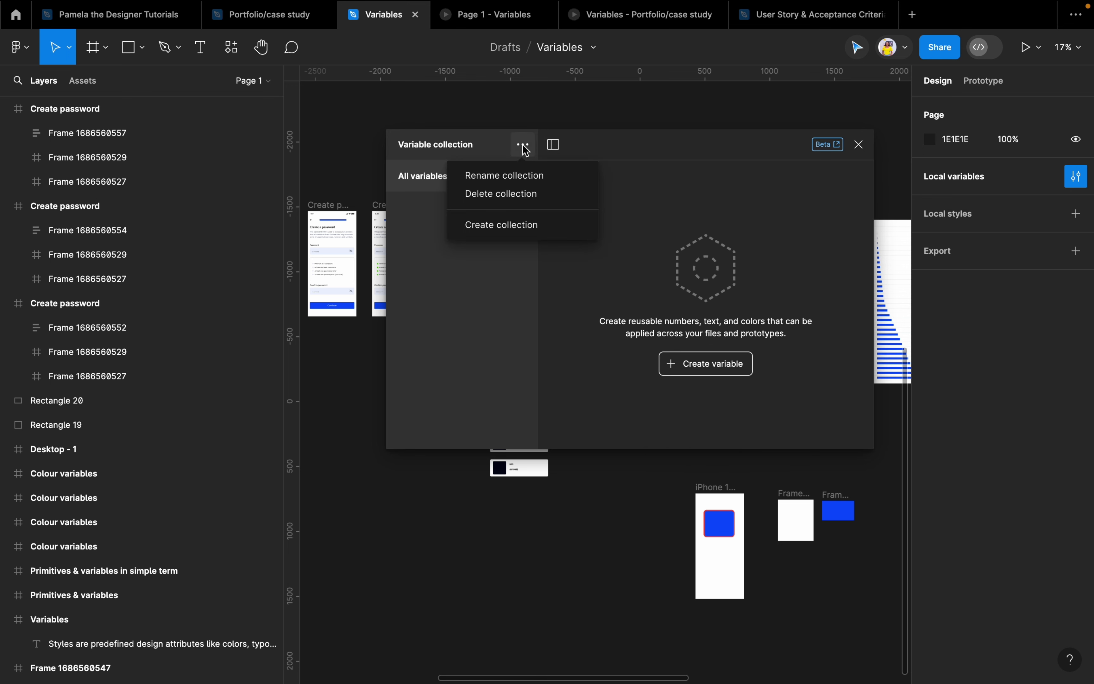
left_click(513, 180)
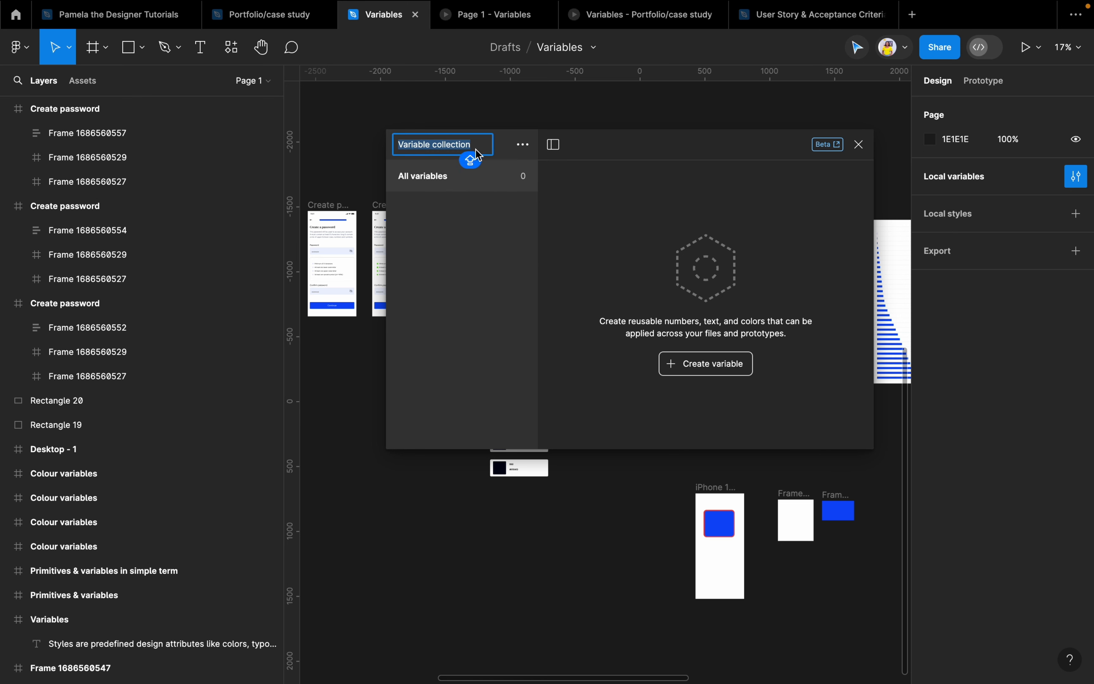
type("Primitive")
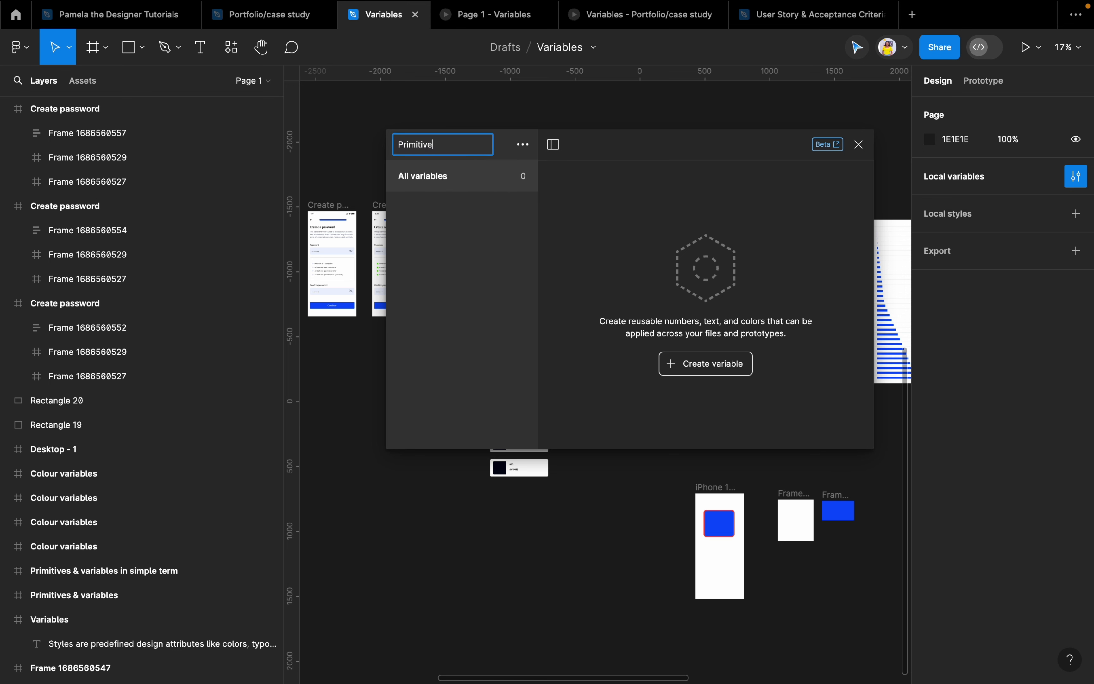
type("s")
key("Return")
Add a colour variable to the Primitives collection and move the variables window clear of the blue palette
left_click(714, 368)
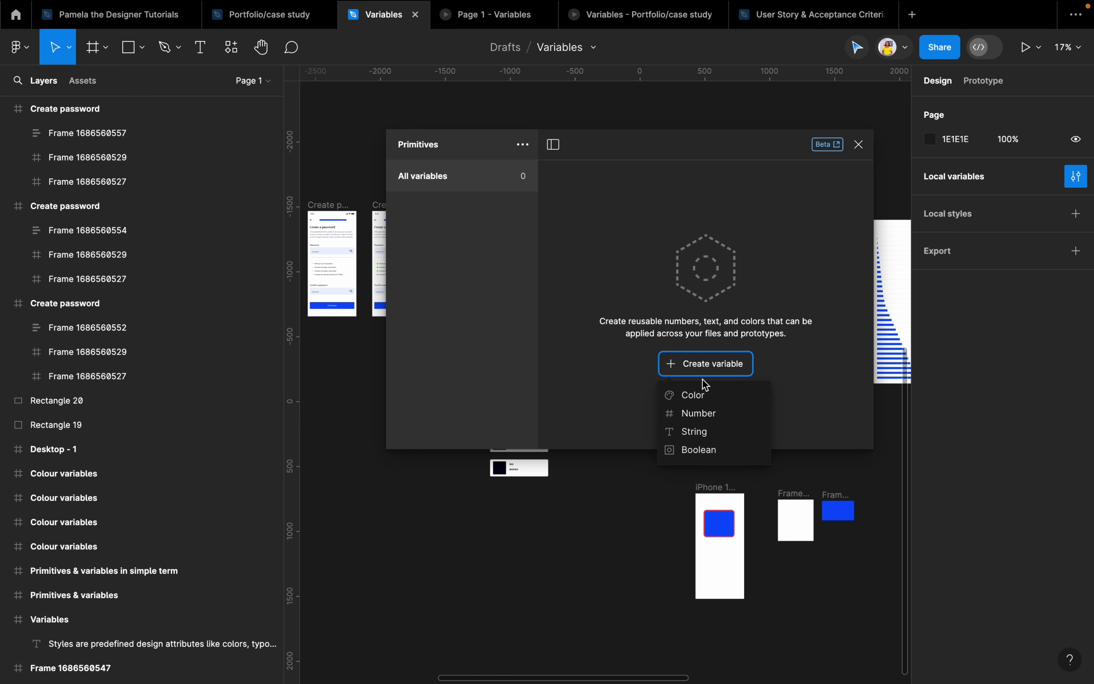
left_click(697, 392)
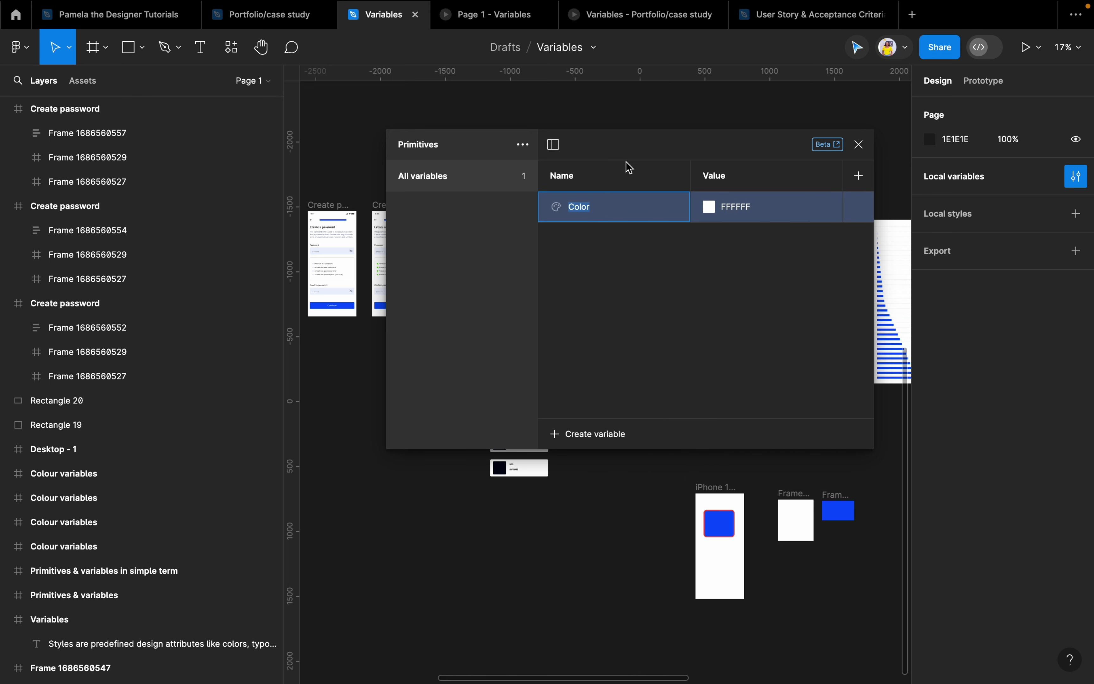
left_click_drag(633, 149, 832, 136)
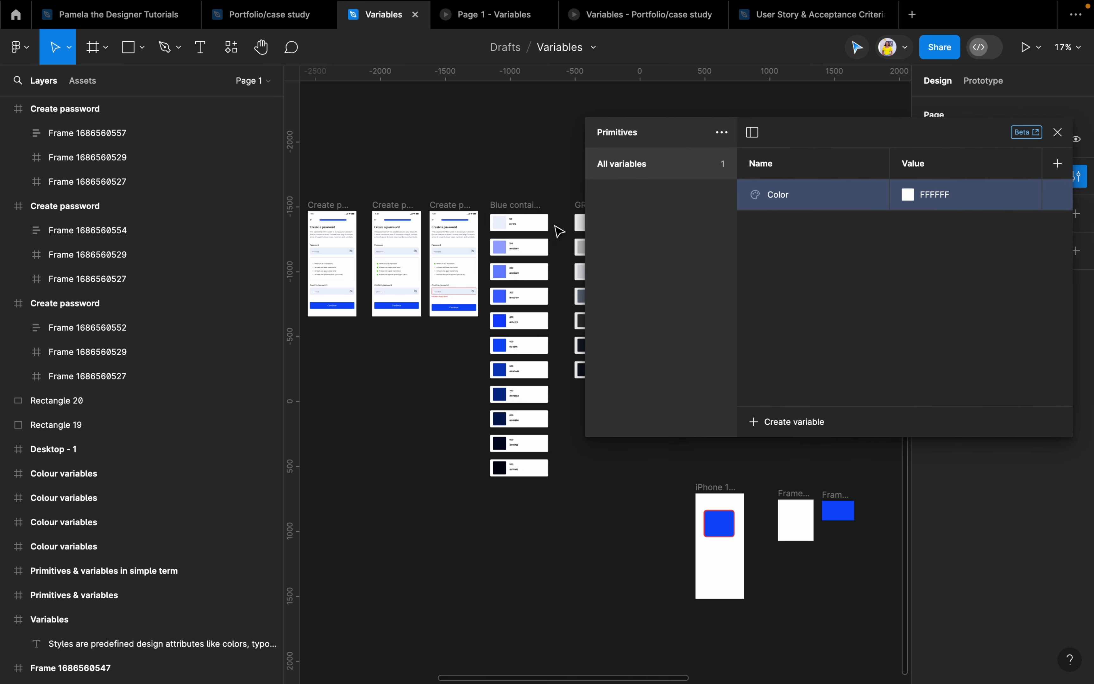
Rename the new colour variable as 50, after the first swatch in the Blue container palette
scroll(508, 215, "right", 5)
scroll(516, 219, "down", 2)
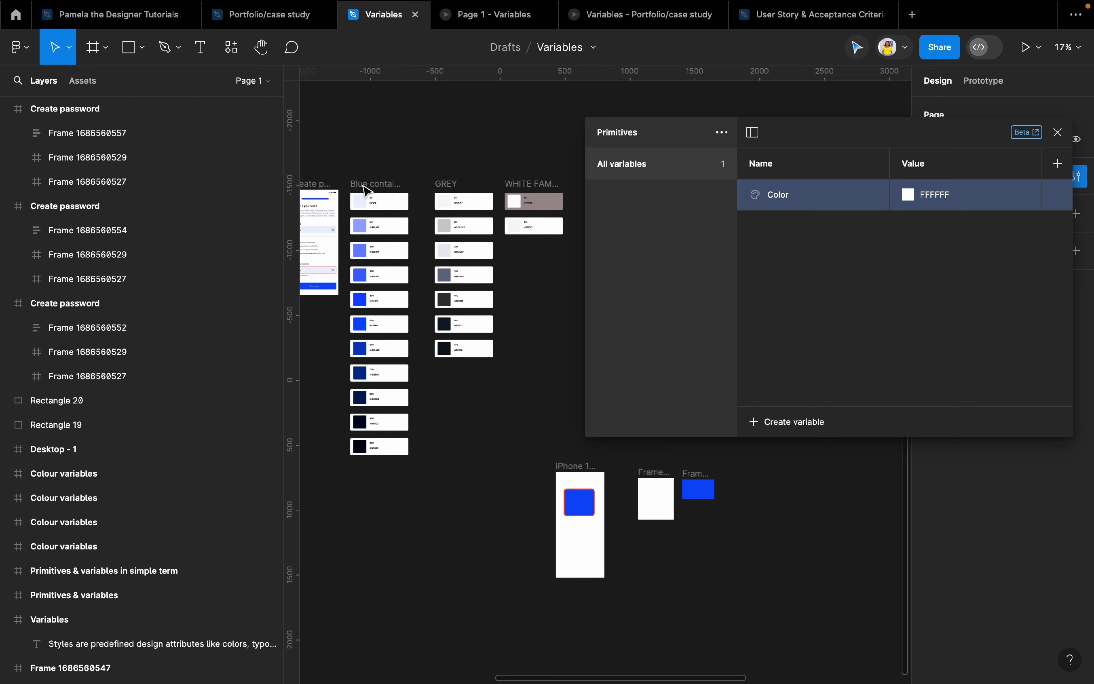
scroll(501, 360, "right", 3)
scroll(502, 360, "up", 2)
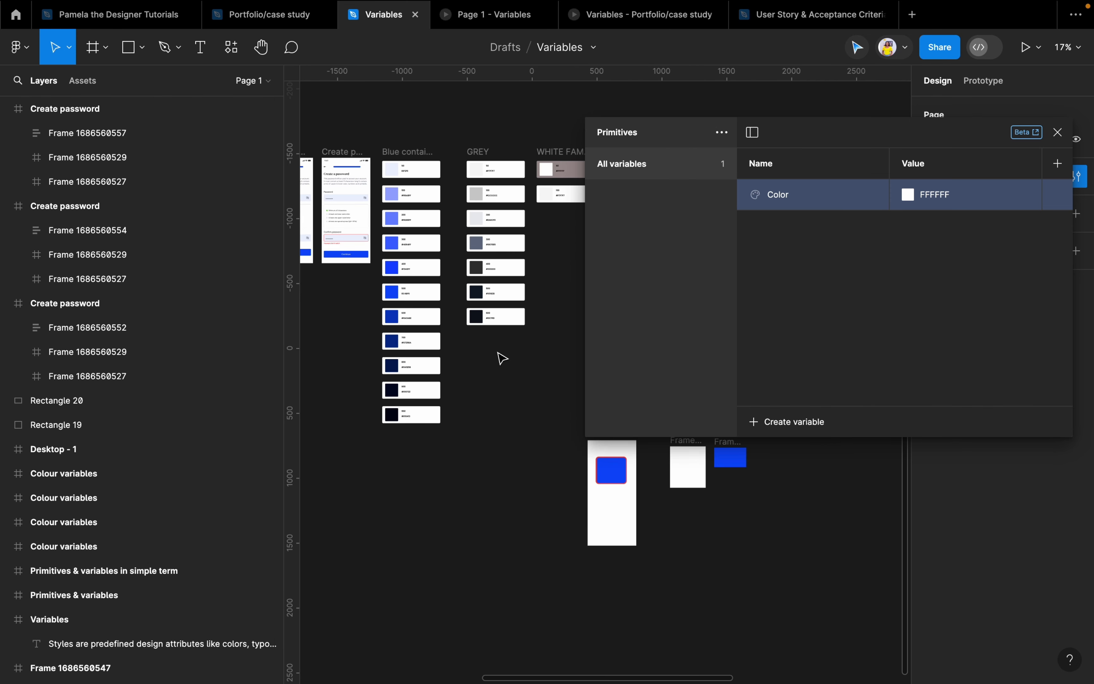
scroll(413, 259, "up", 3)
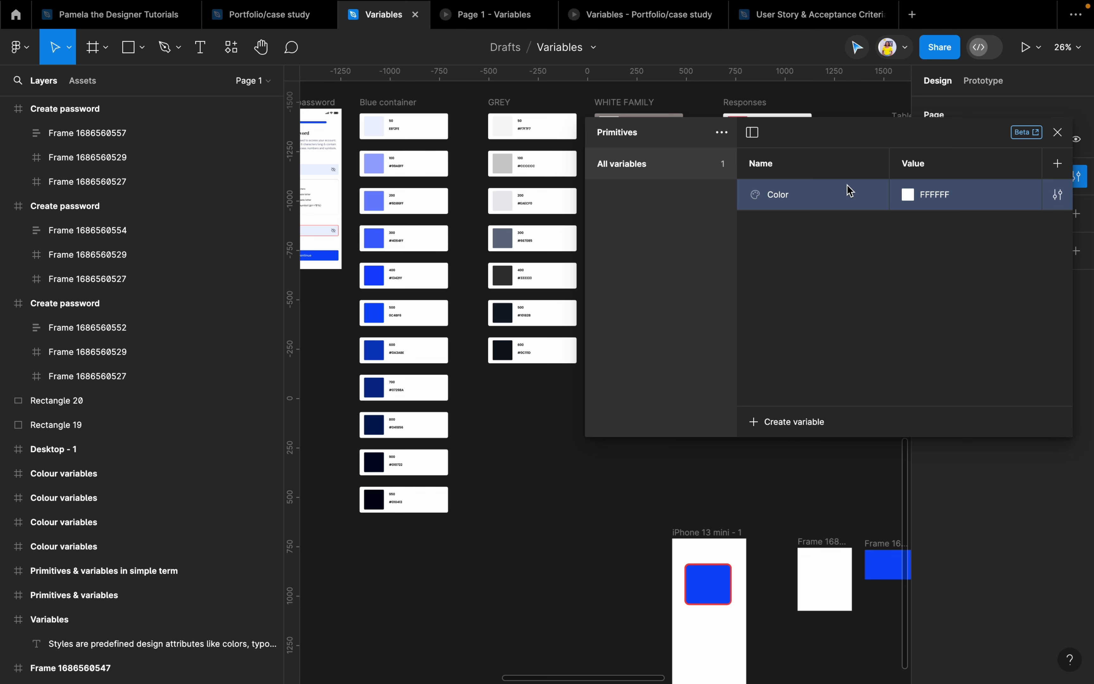
double_click(785, 194)
scroll(360, 136, "up", 1)
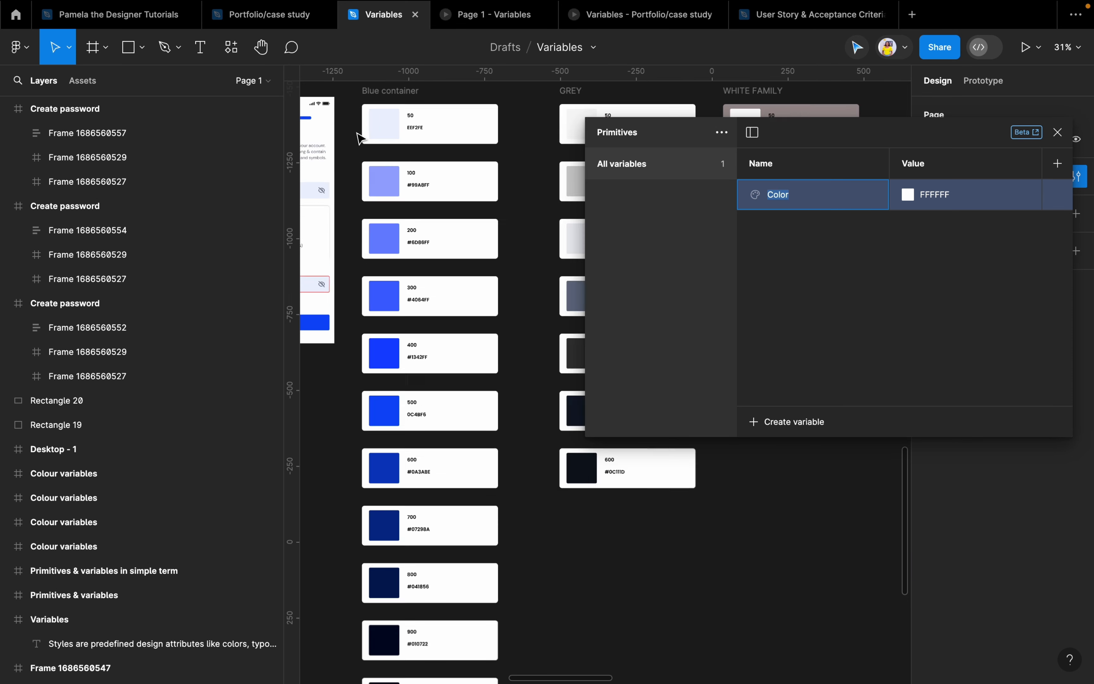
scroll(359, 136, "up", 5)
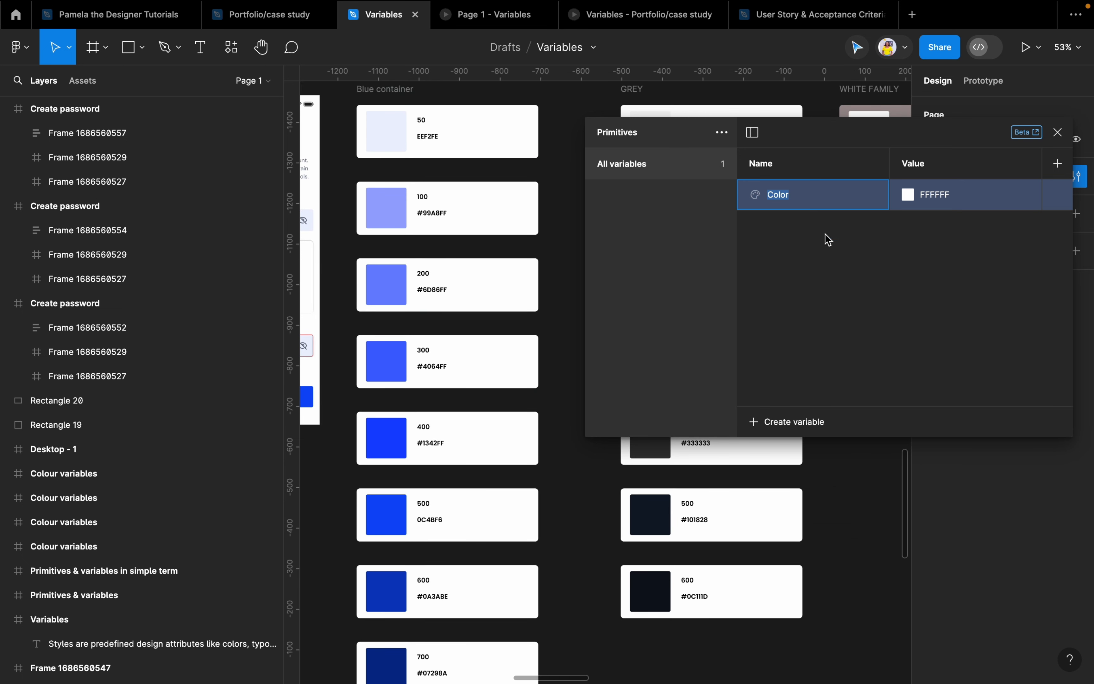
type("50")
key("Return")
Set the 50 variable's colour to EEF2FE by sampling the 50 swatch in the Blue container palette
left_click(914, 198)
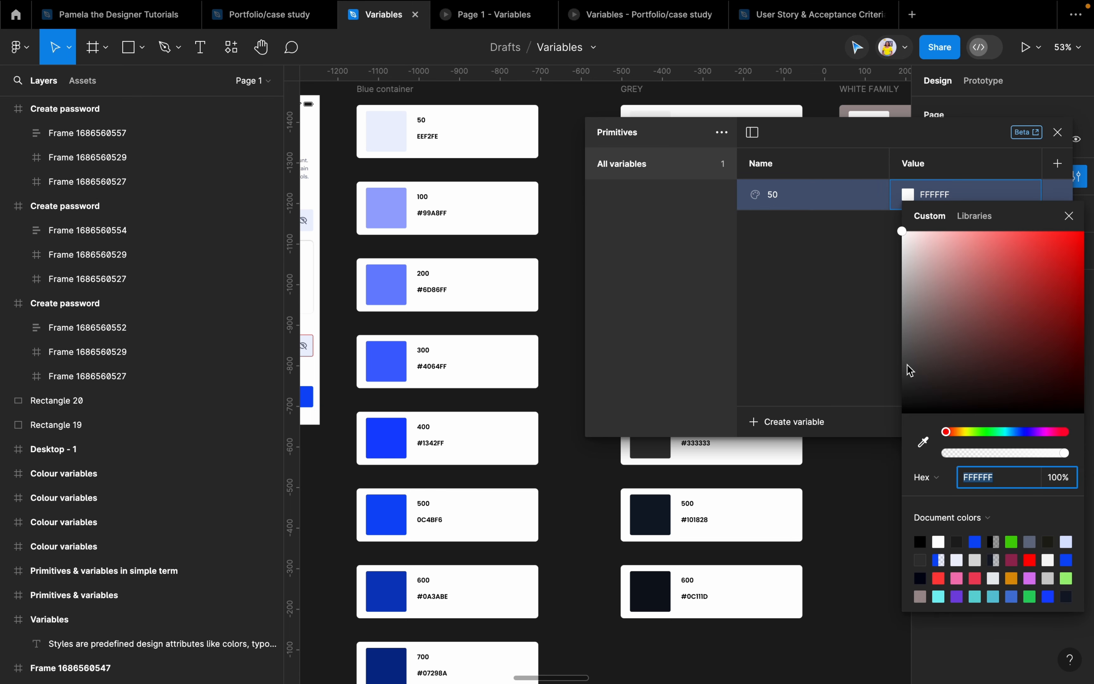
left_click(923, 441)
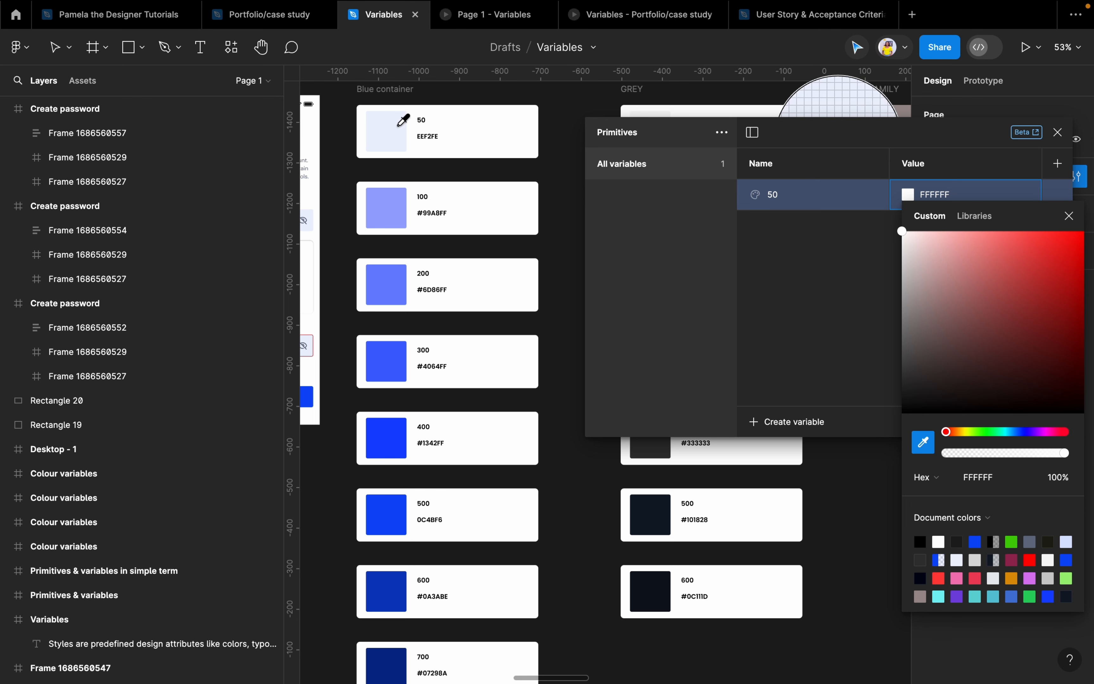
left_click(399, 126)
left_click(1069, 216)
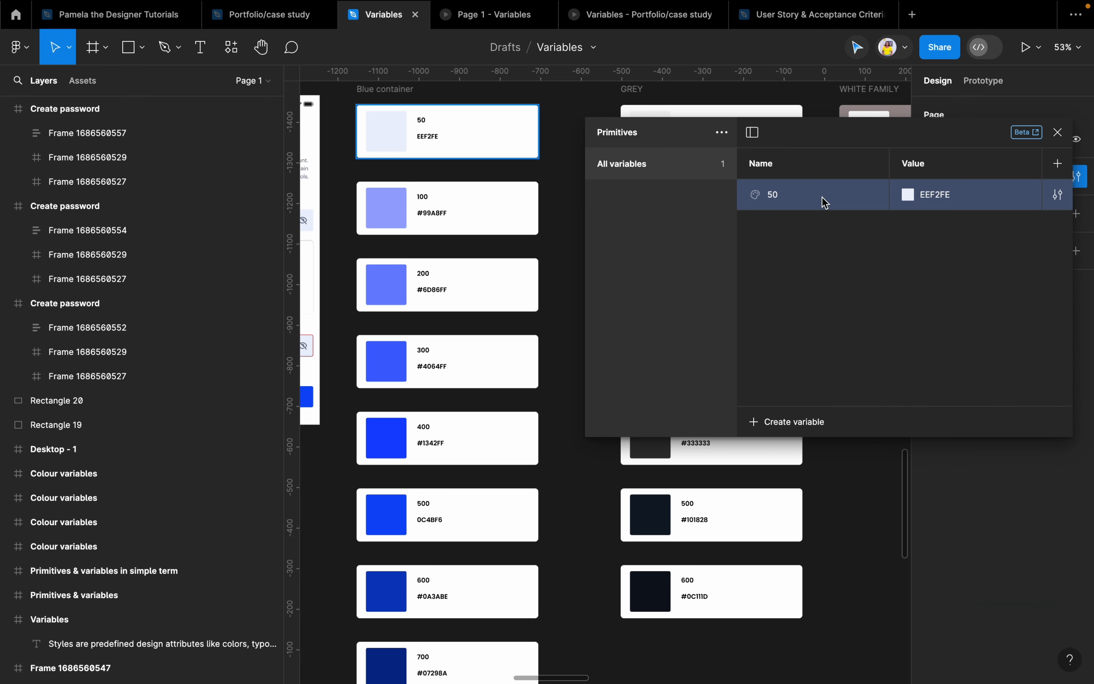
Duplicate the 50 variable, and each new copy in turn, to make three copies in the Primitives collection
right_click(821, 199)
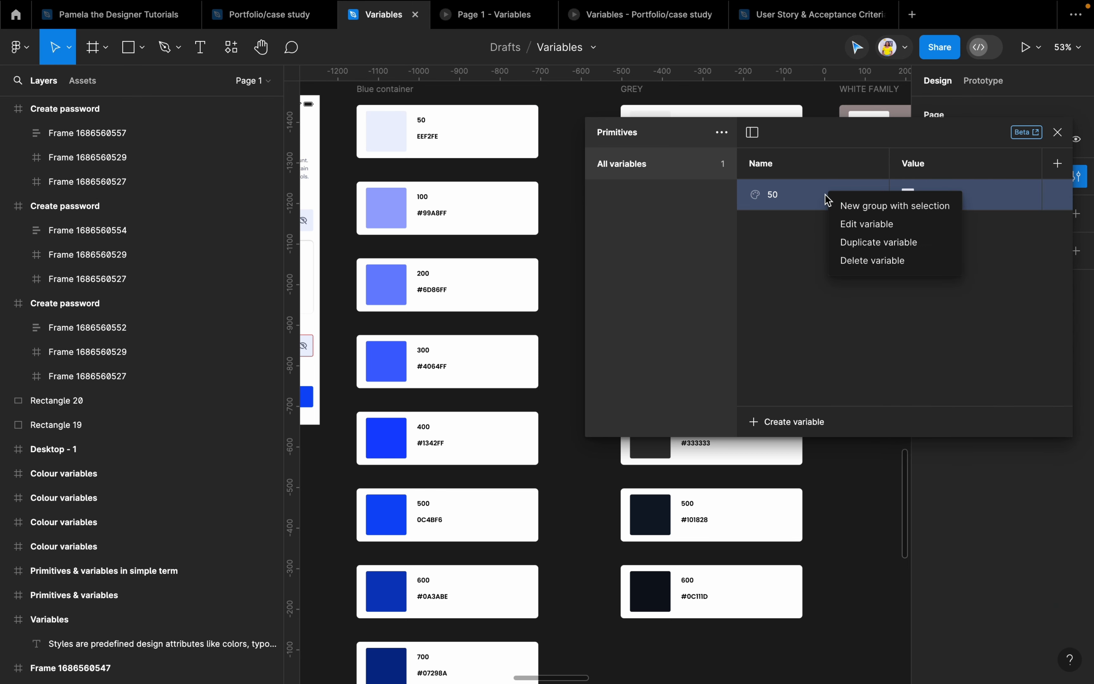
left_click(867, 245)
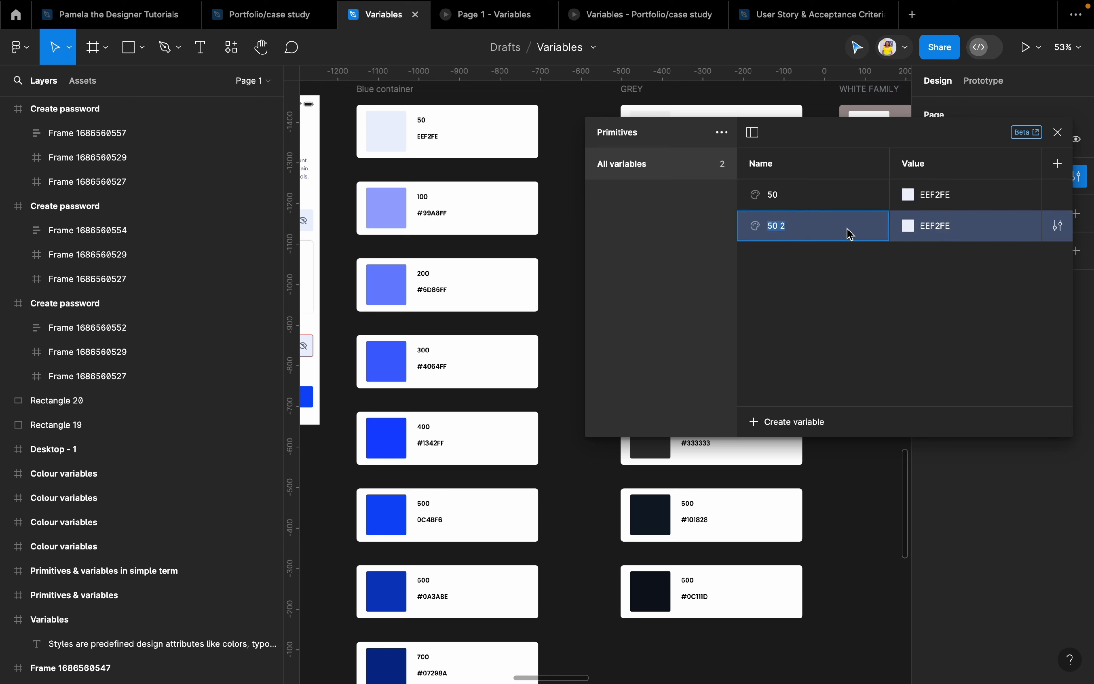
right_click(847, 232)
key("Escape")
left_click(932, 280)
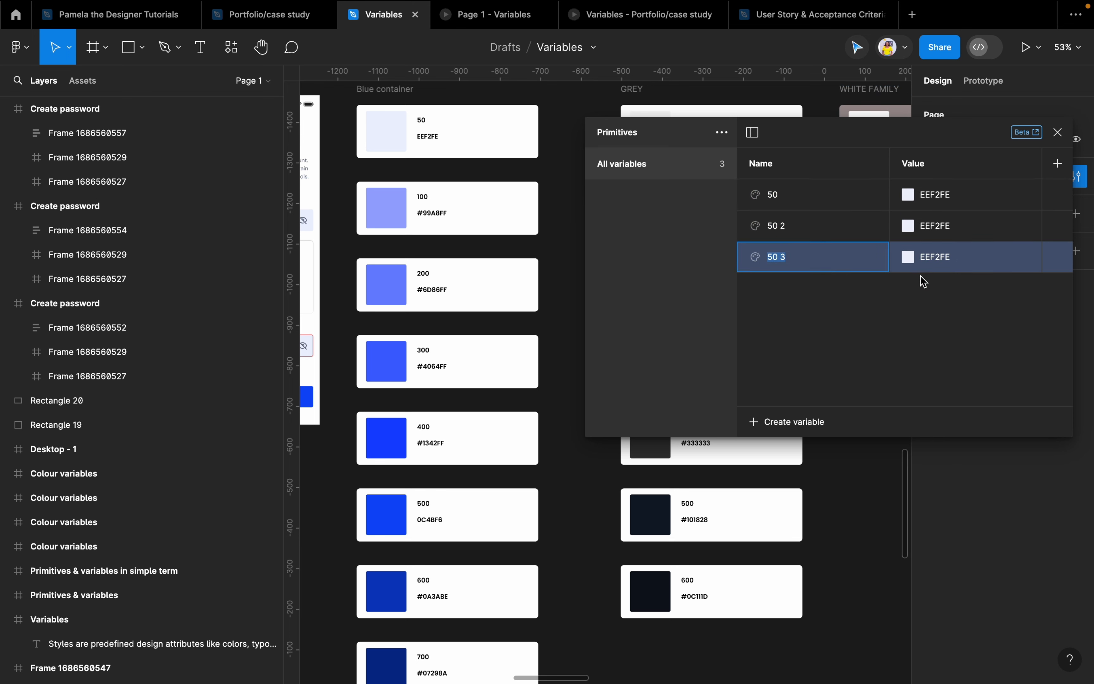
right_click(847, 258)
key("Escape")
left_click(927, 306)
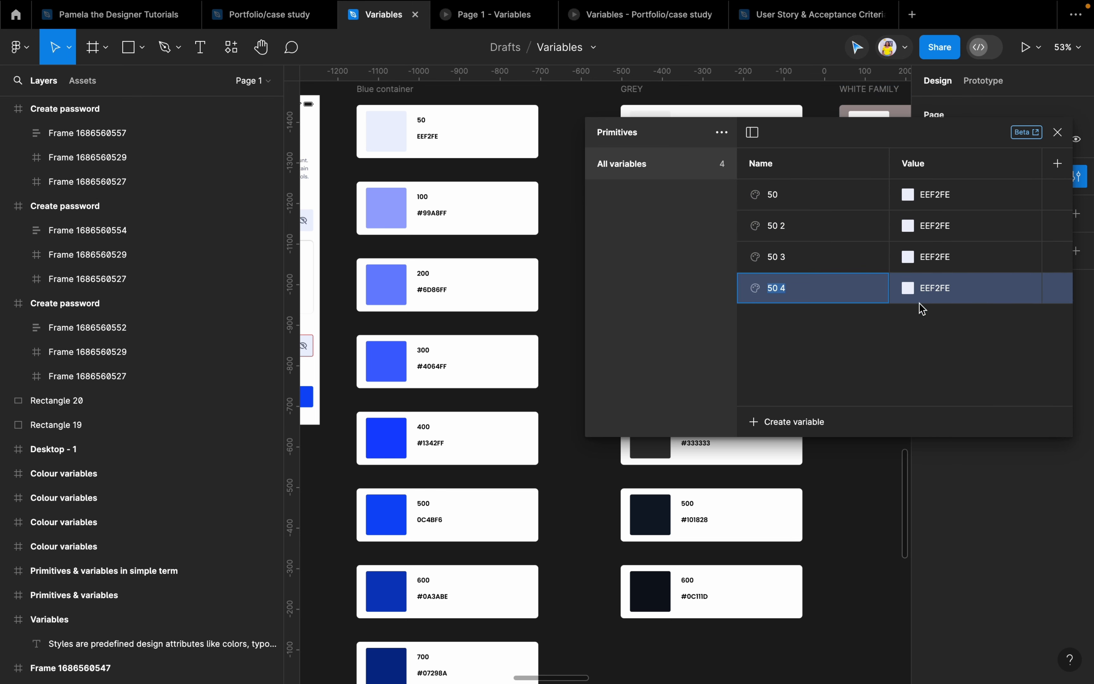
Rename the first copy of the 50 variable as 100
double_click(794, 226)
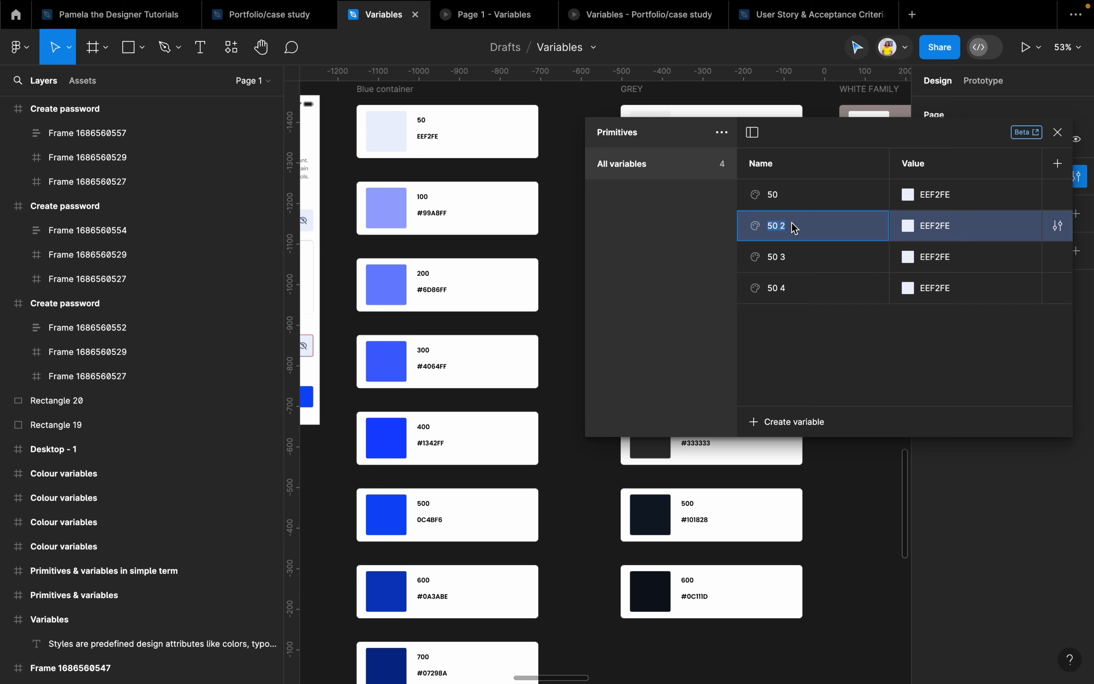
type("100")
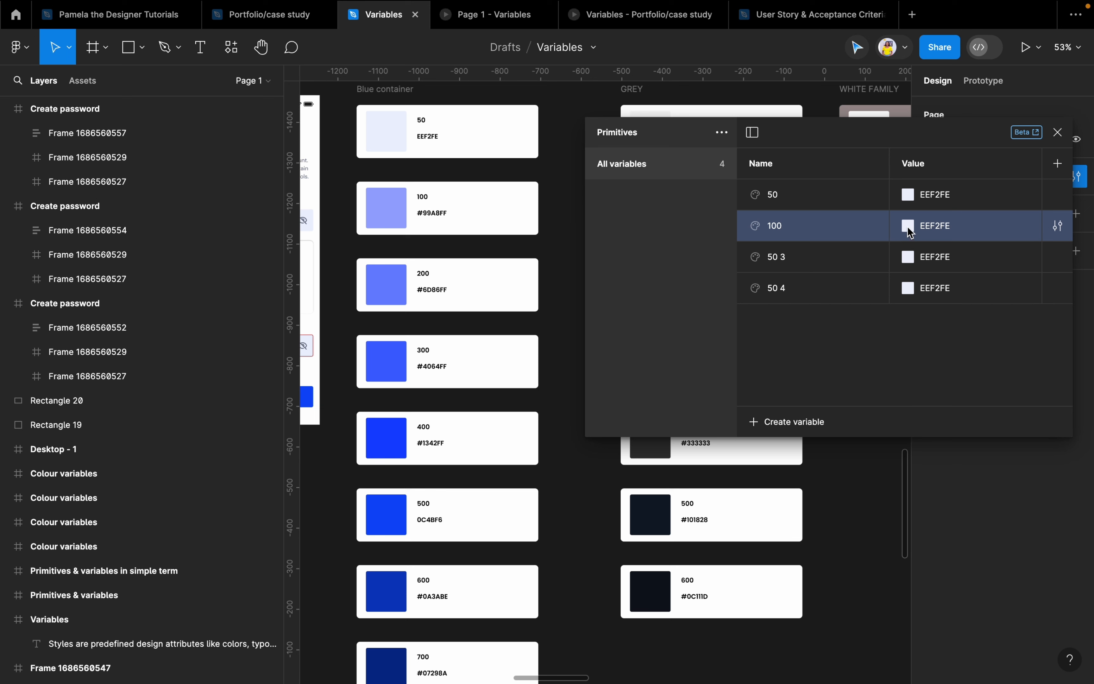
Set the 100 variable's colour to 99A8FF by sampling the 100 swatch in the Blue container palette
left_click(908, 225)
left_click(923, 473)
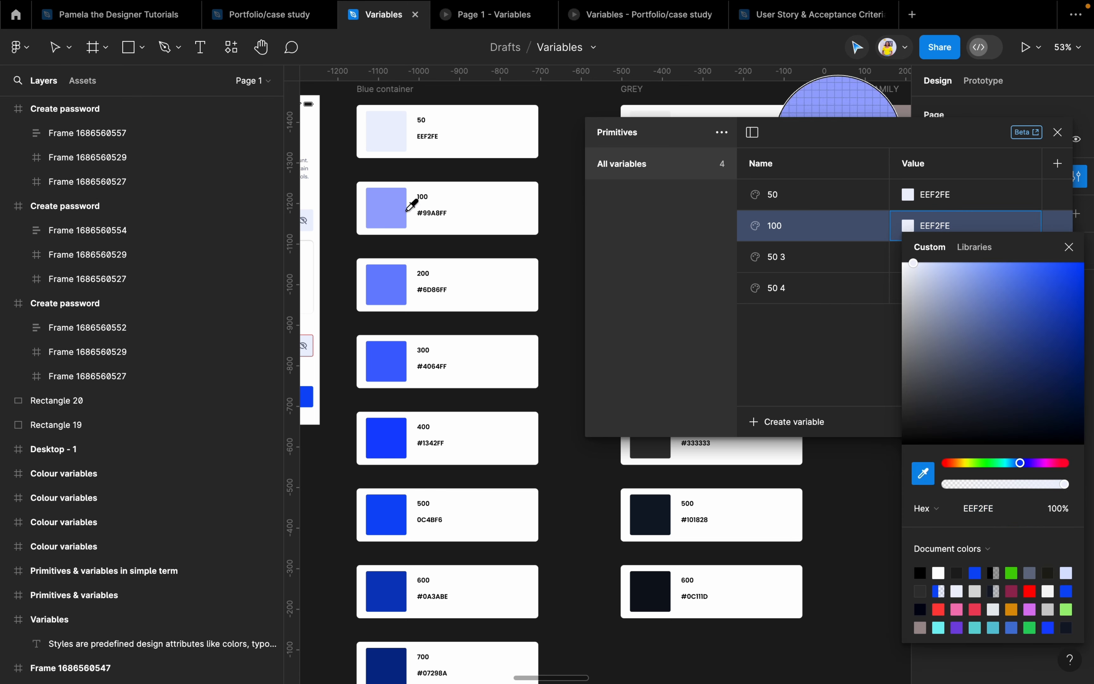
left_click(384, 201)
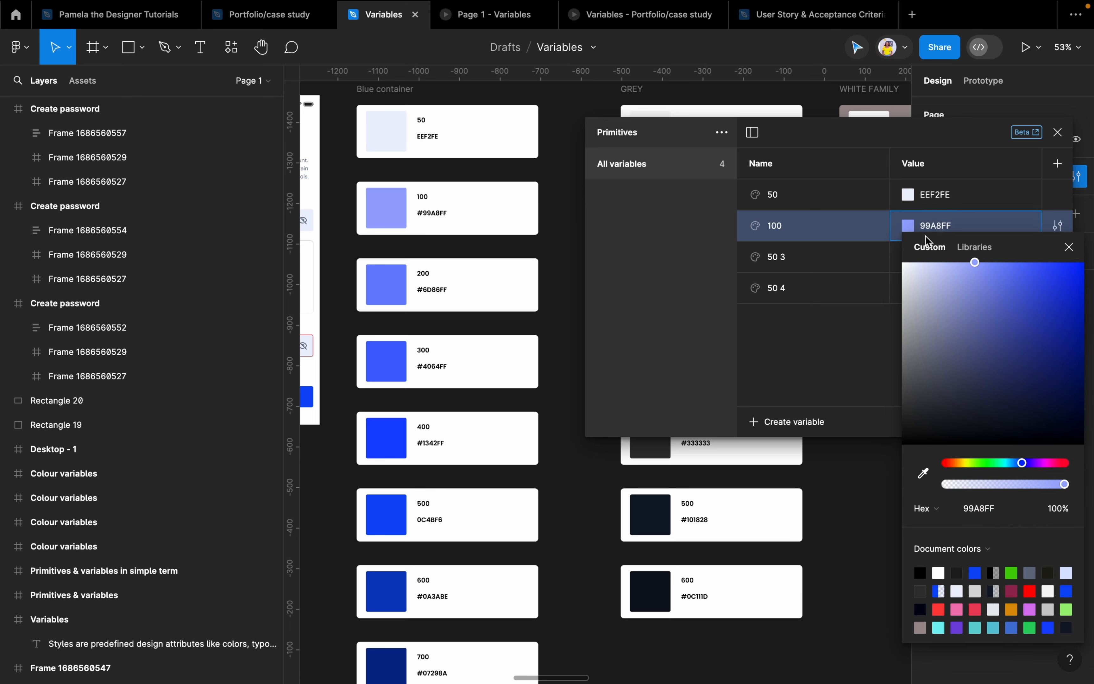
left_click(1068, 249)
Rename the 50 3 variable as 200 and set its colour to 6D86FF by sampling the 200 swatch in the Blue container palette
left_click(789, 254)
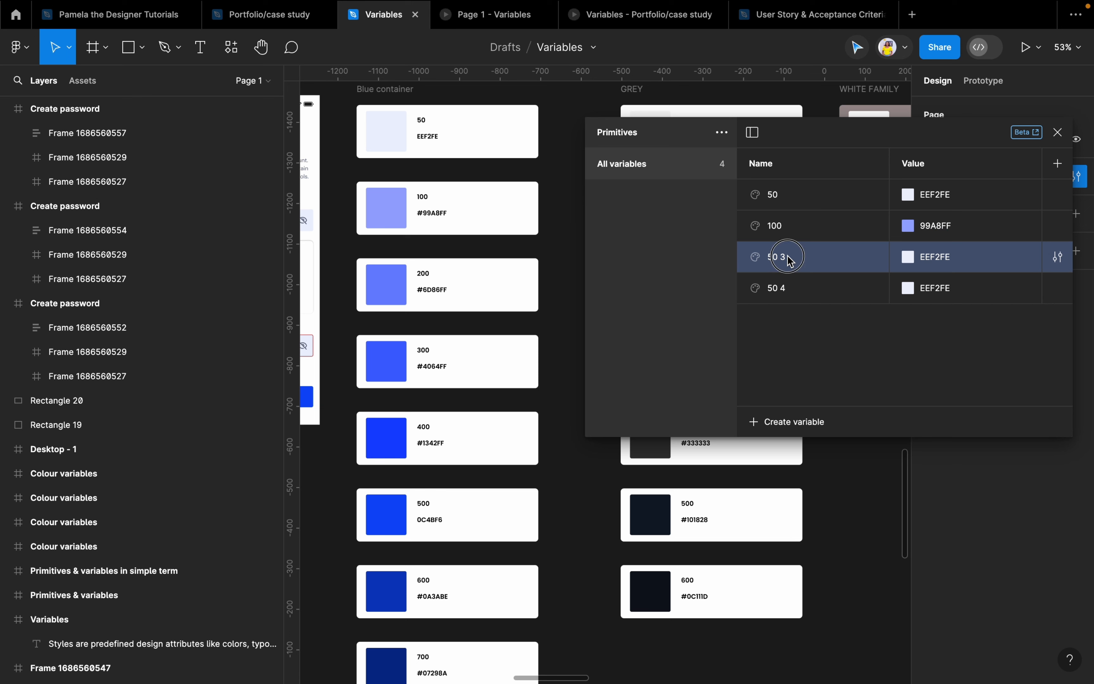
double_click(787, 257)
type("200")
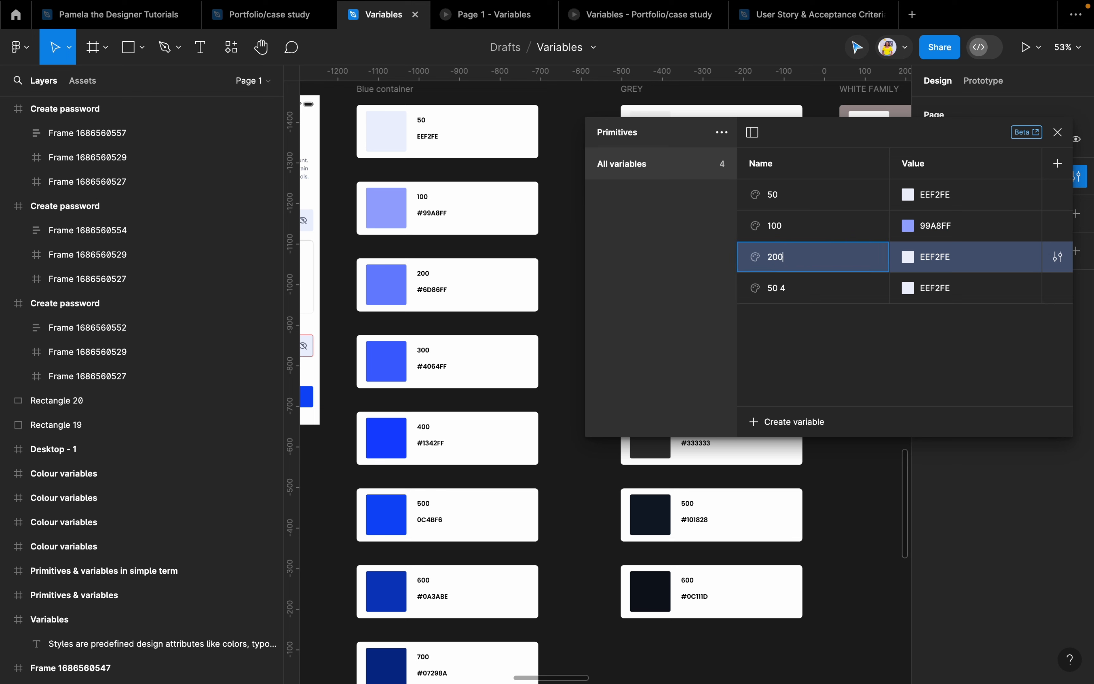
key("Return")
left_click(898, 261)
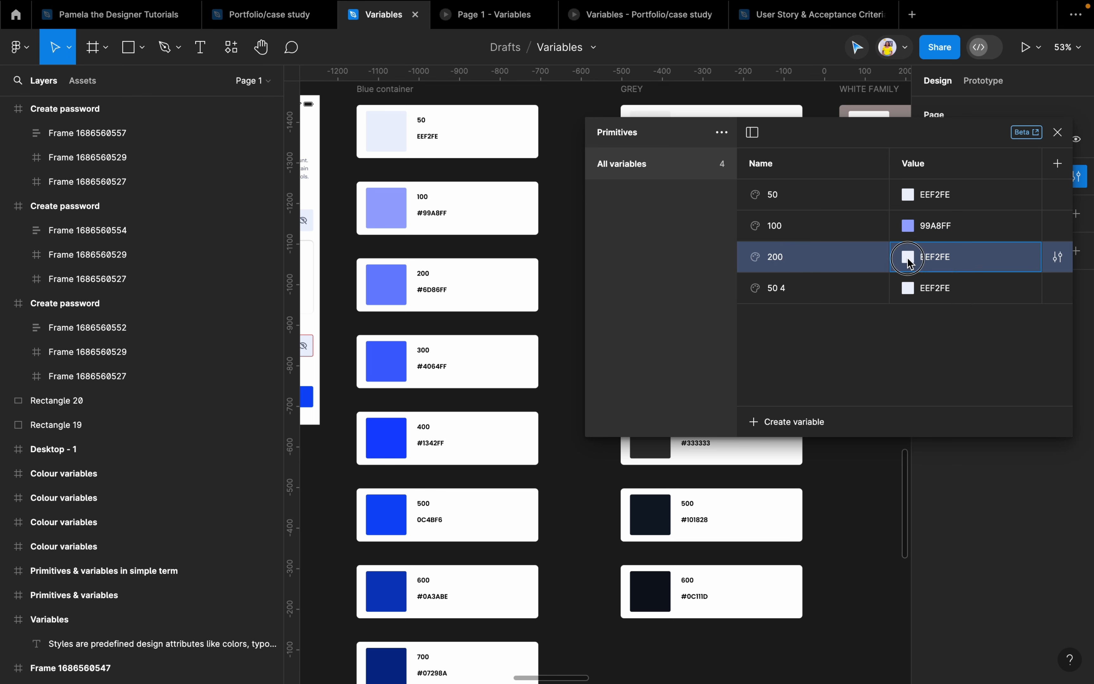
left_click(923, 502)
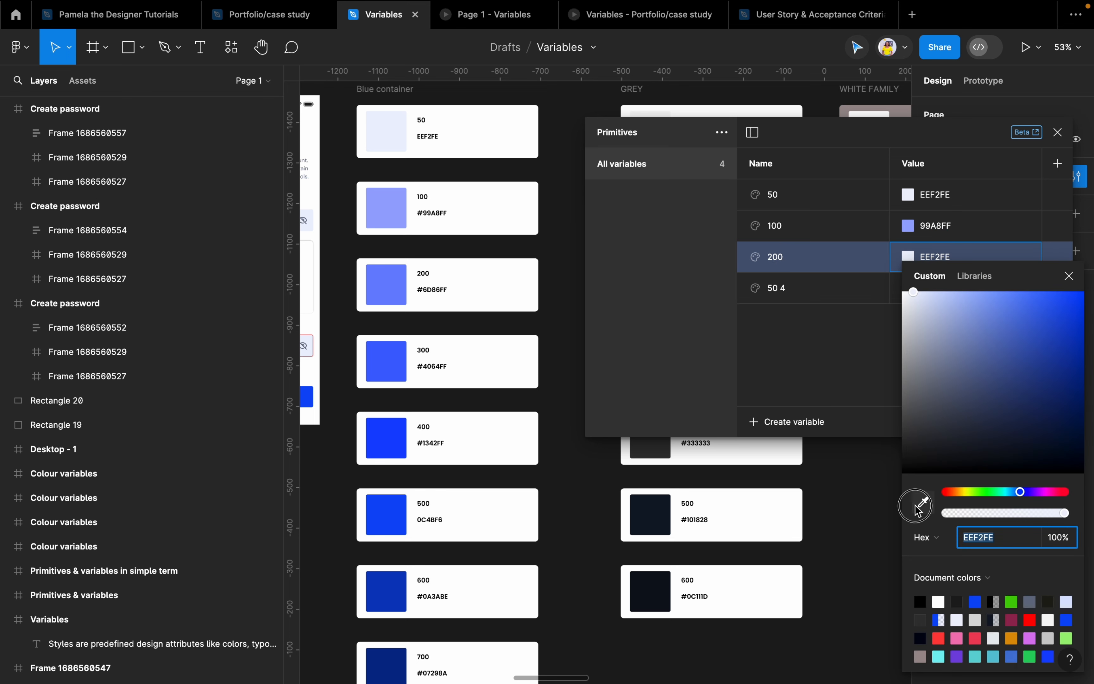
left_click(396, 284)
left_click(1068, 276)
Rename the 50 4 variable as 300 and set its colour to 4064FF by sampling the 300 swatch in the Blue container palette
double_click(823, 287)
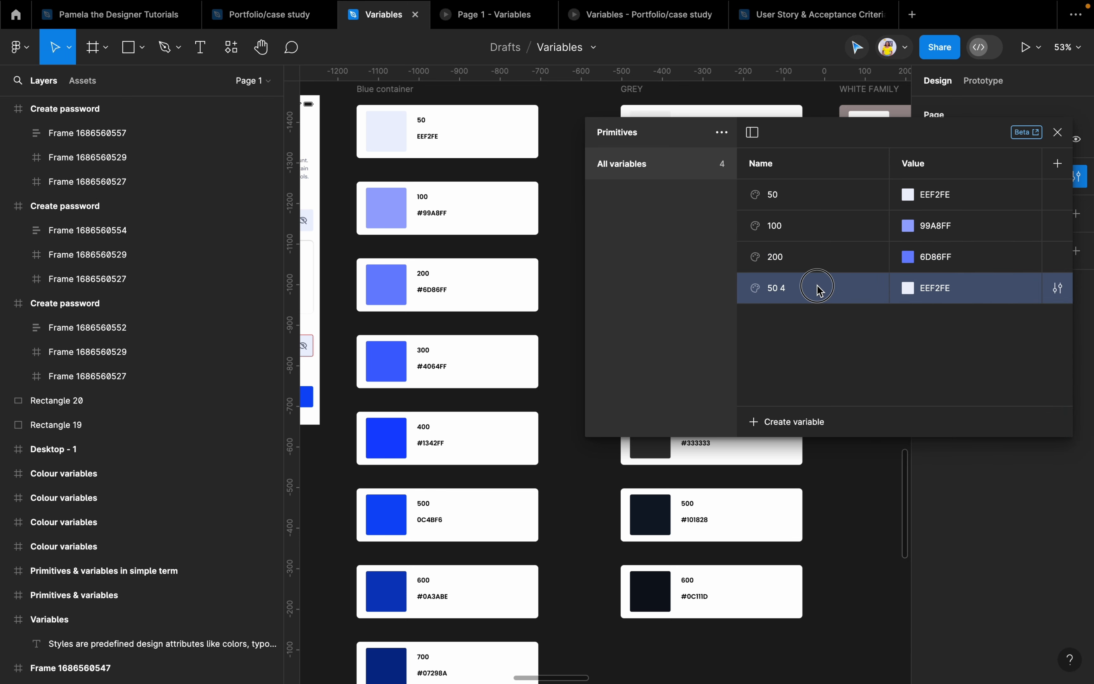
type("300")
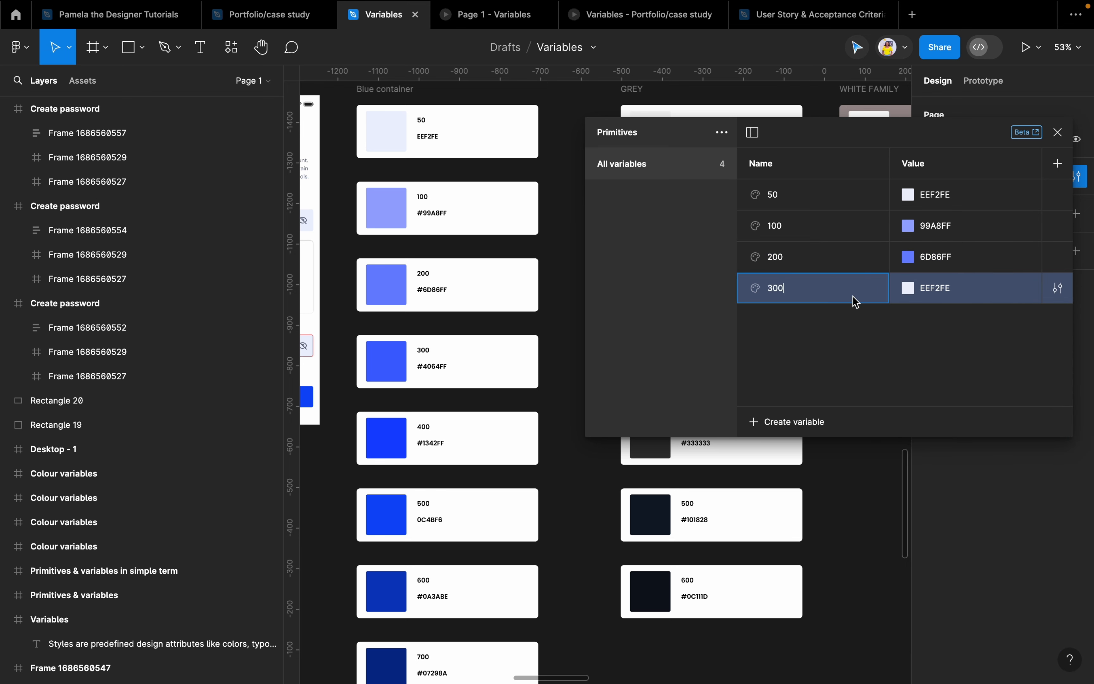
left_click(909, 288)
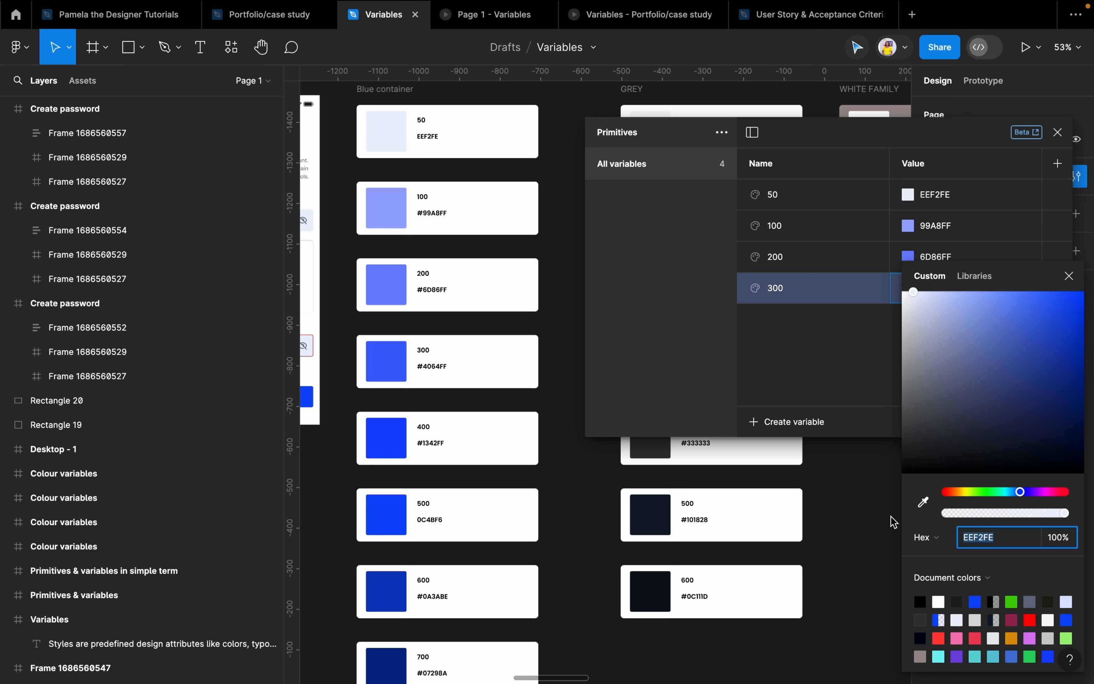
left_click(922, 503)
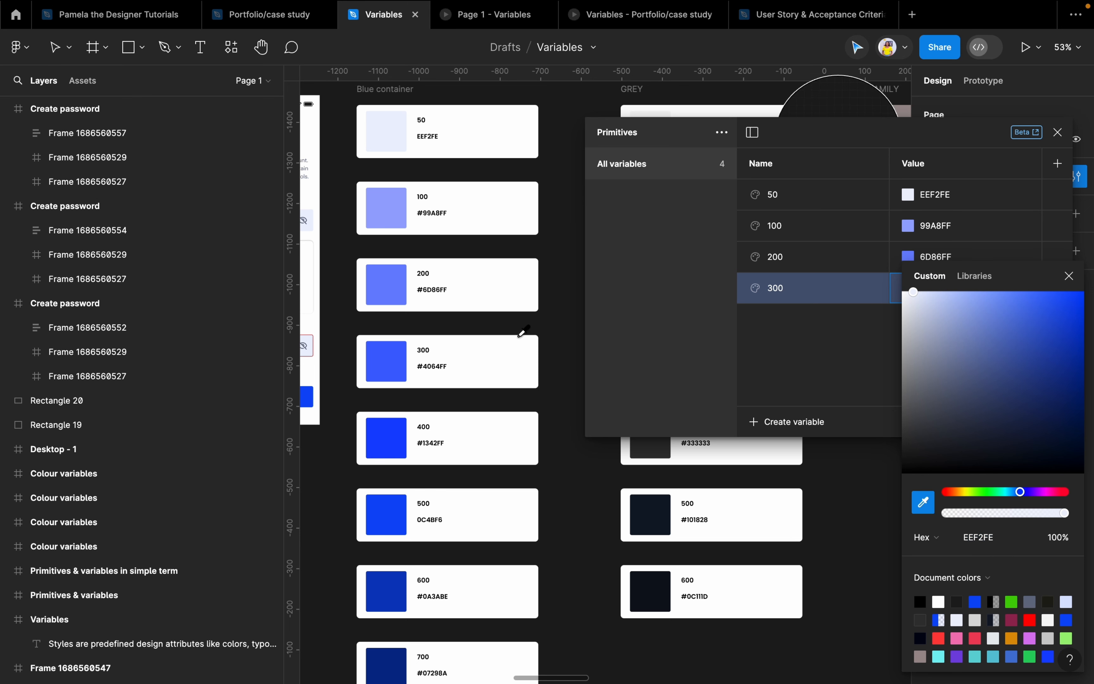
left_click(398, 365)
left_click(723, 349)
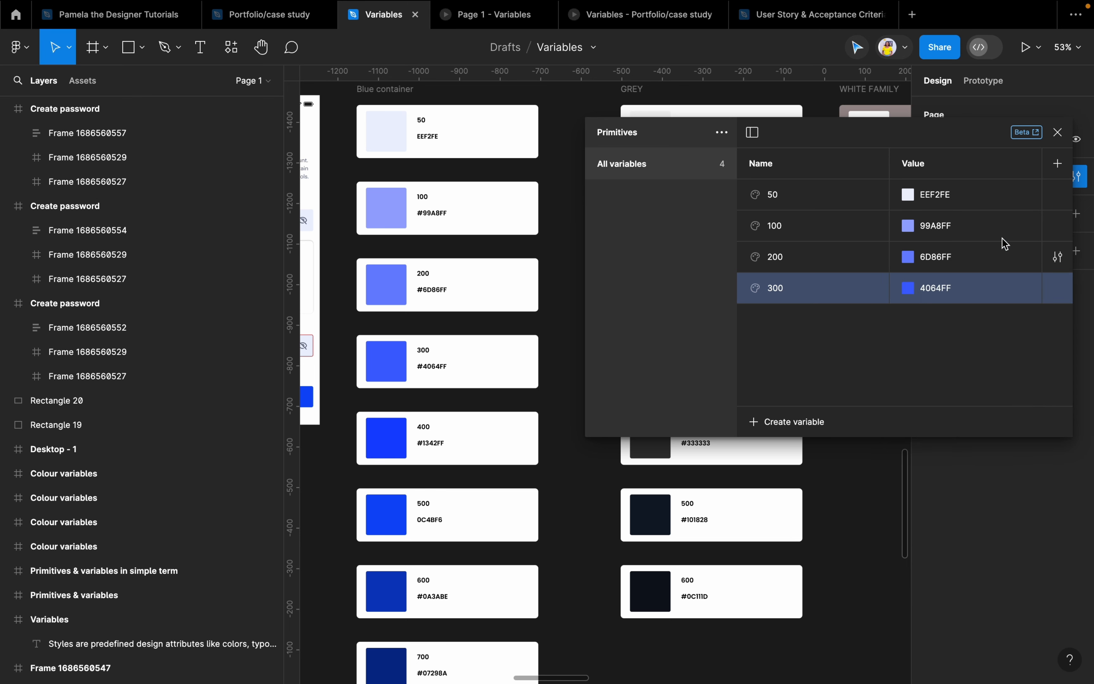
Examine the colour palettes on the canvas and the full list of variables in the Primitives collection
left_click_drag(985, 137, 913, 171)
scroll(433, 236, "down", 5)
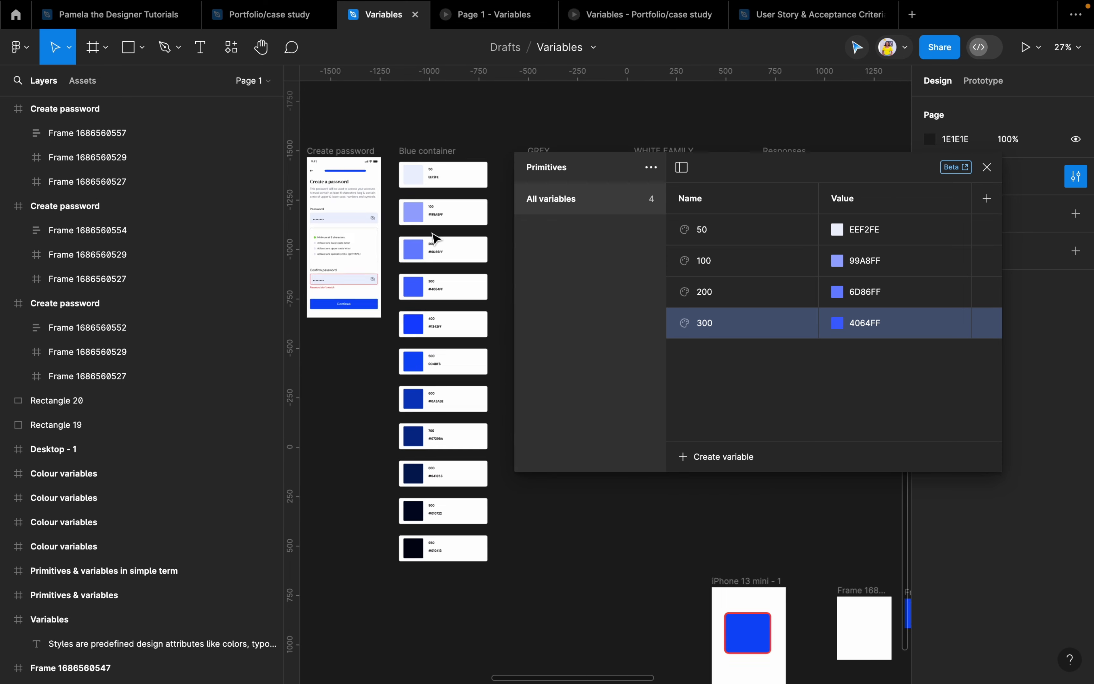
scroll(433, 236, "down", 5)
scroll(436, 238, "right", 5)
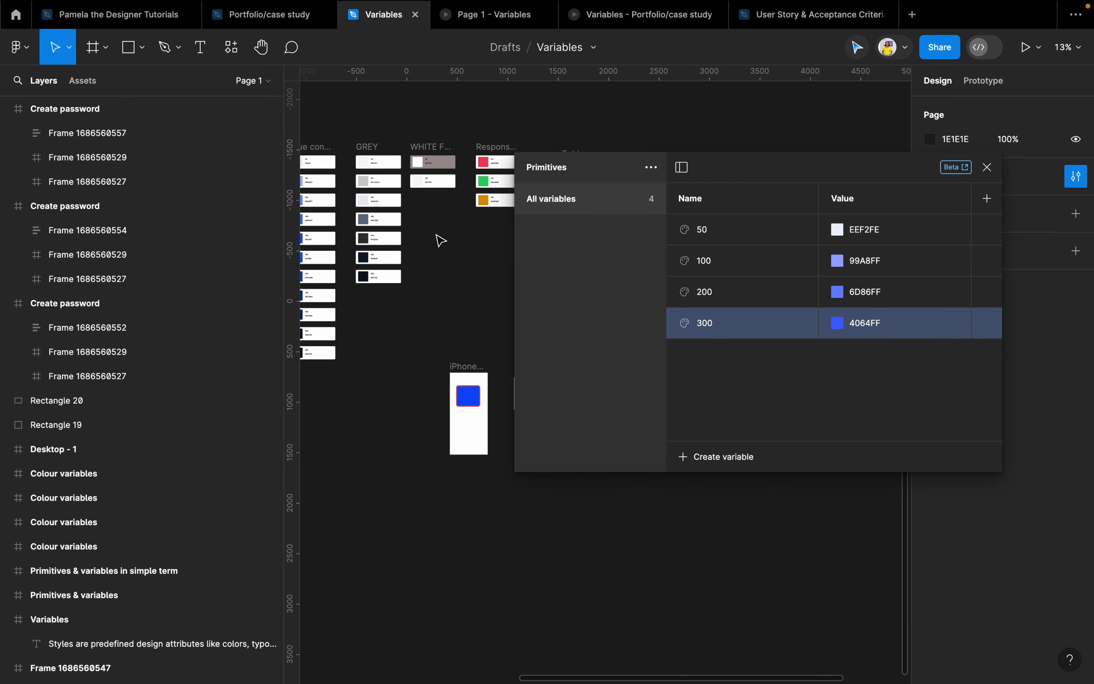
left_click_drag(725, 175, 801, 162)
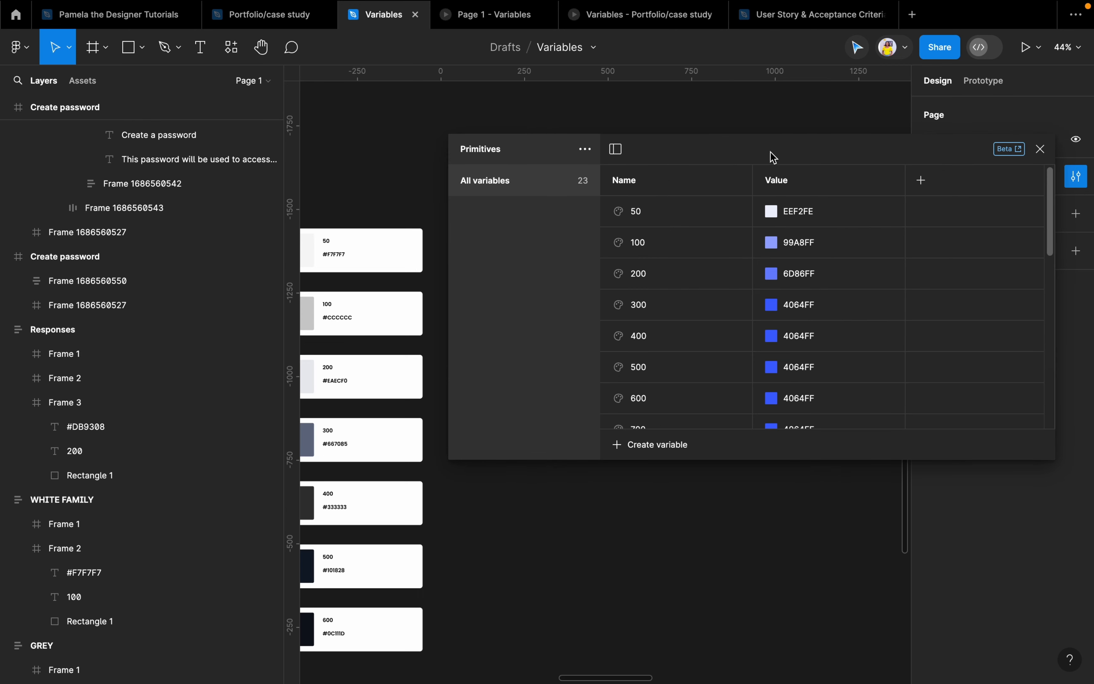
scroll(388, 249, "left", 3)
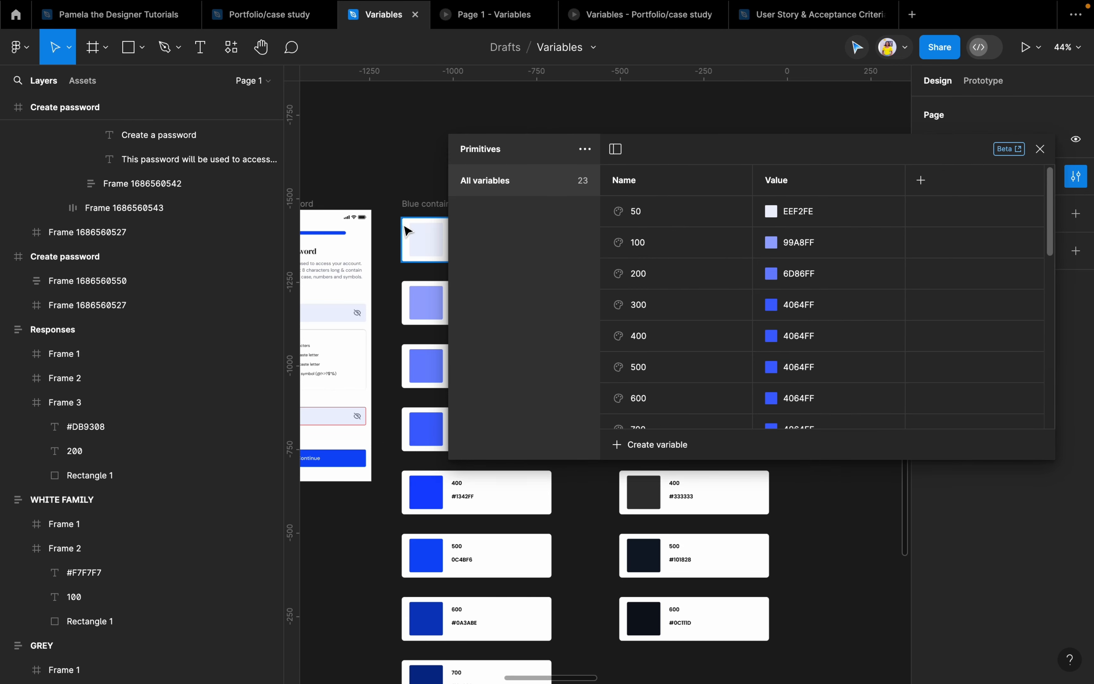
scroll(400, 242, "down", 5)
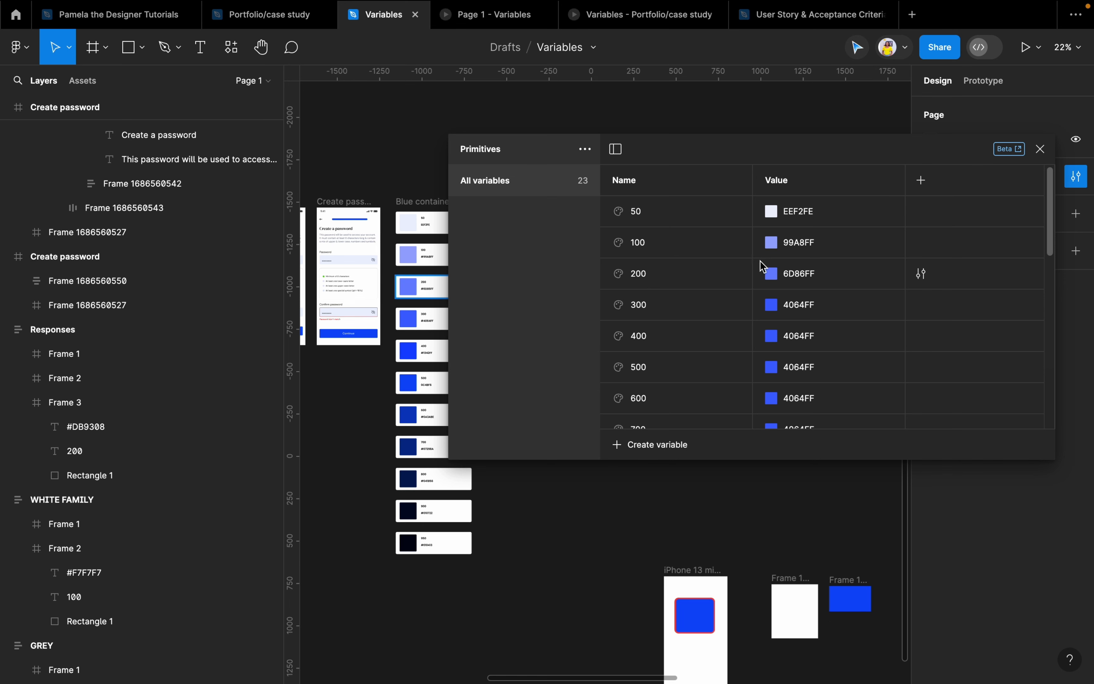
left_click_drag(712, 147, 664, 278)
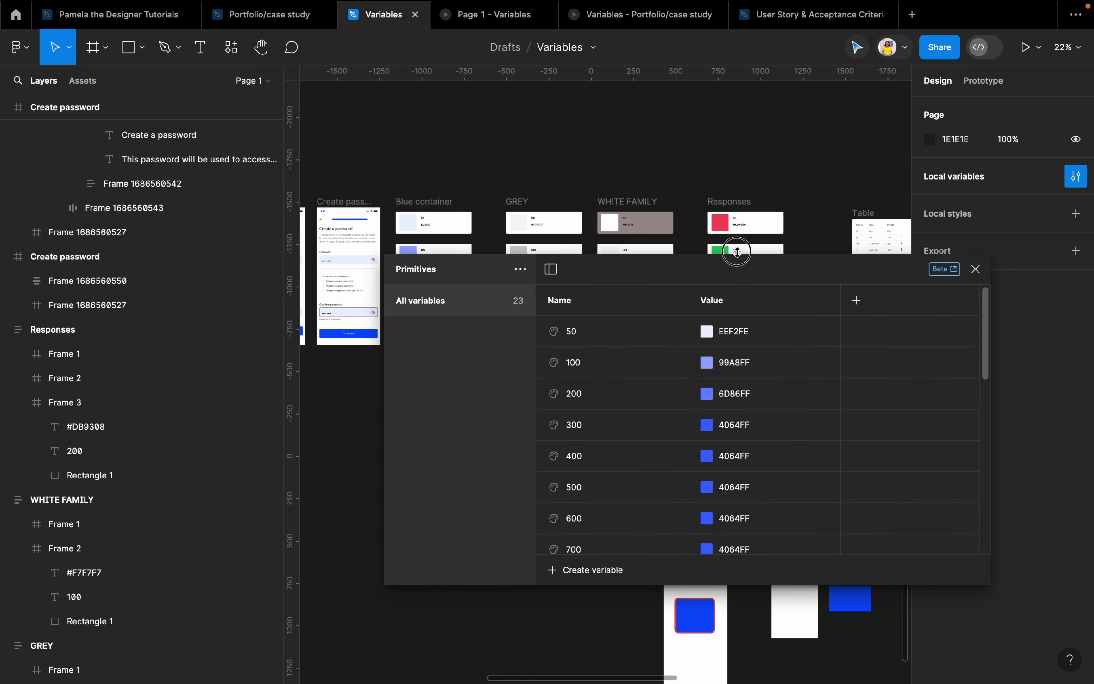
left_click_drag(735, 271, 696, 157)
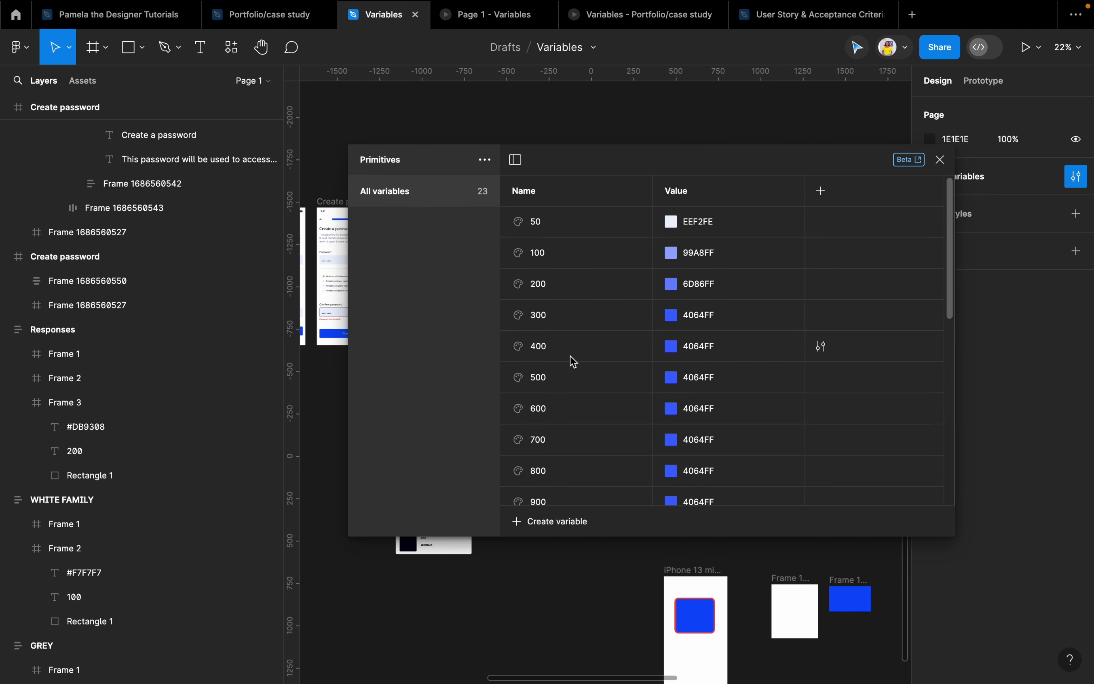
scroll(578, 371, "down", 10)
scroll(583, 380, "up", 5)
scroll(565, 325, "up", 5)
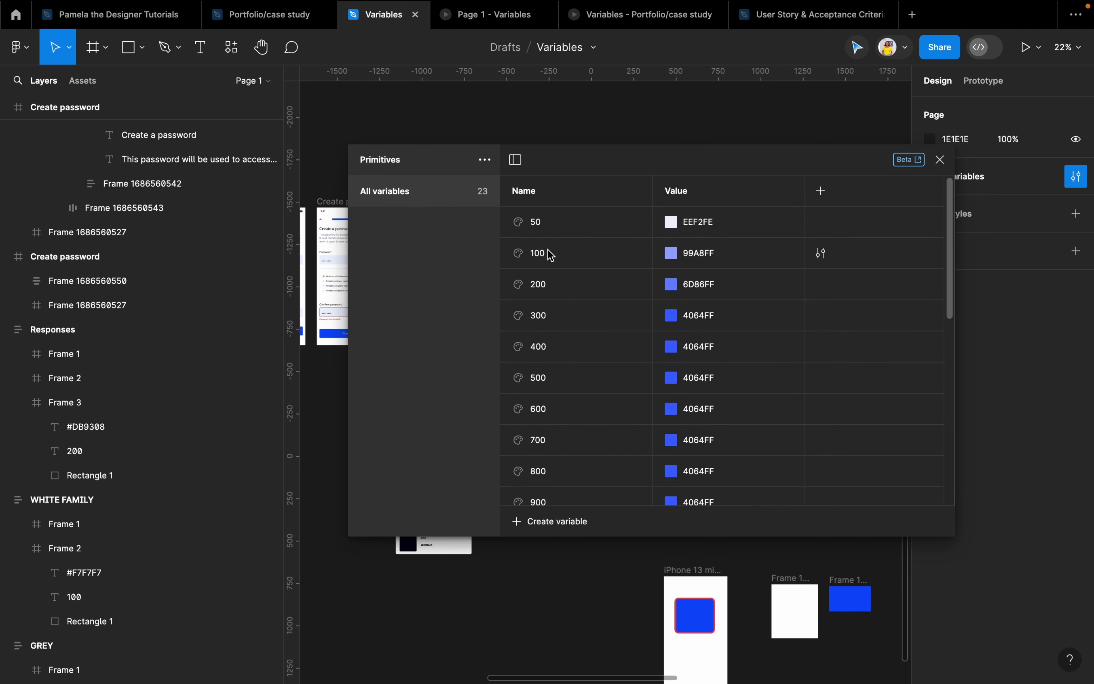
Group the blue variables 50 through 950 of the Primitives collection into a new group
scroll(595, 421, "down", 1)
scroll(571, 479, "down", 1)
left_click(568, 487)
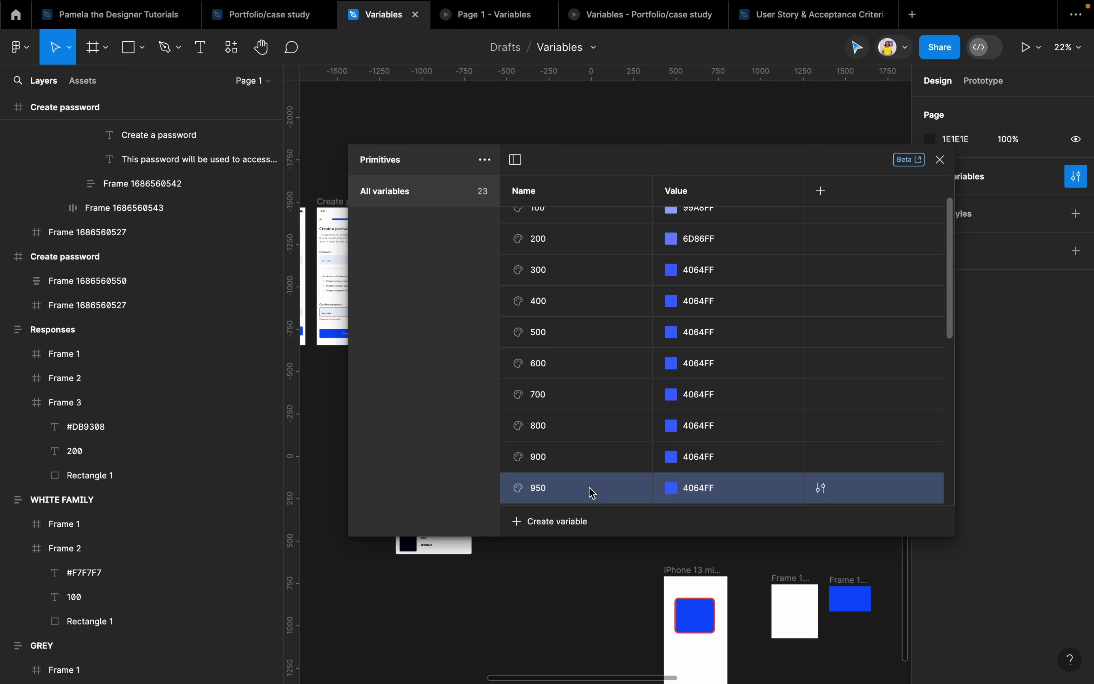
scroll(565, 240, "up", 2)
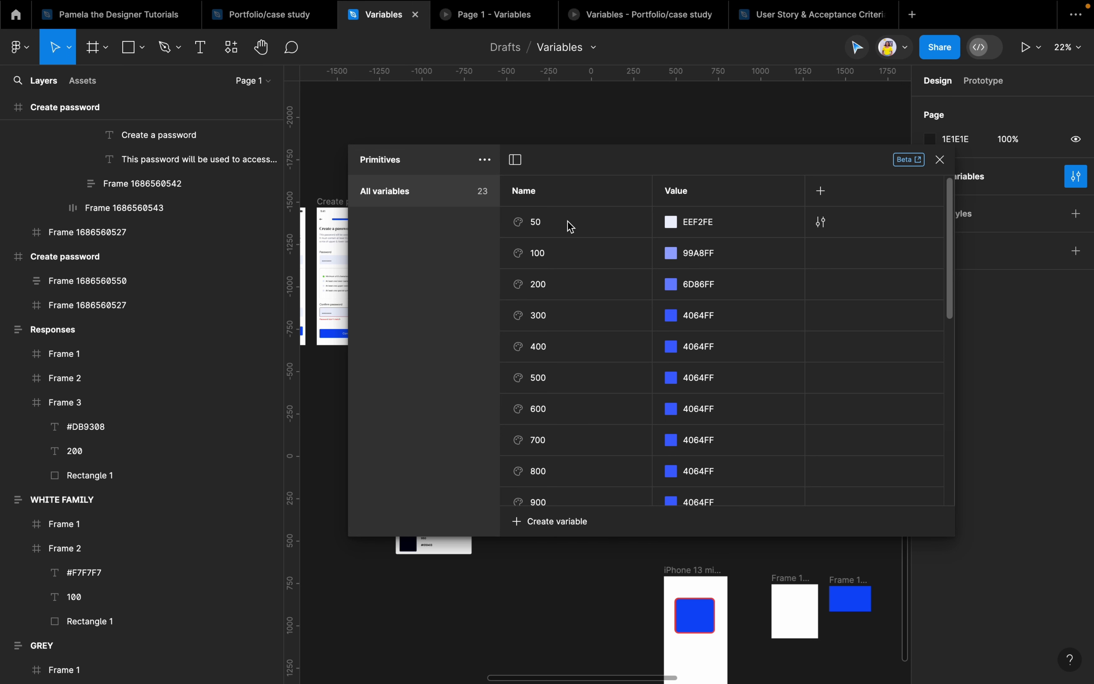
left_click(571, 226, "shift")
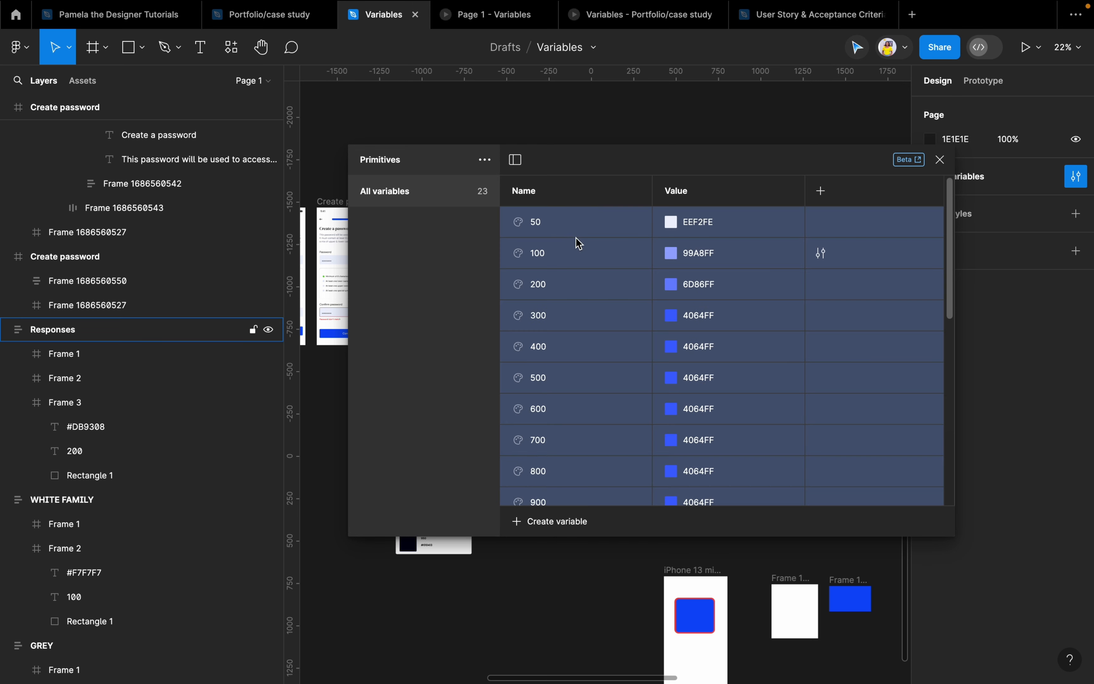
right_click(584, 226)
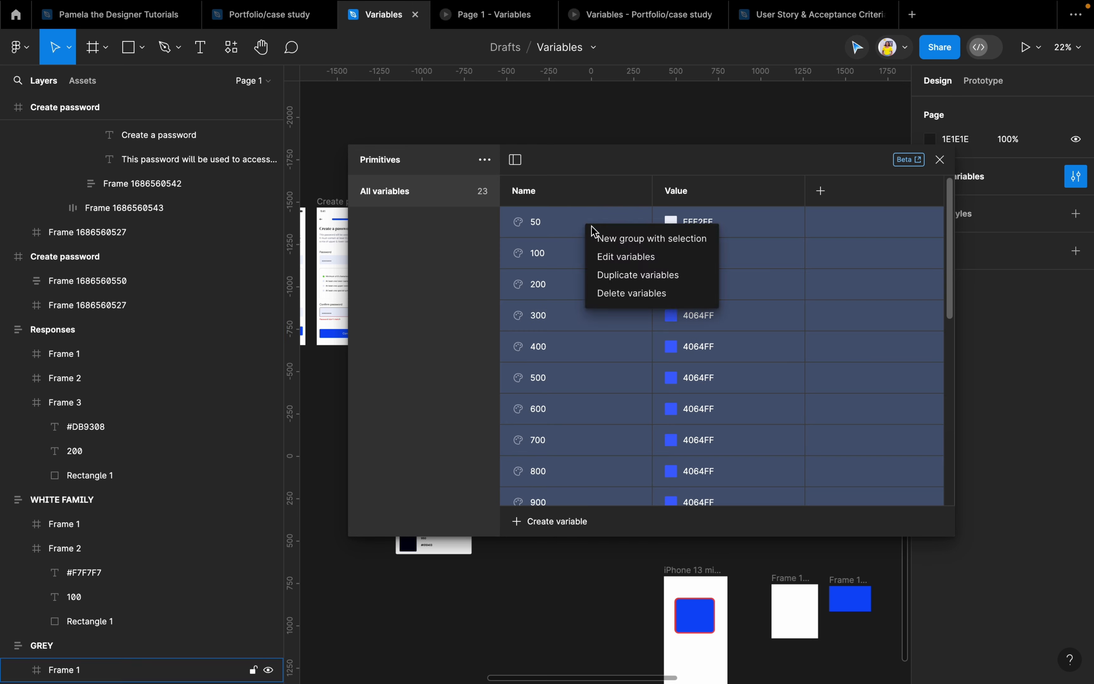
left_click(617, 240)
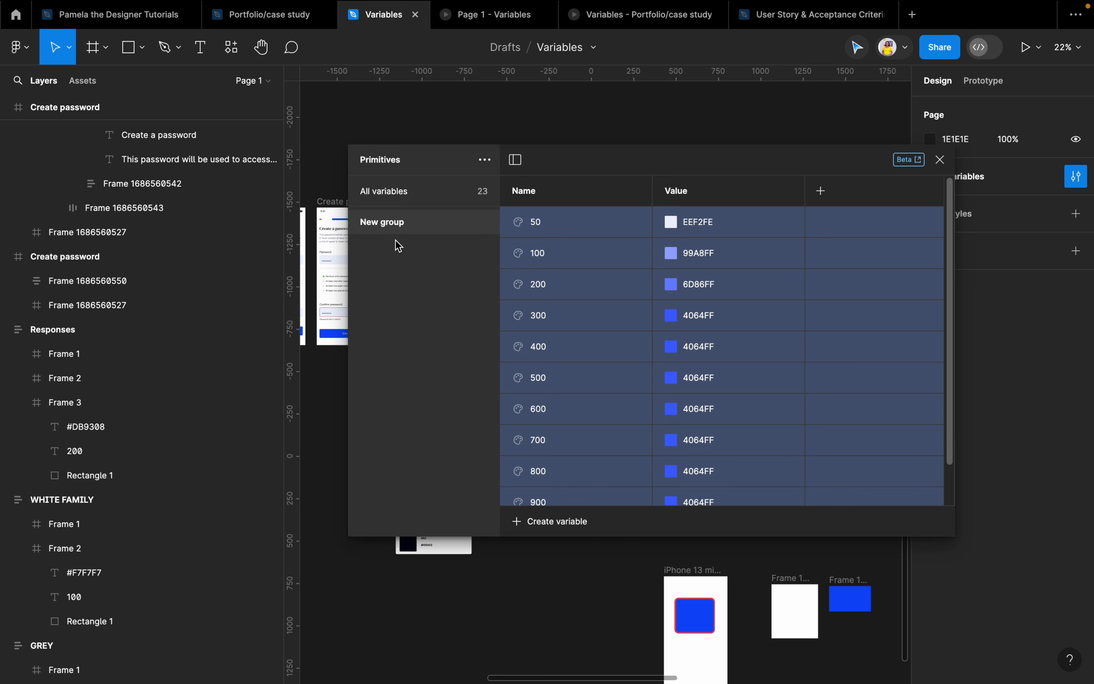
Rename the new group Colour/Blue so that Blue is nested under Colour, and check its variables
double_click(413, 226)
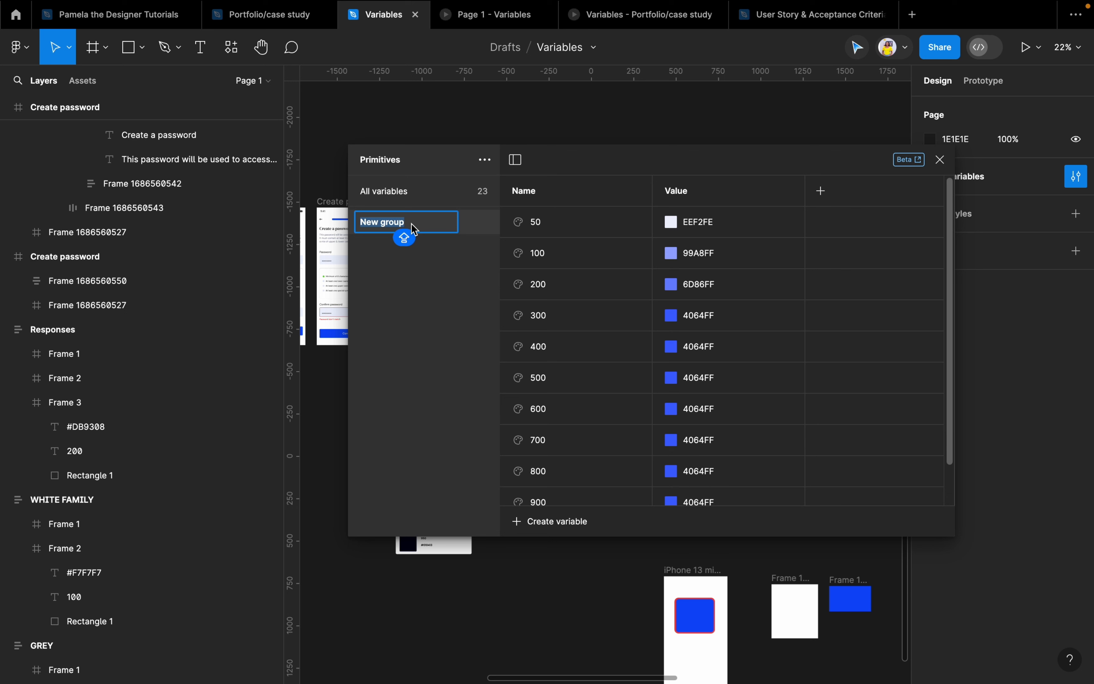
type("Colour/Blue")
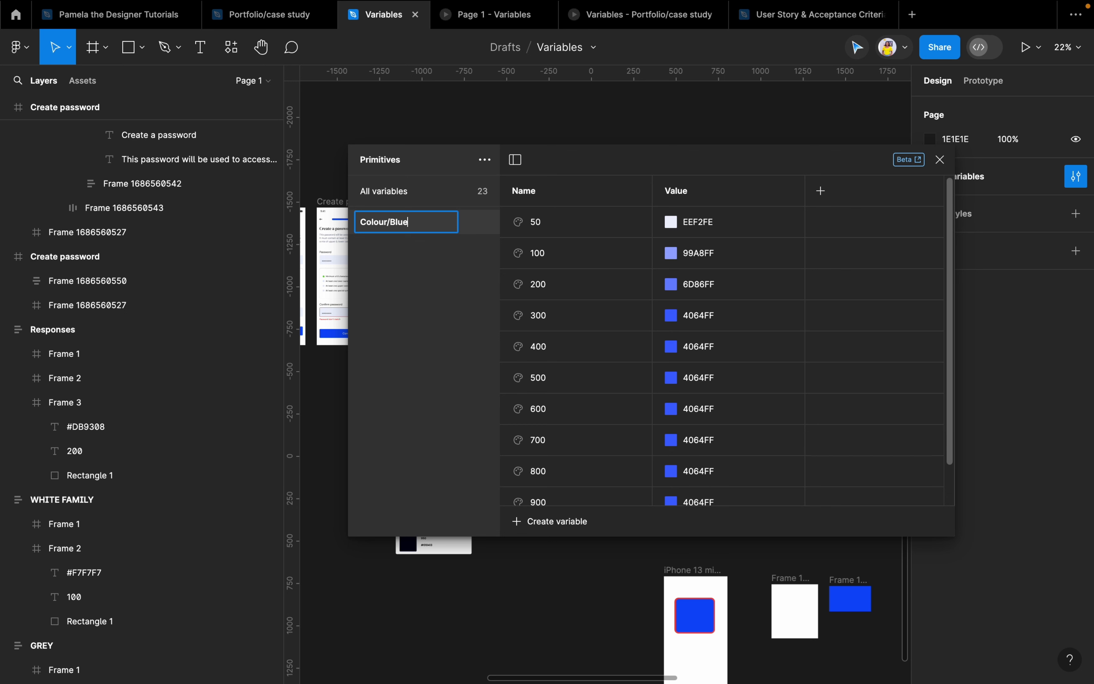
key("Return")
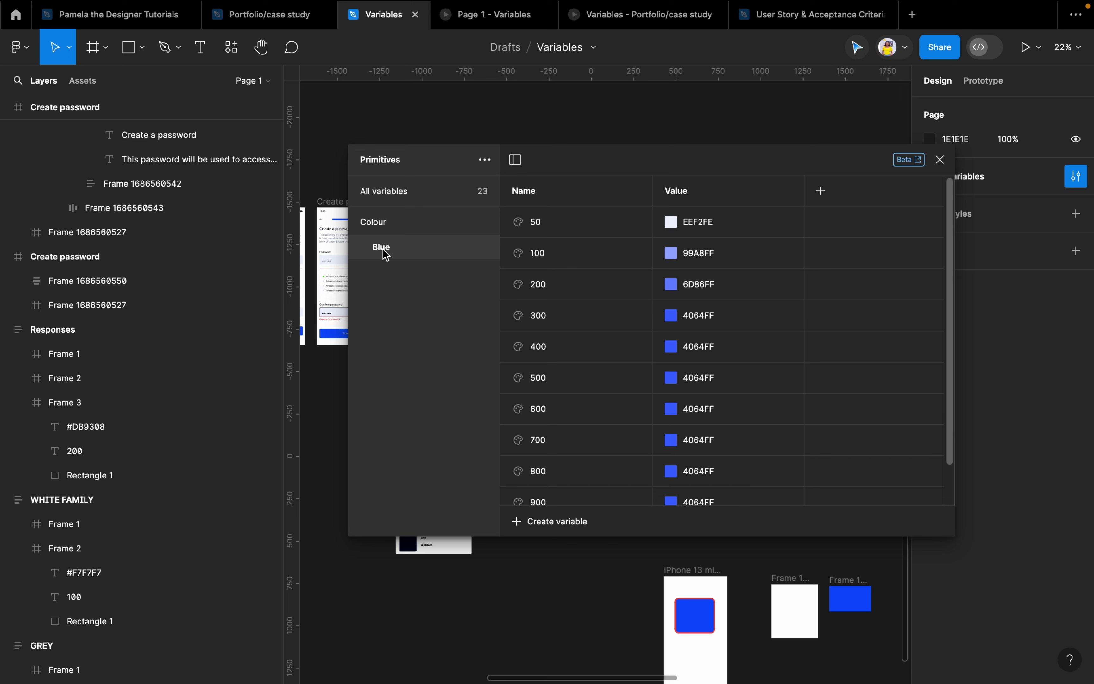
scroll(642, 346, "down", 2)
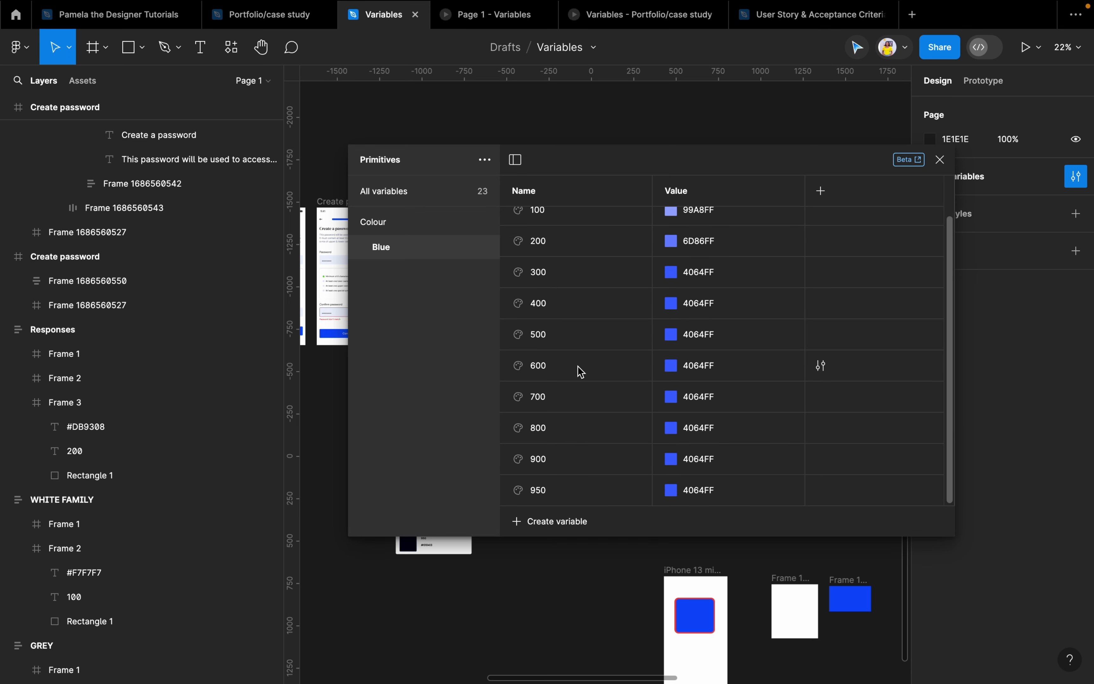
Group the grey variables G50 through G600 from the list of all variables into a new group and select that group
left_click(398, 196)
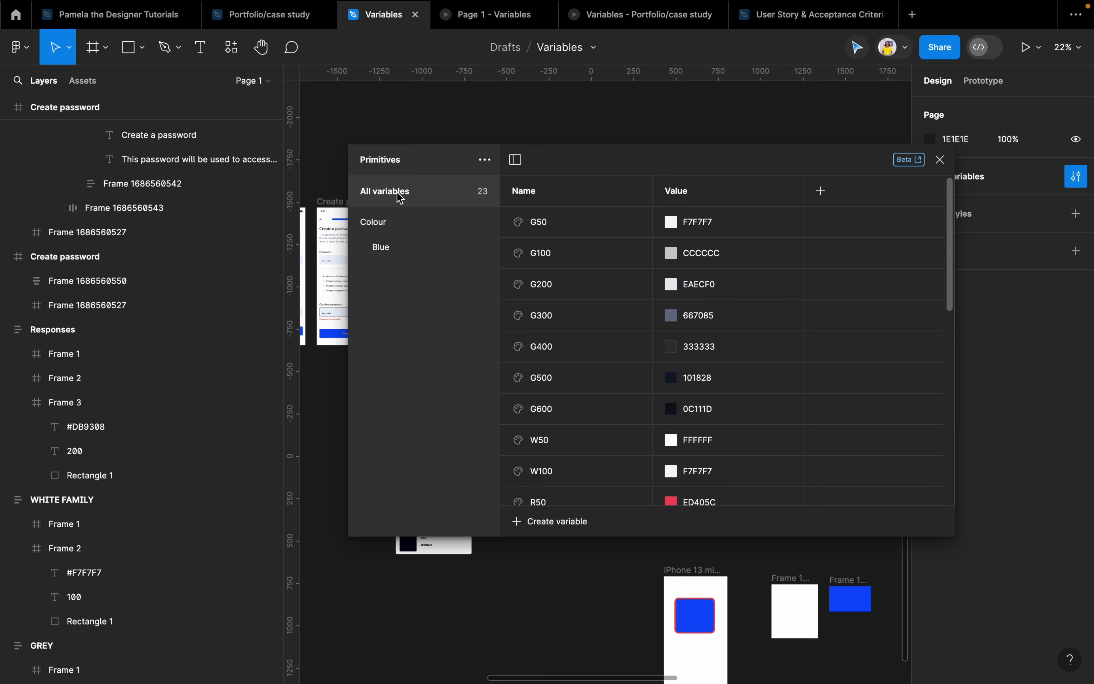
scroll(587, 319, "down", 8)
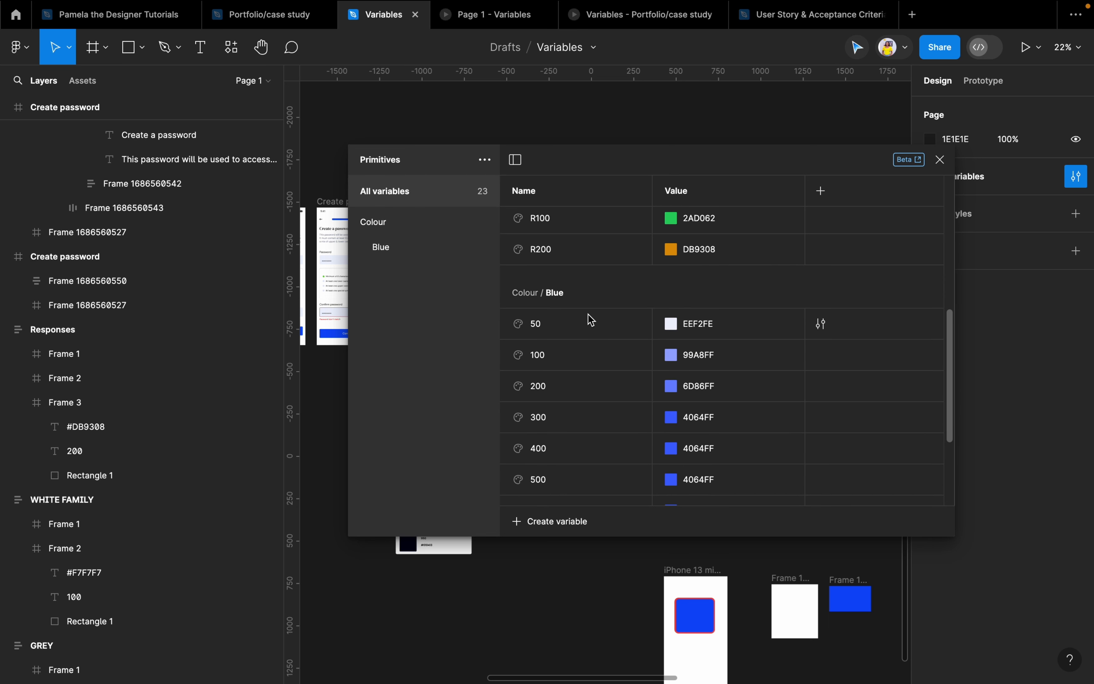
scroll(583, 322, "down", 3)
scroll(578, 324, "up", 10)
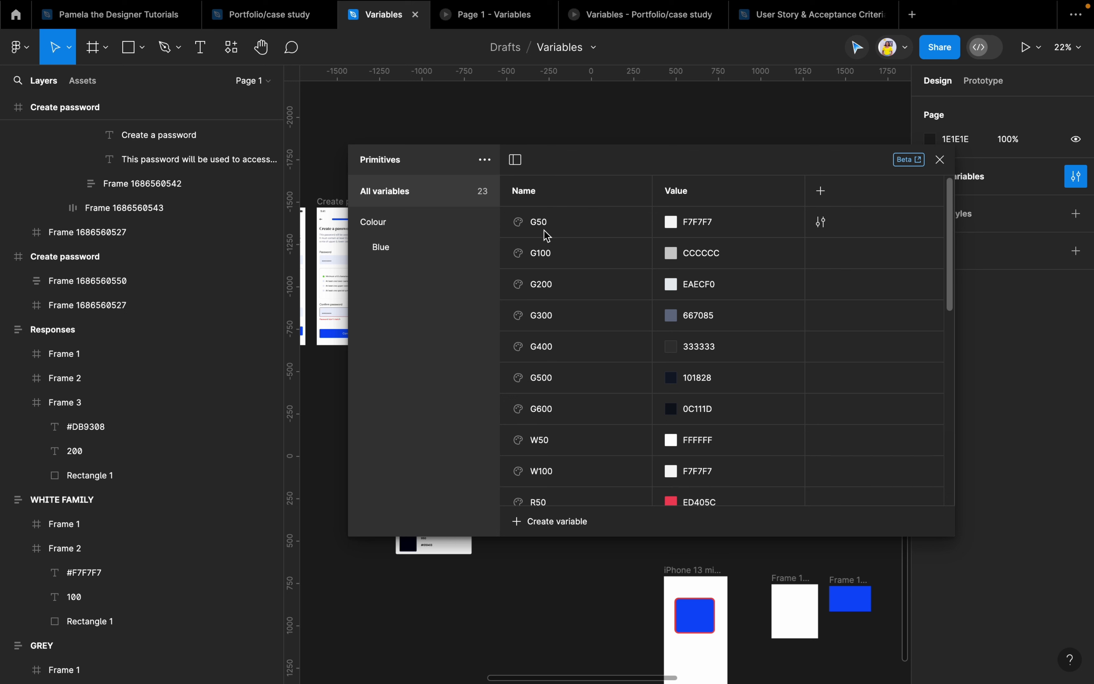
left_click(566, 415)
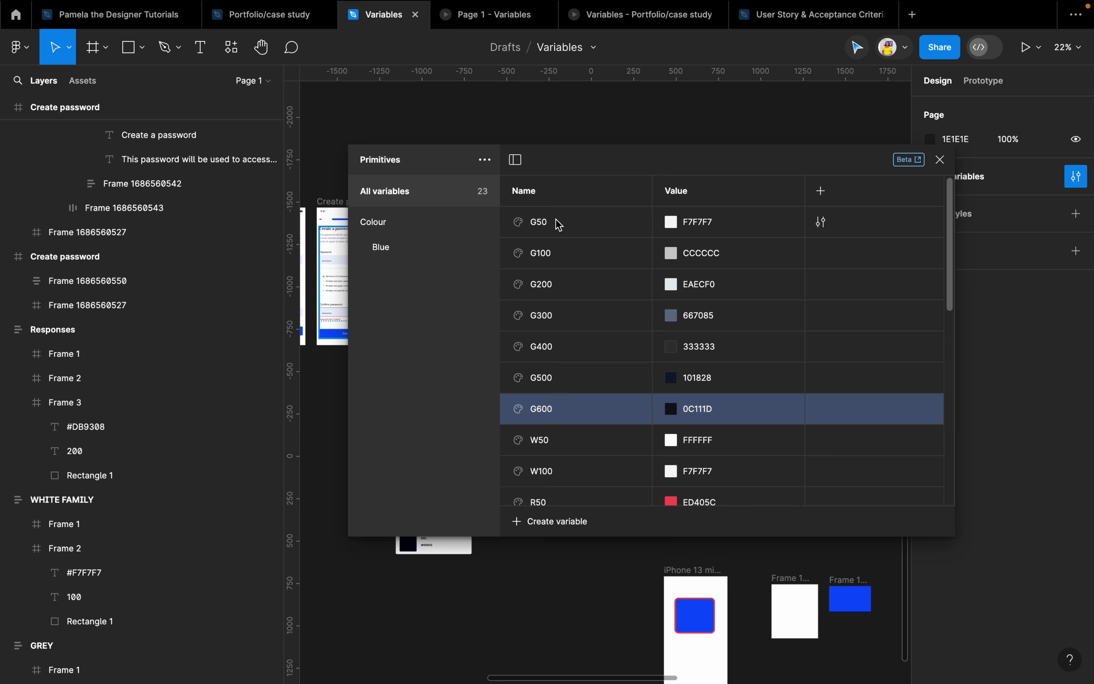
left_click(559, 224, "shift")
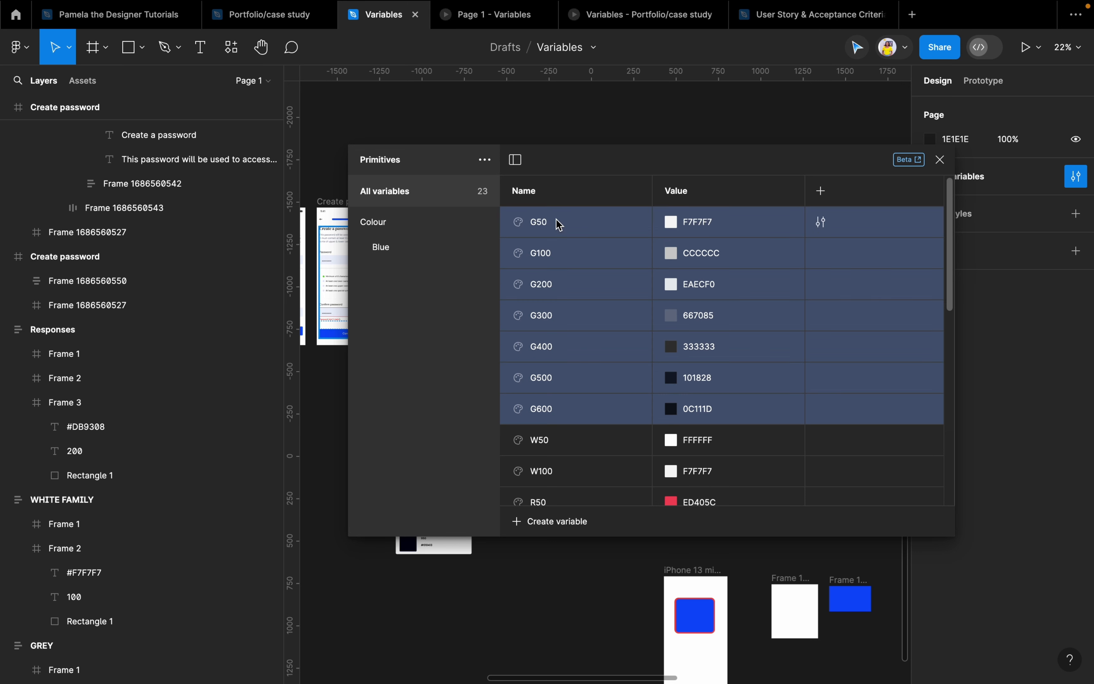
right_click(574, 217)
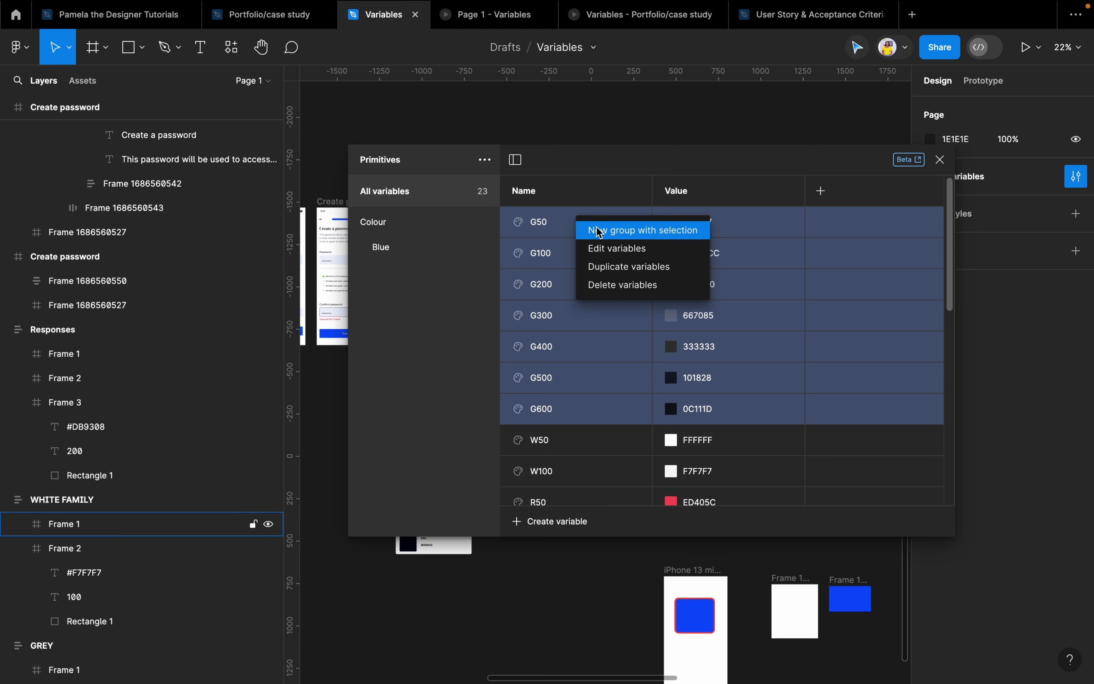
left_click(598, 232)
left_click(421, 274)
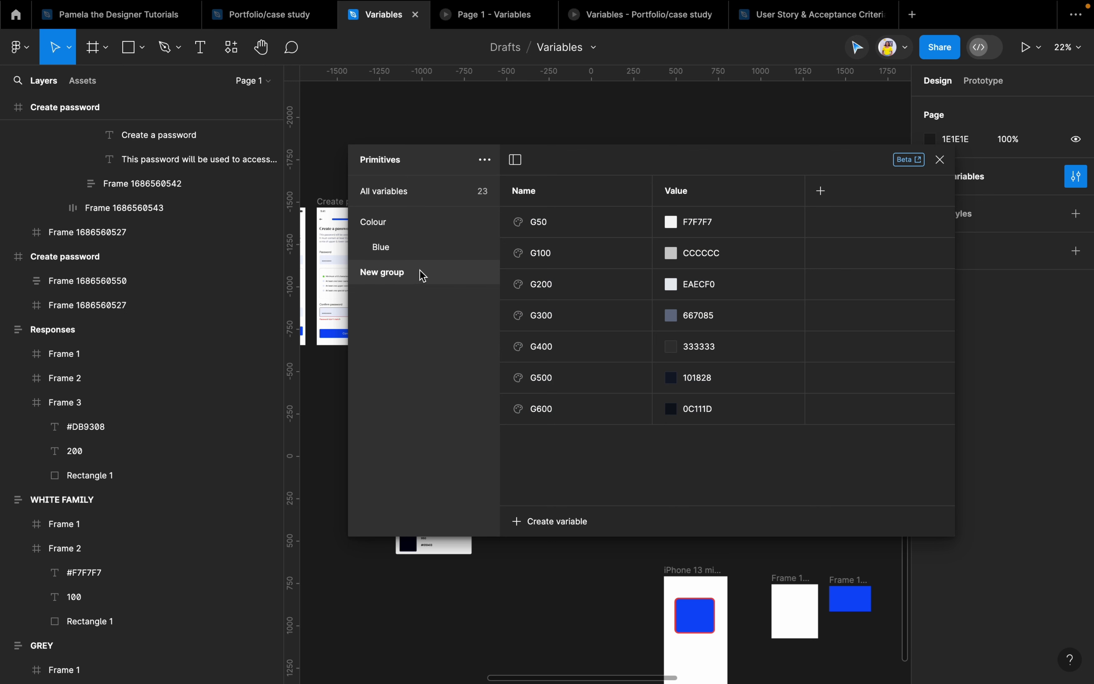
Rename the new group of grey variables Colour/Gray so that Gray is nested under Colour
left_click(416, 274)
double_click(415, 273)
type("C")
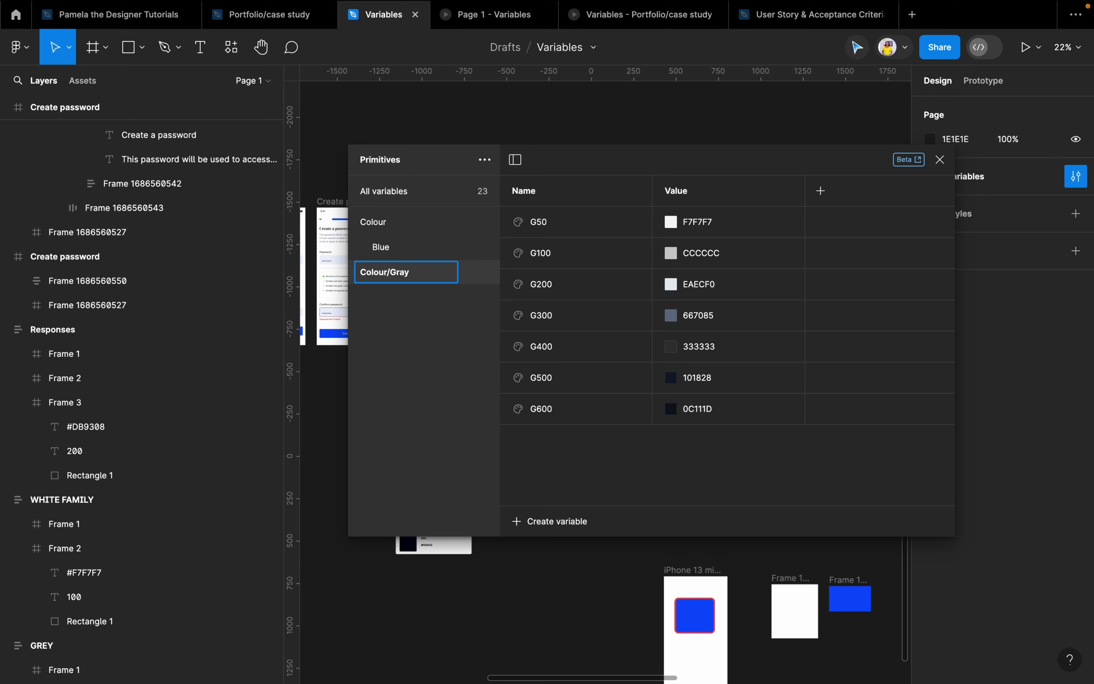
type("olour/Gray")
key("Return")
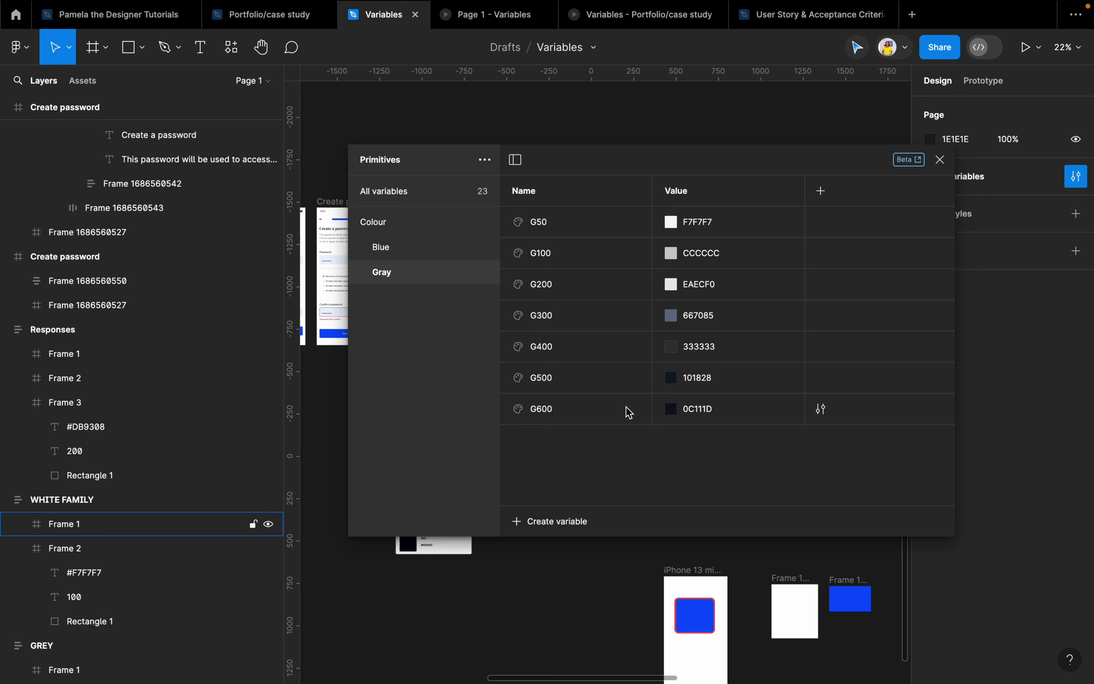
Group the white variables W50 and W100 from the list of all variables and name the group Colour/Whites
left_click(409, 195)
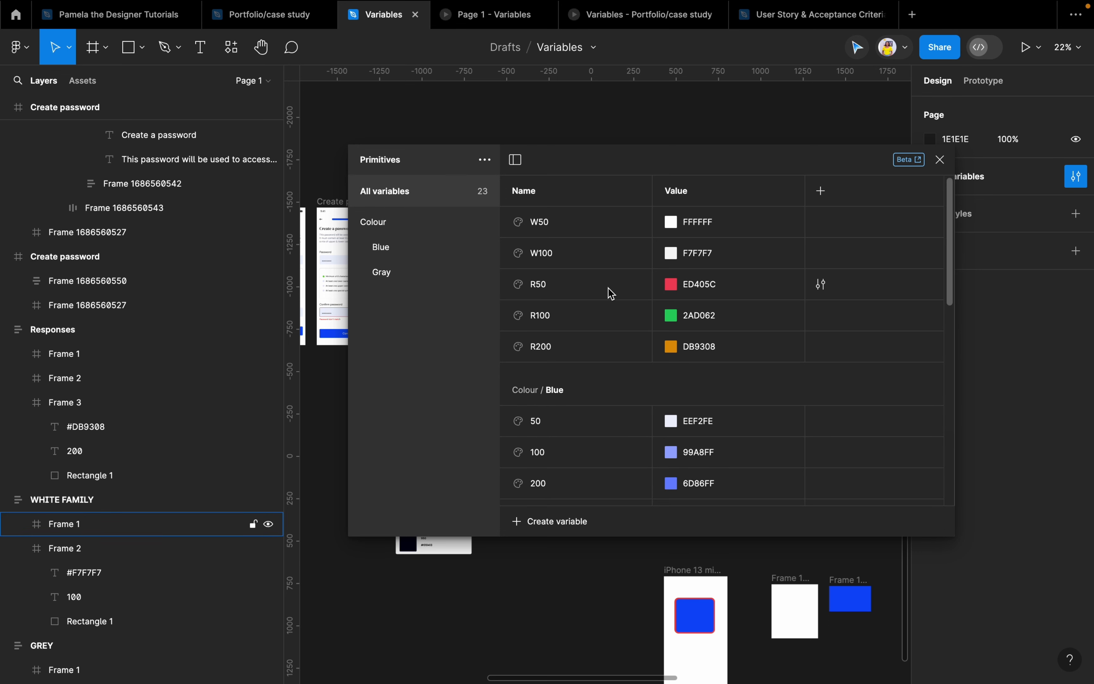
left_click(560, 234)
left_click(571, 252, "shift")
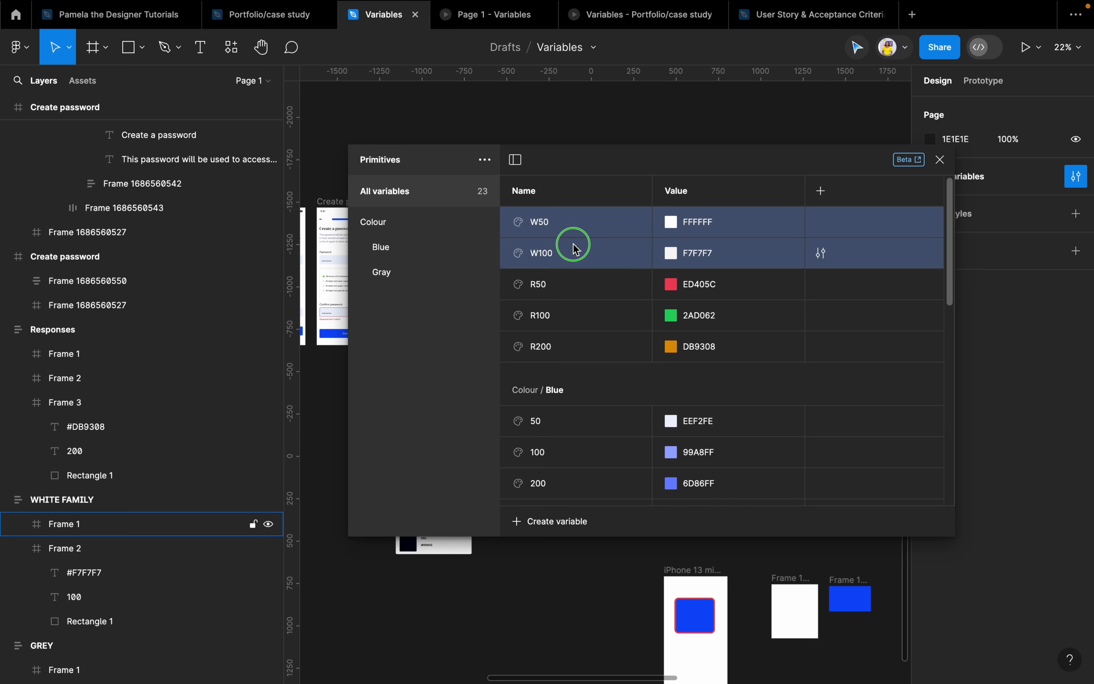
right_click(573, 248)
left_click(651, 254)
double_click(407, 297)
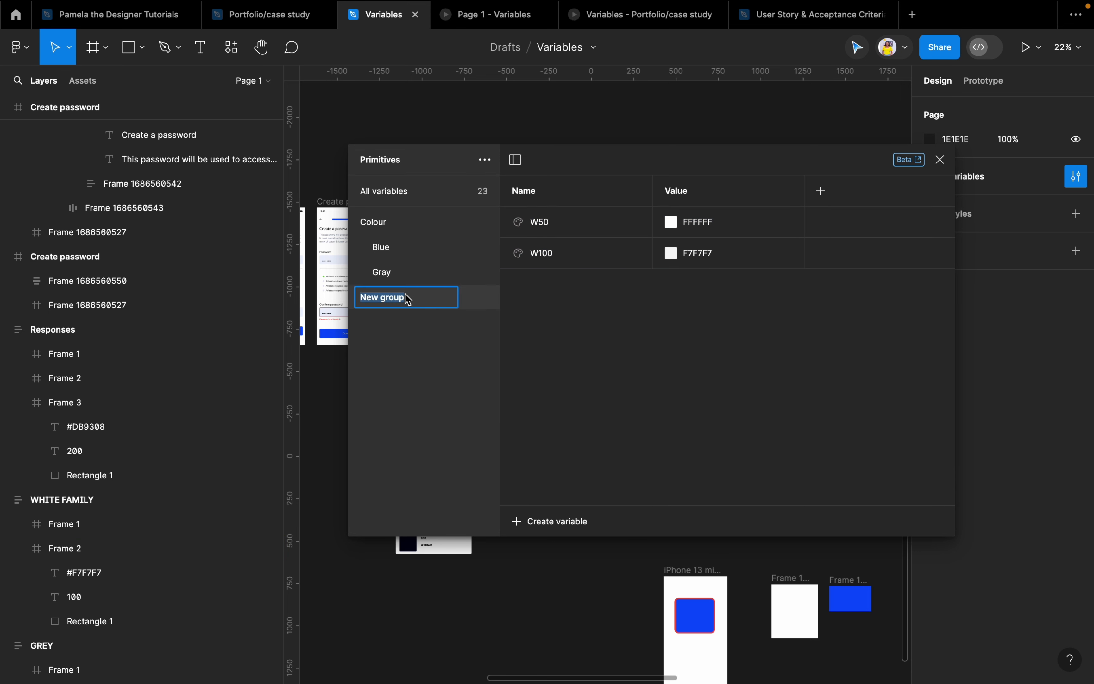
type("Colour/Whites")
key("Return")
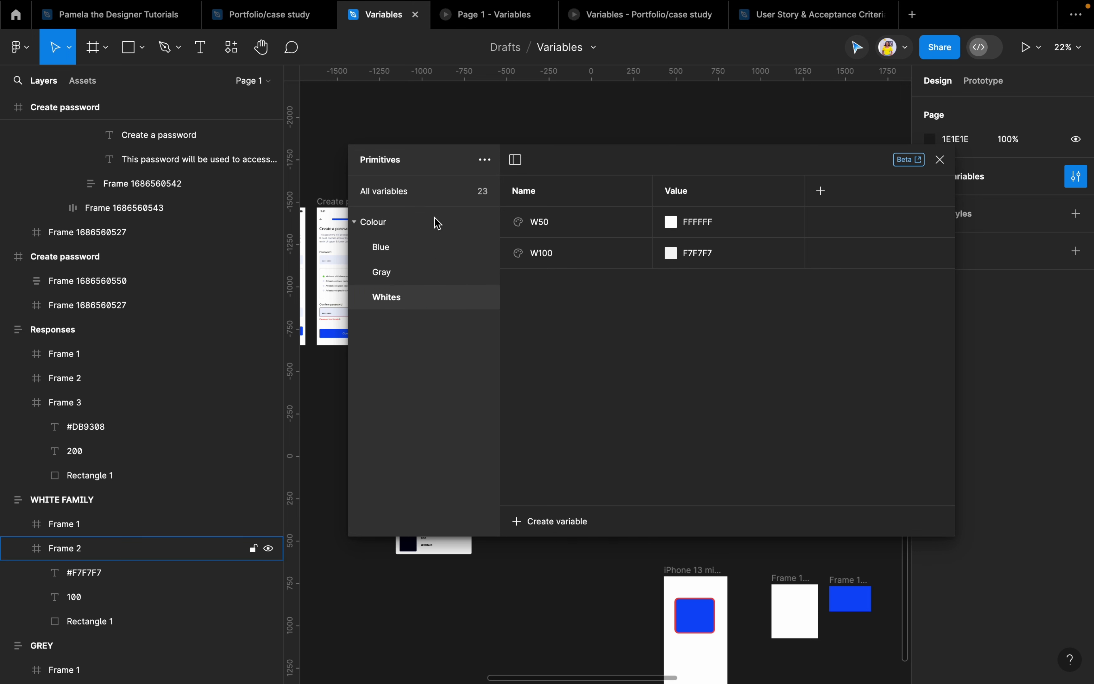
Group the variables R50, R100 and R200 from the list of all variables into a new group
left_click(402, 201)
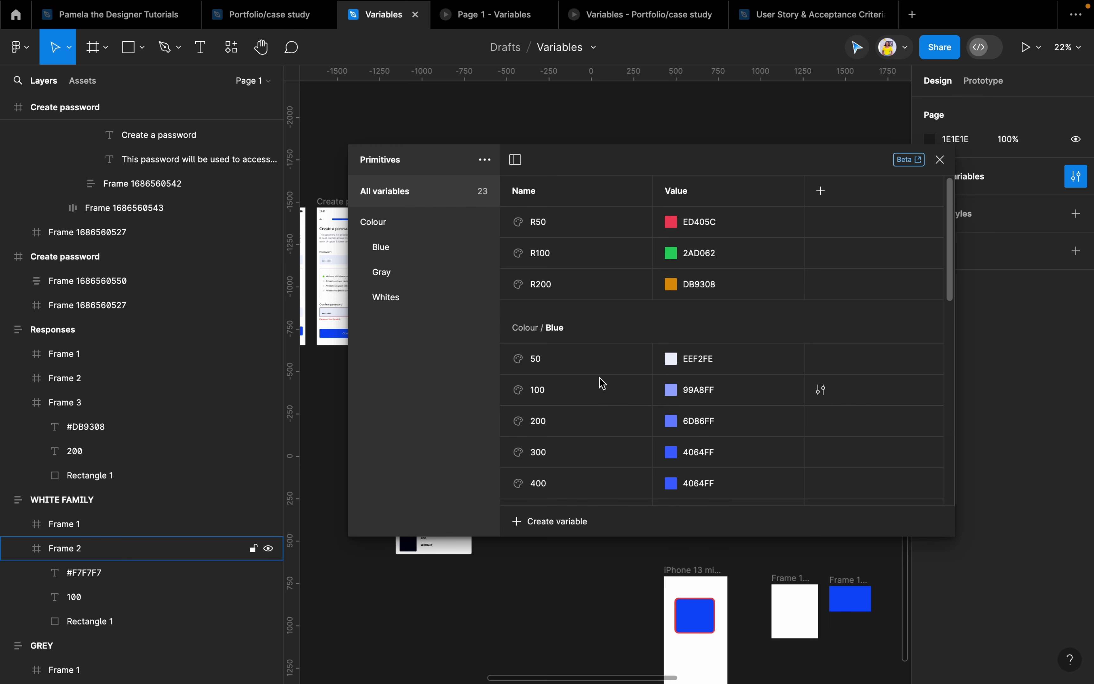
scroll(598, 379, "down", 2)
scroll(553, 293, "up", 2)
left_click(554, 292)
left_click(568, 235, "shift")
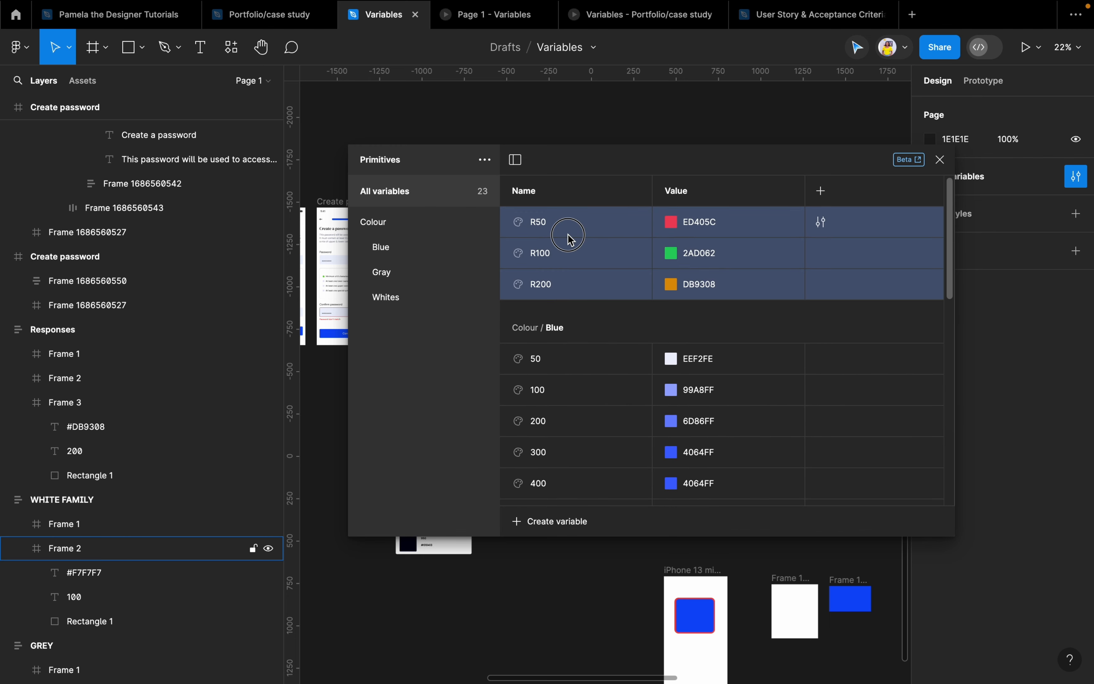
right_click(624, 231)
left_click(654, 247)
Rename the new group with the R variables Colour/Responses so that it is nested under Colour
left_click(409, 322)
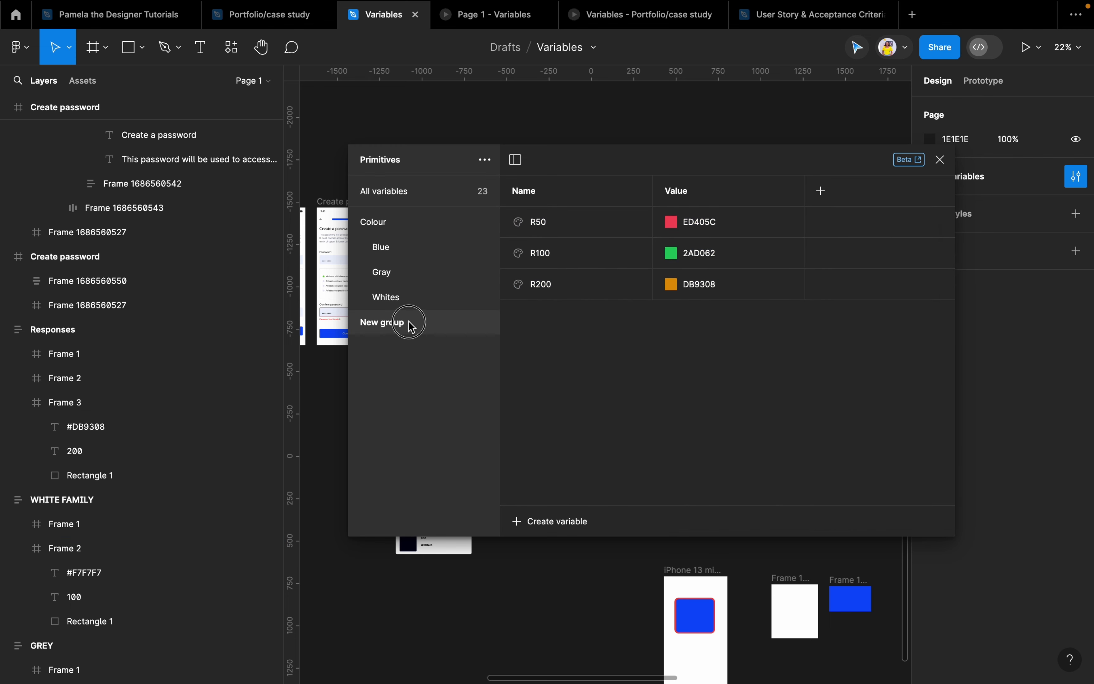
double_click(412, 325)
type("C")
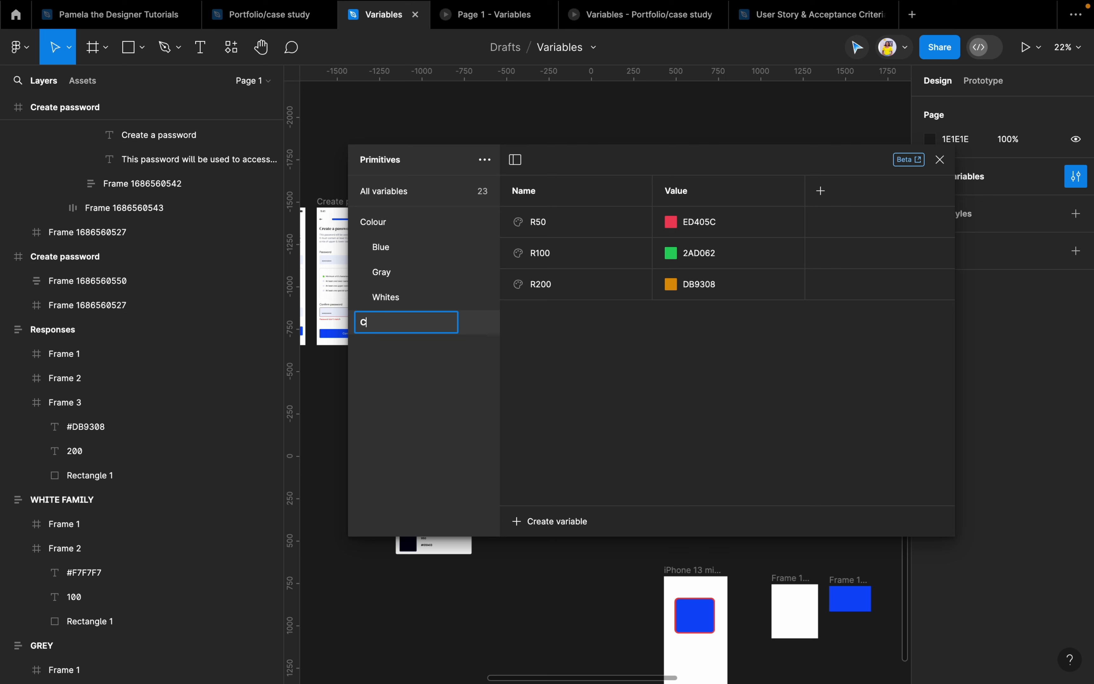
type("olour/Responses")
key("Return")
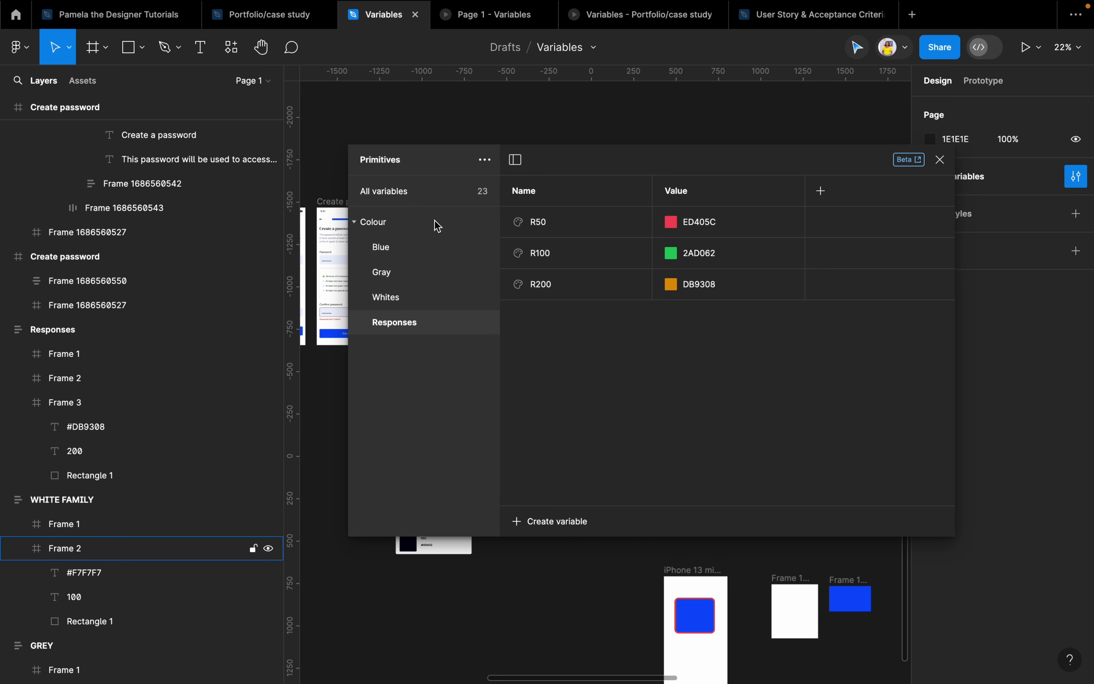
Create a number variable named 0 with the value 0 among all variables of the Primitives collection
left_click_drag(586, 172, 569, 155)
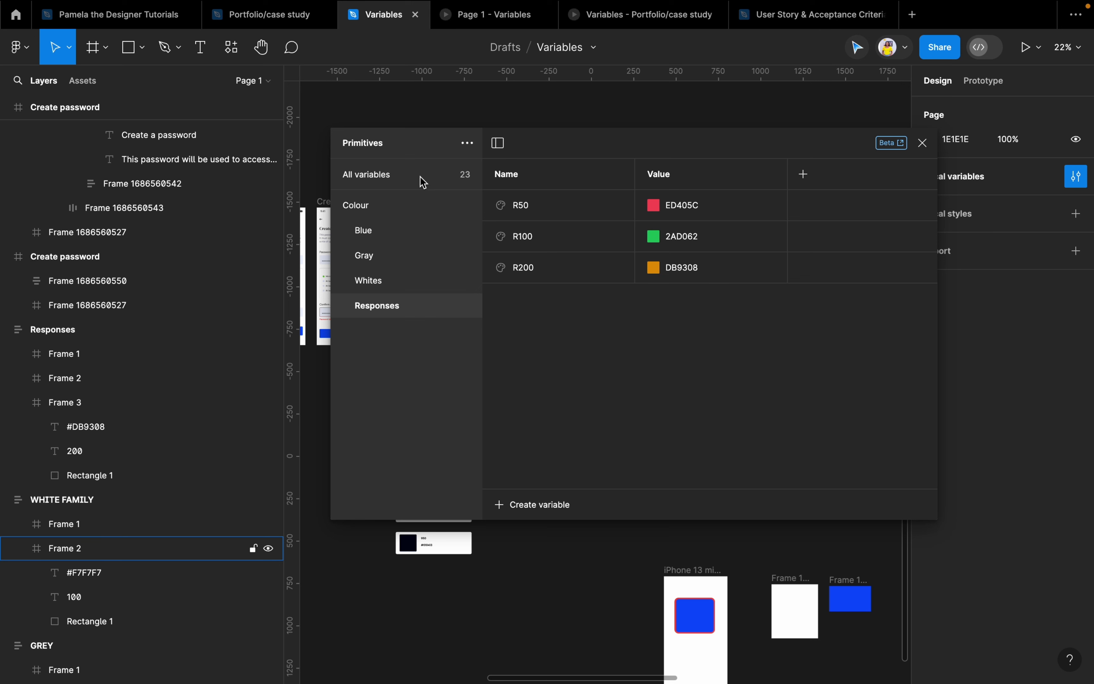
left_click(406, 185)
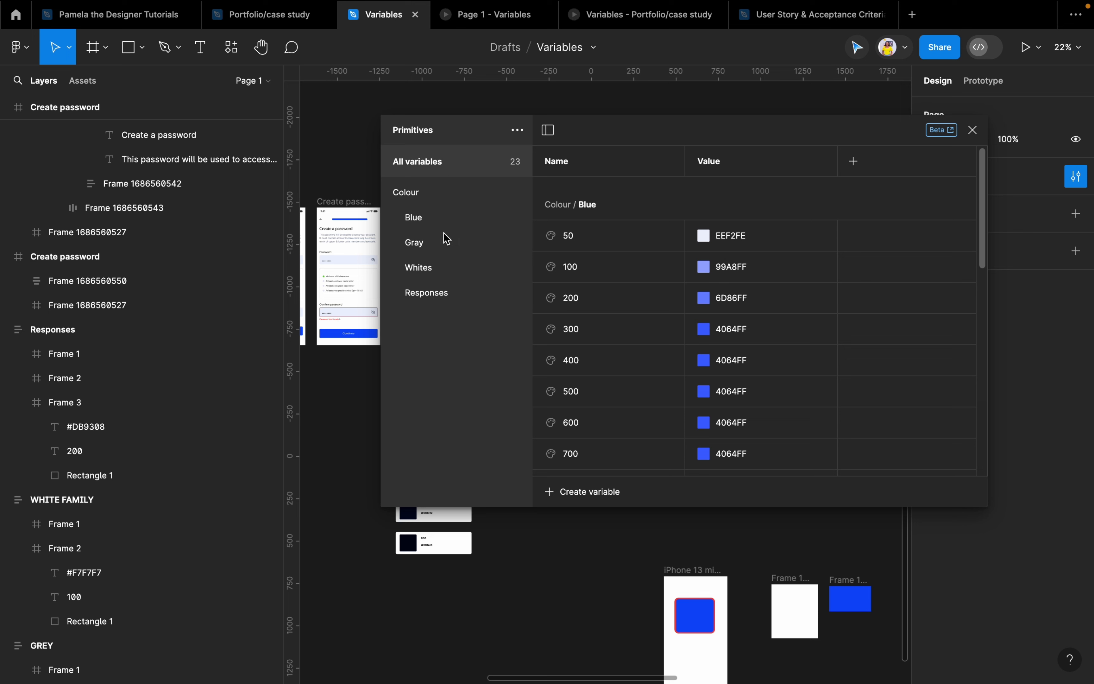
left_click(435, 220)
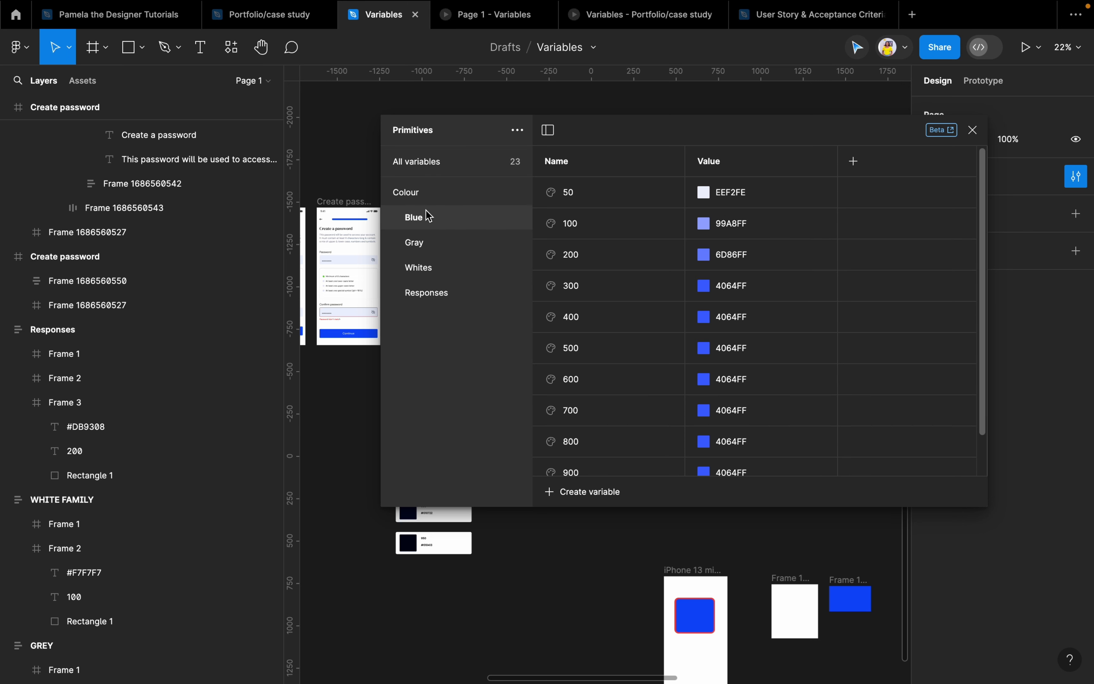
left_click(430, 162)
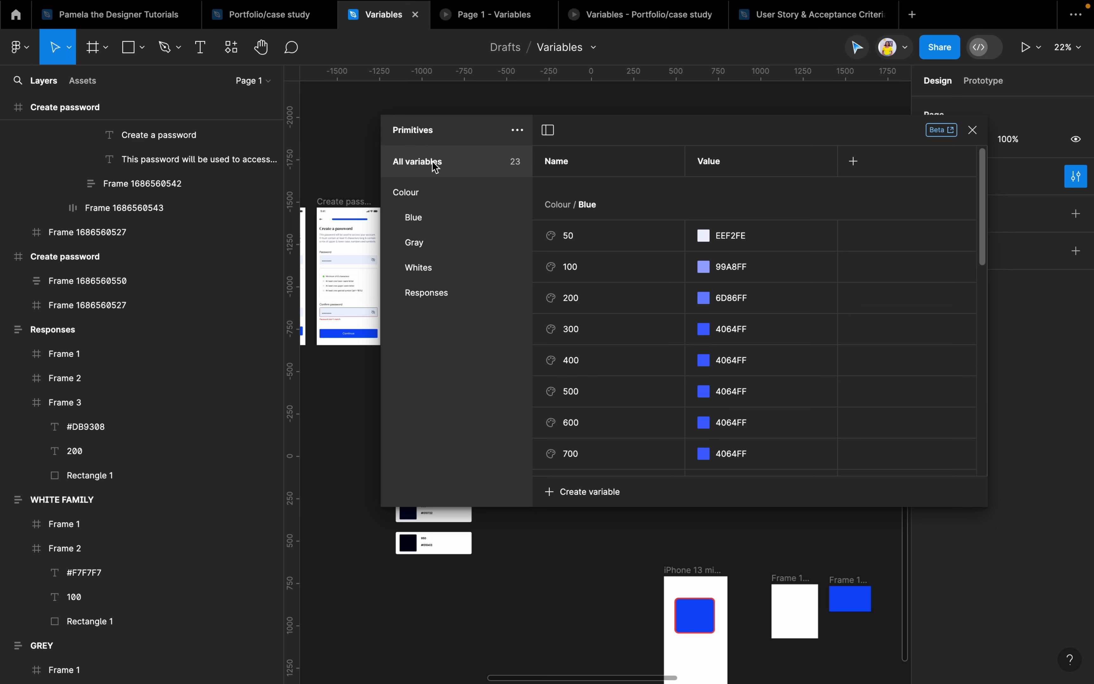
left_click(599, 491)
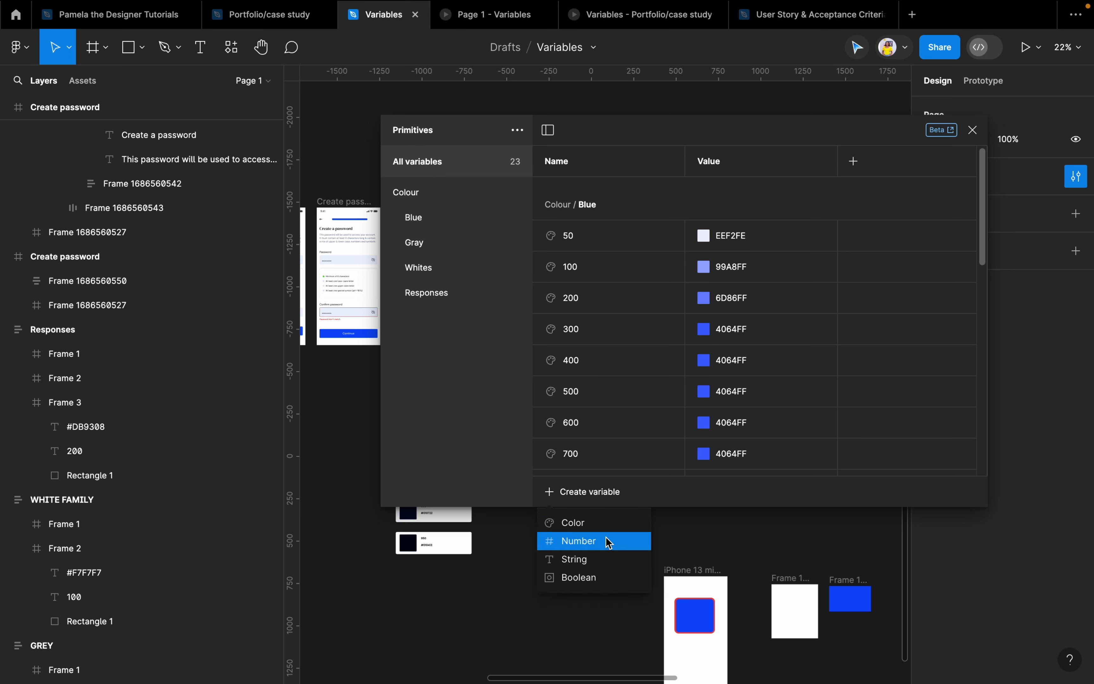
left_click(606, 541)
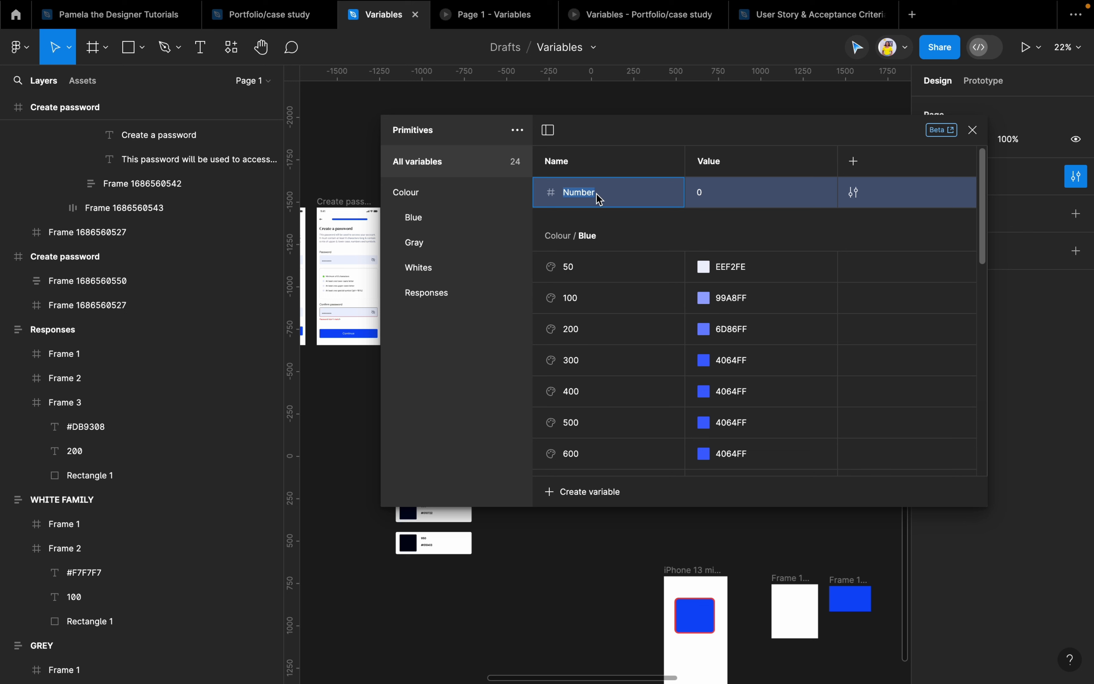
type("0")
key("BackSpace")
type("No sp")
left_click(711, 196)
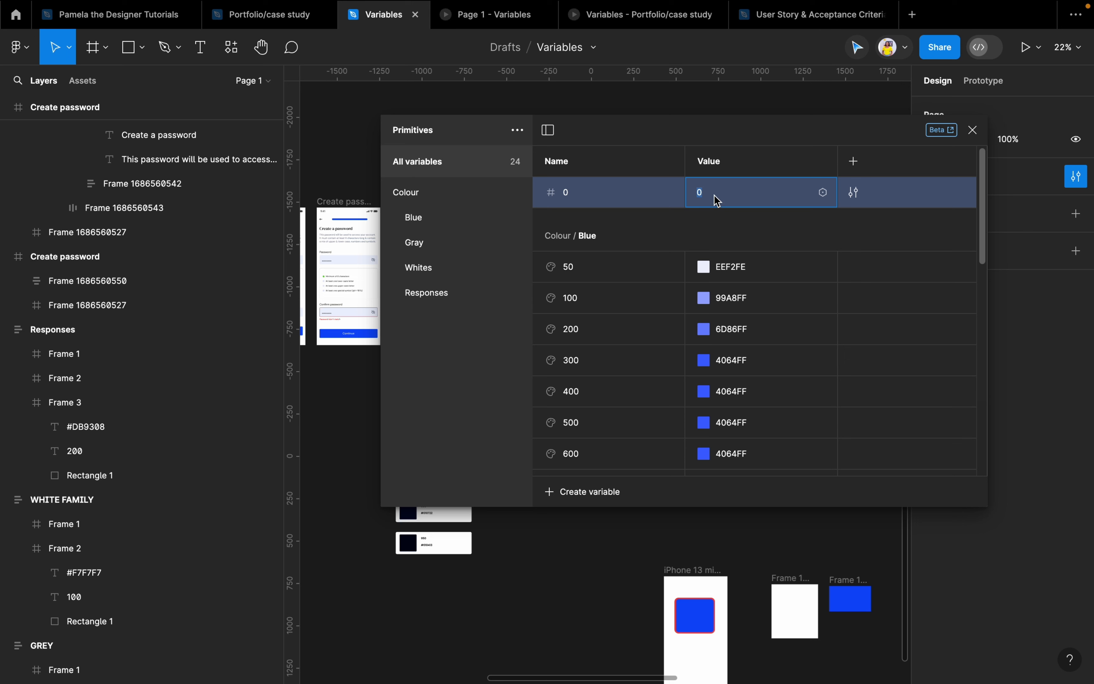
Duplicate the number variable 0 in the Primitives collection
right_click(716, 199)
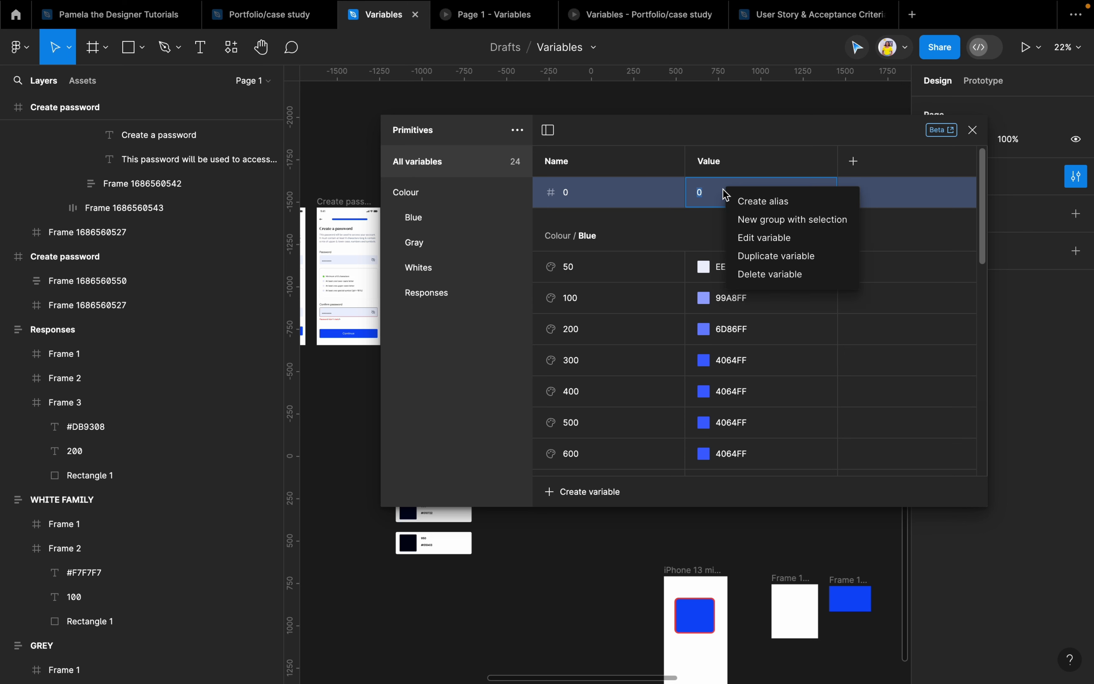
left_click(770, 255)
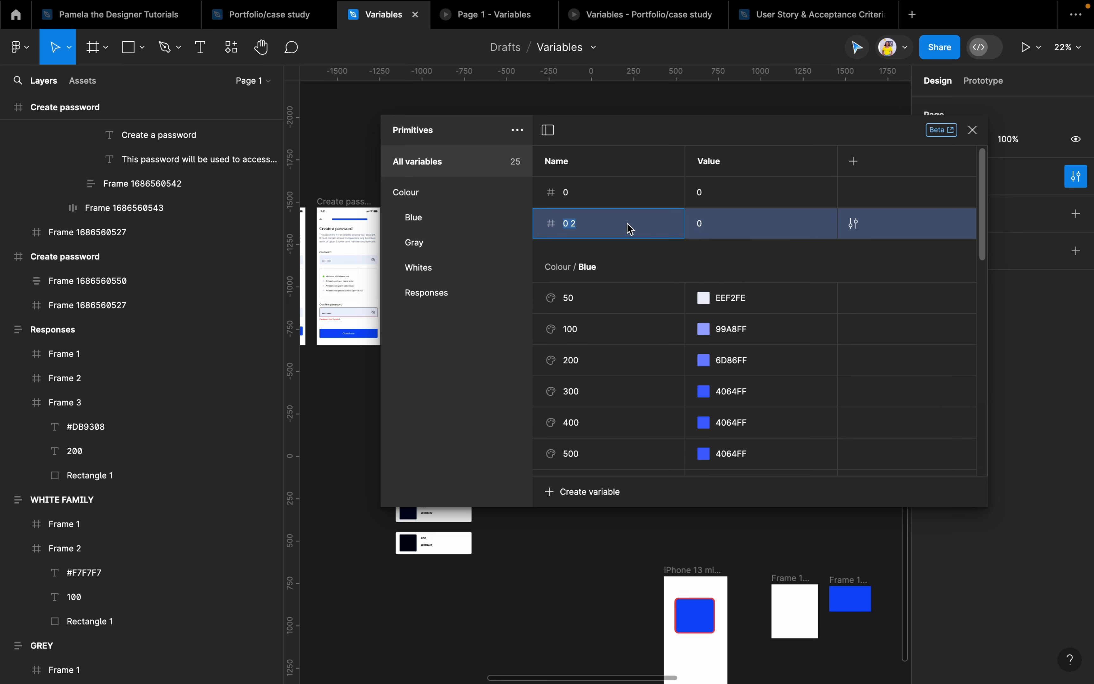
double_click(592, 226)
left_click(719, 223)
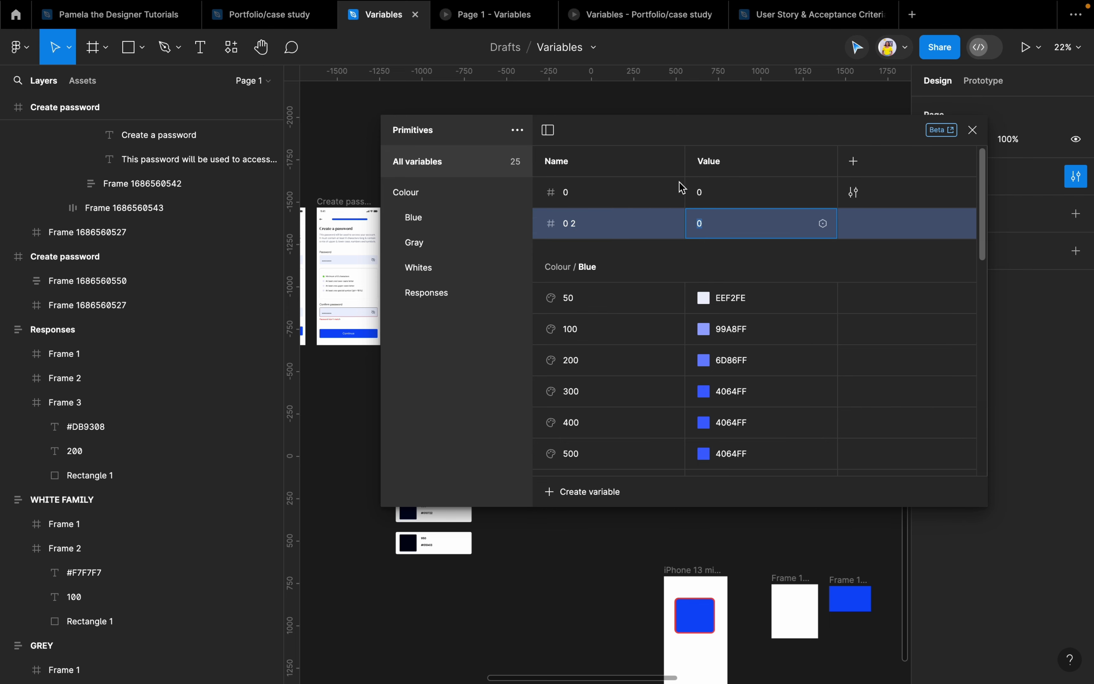
Check the size scale in the Table frame on the canvas and set the value of the duplicated number variable to 4
left_click_drag(666, 137, 276, 205)
scroll(791, 303, "right", 5)
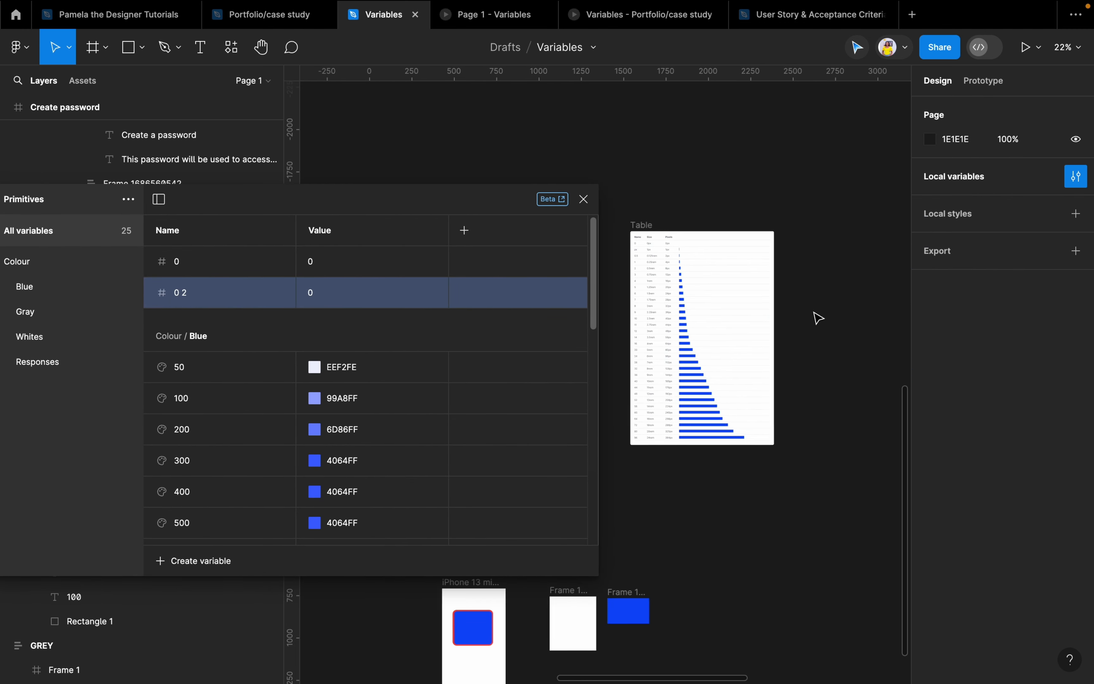
scroll(660, 276, "up", 10)
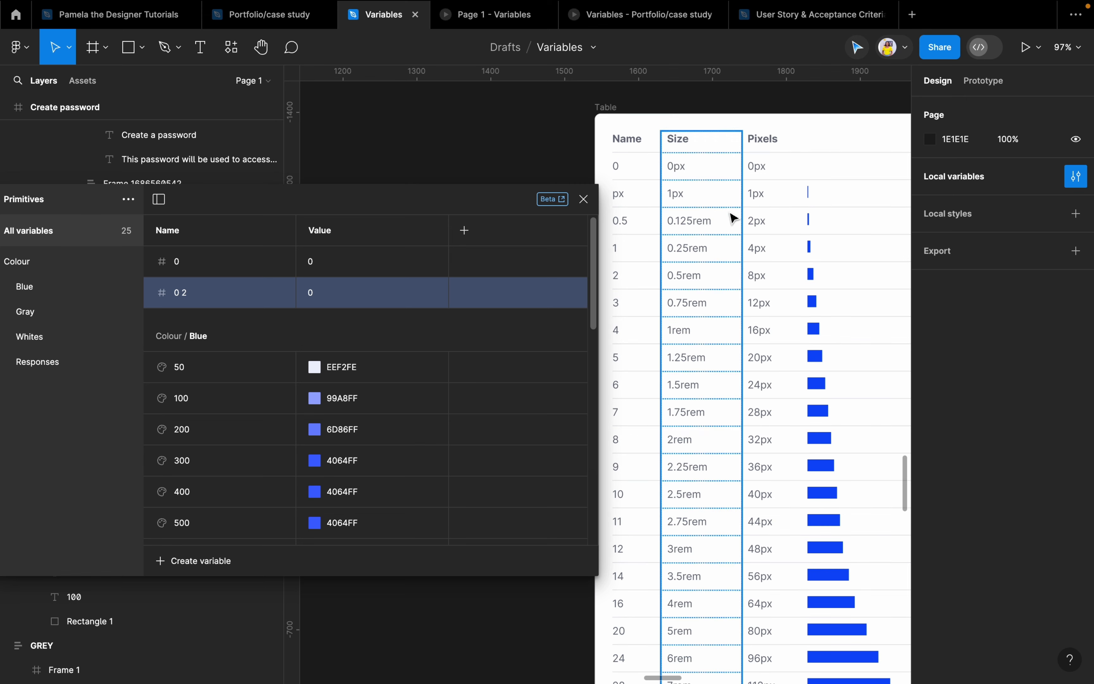
scroll(732, 219, "down", 10)
left_click_drag(482, 203, 789, 105)
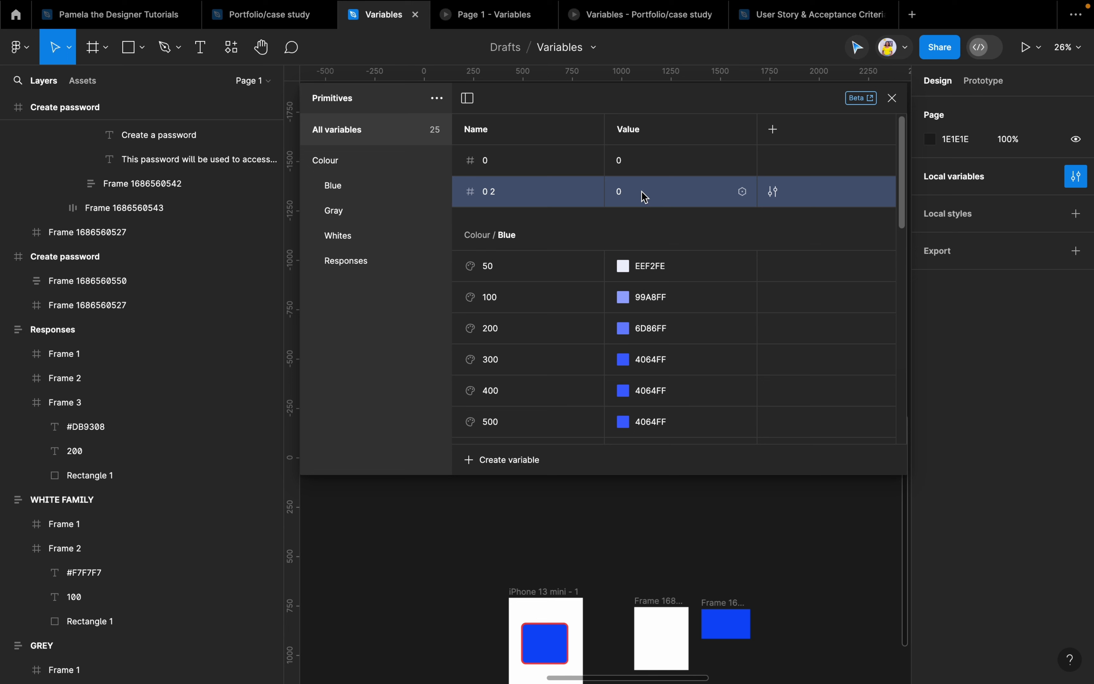
left_click(635, 167)
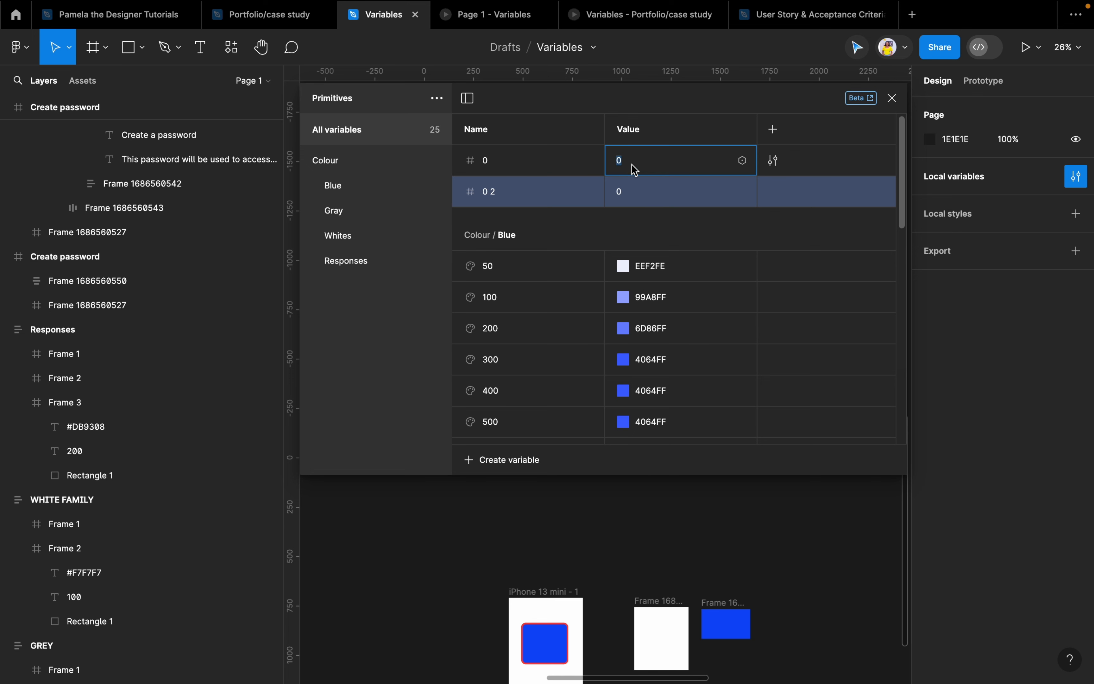
left_click(544, 171)
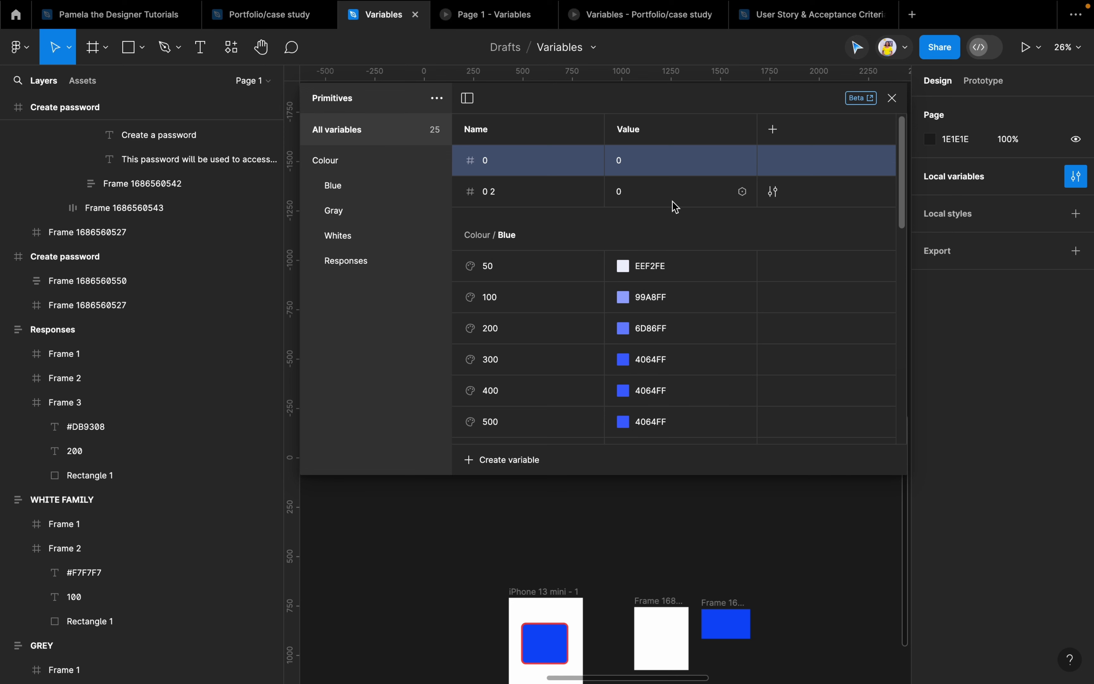
left_click(661, 190)
type("4")
left_click(565, 204)
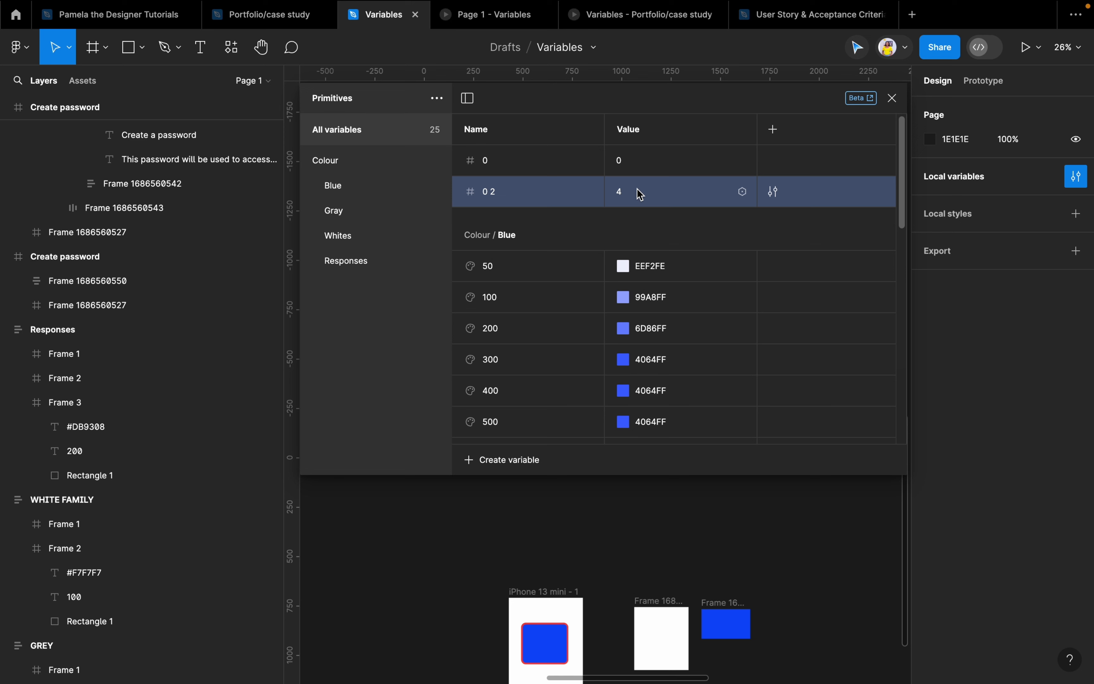
Duplicate the number variable with the value 4 and its copies until six more number variables are added
right_click(638, 197)
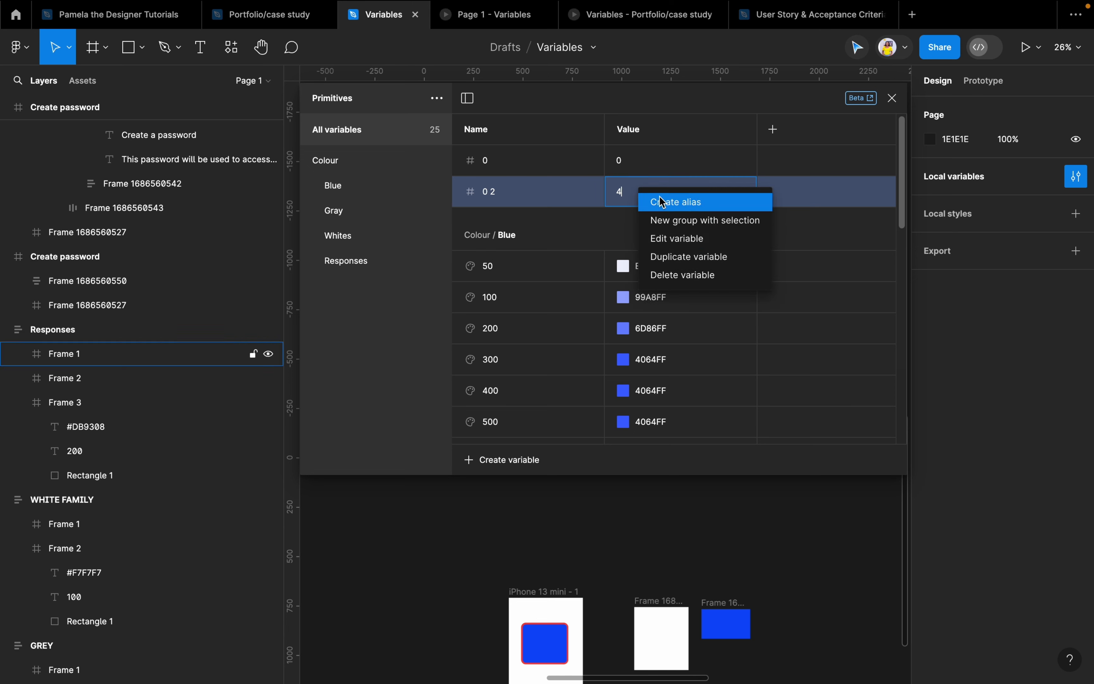
left_click(685, 255)
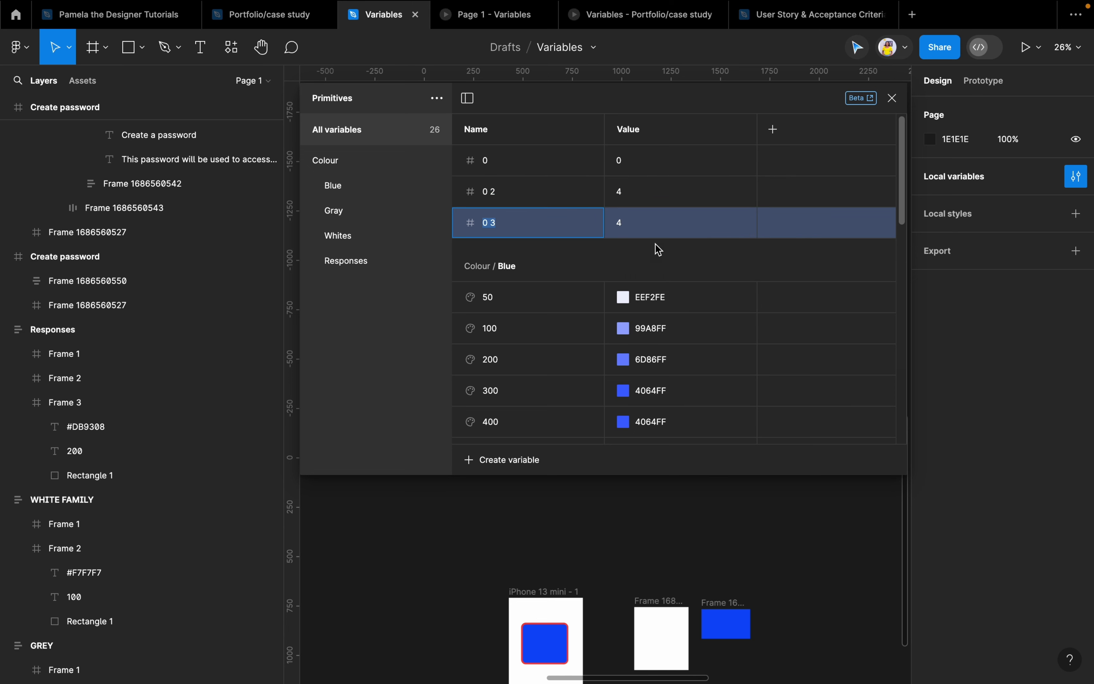
right_click(656, 233)
left_click(696, 298)
right_click(669, 236)
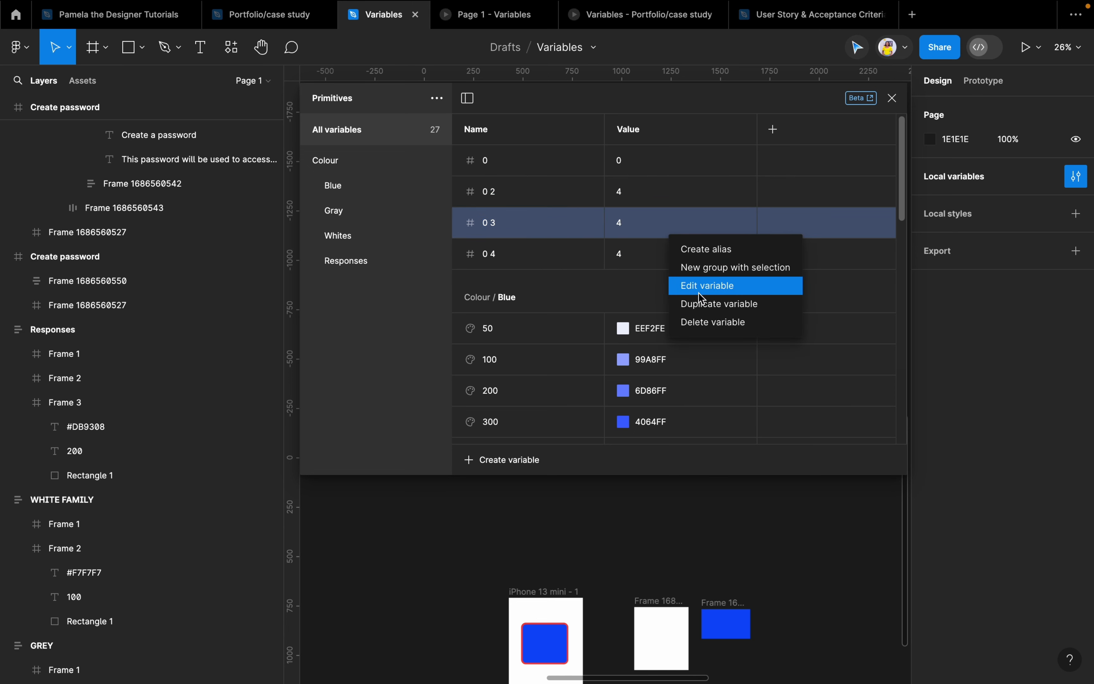
left_click(698, 303)
right_click(657, 256)
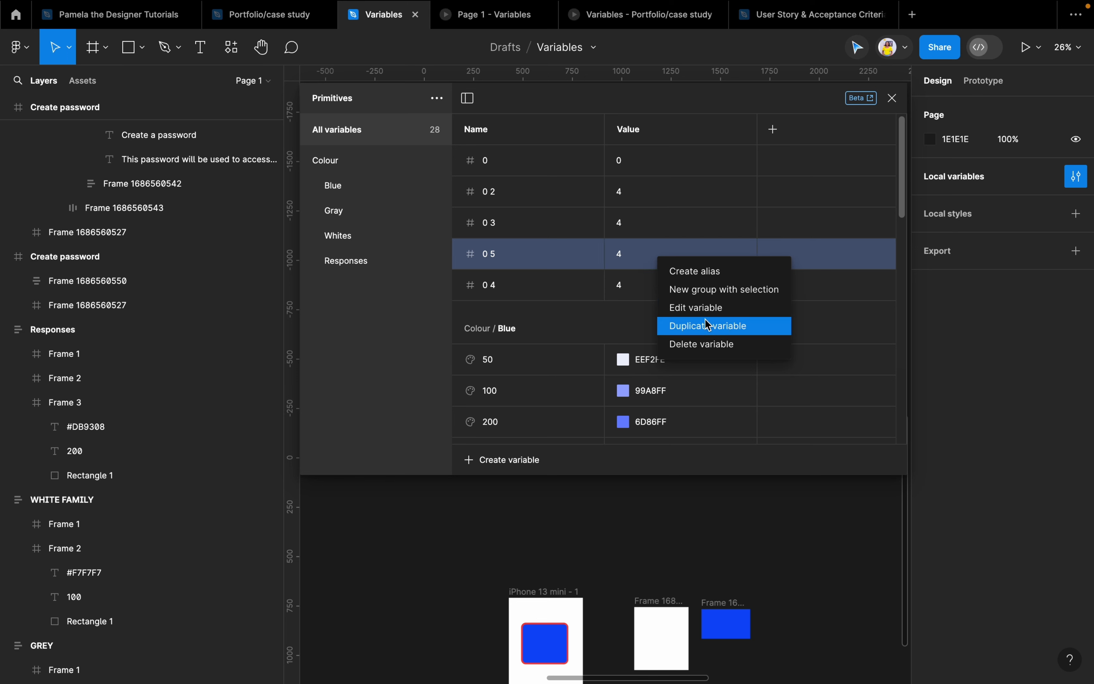
left_click(706, 322)
right_click(669, 263)
left_click(707, 327)
right_click(667, 294)
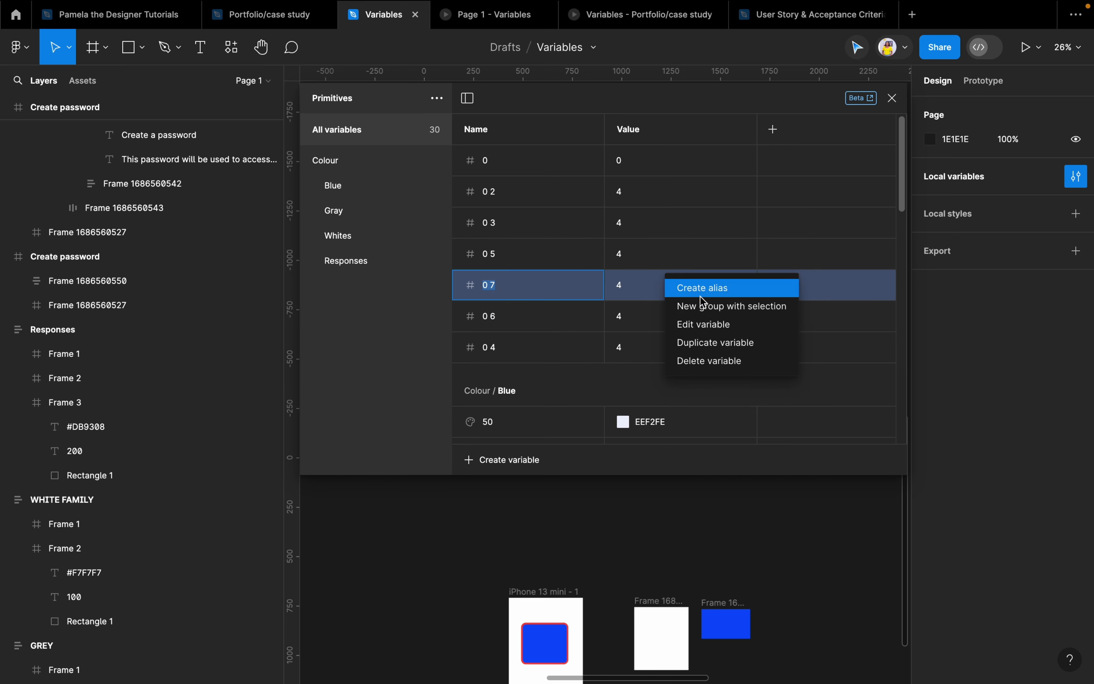
left_click(707, 342)
Set the values of the number variables 0 3, 0 5 and 0 7 to 8, 12 and 16
left_click(511, 226)
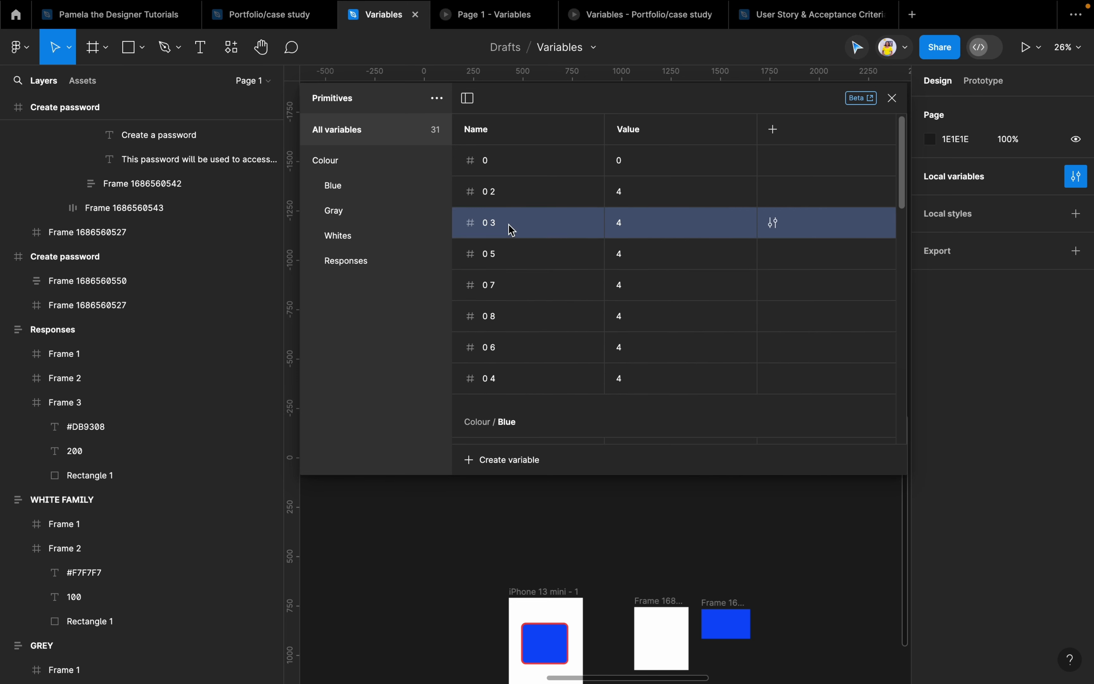
double_click(619, 230)
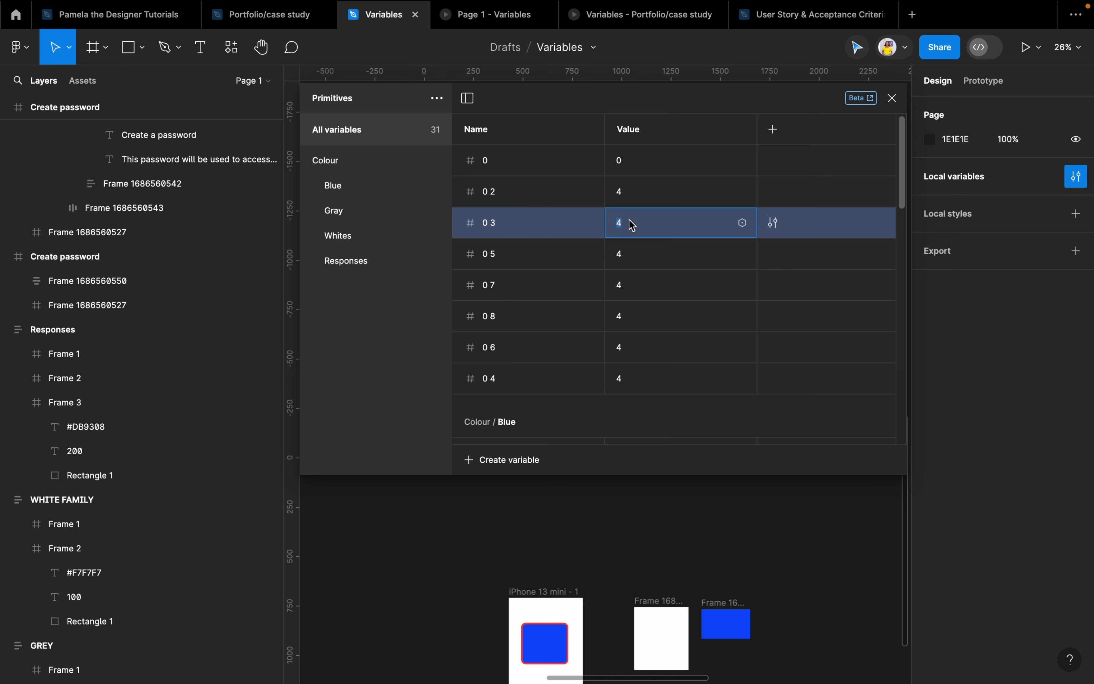
type("8")
double_click(639, 256)
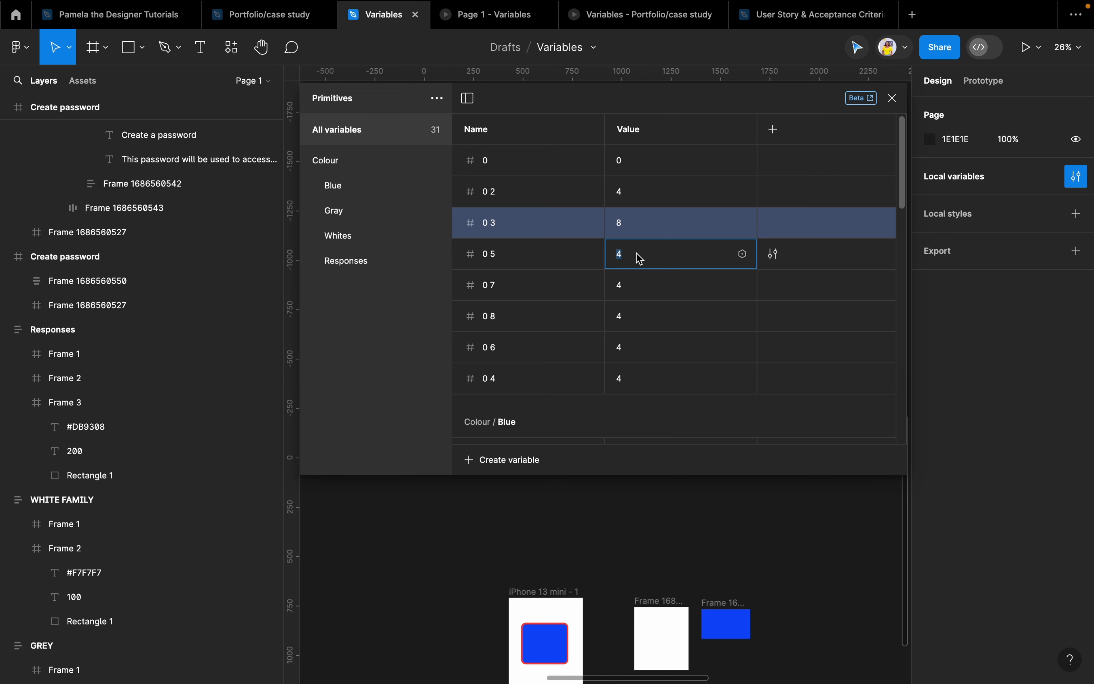
type("12")
double_click(642, 287)
type("16")
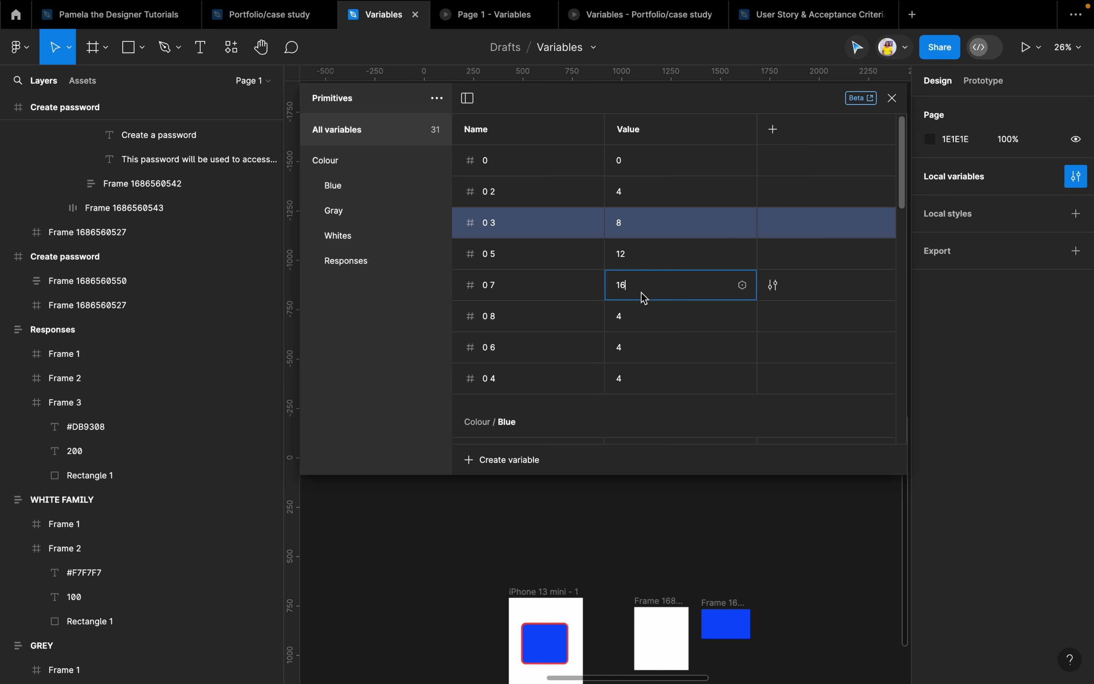
Set the values of the number variables 0 8, 0 6 and 0 4 to 20, 24 and 32
double_click(642, 326)
type("20")
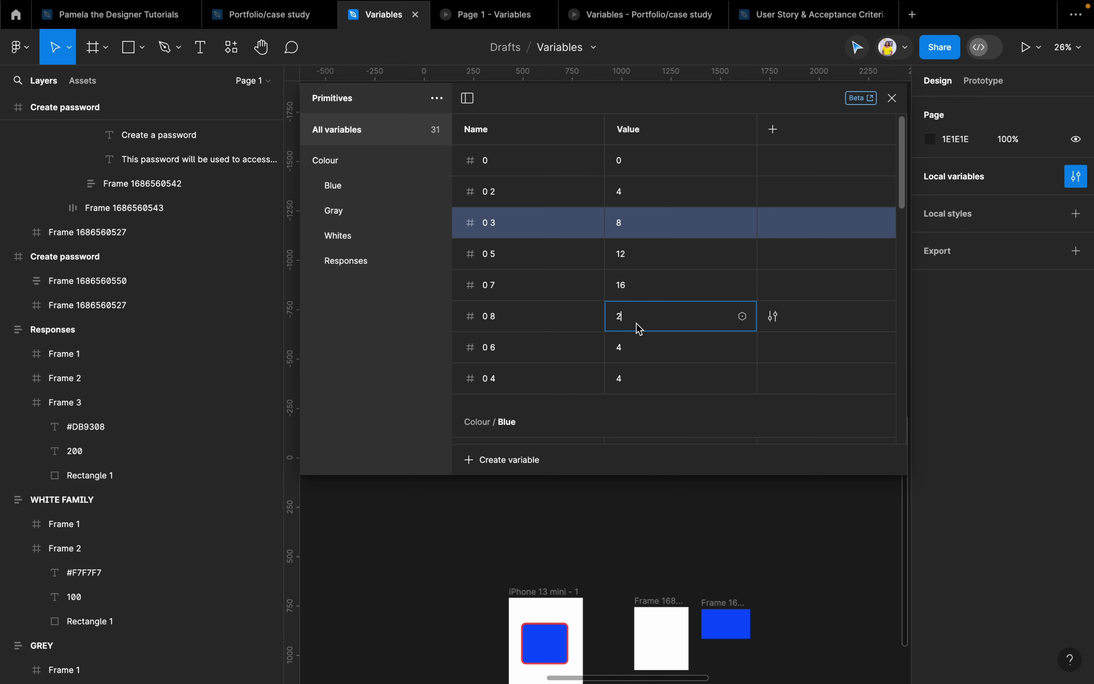
double_click(638, 356)
type("24")
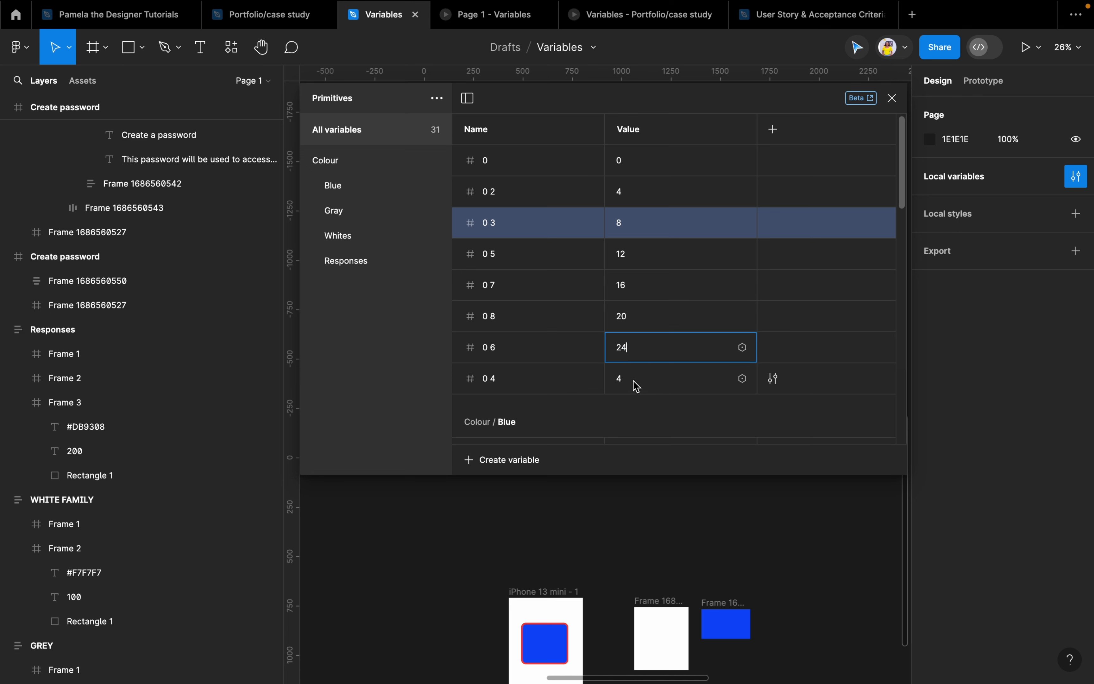
double_click(635, 380)
type("32")
Duplicate the number variable with the value 32 and its copies until four more number variables are added
scroll(581, 286, "down", 3)
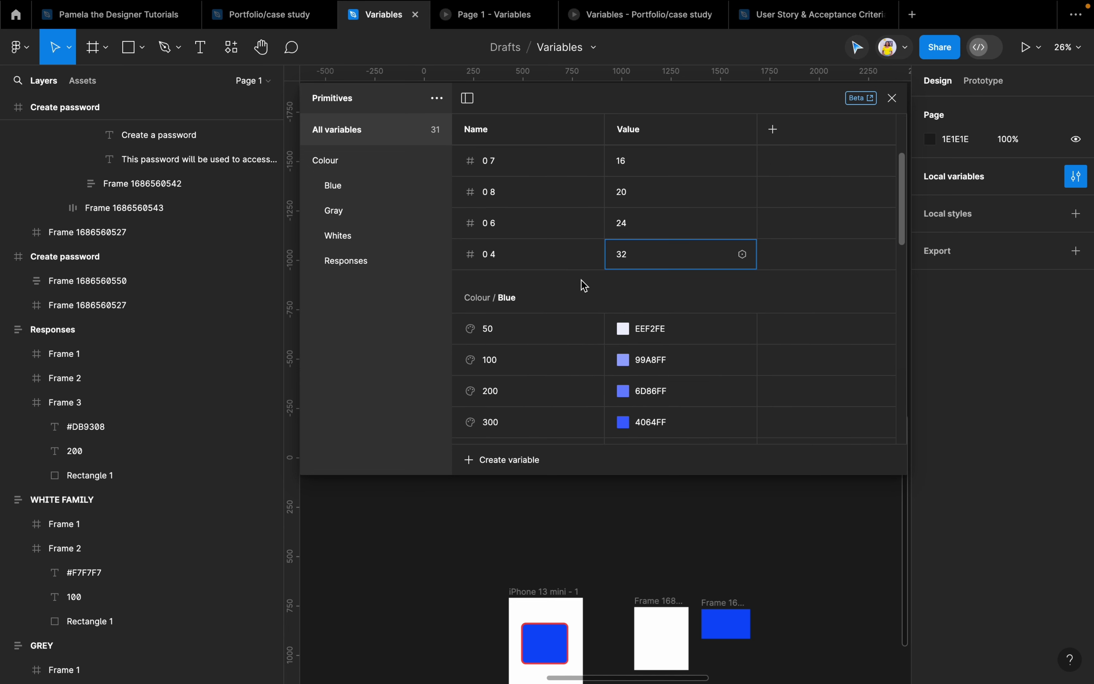
right_click(568, 247)
left_click(596, 296)
right_click(548, 267)
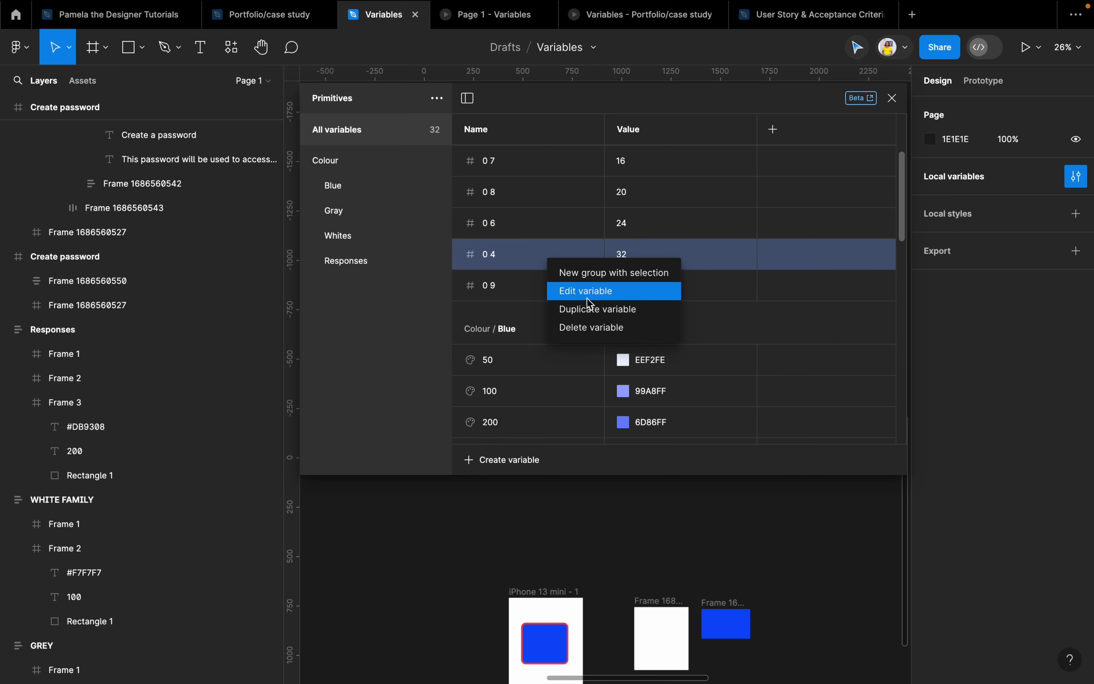
left_click(569, 307)
right_click(559, 282)
left_click(644, 331)
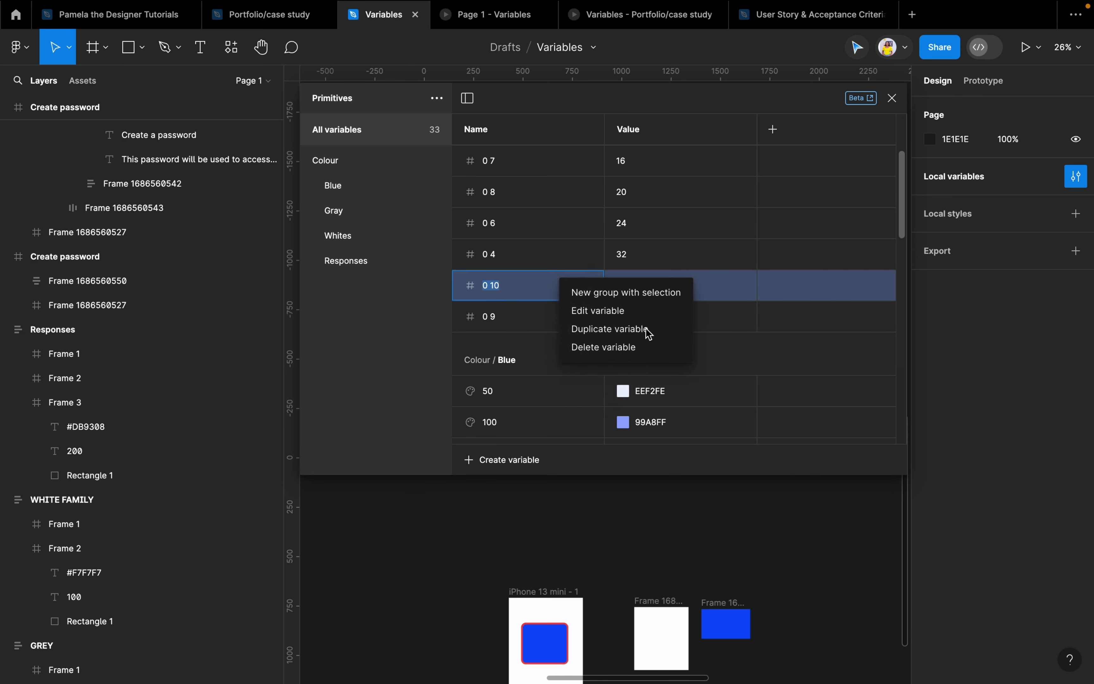
left_click(647, 332)
right_click(572, 290)
left_click(637, 347)
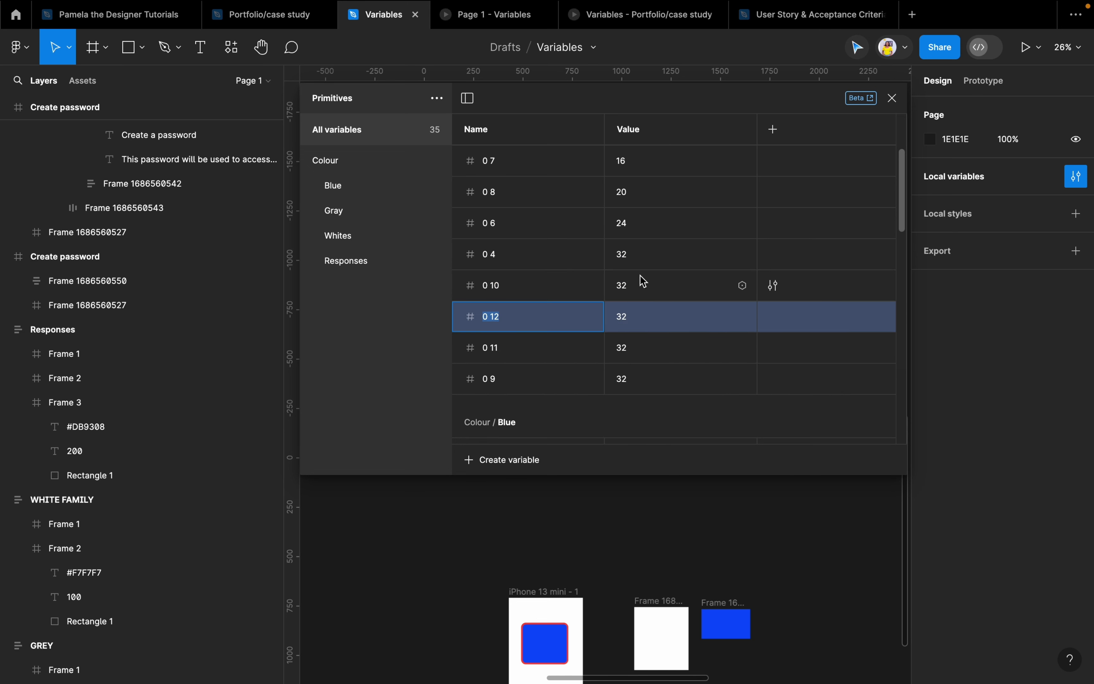
Rename the number variables with the values 12, 16 and 20 as 04, 05 and 06
left_click(638, 291)
double_click(525, 287)
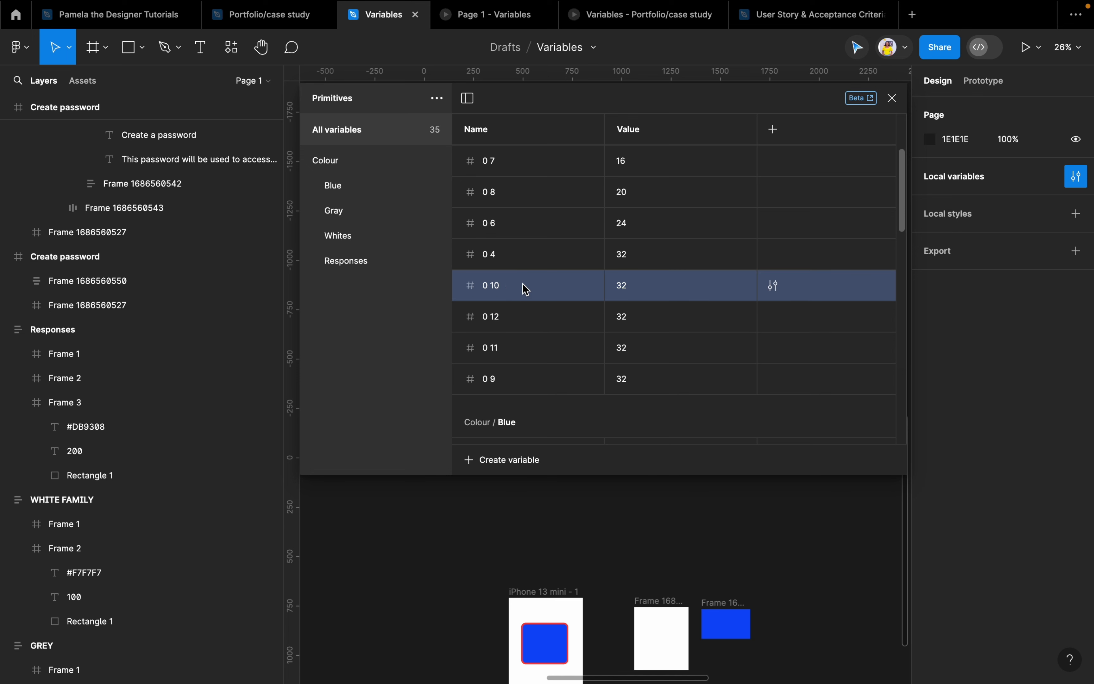
scroll(512, 231, "up", 3)
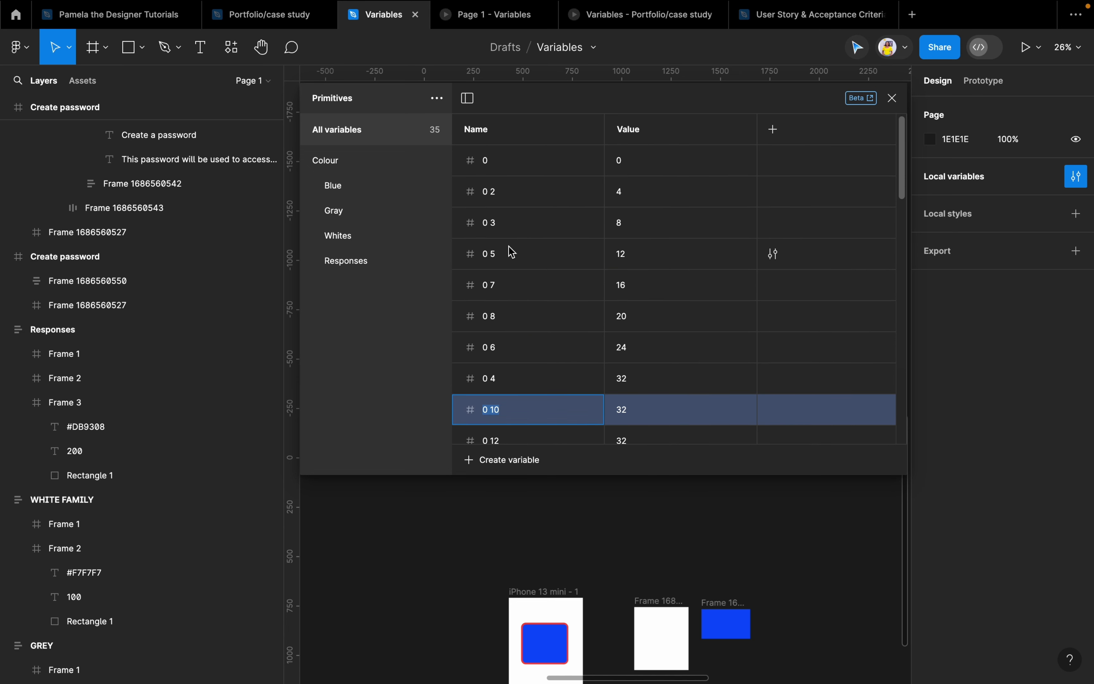
double_click(506, 259)
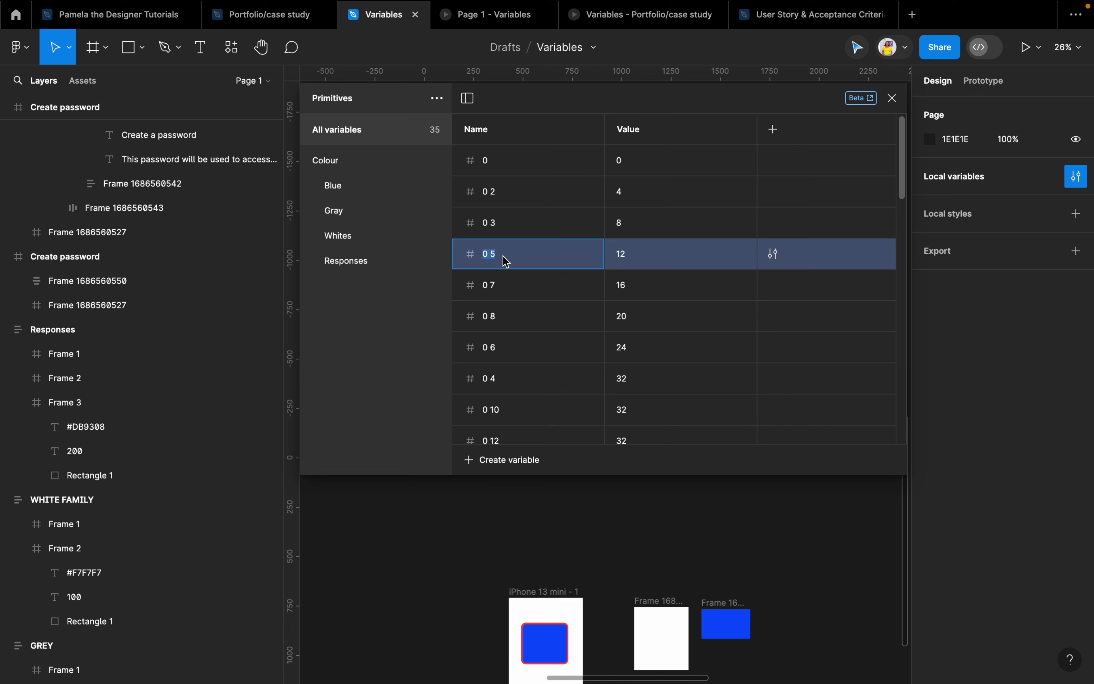
type("04")
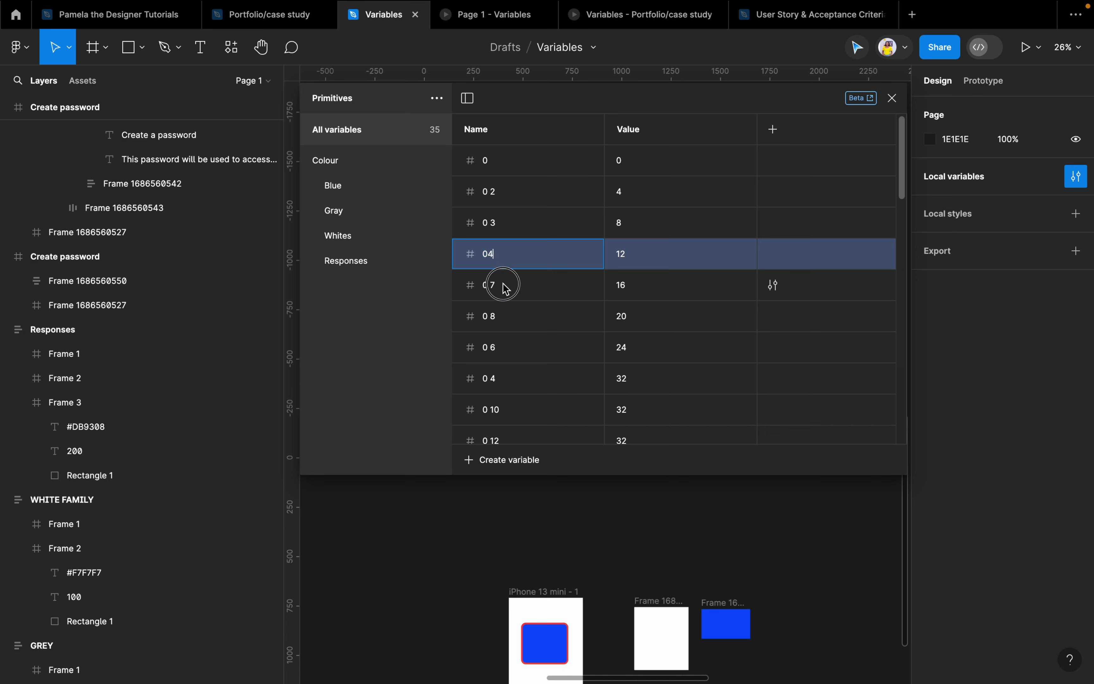
double_click(506, 285)
type("-")
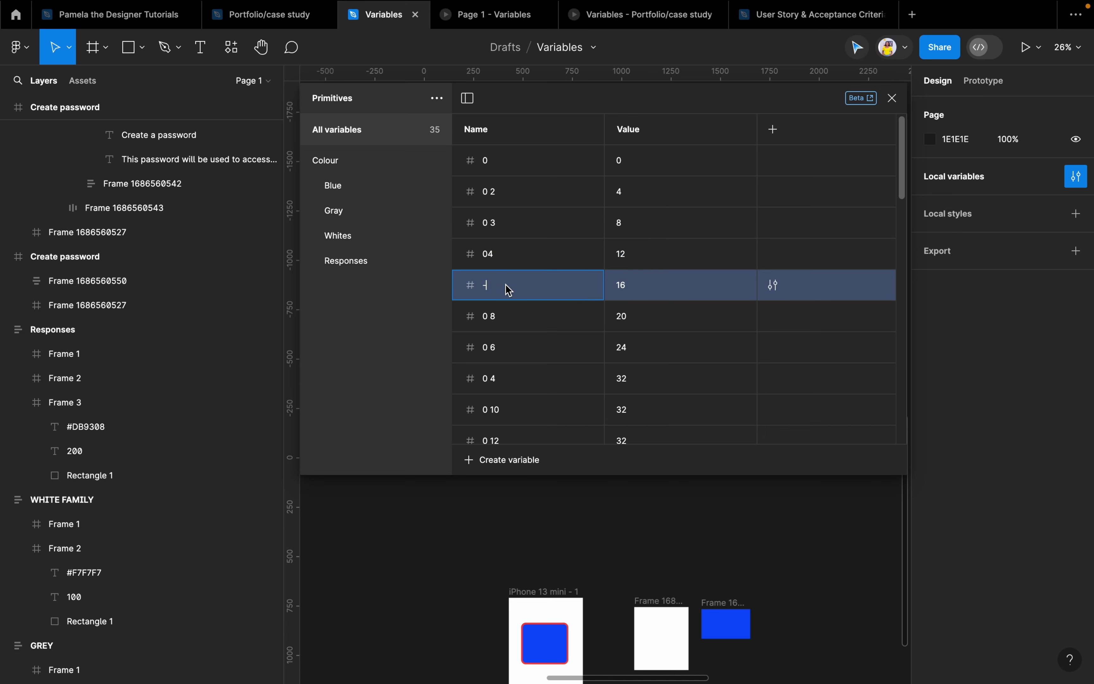
type("5")
double_click(499, 313)
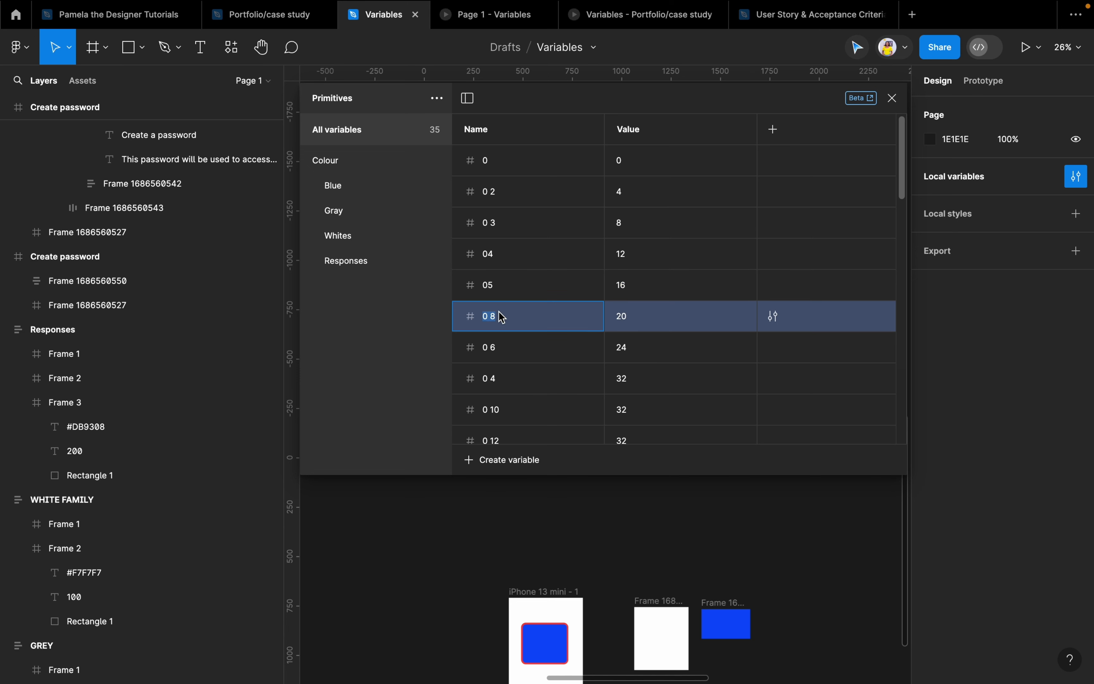
type("06")
Rename the number variable with the value 24 as 07 and the two variables below it as 08 and 09
left_click(506, 349)
double_click(505, 348)
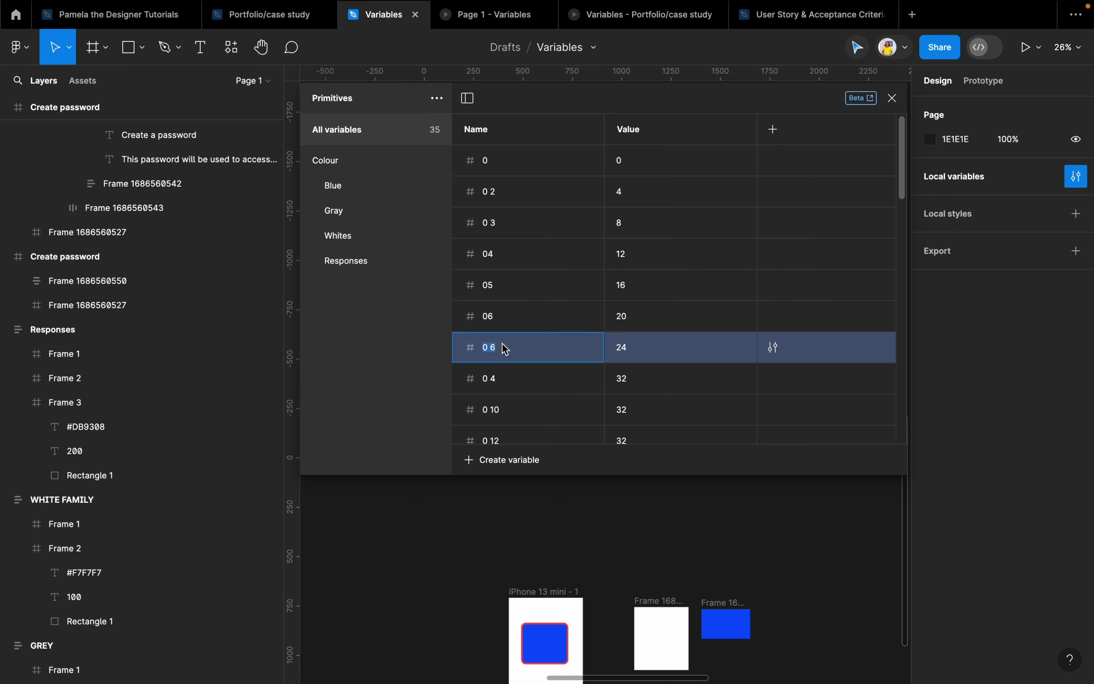
type("07")
left_click(502, 379)
double_click(501, 380)
type("08")
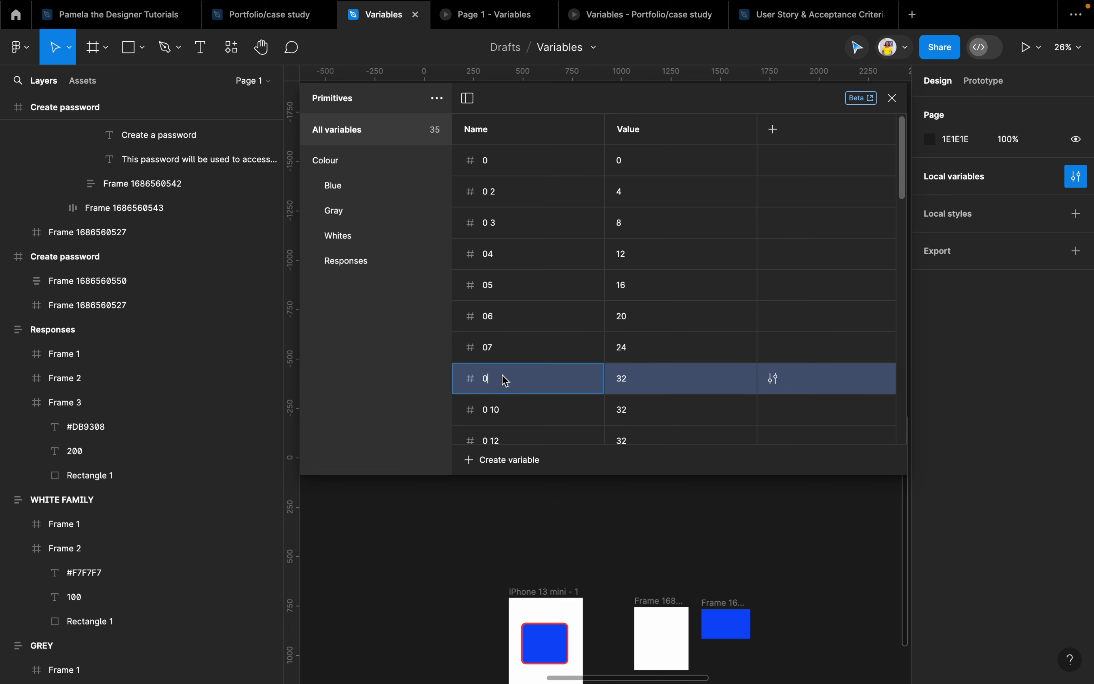
double_click(509, 412)
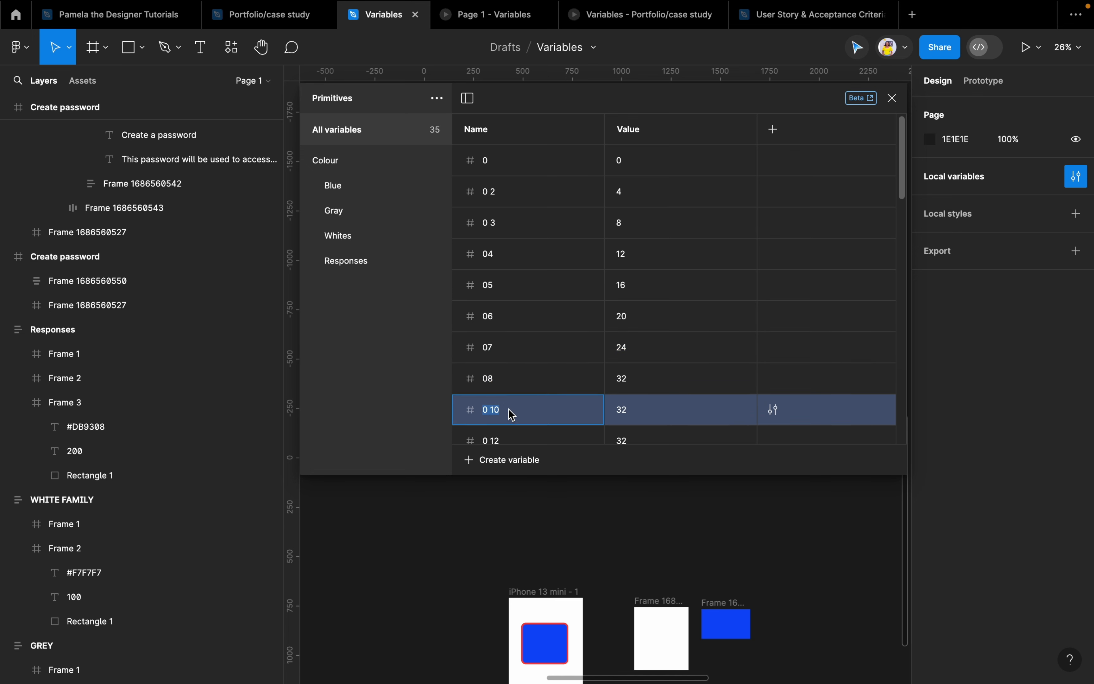
type("09")
Rename the last three number variables above the Blue group as 10, 12 and 13
scroll(561, 396, "down", 3)
left_click(531, 367)
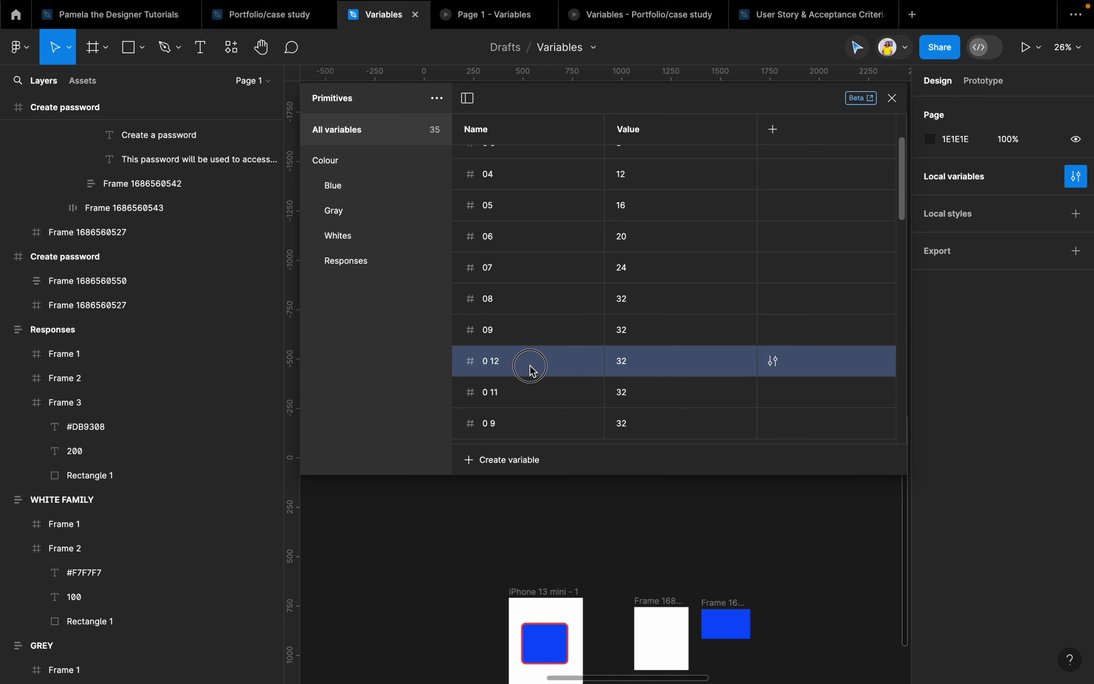
double_click(531, 367)
type("10")
left_click(519, 397)
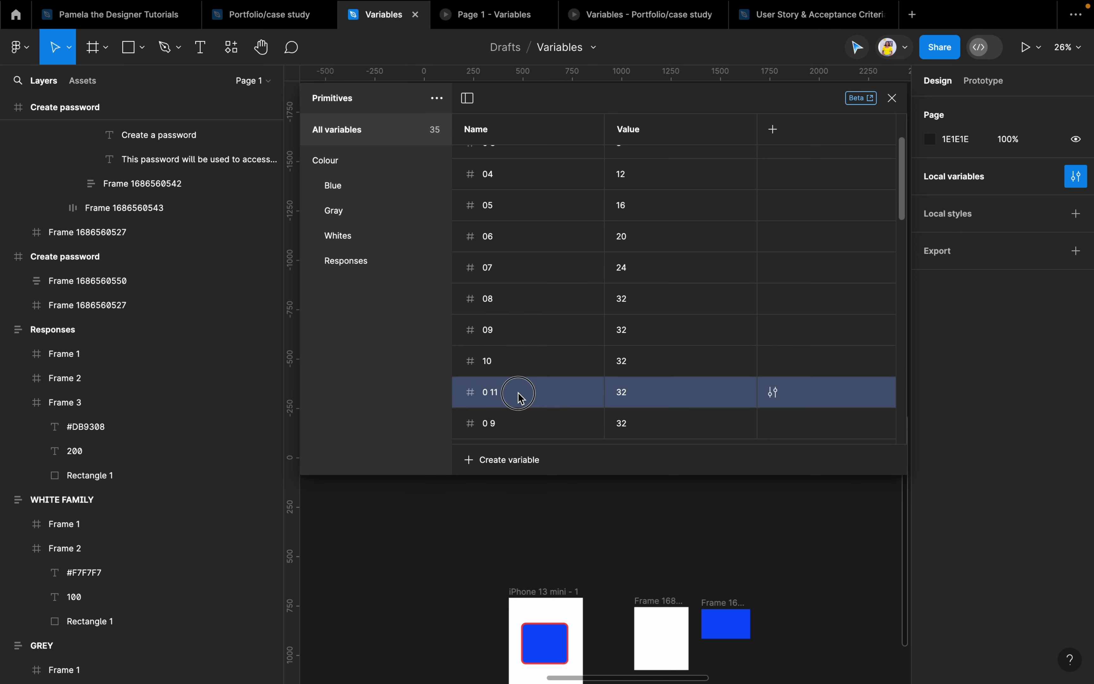
double_click(514, 397)
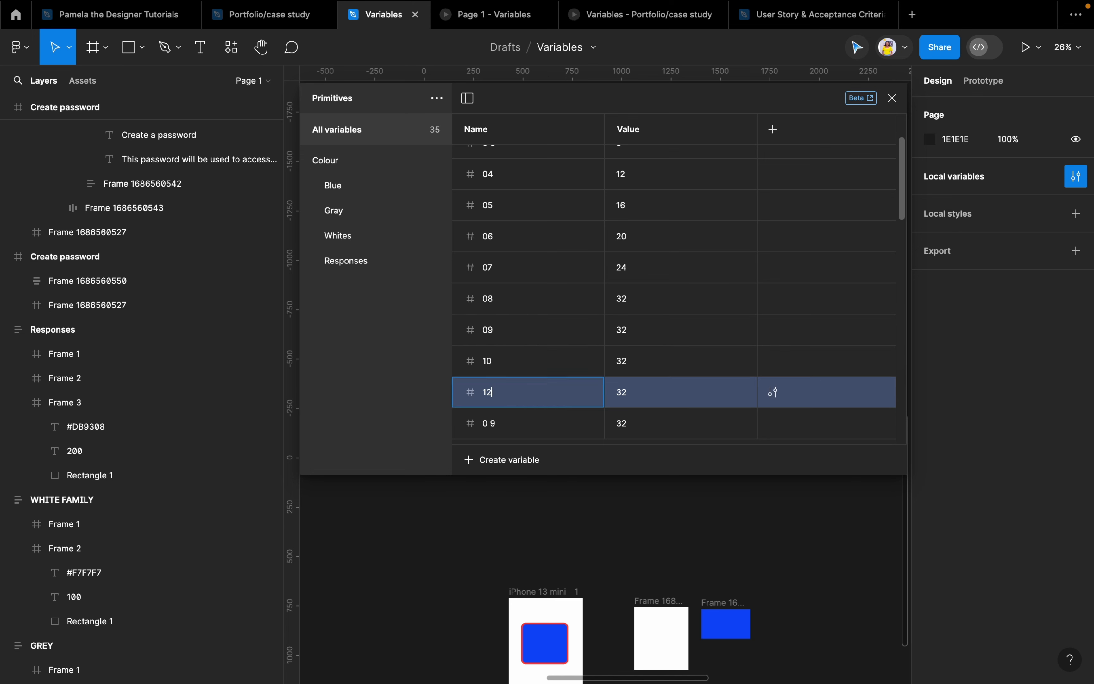
scroll(525, 395, "down", 2)
left_click(513, 375)
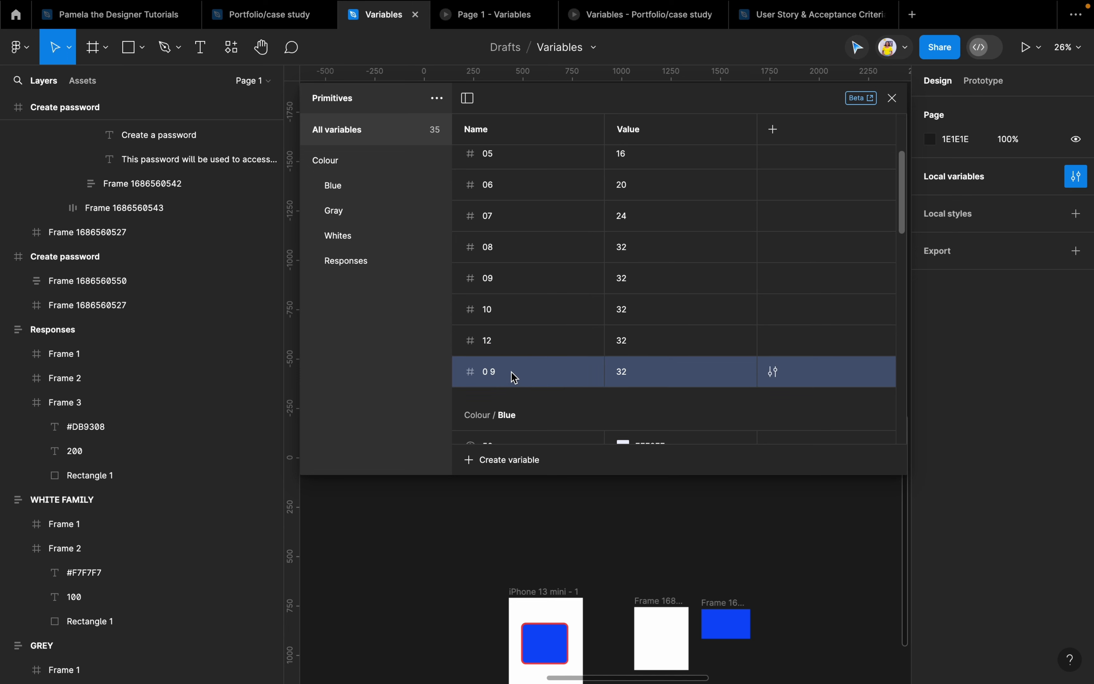
double_click(512, 374)
type("13")
Set the value of number variable 09 to 38 and of number variable 10 to 40
scroll(664, 275, "up", 3)
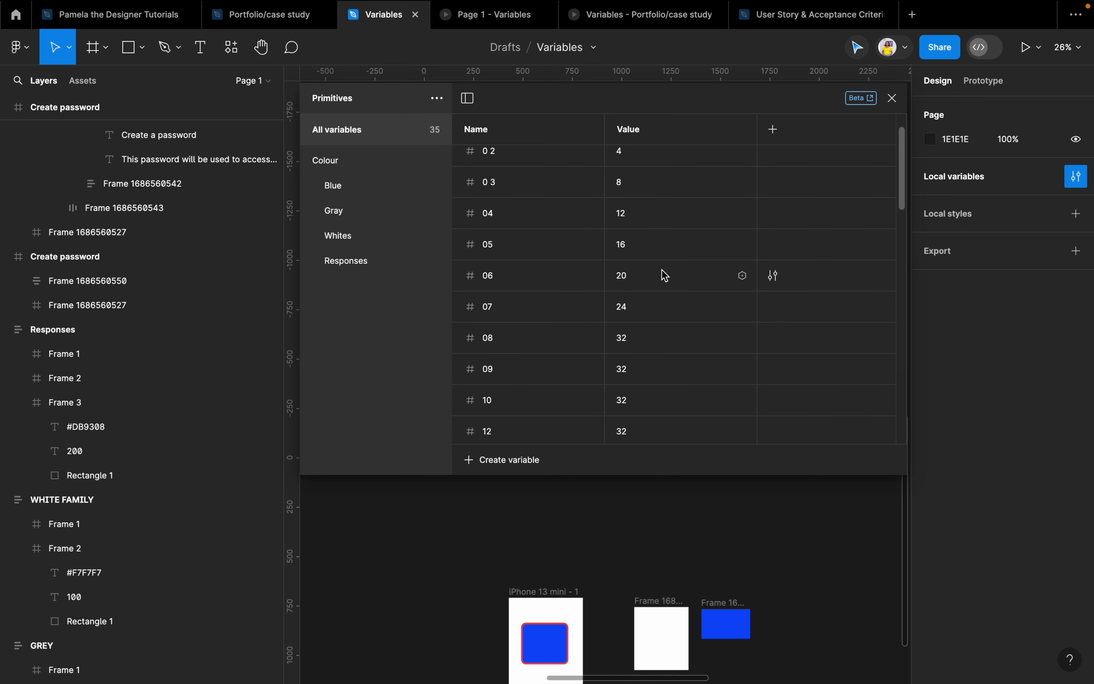
scroll(650, 267, "up", 1)
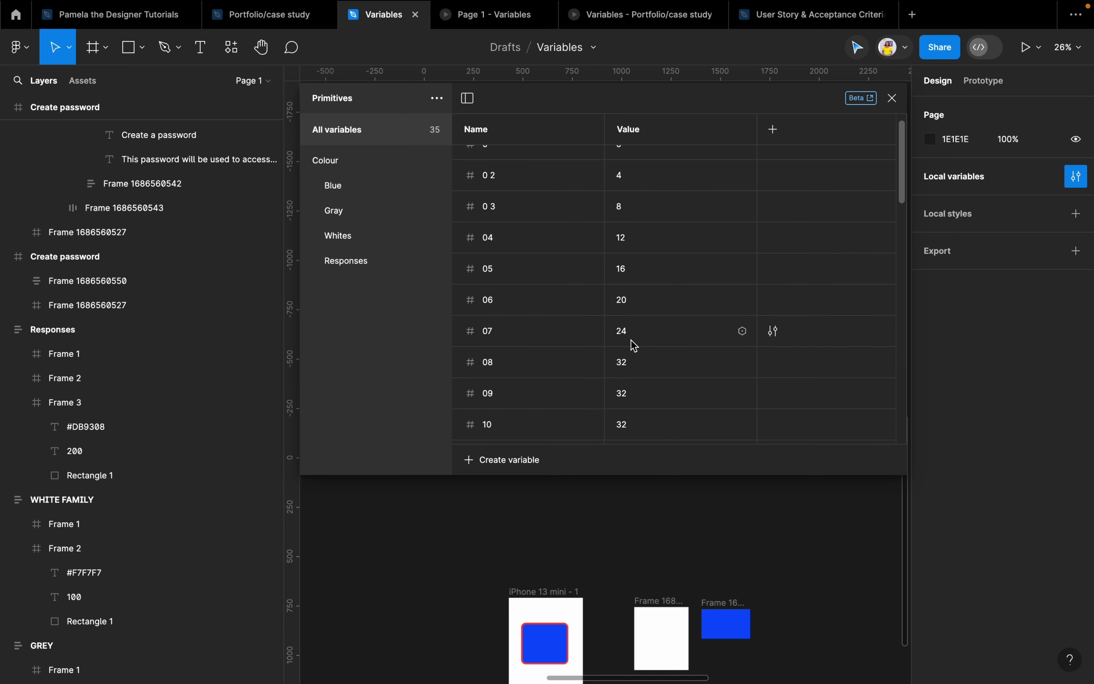
scroll(635, 346, "down", 1)
left_click(632, 378)
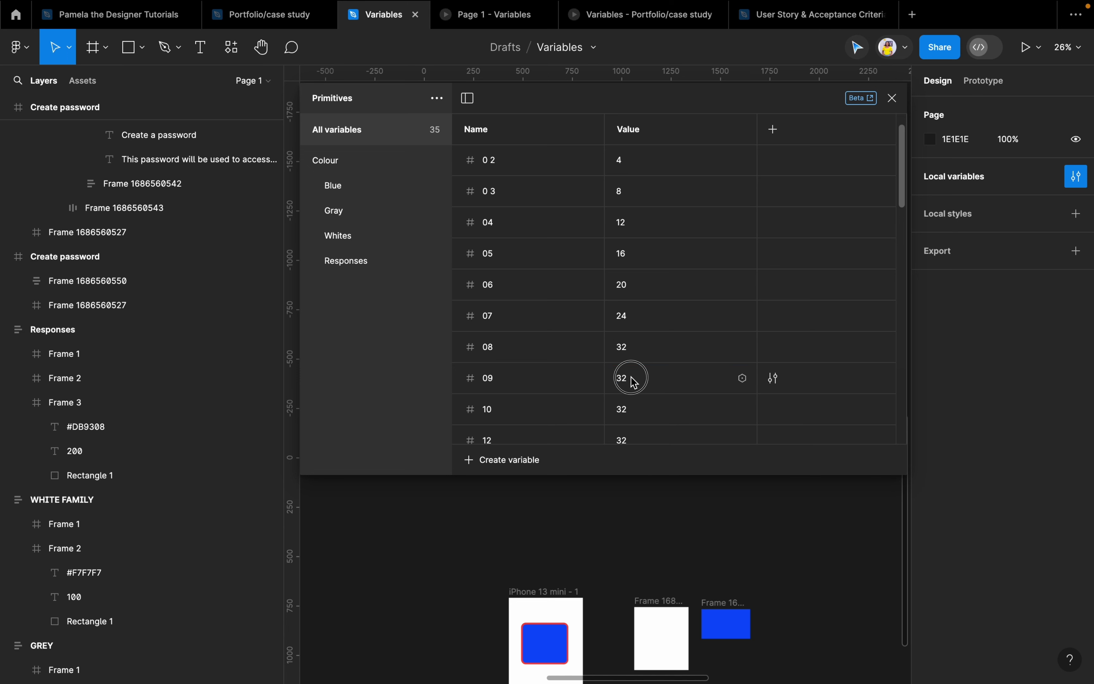
type("38")
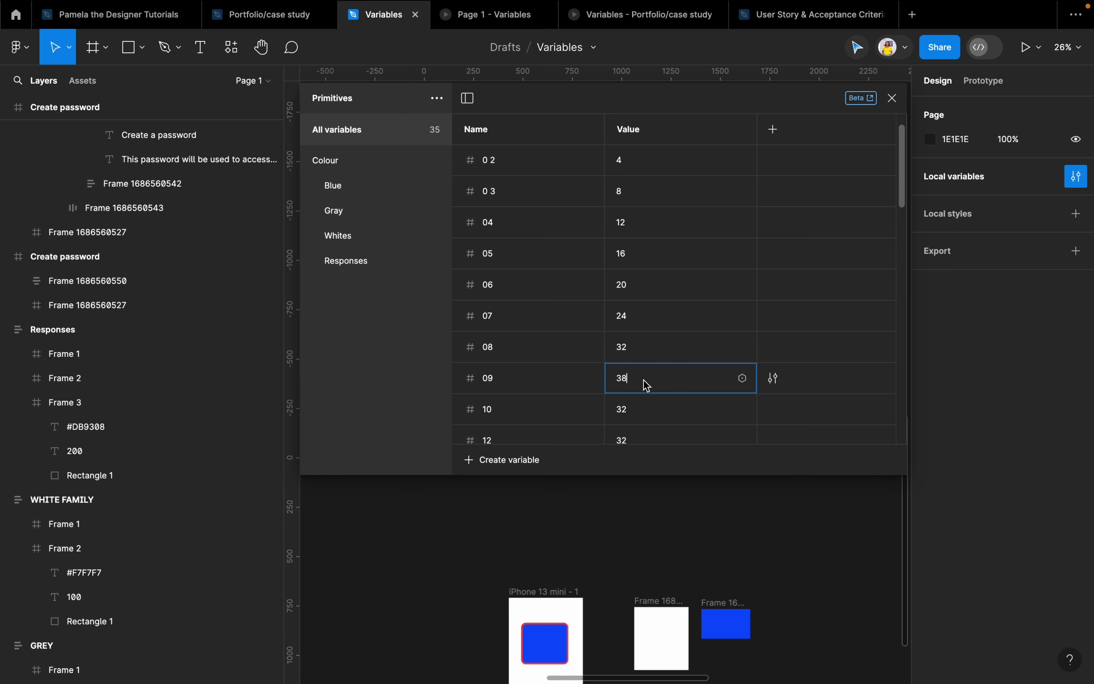
scroll(642, 385, "down", 4)
left_click(634, 313)
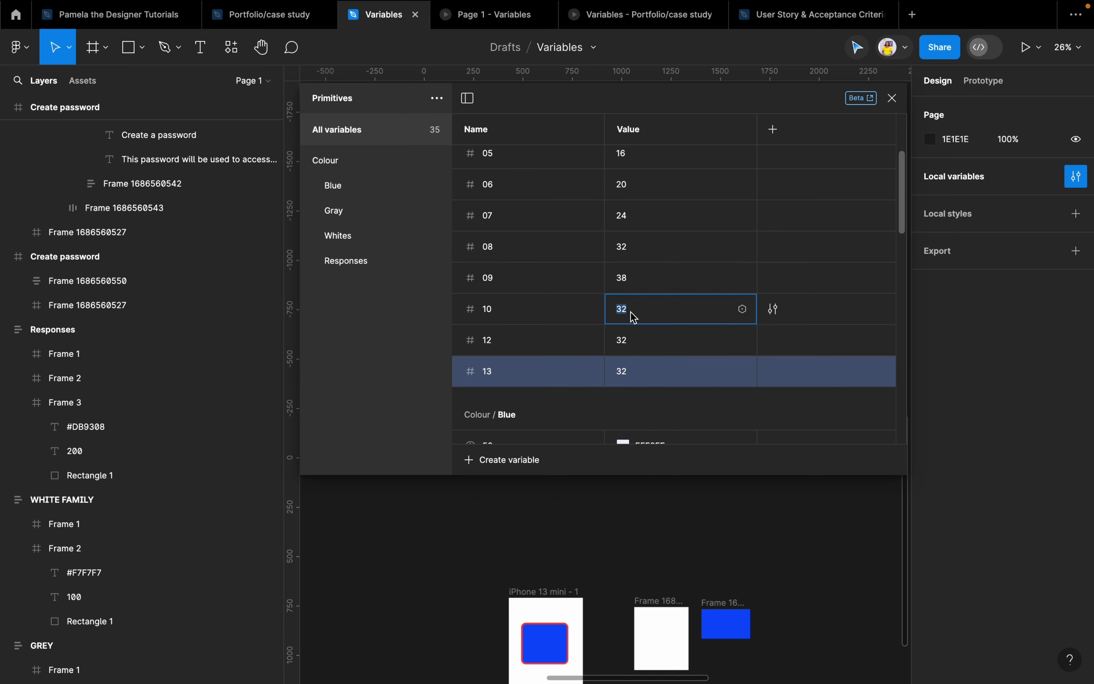
type("40")
Set the value of number variable 12 to 44
left_click(628, 344)
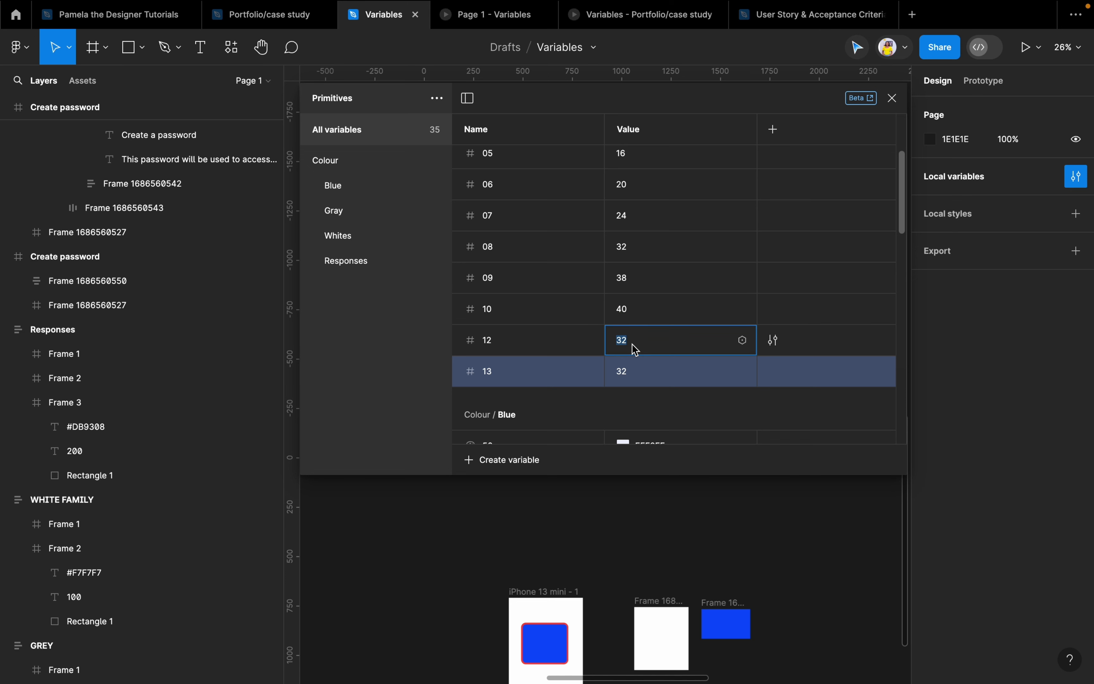
type("44")
scroll(635, 349, "down", 1)
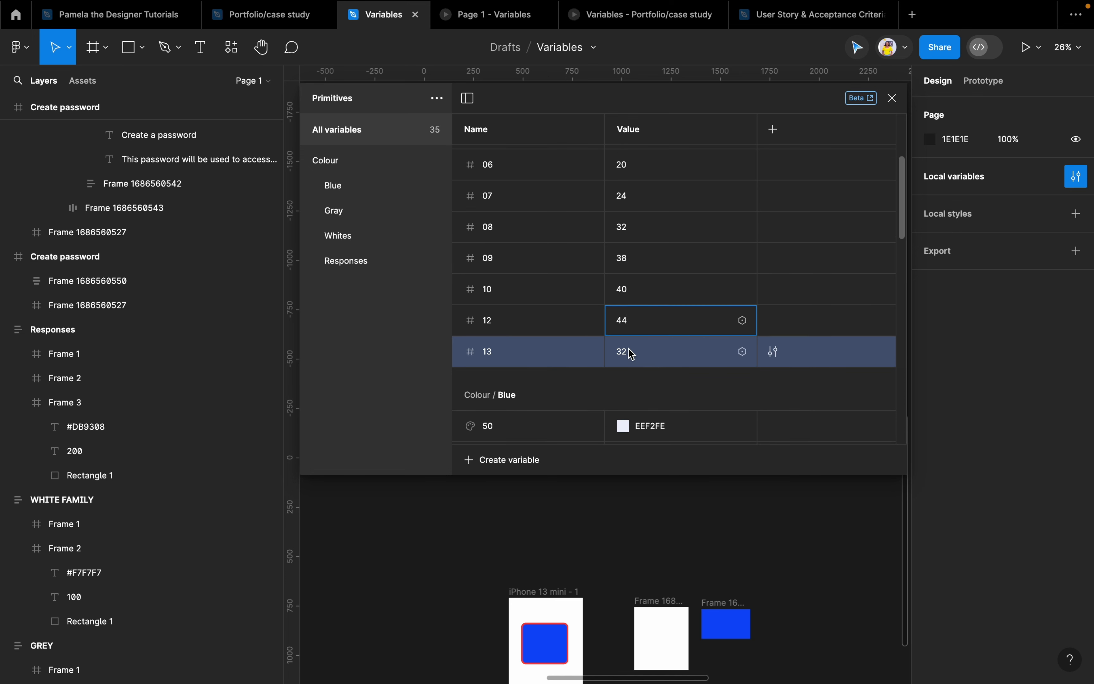
Look over the canvas behind the variables window and set the value of number variable 12 to 56
double_click(633, 327)
left_click_drag(528, 93, 759, 157)
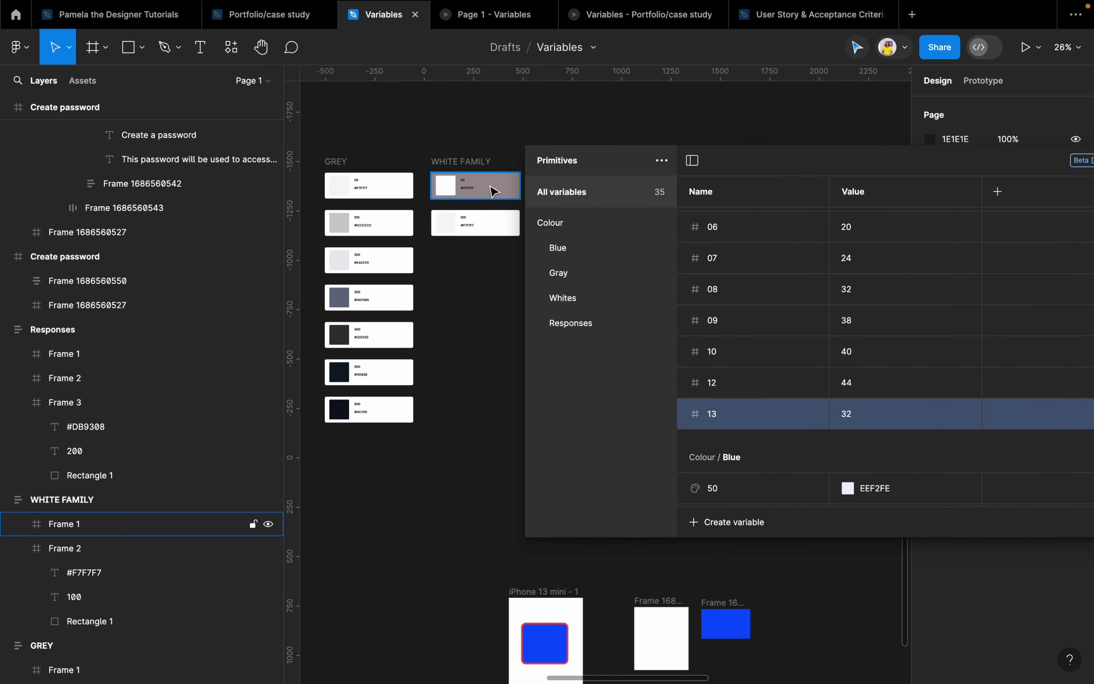
scroll(490, 183, "left", 10)
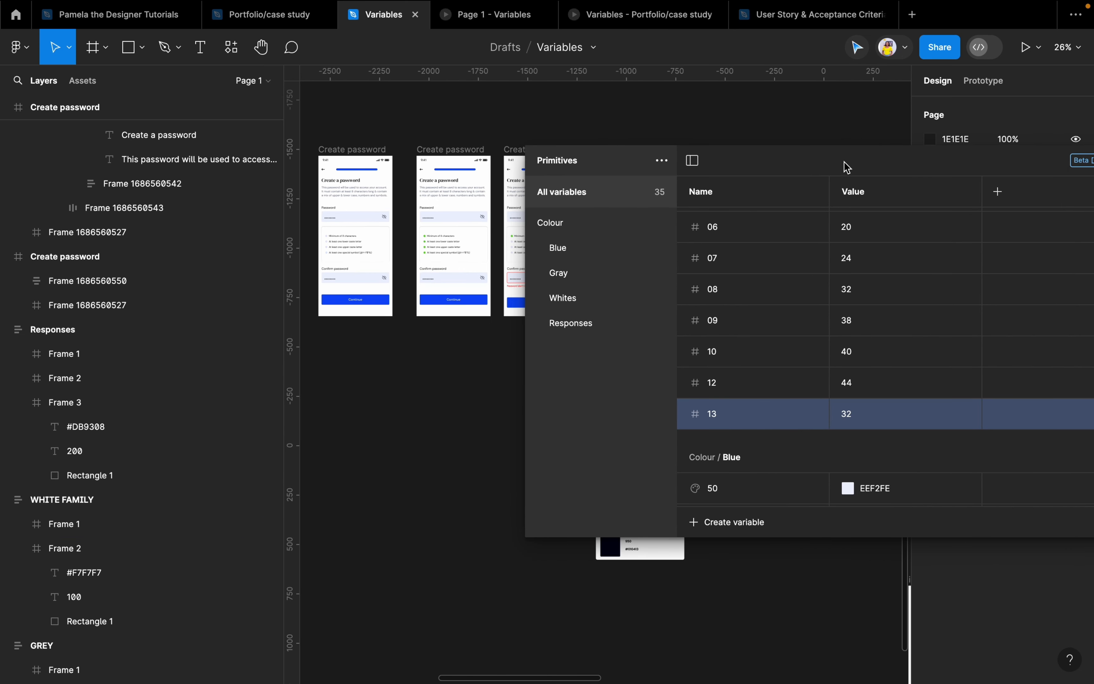
left_click_drag(844, 166, 644, 97)
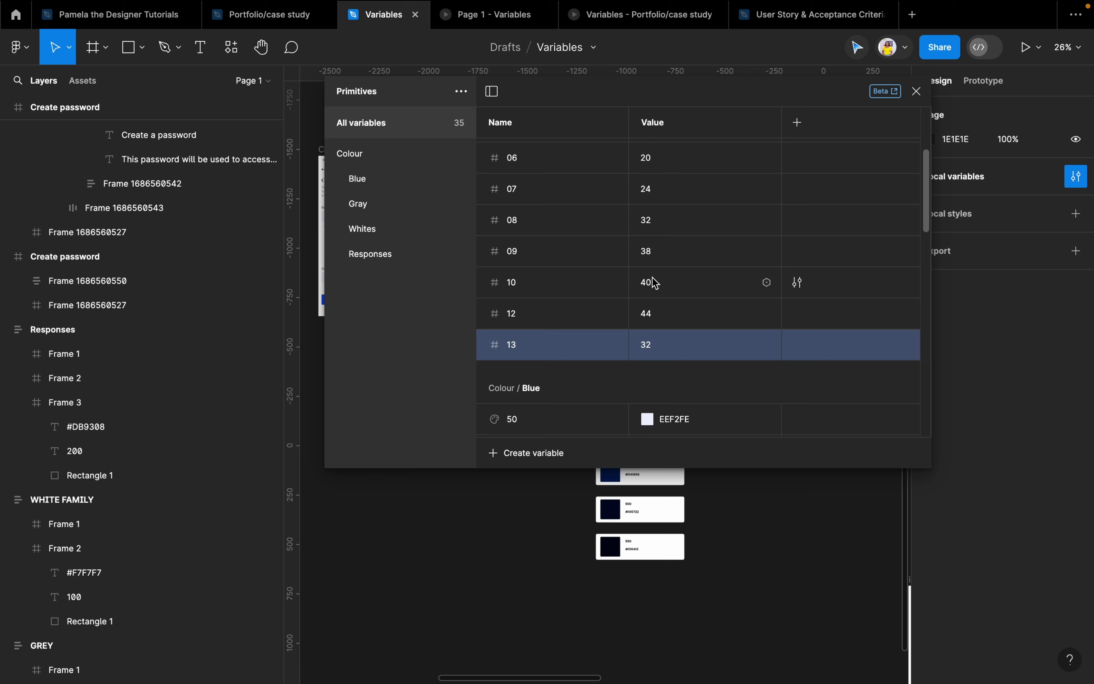
double_click(661, 312)
type("56")
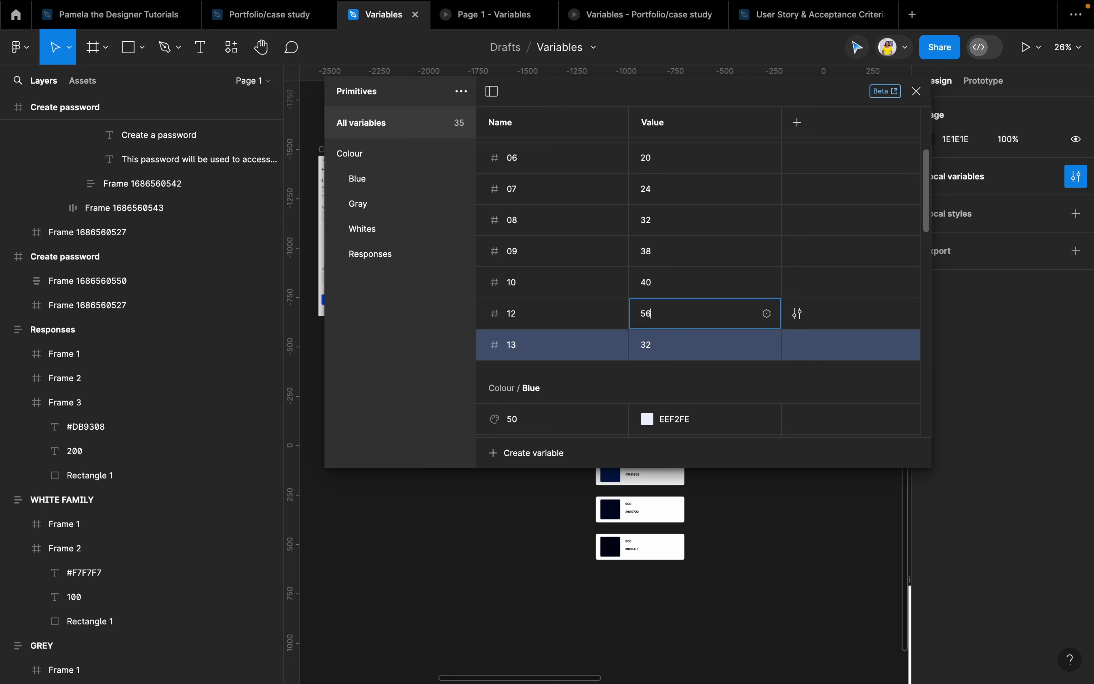
Set the value of number variable 13 to 58
left_click(658, 347)
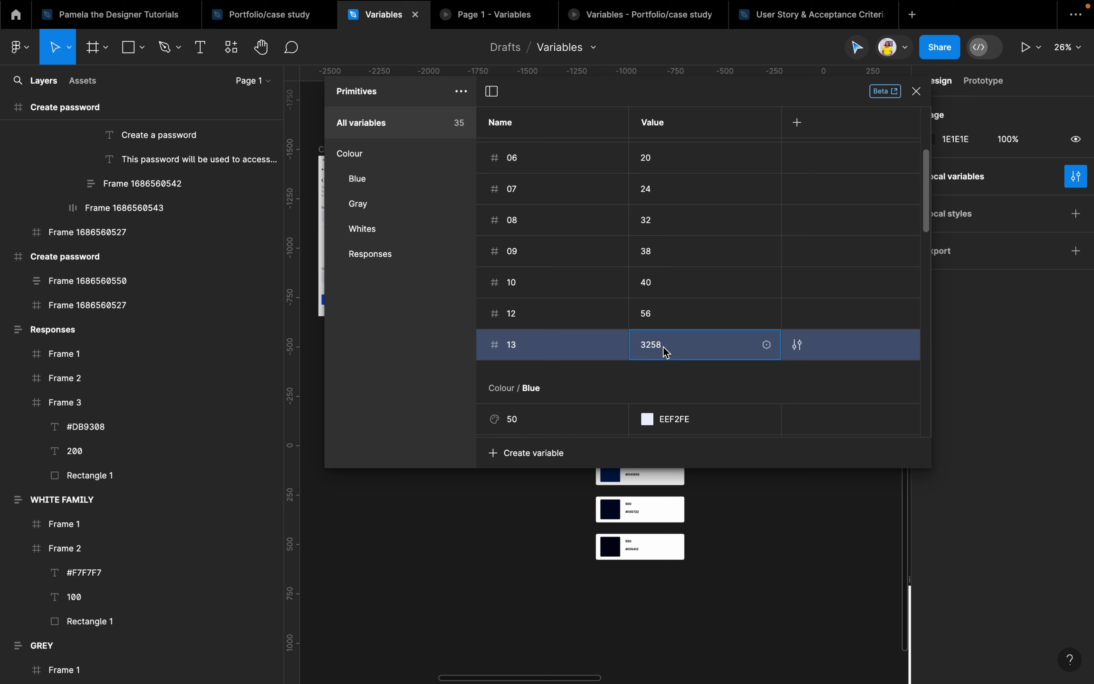
type("58")
key("BackSpace")
key("BackSpace")
key("BackSpace")
key("Return")
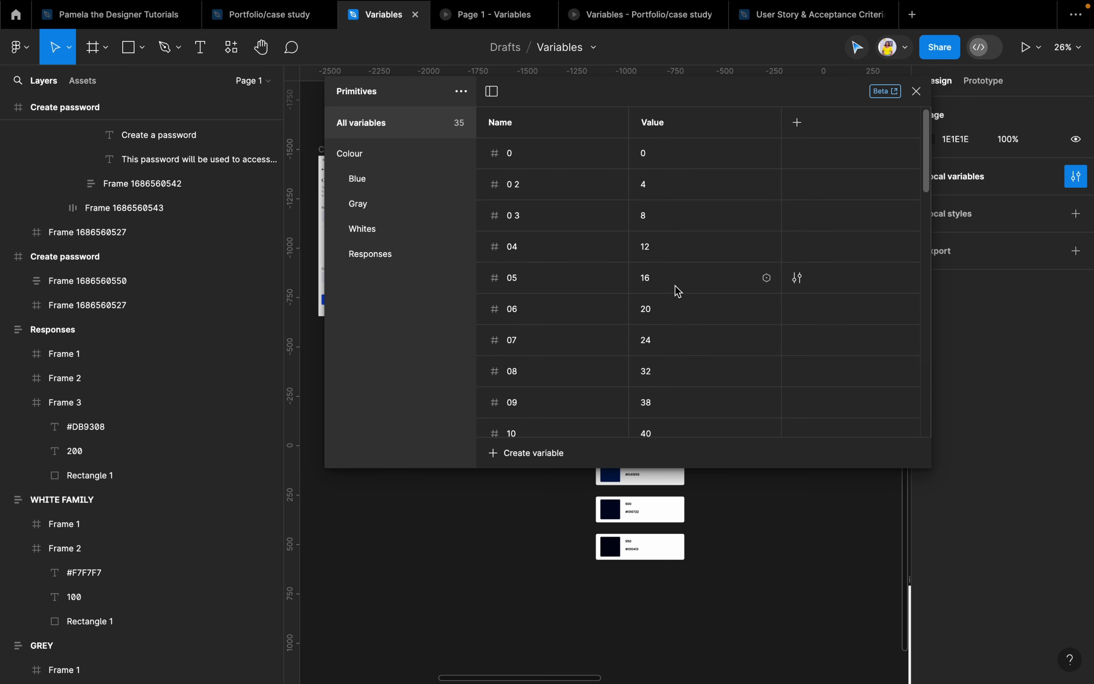
Group all the number variables from 0 to 13 into a new group named Spacing
scroll(678, 292, "up", 5)
scroll(536, 269, "down", 5)
scroll(550, 266, "up", 5)
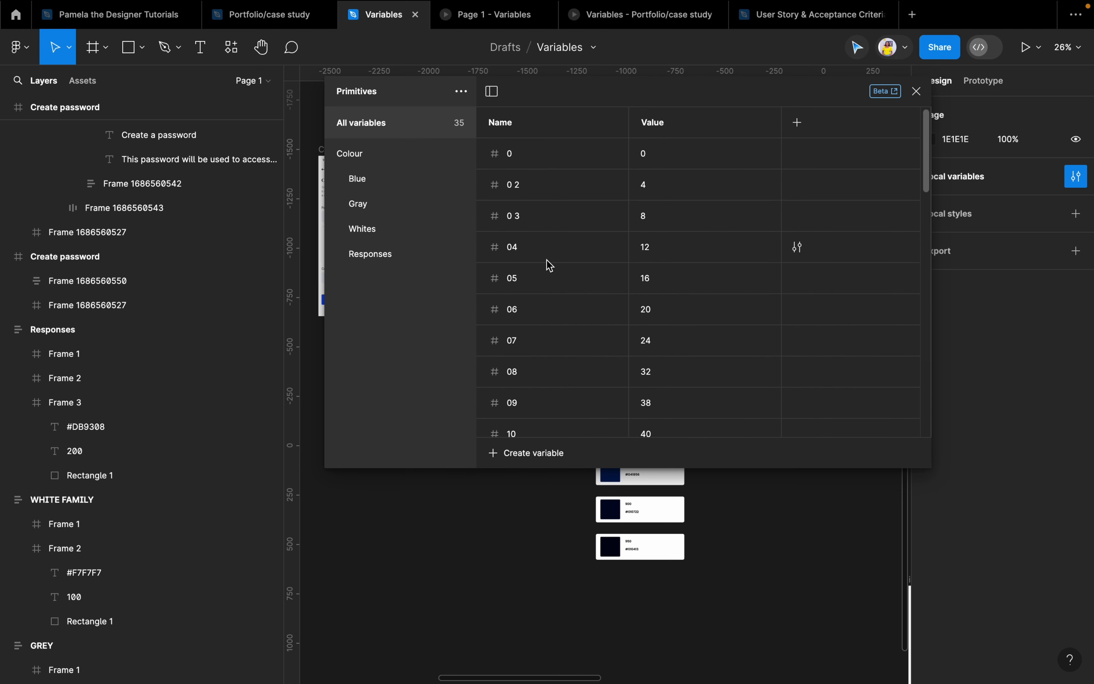
scroll(552, 215, "down", 5)
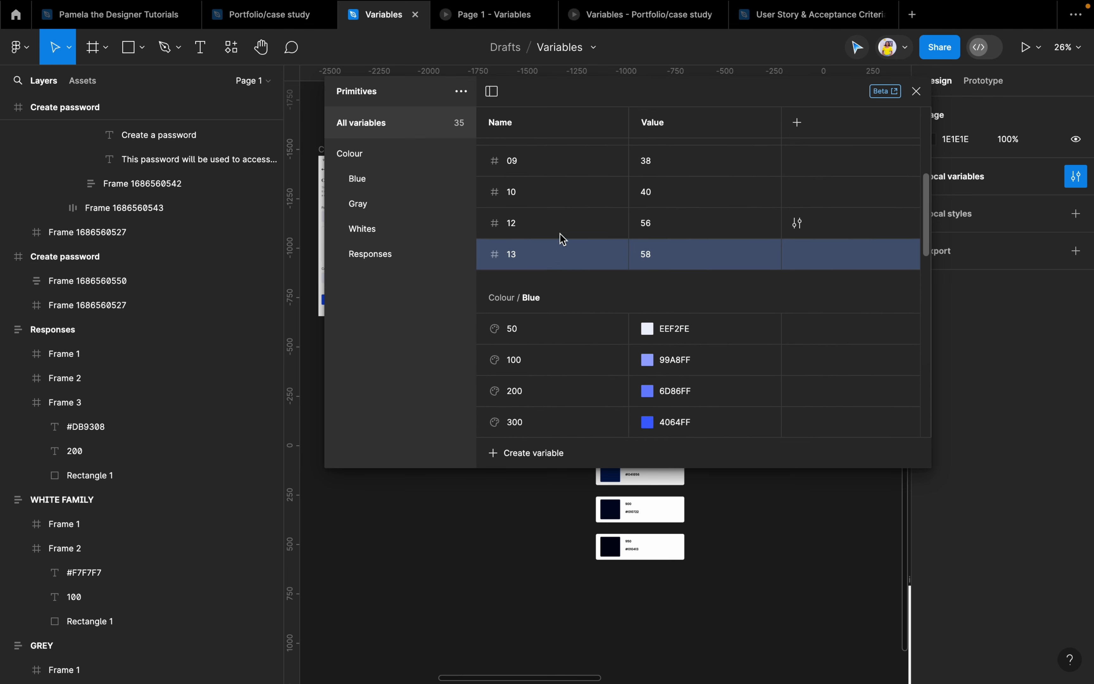
scroll(551, 260, "up", 5)
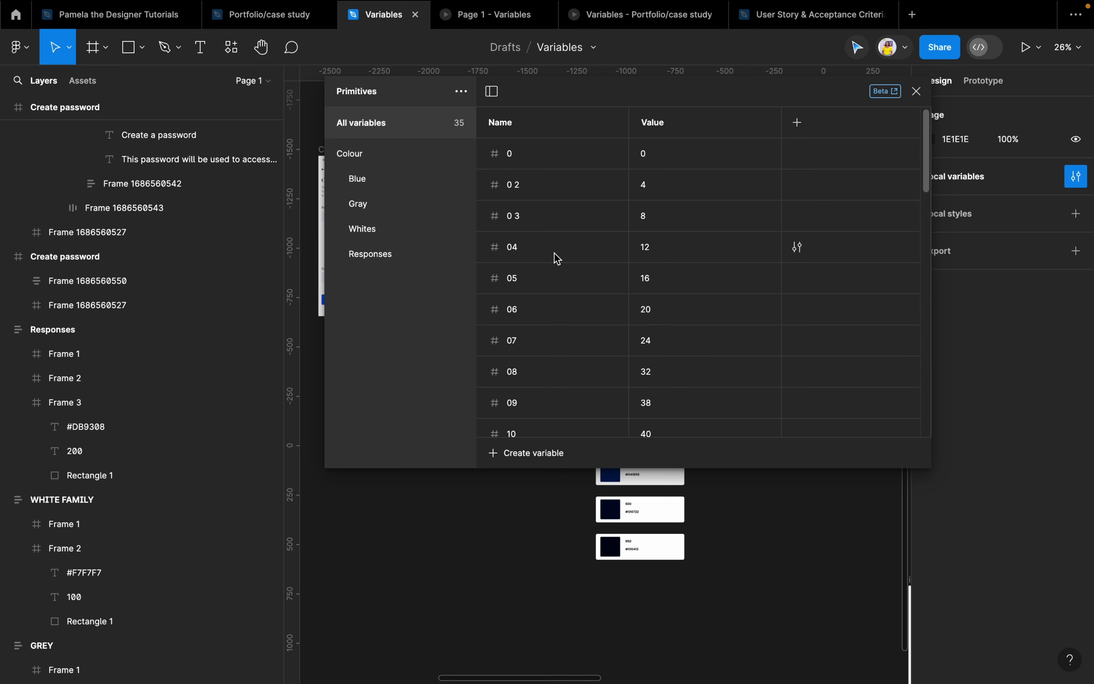
key("super+a")
right_click(575, 162)
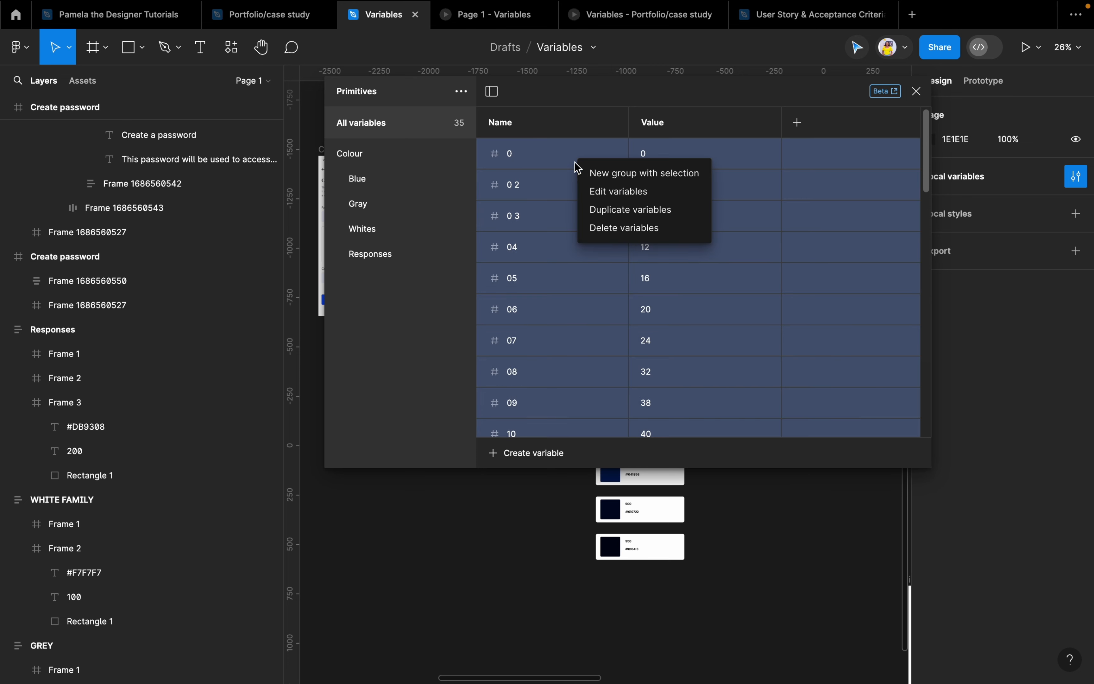
left_click(603, 174)
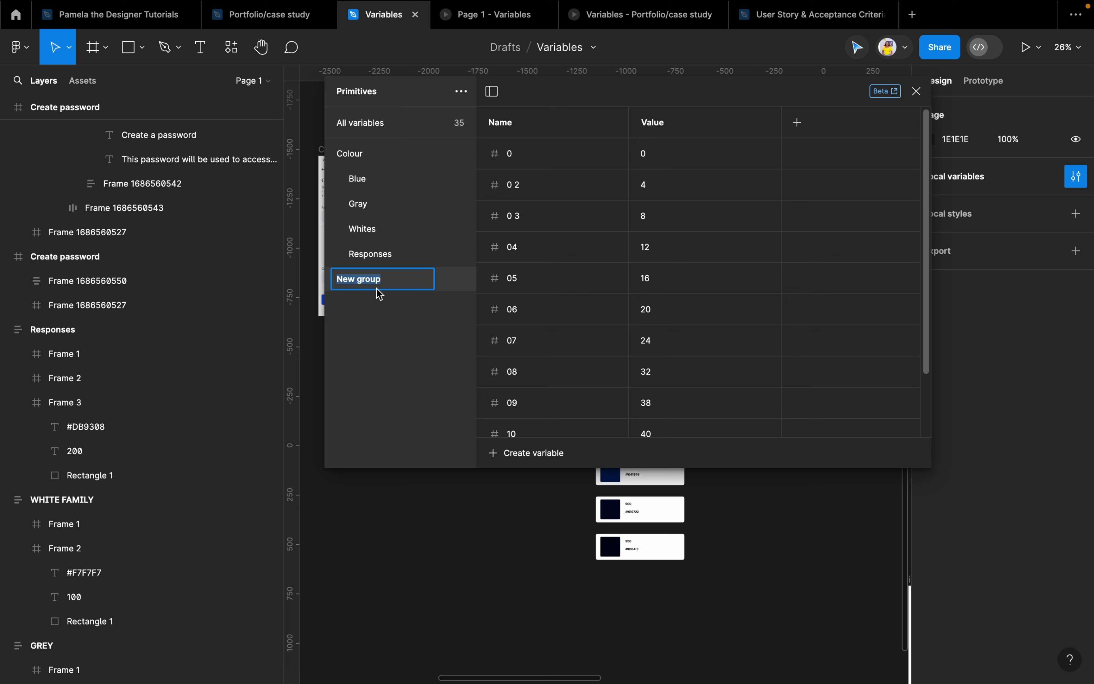
left_click(380, 294)
type("Spacing")
key("Return")
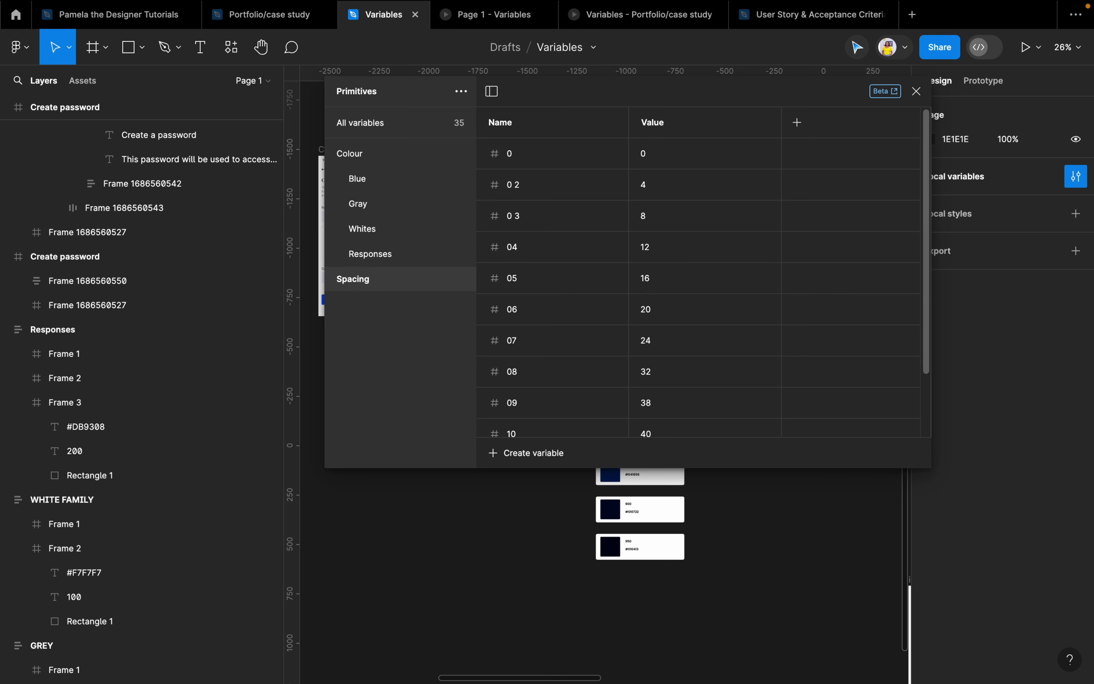
Collapse the Colour group's subgroups and review the variables in the Colour and Spacing groups and the available variable types
left_click(333, 158)
left_click(333, 158)
left_click(371, 179)
left_click(374, 156)
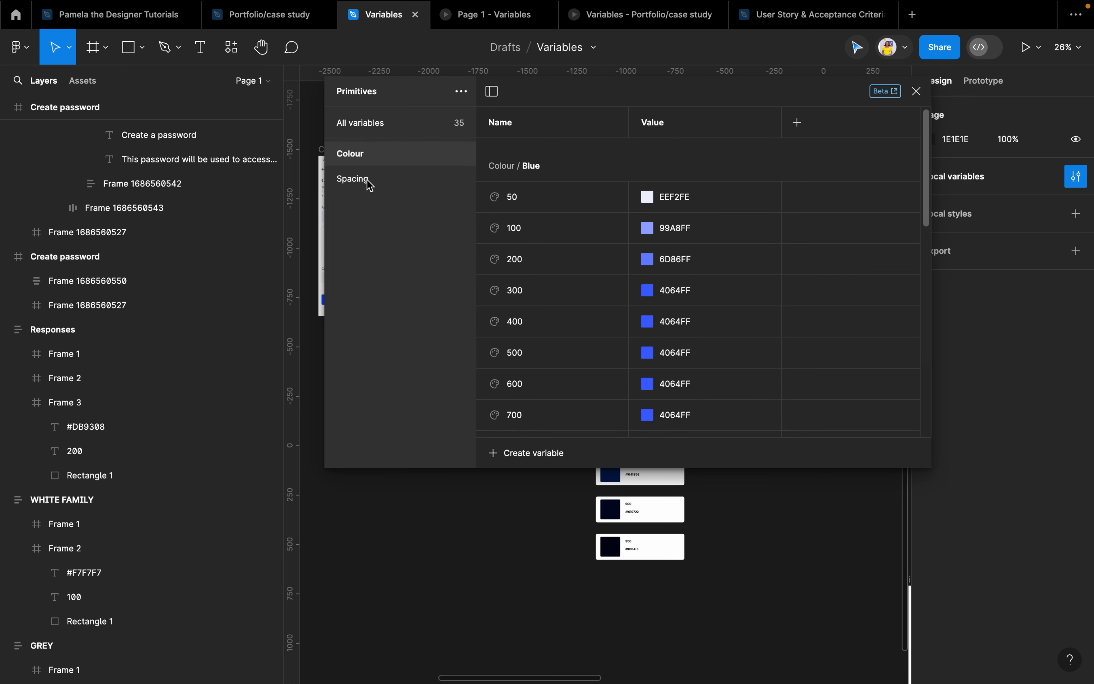
left_click(367, 186)
left_click(367, 156)
left_click(371, 181)
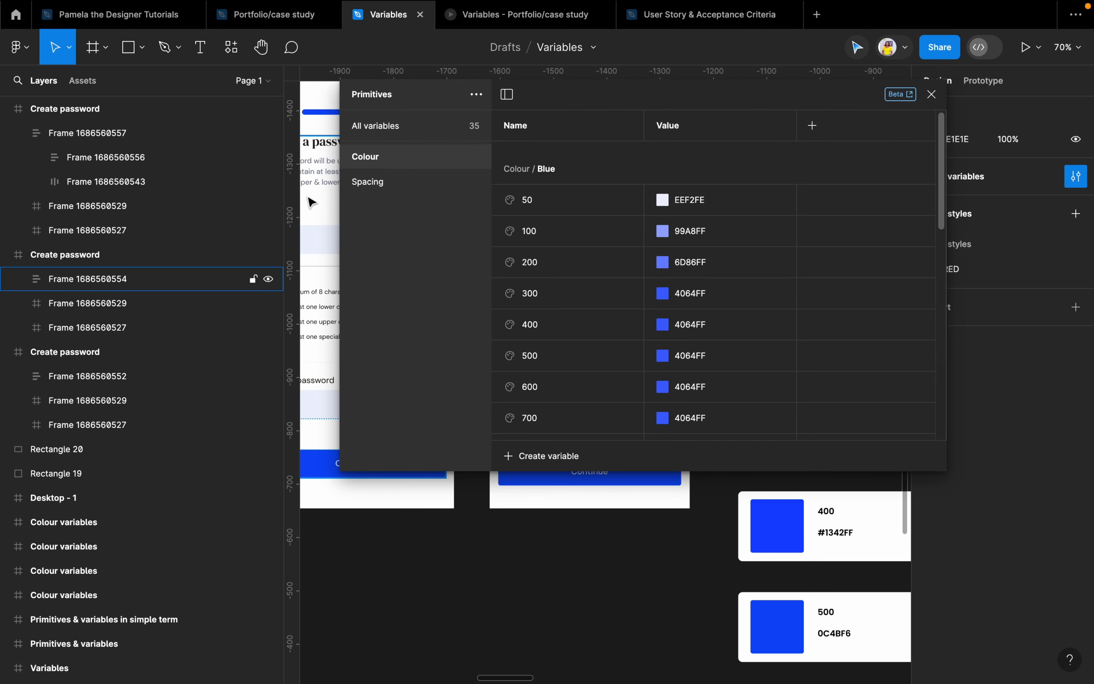
left_click(383, 186)
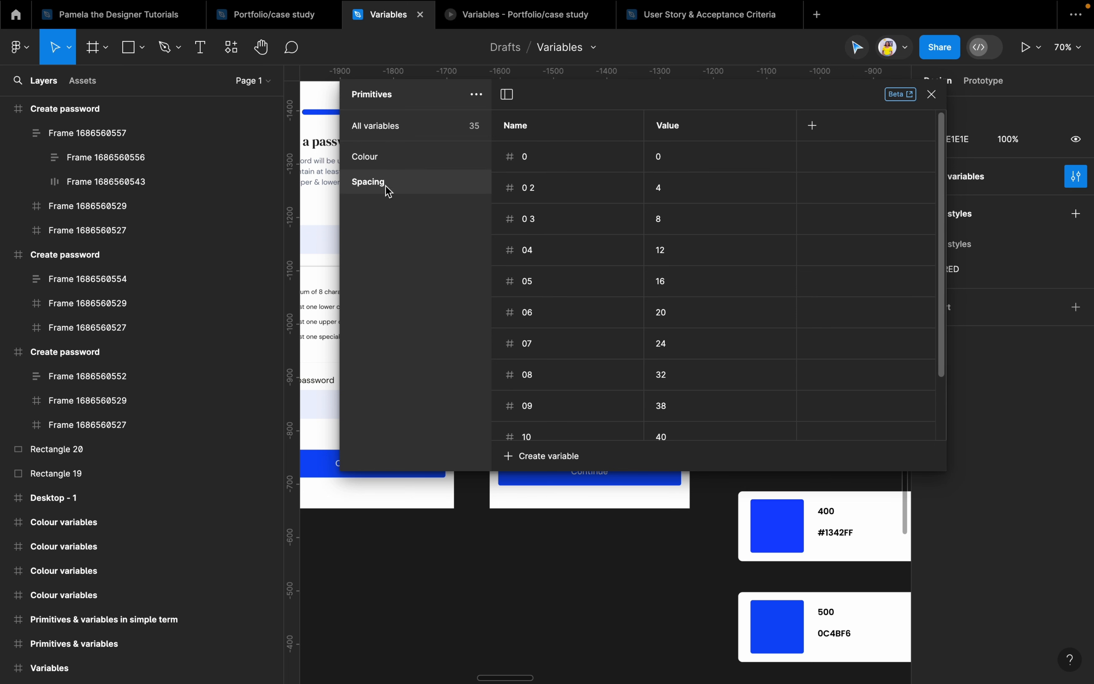
left_click(534, 455)
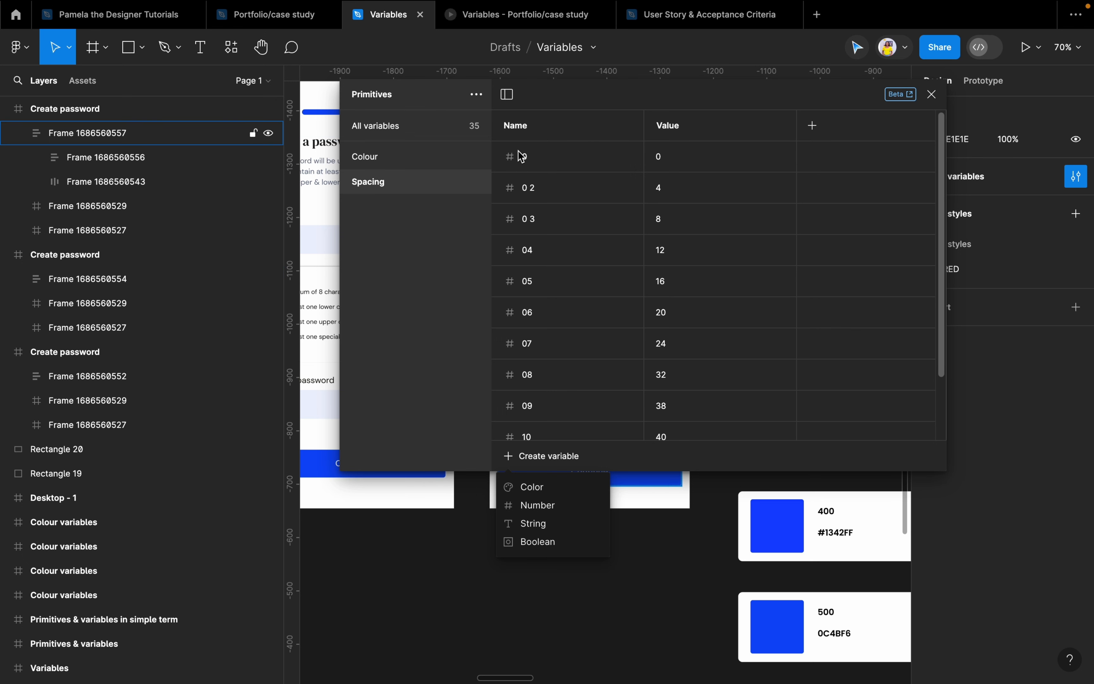
left_click(412, 364)
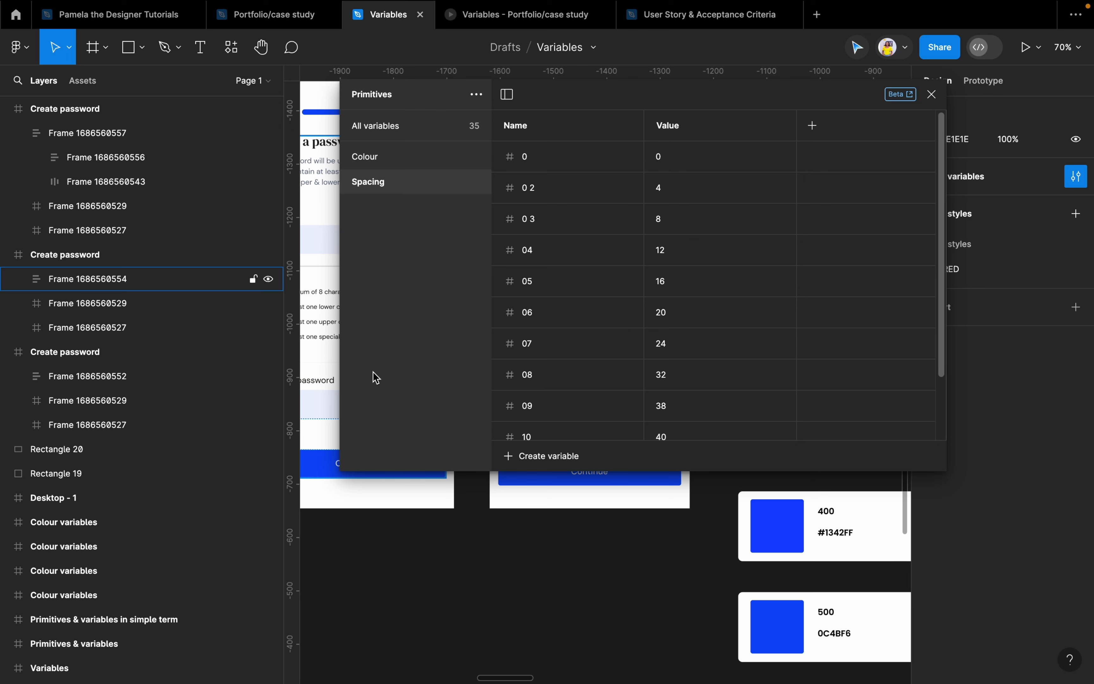
Select the Continue button on the Create password screen with the mismatch error and examine the library colours available for its fill
scroll(389, 567, "left", 5)
scroll(388, 568, "up", 2)
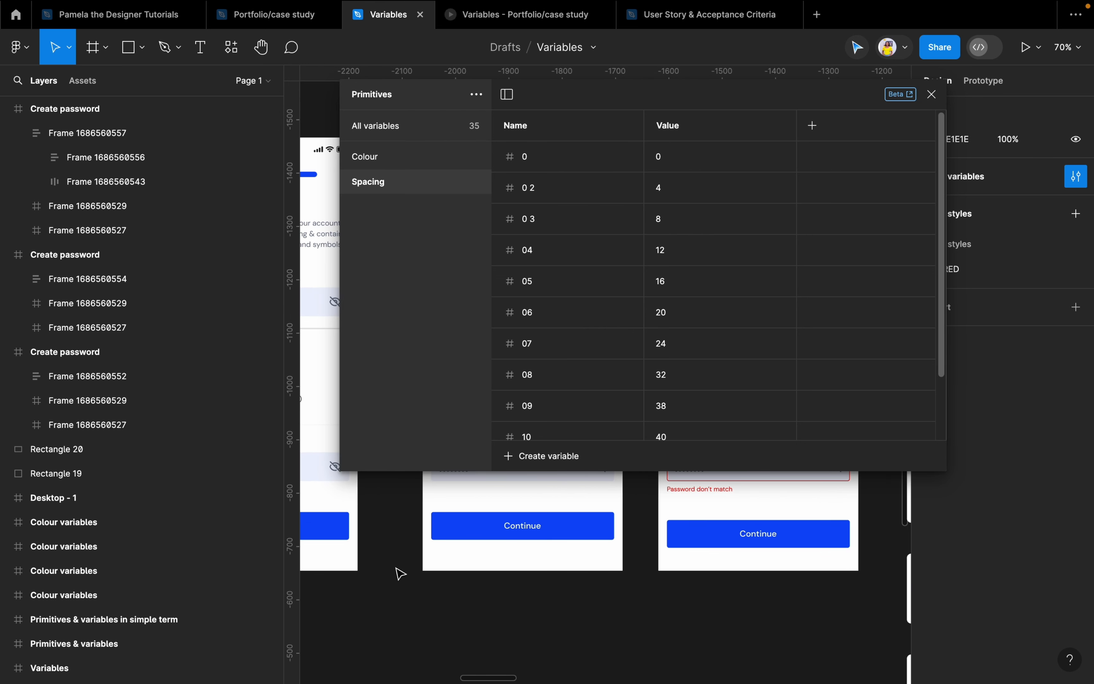
scroll(418, 570, "down", 3)
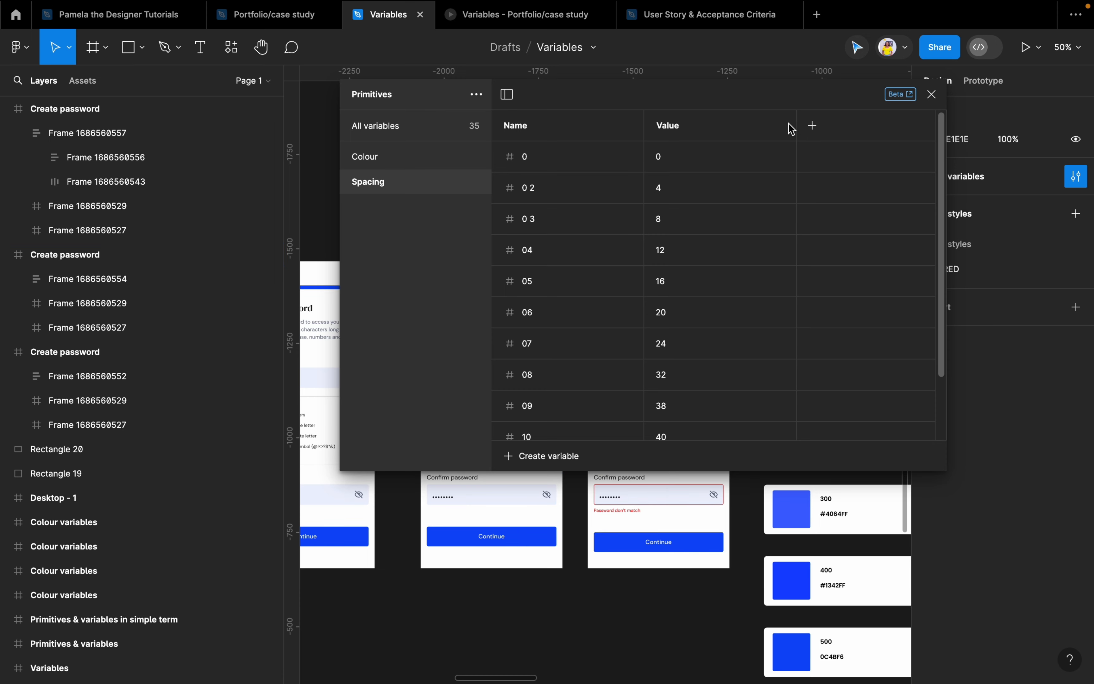
left_click_drag(767, 102, 312, 109)
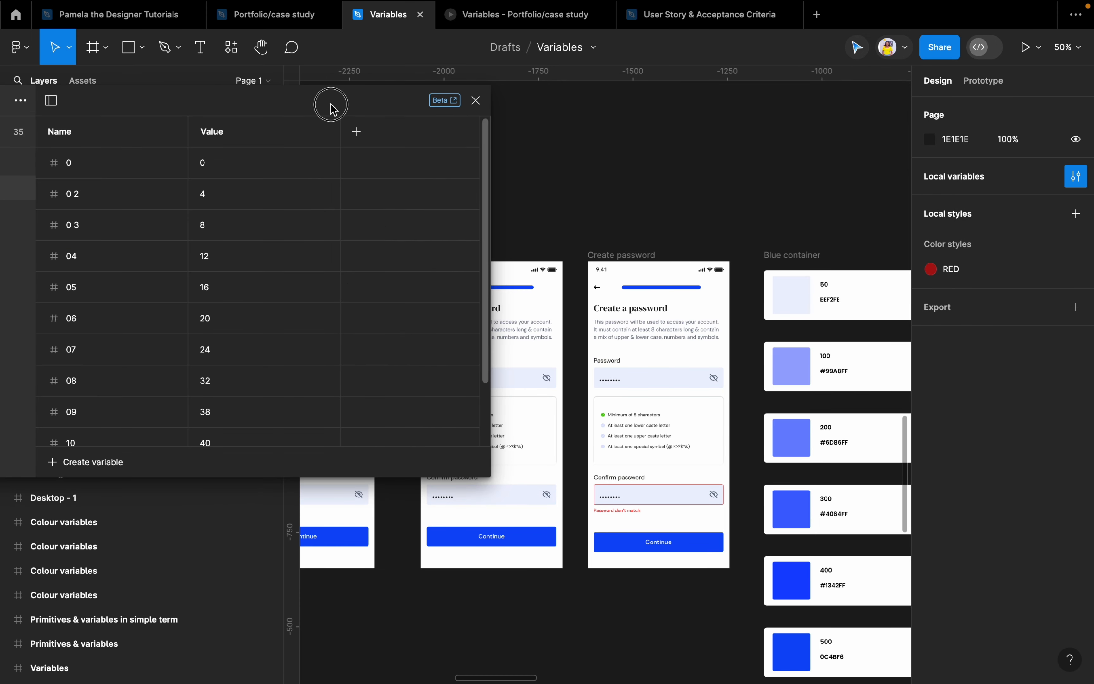
left_click(637, 252)
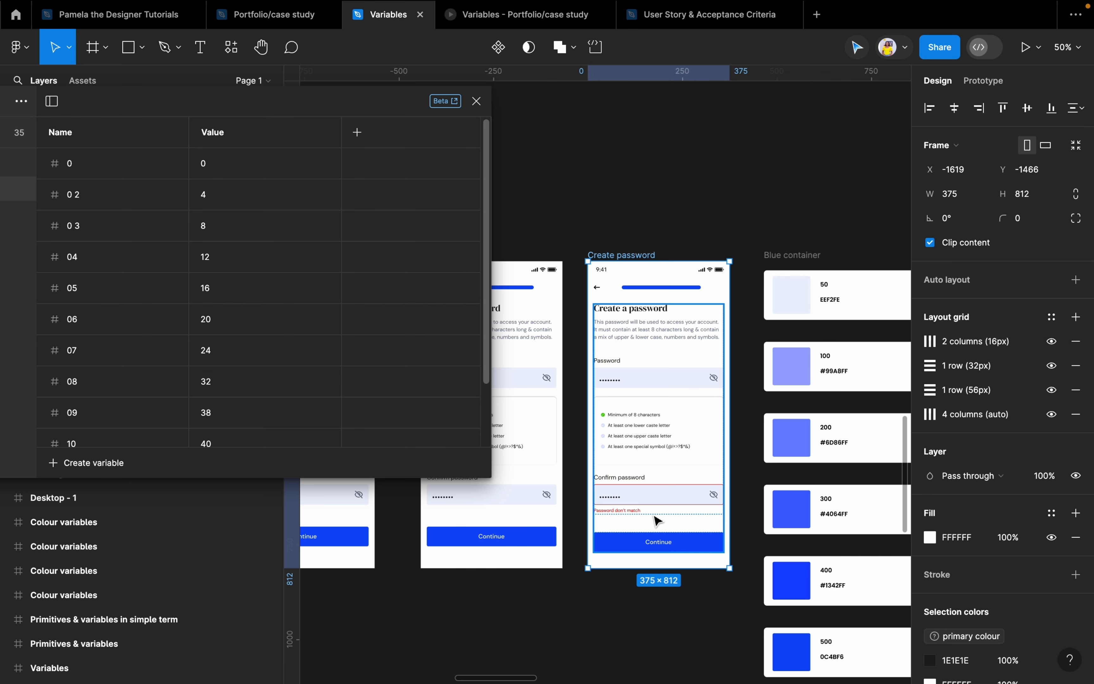
scroll(719, 507, "down", 2)
left_click(716, 501)
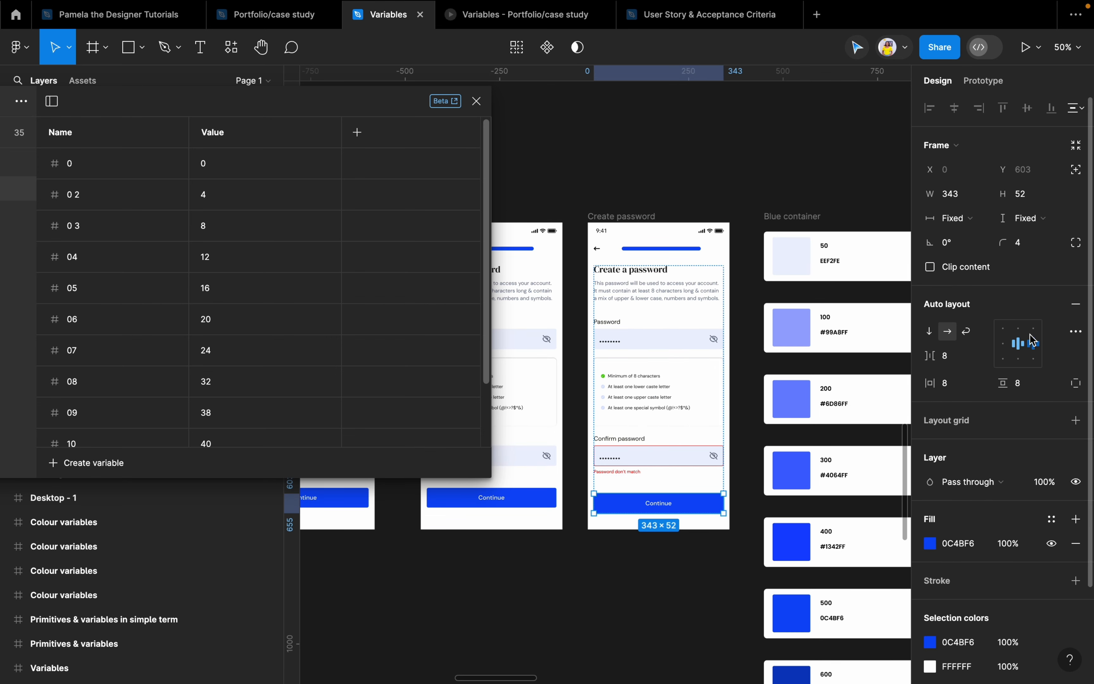
left_click(1056, 523)
scroll(785, 559, "down", 5)
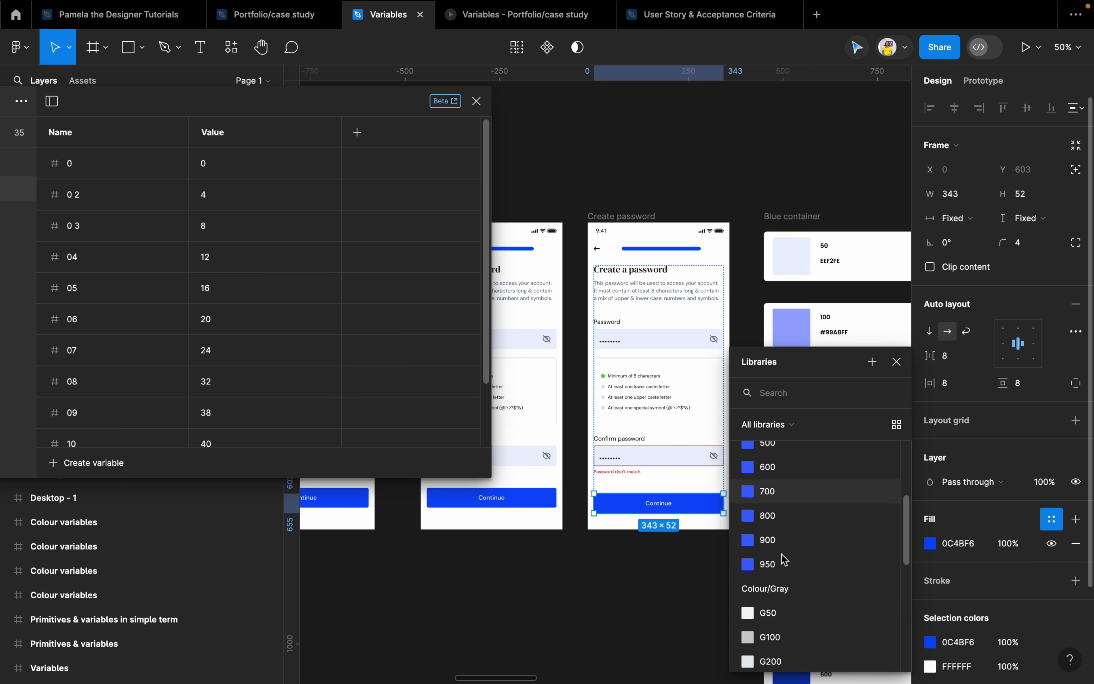
scroll(785, 559, "down", 8)
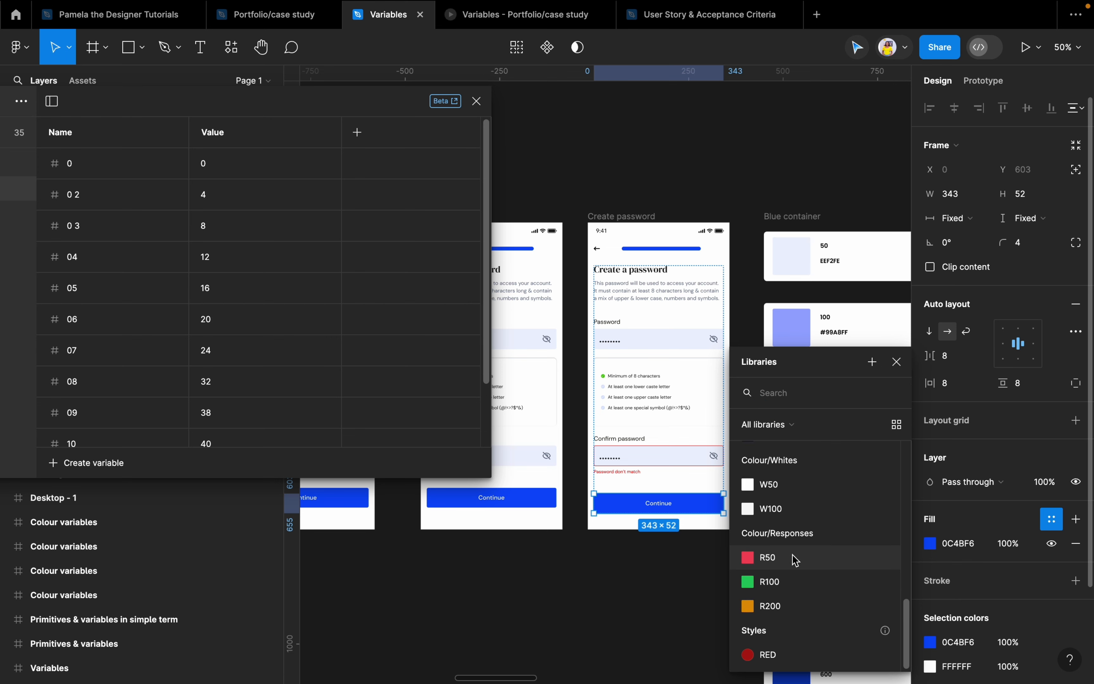
scroll(796, 560, "up", 3)
left_click(897, 362)
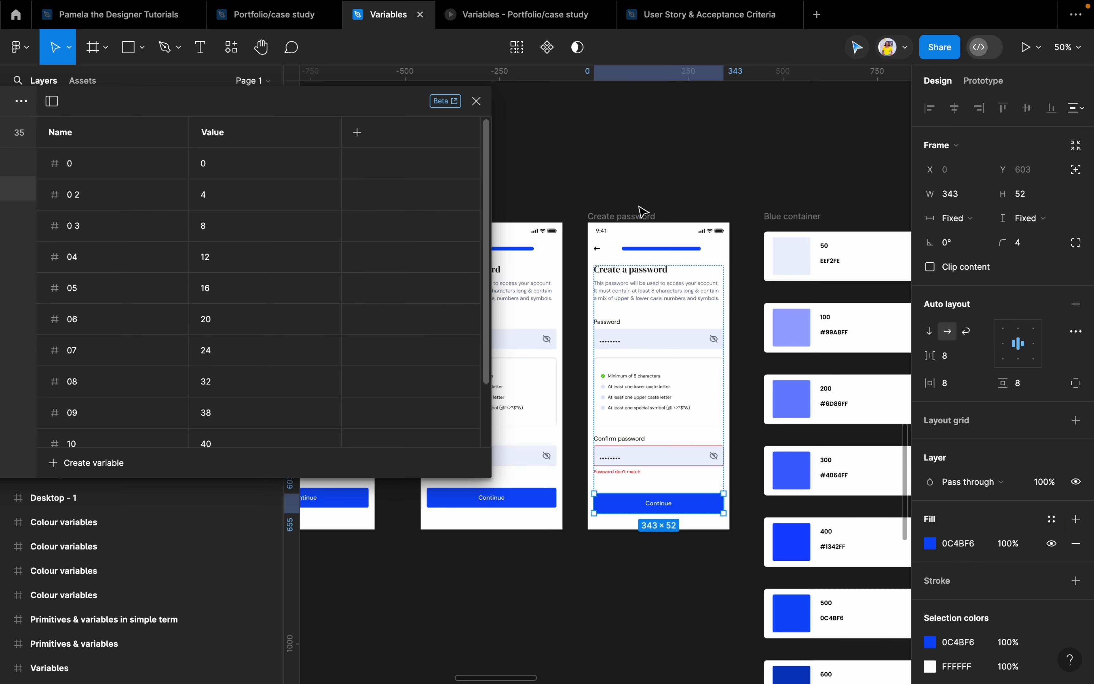
Create a new variable collection named Token and add a color variable to it
left_click_drag(342, 103, 746, 81)
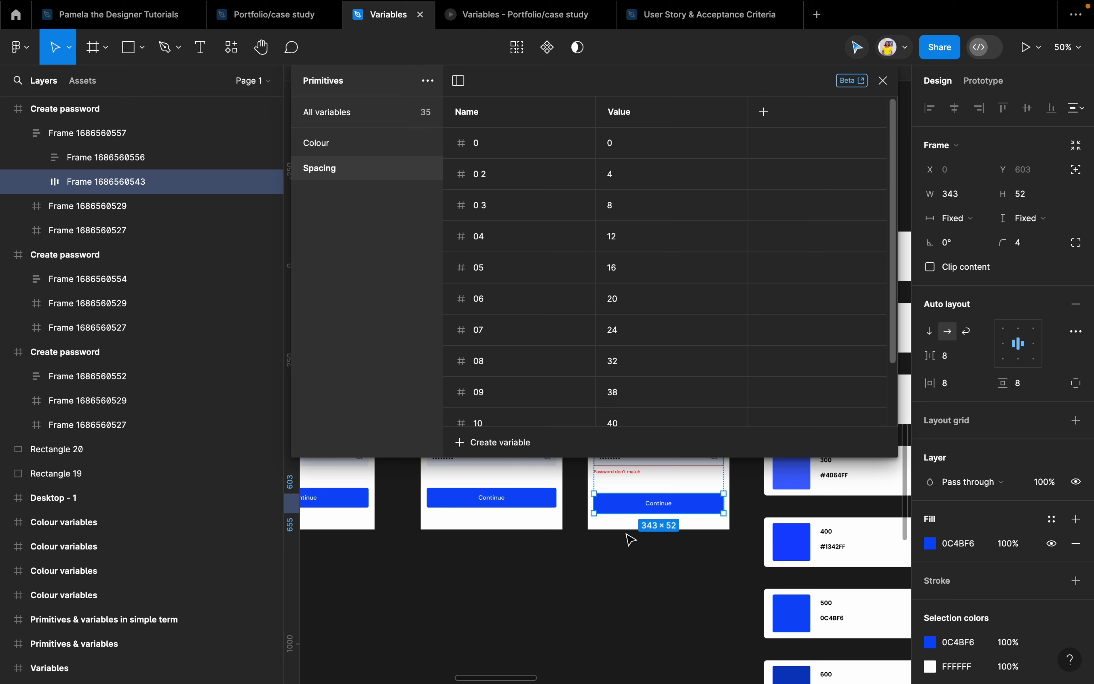
left_click(427, 82)
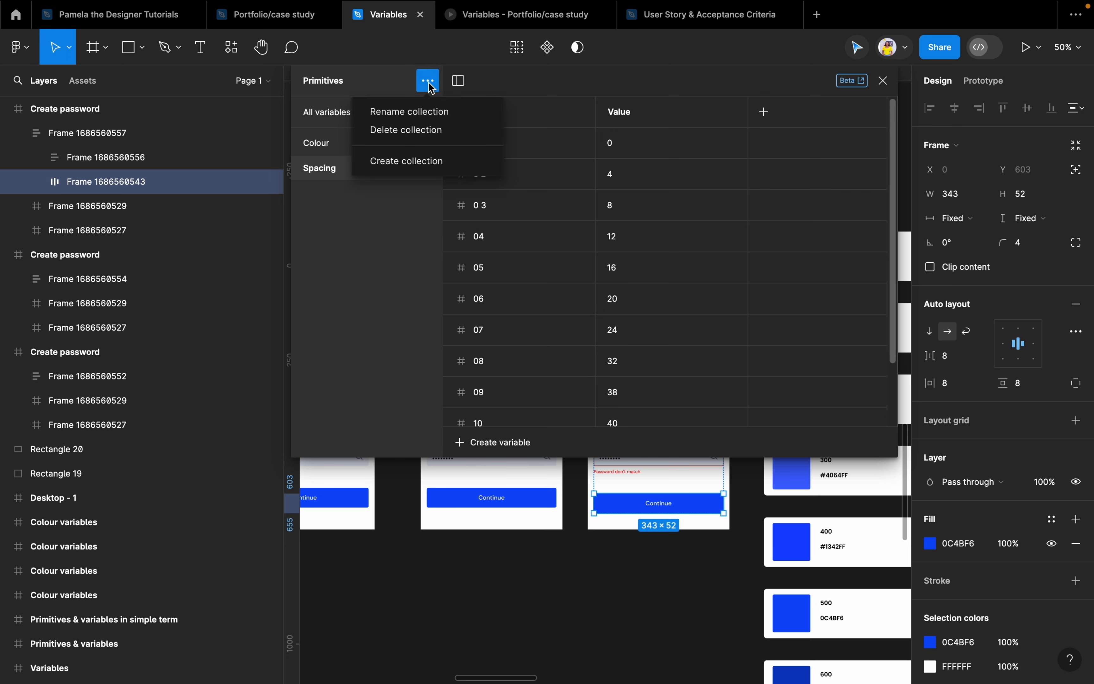
left_click(419, 164)
key("BackSpace")
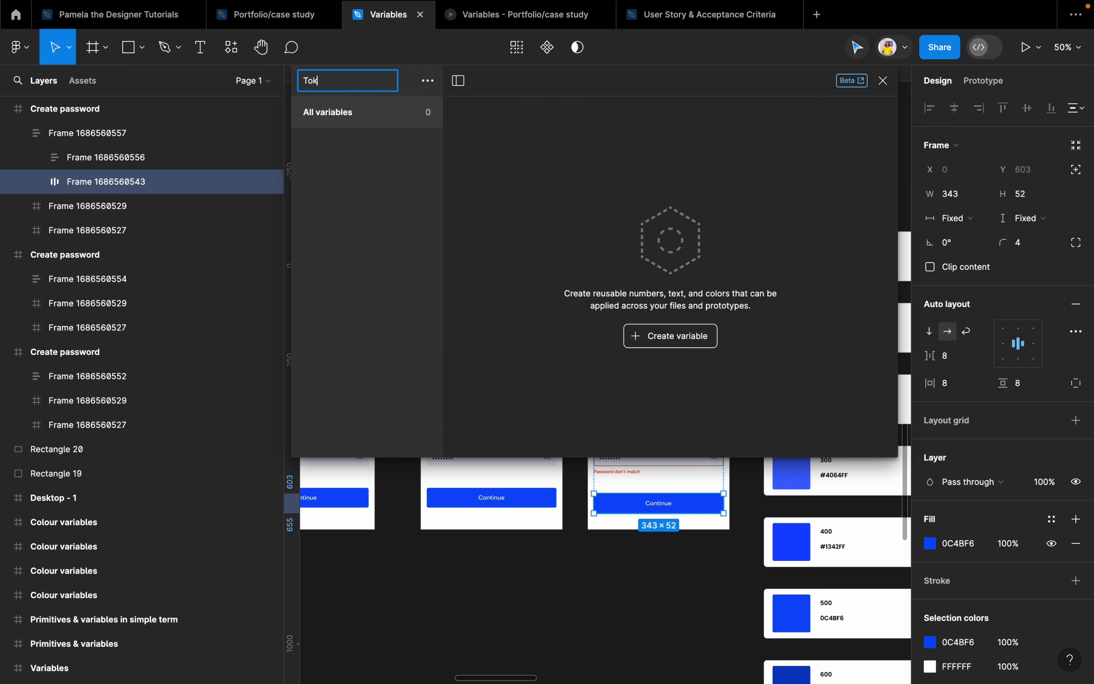
type("Token")
key("Return")
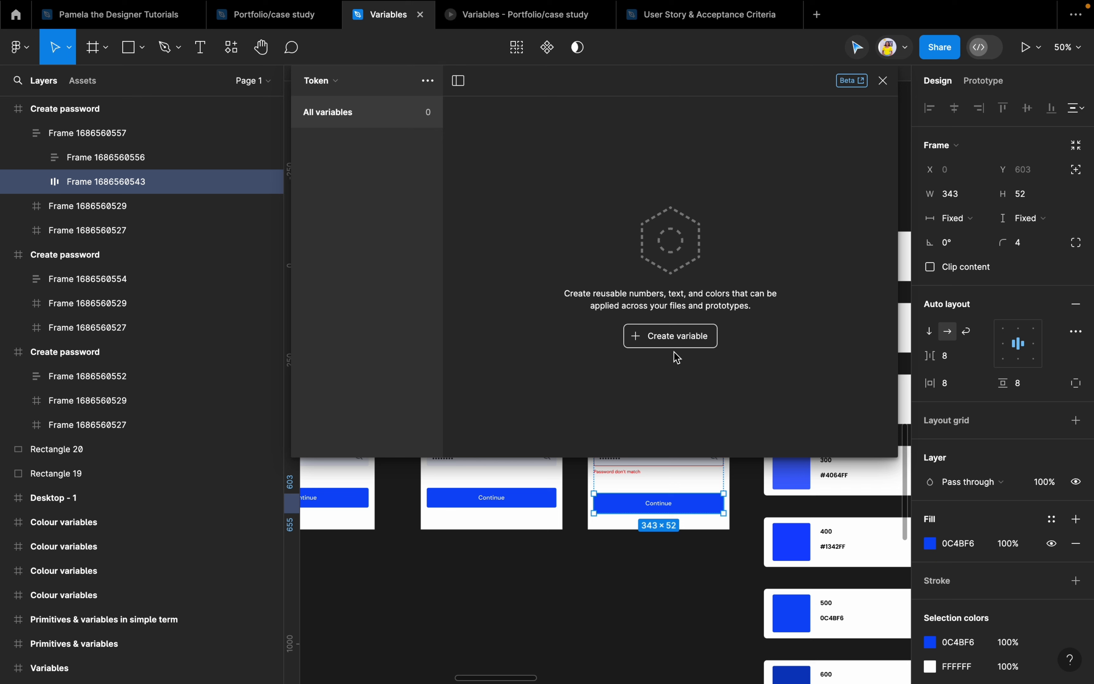
left_click(671, 336)
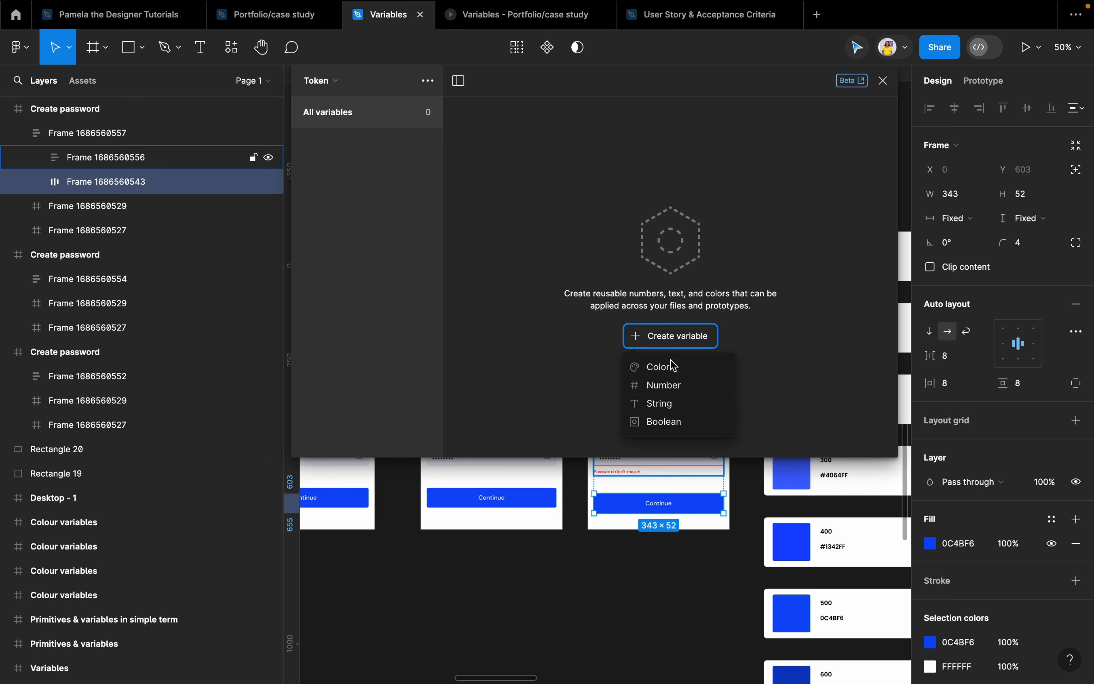
left_click(670, 368)
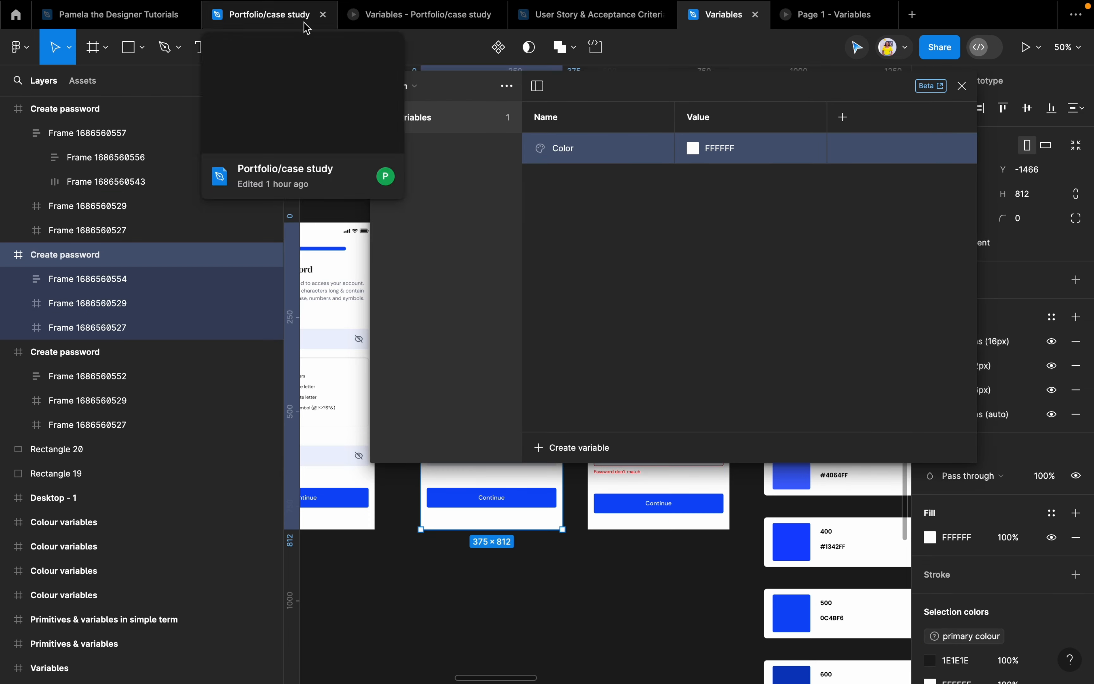
Consult the presentation slide explaining primitives and tokens and return to the Variables design file
left_click(394, 18)
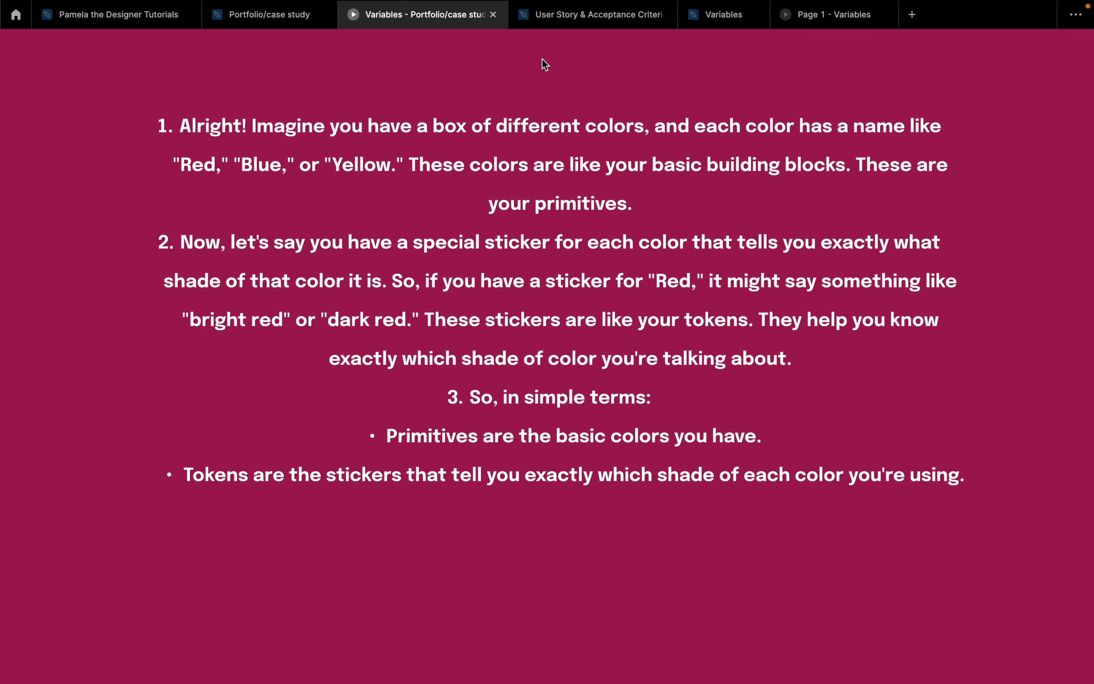
left_click(724, 18)
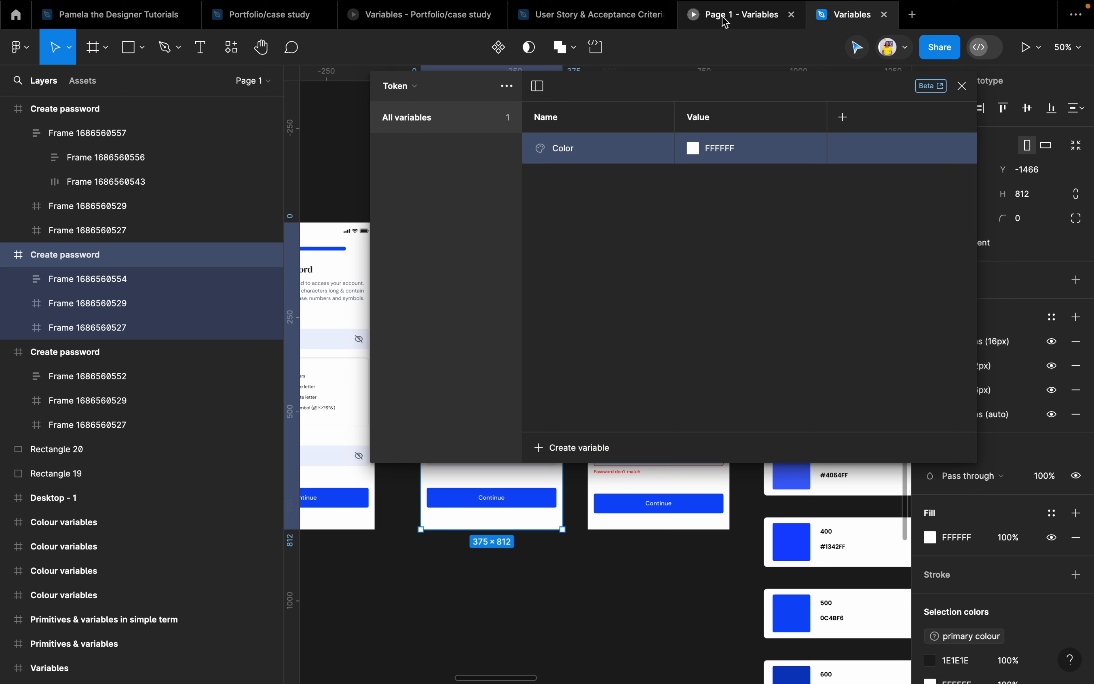
left_click_drag(606, 95, 672, 92)
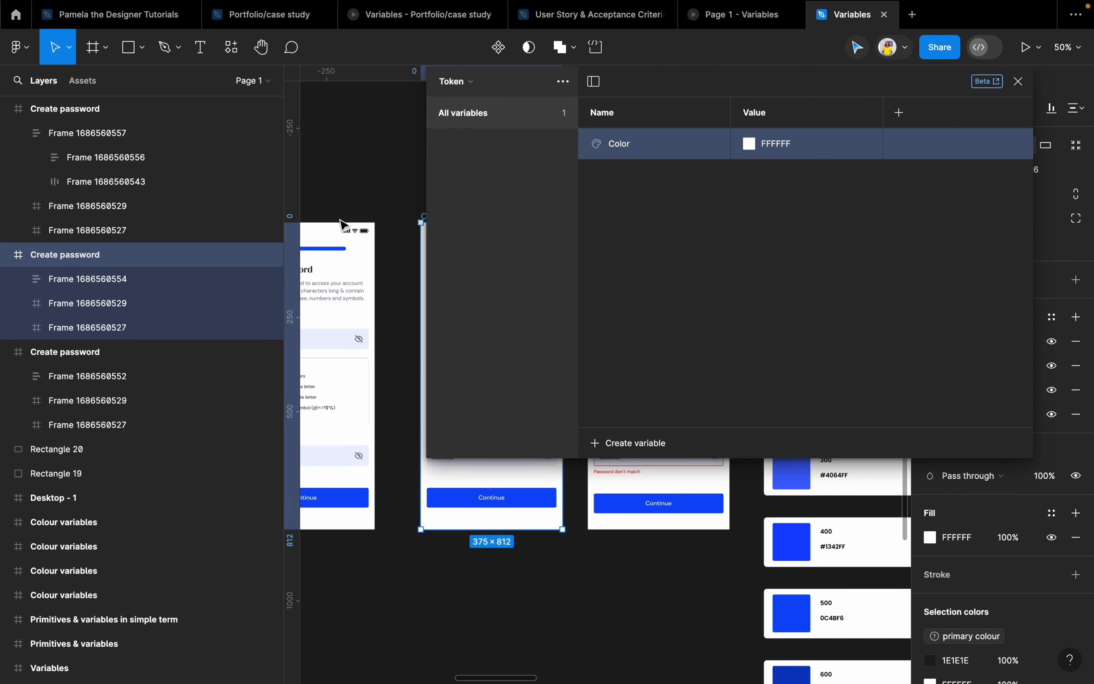
Rename the new color variable in the Token collection as Primary background colour
double_click(637, 147)
type("Primary background c")
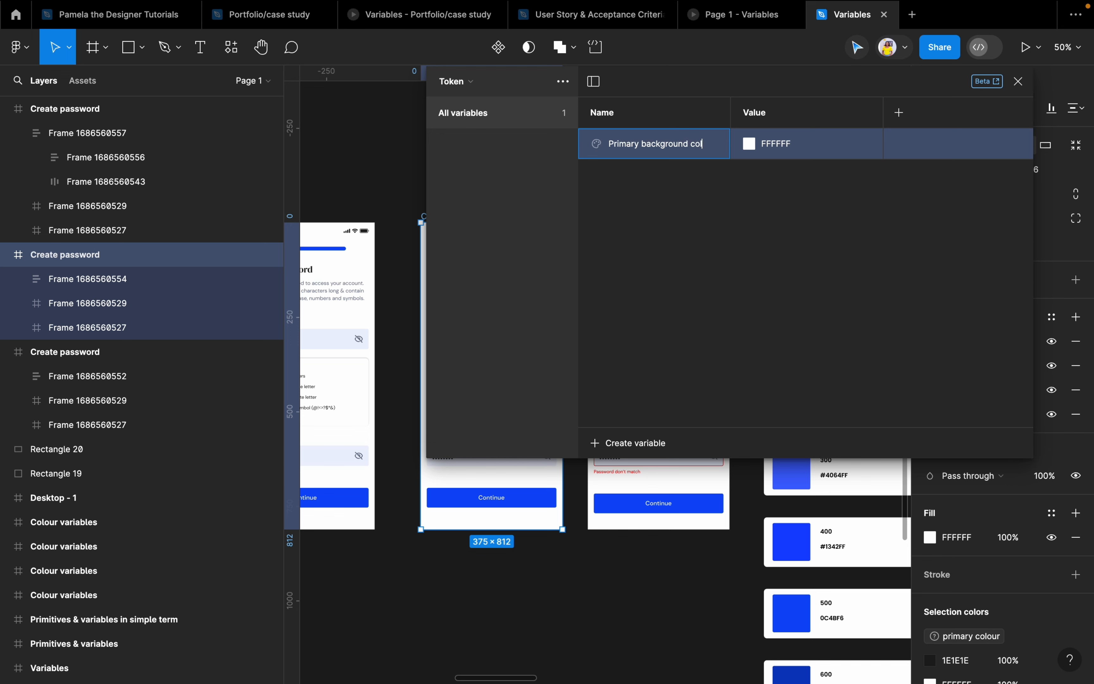
key("BackSpace")
key("Return")
Alias the Primary background colour token to the primitive Colour/Whites/W50, checking it against the WHITE FAMILY swatches
left_click_drag(725, 90, 446, 126)
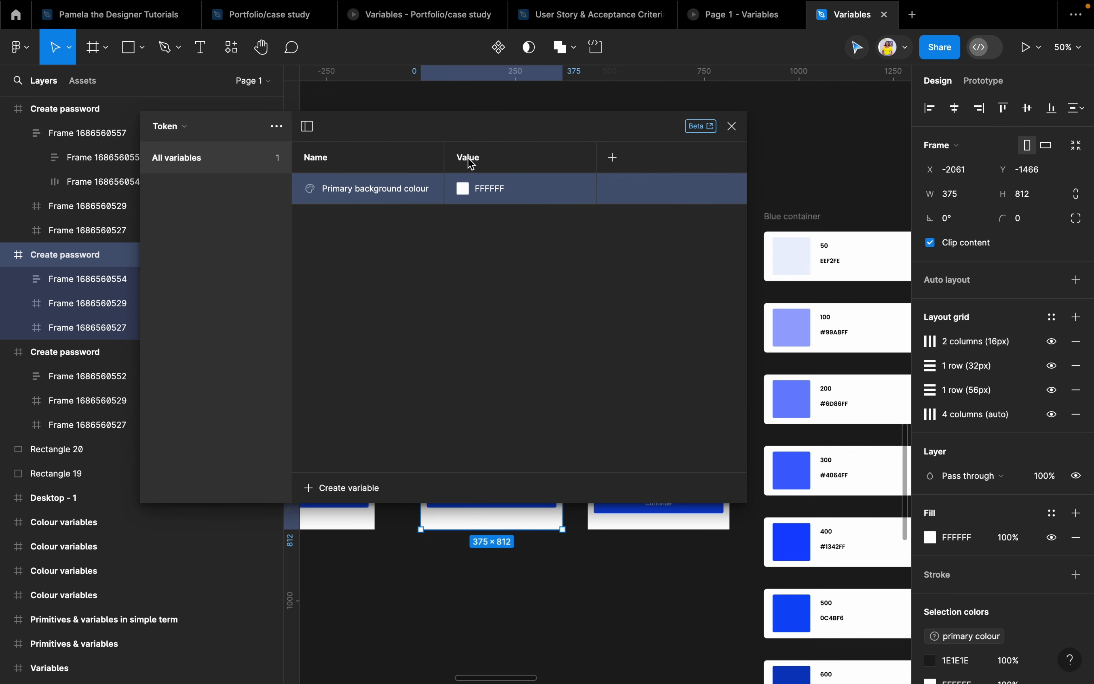
right_click(508, 186)
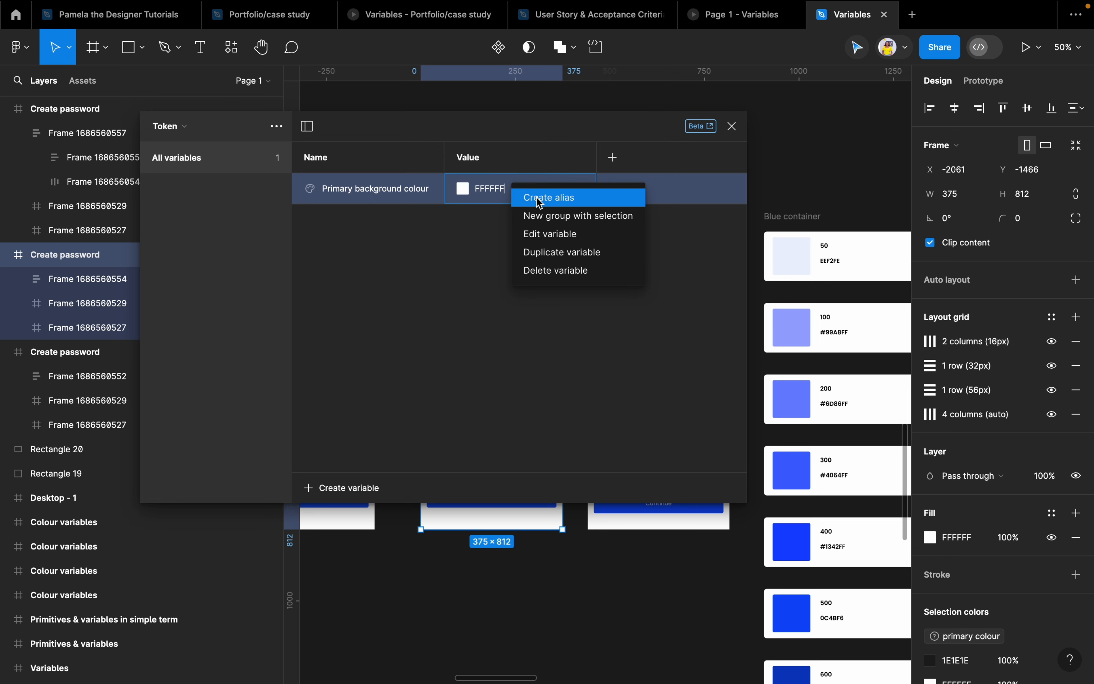
left_click(539, 199)
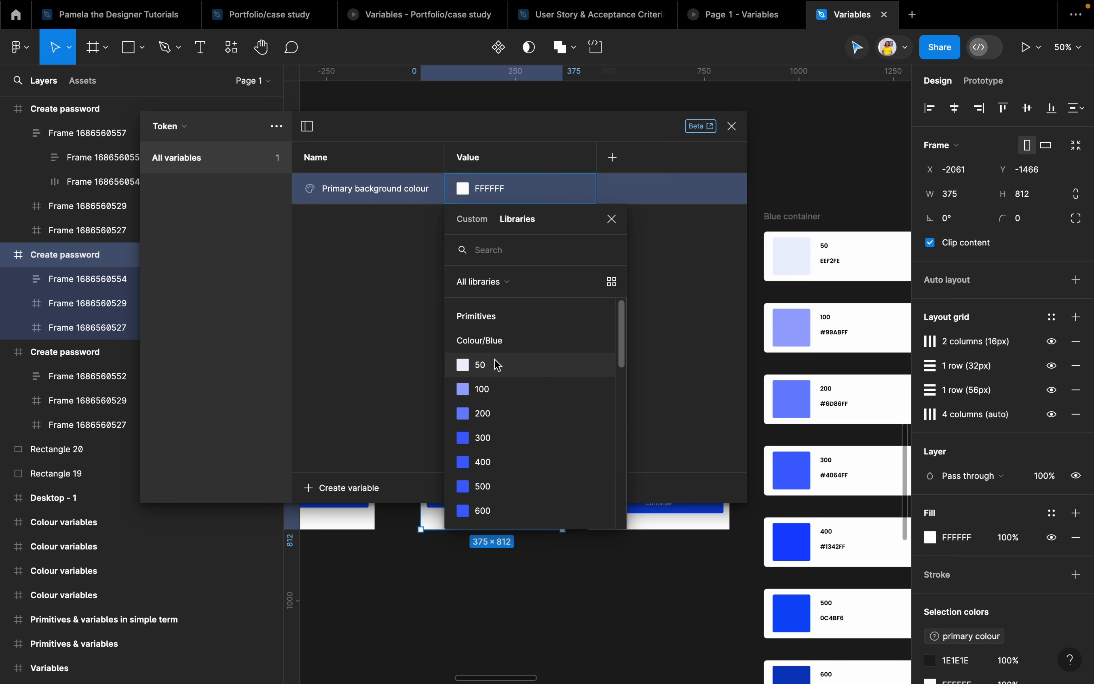
left_click_drag(519, 133, 495, 131)
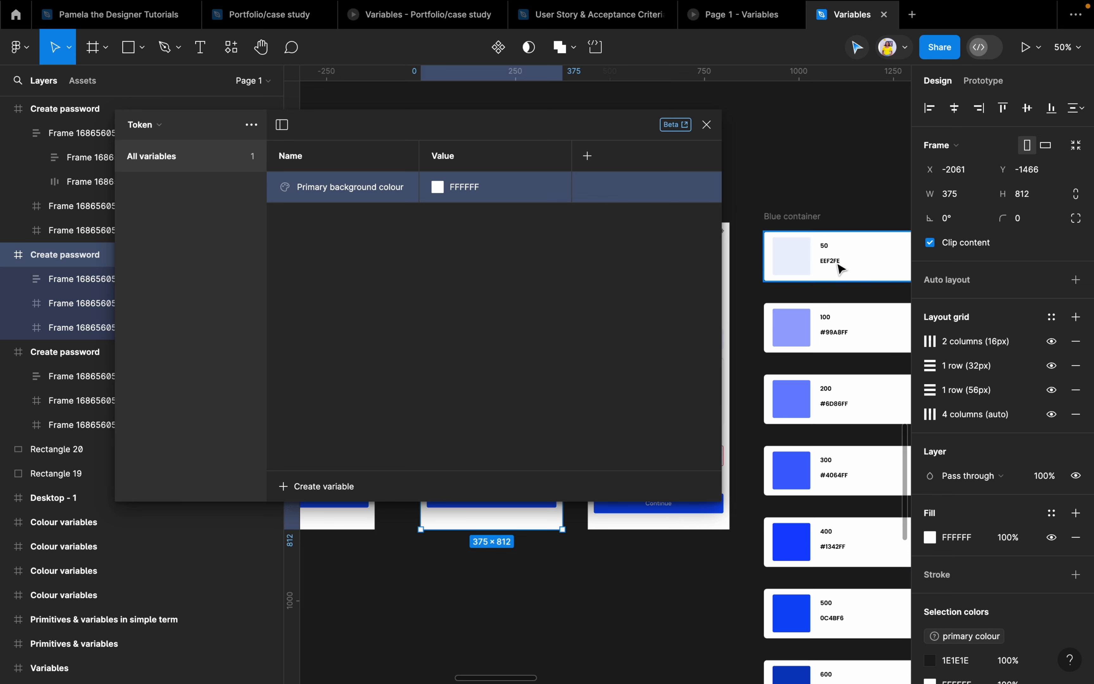
scroll(837, 269, "down", 8)
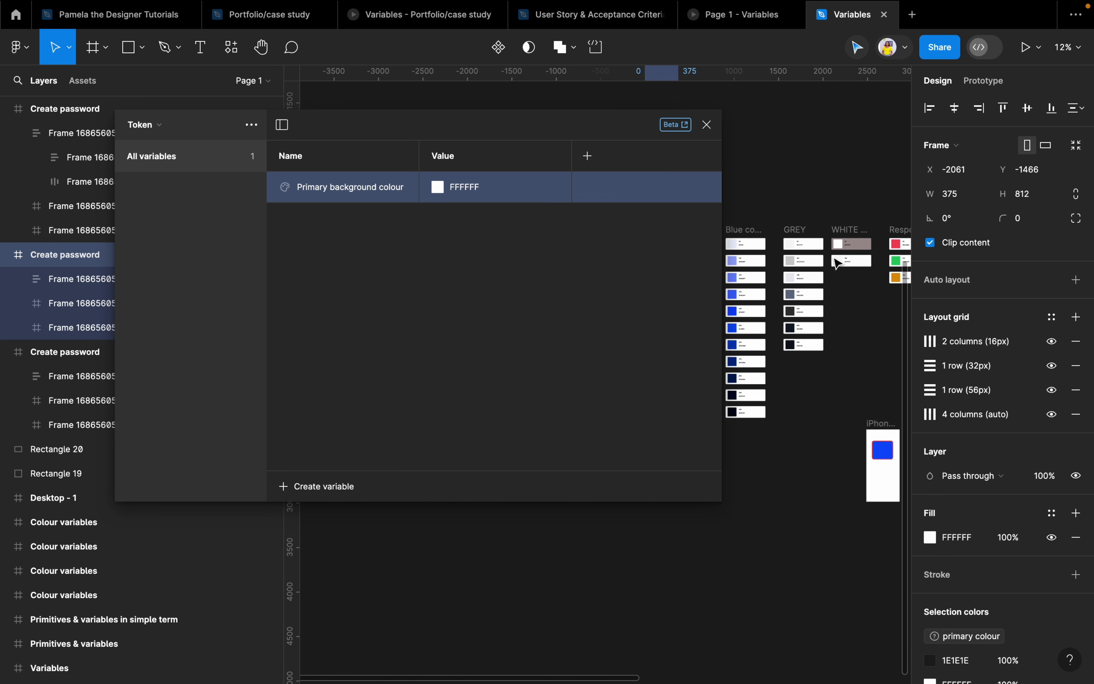
scroll(838, 265, "up", 3)
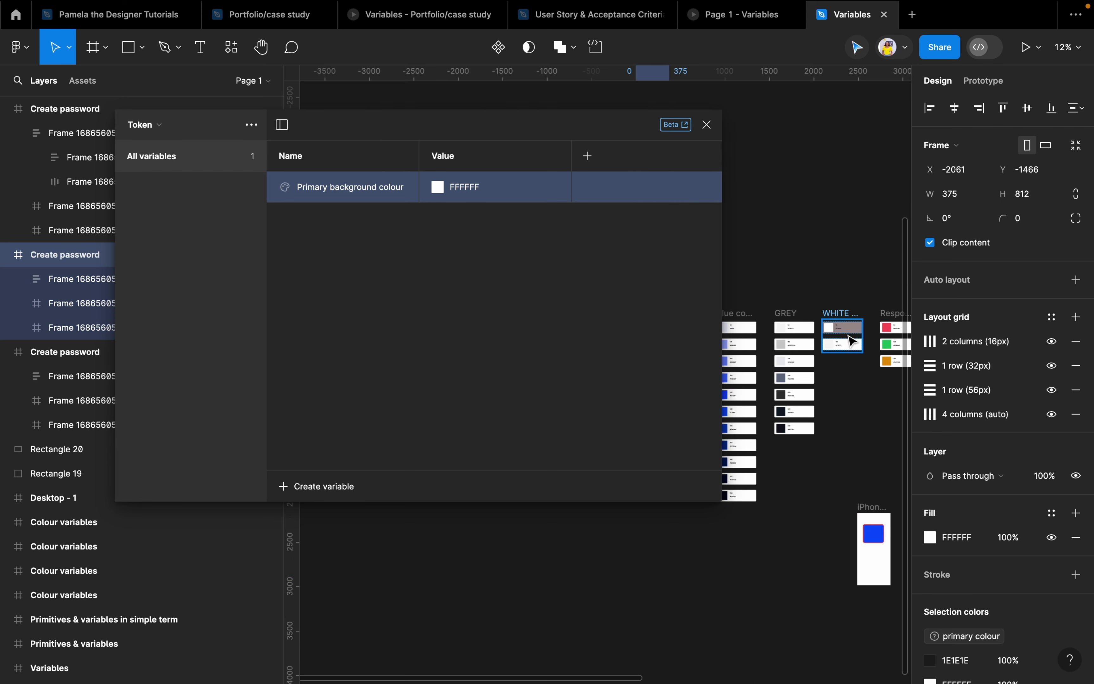
scroll(852, 340, "up", 5)
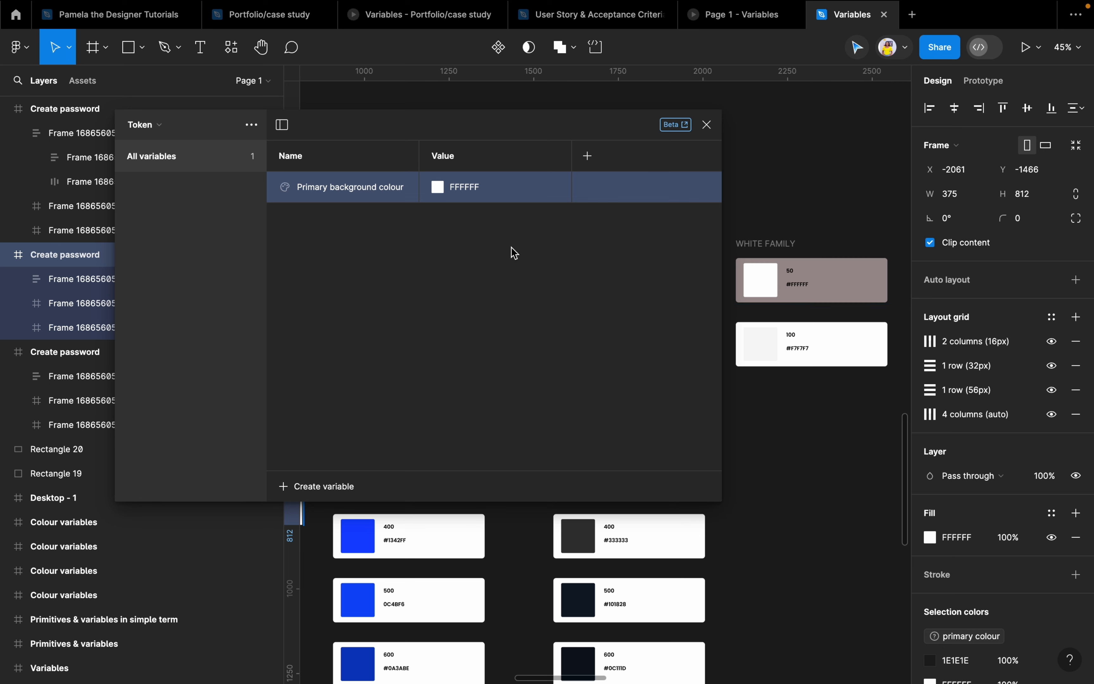
right_click(468, 189)
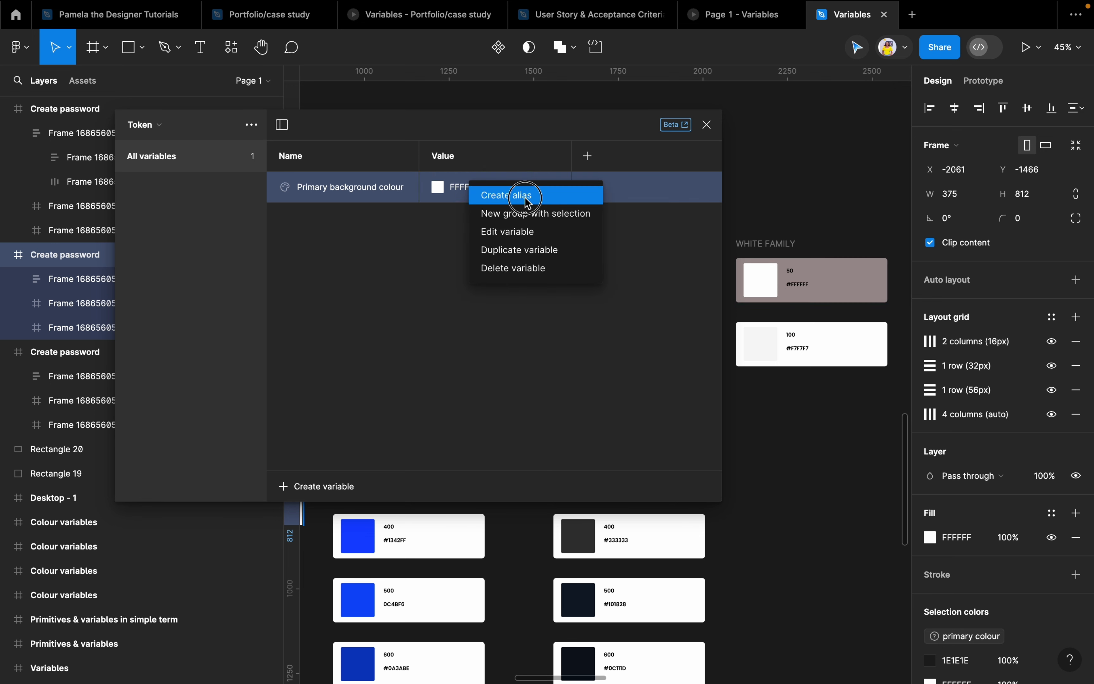
left_click(524, 197)
scroll(484, 422, "down", 10)
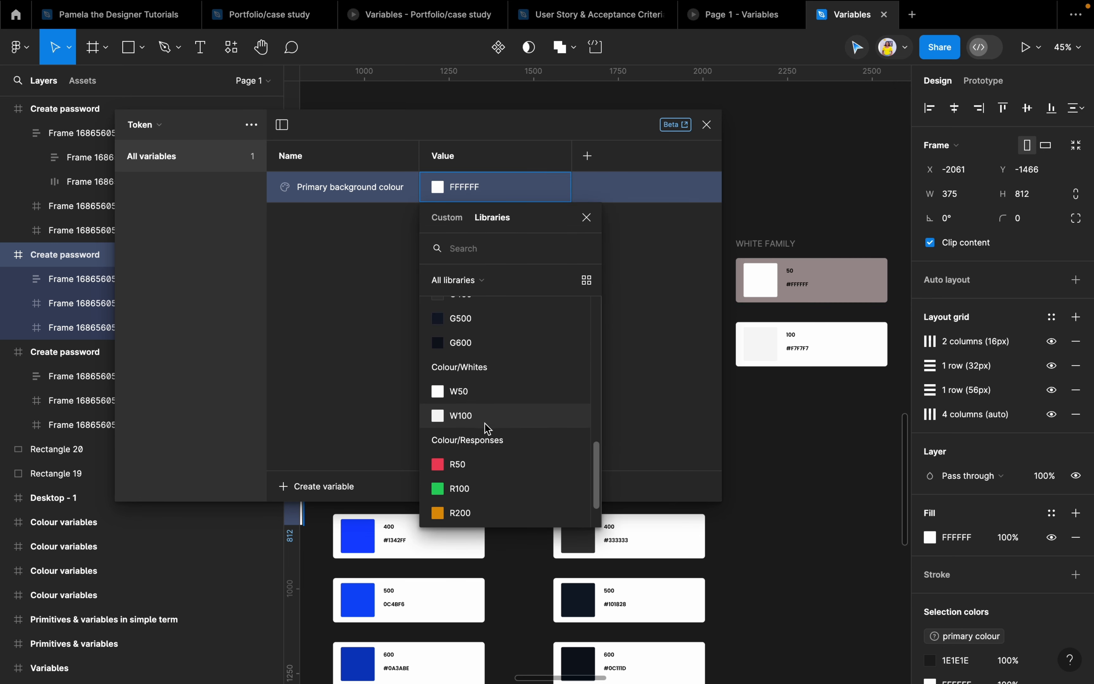
left_click(467, 390)
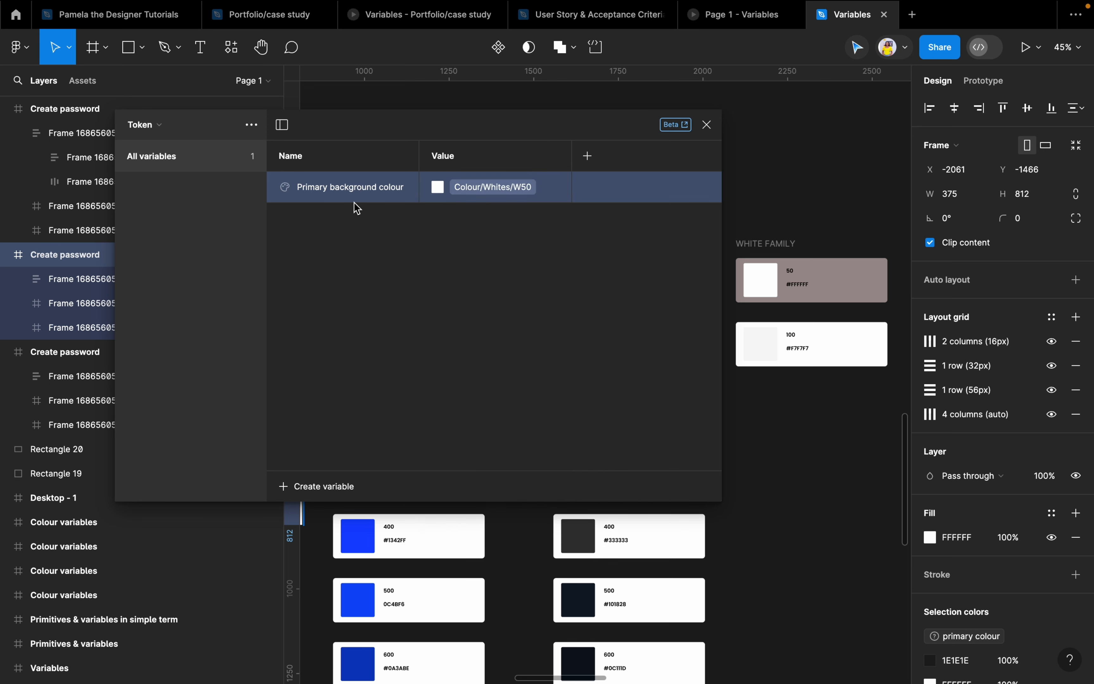
Add a second color variable to the Token collection and name it Text header
left_click_drag(498, 130, 785, 118)
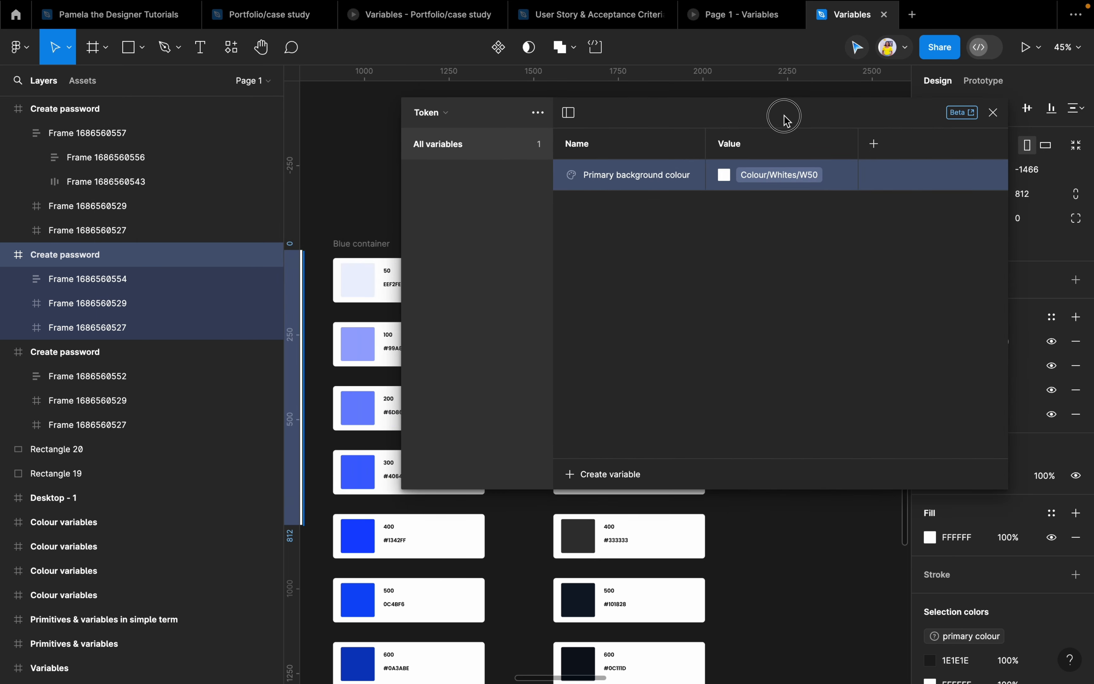
scroll(344, 208, "left", 5)
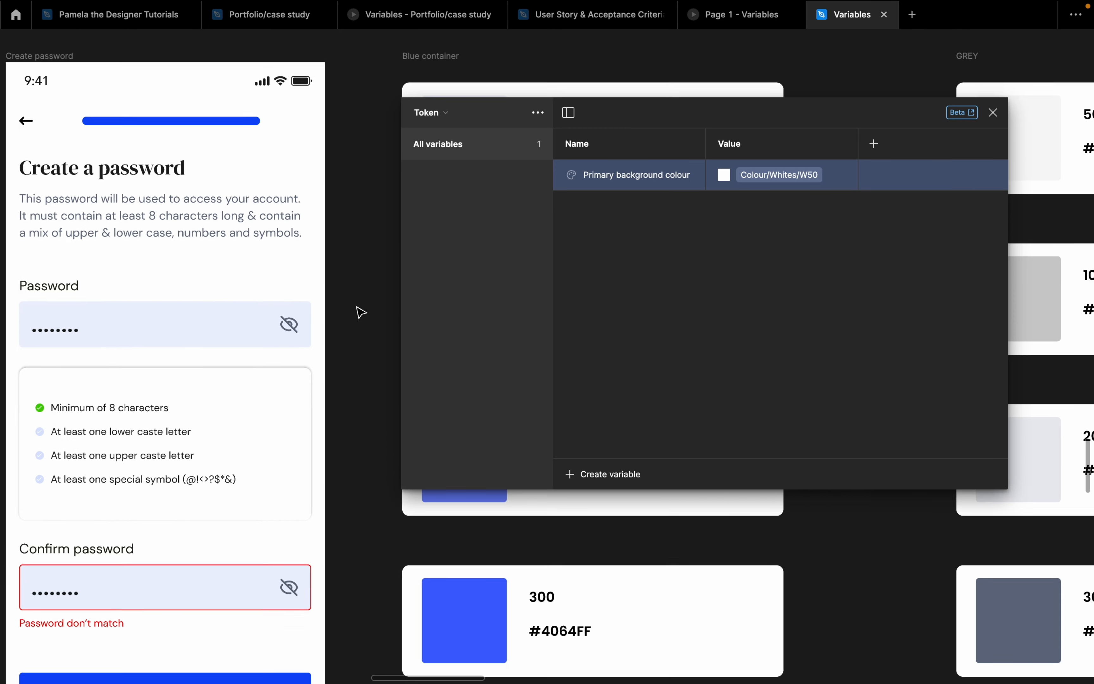
scroll(352, 306, "down", 1)
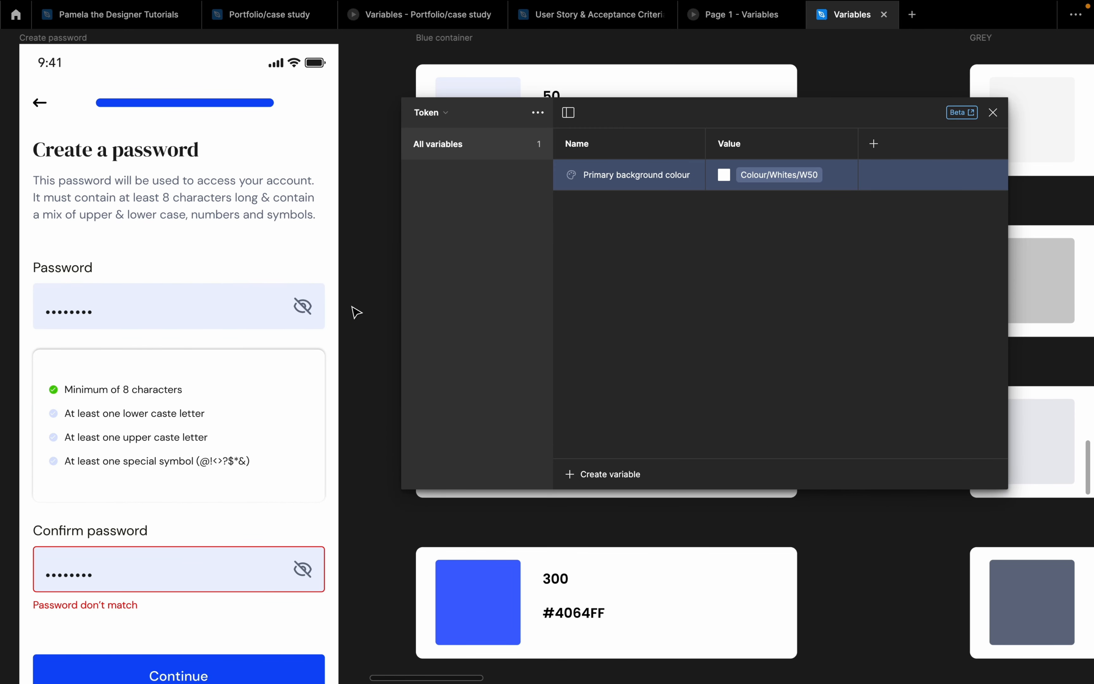
scroll(198, 237, "down", 1)
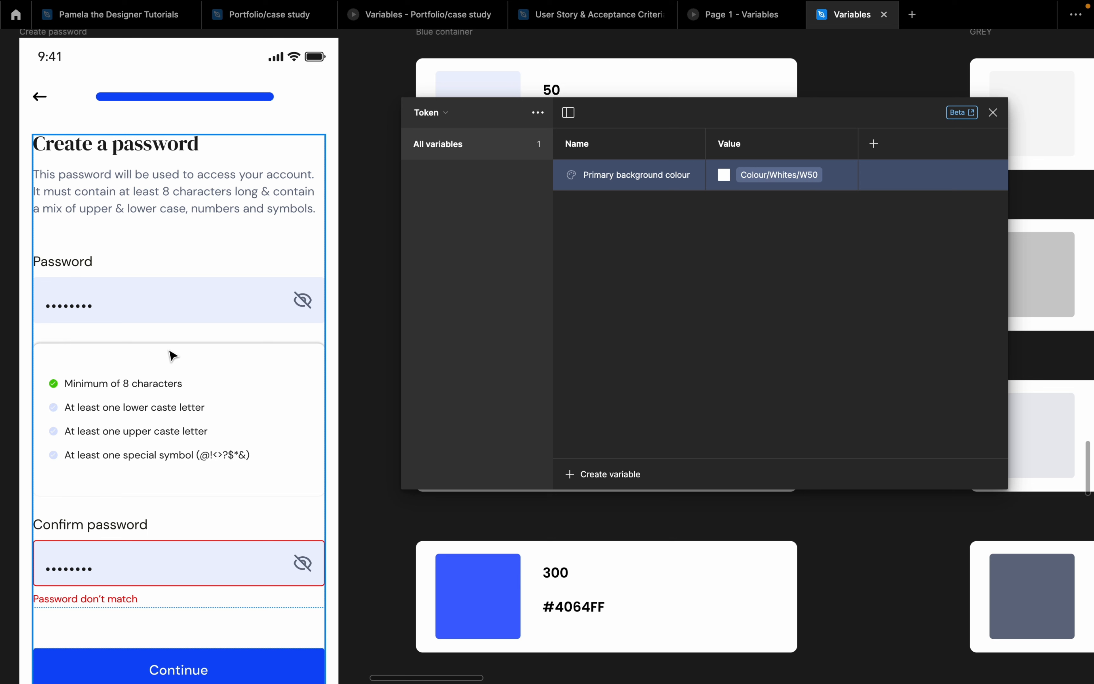
left_click(604, 478)
left_click(596, 504)
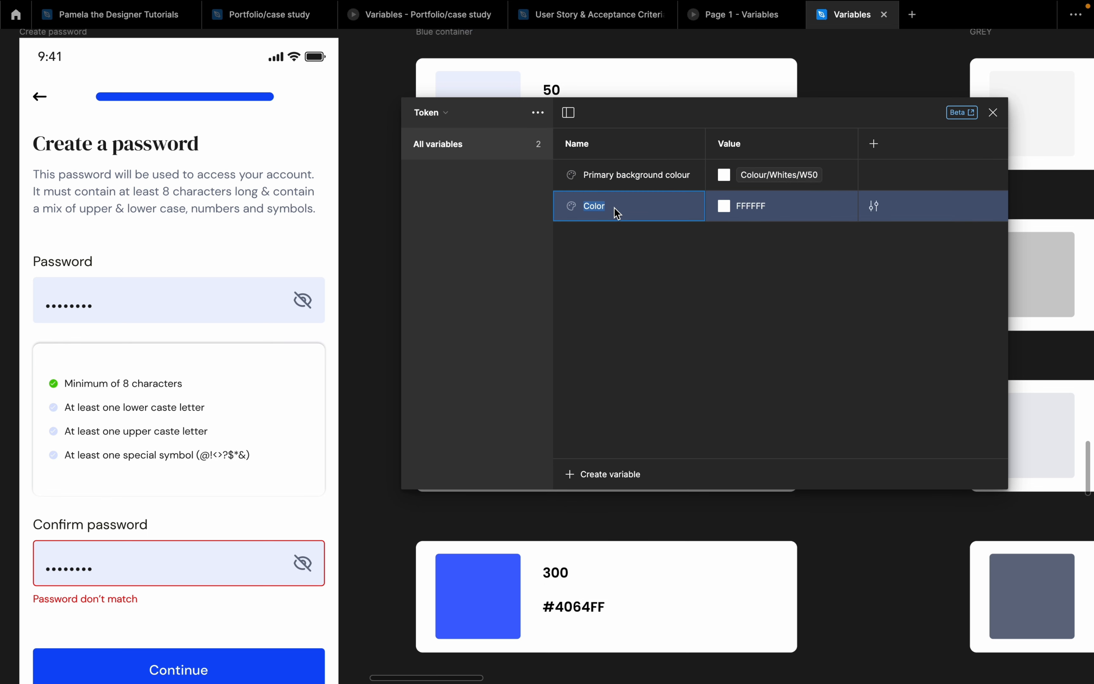
type("Text header")
Alias the Text header token to the primitive Colour/Gray/G500, consulting the GREY swatches for the matching shade
right_click(827, 209)
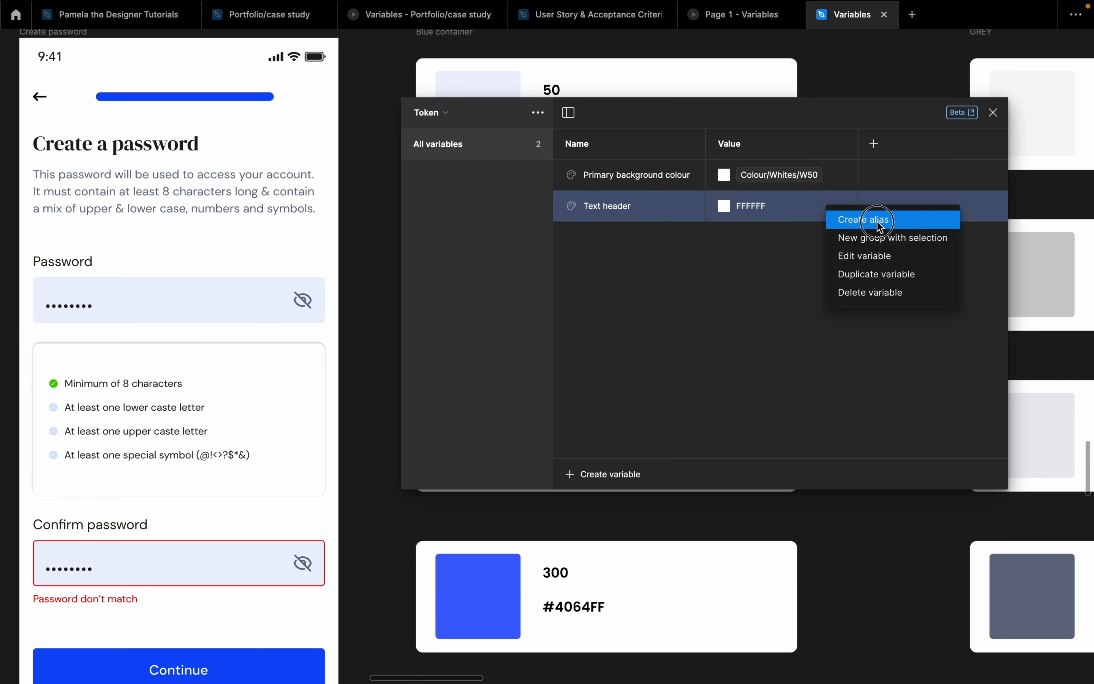
left_click(879, 222)
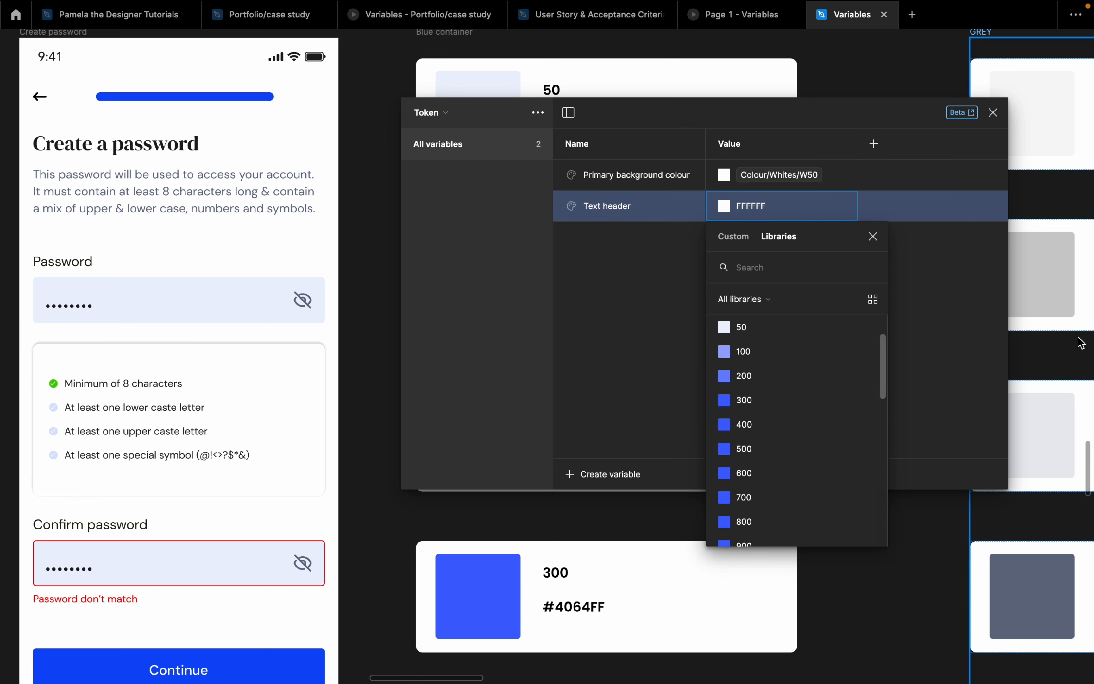
scroll(1080, 342, "down", 10)
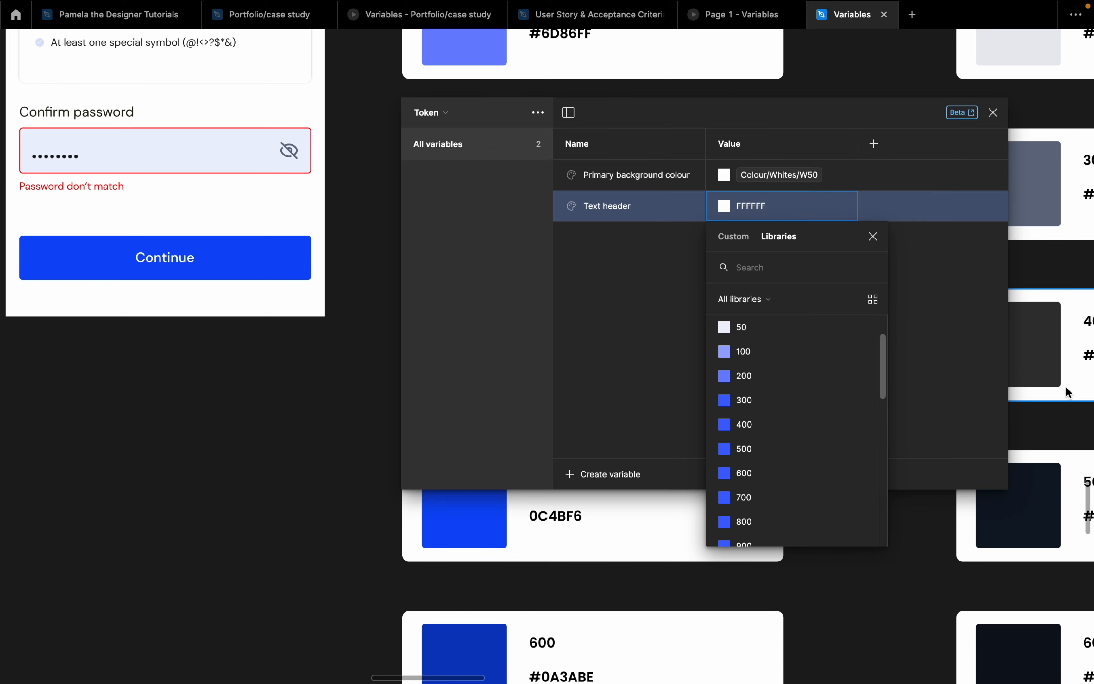
scroll(1068, 391, "right", 8)
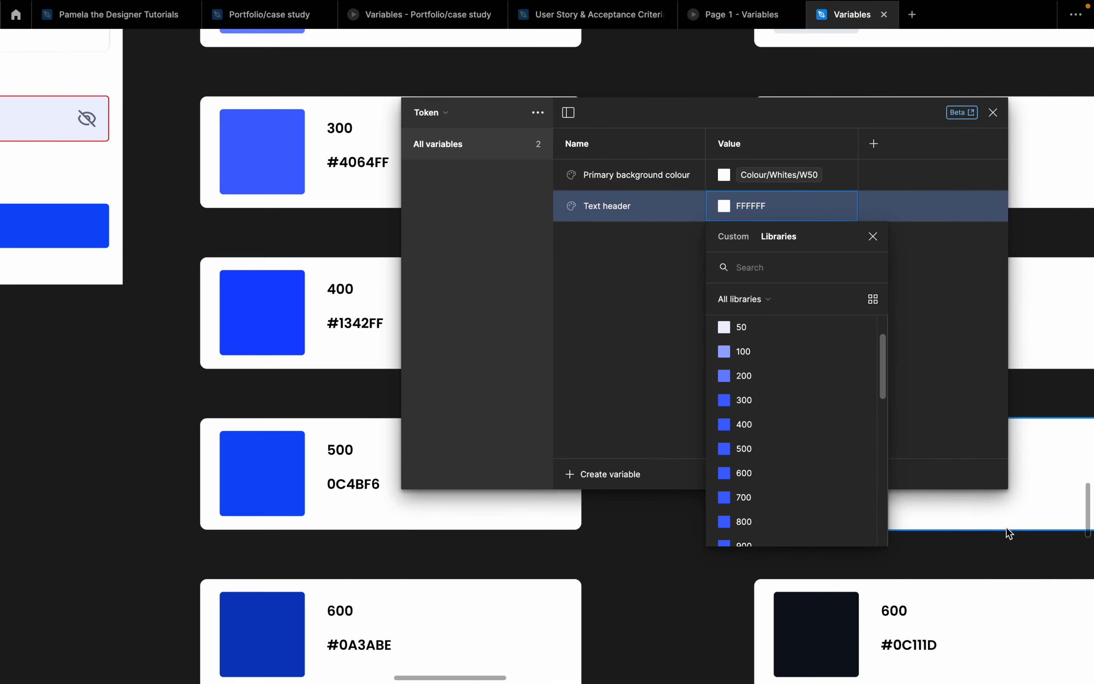
scroll(1009, 533, "left", 5)
scroll(1058, 489, "down", 4)
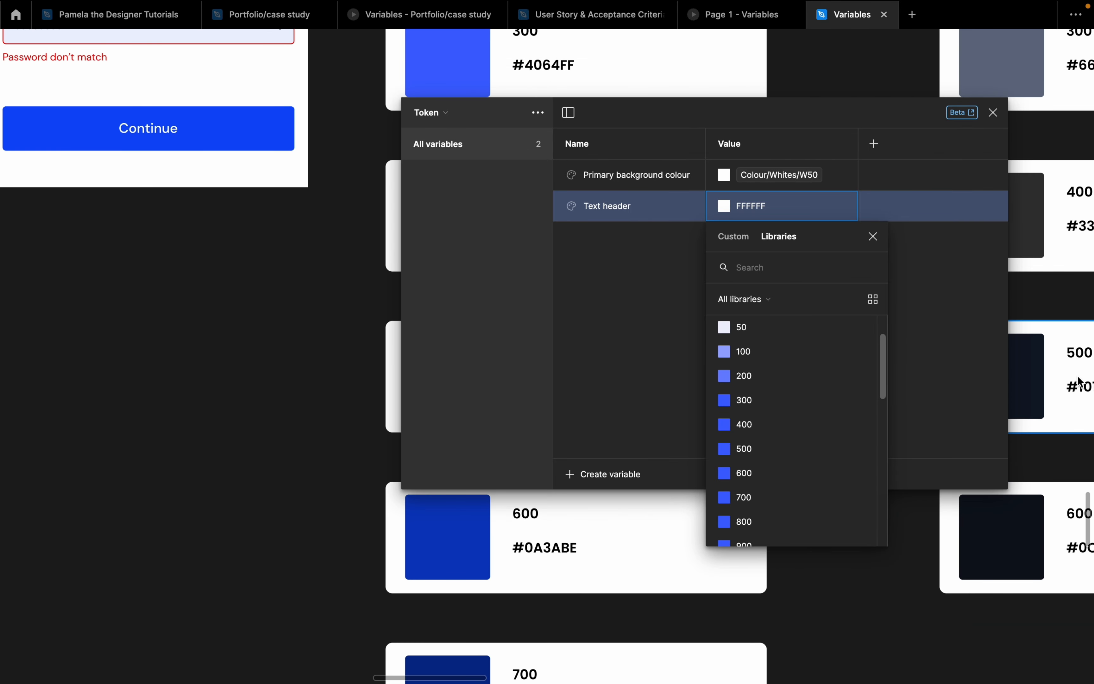
scroll(1078, 380, "up", 2)
scroll(767, 422, "down", 4)
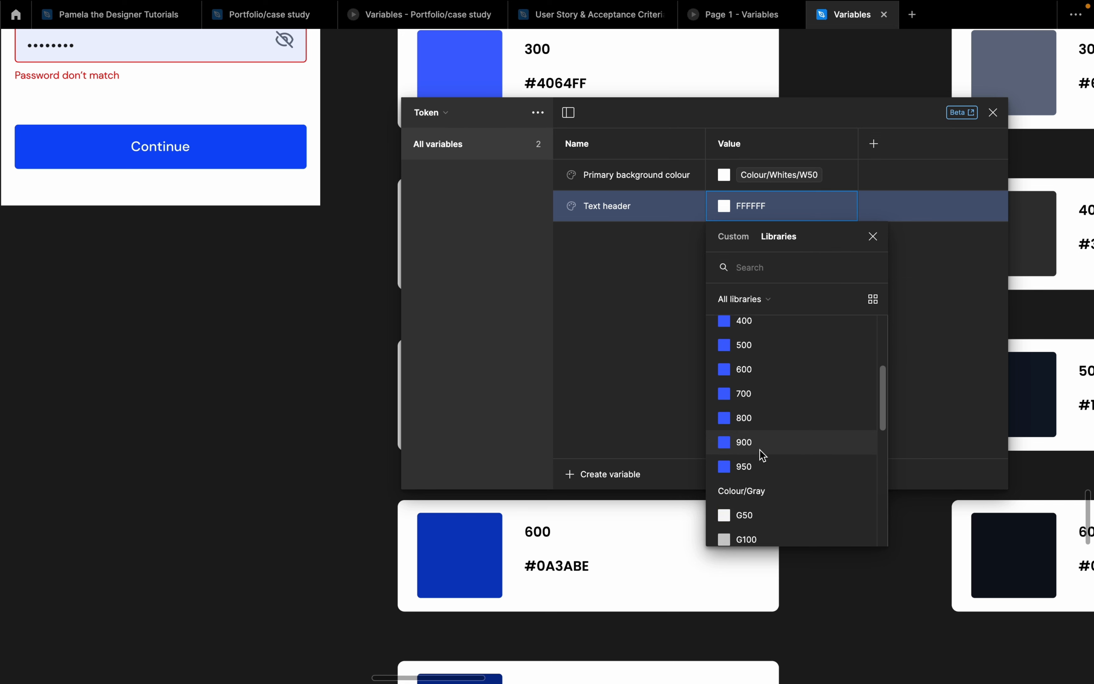
scroll(764, 455, "down", 5)
scroll(752, 403, "up", 4)
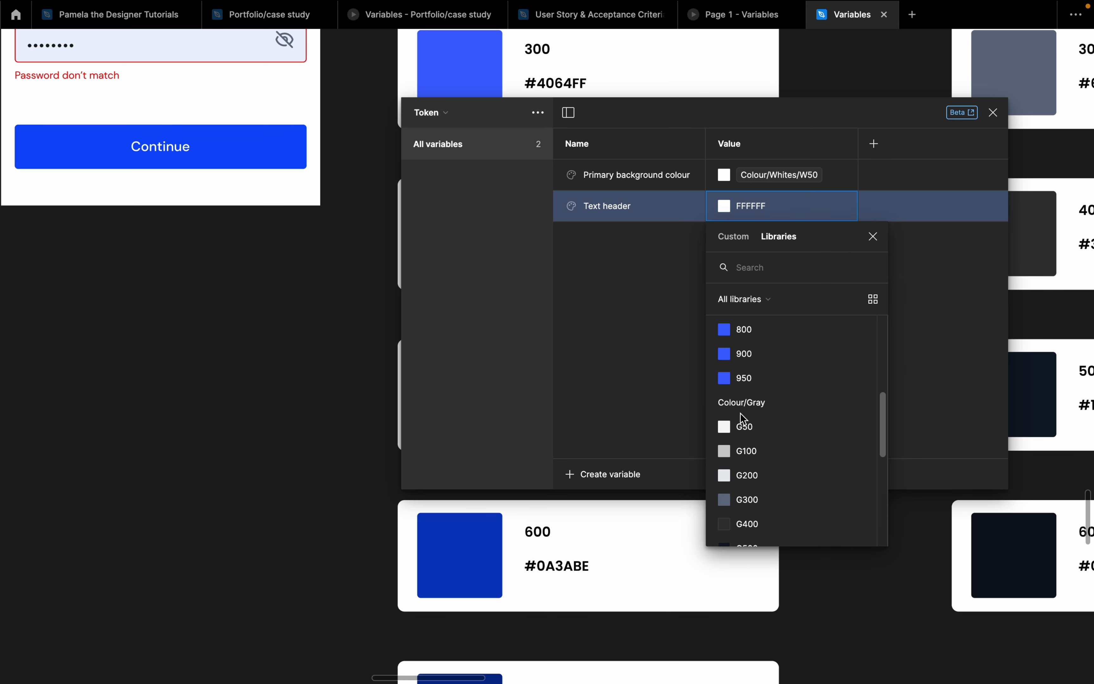
scroll(764, 496, "down", 2)
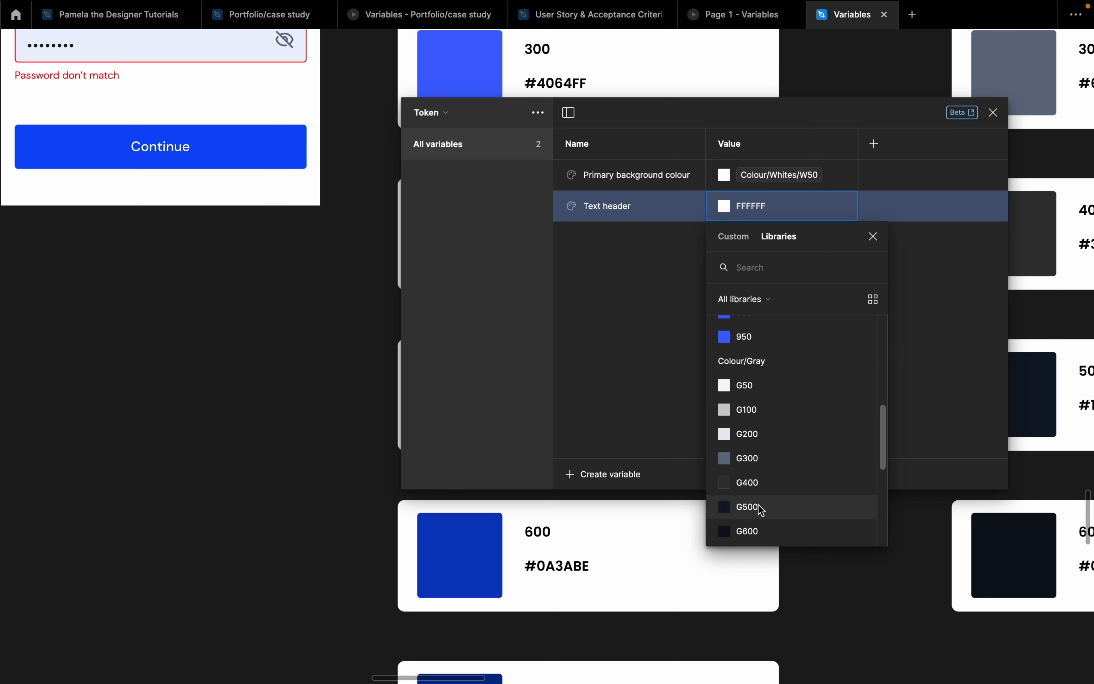
left_click(760, 508)
Add a third color variable to the Token collection and name it Paragraph 1
scroll(206, 208, "up", 8)
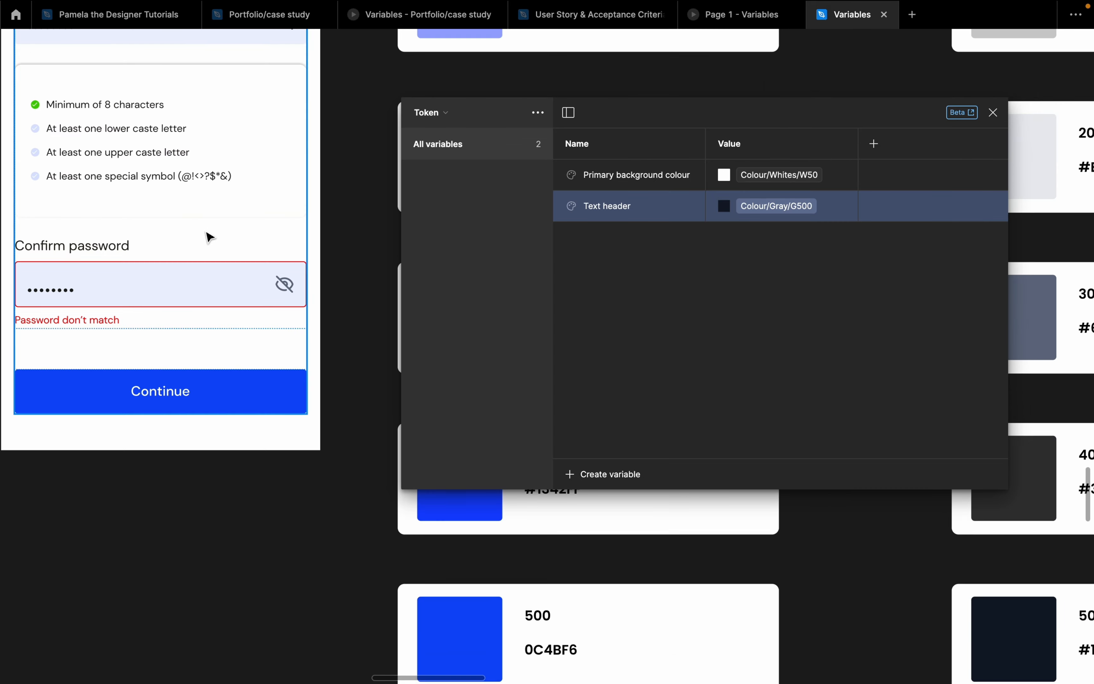
scroll(216, 249, "up", 1)
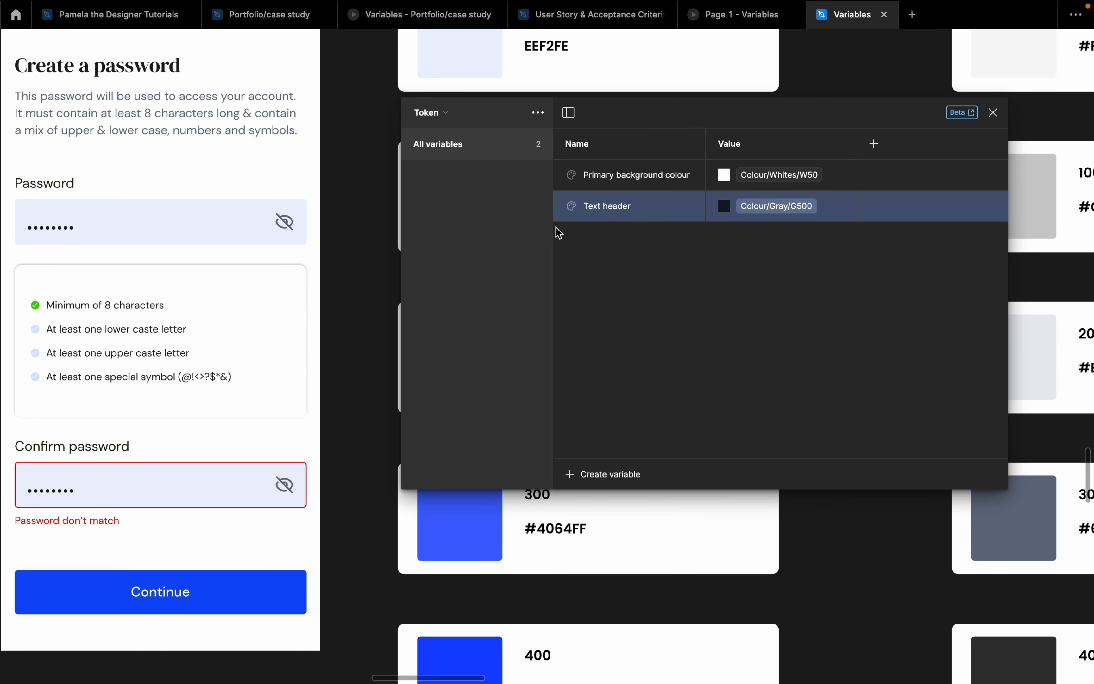
left_click(626, 474)
left_click(617, 501)
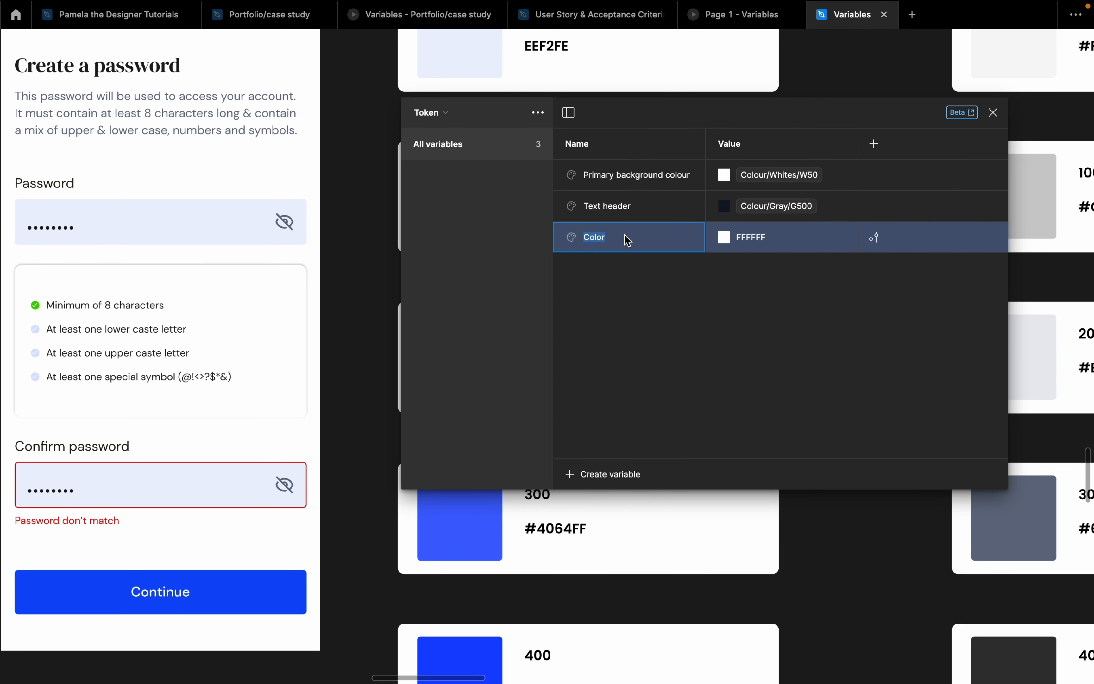
type("Paragraph 1")
key("Return")
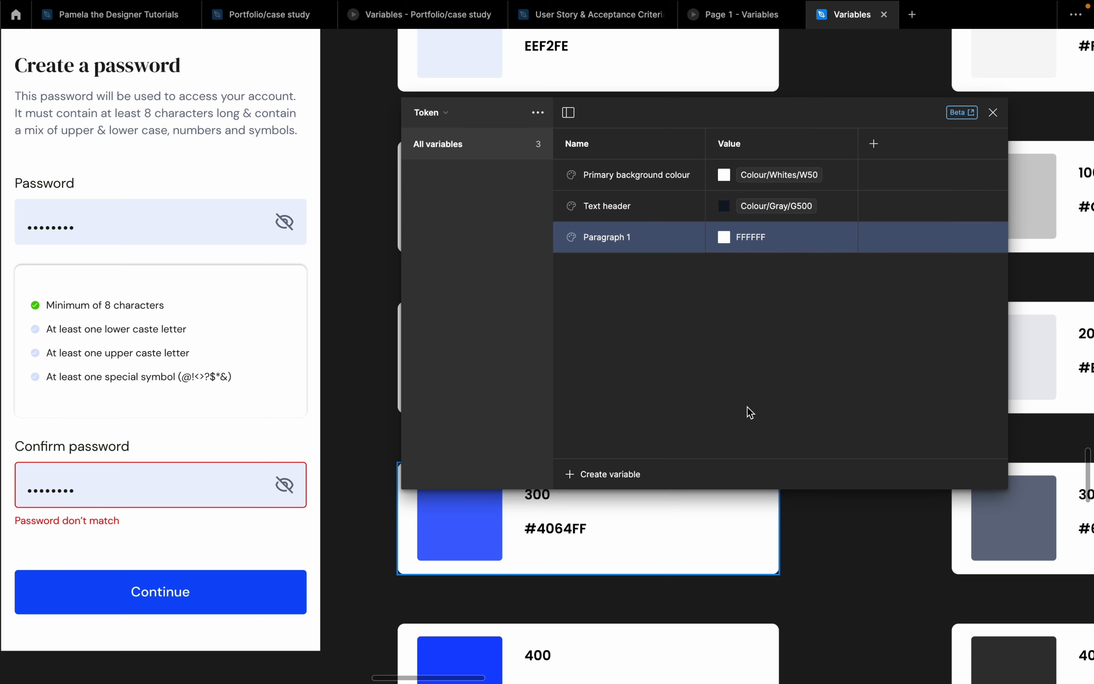
Alias the Paragraph 1 token to the primitive Colour/Gray/G300, comparing the screen's body text with the GREY swatches
scroll(378, 118, "down", 1)
scroll(370, 115, "up", 3)
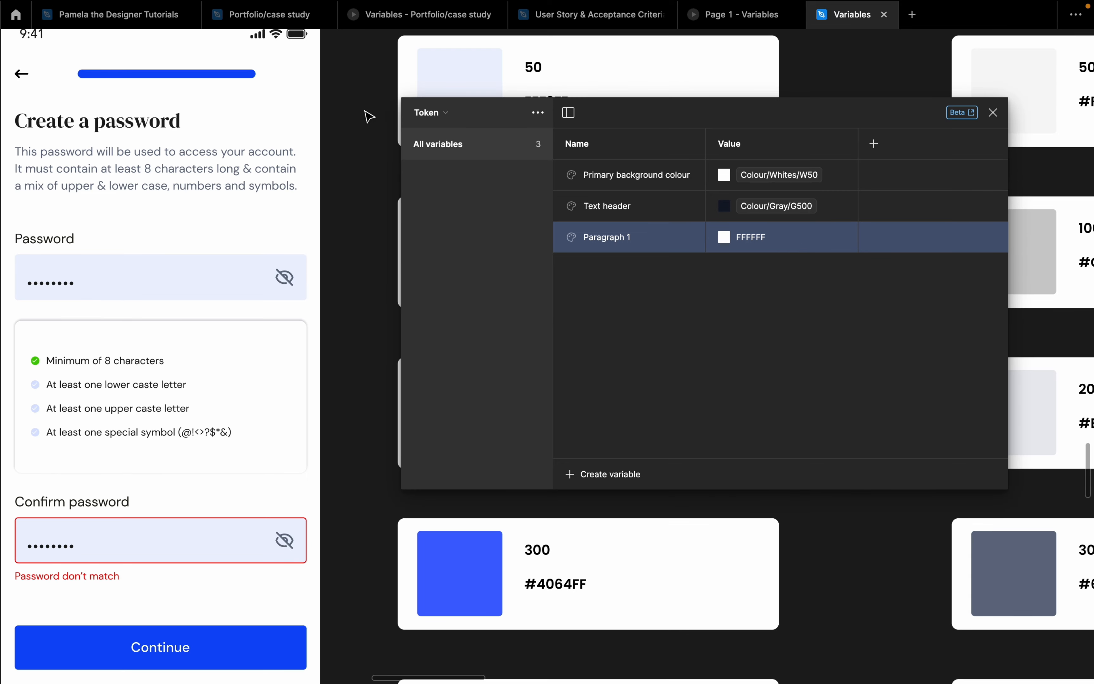
scroll(369, 117, "down", 5)
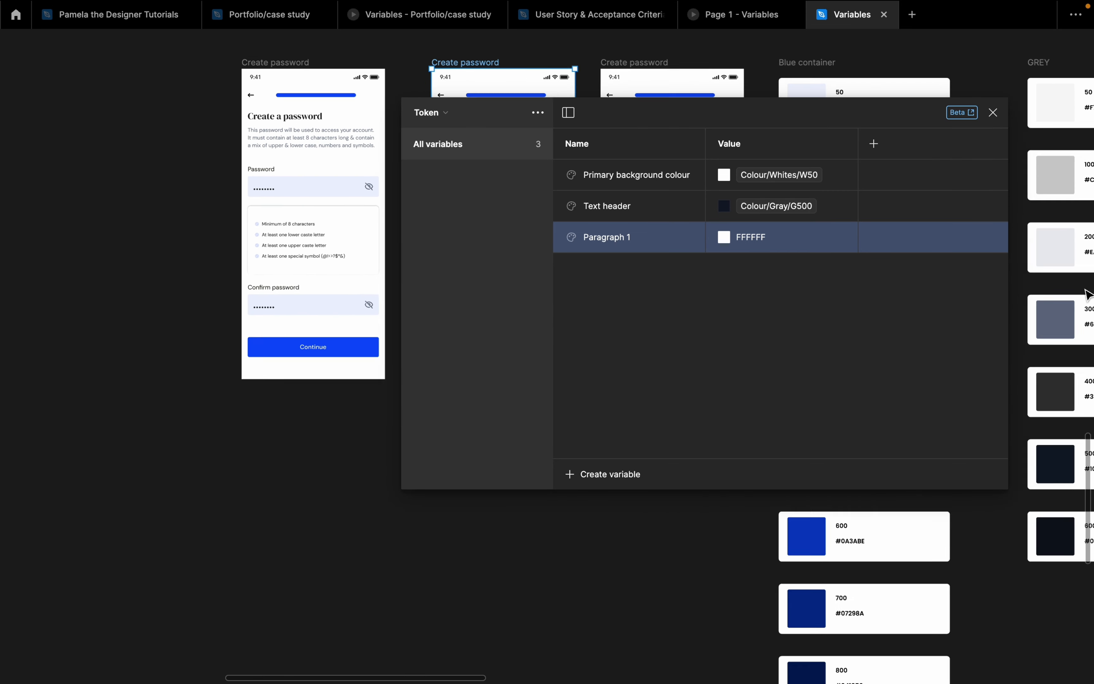
scroll(1088, 294, "down", 1)
scroll(1088, 294, "right", 2)
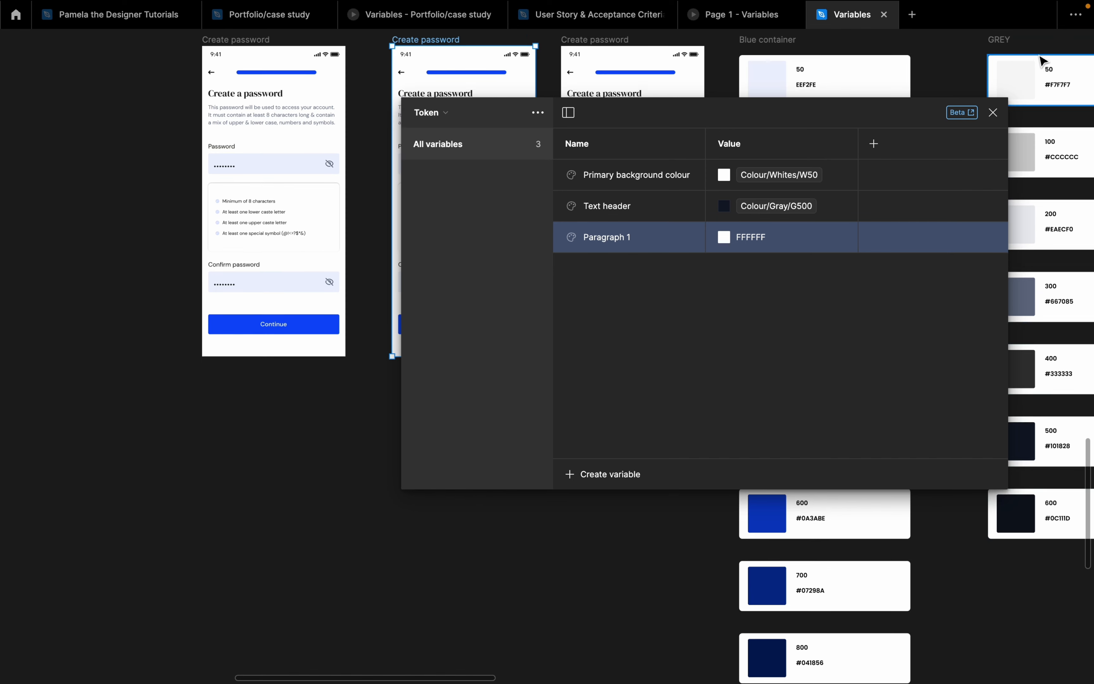
scroll(1055, 285, "up", 1)
scroll(1055, 285, "left", 1)
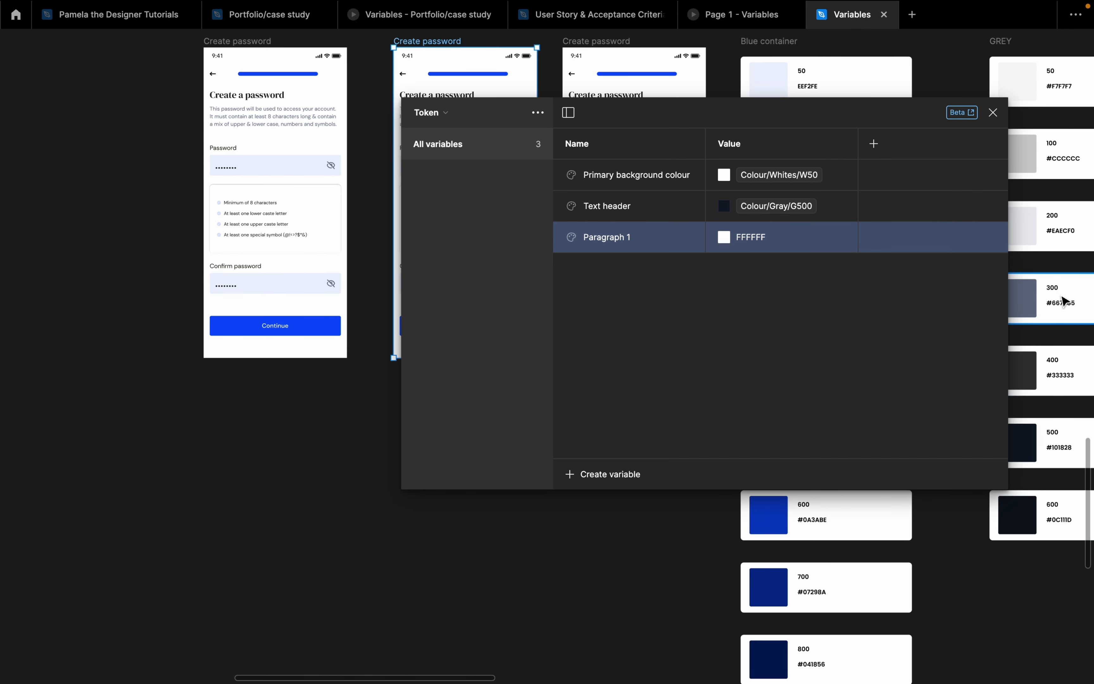
scroll(1061, 301, "down", 1)
scroll(1062, 300, "left", 1)
right_click(740, 239)
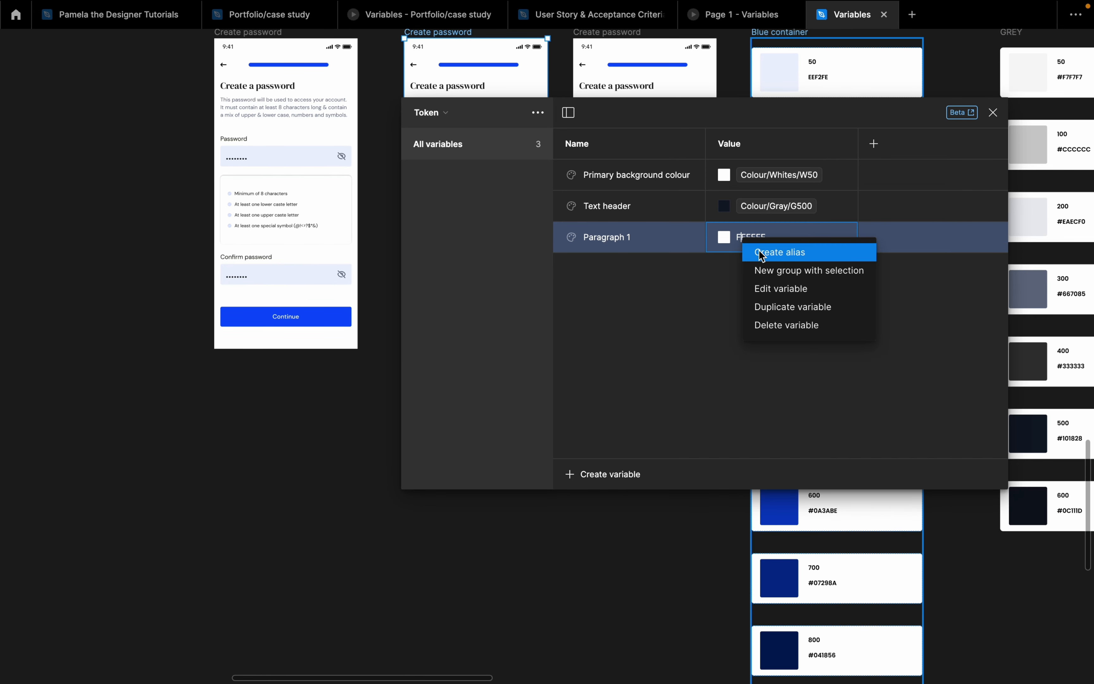
left_click(761, 255)
scroll(762, 486, "down", 5)
scroll(762, 491, "down", 1)
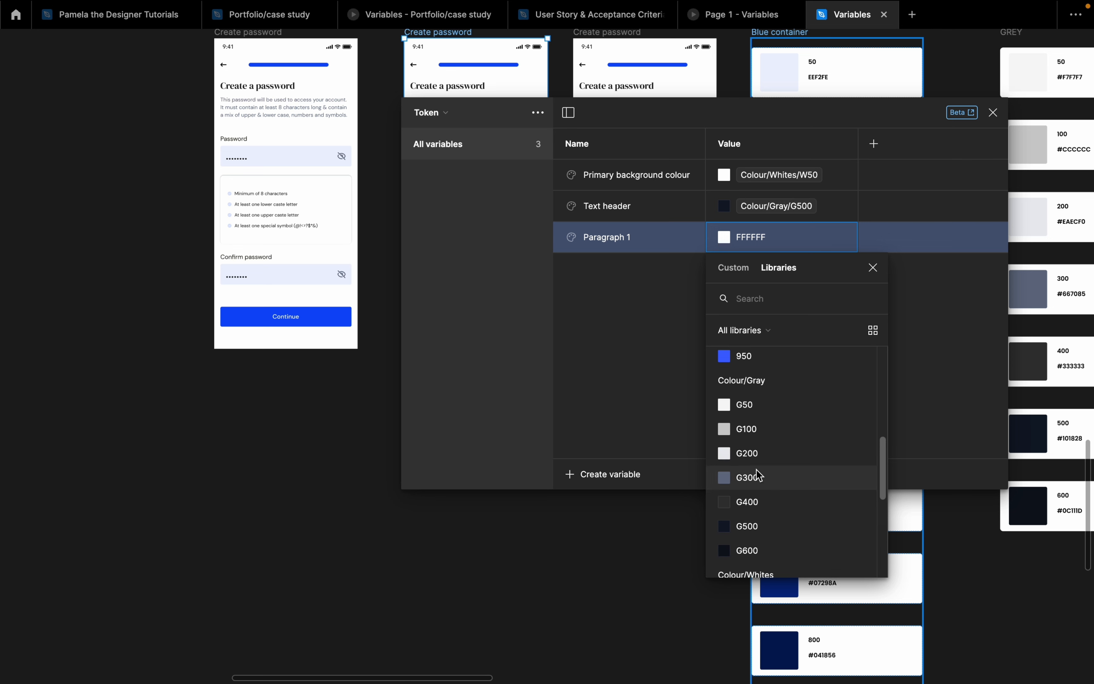
left_click(755, 471)
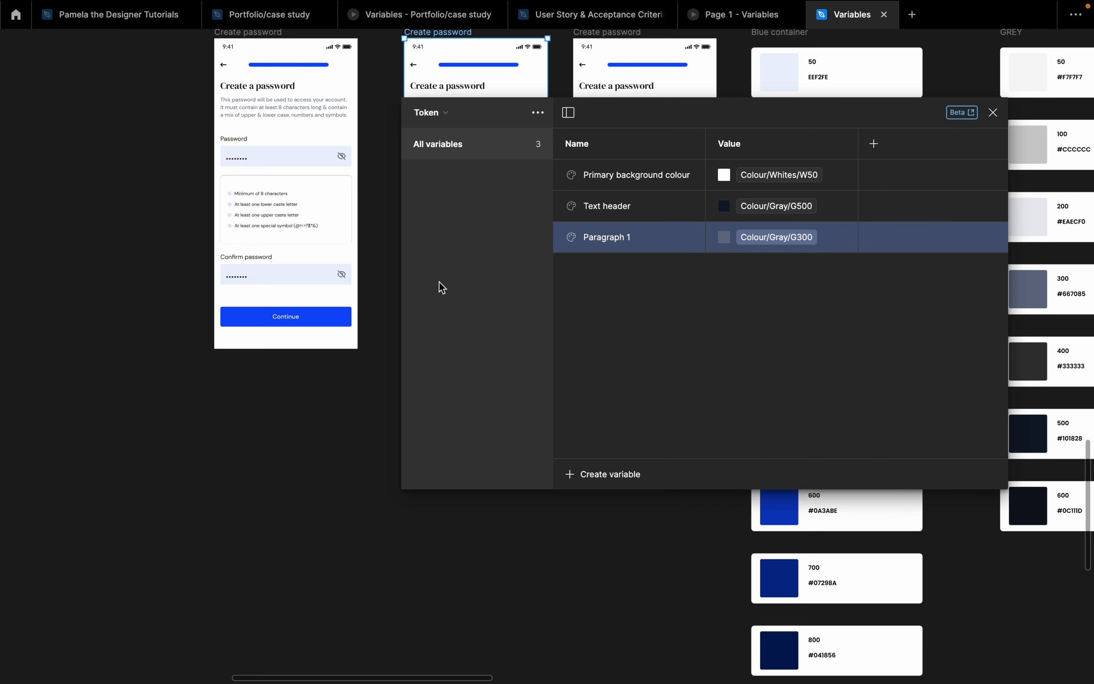
scroll(271, 195, "up", 2)
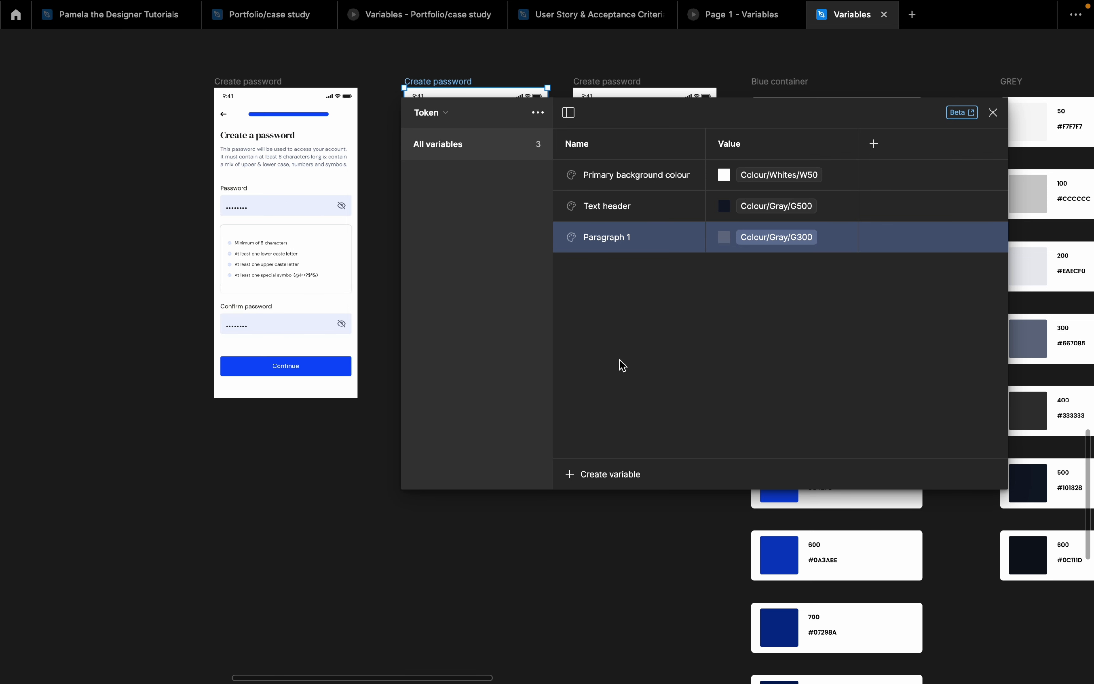
Add a fourth color variable to the Token collection and name it Input field
left_click(612, 472)
left_click(612, 501)
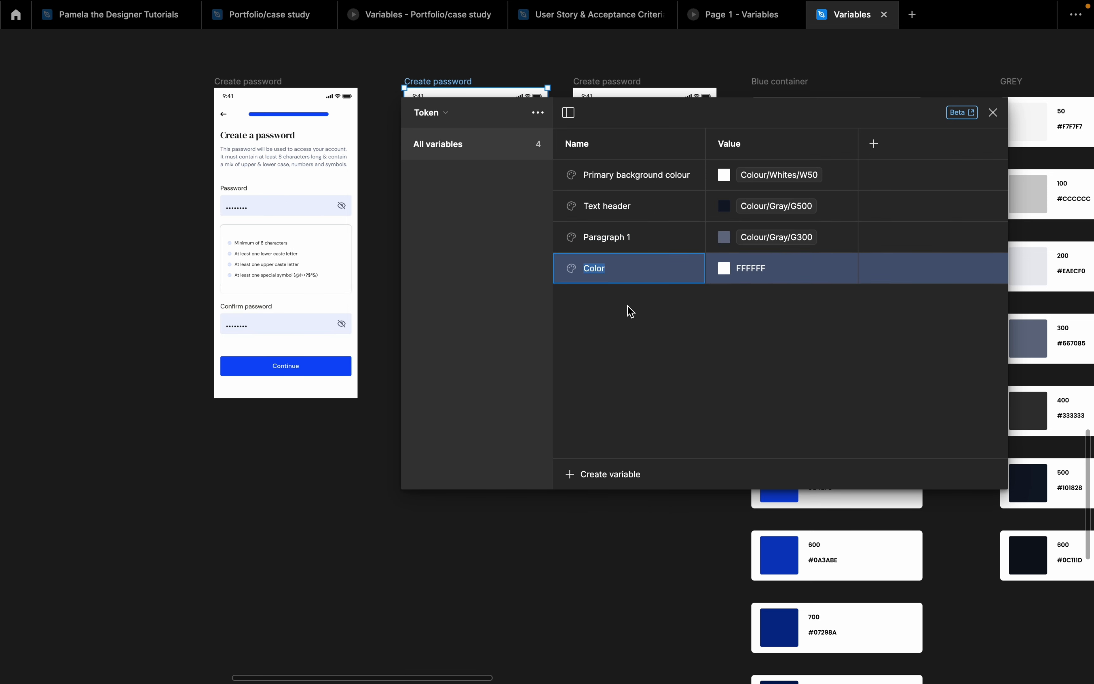
key("BackSpace")
Alias the Input field token to the primitive Colour/Blue/50, consulting the Blue container swatches for the matching shade
right_click(784, 270)
left_click(819, 276)
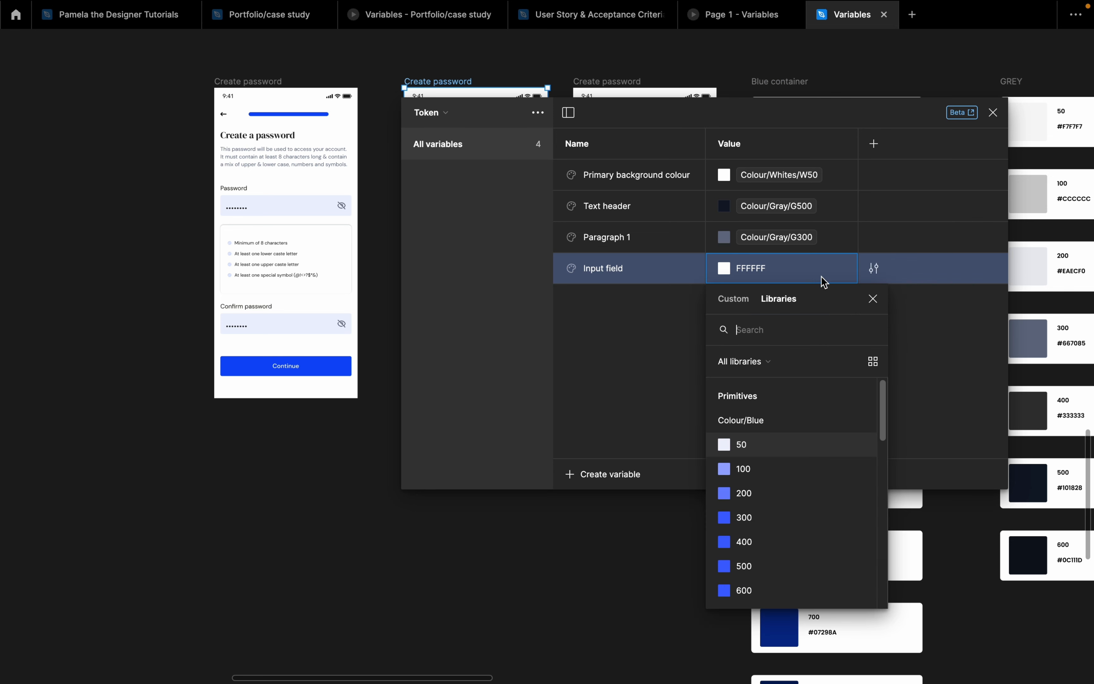
left_click_drag(793, 117, 559, 112)
left_click(822, 91)
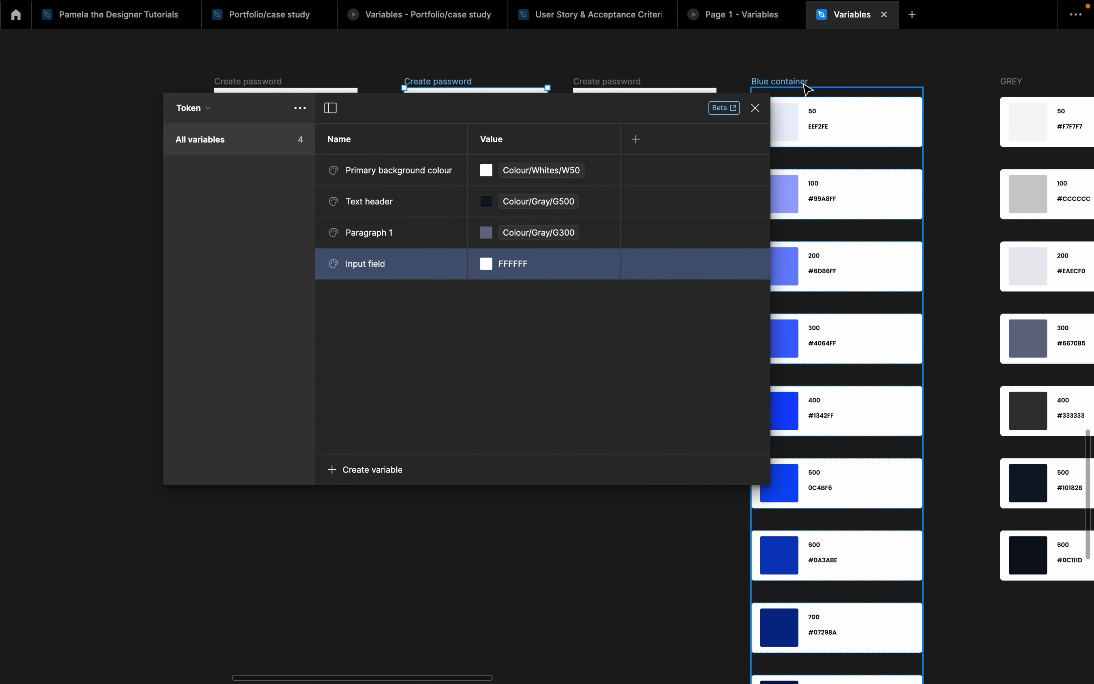
left_click(831, 115)
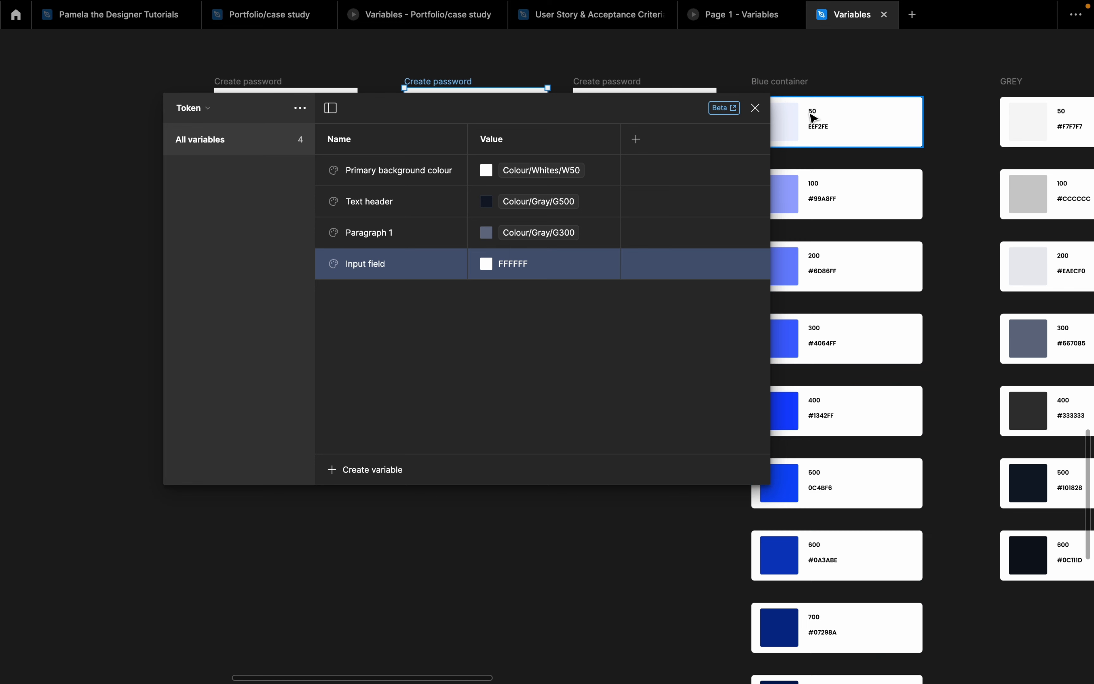
right_click(516, 273)
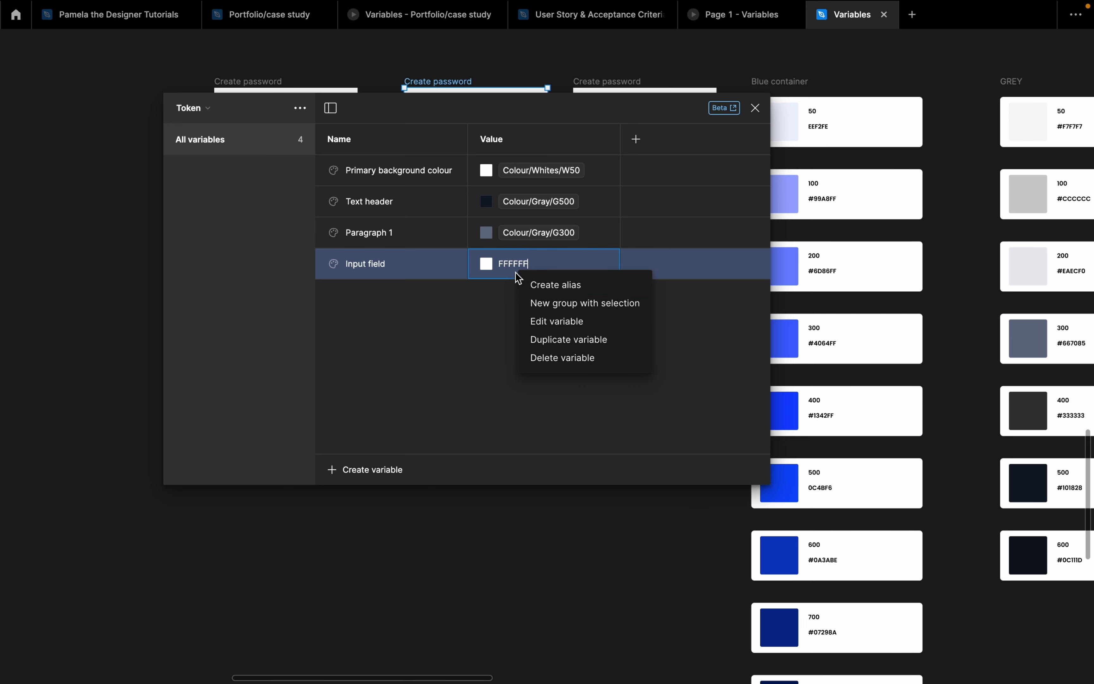
left_click(565, 283)
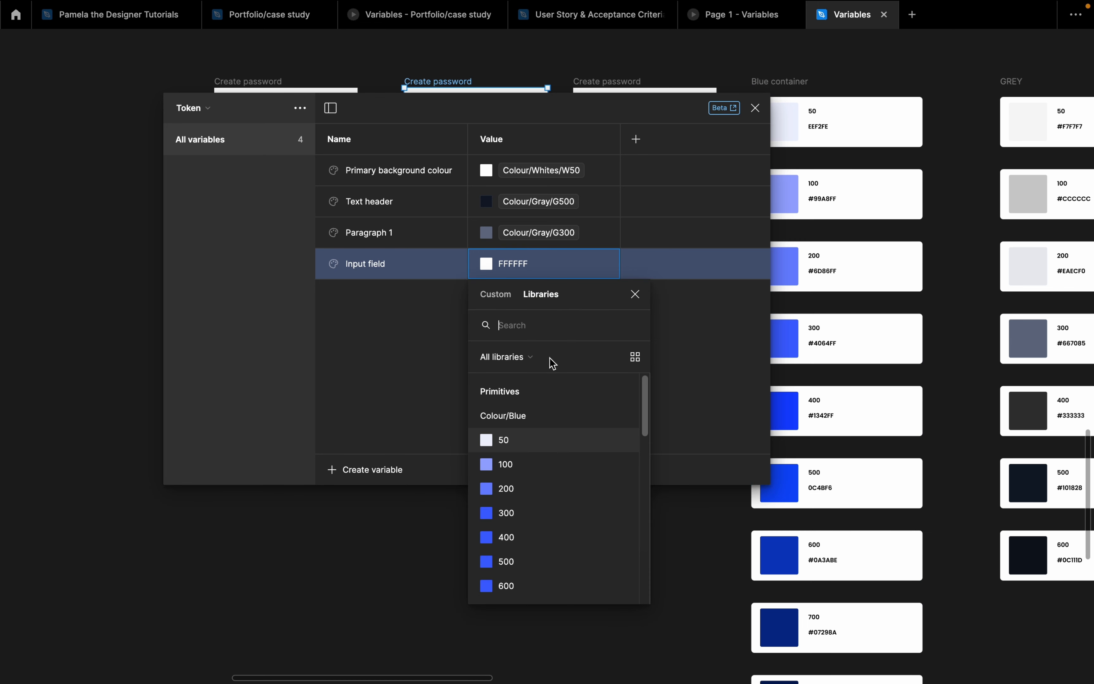
left_click(519, 439)
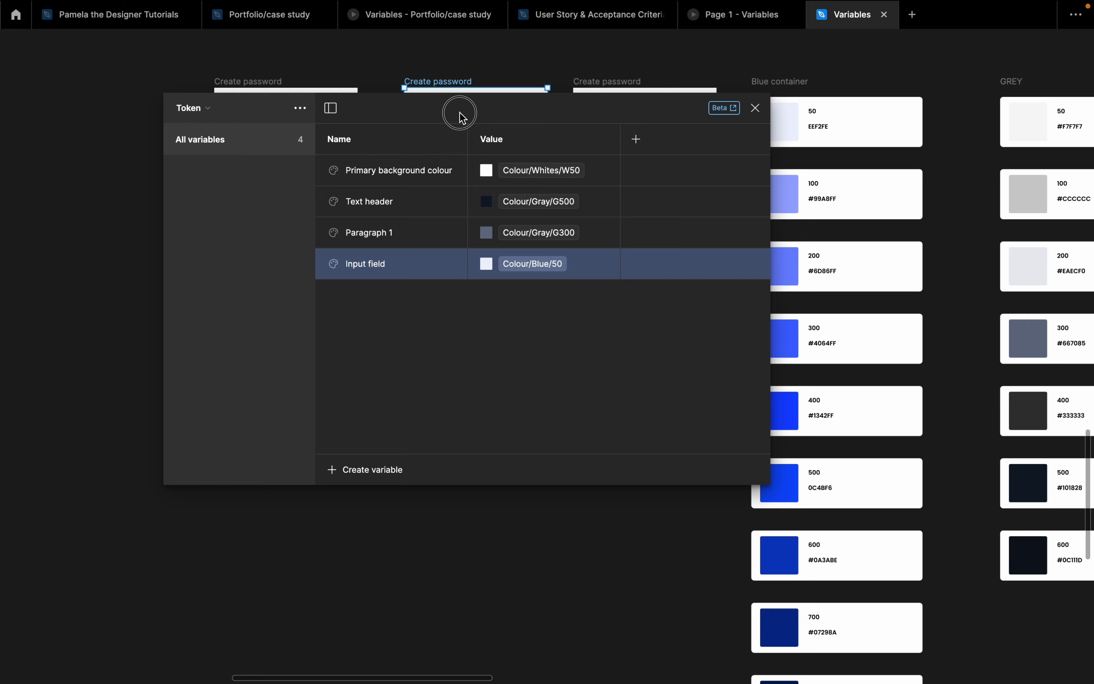
Add a fifth color variable to the Token collection and name it Primary button
left_click_drag(460, 116, 719, 90)
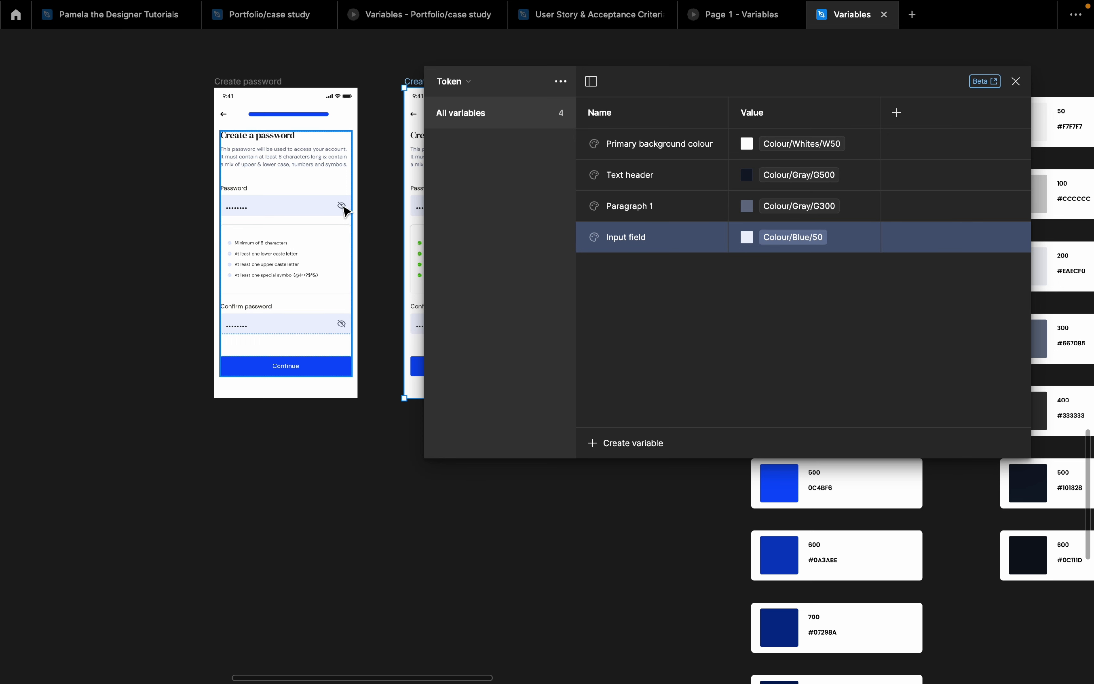
left_click(657, 447)
left_click(647, 470)
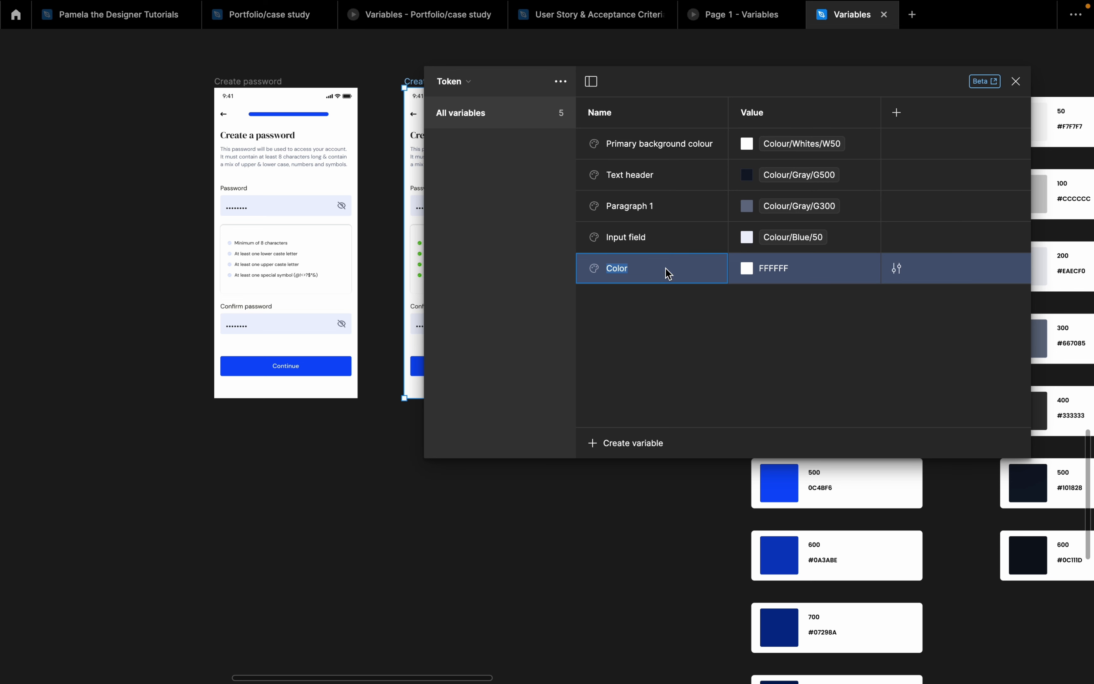
type("P")
type("rimary button")
Alias the Primary button token to the primitive Colour/Blue/500
right_click(800, 269)
left_click(845, 281)
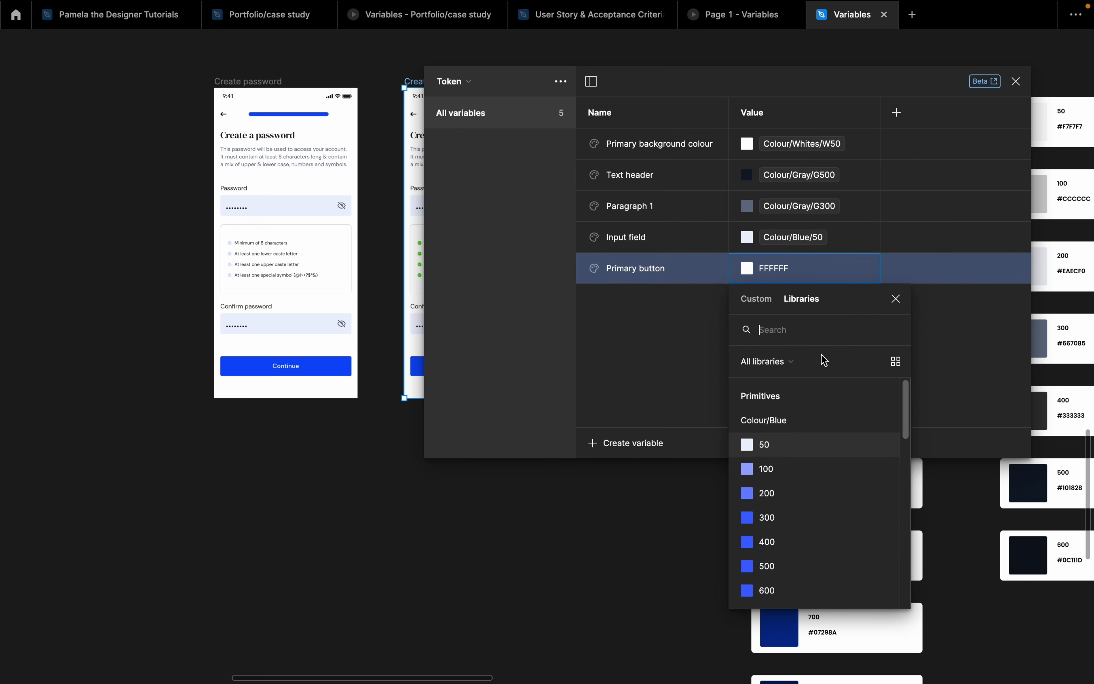
scroll(814, 547, "down", 1)
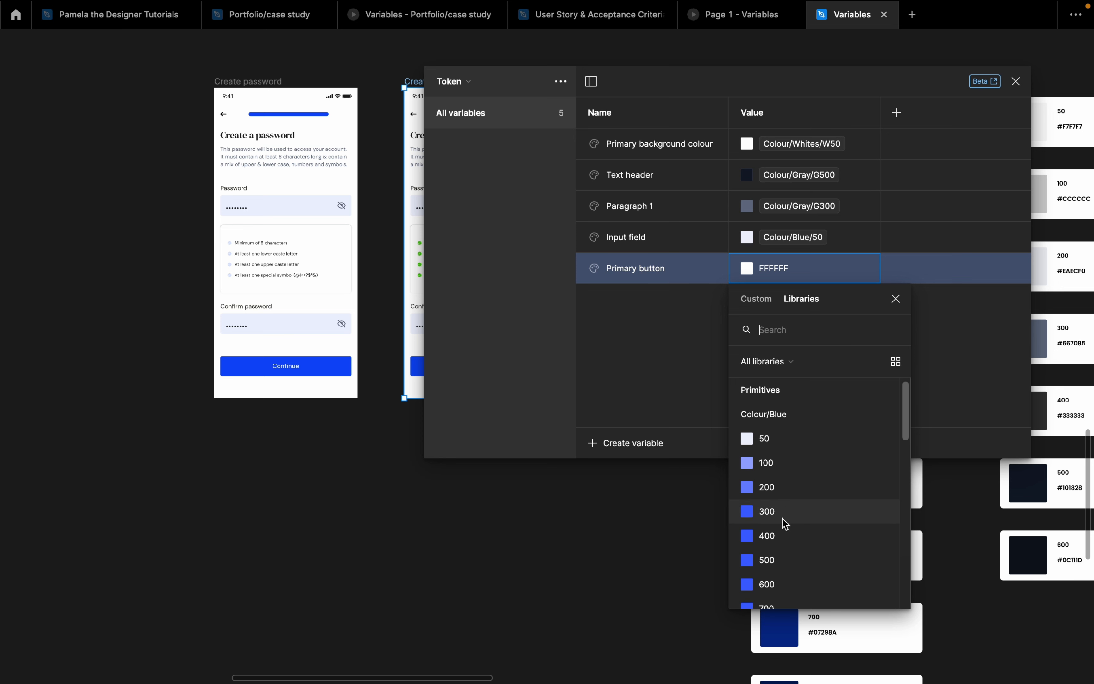
left_click(777, 549)
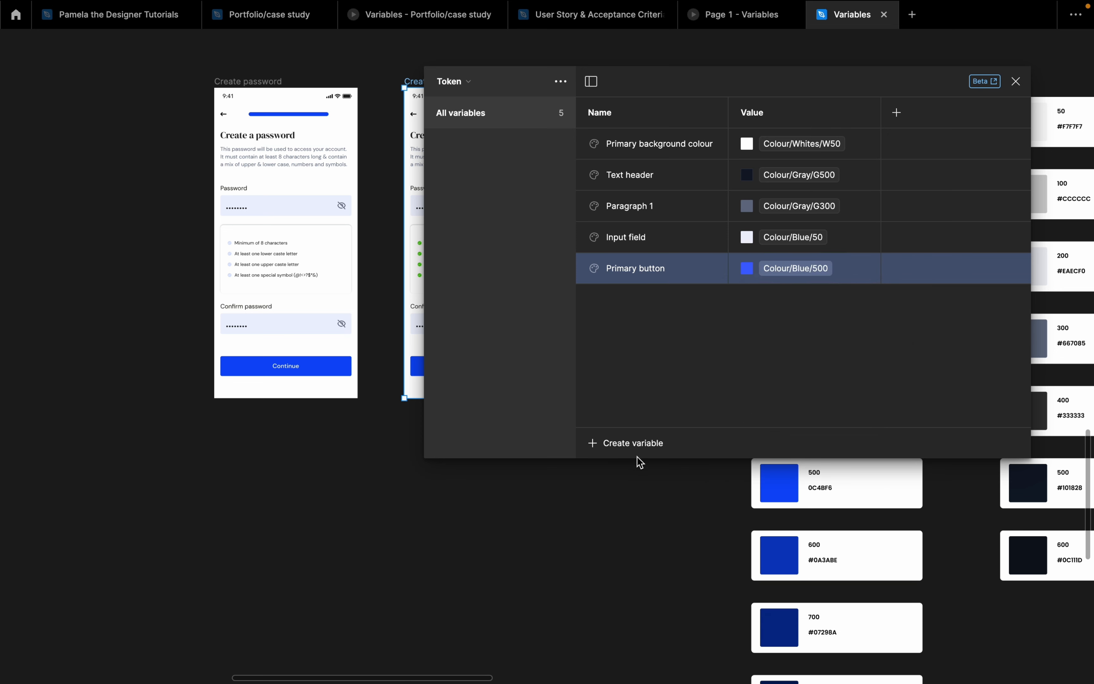
Add a sixth color variable to the Token collection and name it Black
left_click(644, 445)
left_click(629, 476)
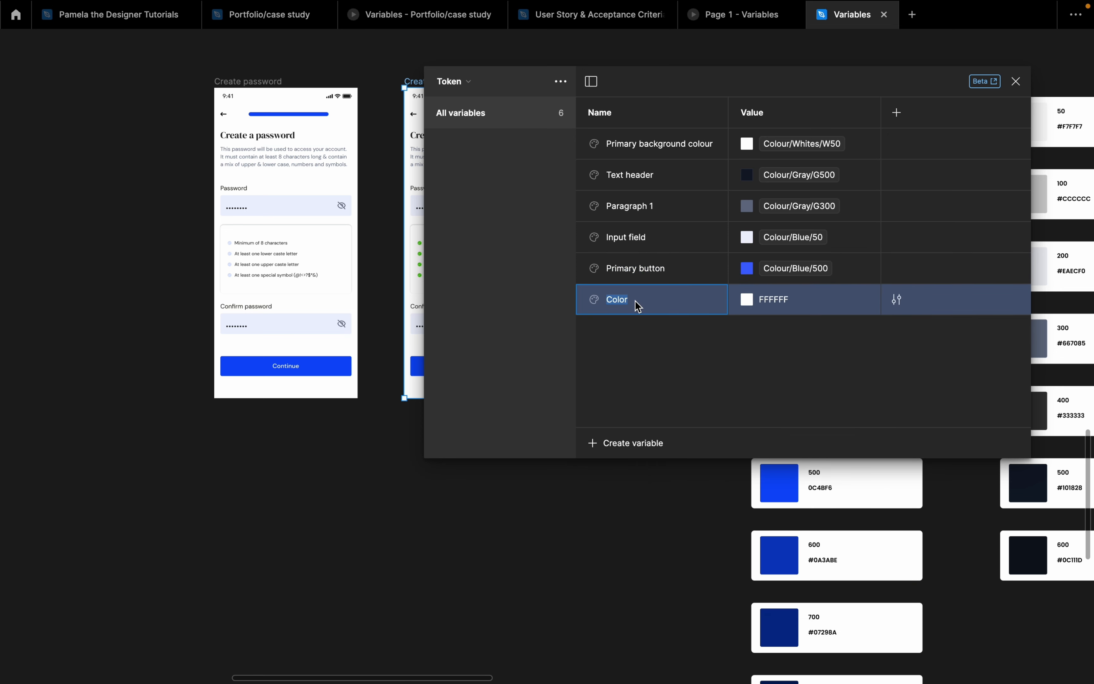
type("B")
key("Caps_Lock")
type("B")
Alias the Black token to the primitive Colour/Blue/900, consulting the darkest swatches in the Blue container
right_click(795, 299)
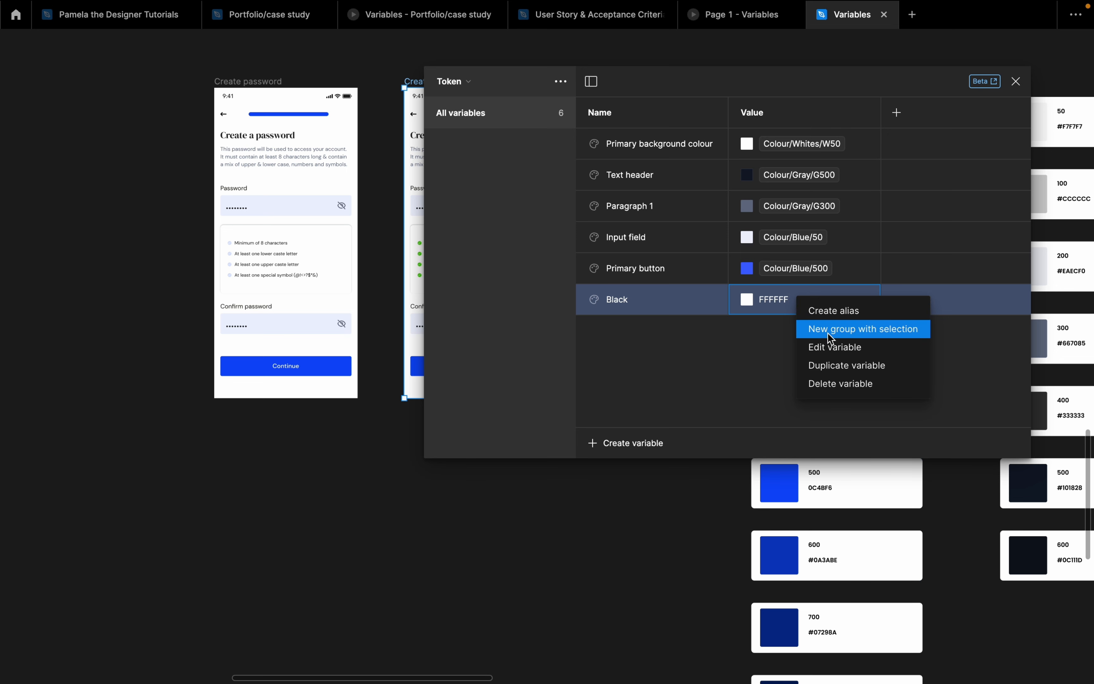
scroll(837, 577, "down", 6)
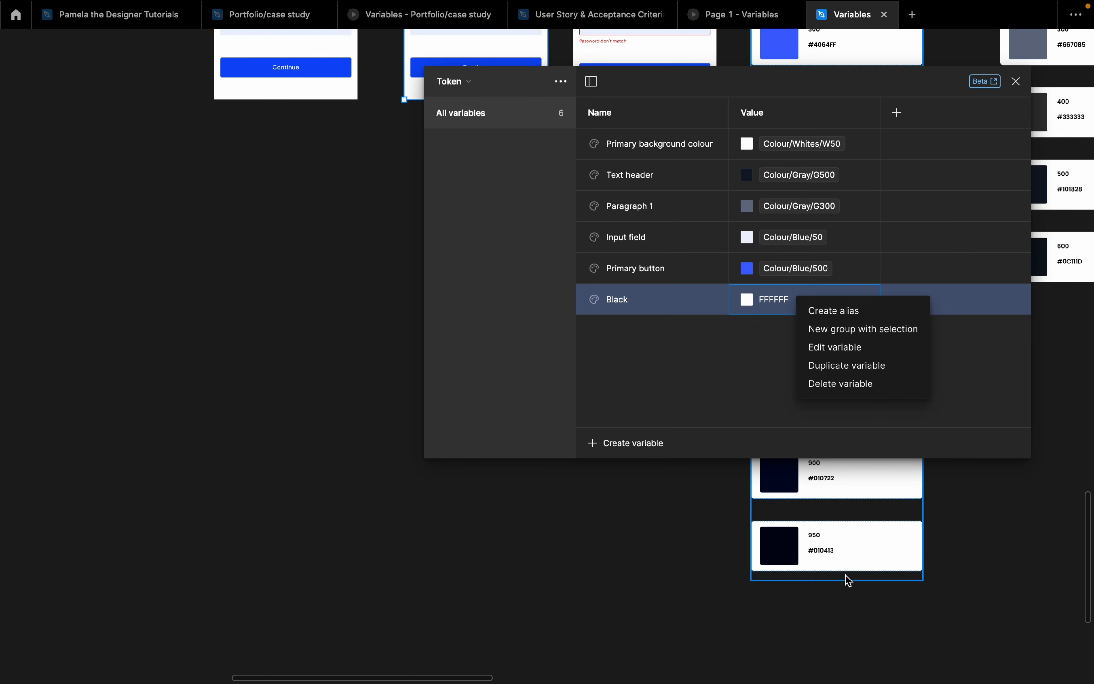
scroll(805, 526, "up", 1)
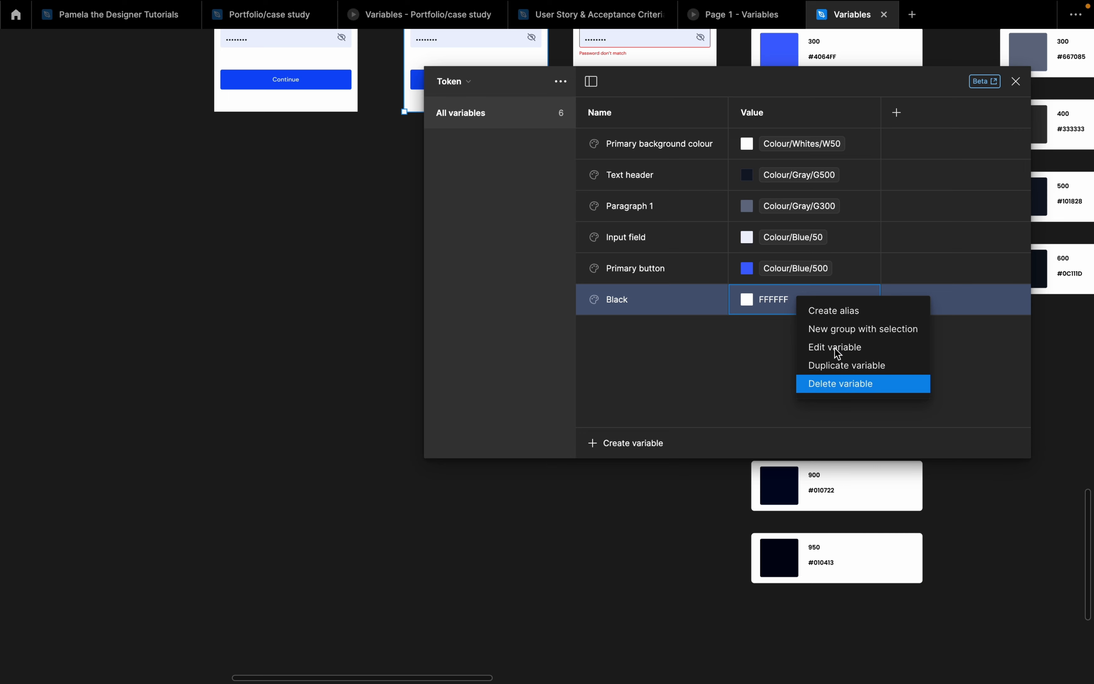
left_click(838, 313)
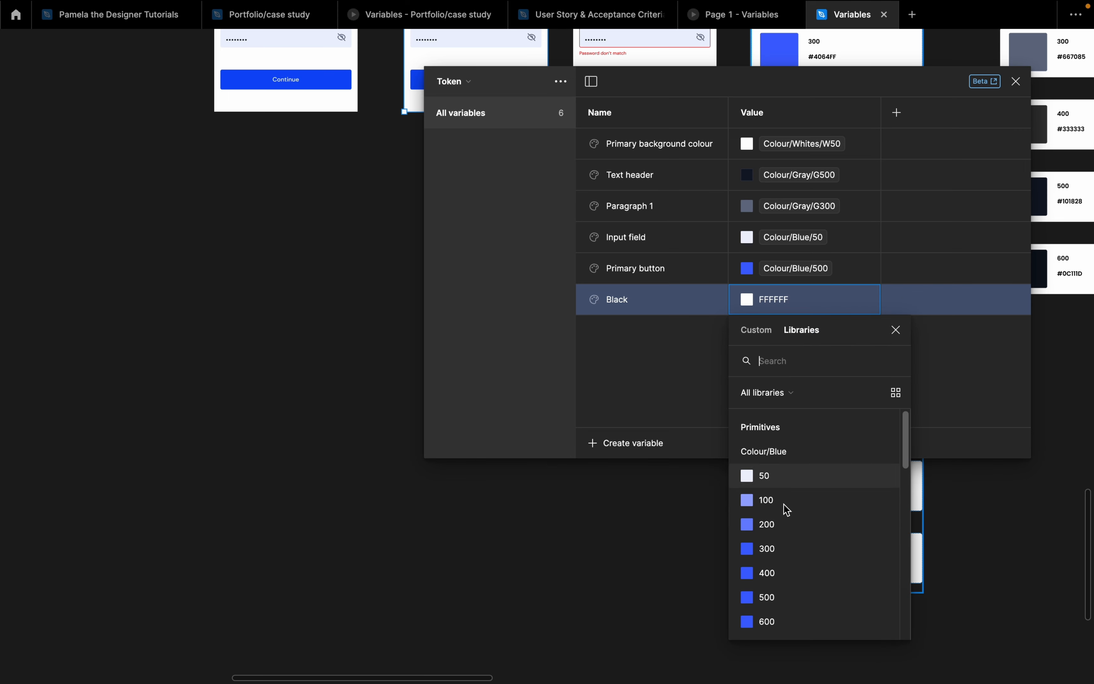
scroll(798, 573, "down", 3)
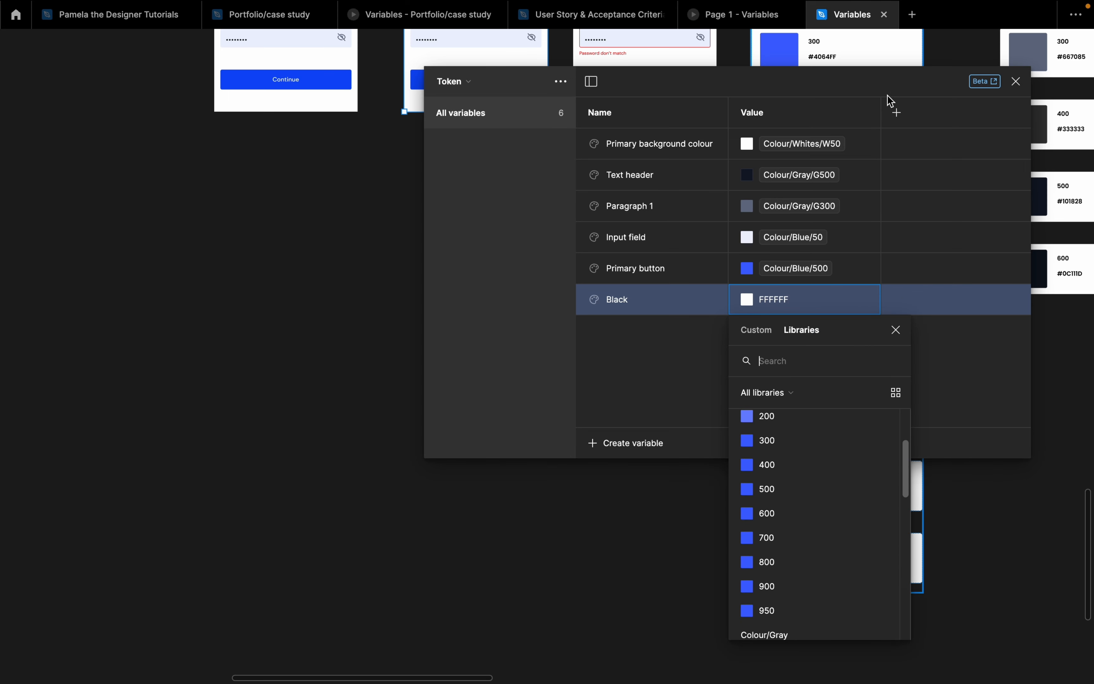
left_click_drag(882, 93, 539, 127)
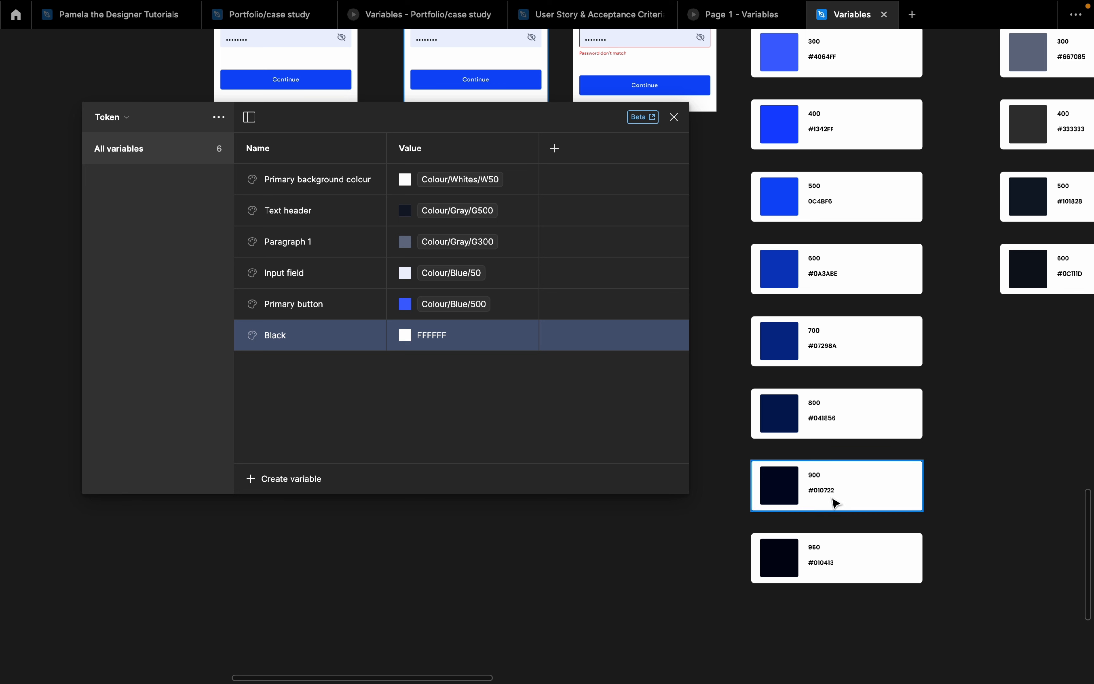
right_click(443, 340)
left_click(470, 348)
scroll(463, 576, "down", 5)
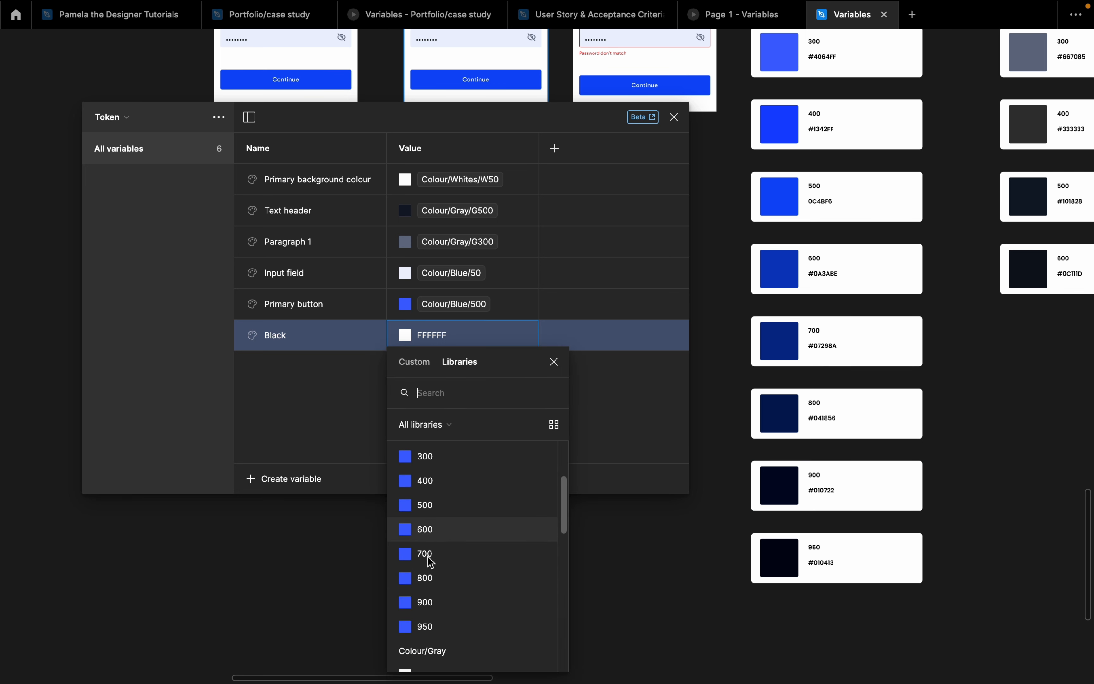
left_click(436, 603)
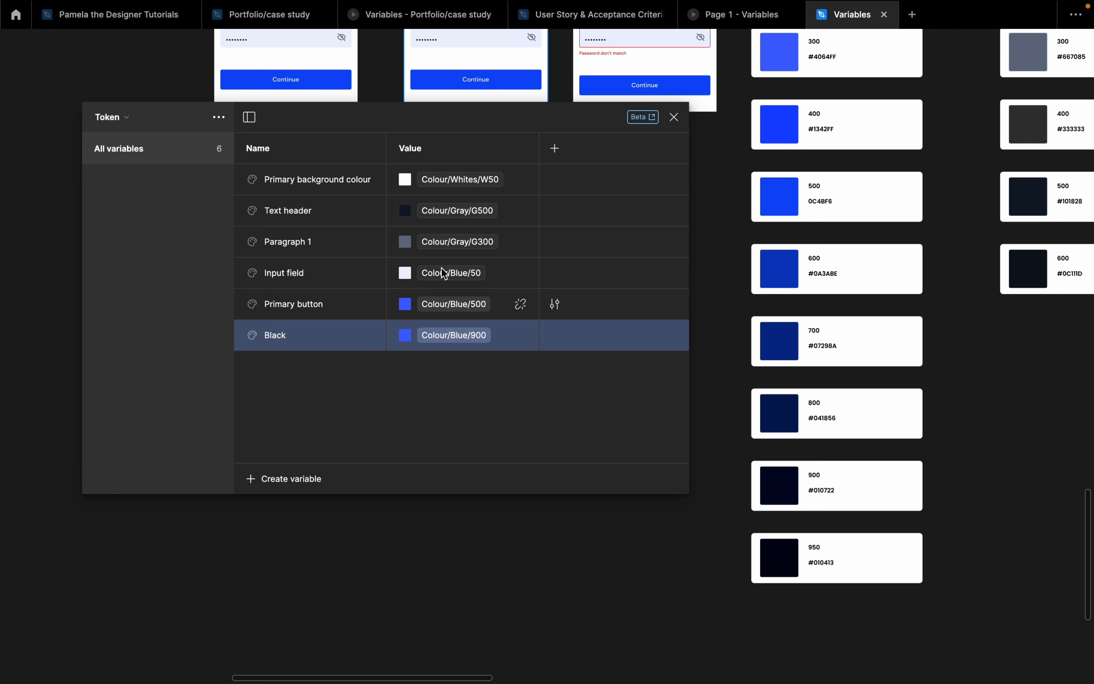
In the Primitives collection, set the Colour/Blue variable 900 to 010722 by sampling the 900 swatch in the Blue container
left_click_drag(494, 128, 559, 138)
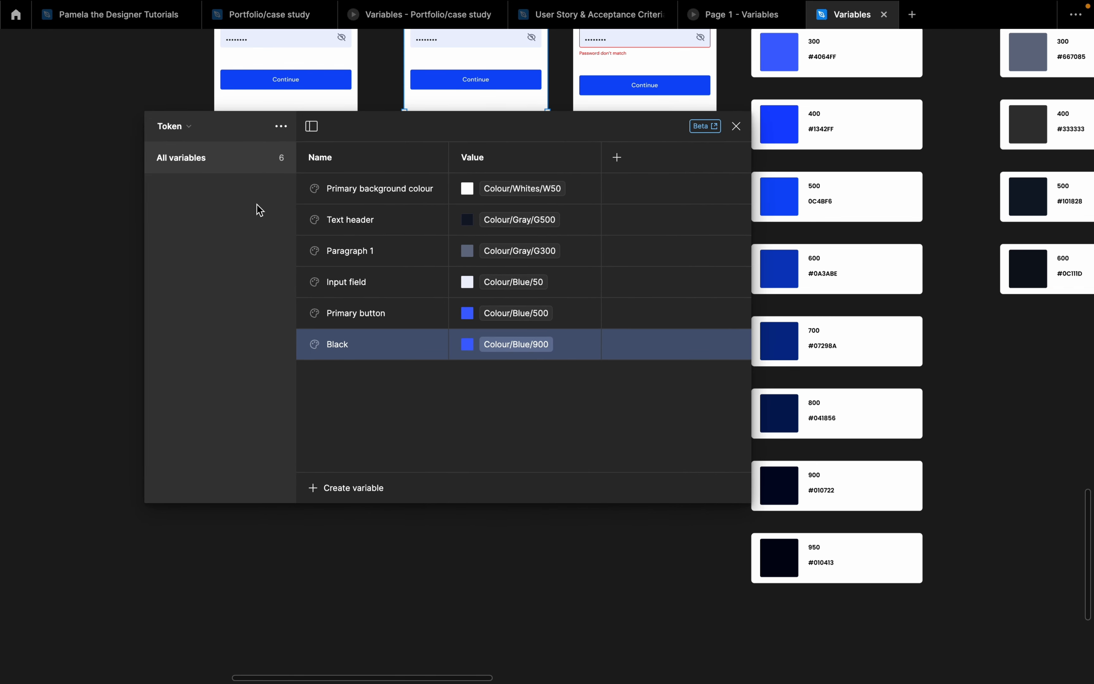
left_click(217, 131)
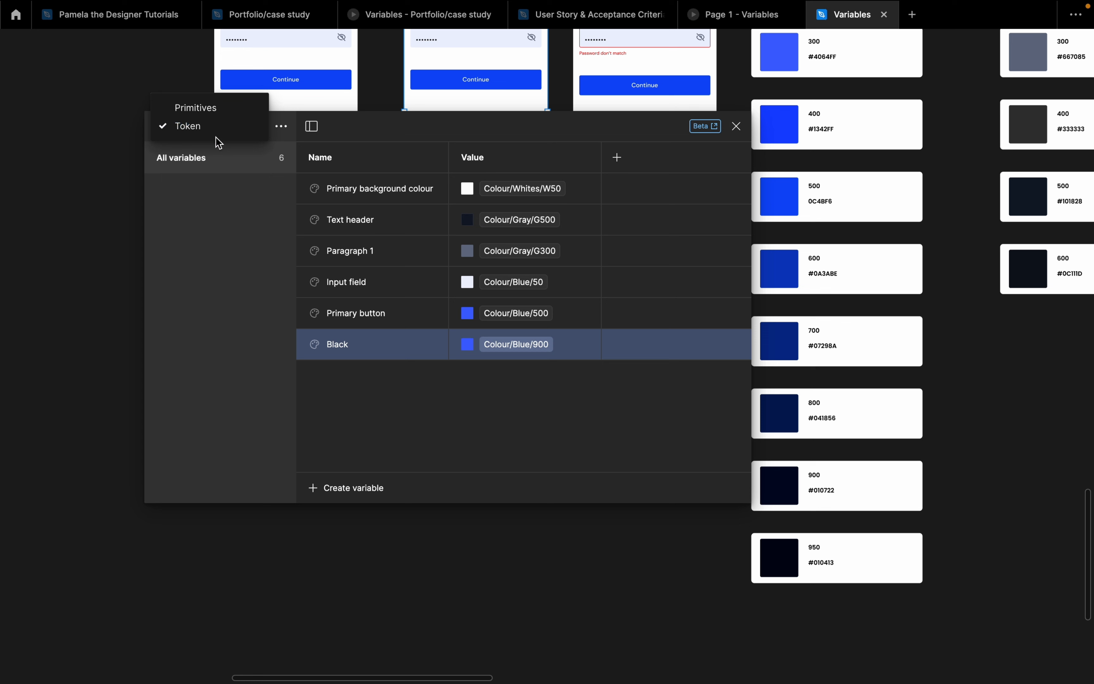
left_click(215, 111)
scroll(439, 366, "down", 2)
scroll(436, 372, "up", 2)
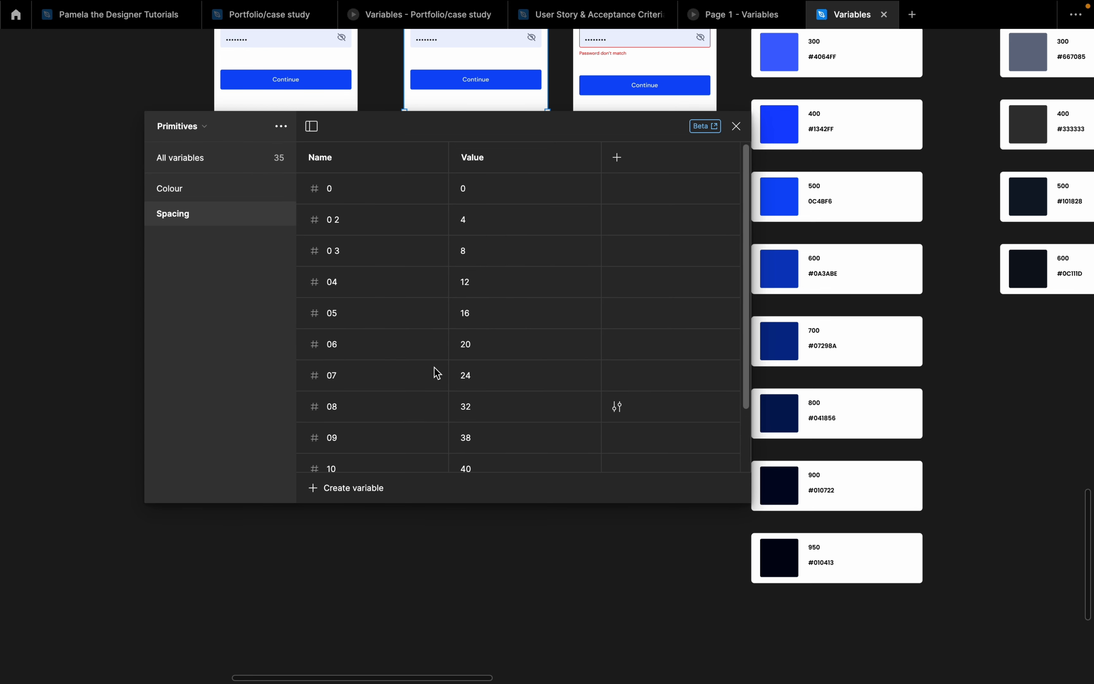
left_click(190, 188)
left_click(151, 189)
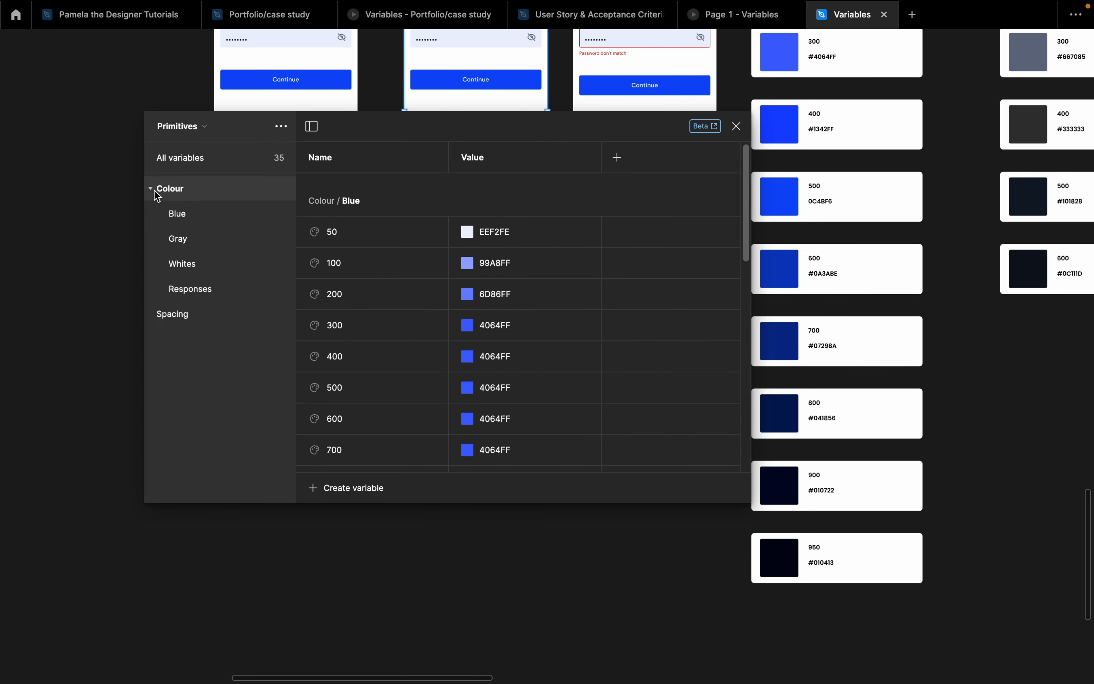
left_click(190, 218)
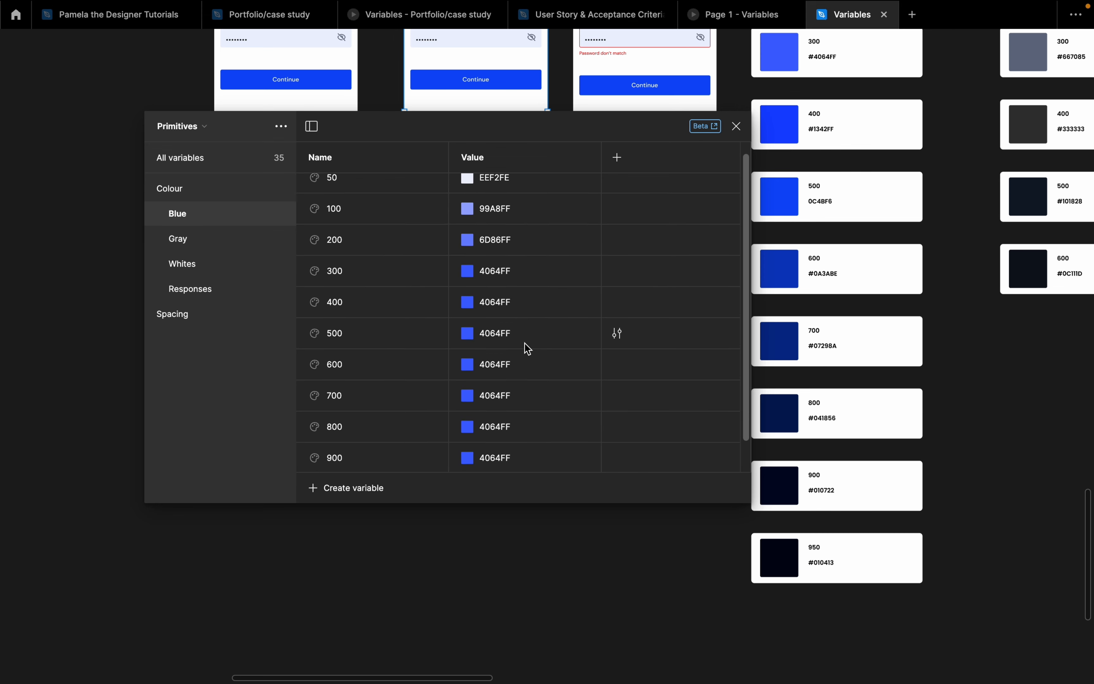
scroll(524, 362, "down", 2)
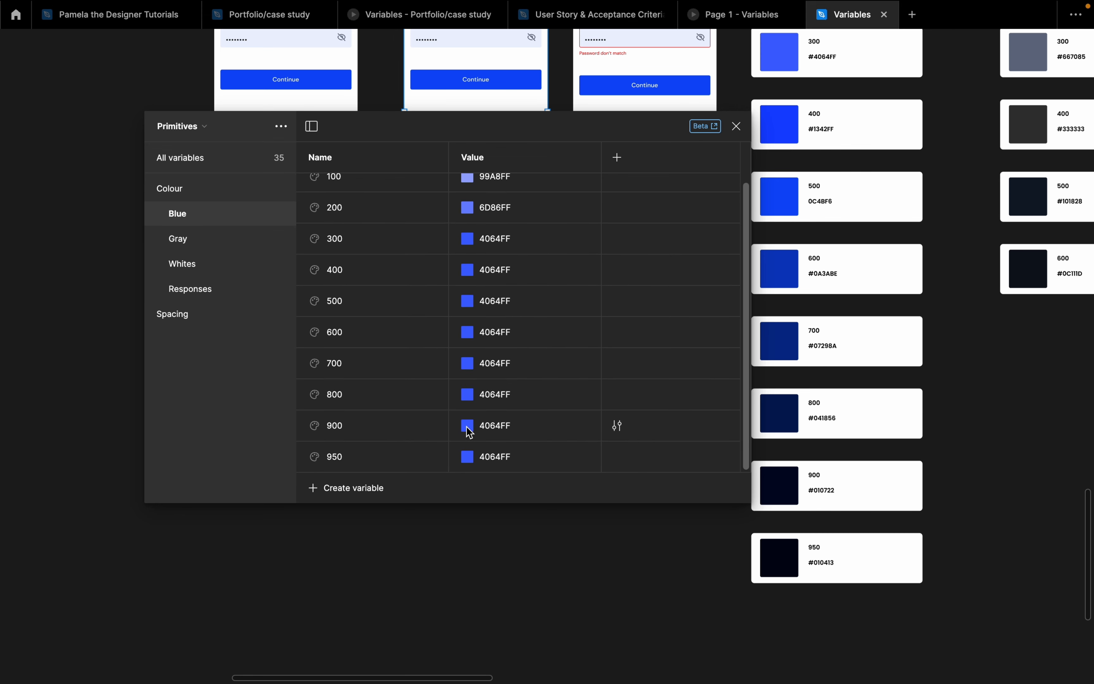
left_click(467, 426)
left_click(486, 500)
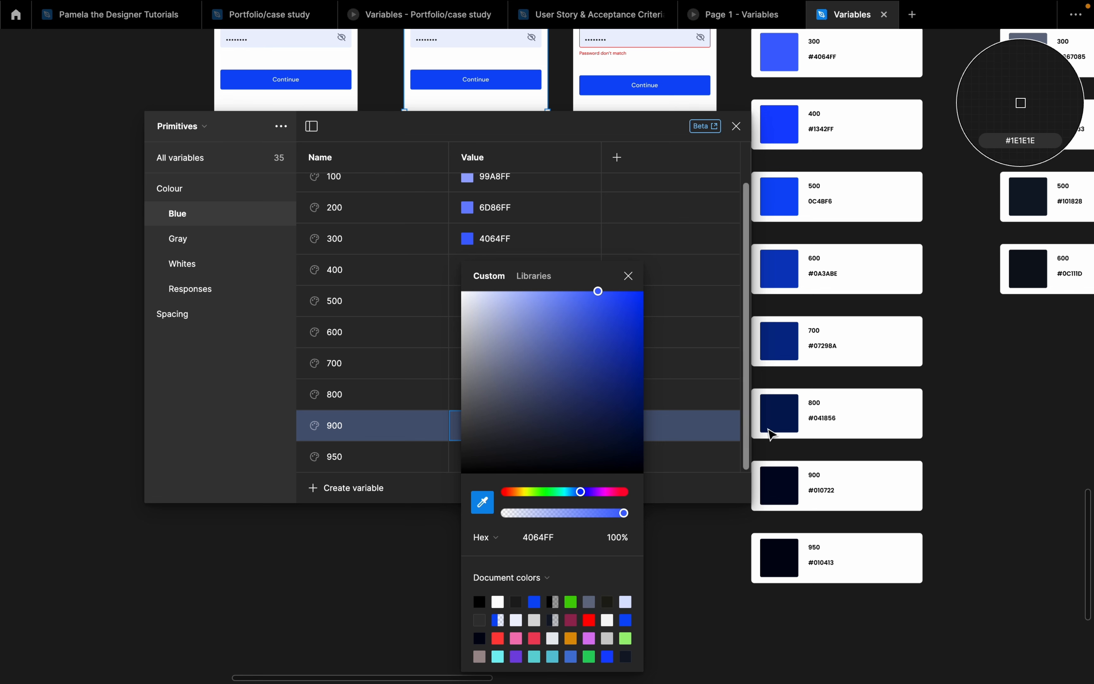
left_click(787, 480)
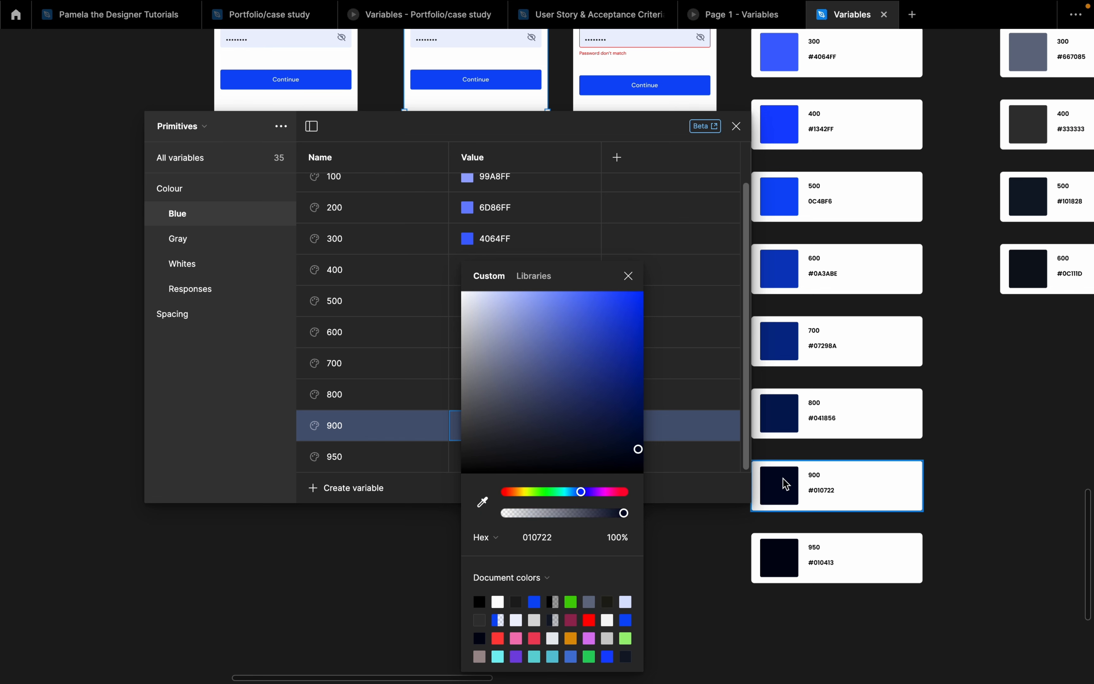
left_click(628, 275)
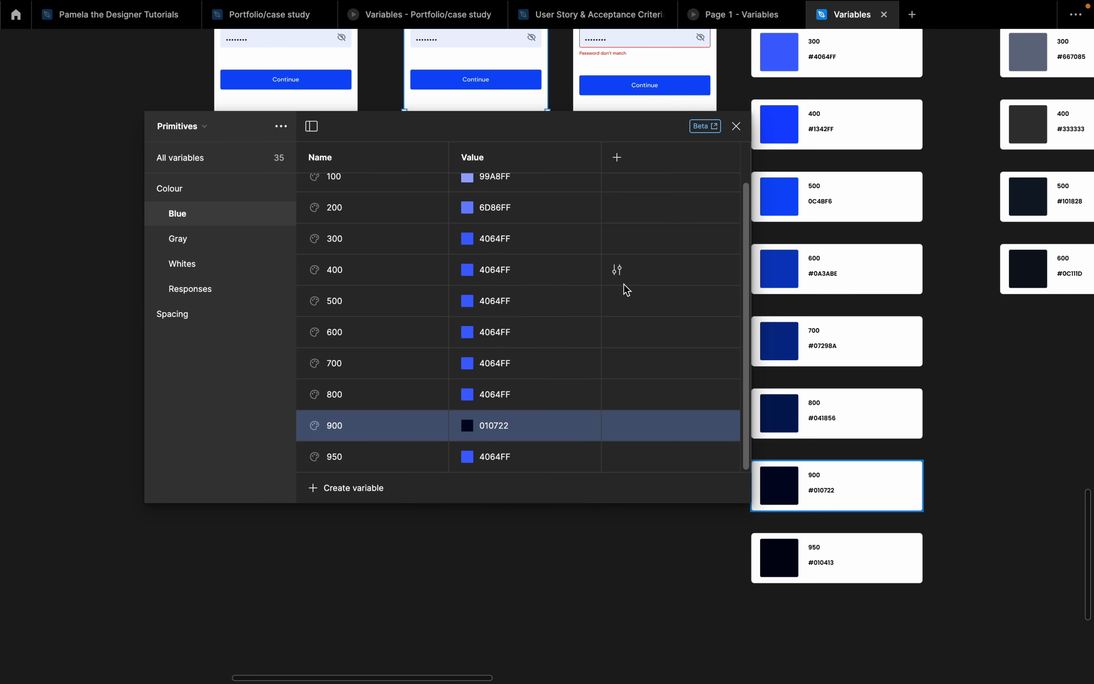
Return to the Token collection and examine the Create password screens for colors that still need tokens
left_click(198, 127)
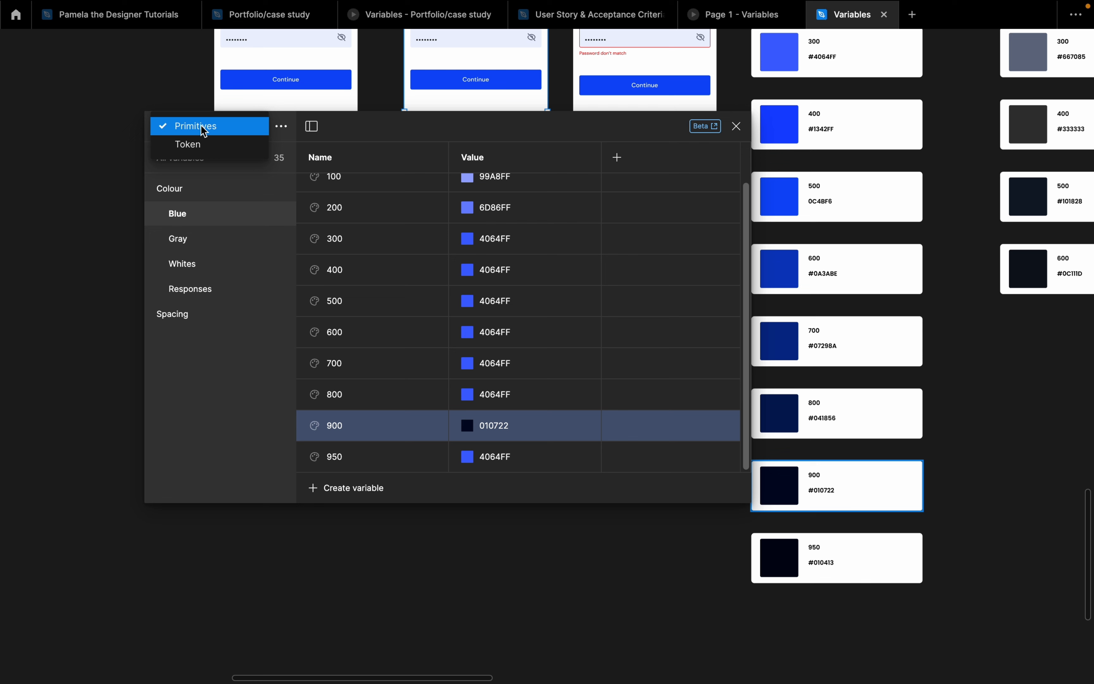
left_click(209, 146)
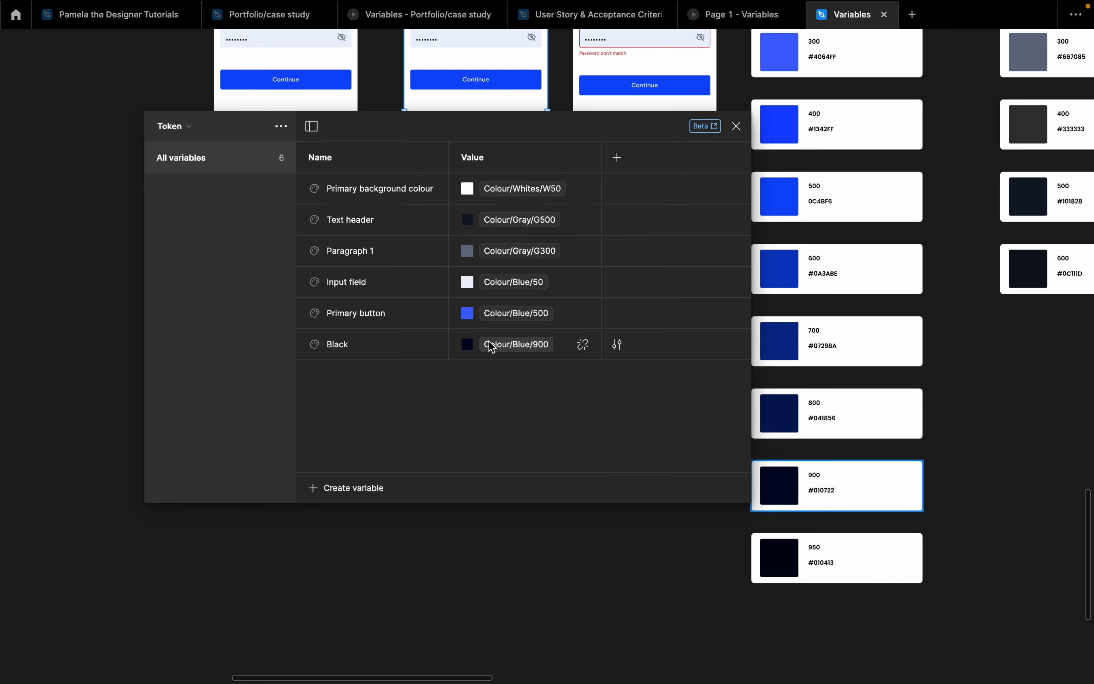
left_click_drag(496, 138, 664, 158)
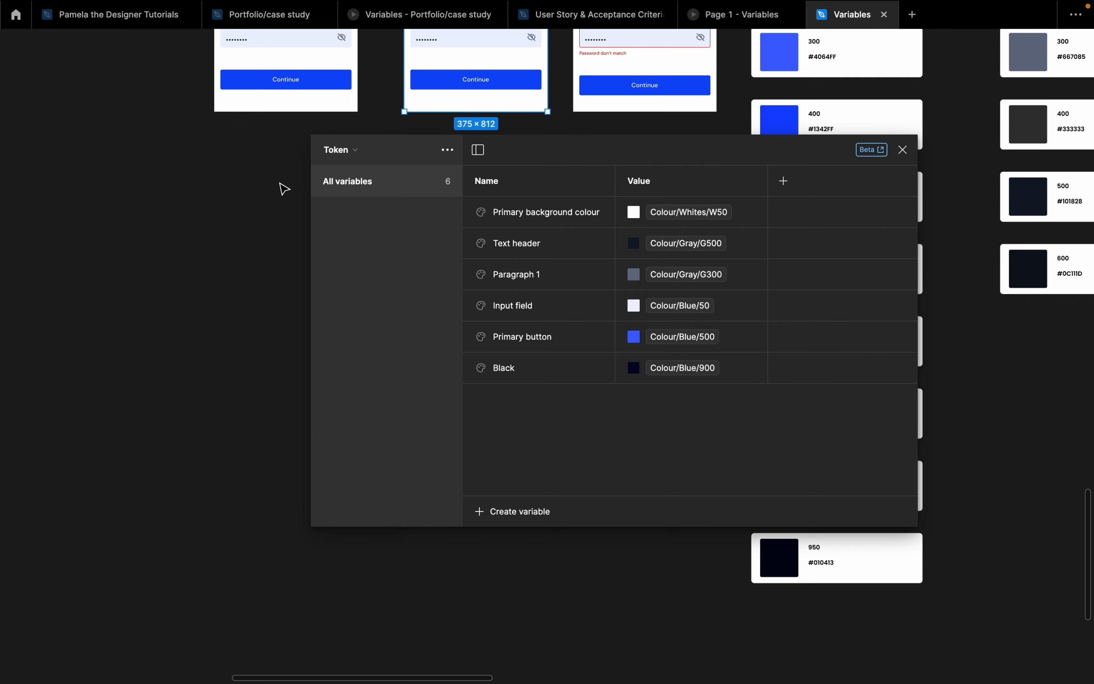
scroll(278, 190, "up", 3)
scroll(221, 195, "down", 5)
scroll(205, 244, "up", 8)
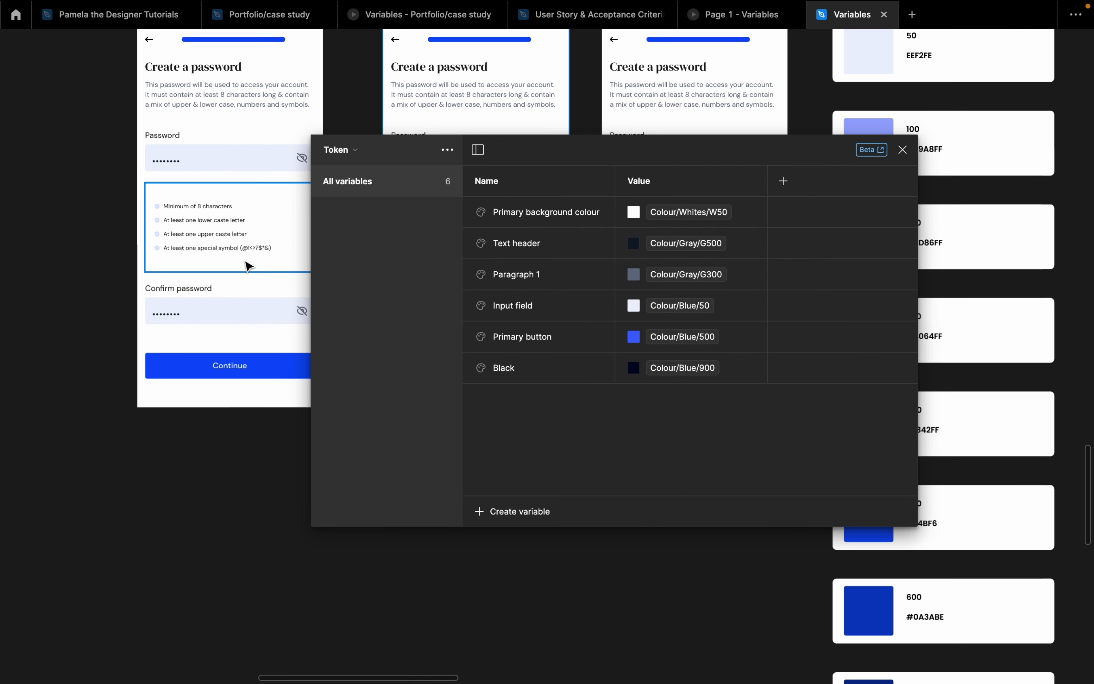
scroll(199, 212, "up", 4)
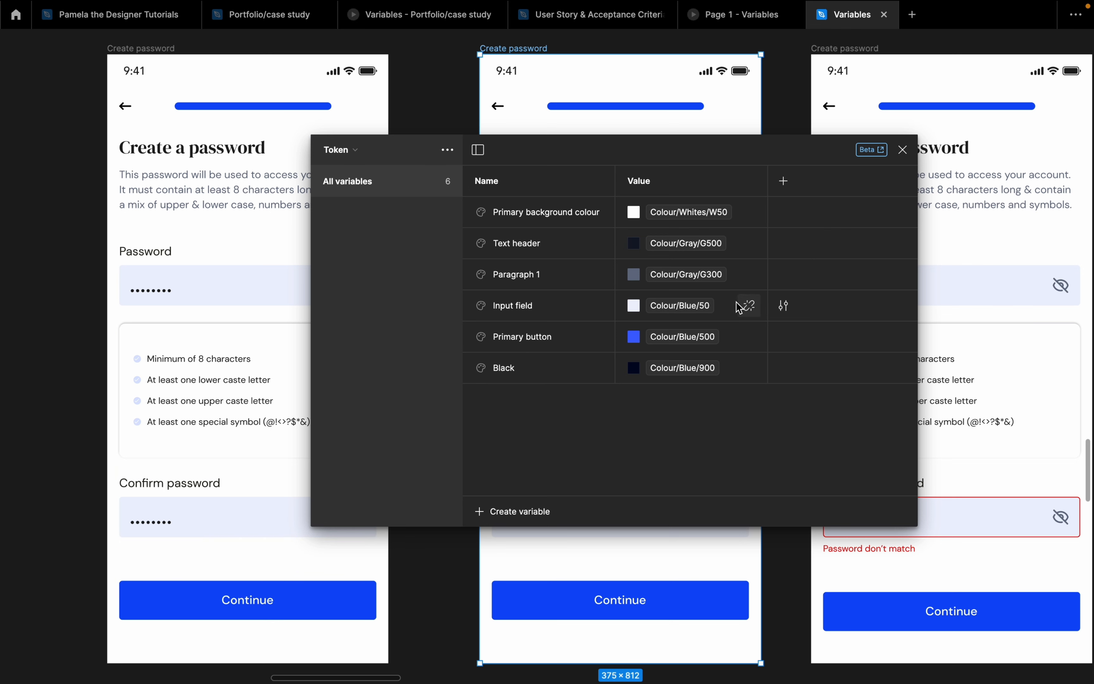
Add a color variable named Paragraph 2 to the Token collection and consult the gray swatches for its color
left_click(510, 510)
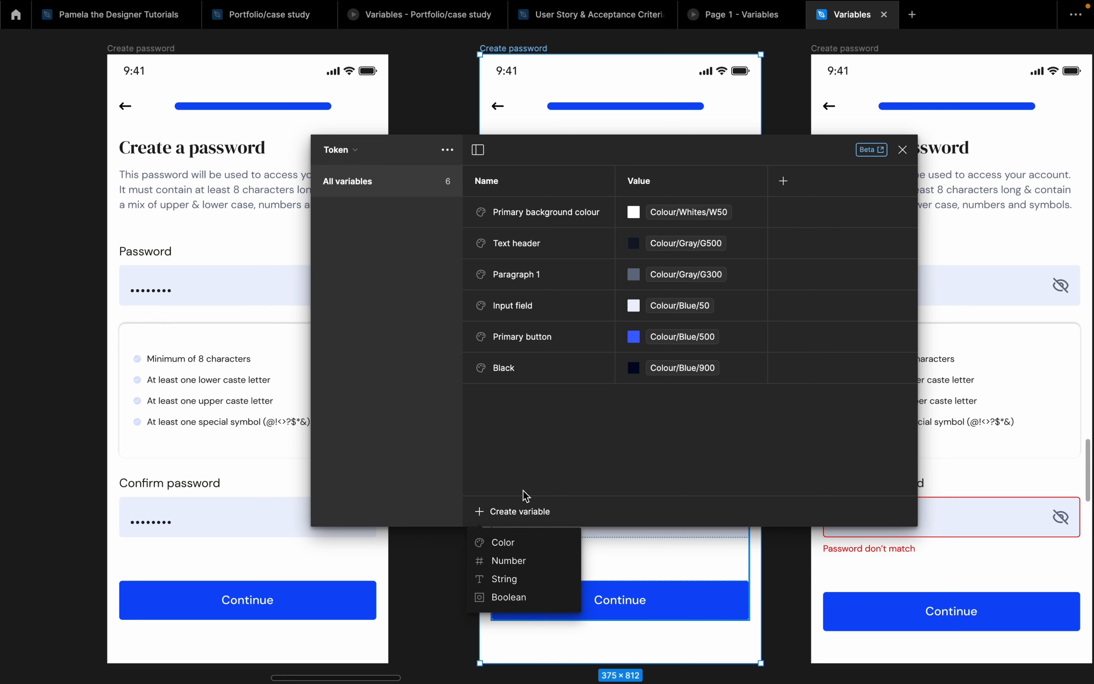
left_click(516, 542)
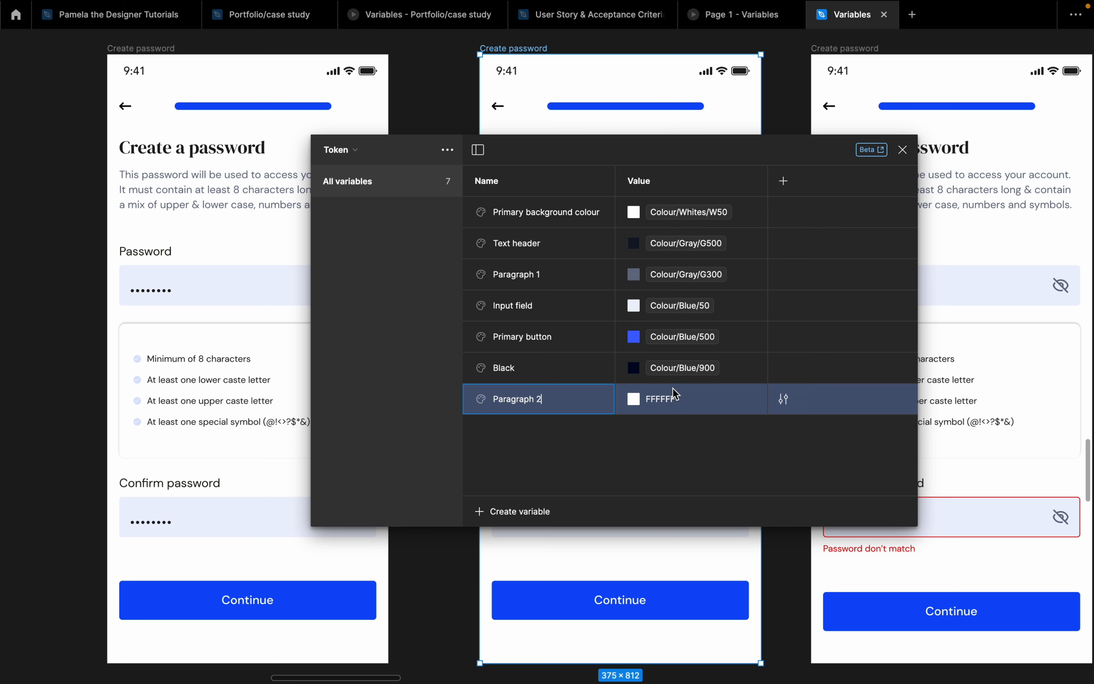
right_click(684, 399)
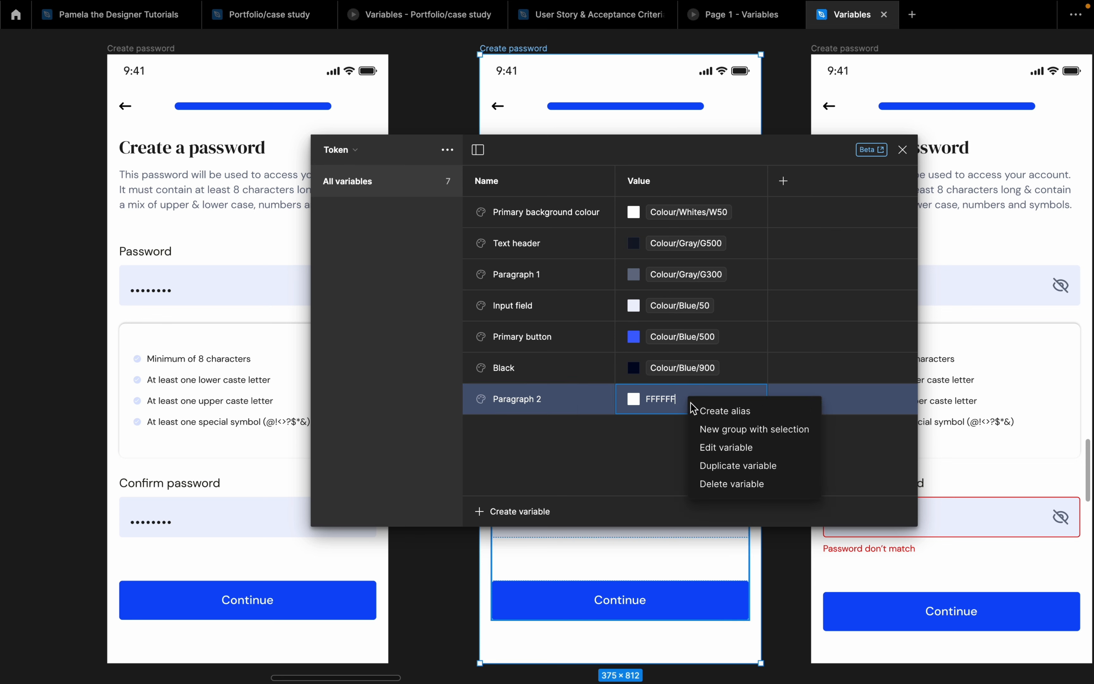
left_click(714, 415)
scroll(703, 557, "down", 5)
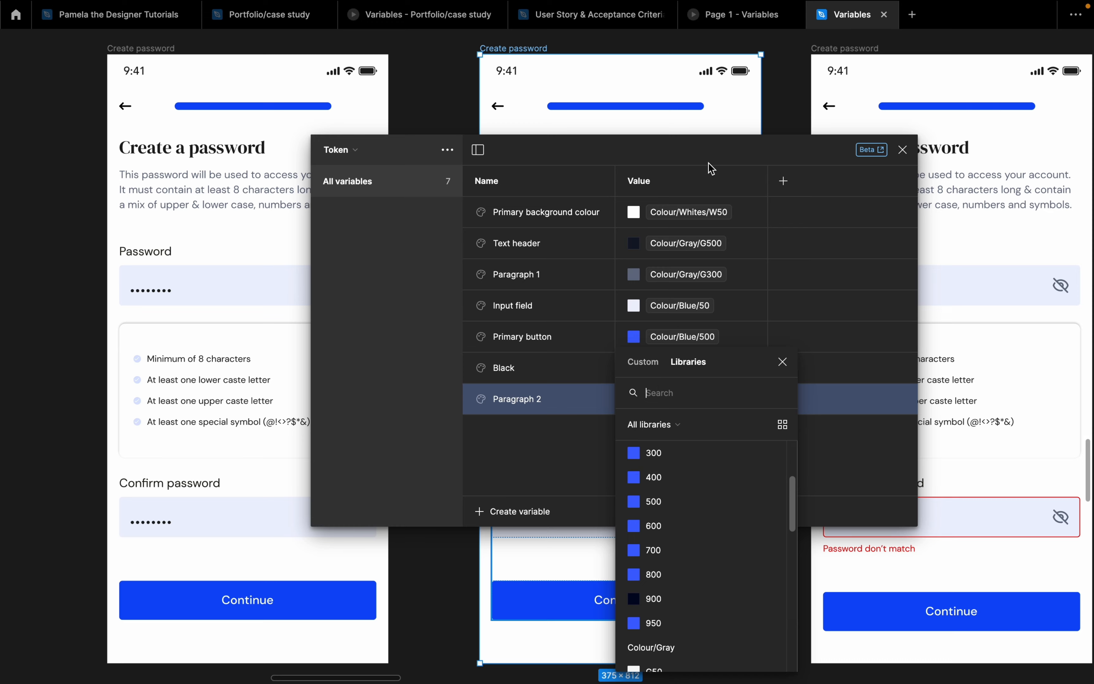
left_click_drag(730, 155, 673, 139)
scroll(1019, 251, "right", 15)
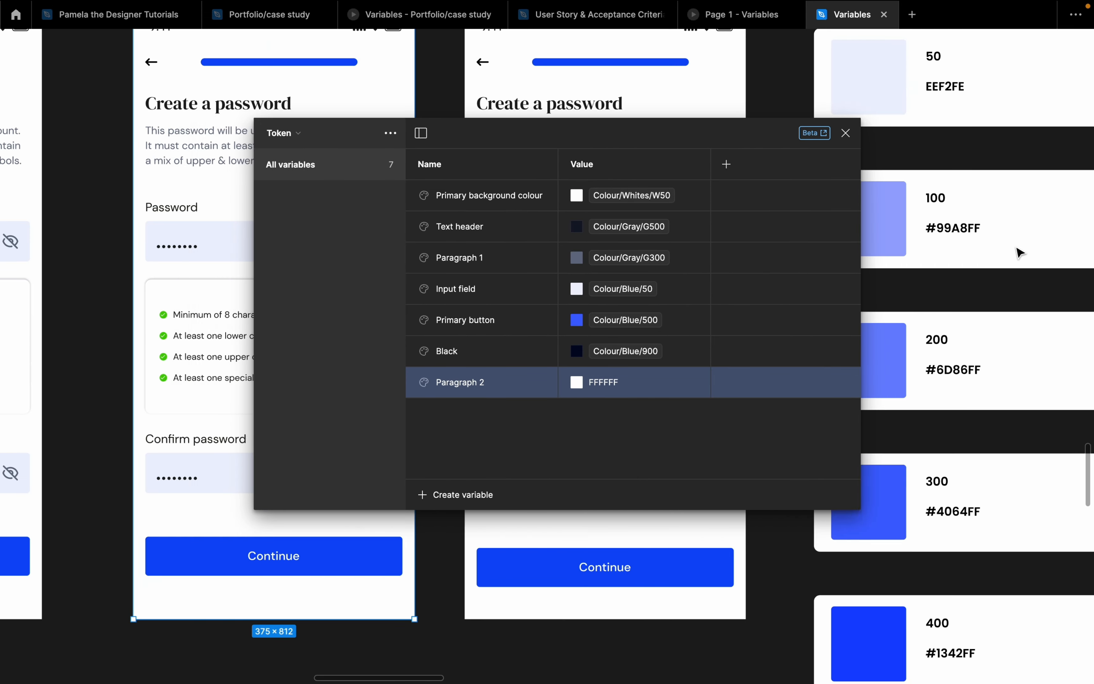
scroll(1019, 253, "down", 10)
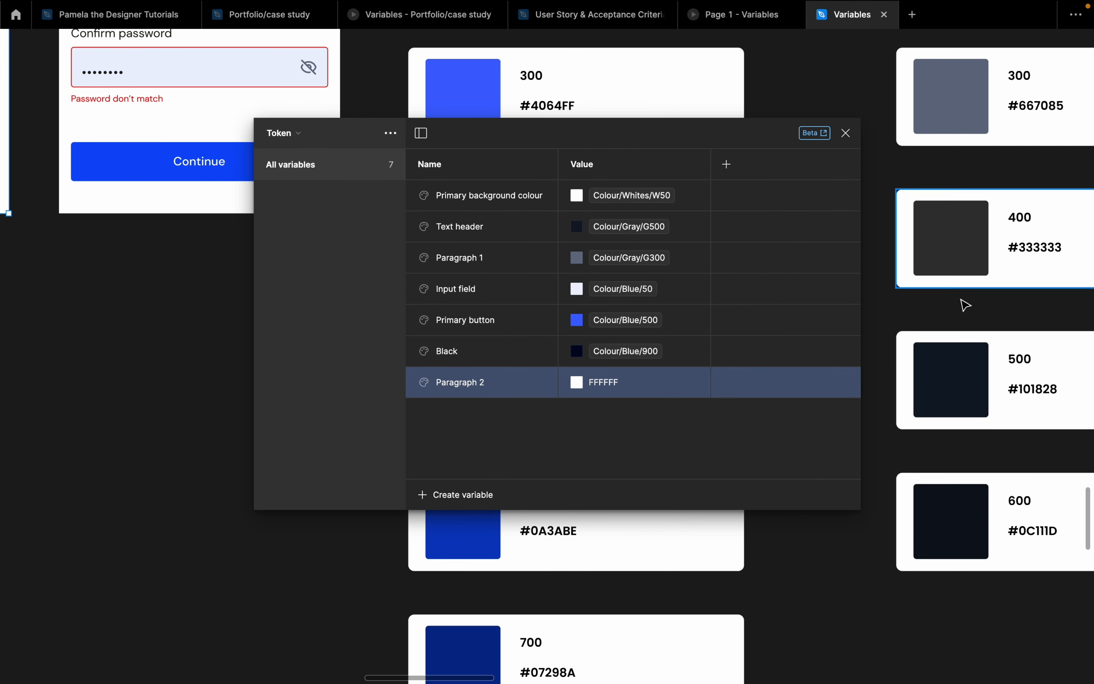
Alias the Paragraph 2 token to the primitive Colour/Gray/G500
right_click(597, 387)
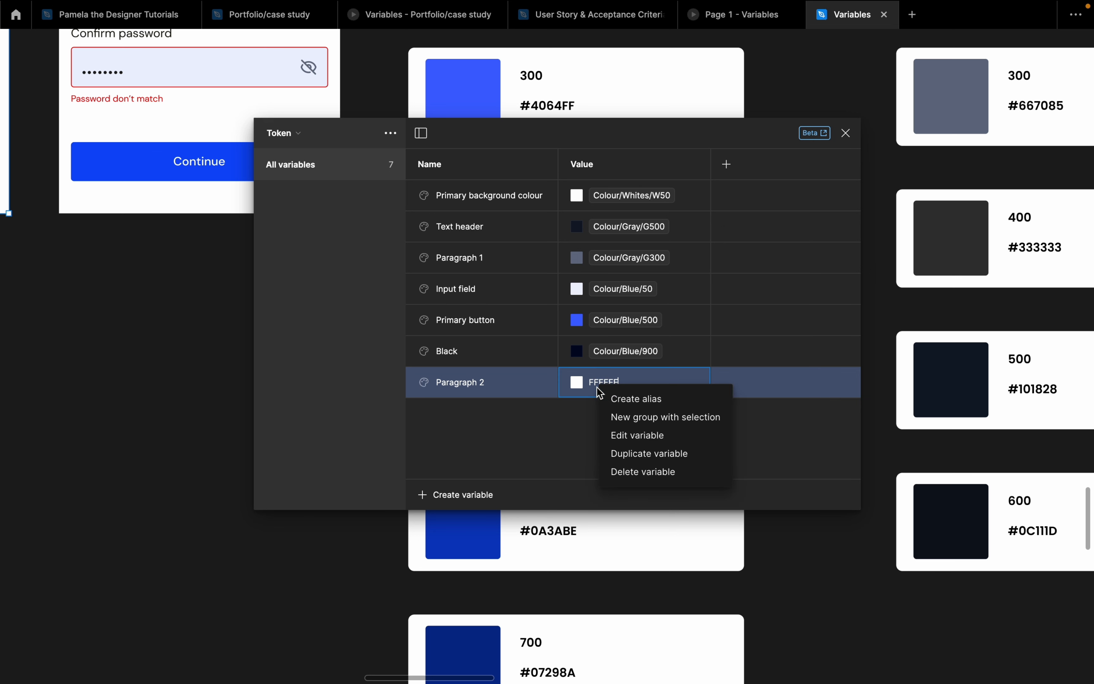
left_click(641, 404)
scroll(627, 611, "down", 8)
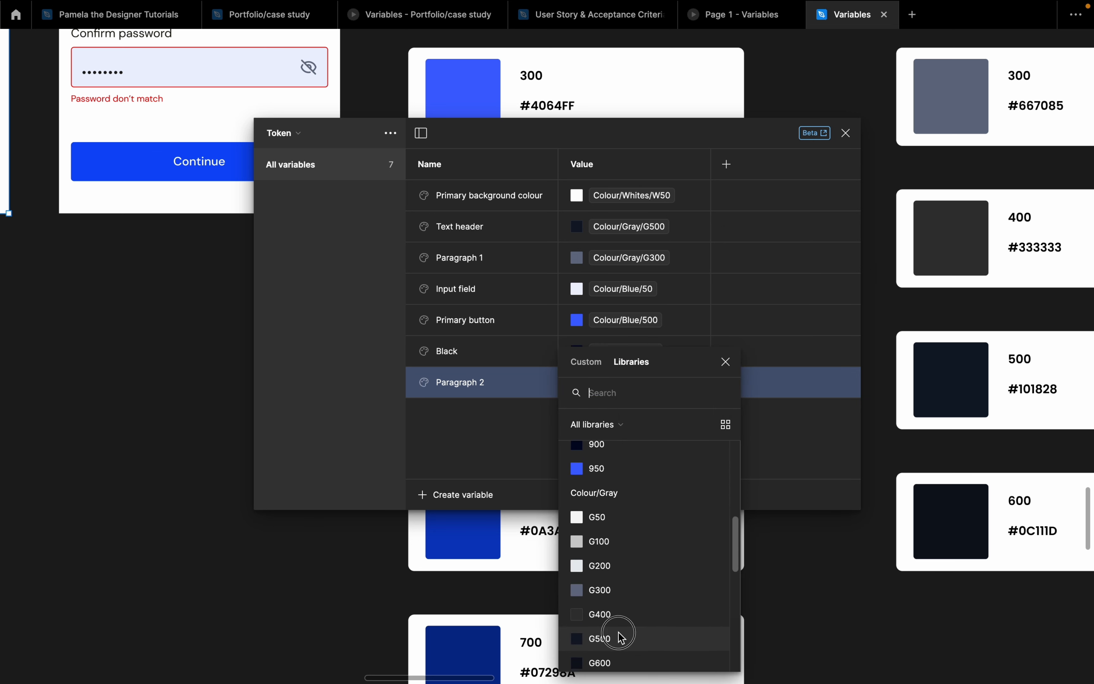
left_click(624, 637)
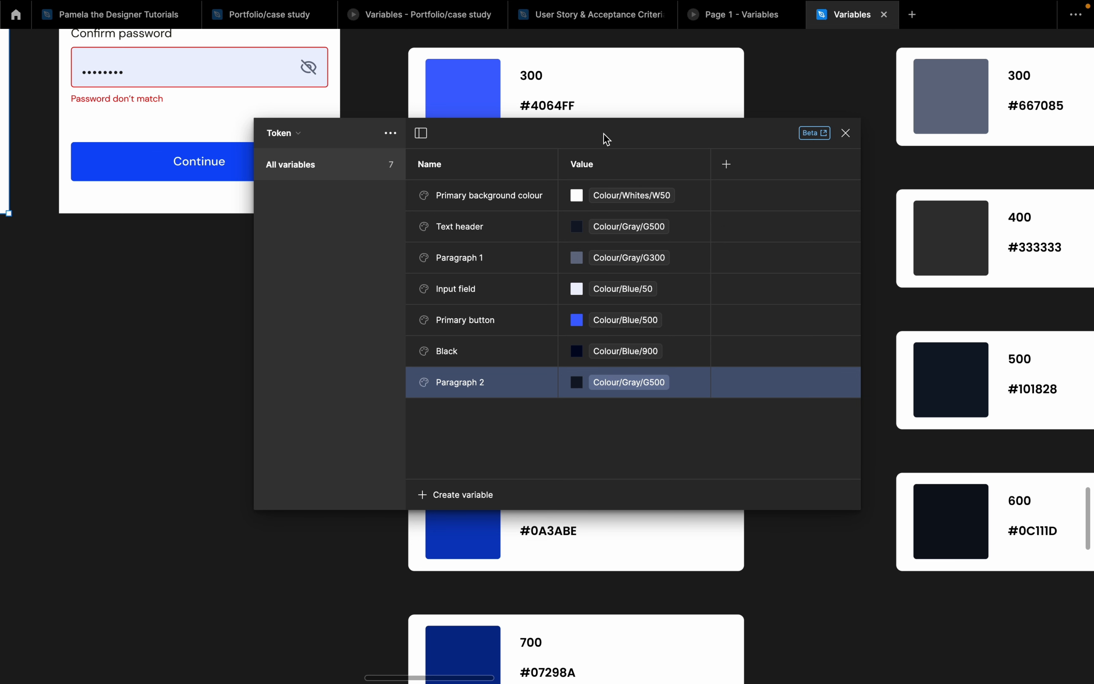
Add a color variable named Error to the Token collection for the password mismatch state
left_click_drag(631, 135, 746, 130)
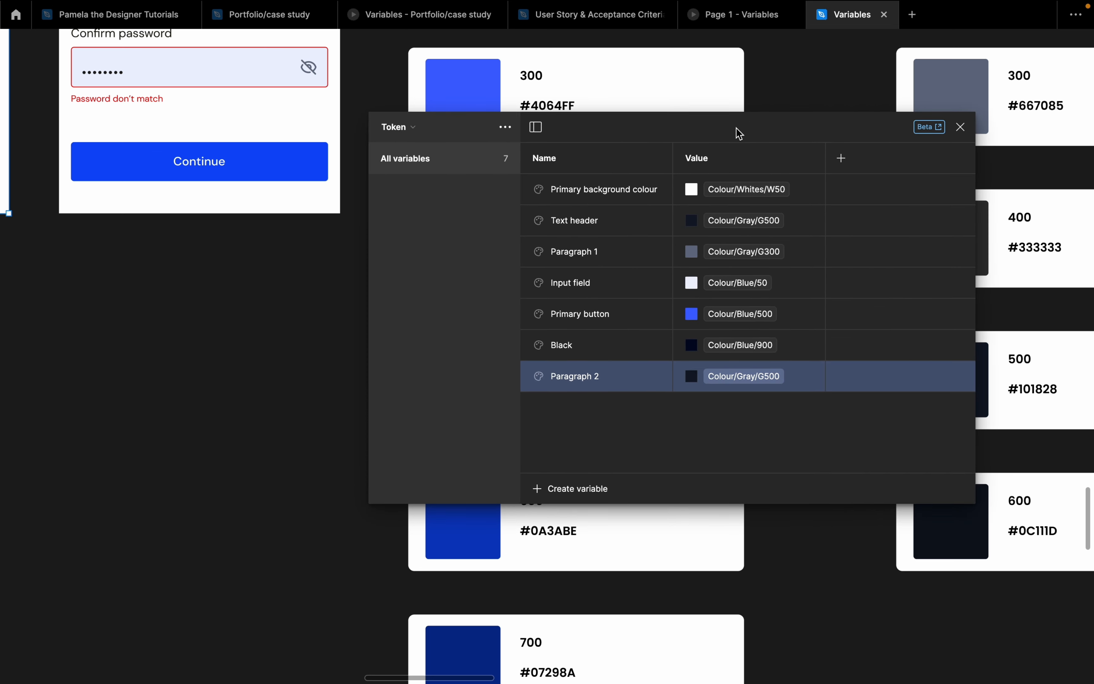
scroll(274, 283, "up", 5)
scroll(293, 343, "up", 1)
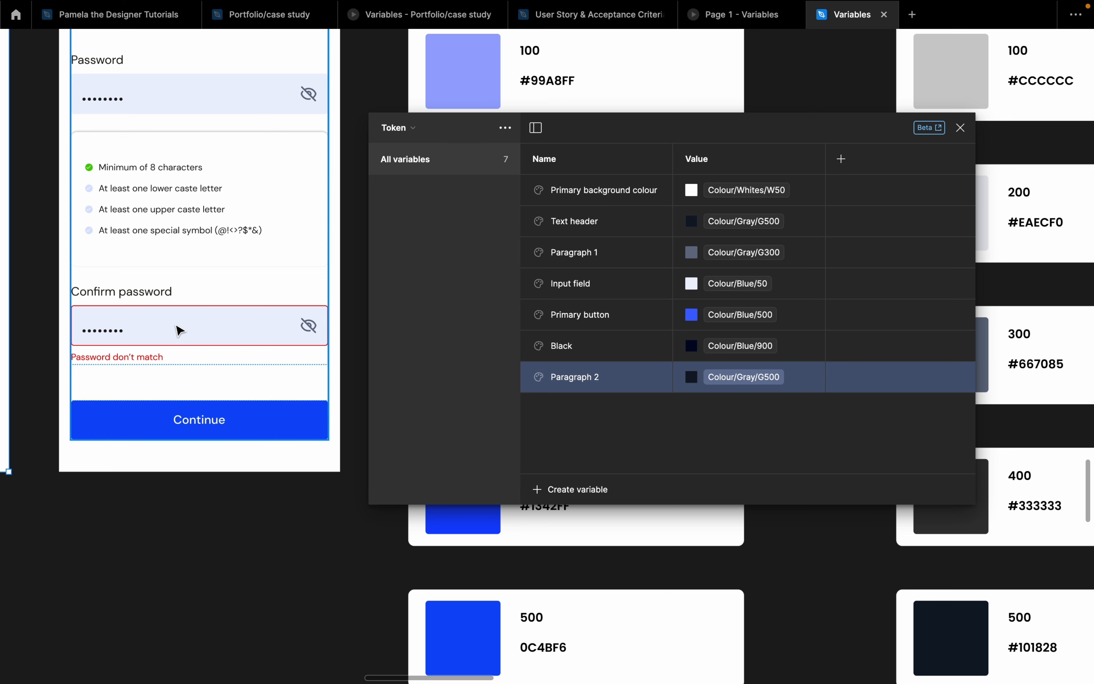
left_click(584, 490)
left_click(579, 518)
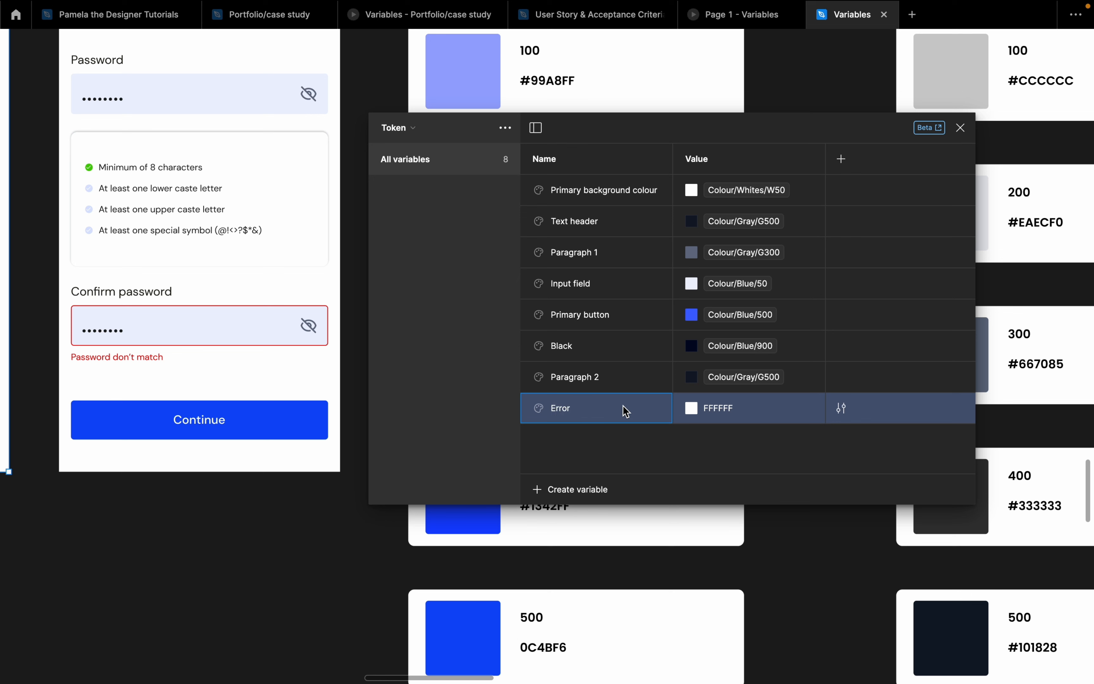
Alias the Error token to the red primitive Colour/Responses/R50
right_click(713, 411)
left_click(737, 422)
scroll(721, 626, "down", 10)
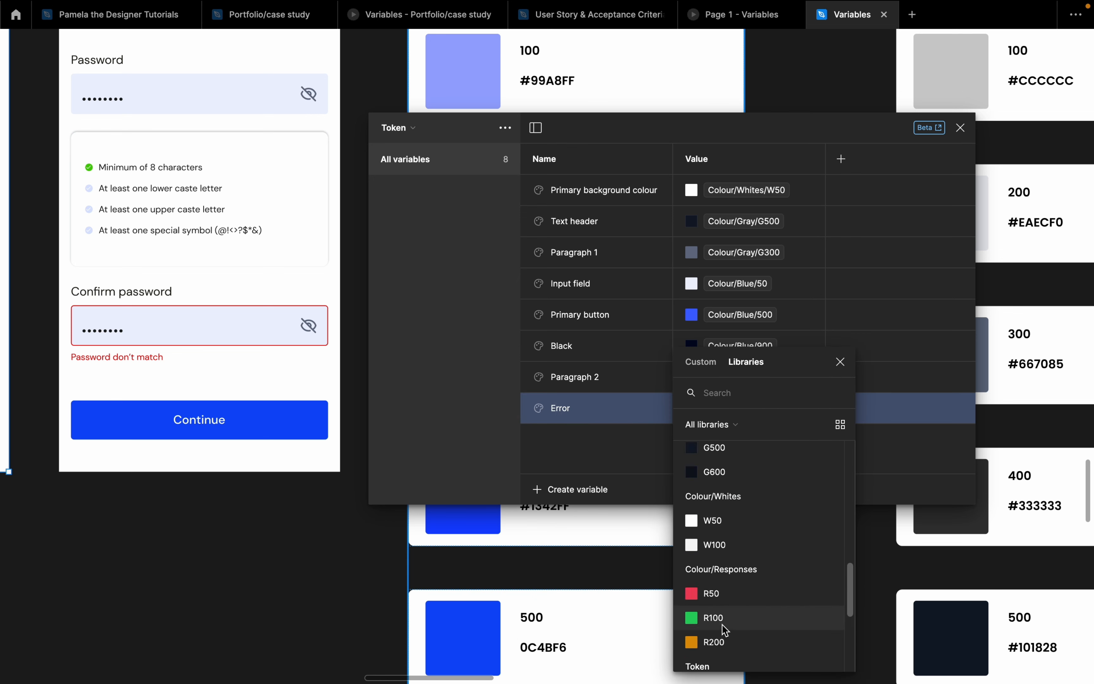
scroll(714, 588, "down", 5)
scroll(707, 552, "up", 6)
scroll(733, 597, "down", 1)
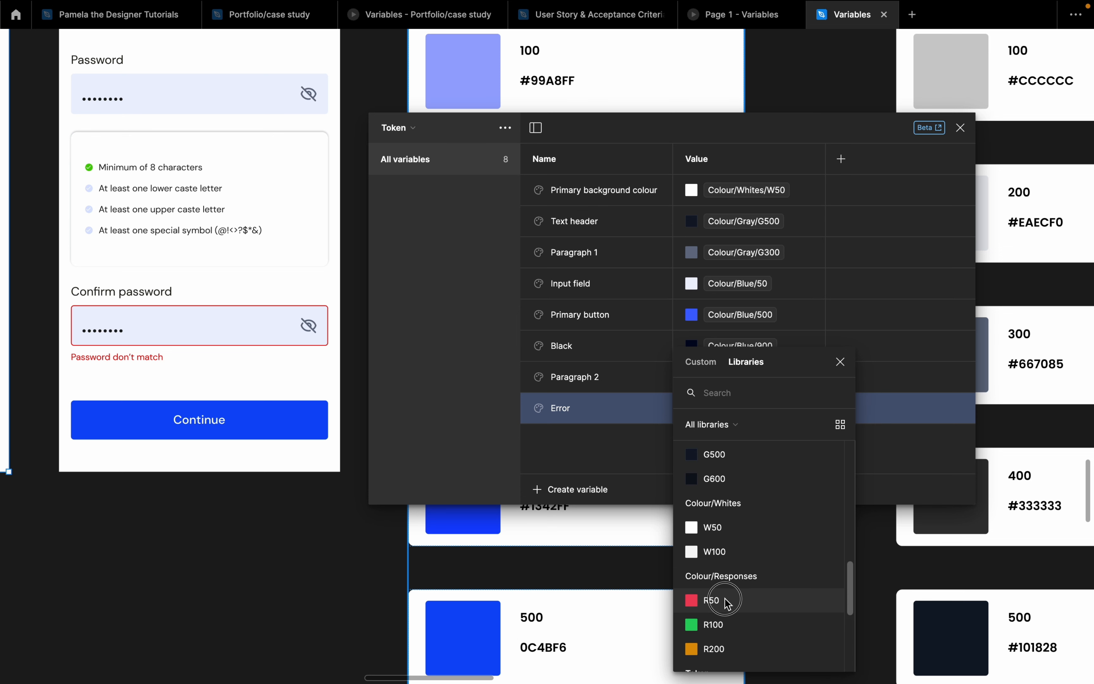
left_click(726, 601)
Add a color variable named Success to the Token collection for the green password check marks
scroll(166, 317, "up", 4)
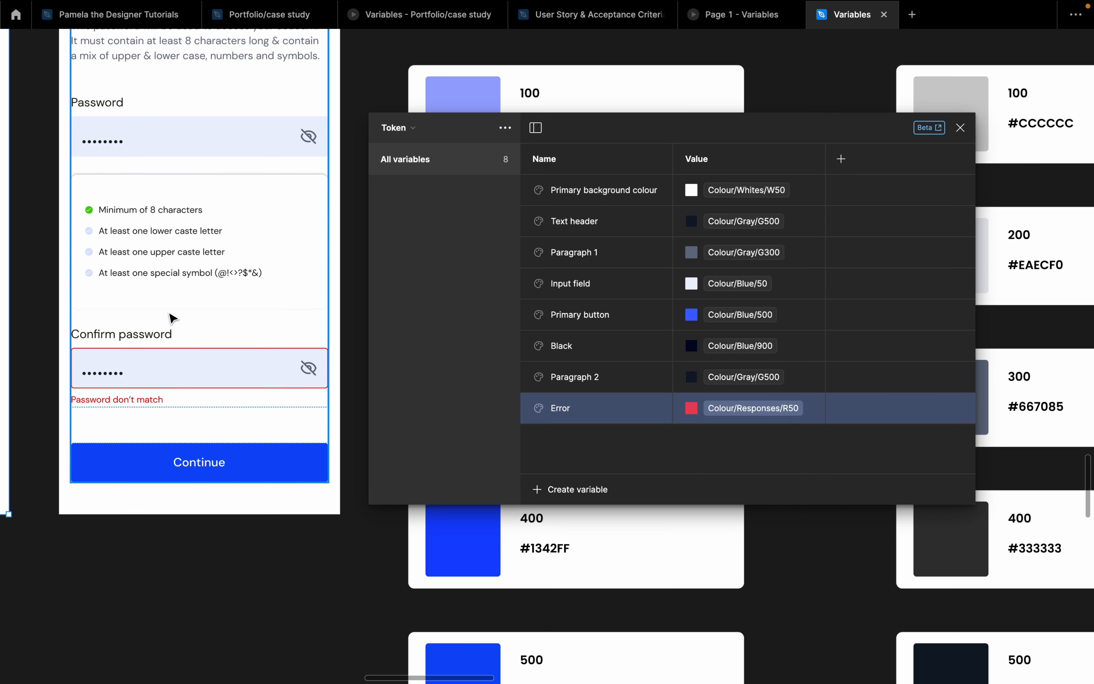
left_click(577, 490)
left_click(601, 519)
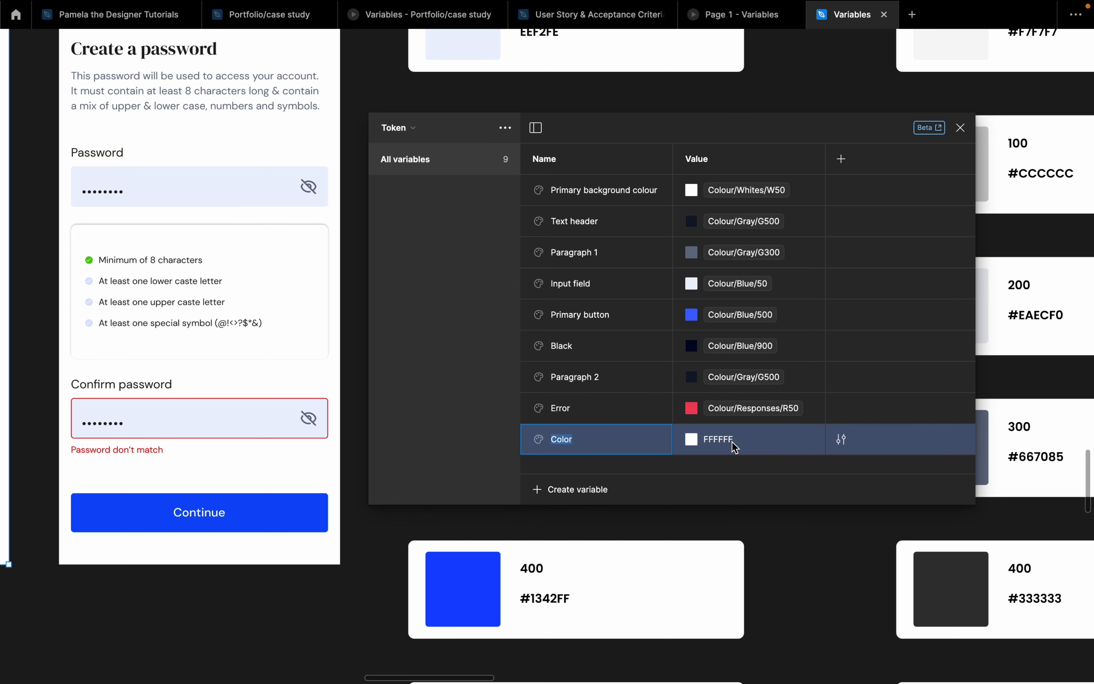
right_click(706, 441)
left_click(588, 442)
Alias the Success token to the green primitive Colour/Responses/R100
right_click(733, 438)
left_click(760, 442)
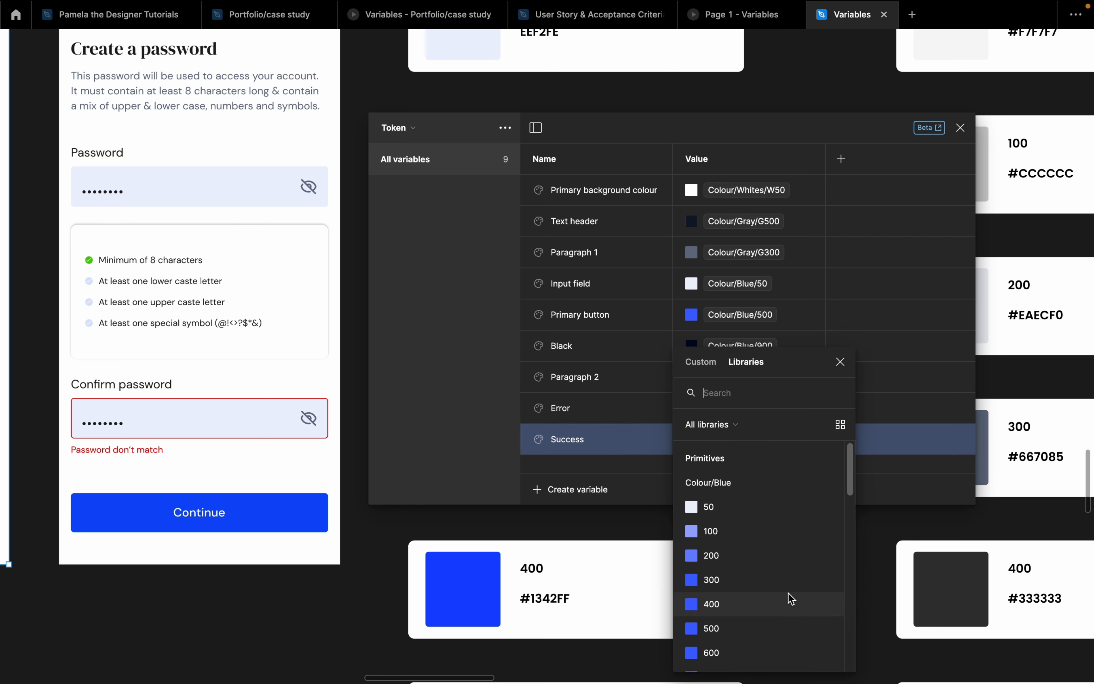
scroll(769, 602, "down", 5)
left_click(733, 616)
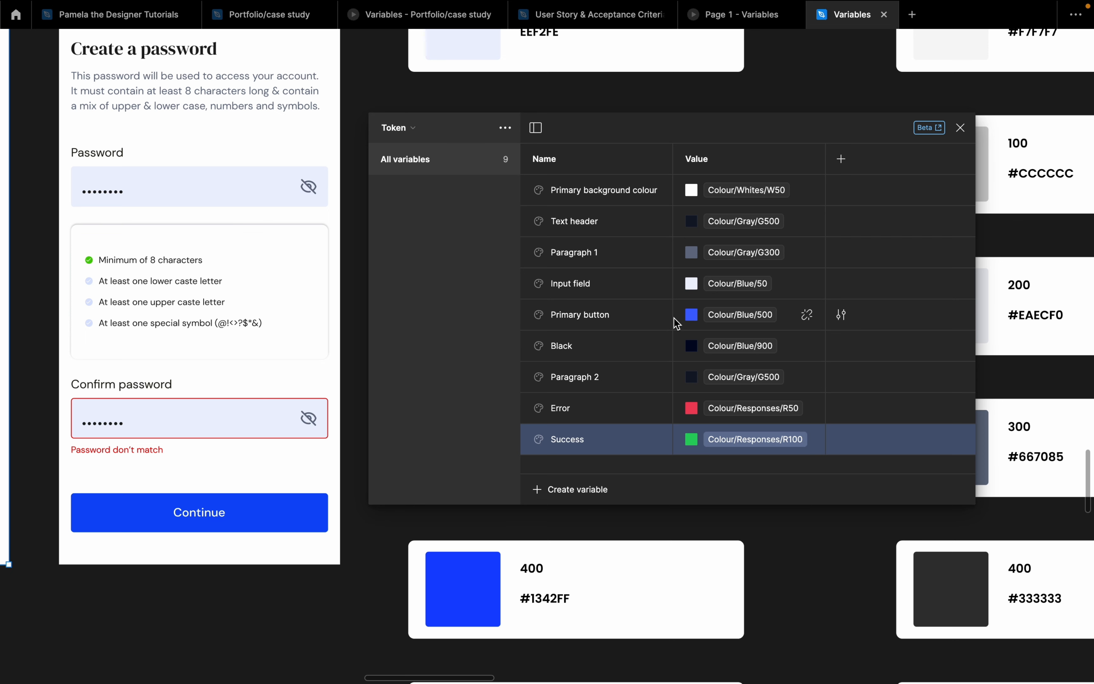
Close the local variables window and restore the hidden interface around the canvas
left_click_drag(774, 129, 831, 136)
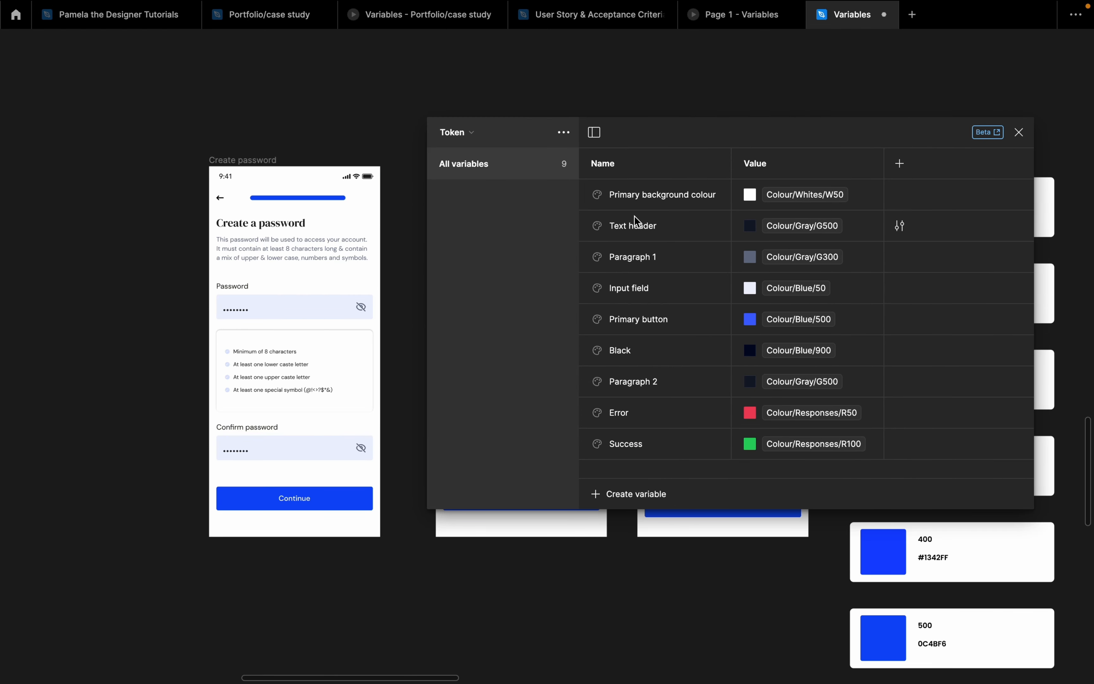
left_click(1019, 132)
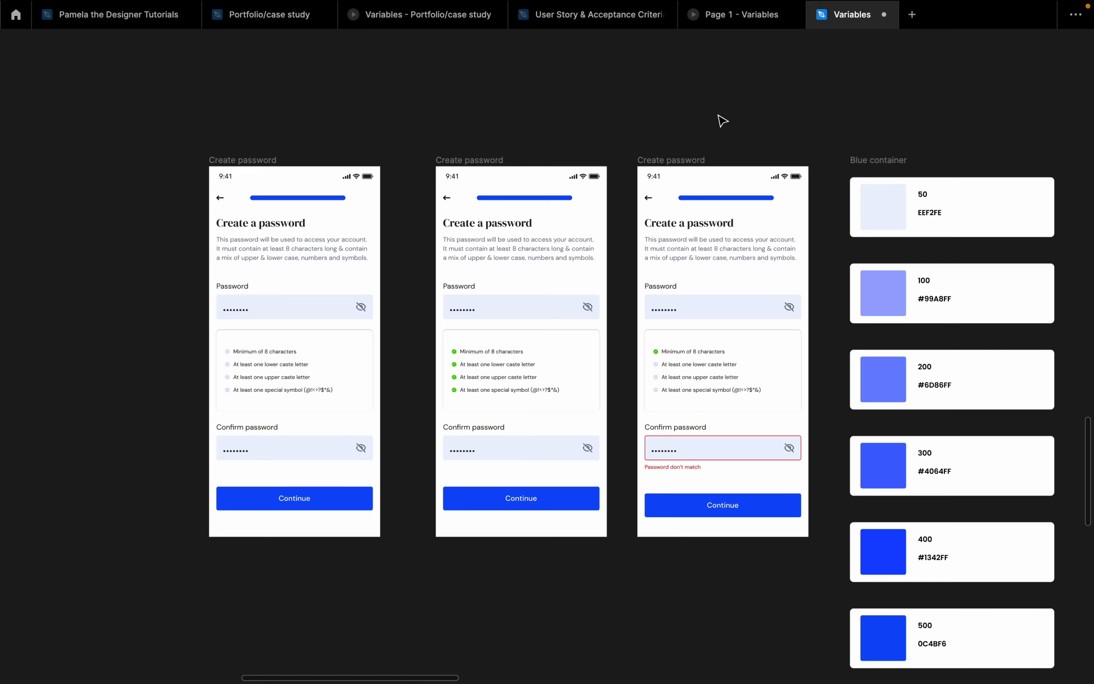
right_click(640, 102)
left_click(696, 142)
scroll(512, 202, "down", 2)
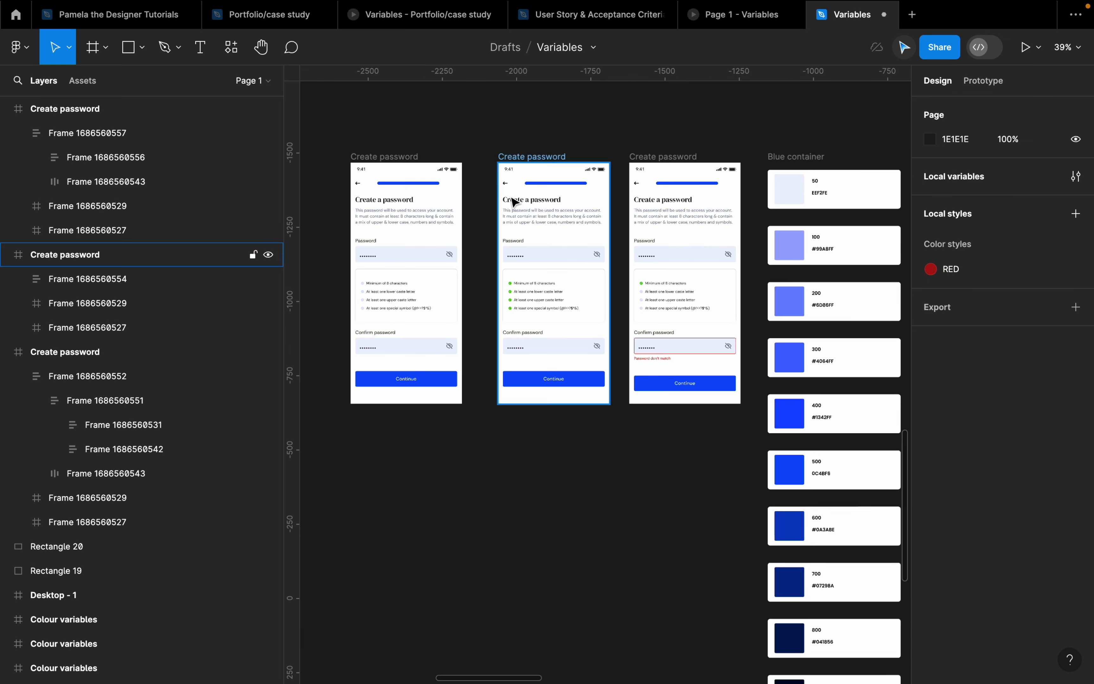
Apply the Text header token to the fill of the "Create a password" heading in the first Create password screen
scroll(398, 210, "up", 5)
left_click(538, 188)
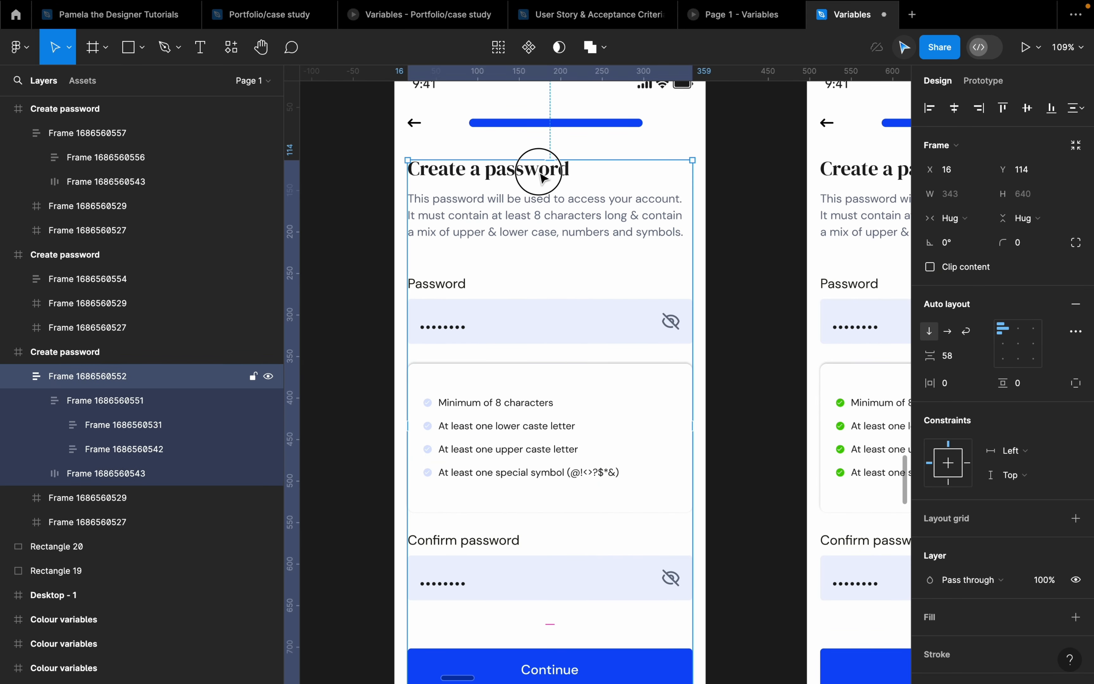
double_click(536, 170)
double_click(543, 179)
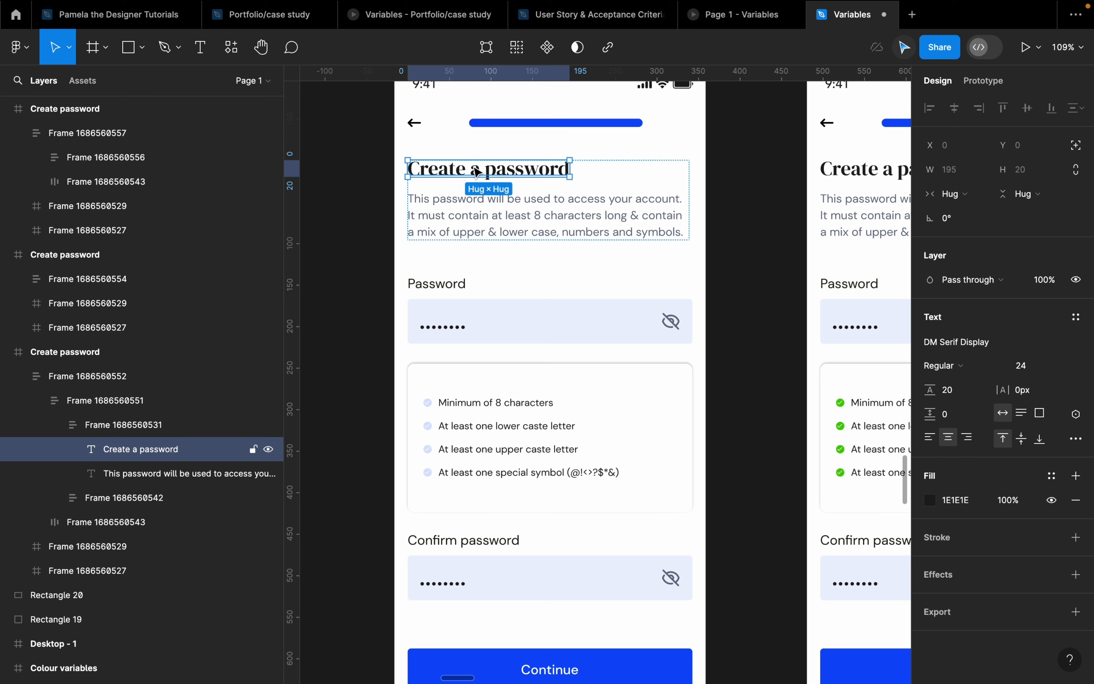
left_click(1052, 477)
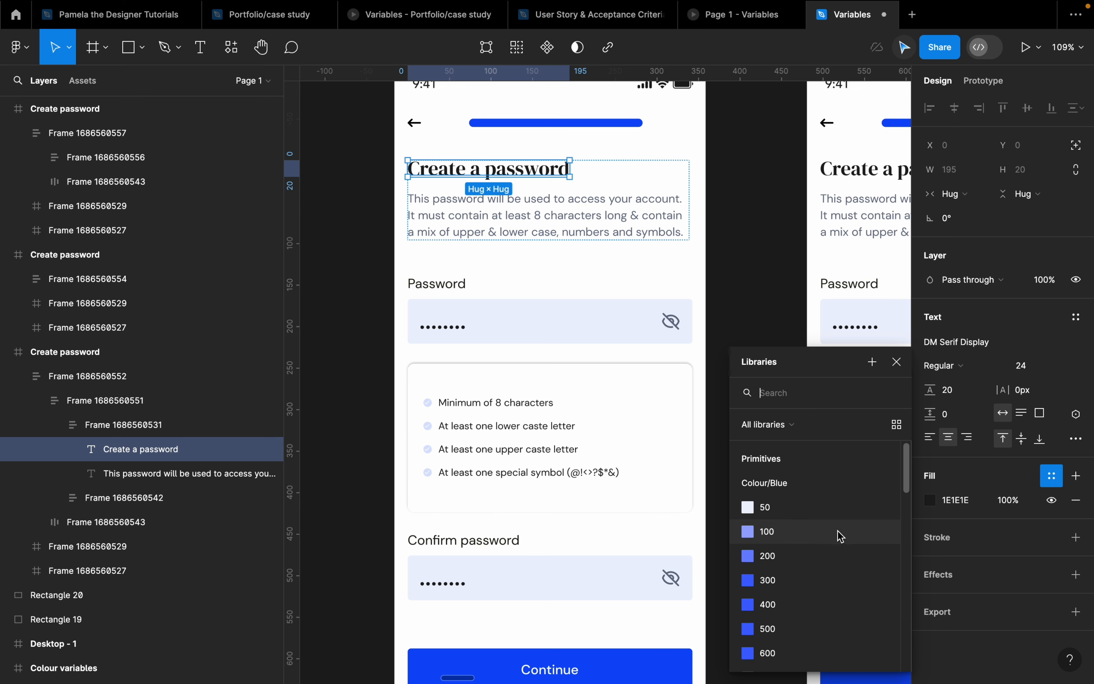
scroll(841, 536, "down", 10)
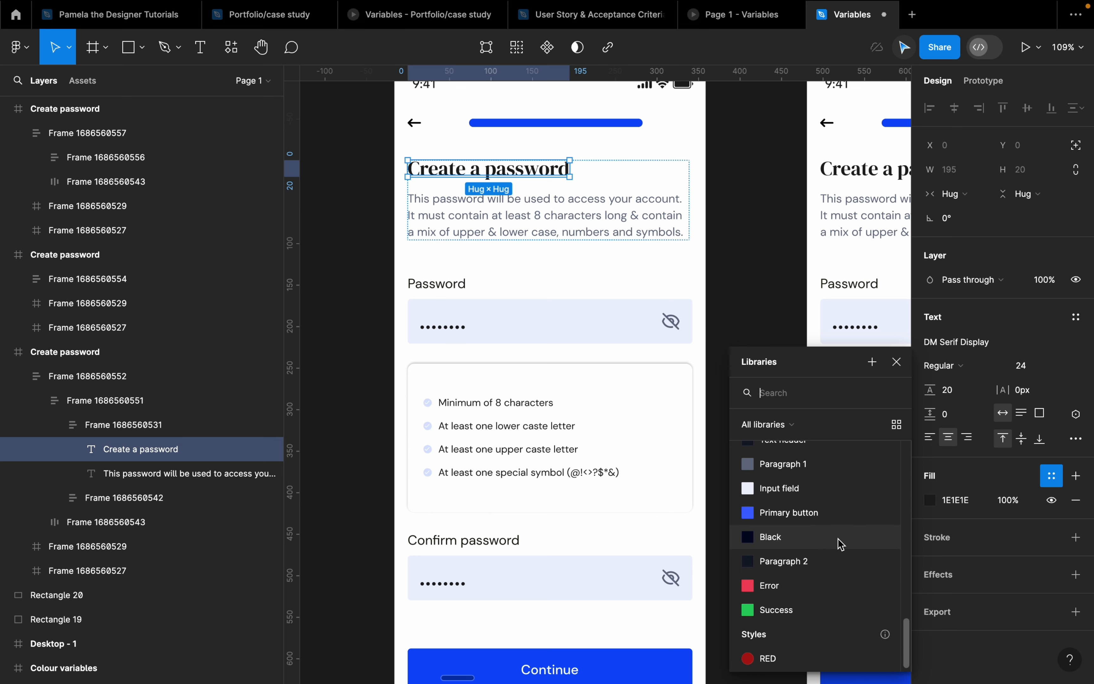
scroll(841, 542, "up", 10)
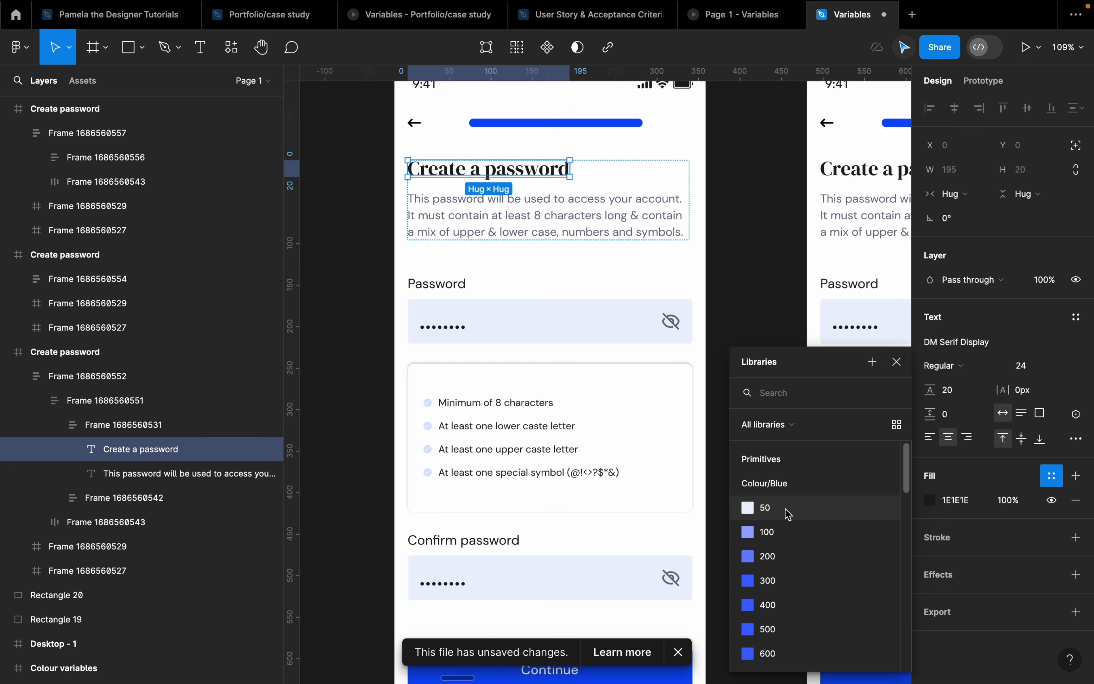
left_click(678, 651)
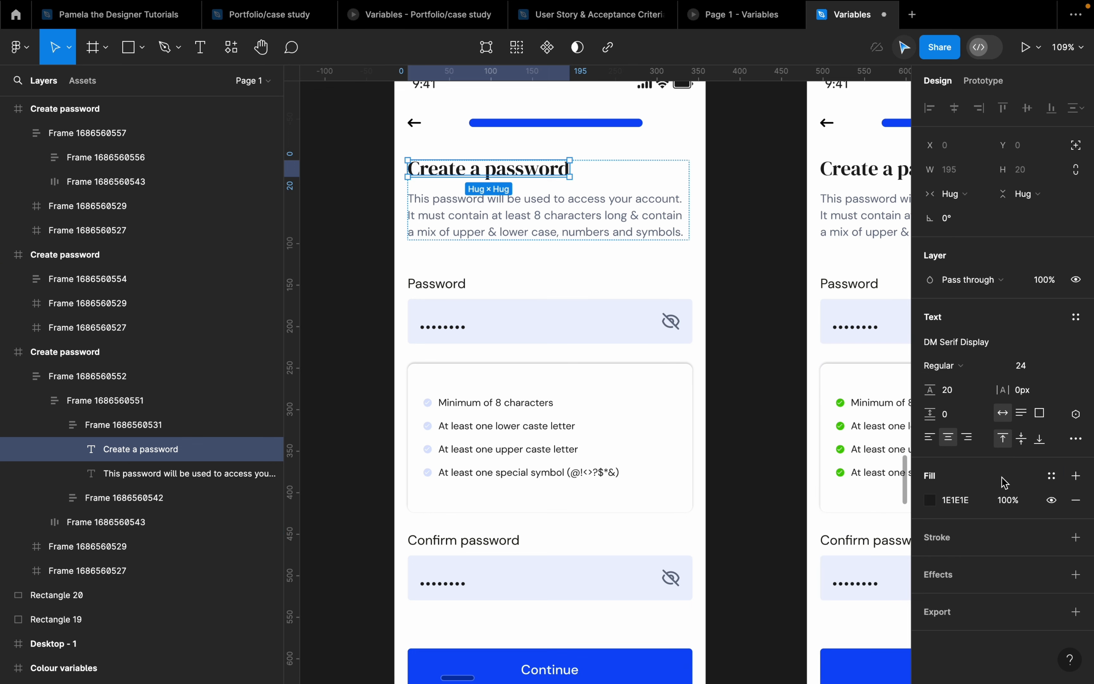
left_click(1052, 475)
scroll(850, 556, "down", 5)
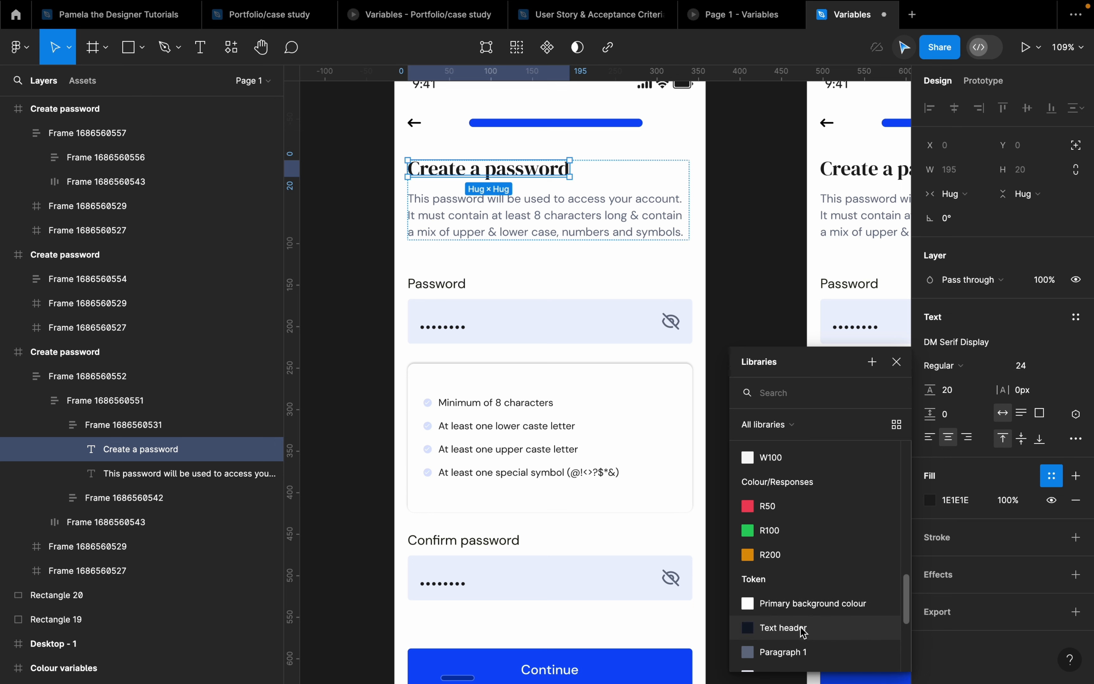
left_click(796, 632)
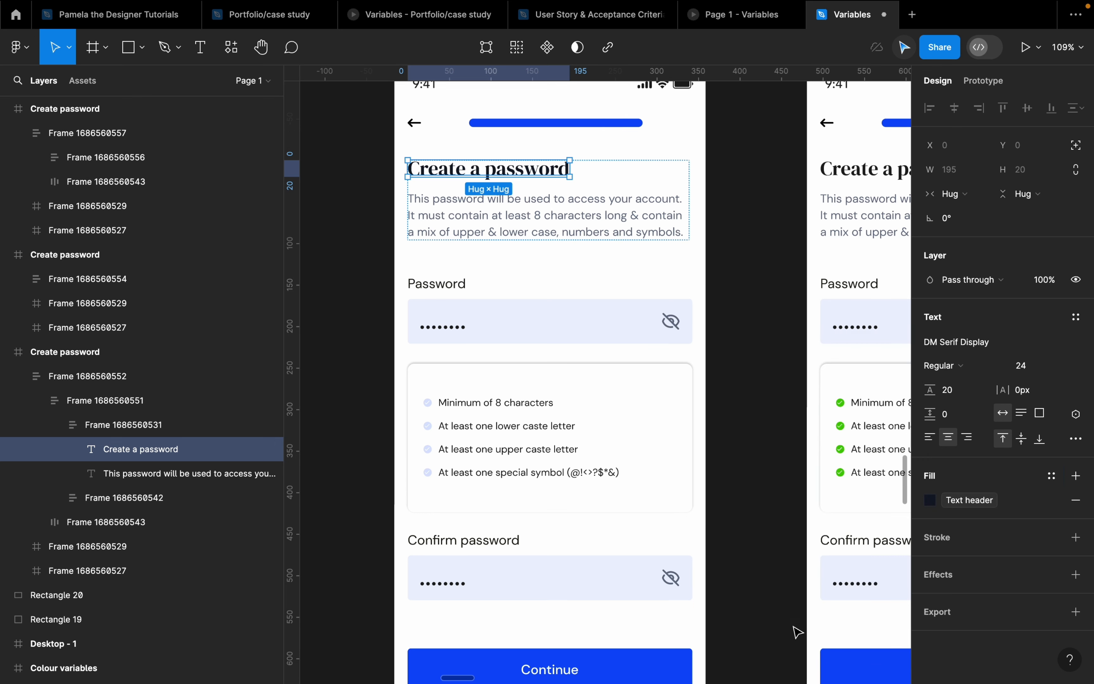
Apply the Paragraph 1 token to the fill of the description text below the "Create a password" heading
left_click(526, 218)
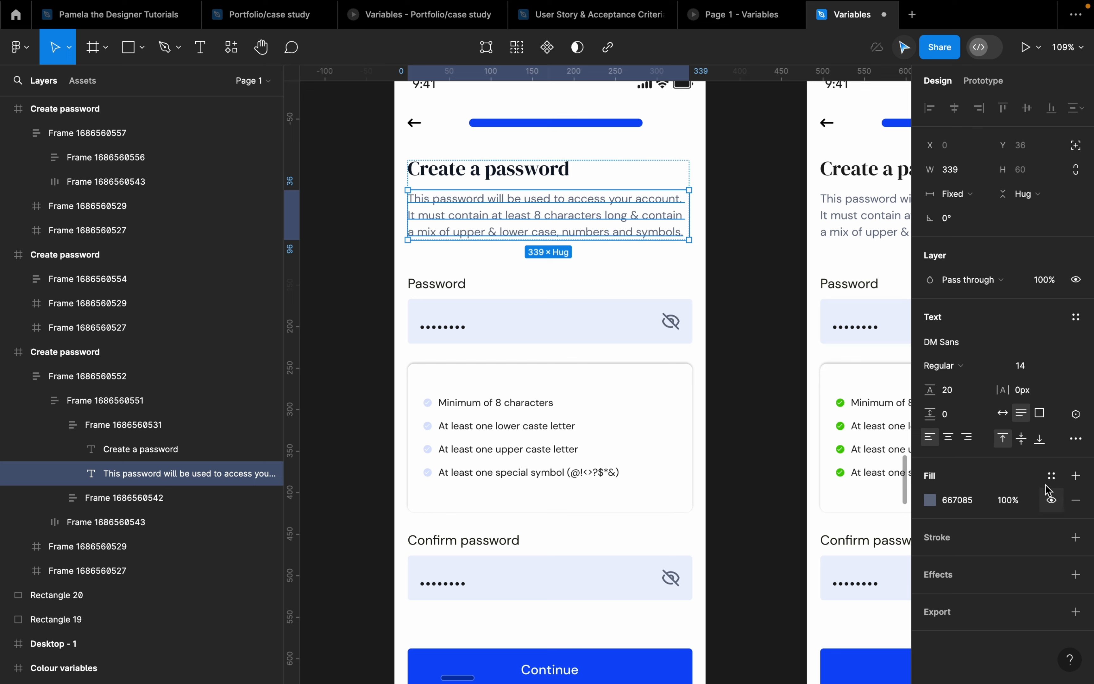
left_click(1051, 475)
scroll(819, 568, "down", 10)
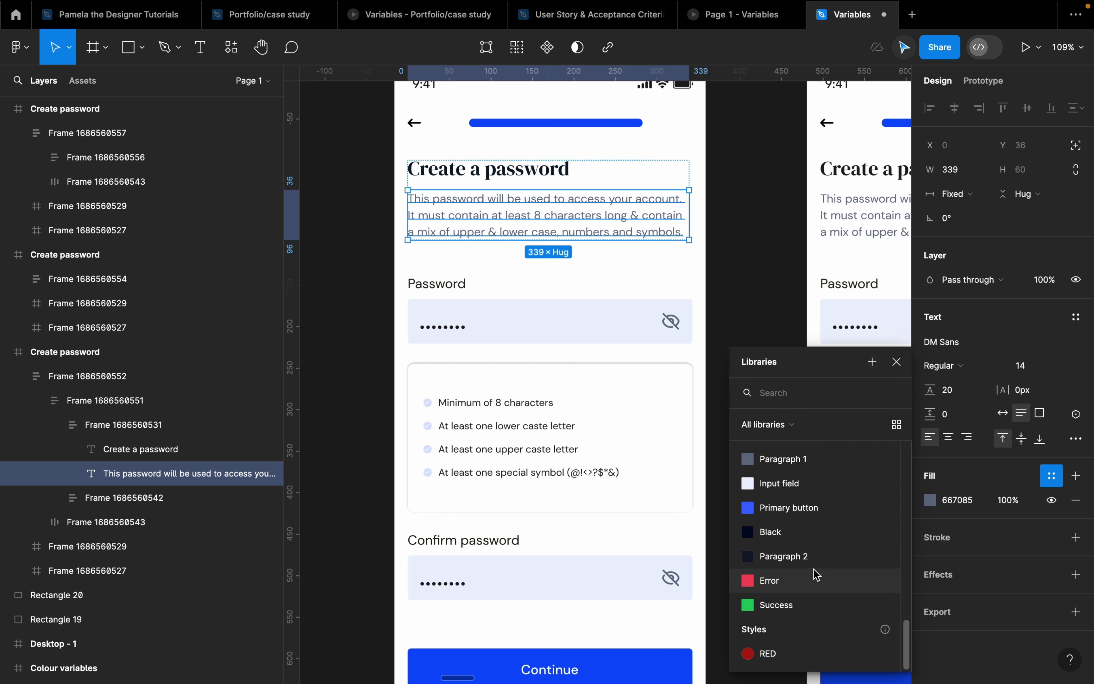
scroll(798, 461, "up", 1)
left_click(799, 462)
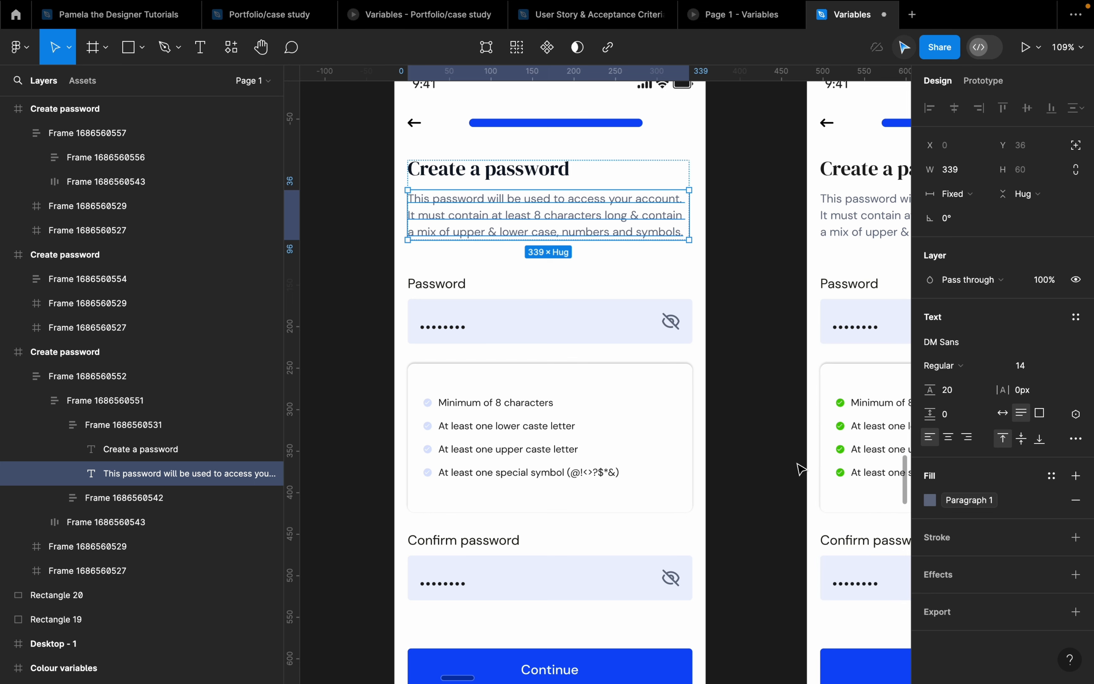
Select the Password label in the first screen and open the color variables available for its fill
left_click(464, 289)
left_click(464, 289)
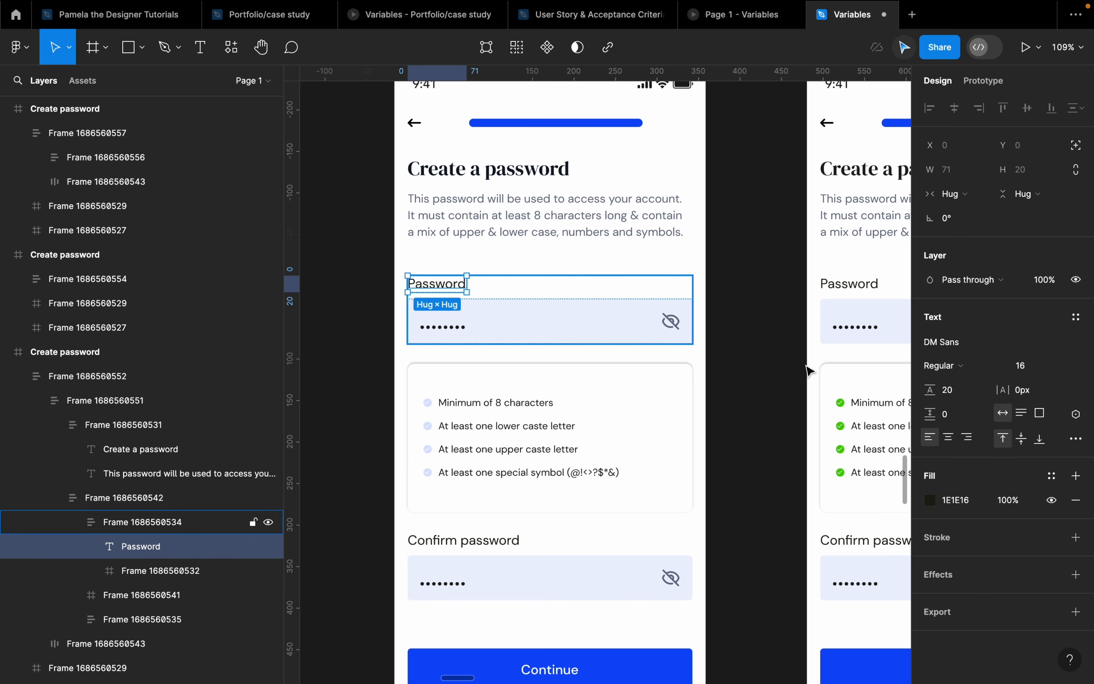
left_click(1052, 475)
scroll(812, 570, "up", 5)
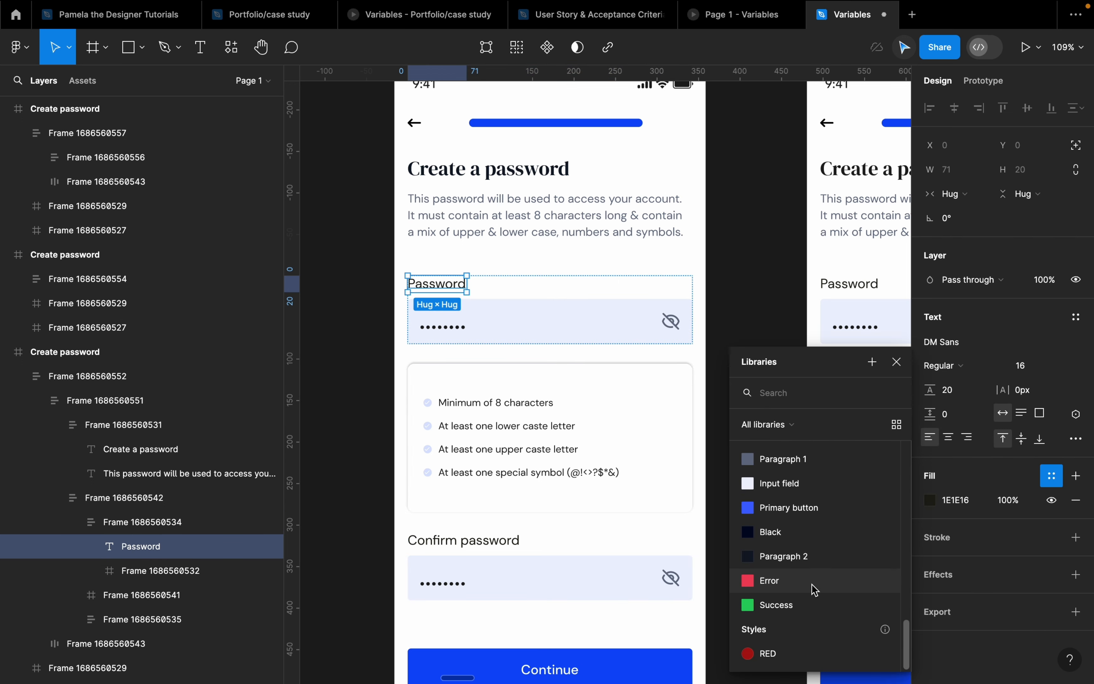
Apply the Paragraph 2 variable to the first screen's Password label and the Black variable to the masked dots in its field
left_click(792, 554)
left_click(442, 334)
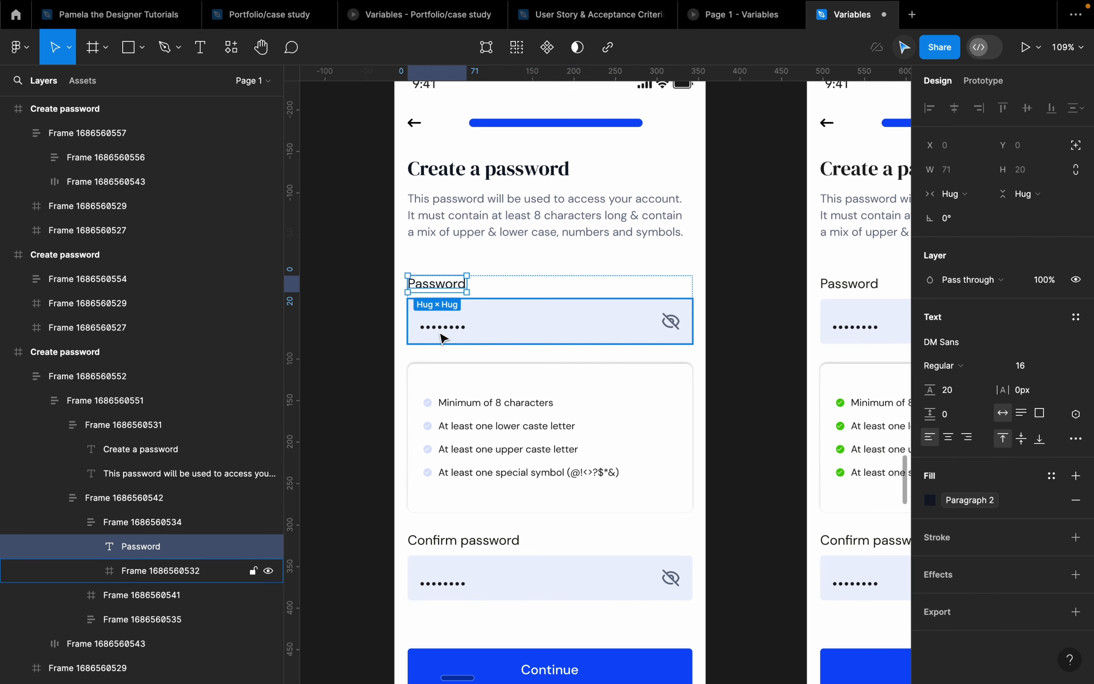
double_click(445, 334)
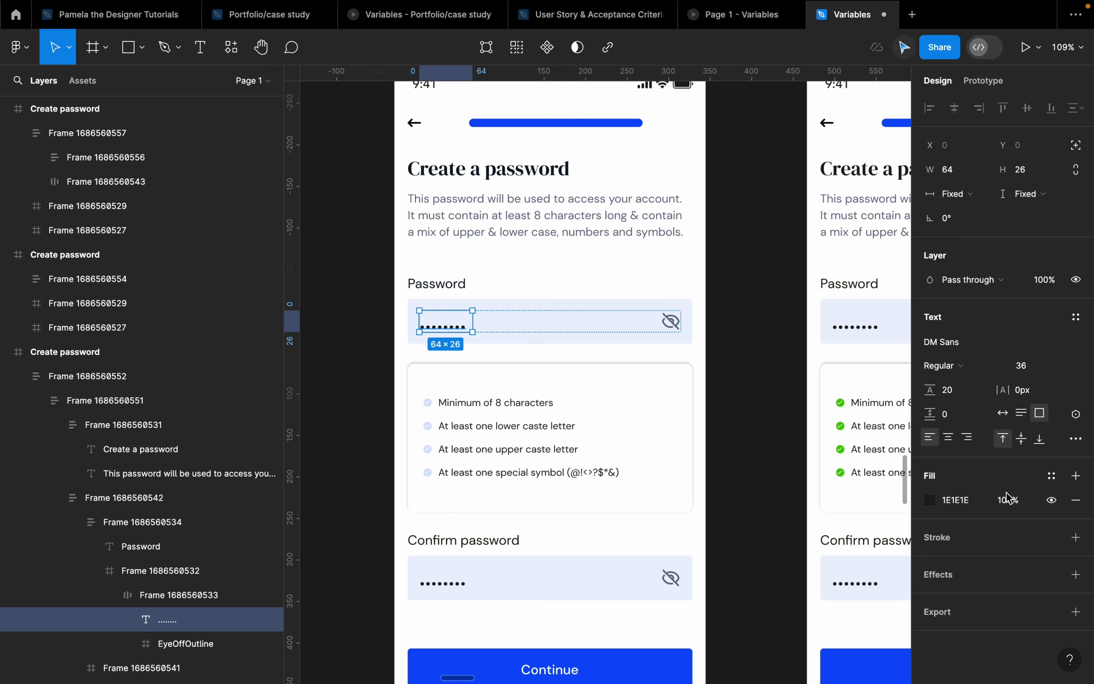
left_click(1052, 475)
scroll(822, 599, "down", 5)
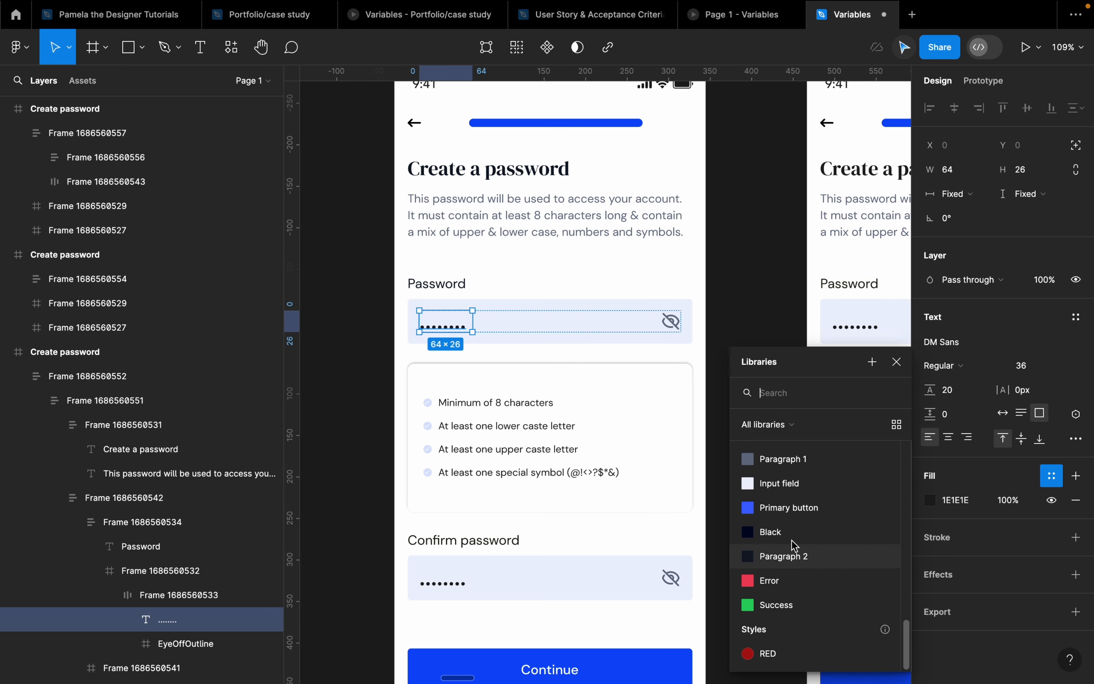
left_click(773, 556)
Apply the Black variable to the hidden-eye icon in the Password field
left_click(672, 325)
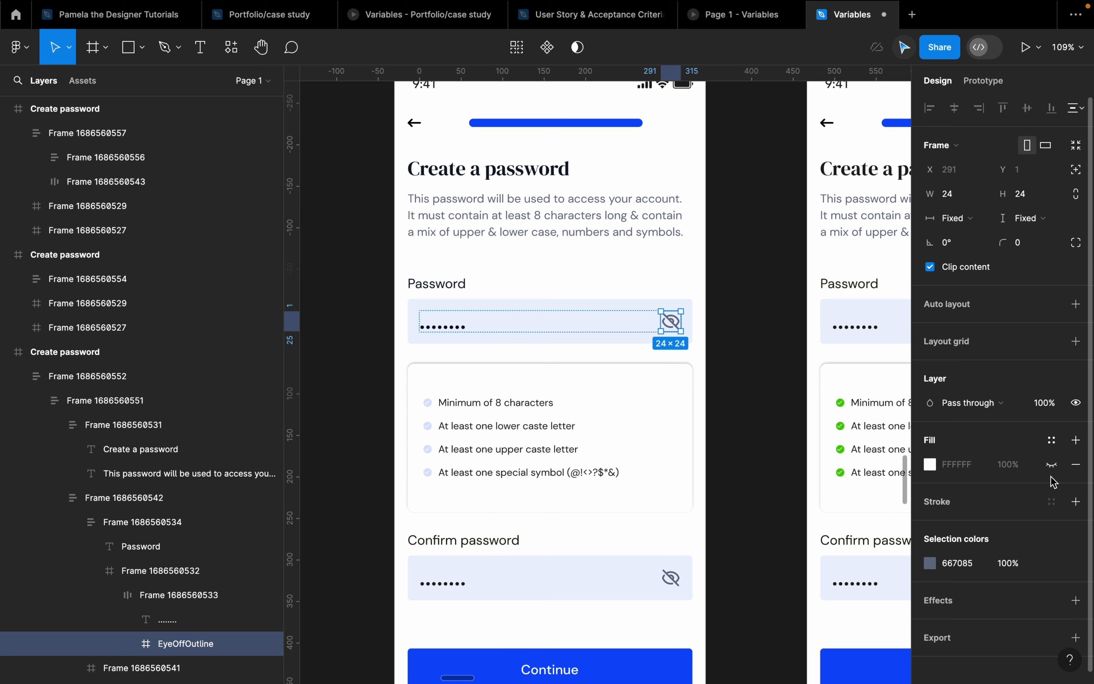
left_click(1075, 562)
scroll(841, 583, "down", 5)
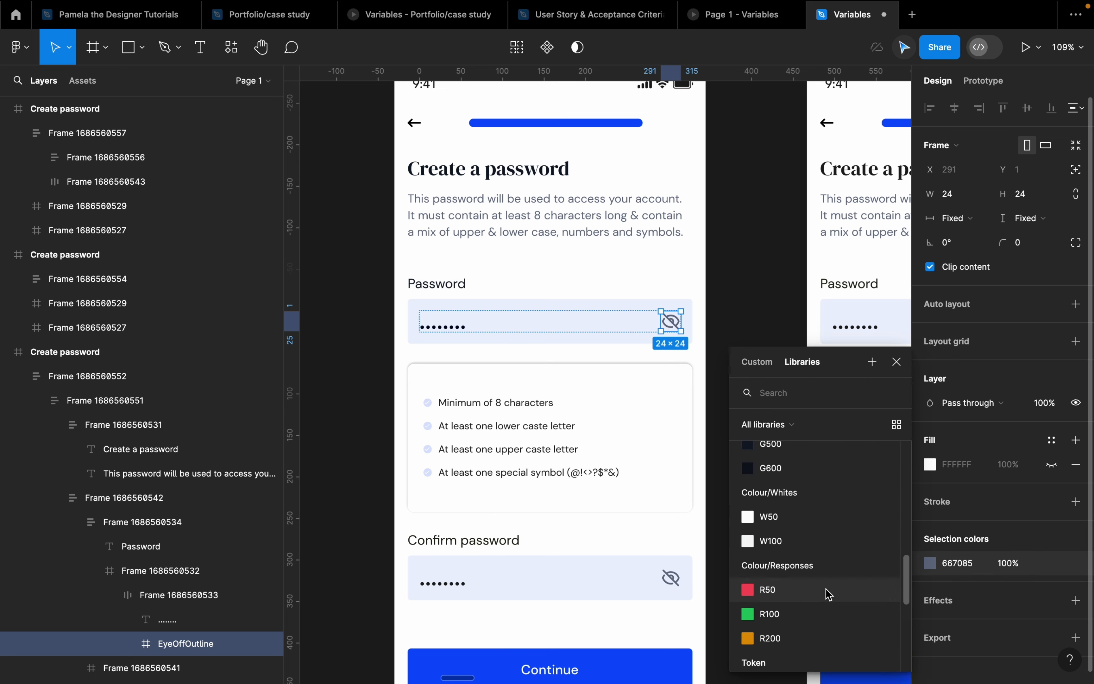
scroll(829, 594, "down", 3)
left_click(802, 532)
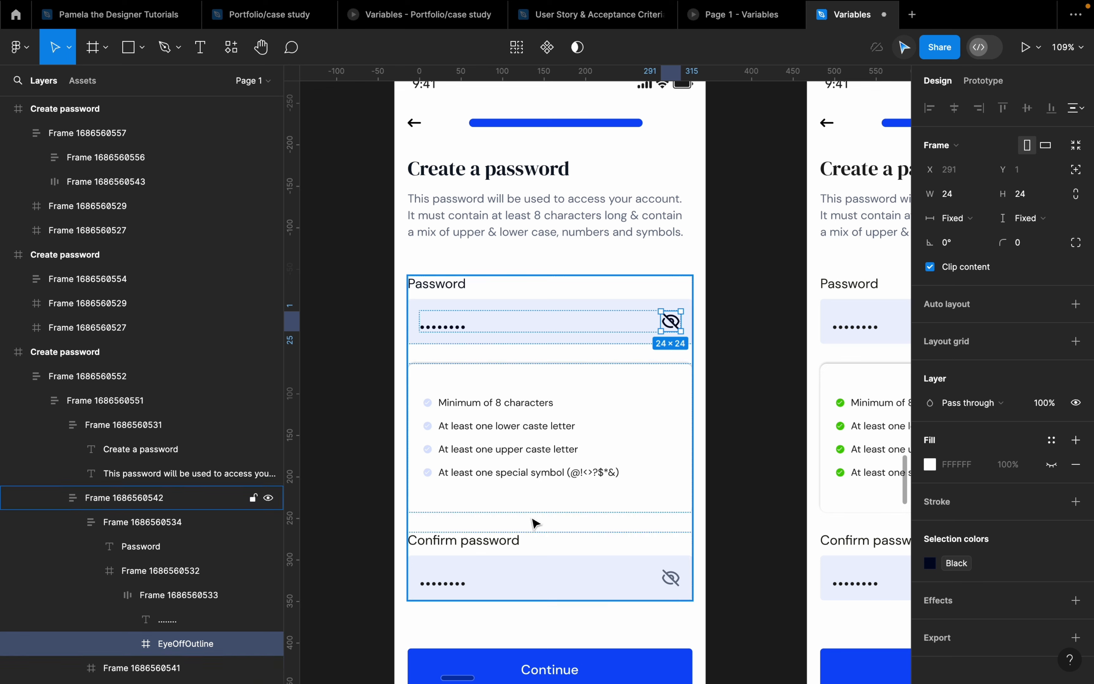
Select the Confirm password label, its masked dots and eye icon together, and replace their 1E1E1E selection colour with the Black variable
scroll(565, 534, "down", 2)
left_click(441, 544)
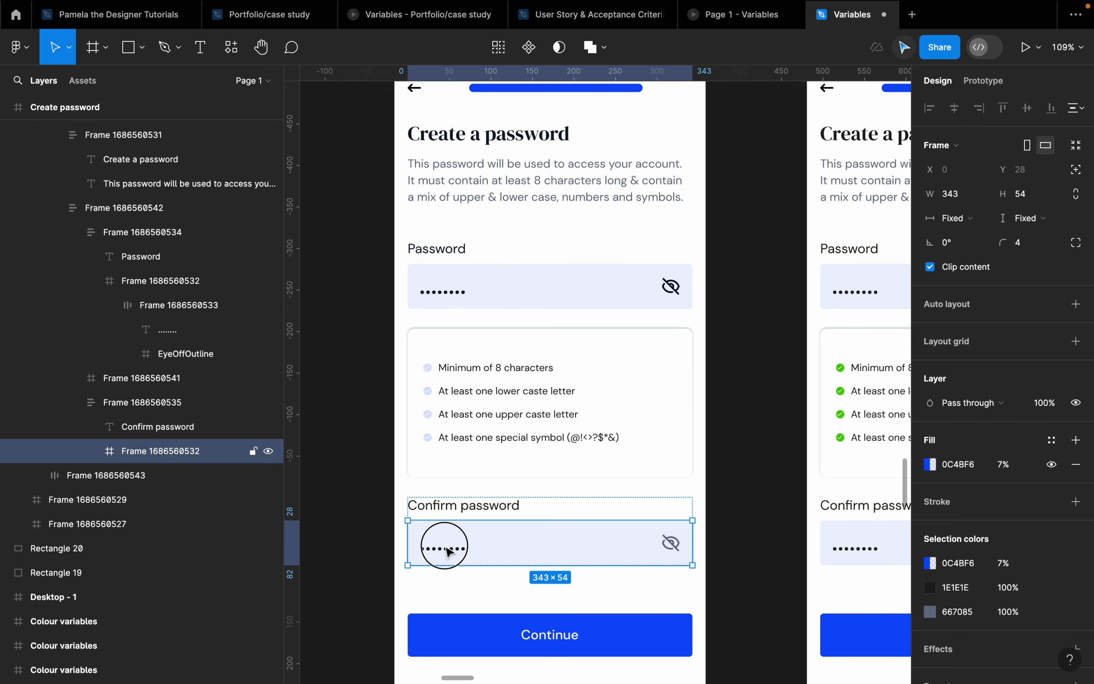
double_click(448, 548)
left_click(468, 505, "shift")
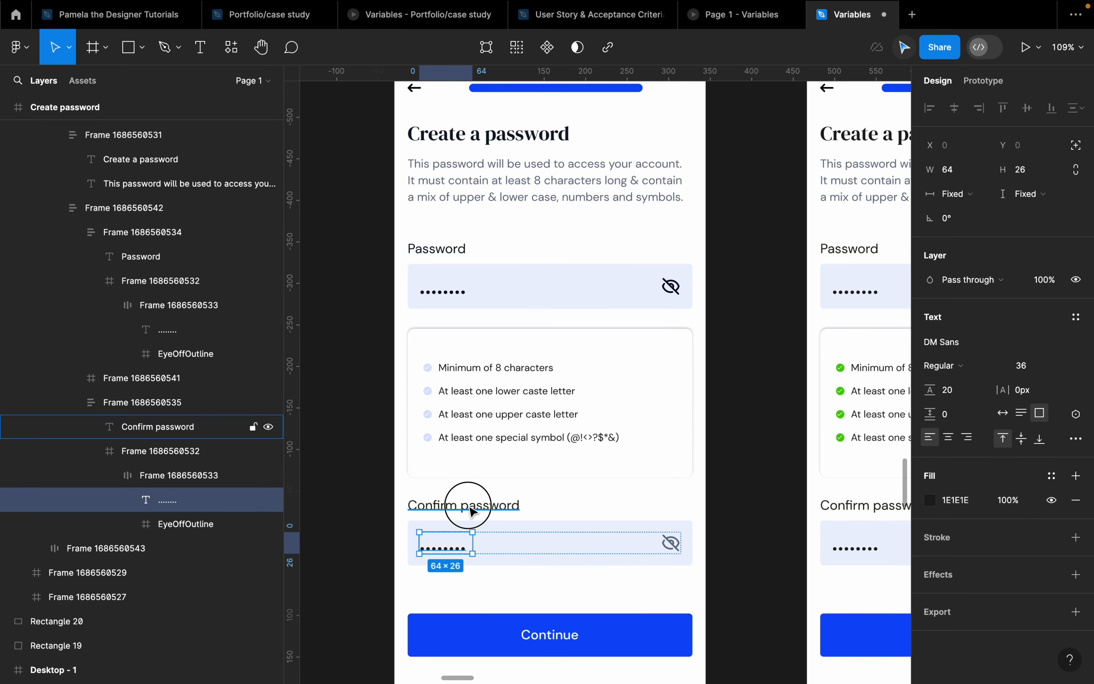
left_click(677, 548, "shift")
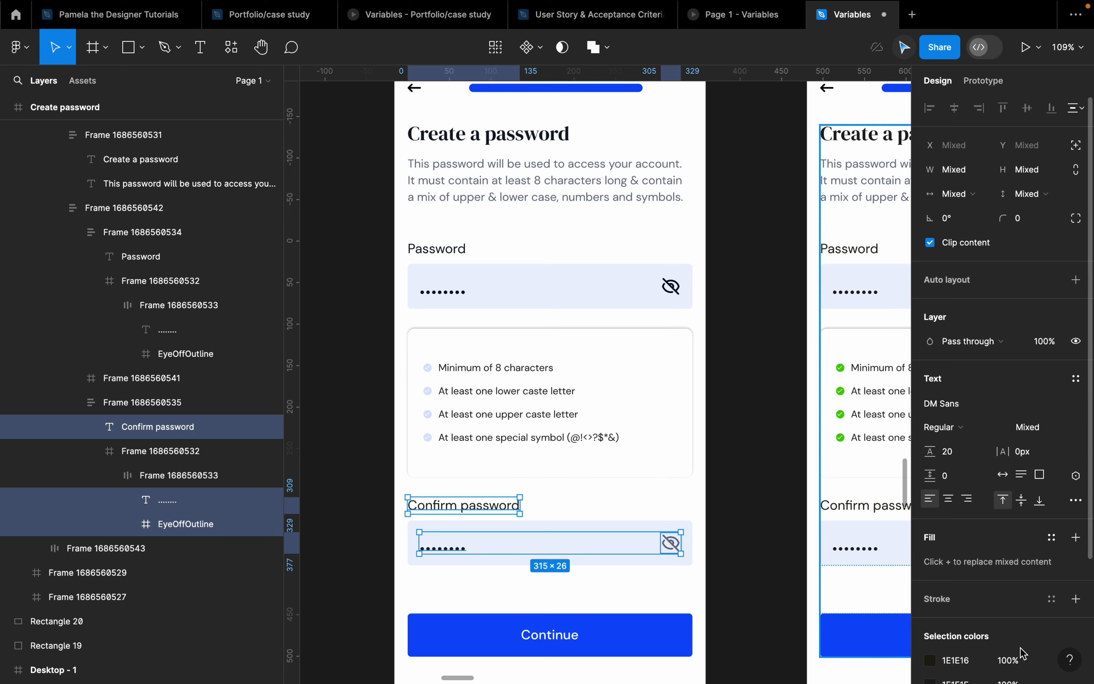
scroll(1022, 651, "down", 4)
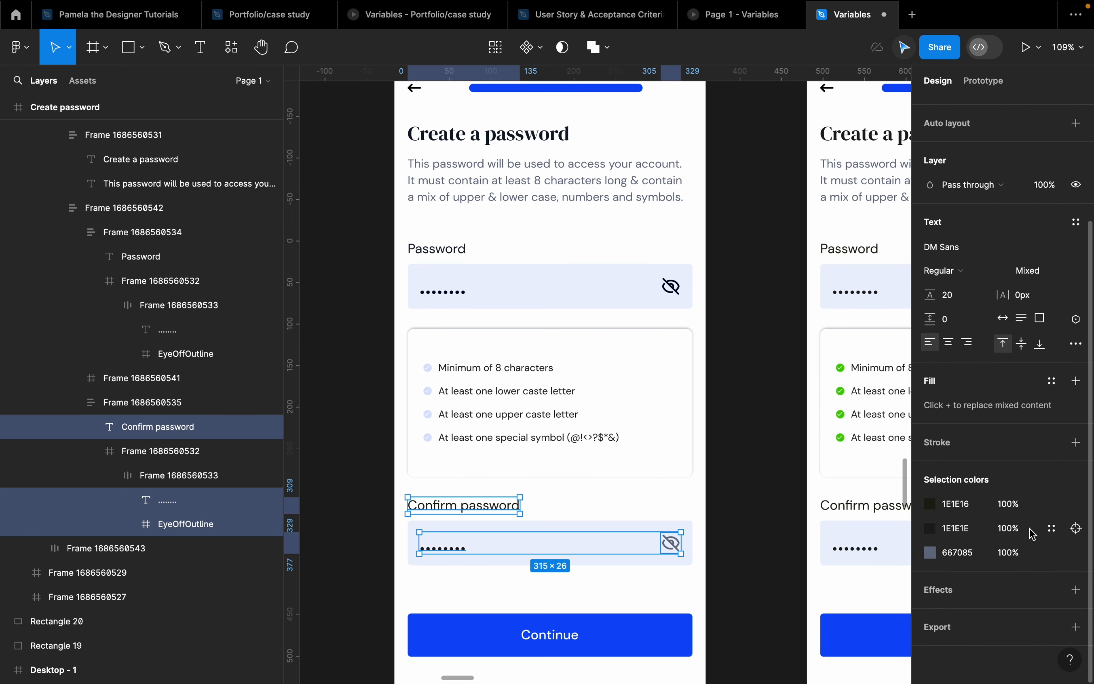
left_click(1052, 528)
scroll(787, 542, "down", 10)
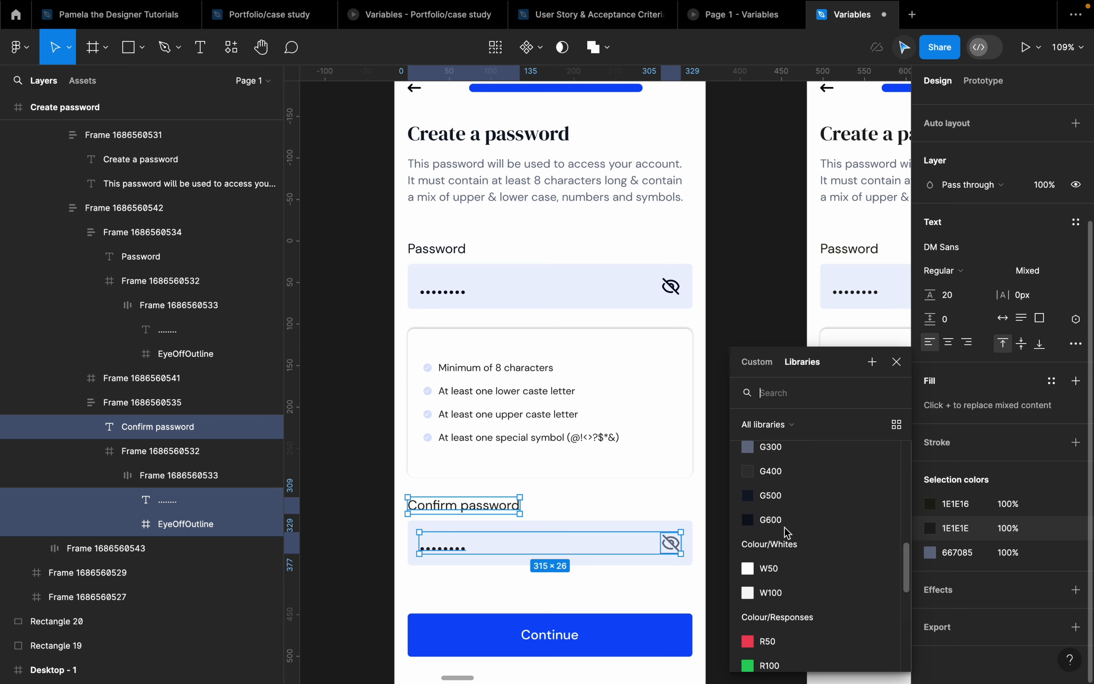
scroll(787, 554, "down", 5)
left_click(789, 531)
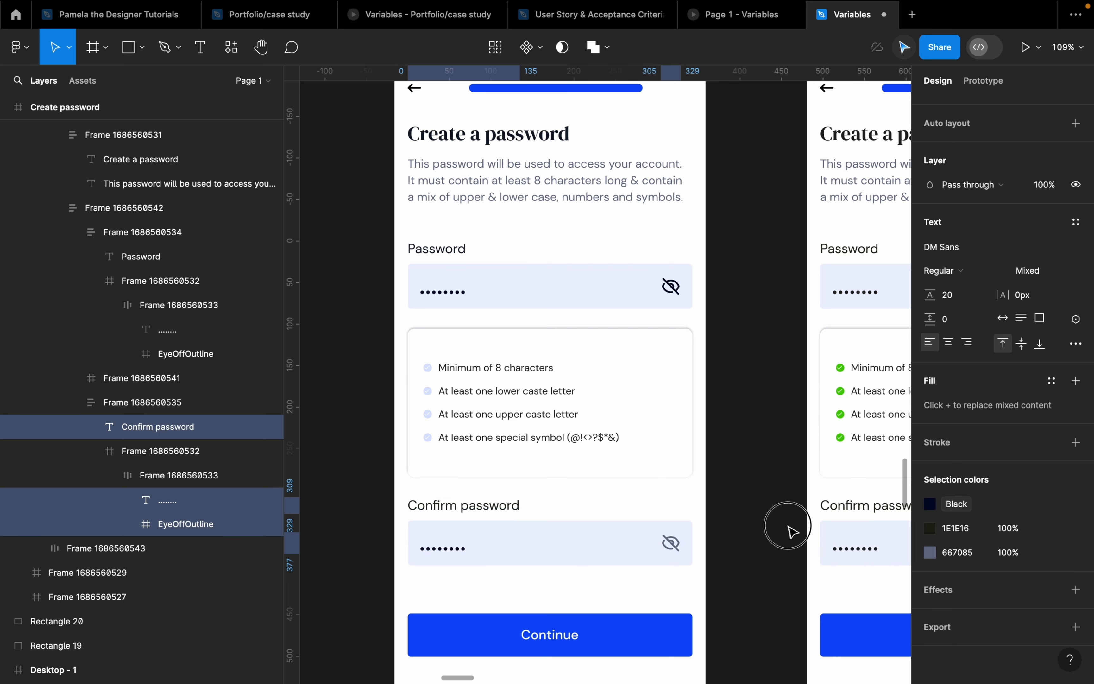
Replace the 1E1E16 colour in the same Confirm password selection with the Black variable
left_click(1052, 528)
scroll(826, 608, "down", 5)
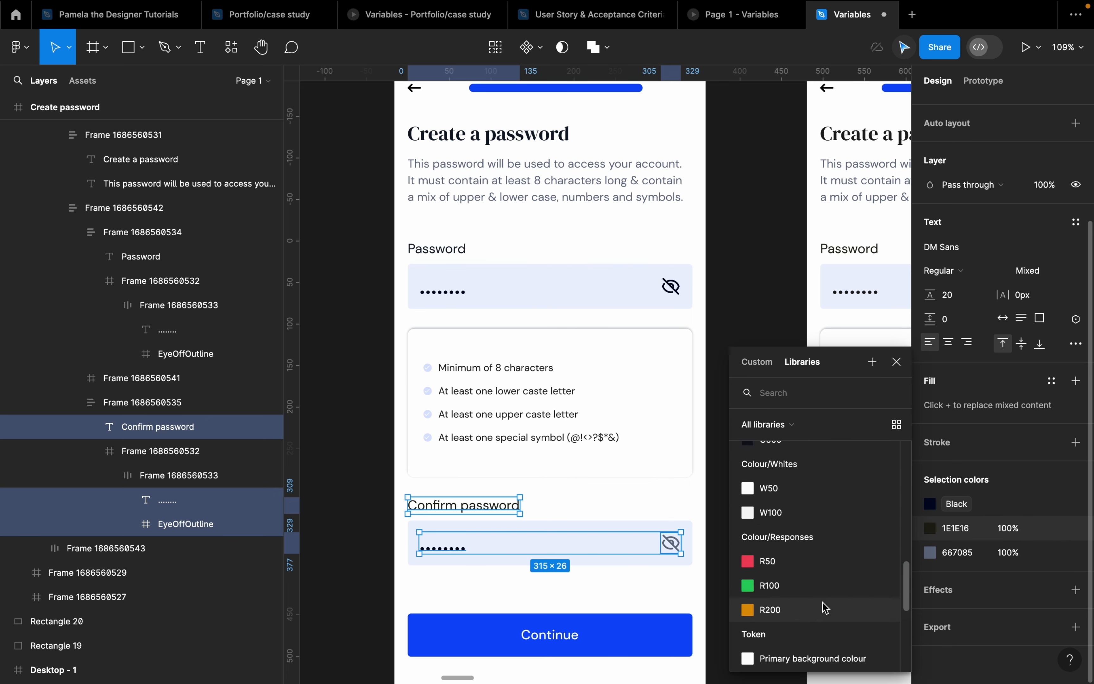
scroll(826, 607, "down", 5)
left_click(789, 530)
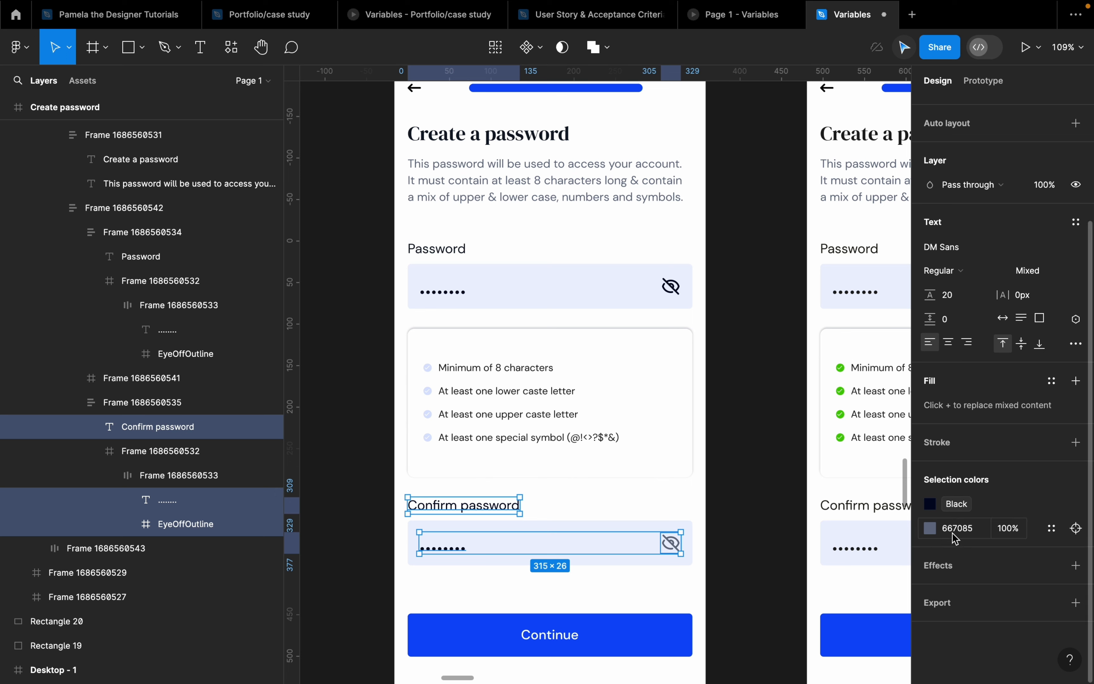
Select the Confirm password field frame and replace its 667085 selection colour with the Input field variable
left_click(582, 527)
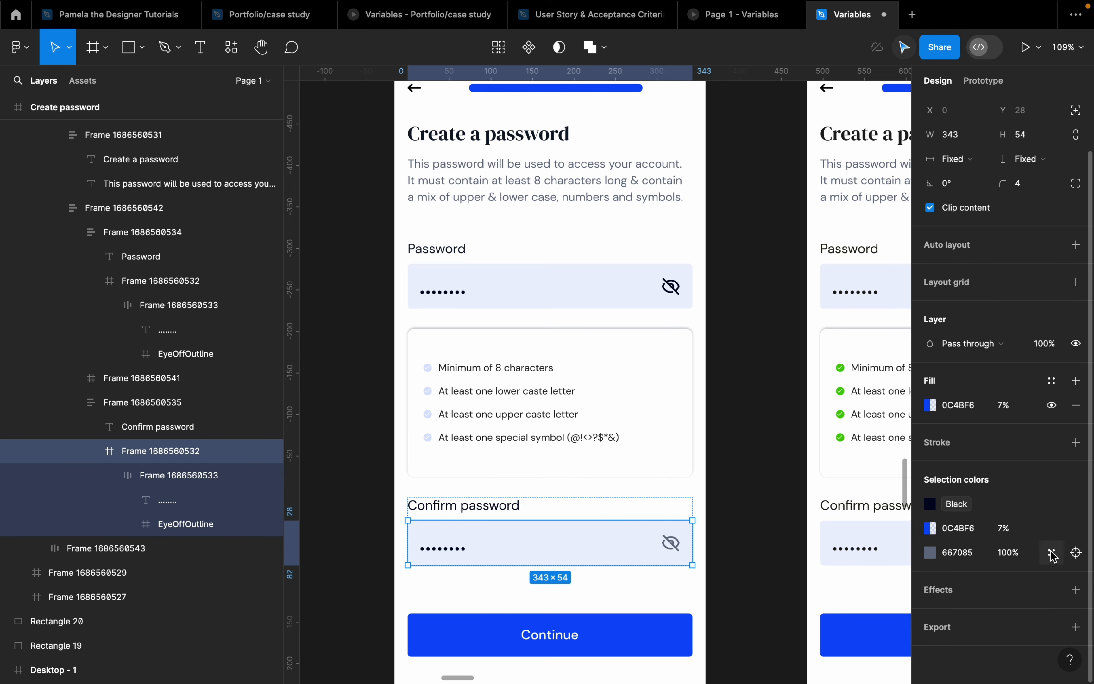
left_click(1051, 553)
scroll(779, 565, "down", 5)
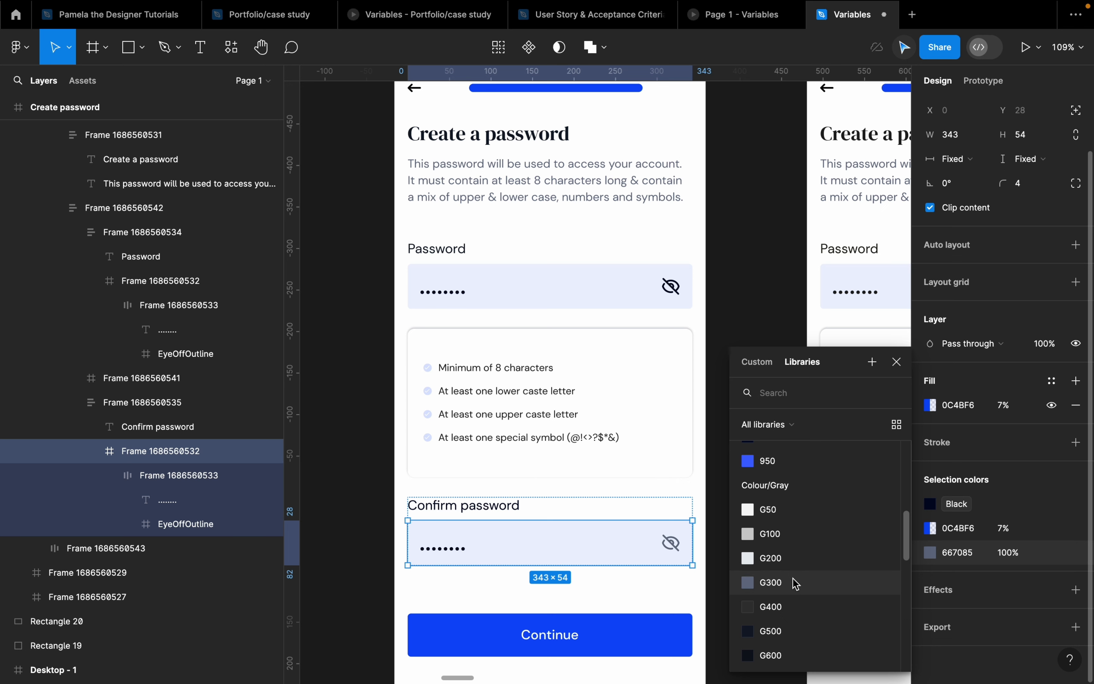
scroll(809, 566, "up", 3)
scroll(813, 567, "up", 5)
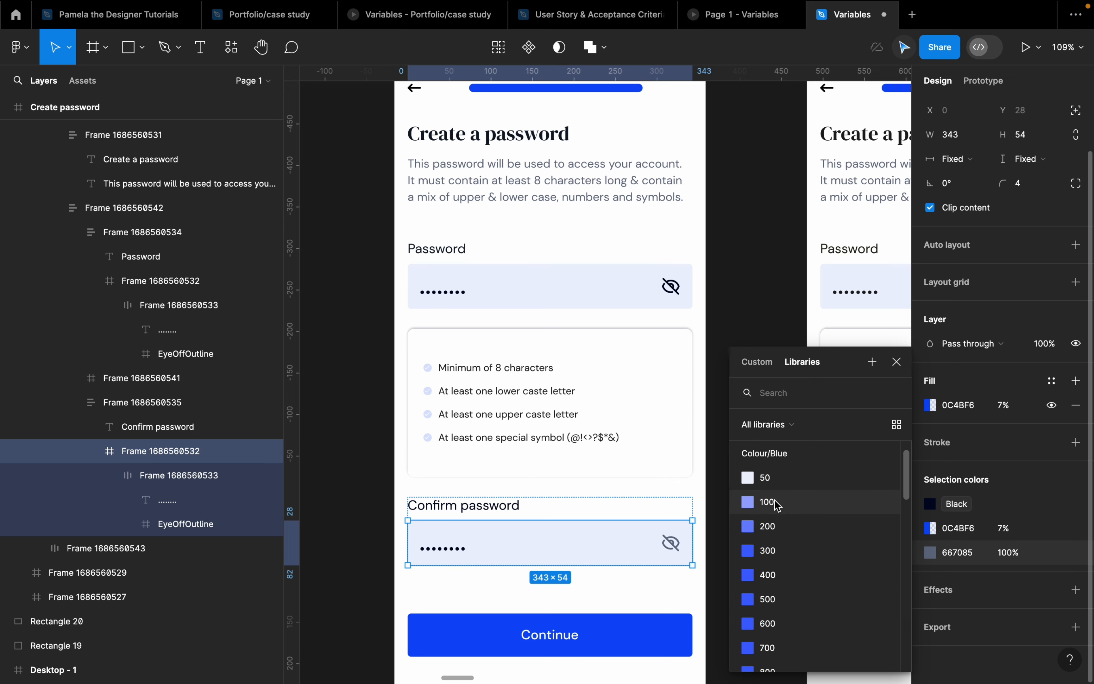
scroll(778, 502, "up", 1)
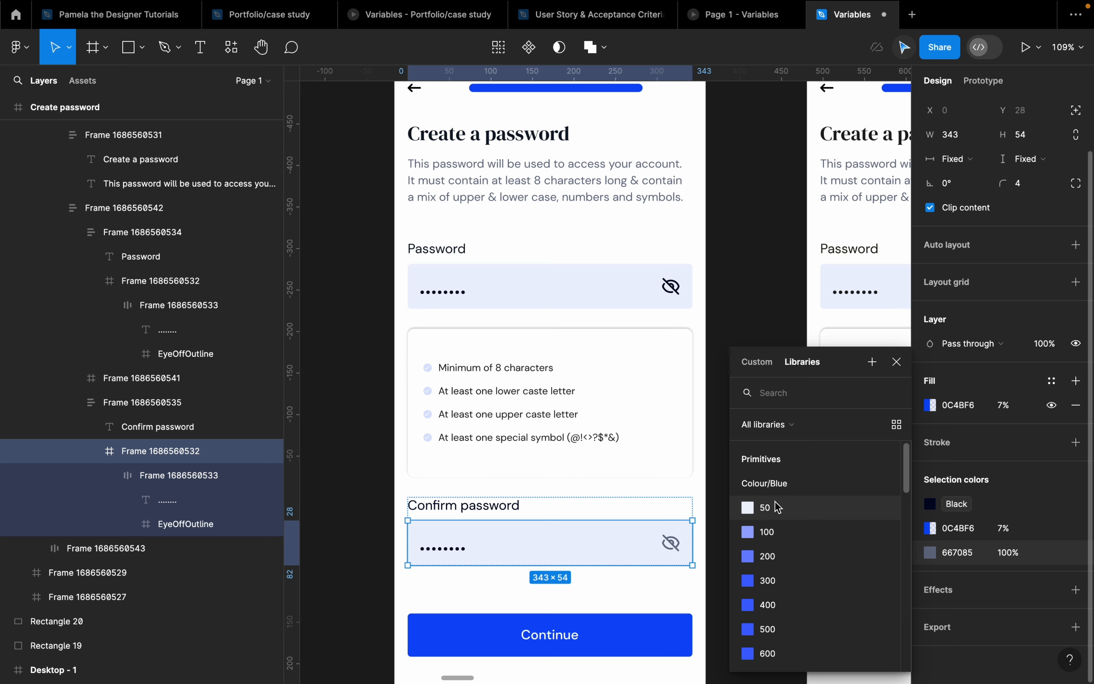
scroll(770, 505, "down", 10)
scroll(798, 524, "down", 8)
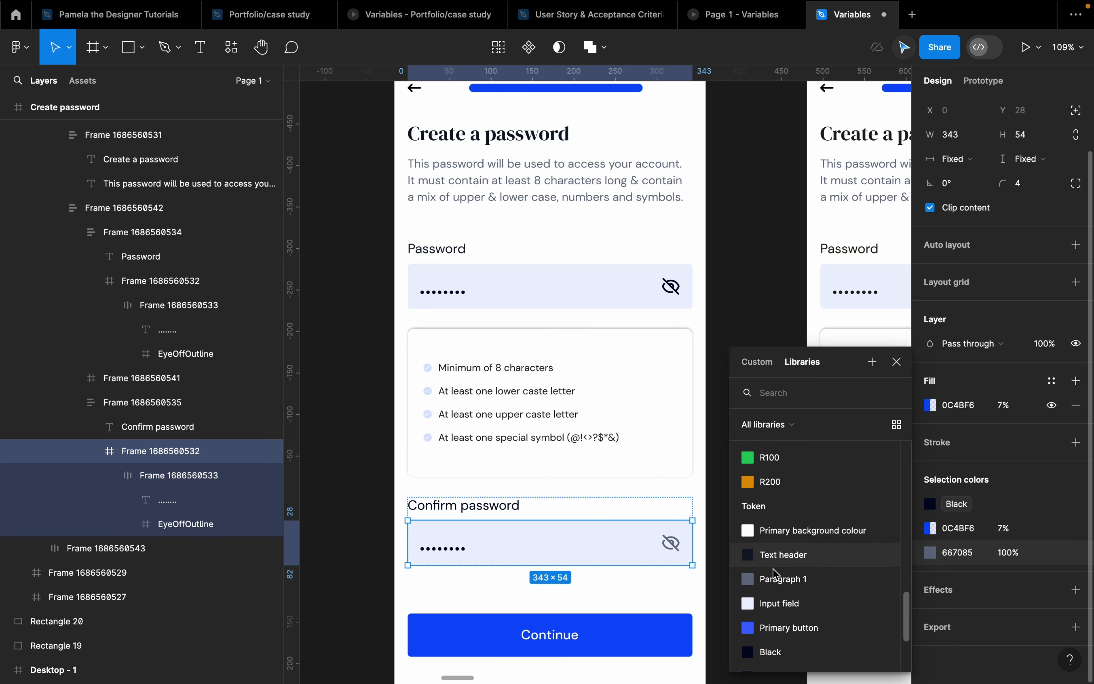
left_click(799, 608)
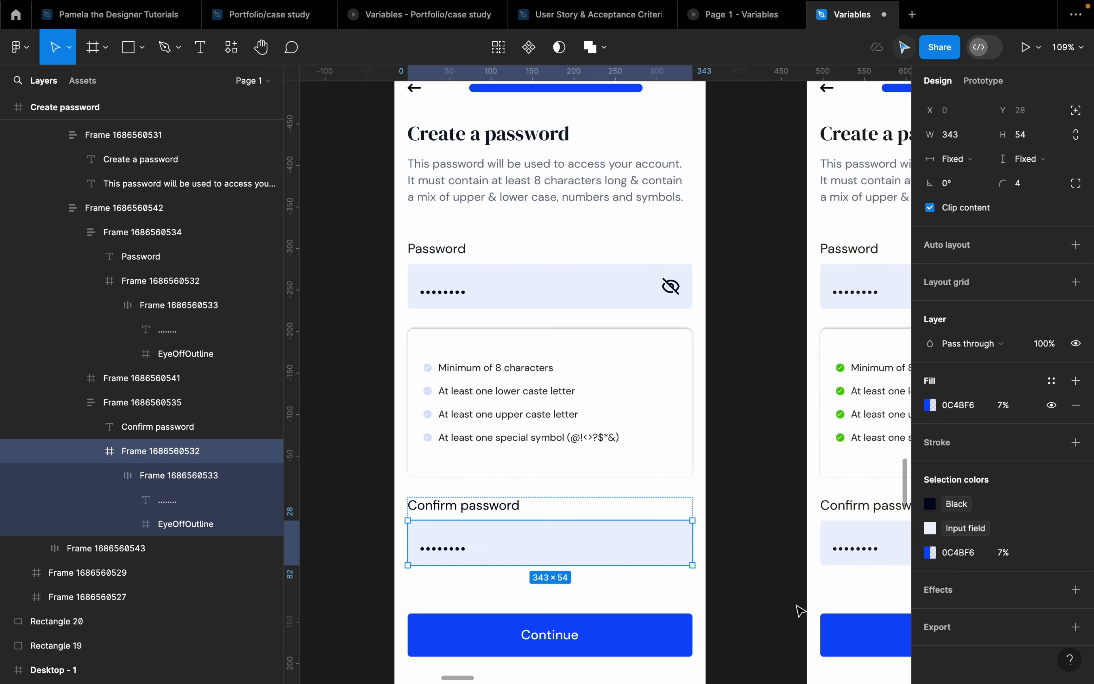
Apply the Input field variable to the Password field's background fill
left_click(624, 295)
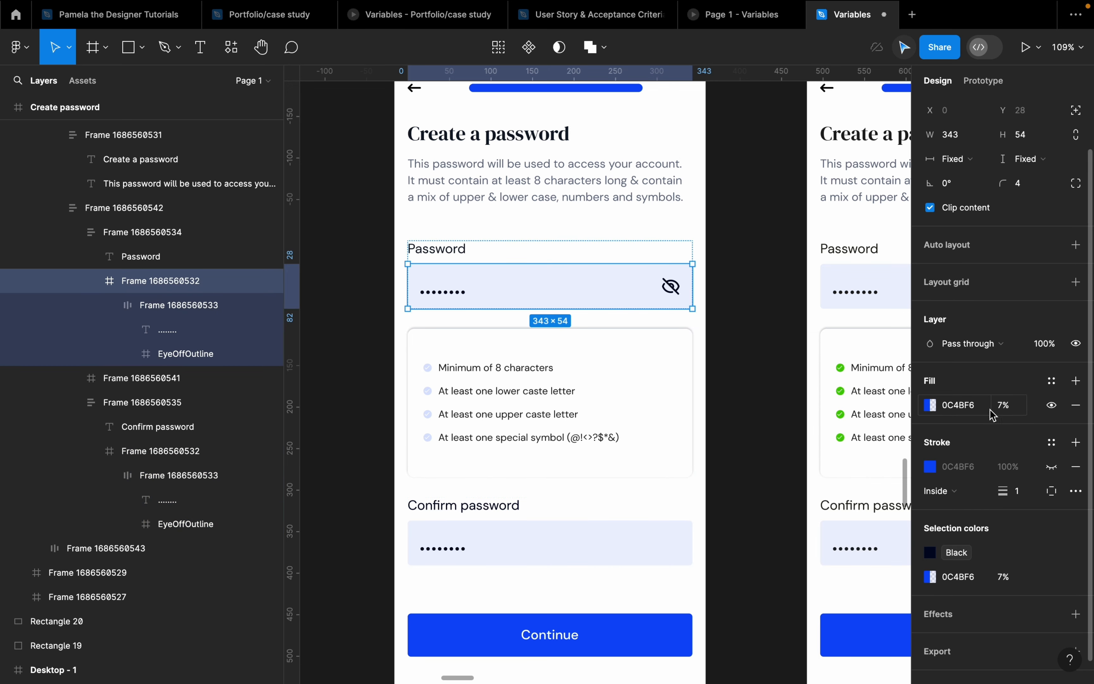
left_click(1052, 381)
scroll(799, 583, "down", 10)
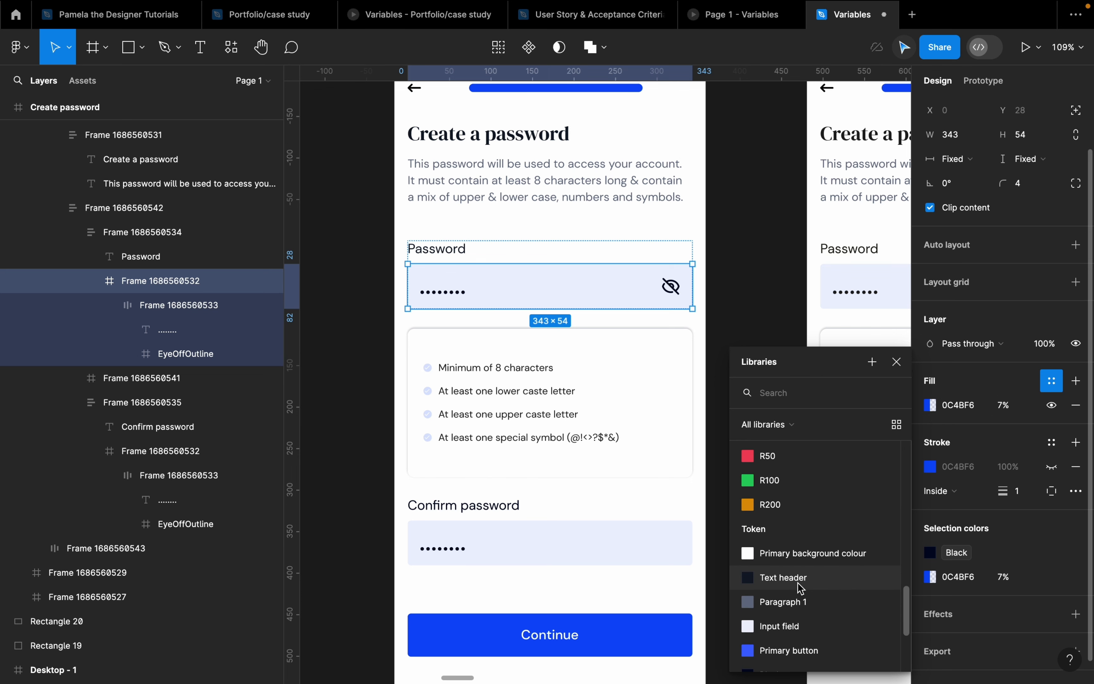
left_click(806, 623)
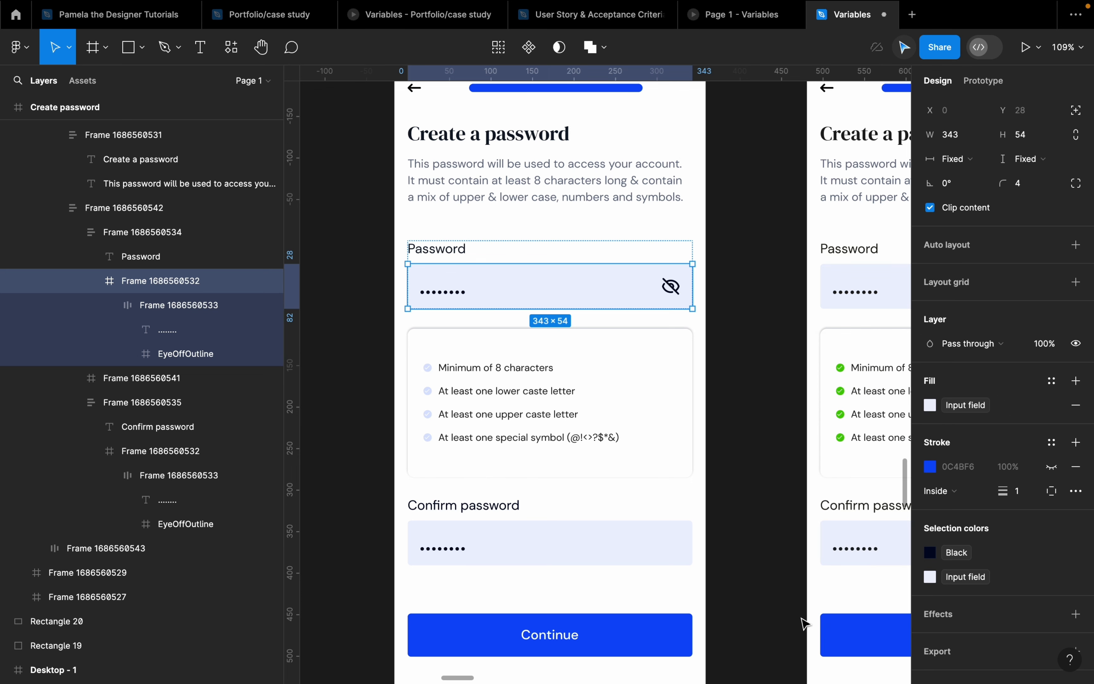
Apply the Primary background colour variable to the fill of the password requirements box
left_click(754, 386)
left_click(606, 348)
double_click(606, 349)
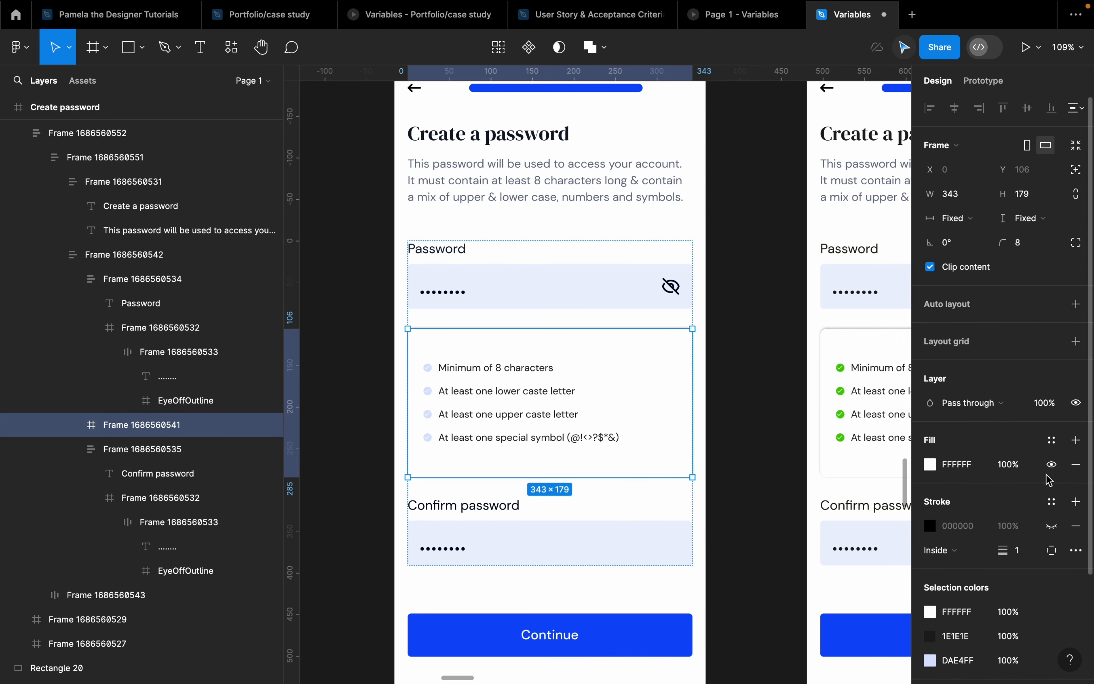
left_click(1051, 439)
scroll(832, 534, "down", 5)
scroll(827, 561, "down", 10)
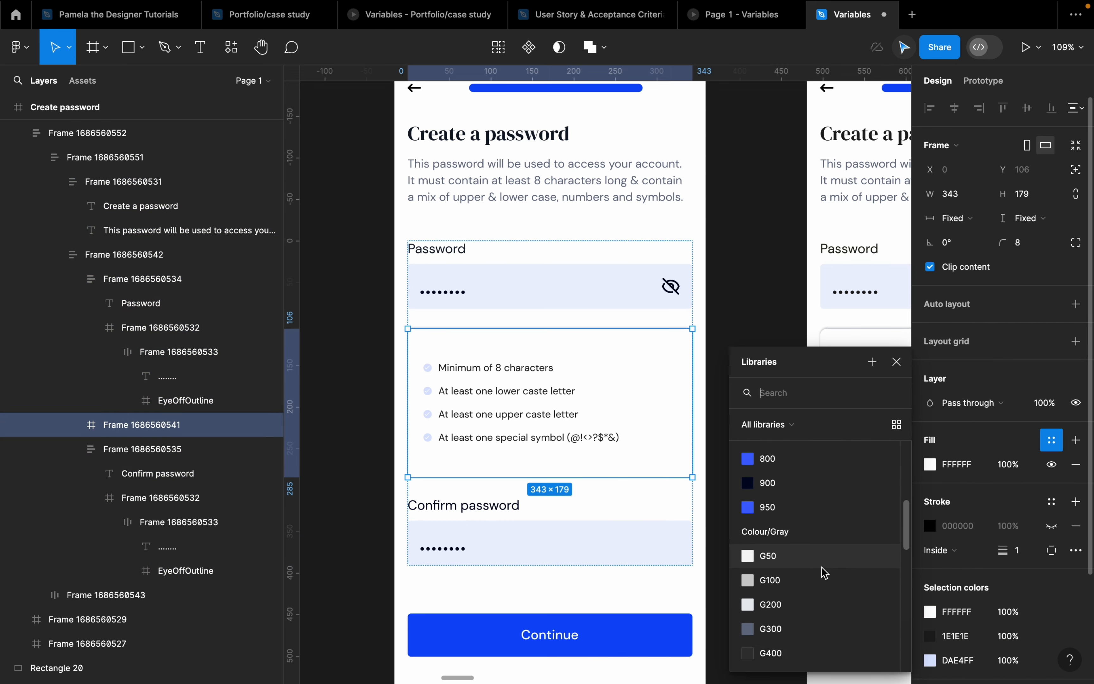
scroll(827, 583, "down", 8)
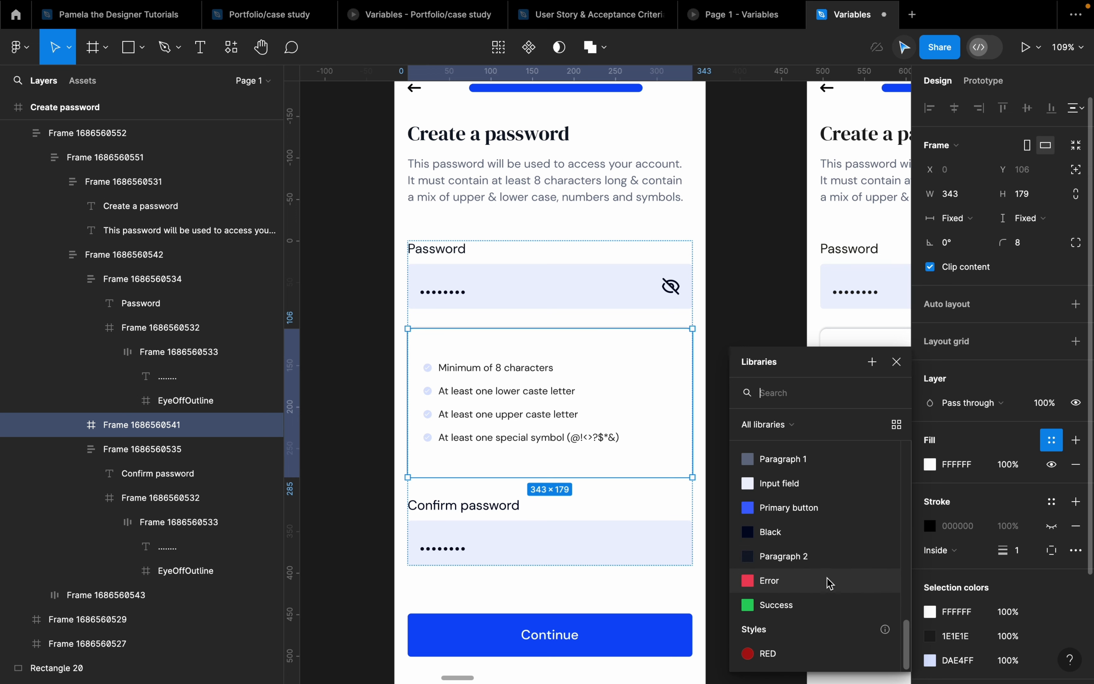
scroll(828, 581, "up", 3)
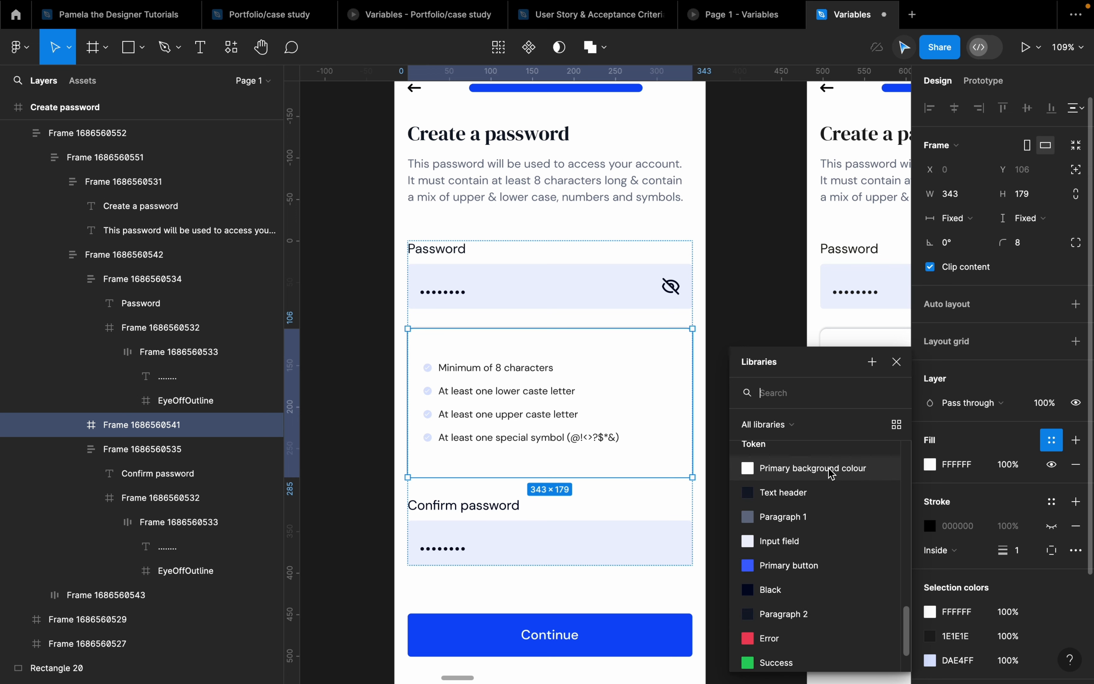
left_click(833, 468)
Apply the Primary background colour variable to the fill of the whole first Create password frame
scroll(542, 343, "up", 4)
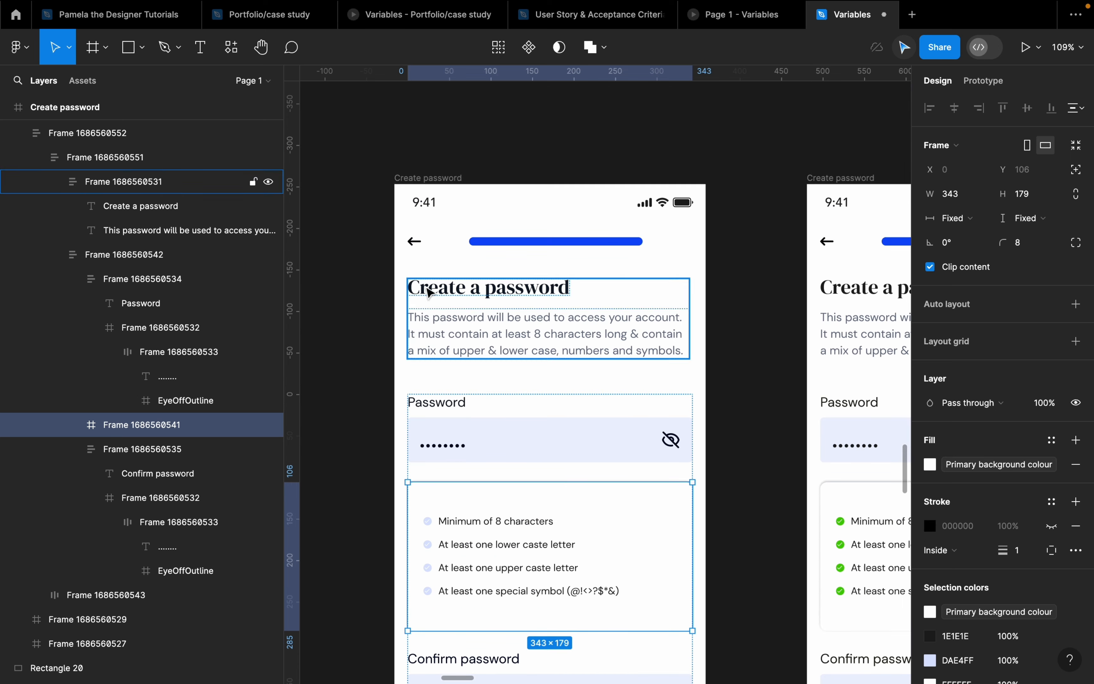
left_click(441, 180)
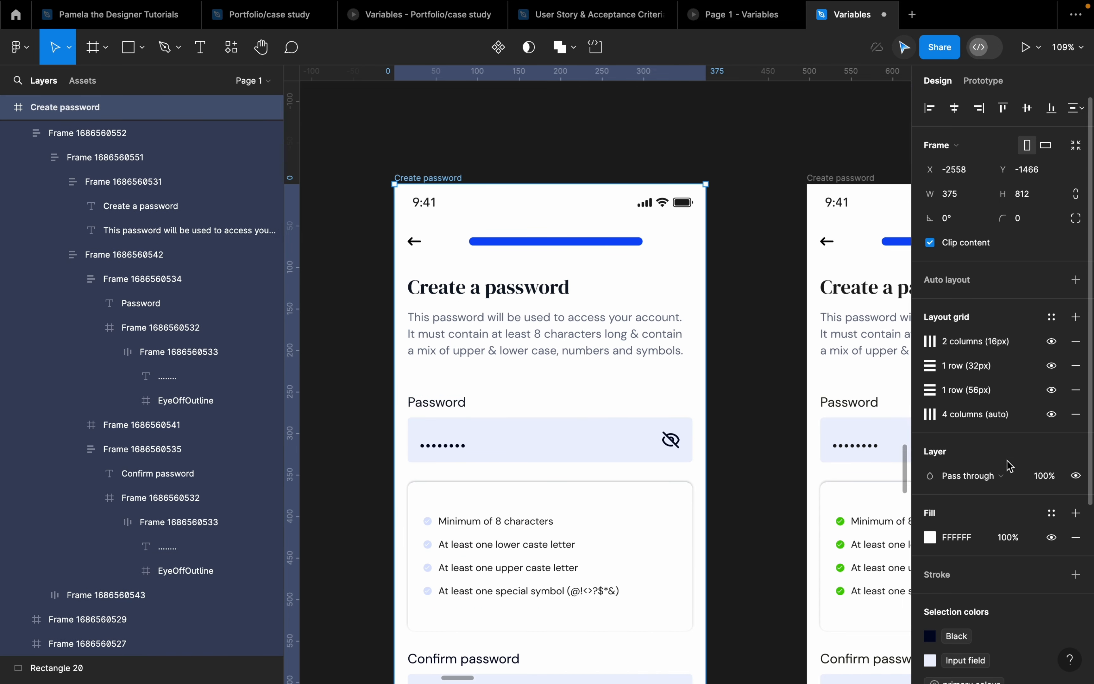
left_click(1050, 518)
scroll(781, 557, "down", 10)
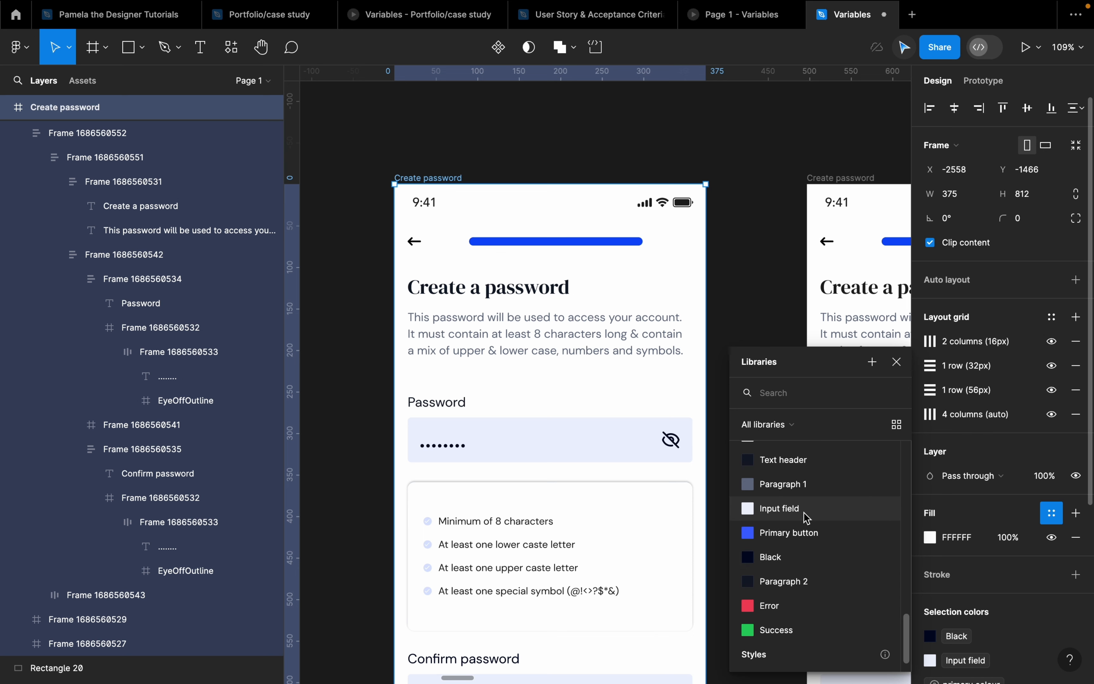
scroll(806, 517, "up", 3)
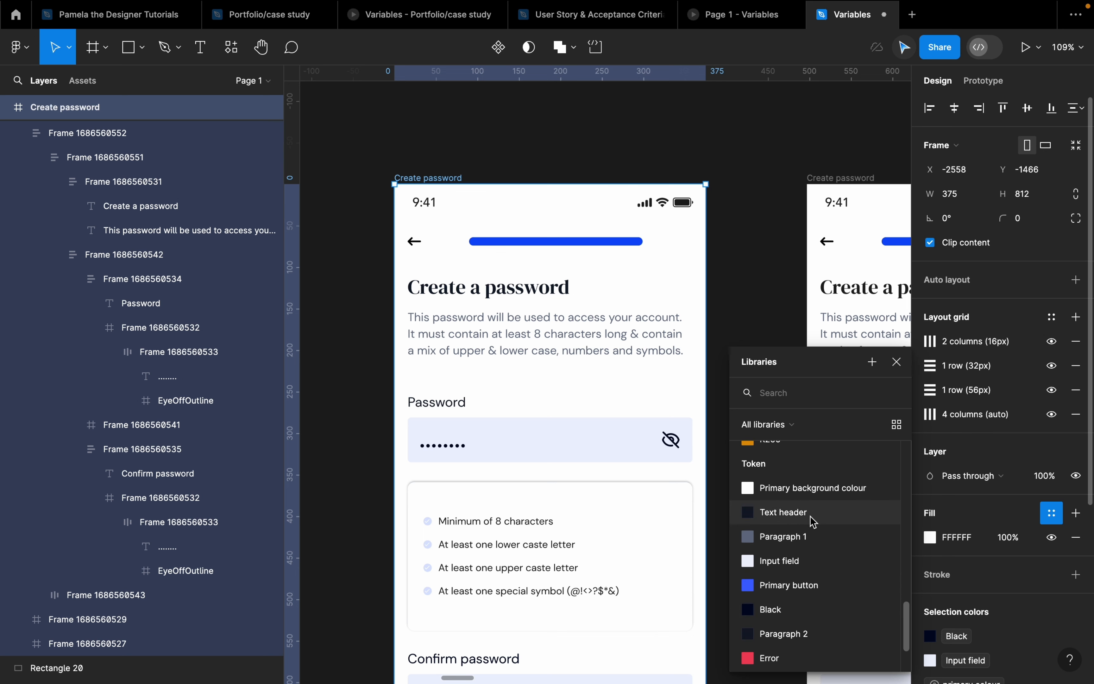
left_click(800, 491)
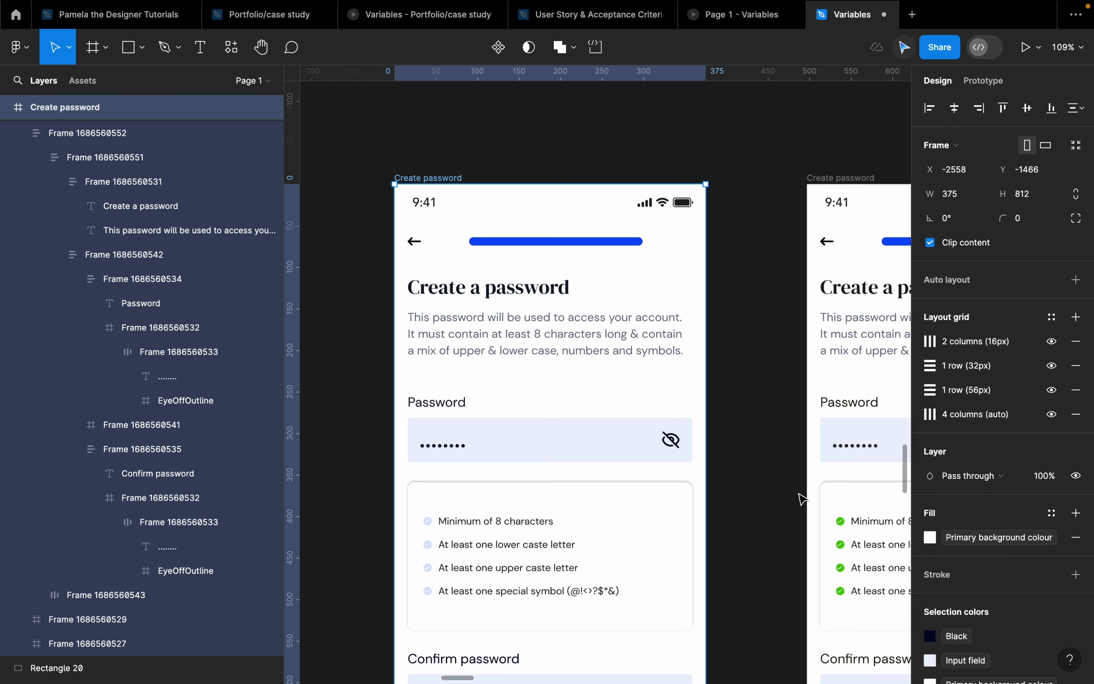
left_click(720, 399)
scroll(399, 265, "down", 6)
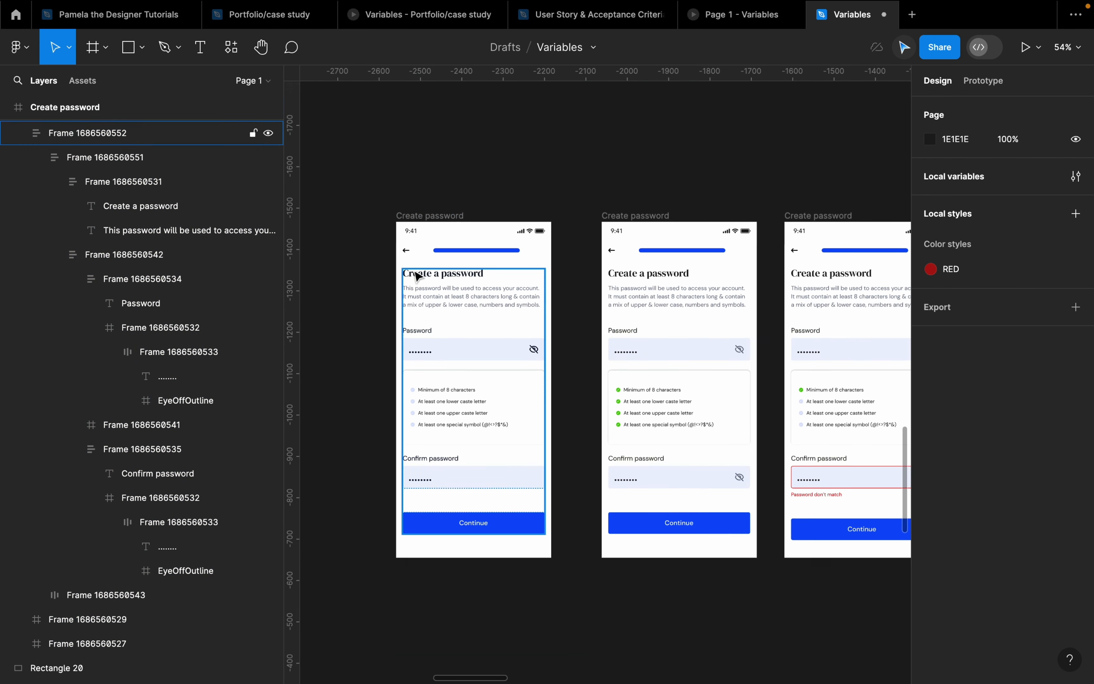
scroll(414, 274, "down", 2)
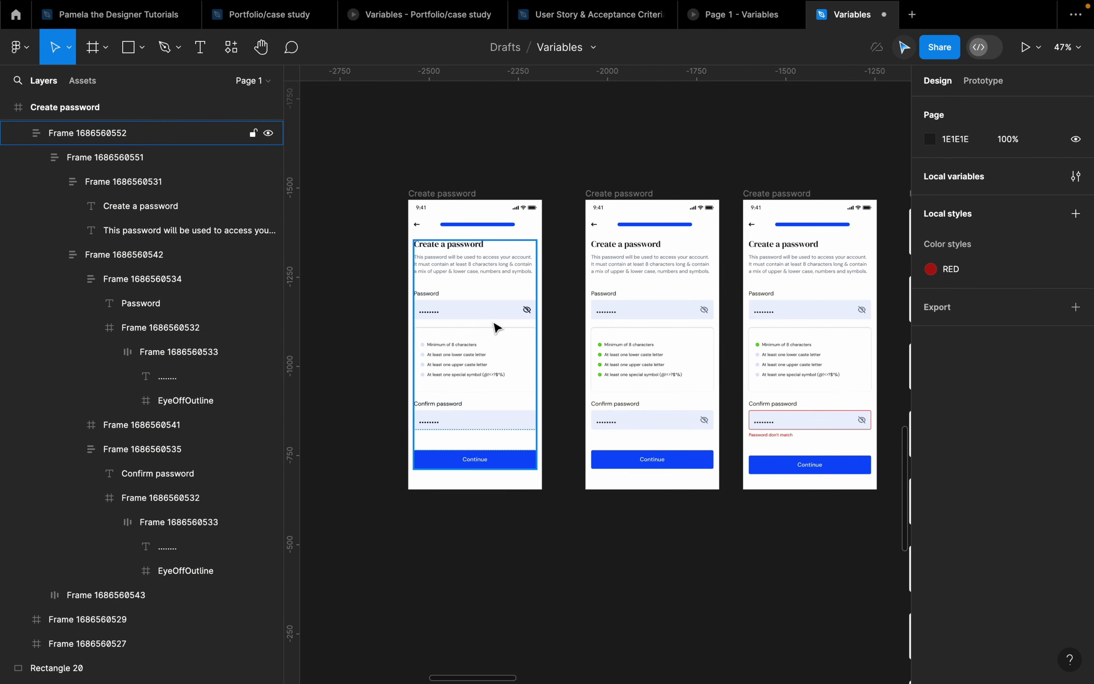
scroll(496, 325, "down", 2)
scroll(673, 389, "right", 4)
scroll(674, 389, "down", 2)
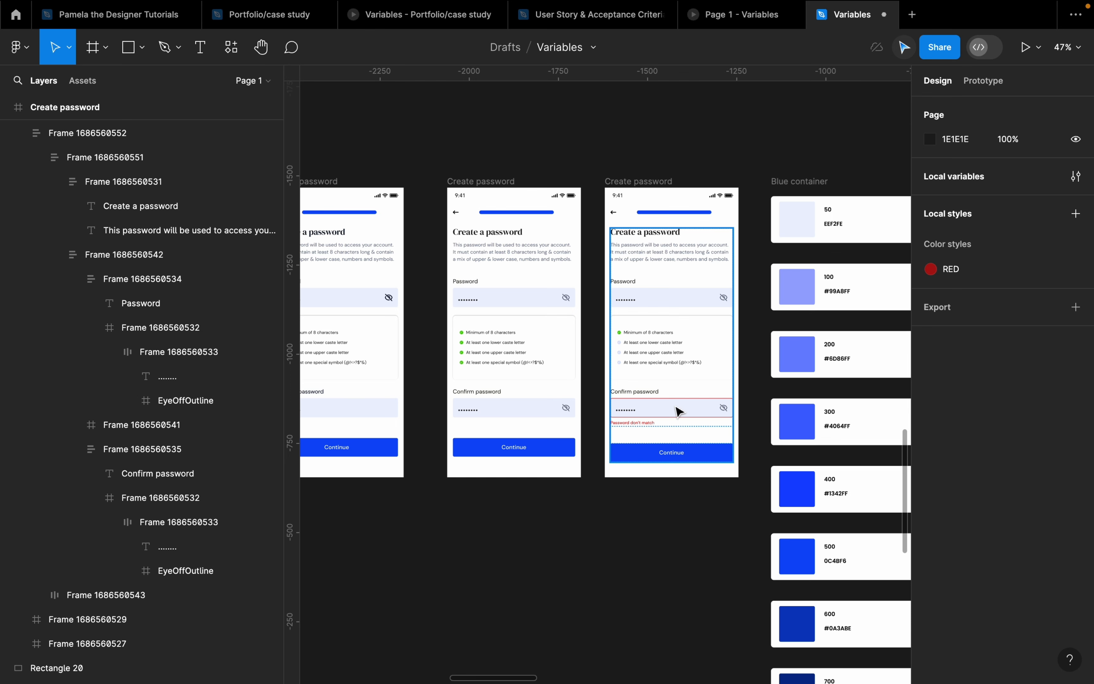
scroll(687, 405, "up", 3)
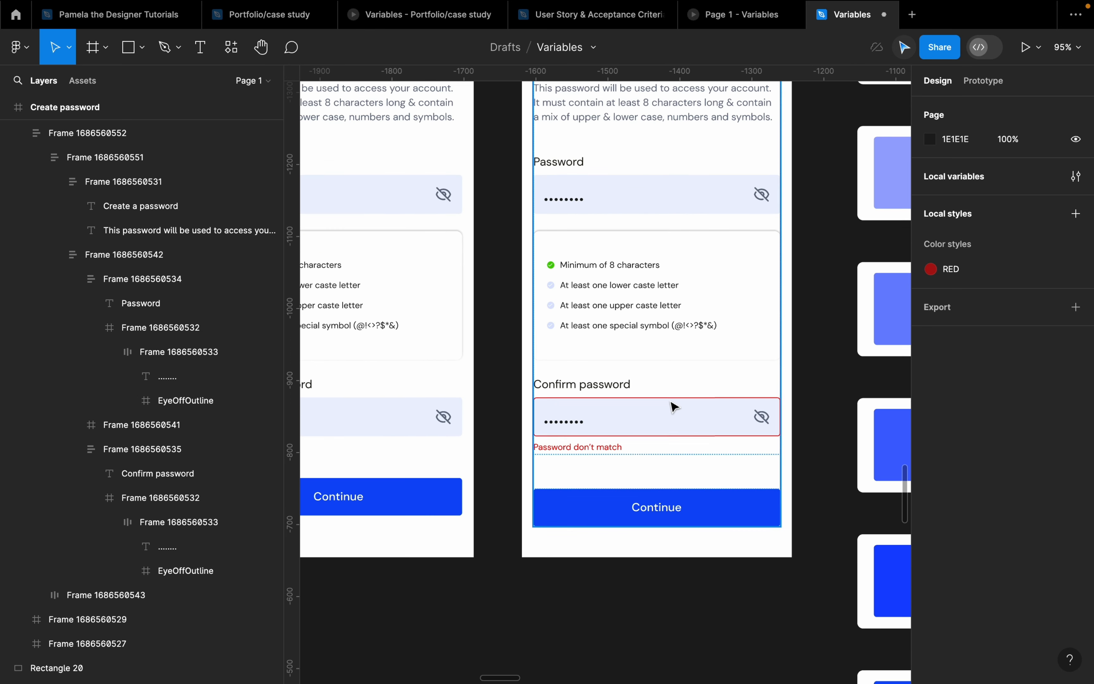
scroll(678, 285, "down", 2)
scroll(662, 174, "up", 2)
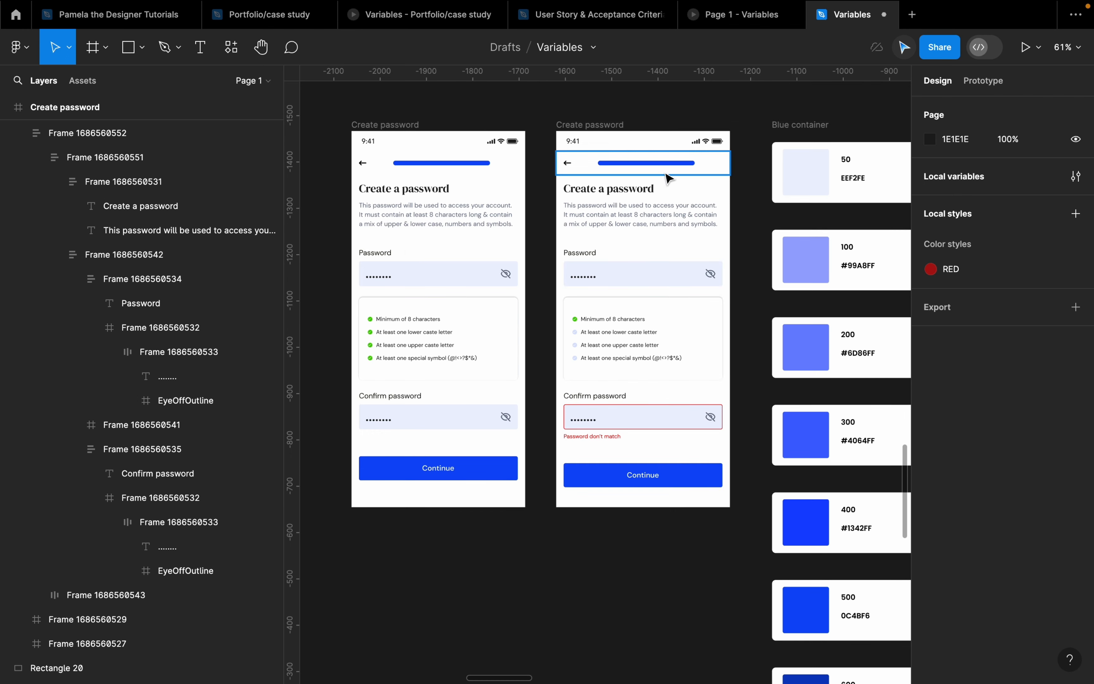
scroll(671, 184, "down", 3)
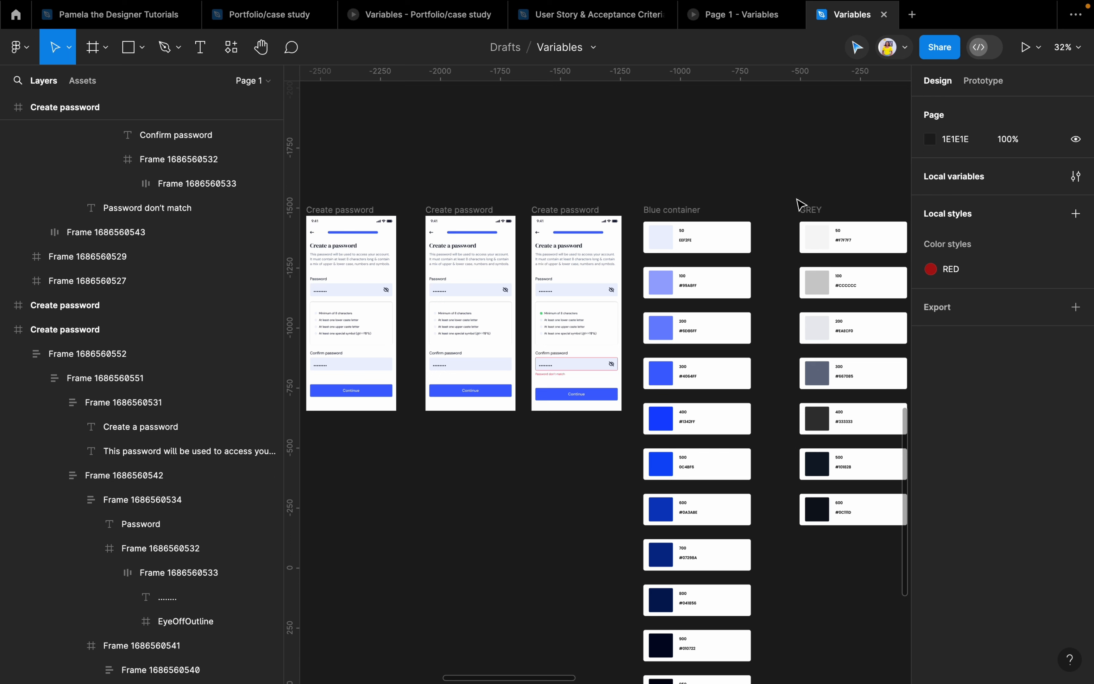
Review the Spacing and Colour groups of the Primitives variable collection, then switch to the Token collection
left_click(1078, 180)
left_click(444, 302)
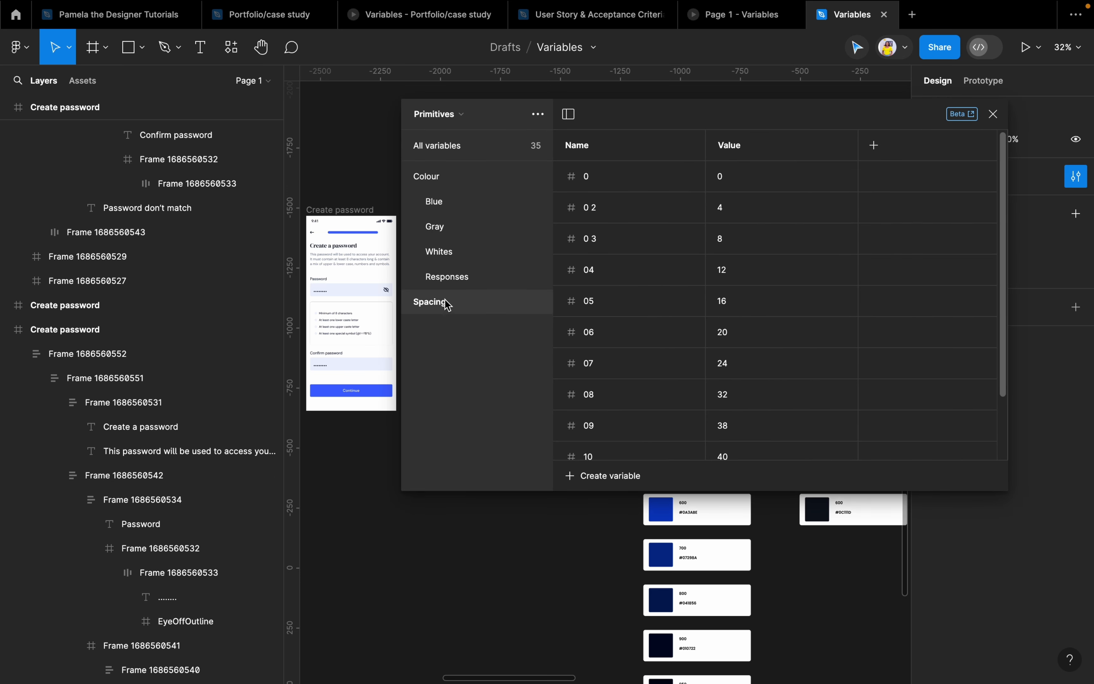
left_click(413, 177)
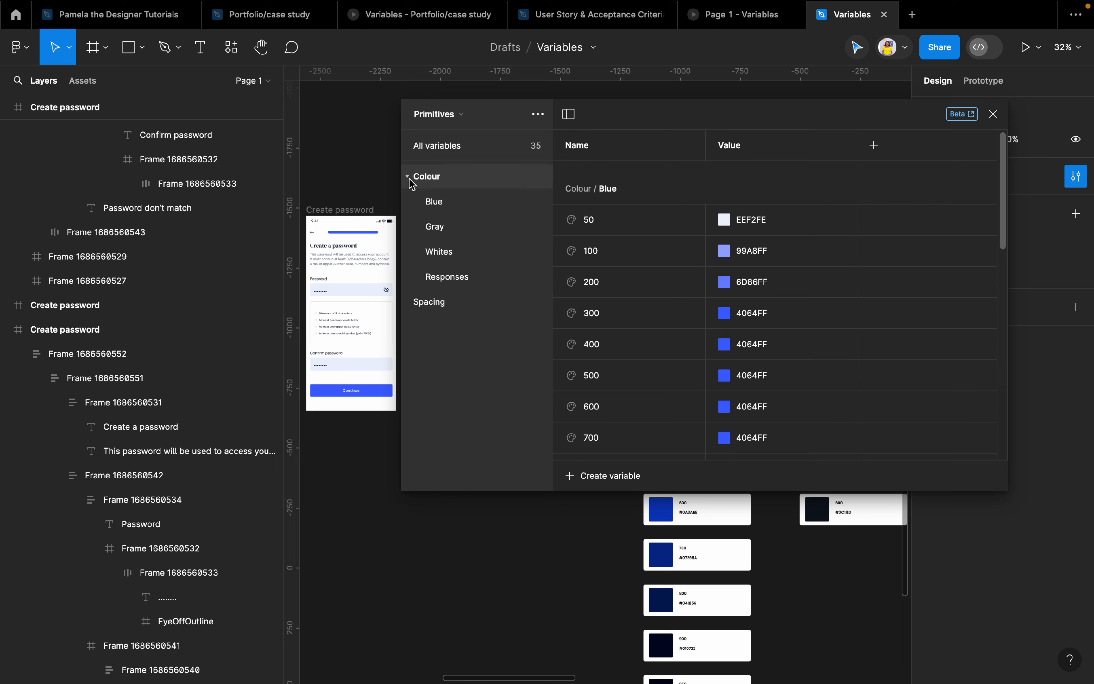
left_click(409, 176)
left_click(444, 201)
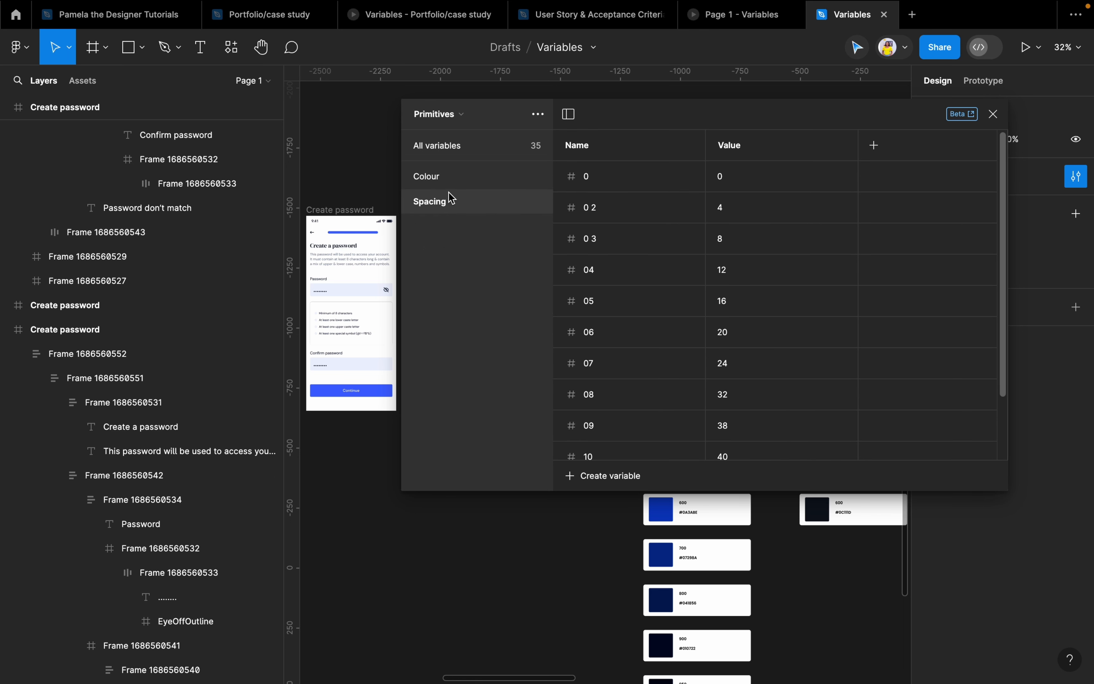
left_click(462, 113)
left_click(464, 133)
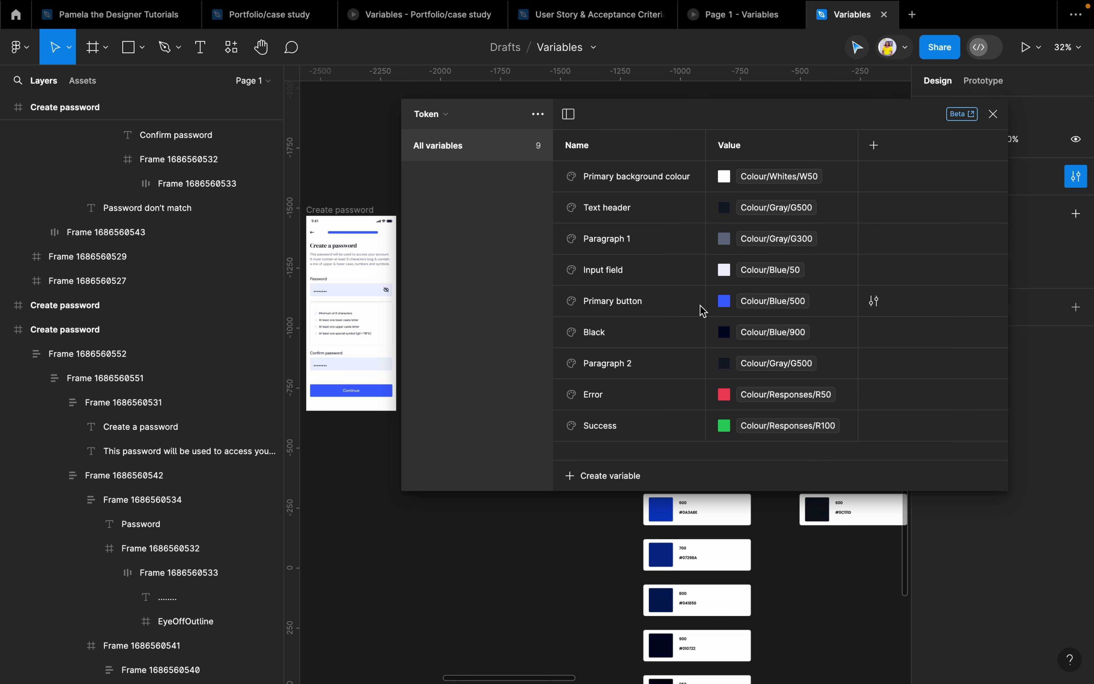
Create a number variable named No spacing in the Token collection and alias it to Spacing/0
left_click(613, 480)
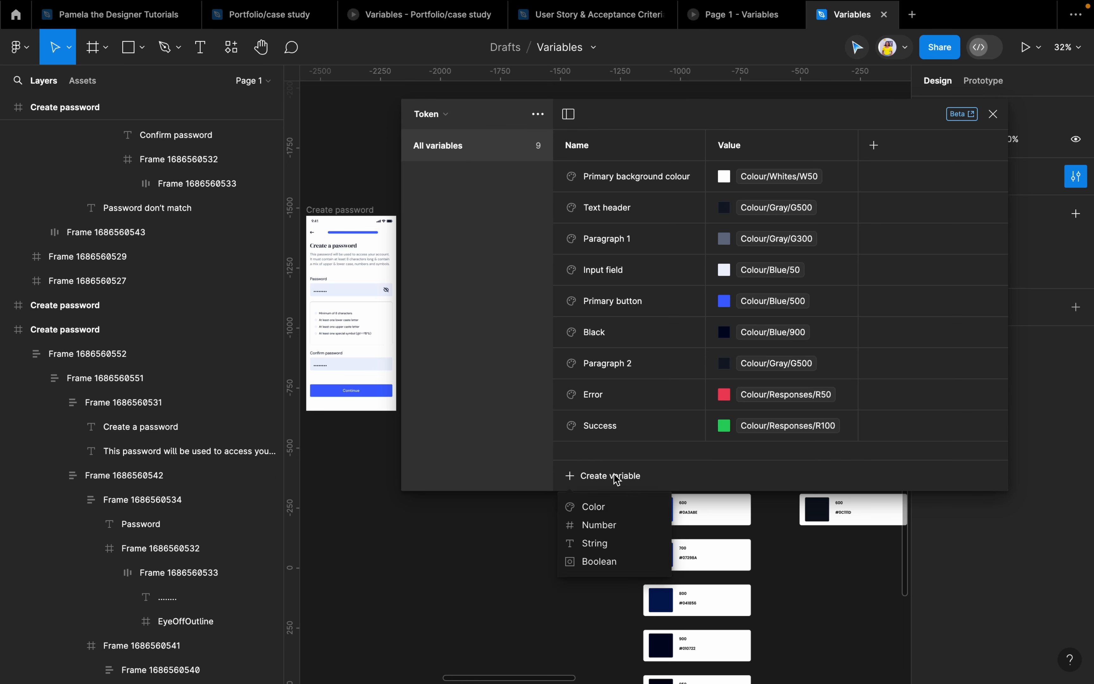
left_click(630, 524)
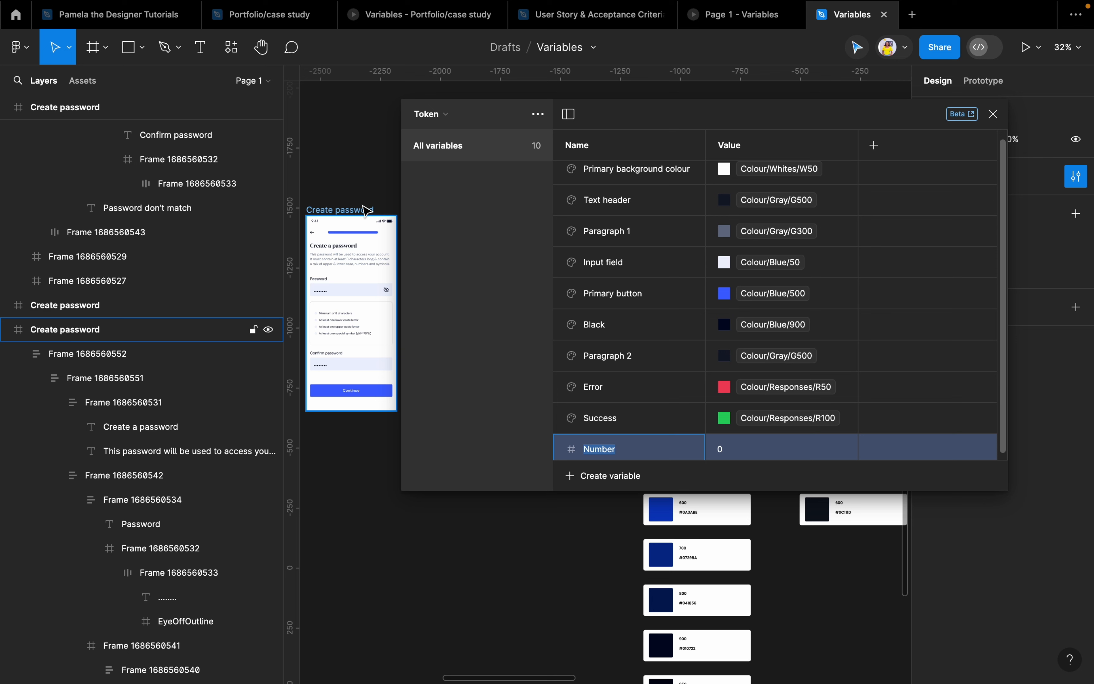
type("No spacing")
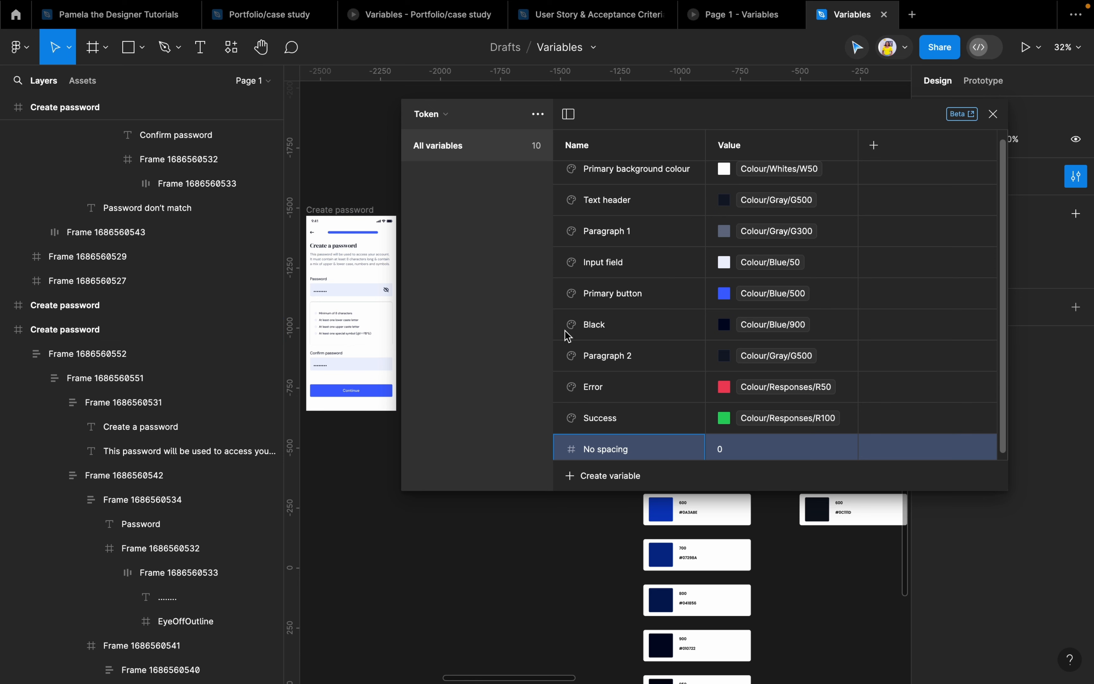
right_click(762, 448)
left_click(797, 457)
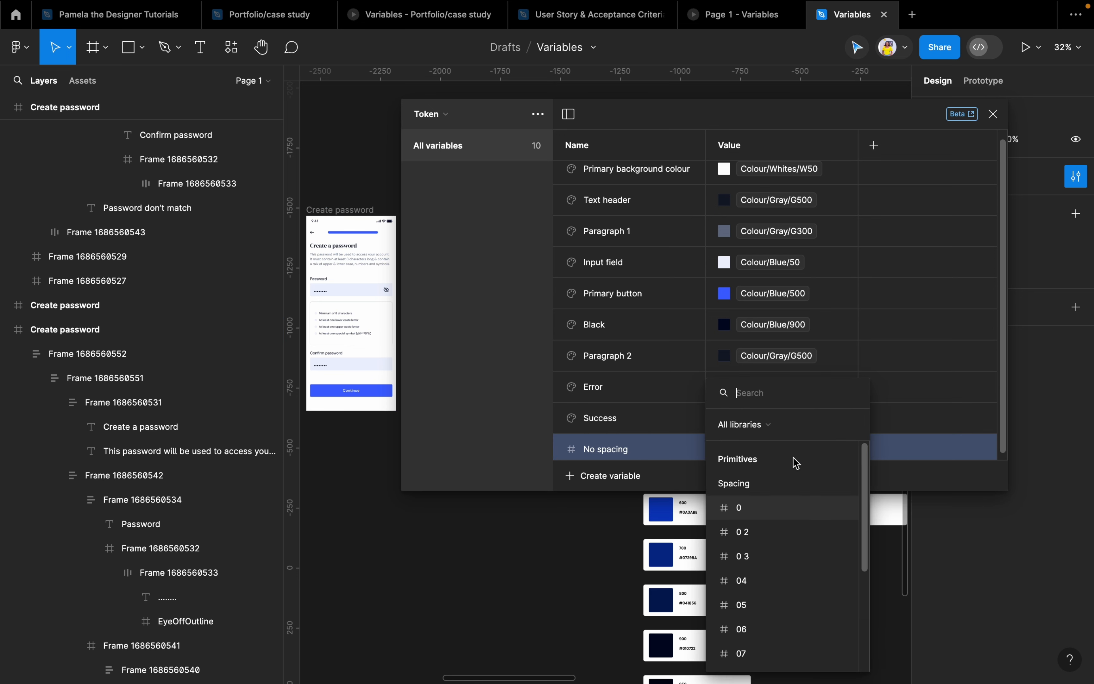
left_click(749, 508)
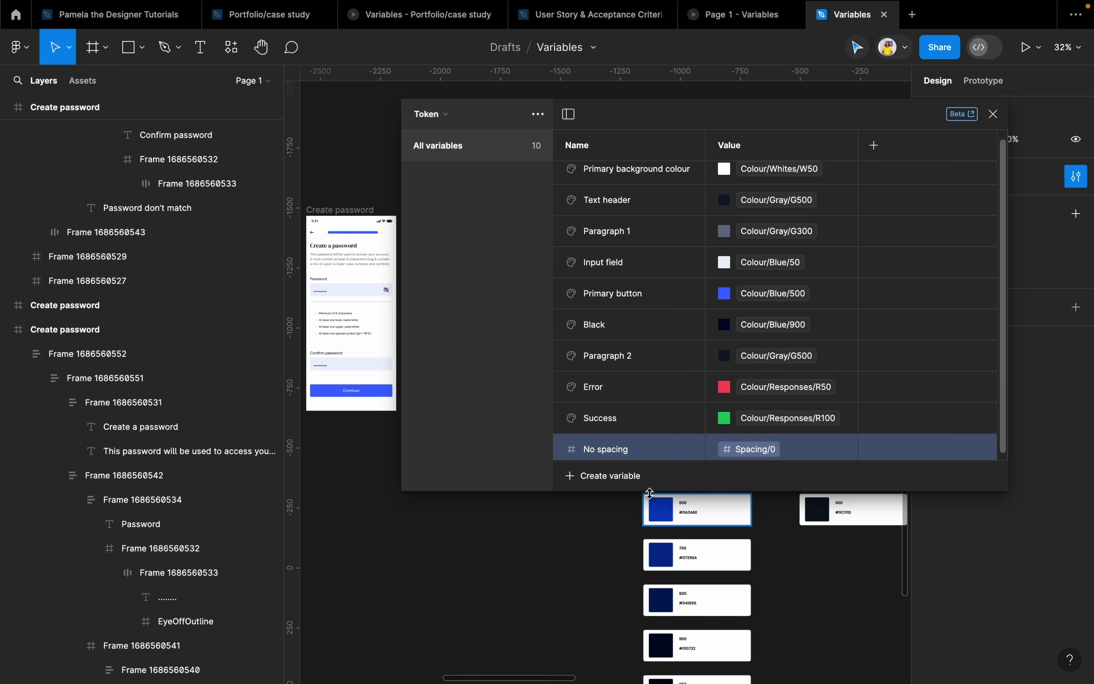
left_click(622, 480)
left_click(620, 505)
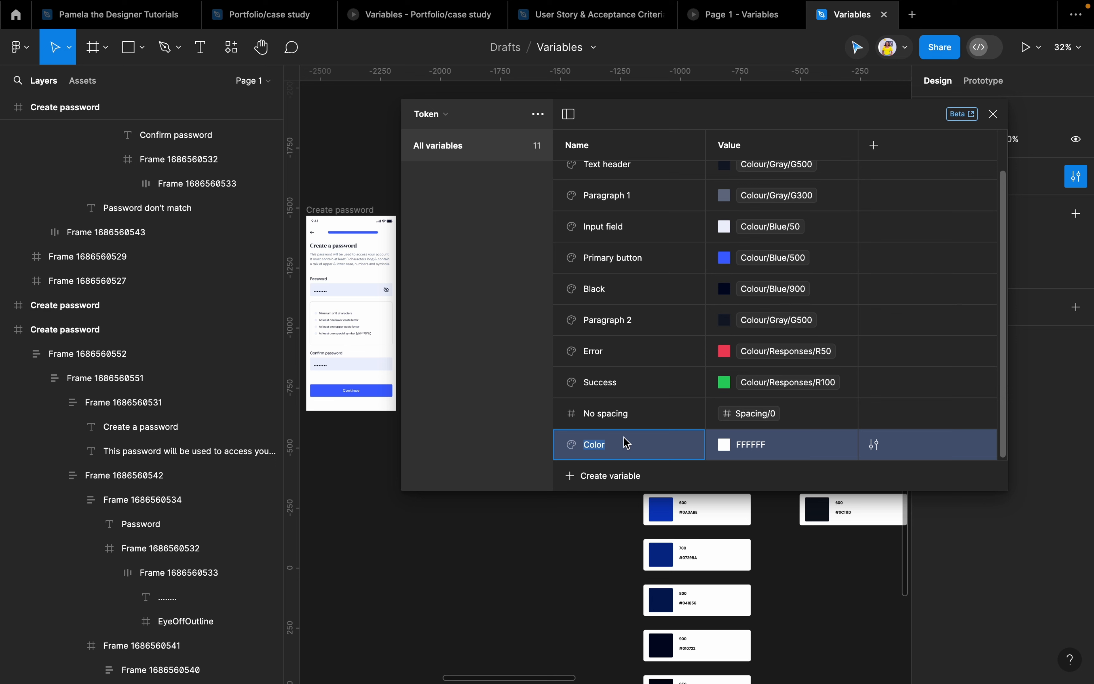
type("Small")
key("ctrl+z")
right_click(833, 452)
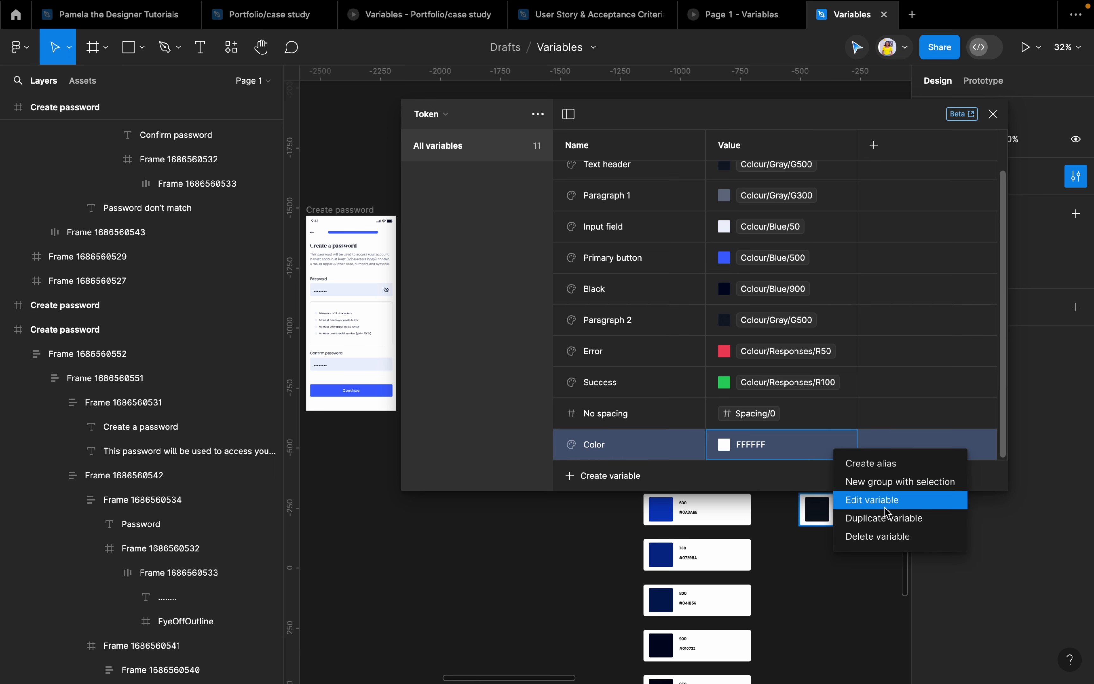
left_click(879, 536)
Create a number variable named Small spacing in the Token collection and alias it to Spacing/04
left_click(624, 481)
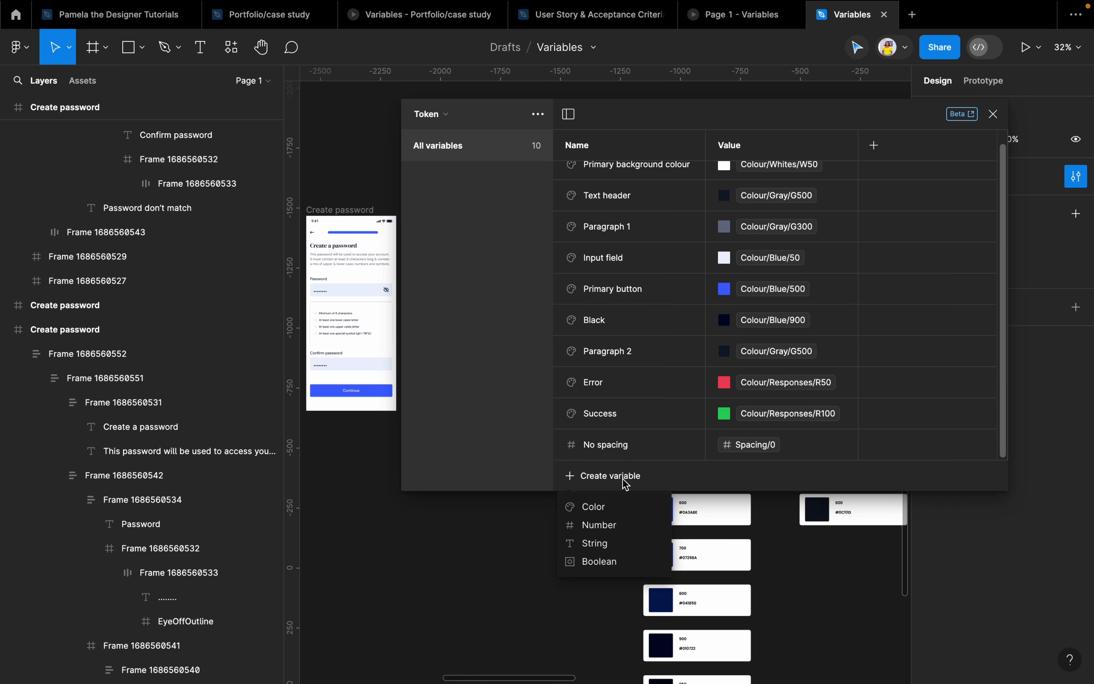
left_click(613, 524)
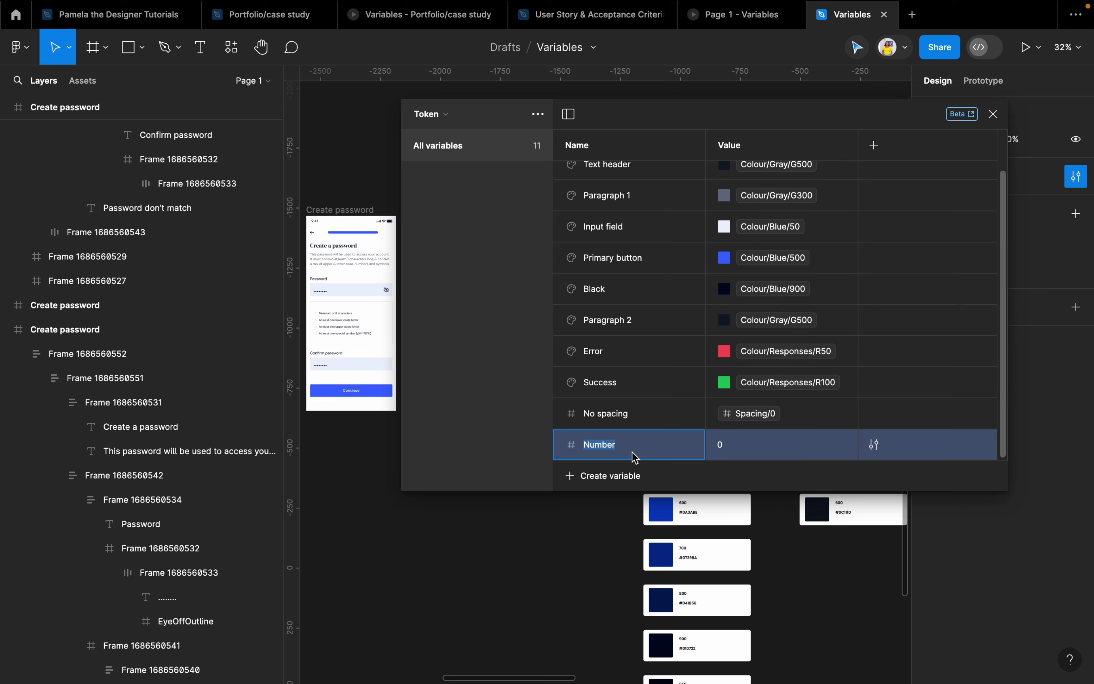
type("Small spacing")
left_click(782, 454)
right_click(784, 445)
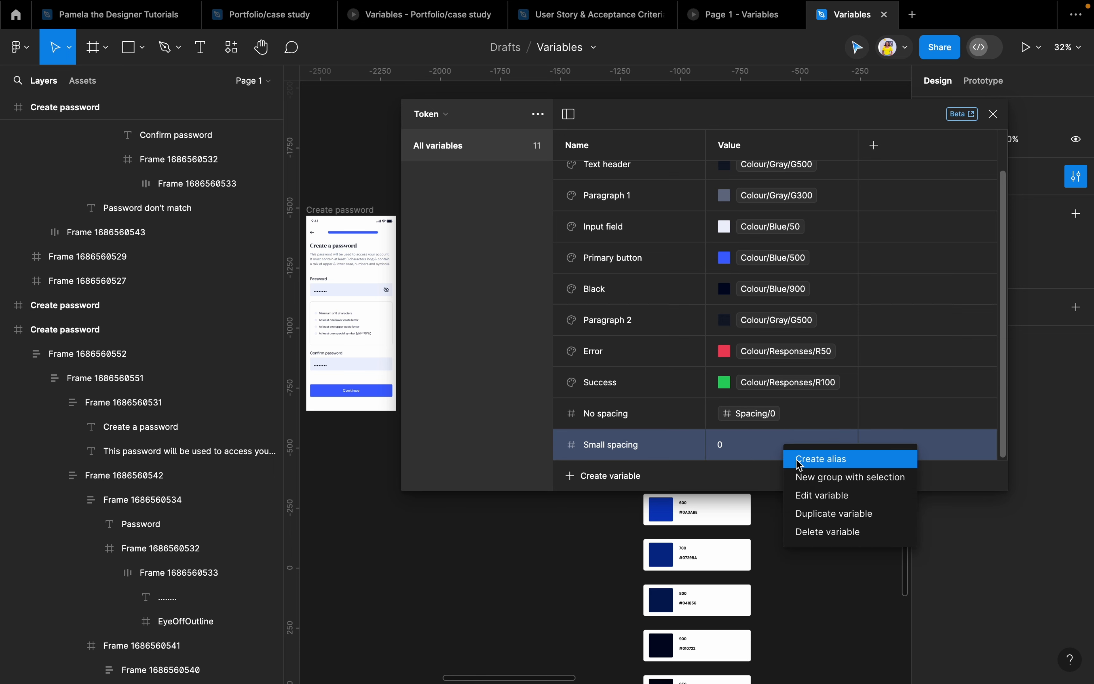
left_click(798, 462)
scroll(778, 585, "down", 1)
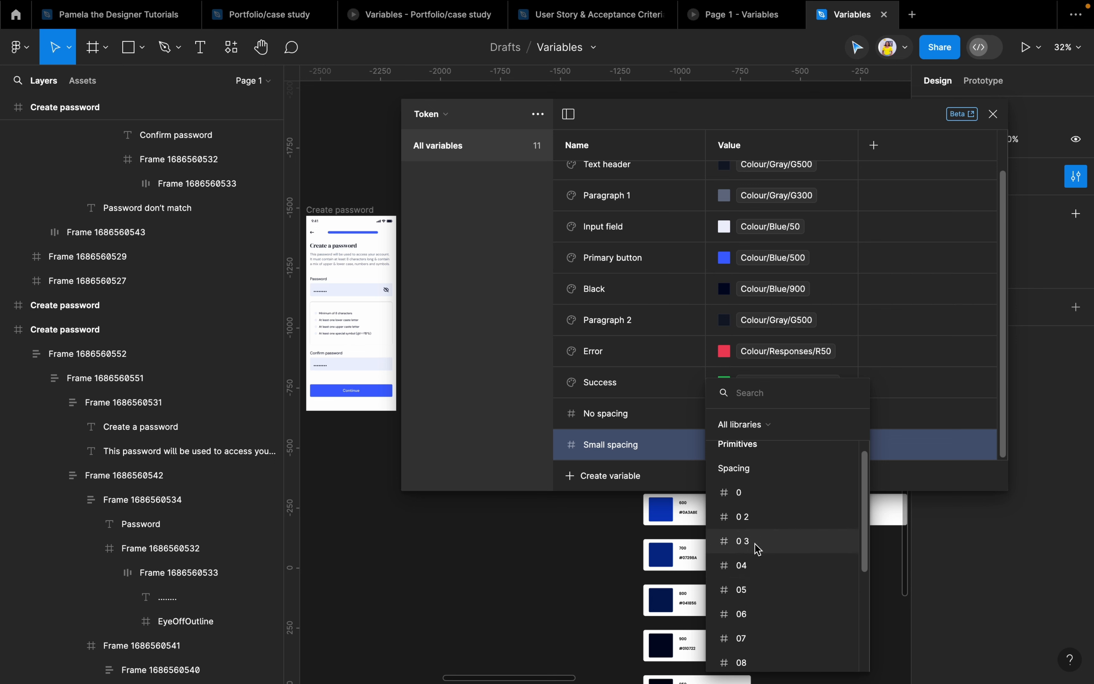
left_click(750, 567)
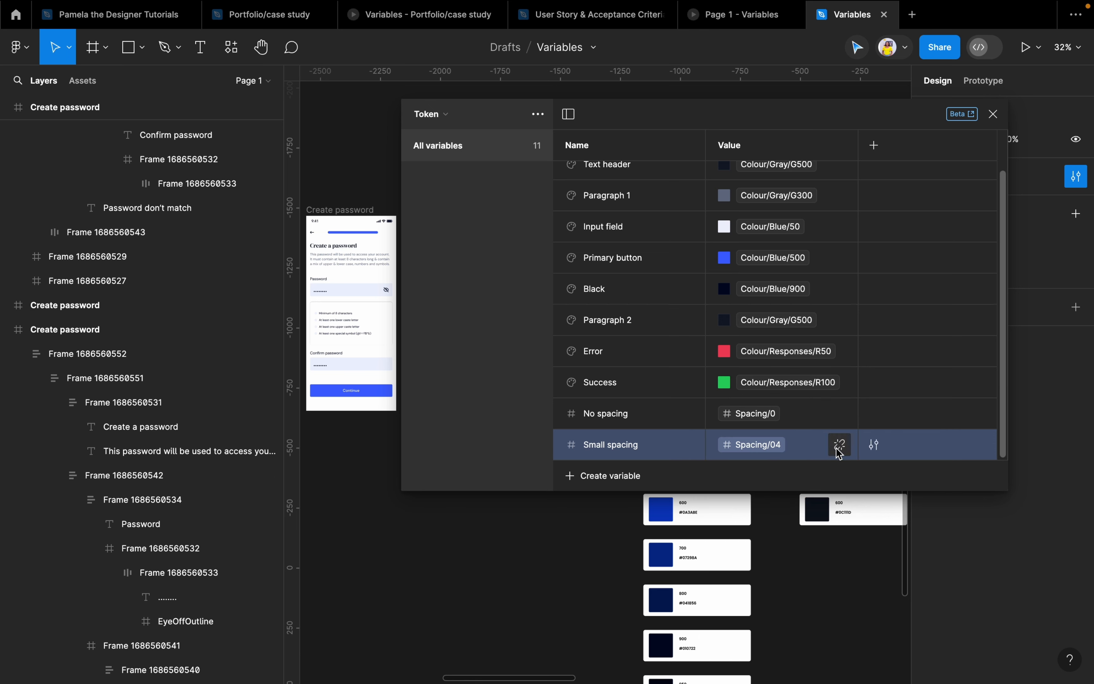
Detach the Small spacing variable's alias and link it to Spacing/05 instead
left_click(839, 445)
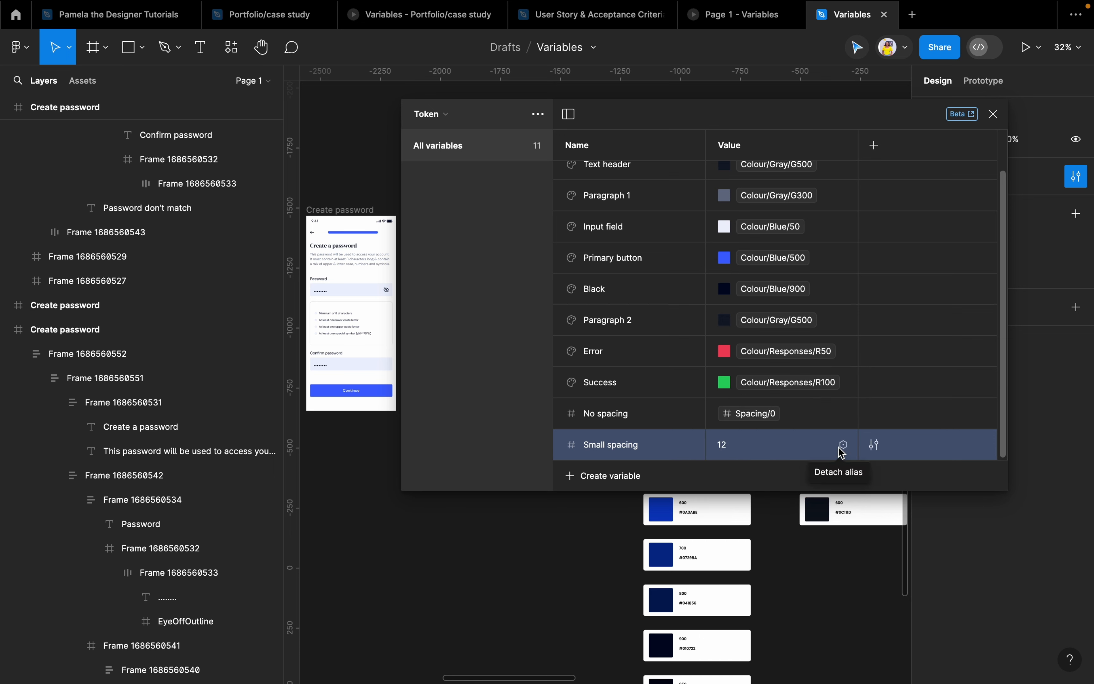
key("super+z")
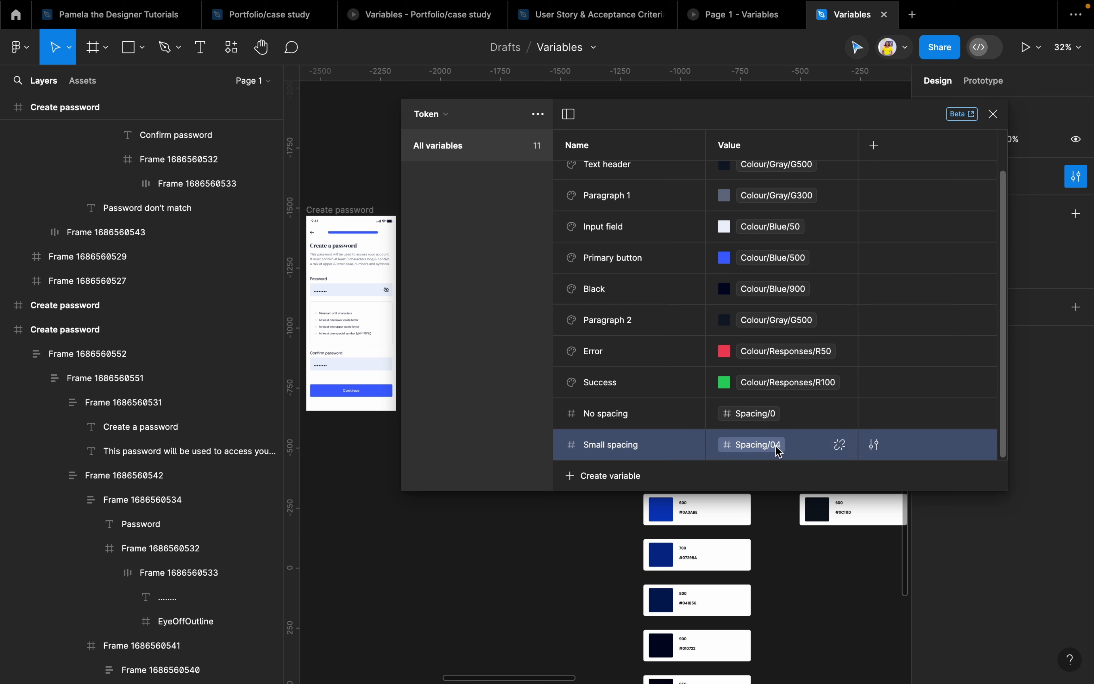
left_click(839, 445)
right_click(840, 450)
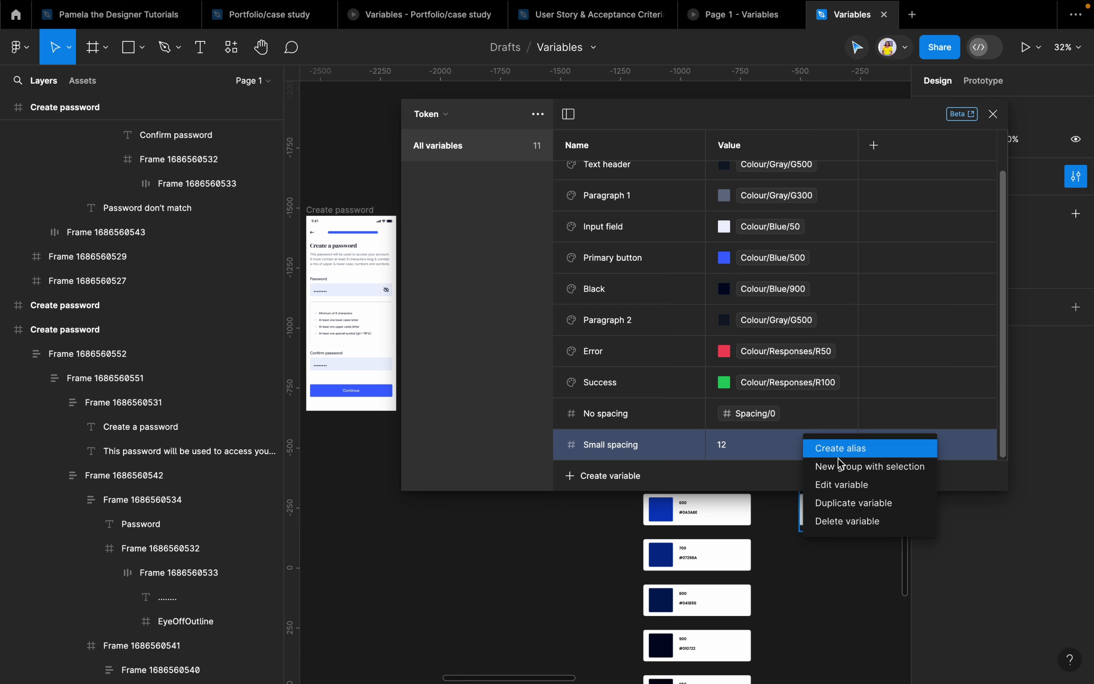
left_click(839, 449)
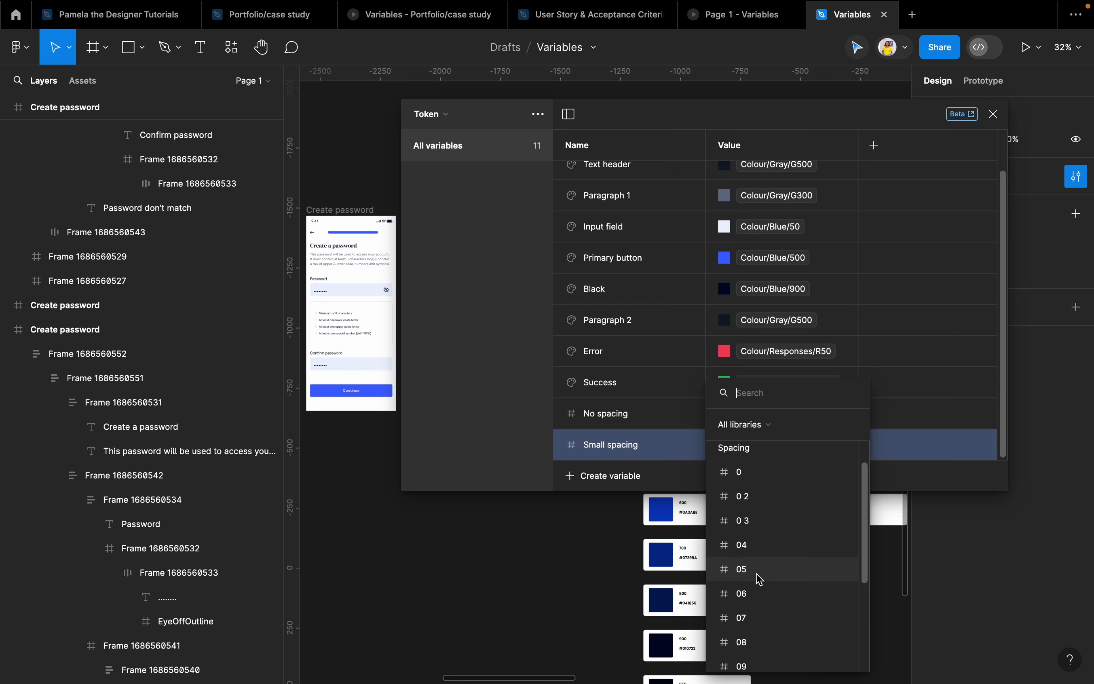
left_click(757, 584)
left_click(834, 447)
key("super+z")
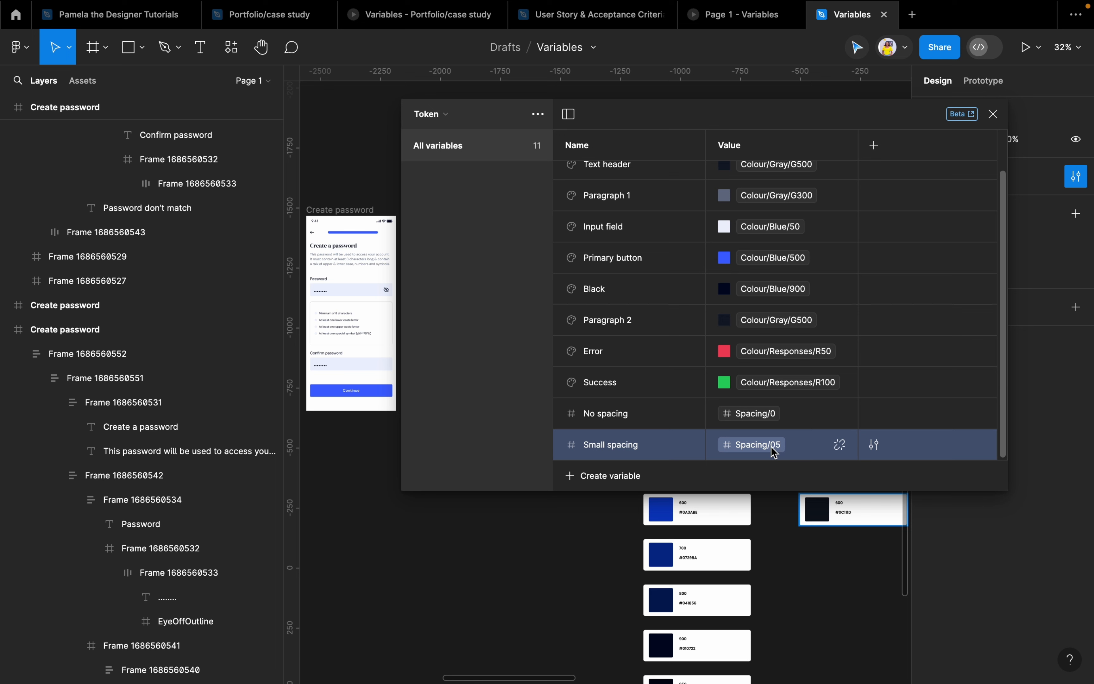
Create a number variable named Meduim in the Token collection and alias it to Spacing/08
left_click(592, 475)
left_click(618, 523)
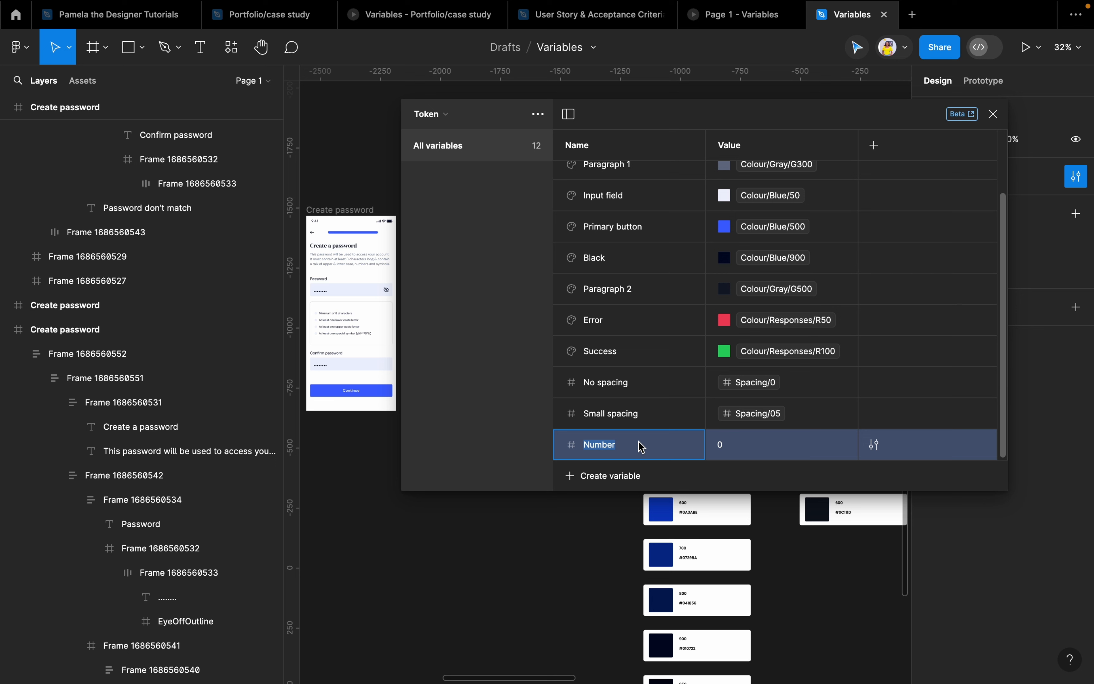
type("Meduim")
right_click(771, 448)
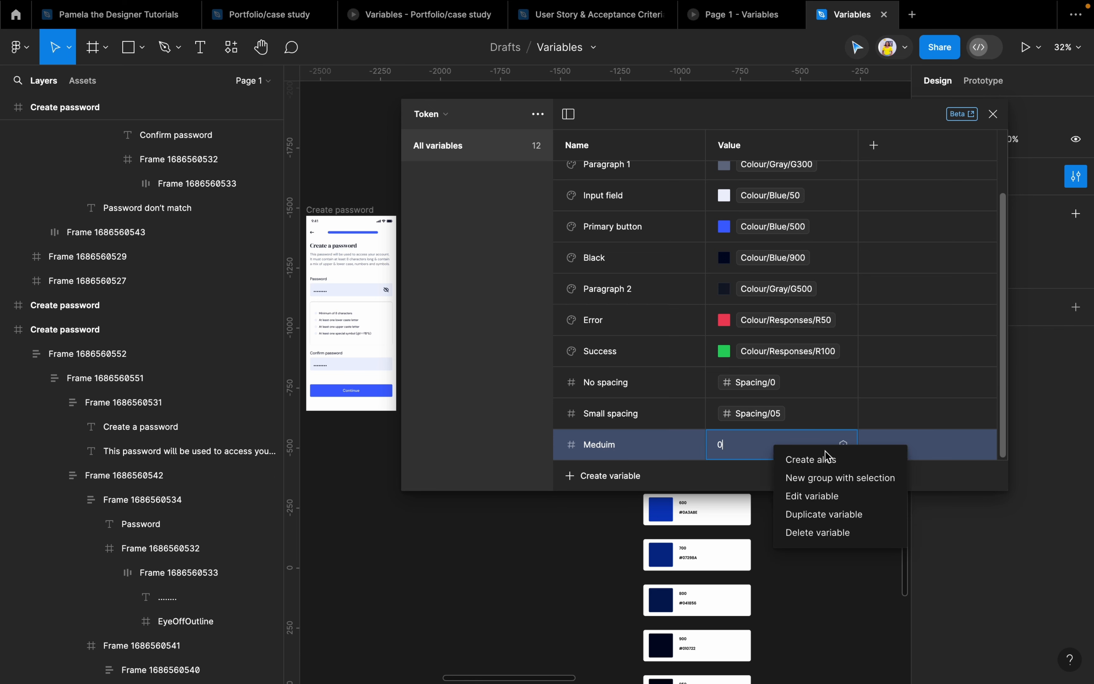
left_click(801, 457)
scroll(787, 608, "down", 1)
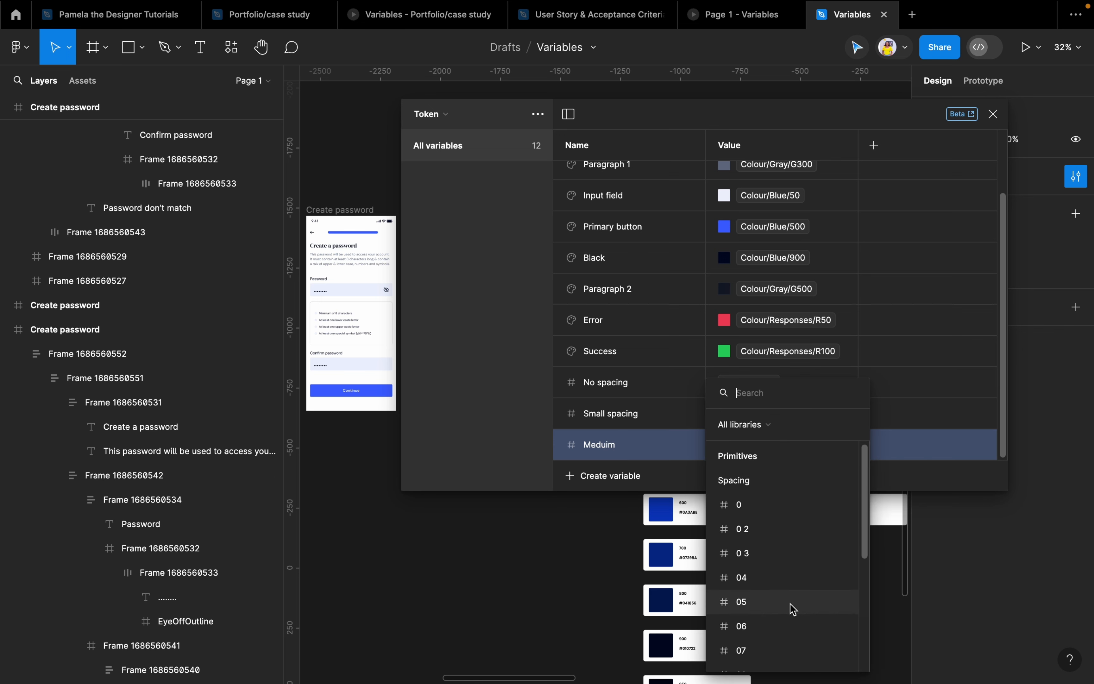
scroll(759, 626, "down", 3)
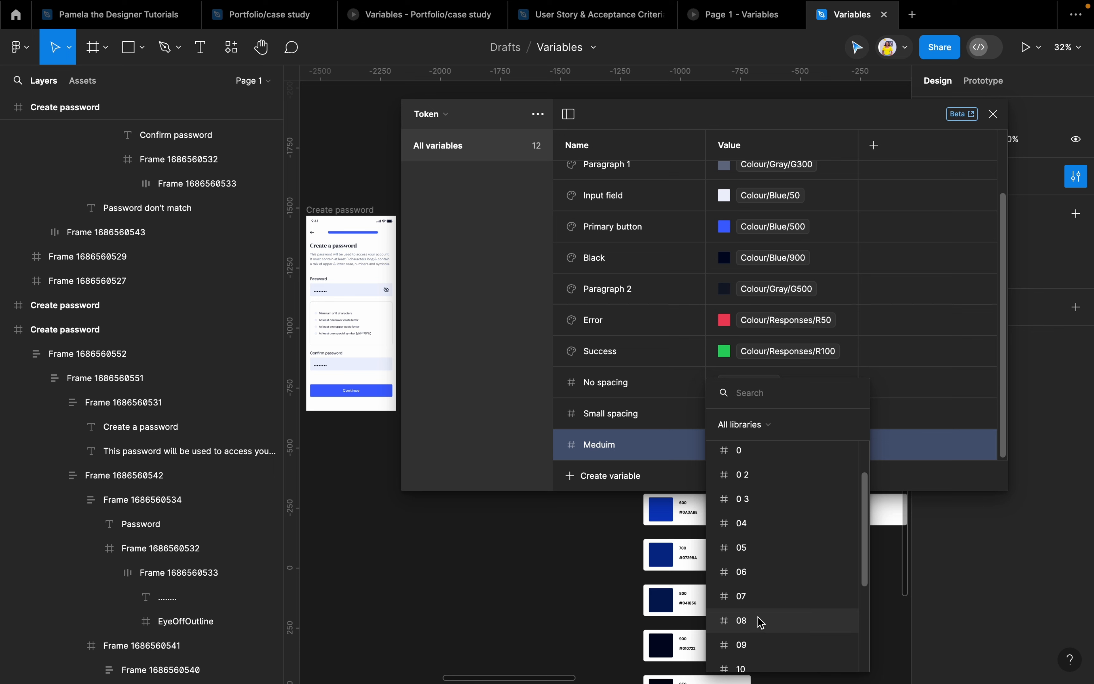
left_click(761, 622)
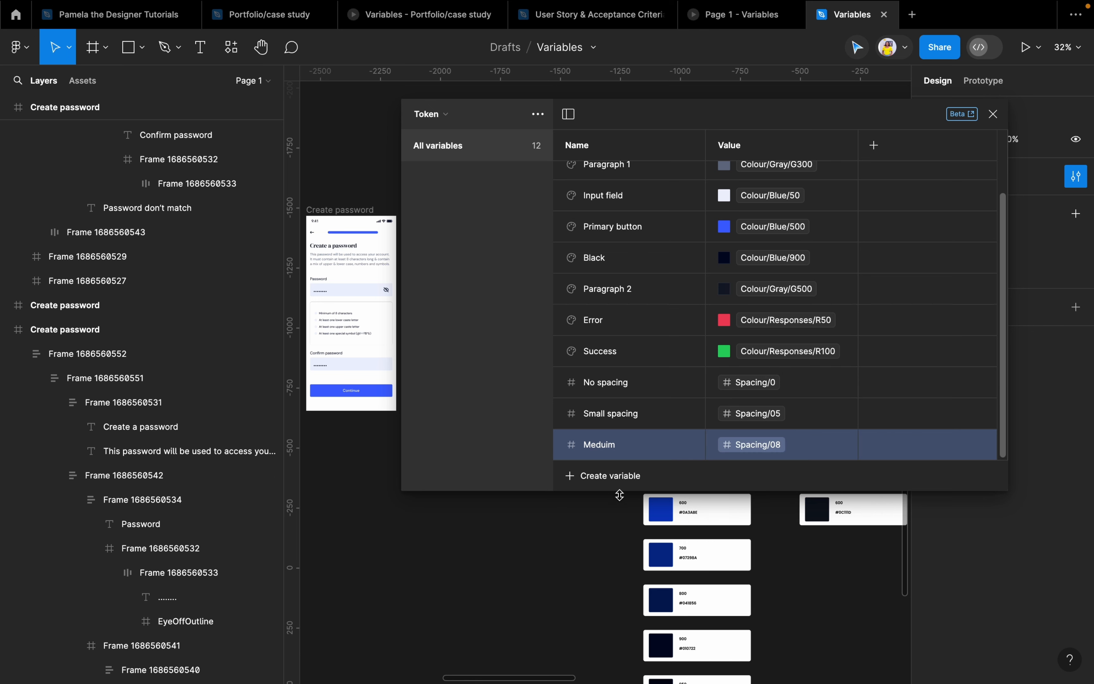
Create a number variable named Large in the Token collection and alias it to Spacing/10
left_click(624, 483)
left_click(617, 522)
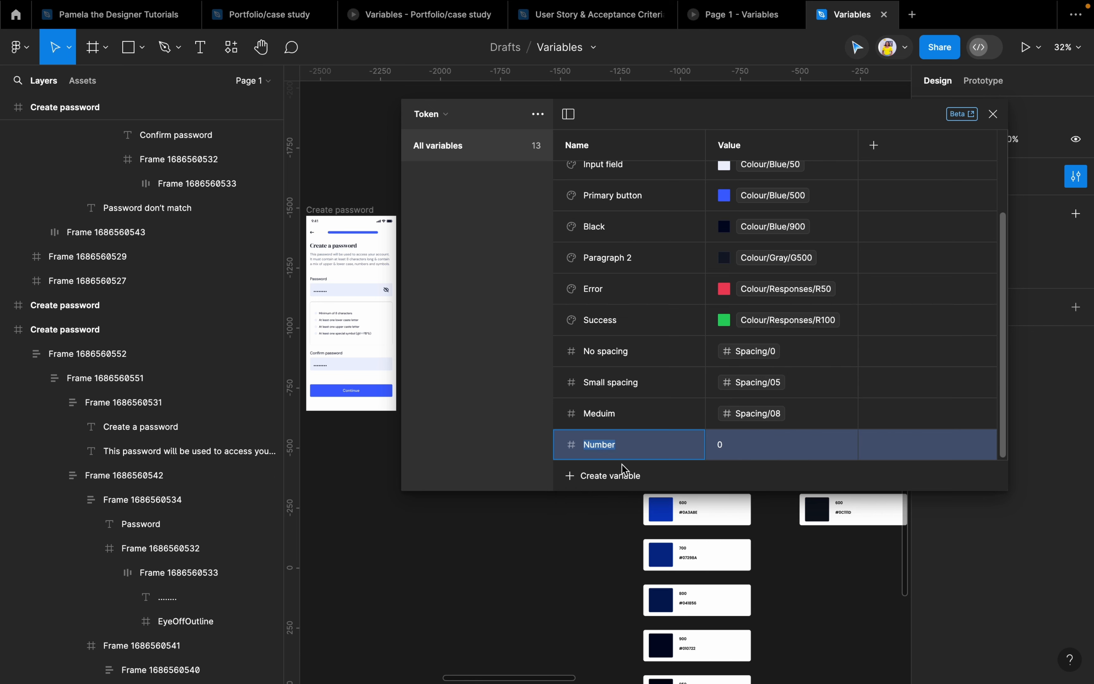
type("Large")
right_click(775, 449)
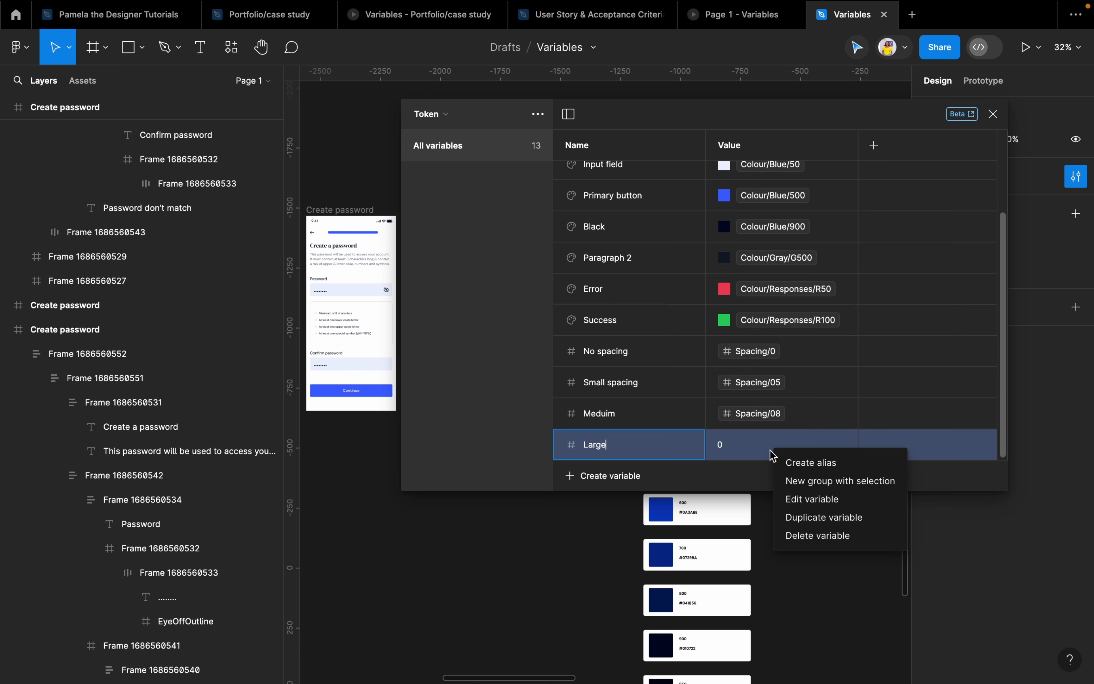
left_click(835, 459)
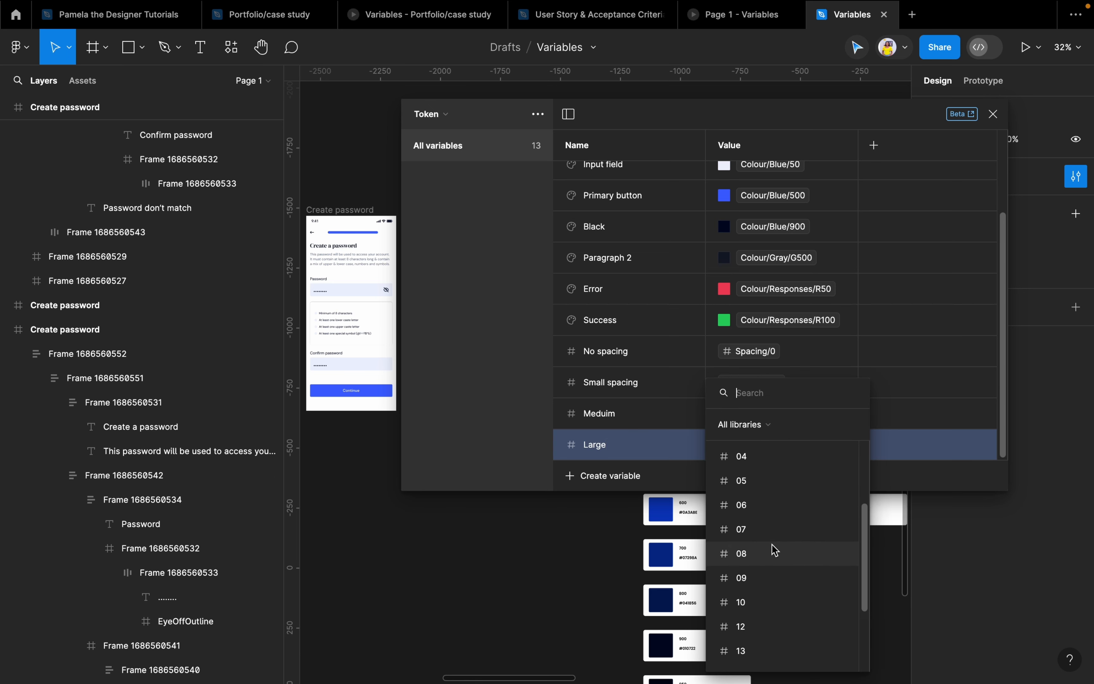
scroll(774, 554, "down", 3)
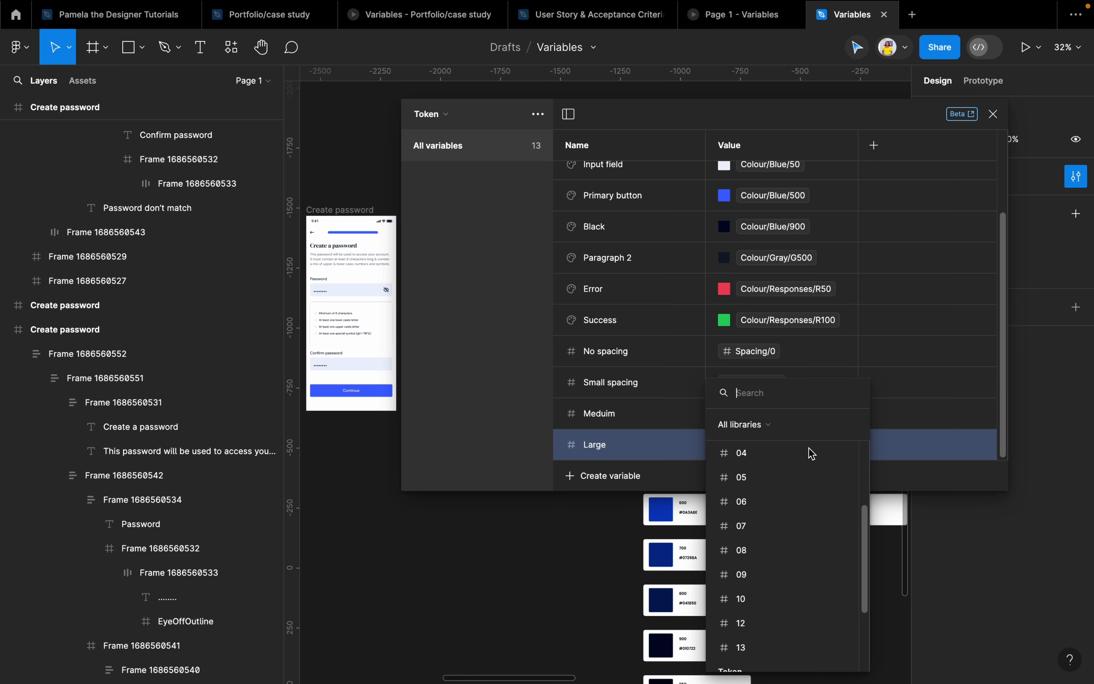
left_click(920, 446)
right_click(778, 450)
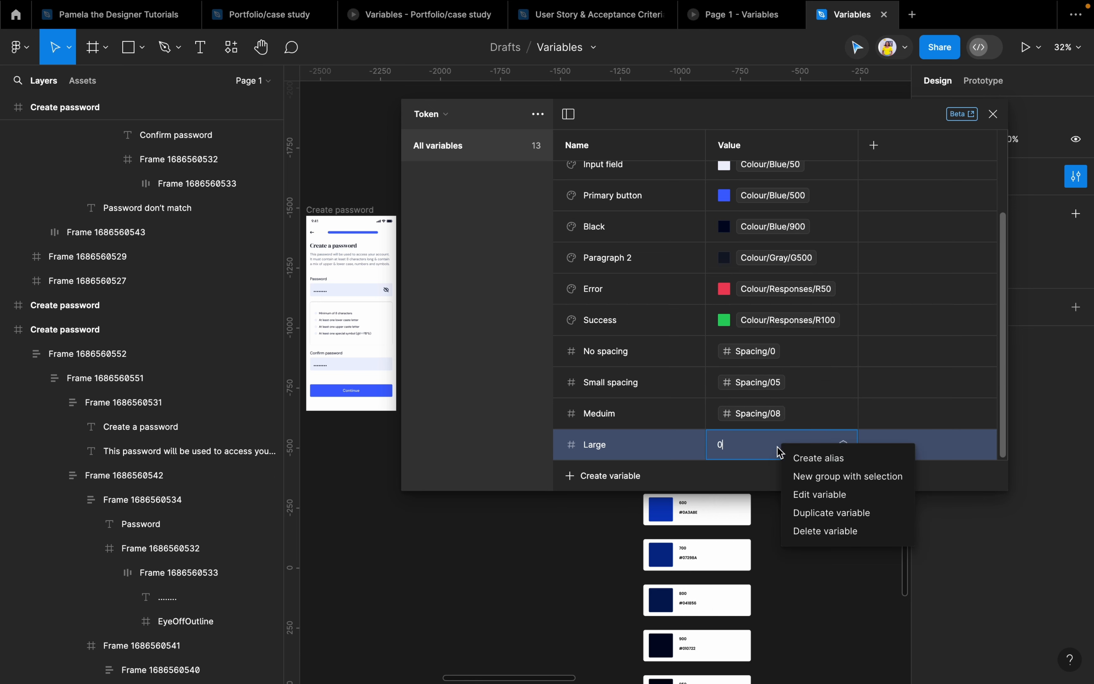
left_click(814, 456)
scroll(755, 557, "down", 3)
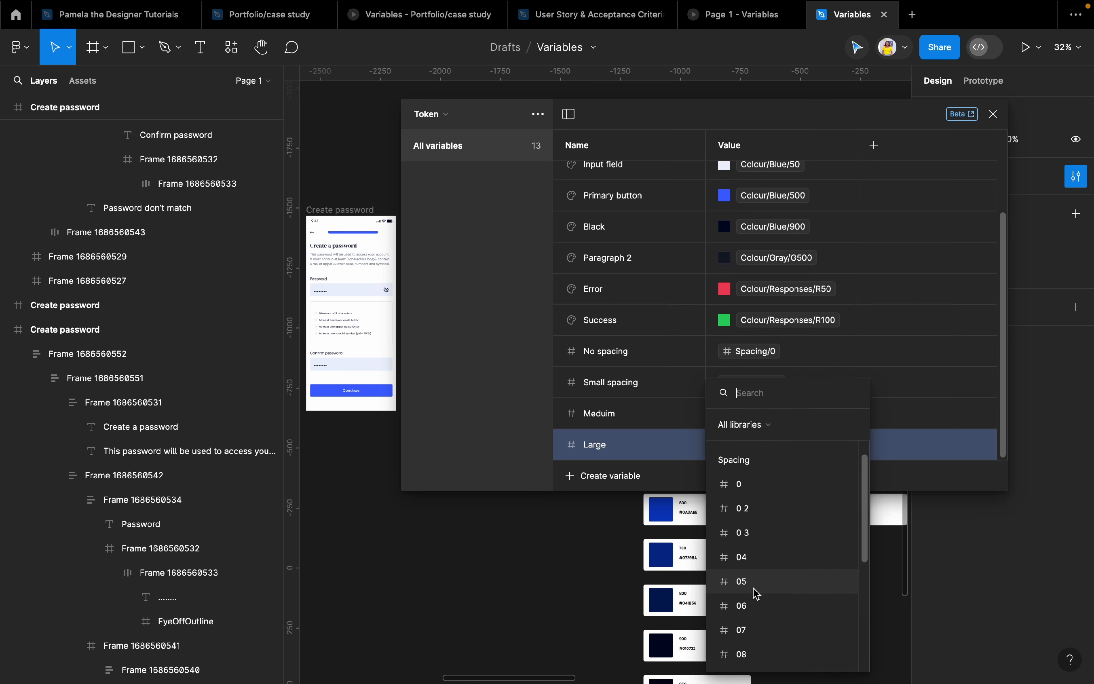
scroll(766, 636, "down", 3)
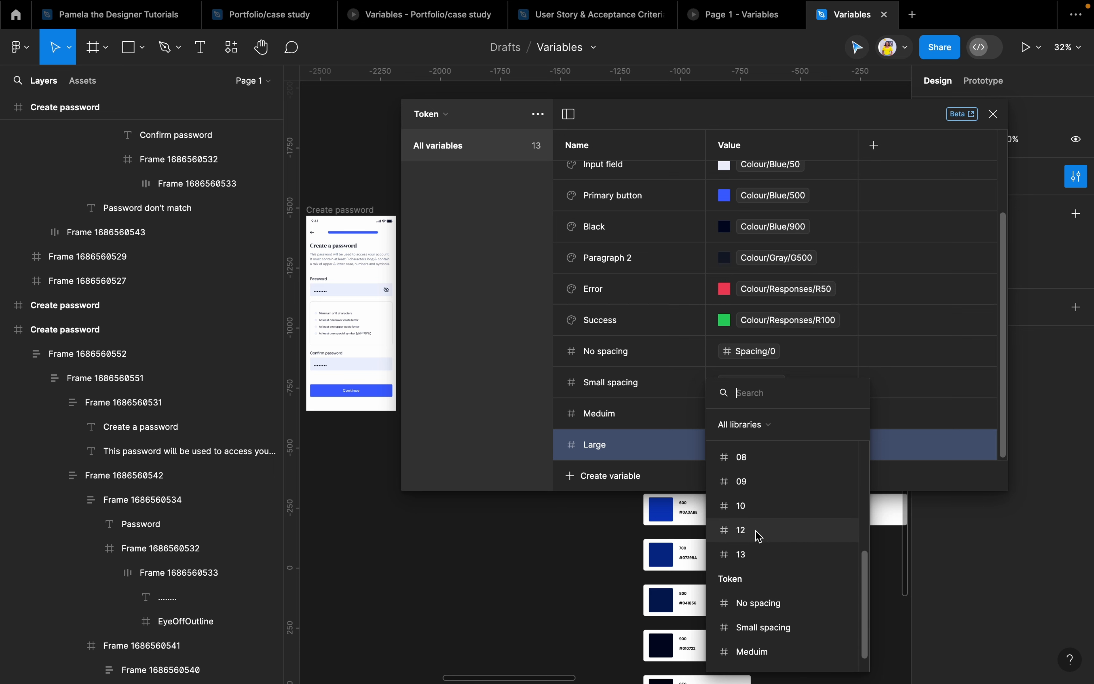
left_click(754, 504)
left_click(842, 445)
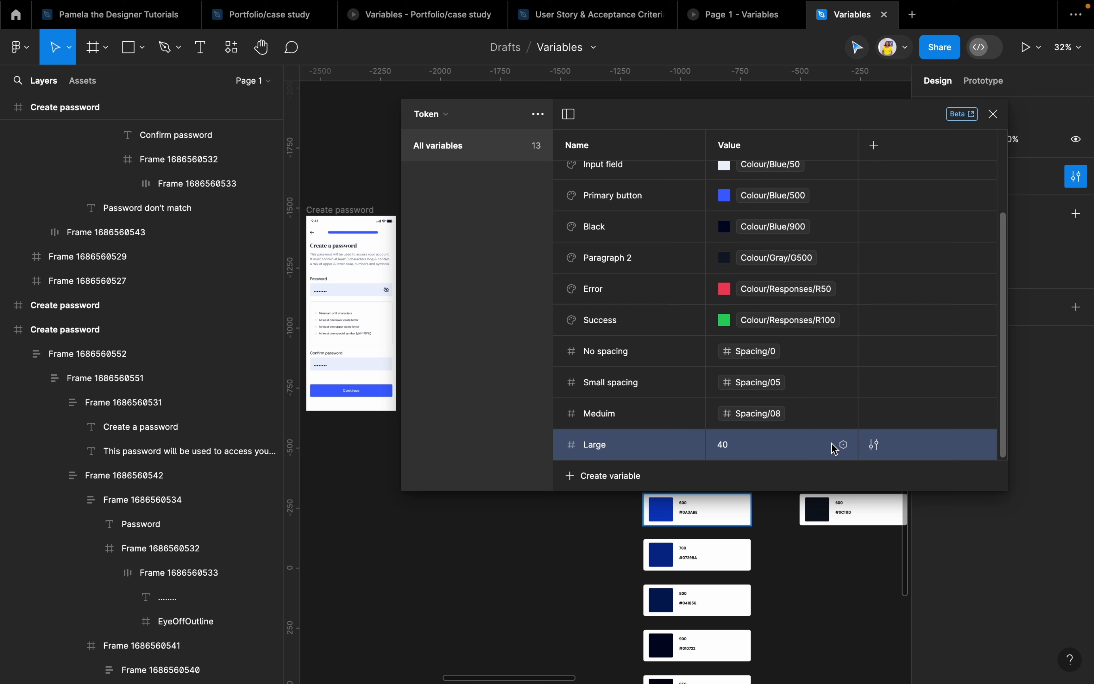
key("ctrl+z")
Create a number variable named XLarge in the Token collection and alias it to Spacing/12
left_click(618, 485)
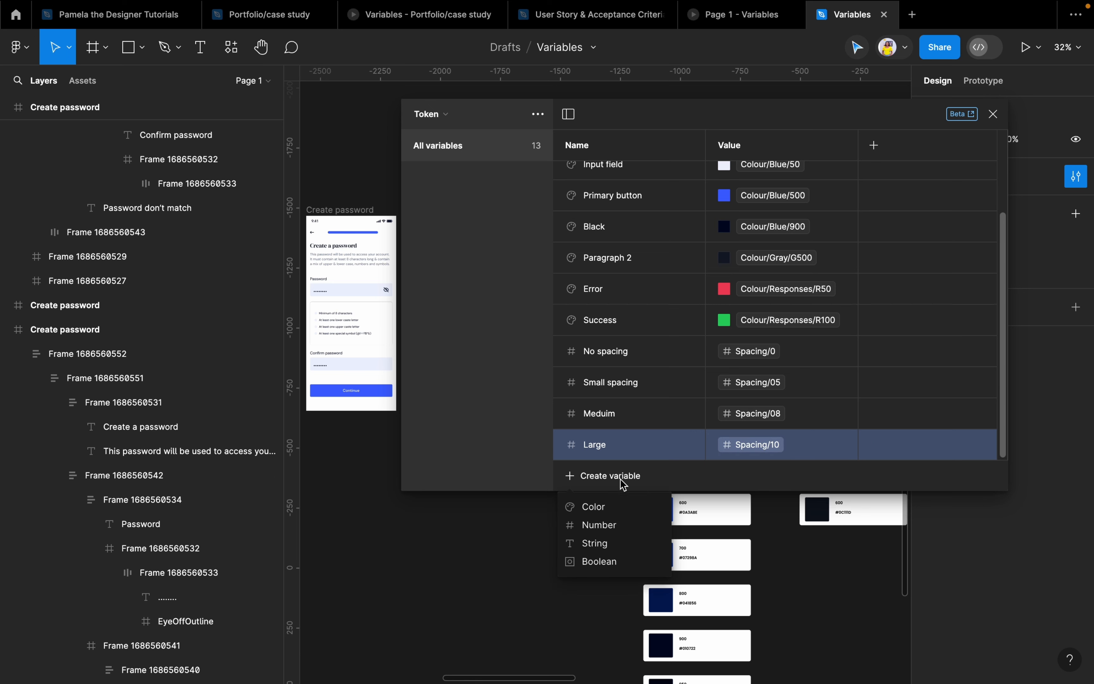
left_click(618, 529)
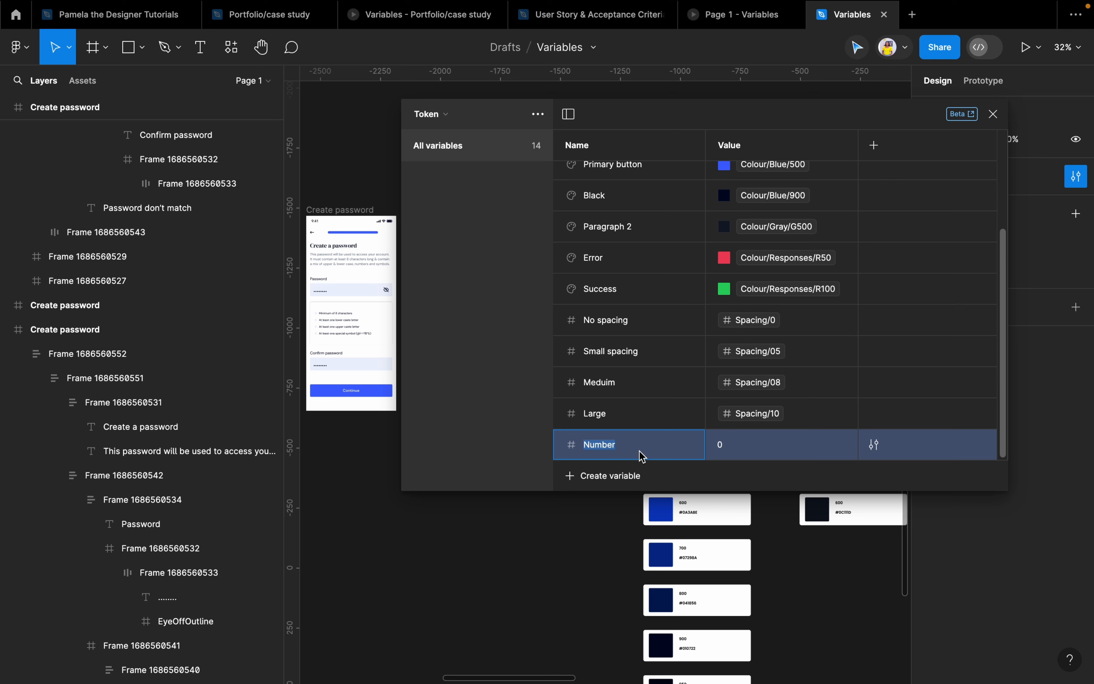
type("XLarge")
right_click(764, 435)
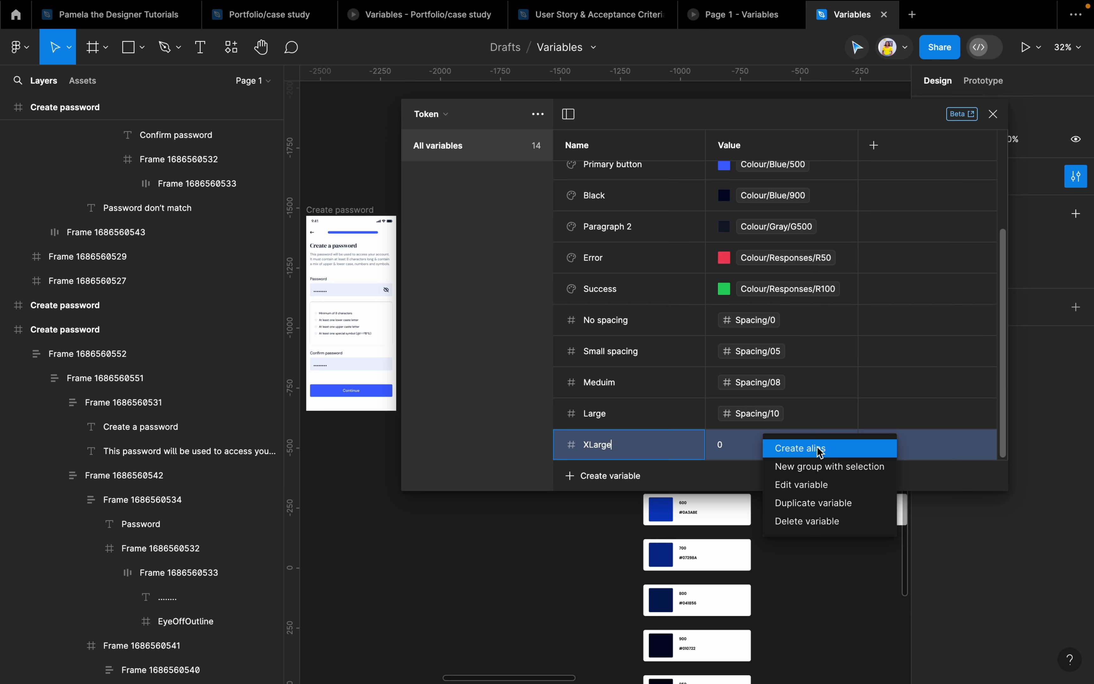
left_click(820, 450)
scroll(782, 588, "down", 5)
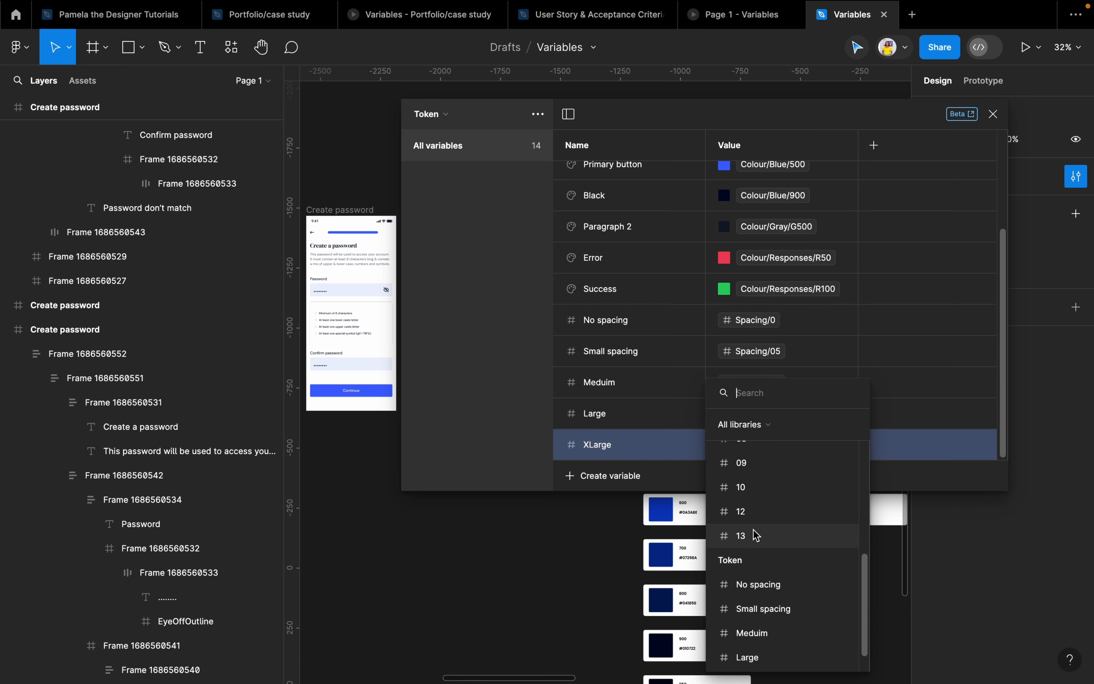
left_click(752, 516)
left_click(838, 447)
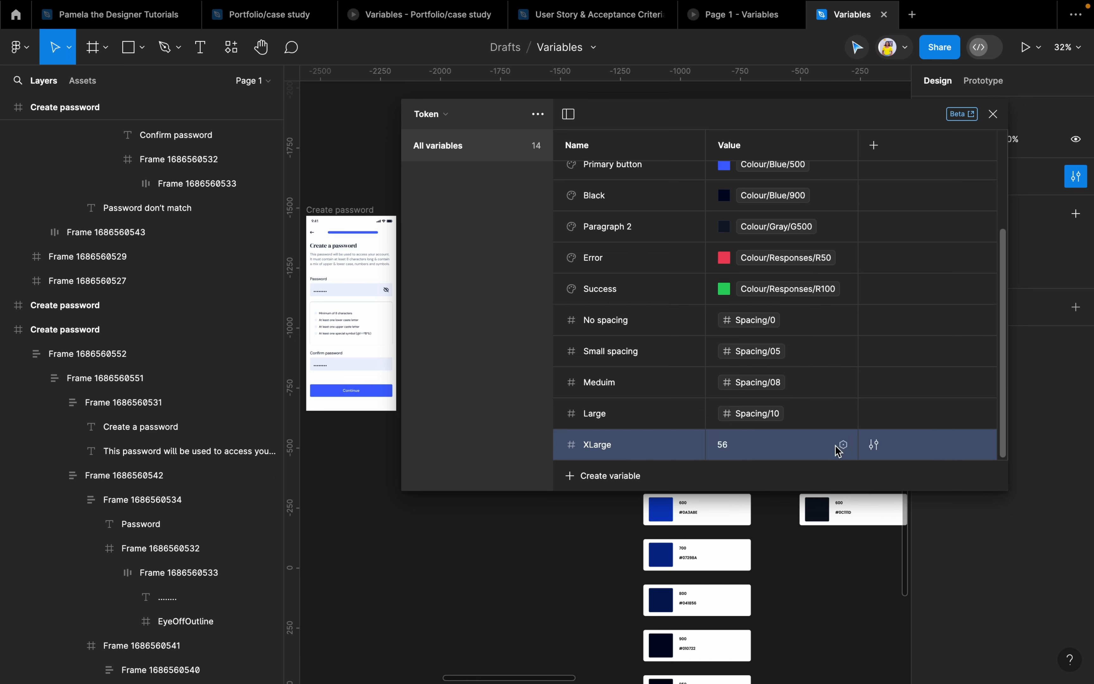
key("super+z")
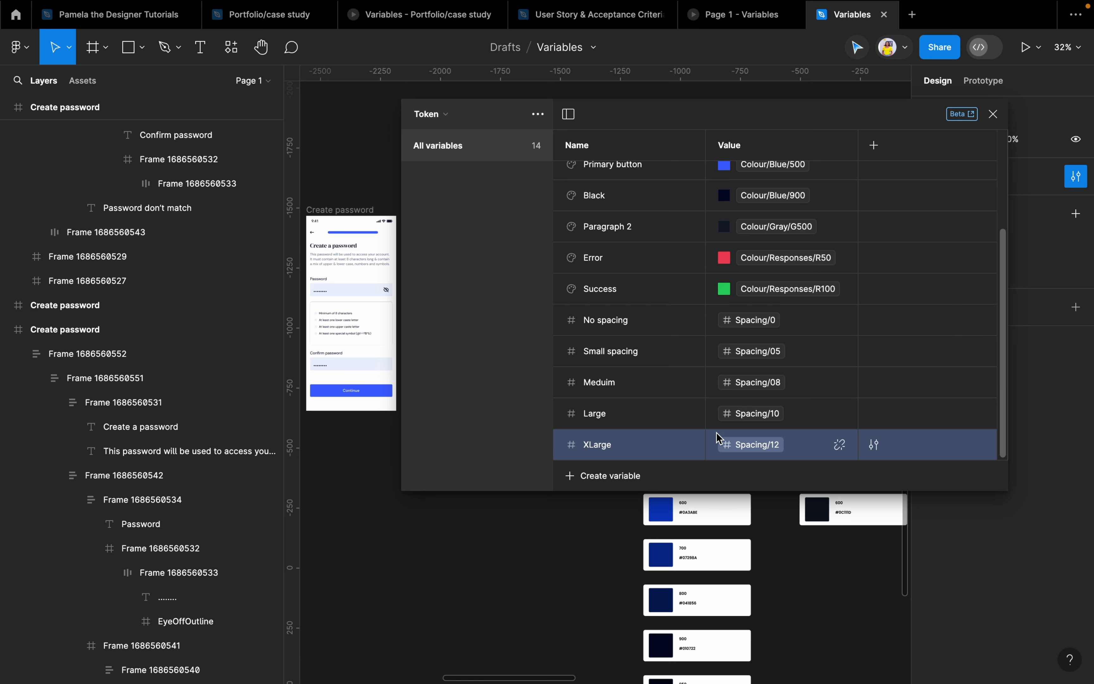
left_click_drag(696, 116, 702, 116)
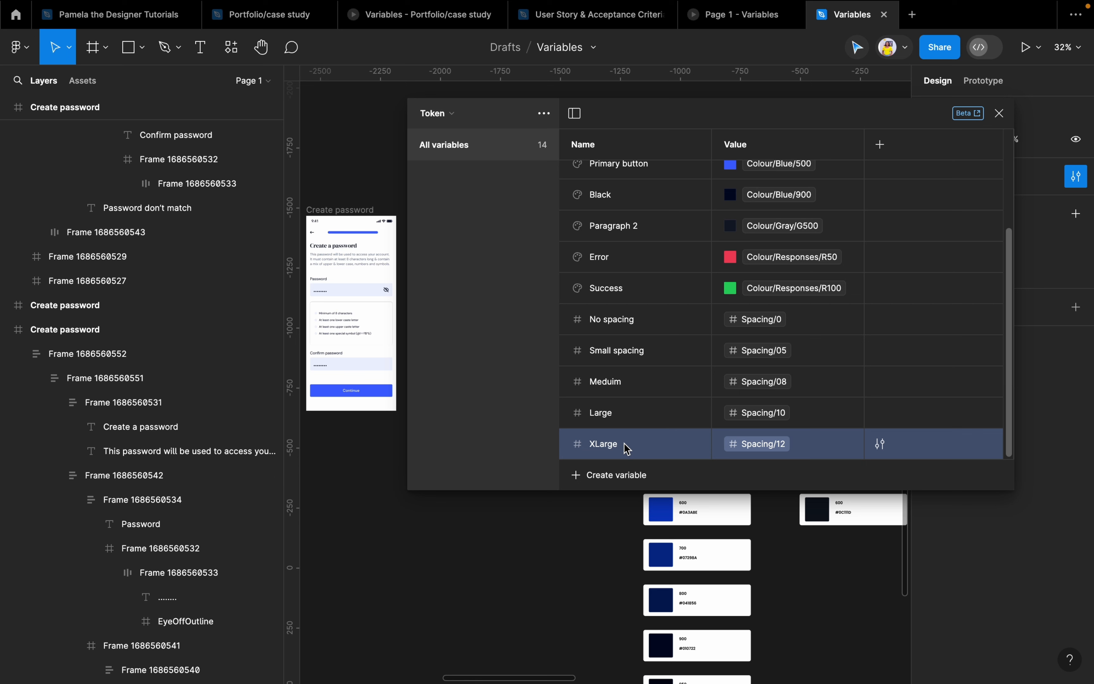
Create a number variable named Small CR in the Token collection and alias it to Spacing/0 2
left_click(632, 480)
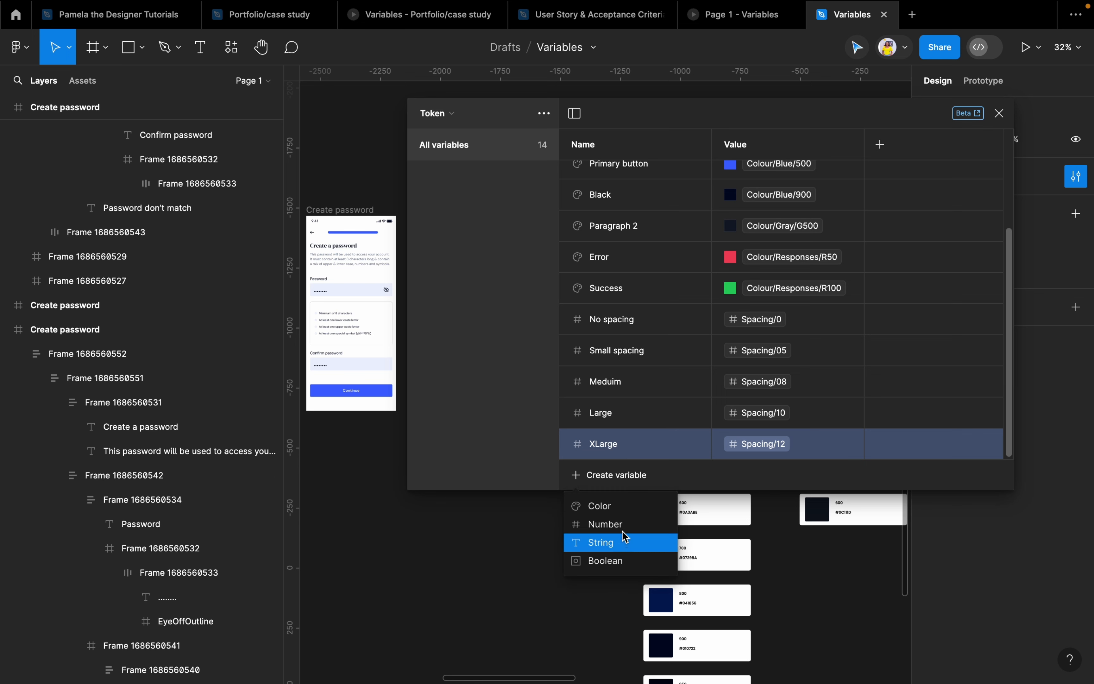
left_click(622, 524)
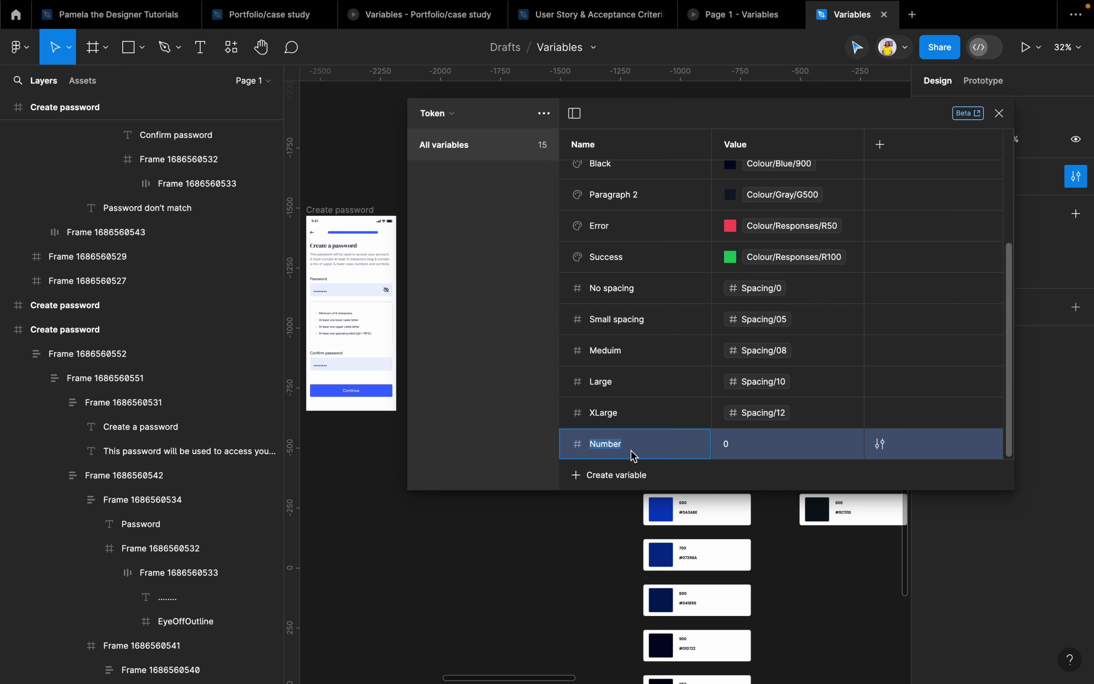
type("Small CR")
right_click(769, 443)
left_click(818, 458)
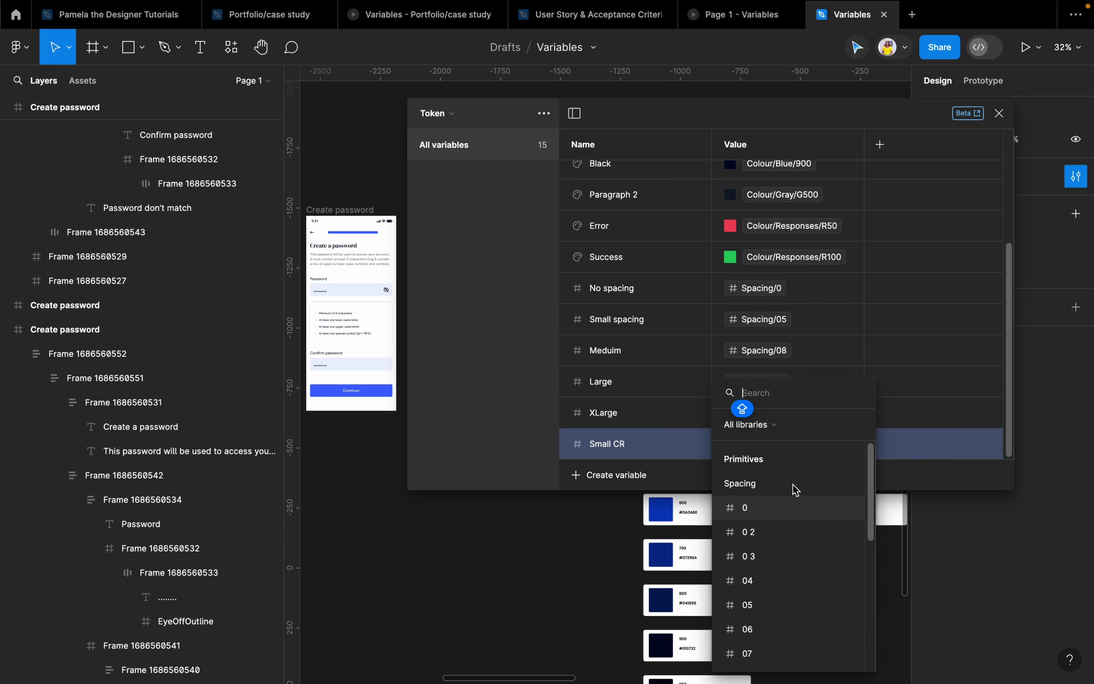
left_click(767, 532)
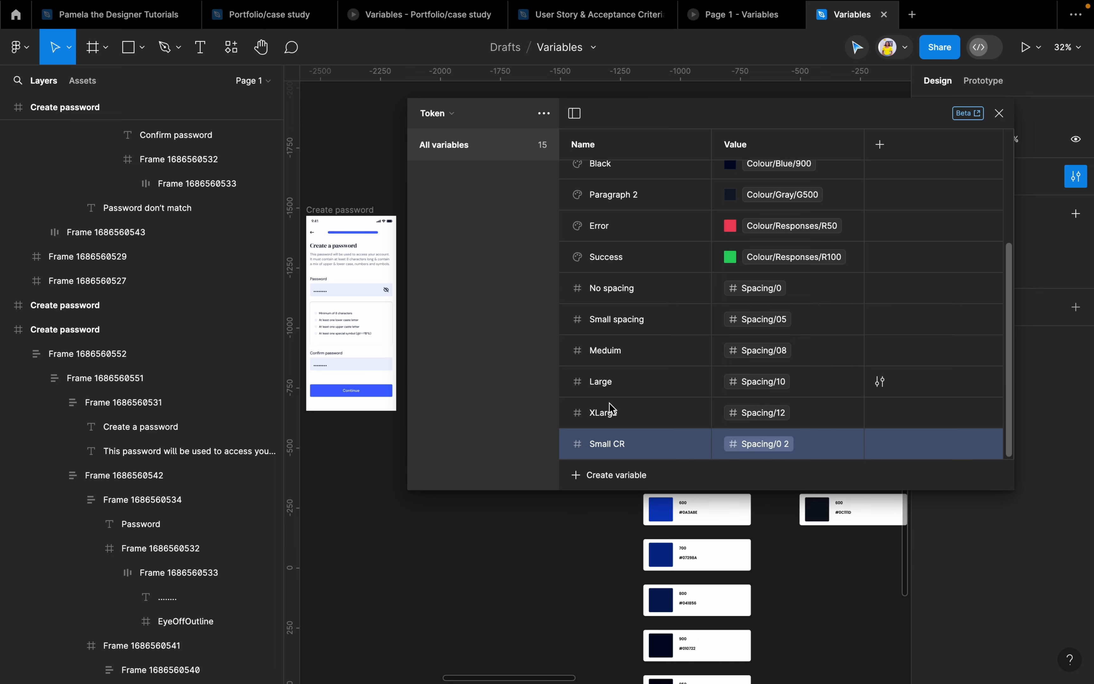
Create a number variable named Large CR in the Token collection and alias it to Spacing/13
left_click(630, 475)
left_click(640, 515)
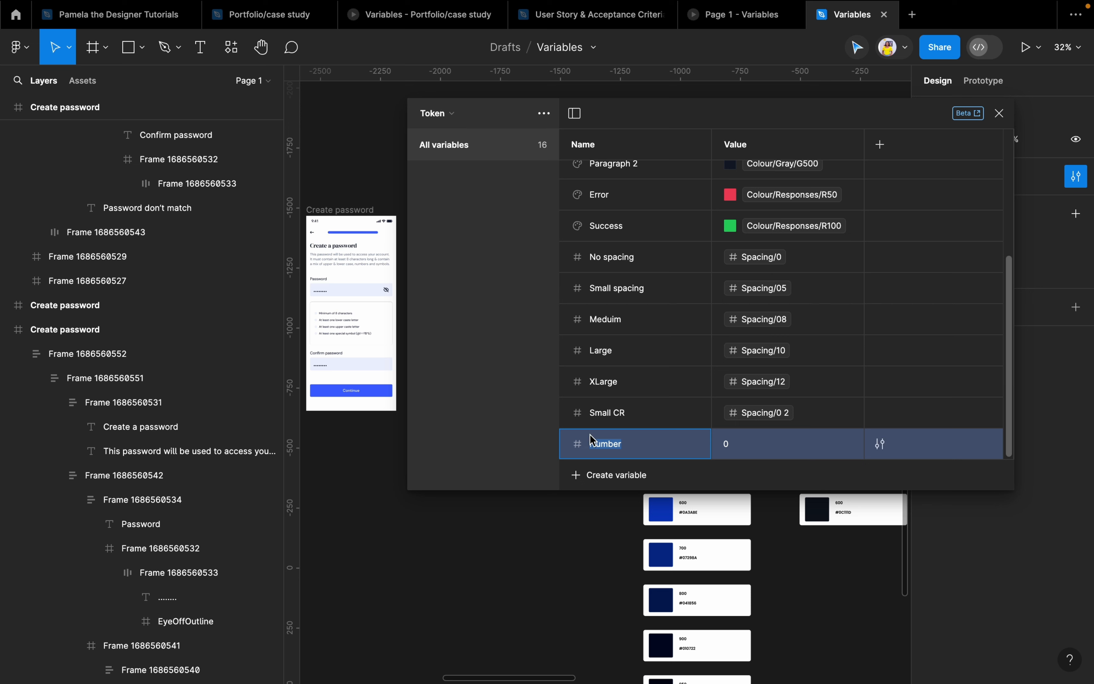
type("Large CR")
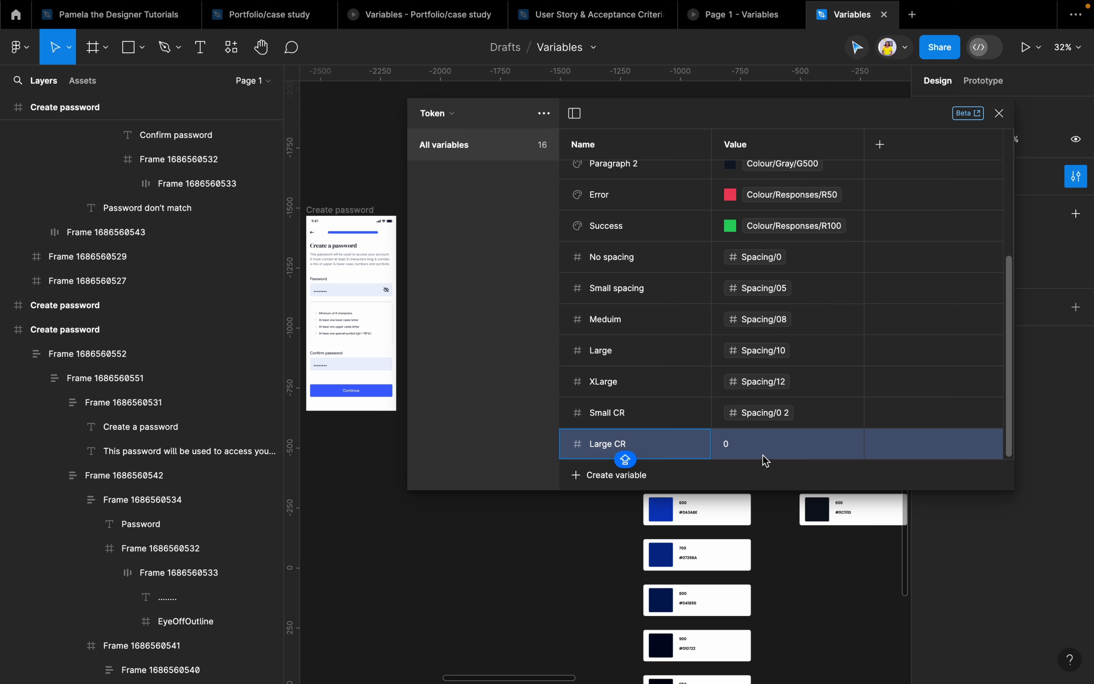
right_click(765, 456)
left_click(794, 461)
scroll(795, 584, "down", 10)
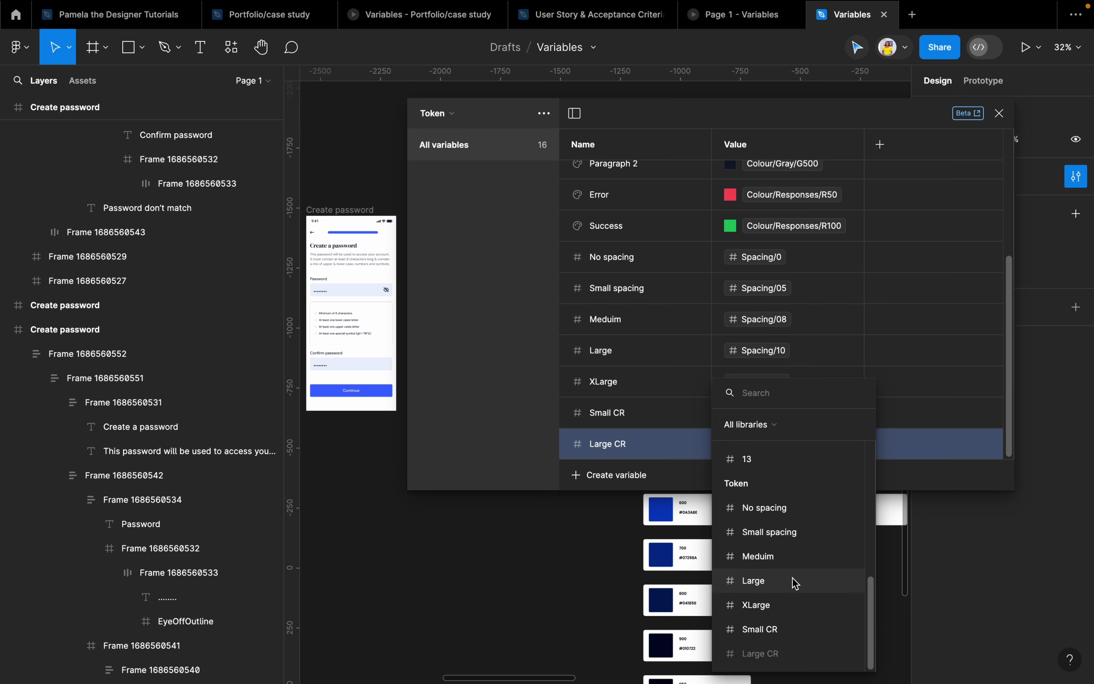
scroll(750, 498, "up", 1)
left_click(745, 484)
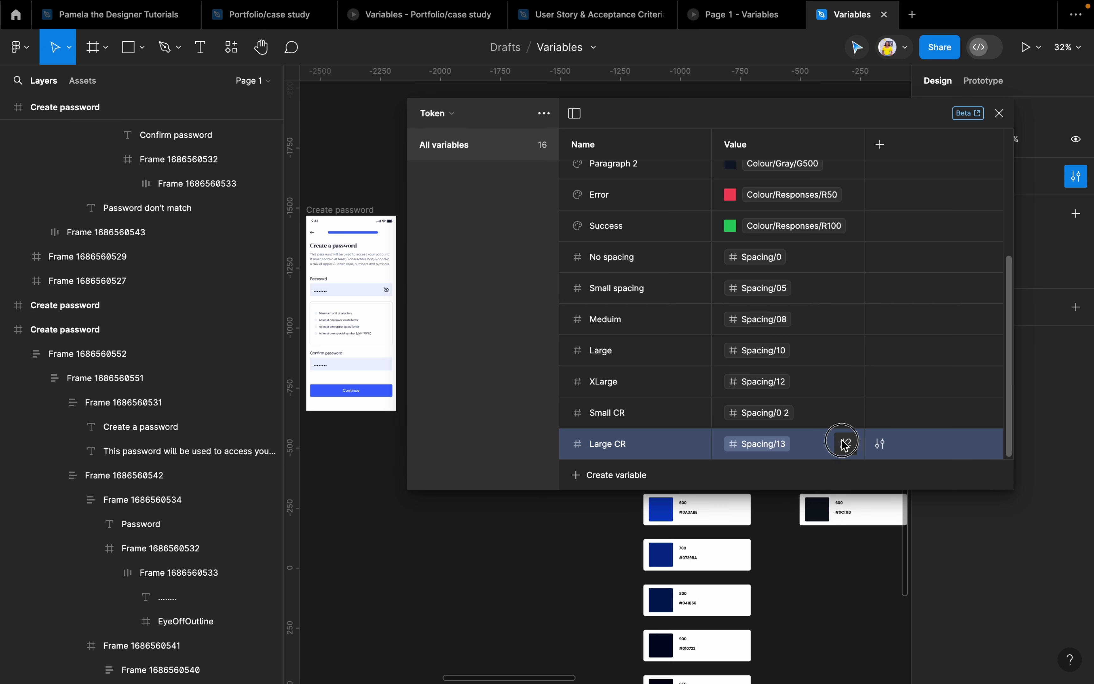
left_click(841, 444)
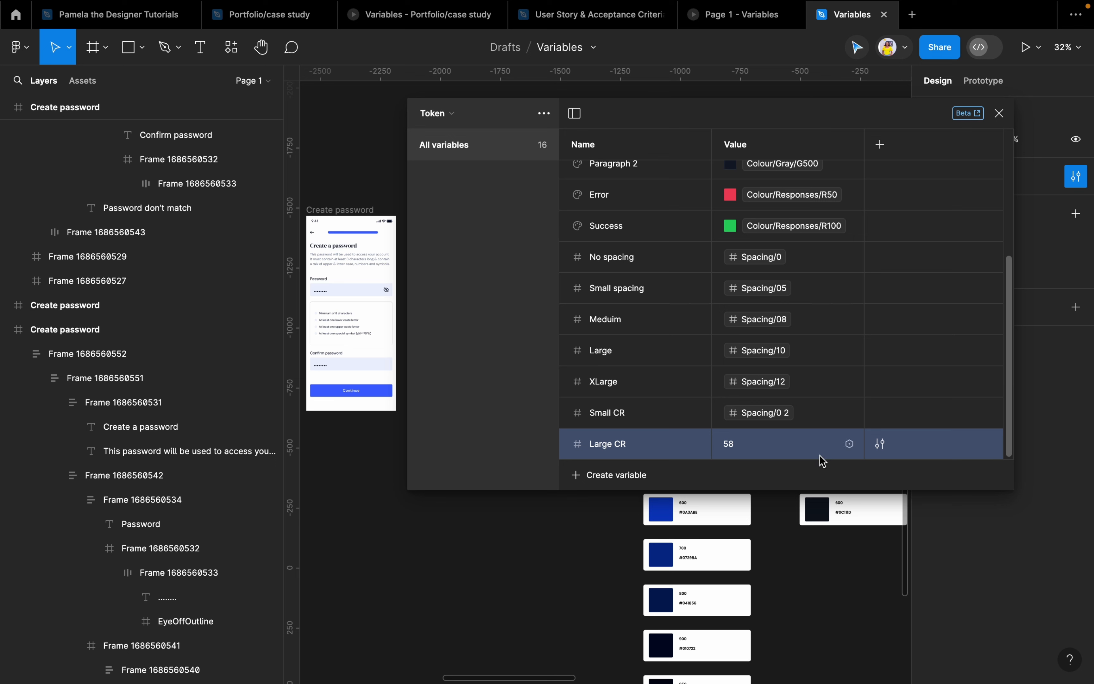
key("super+z")
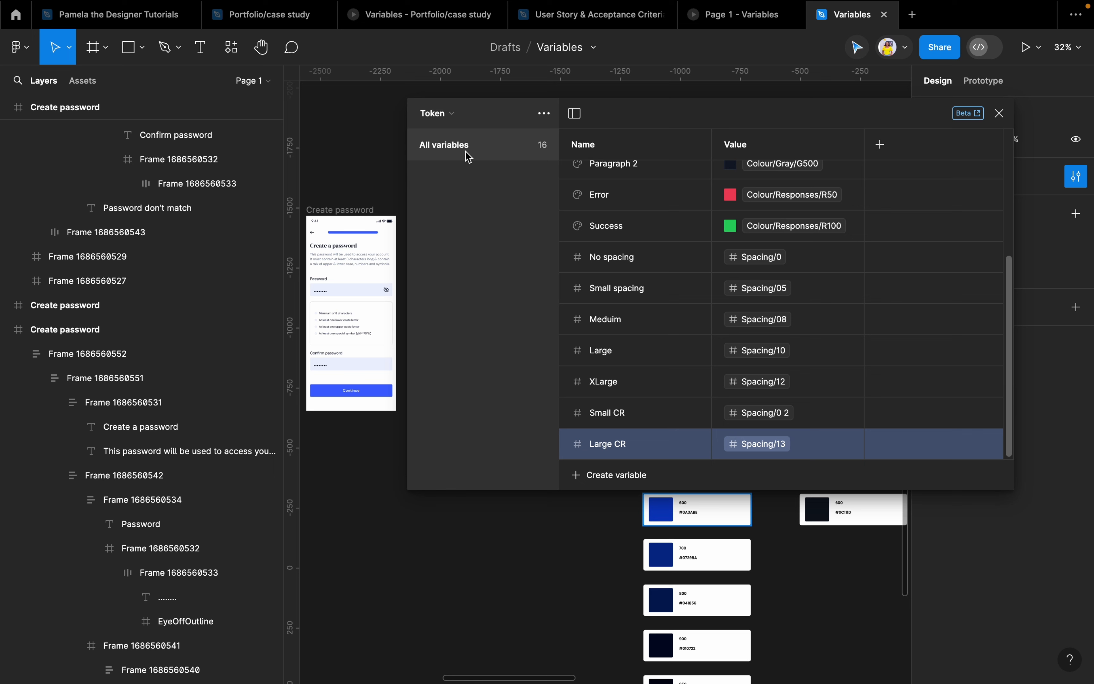
Create a number variable named 100 with the value 100 in the Spacing group of the Primitives collection
left_click(461, 119)
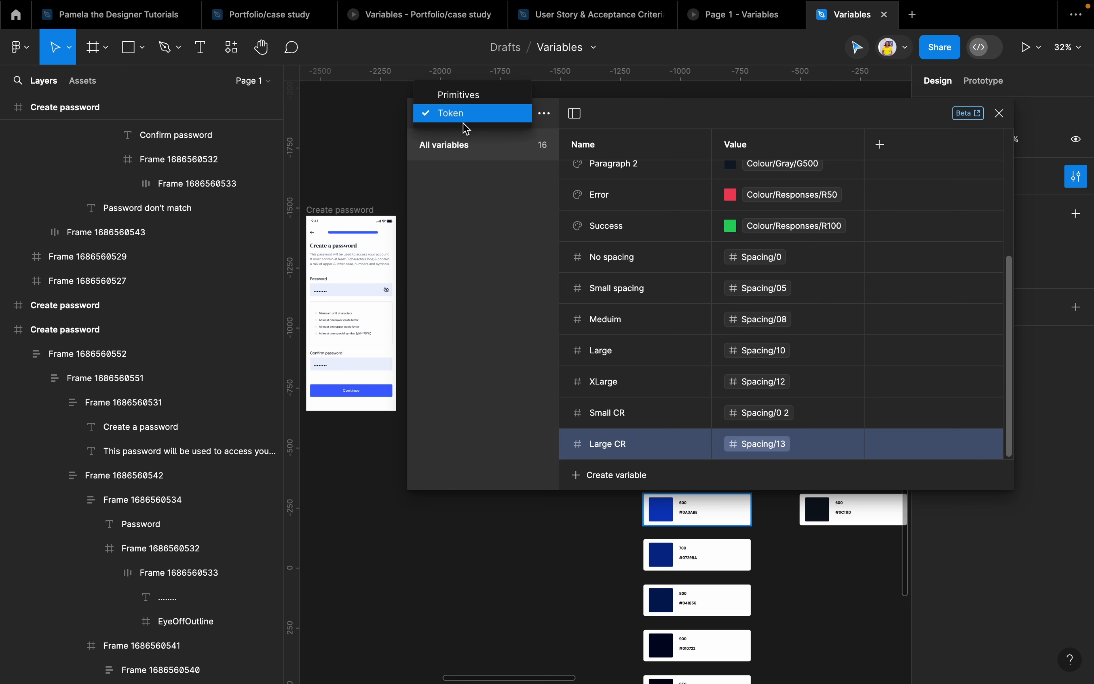
left_click(466, 96)
scroll(710, 347, "down", 3)
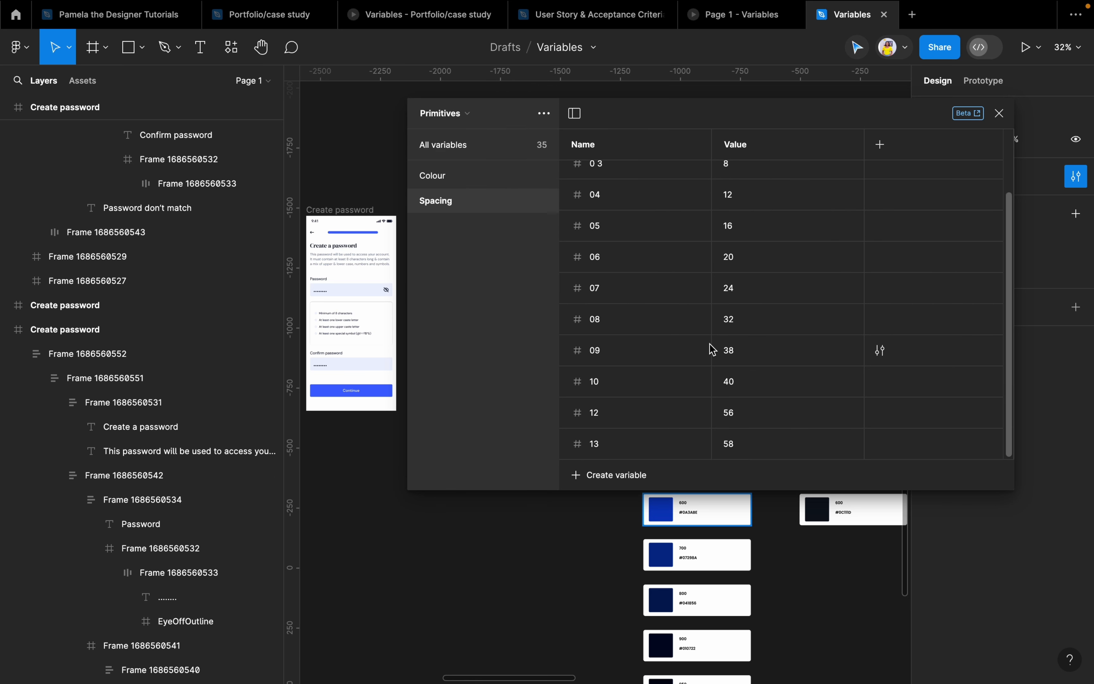
left_click(622, 476)
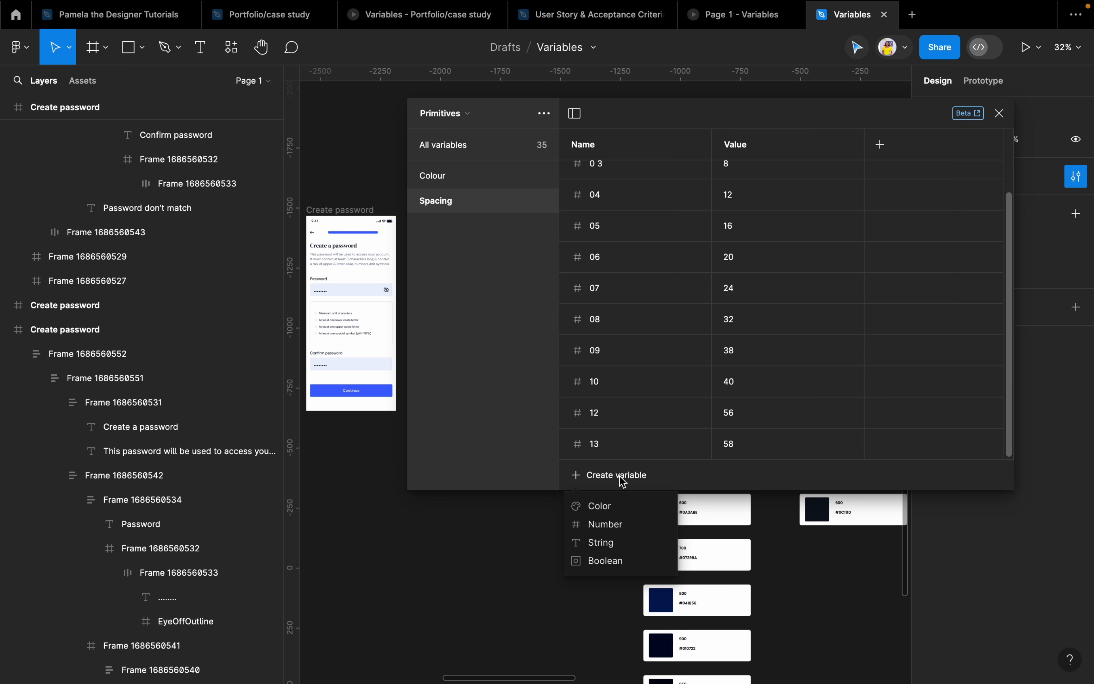
left_click(626, 520)
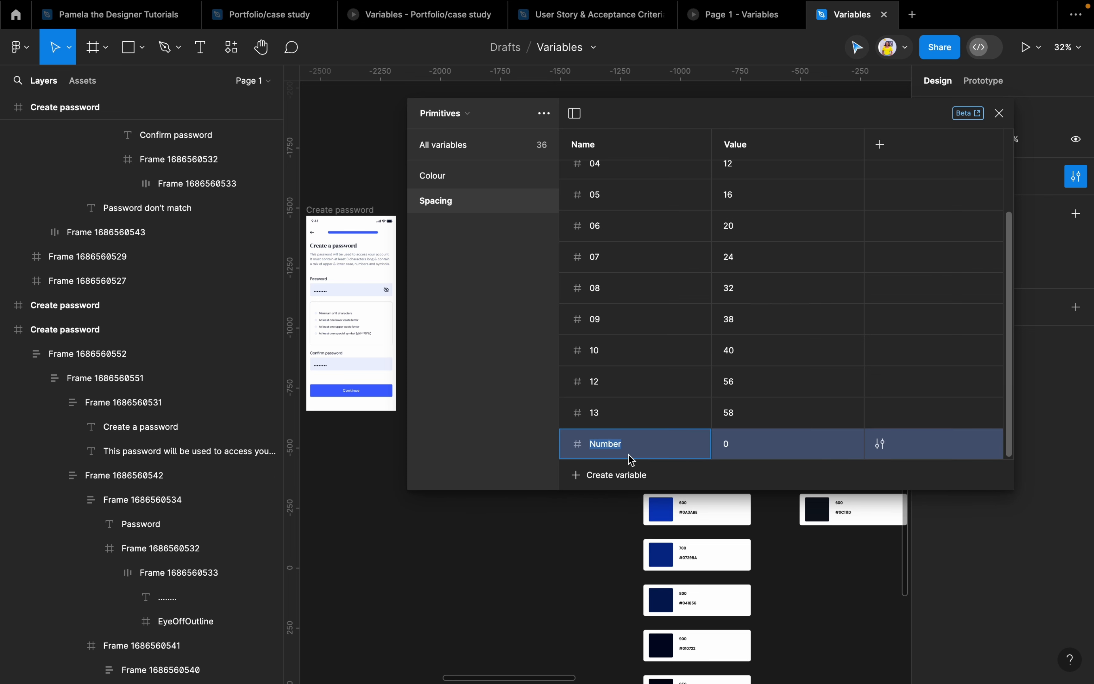
type("100")
left_click(746, 442)
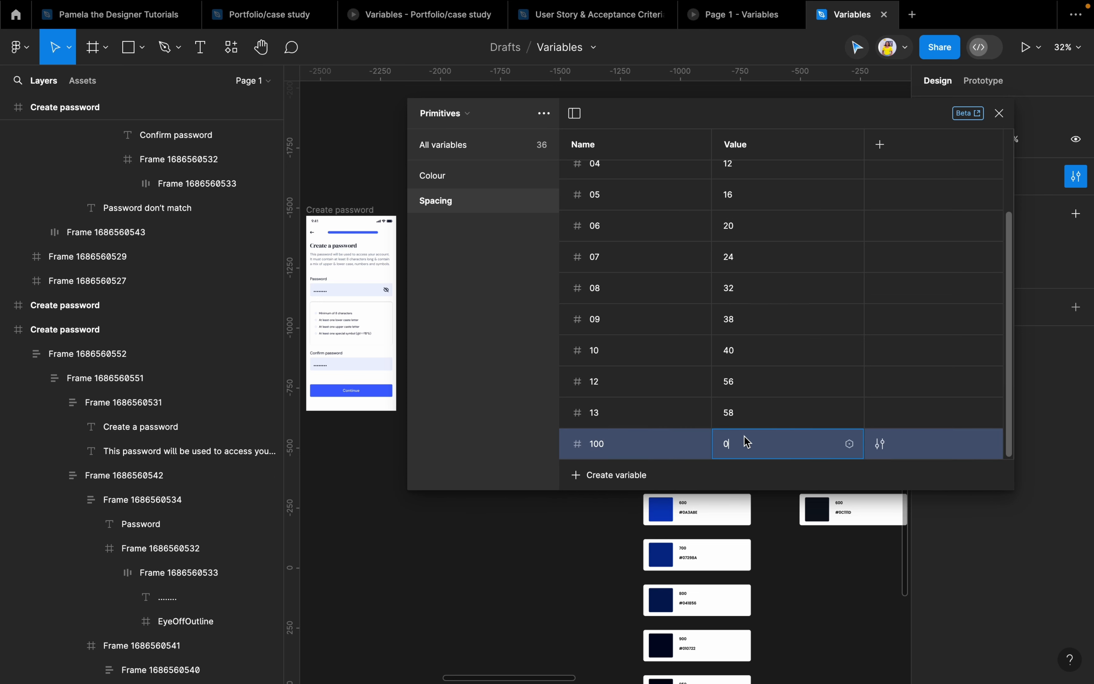
key("BackSpace")
type("100")
key("Return")
Change the alias of Large CR in the Token collection to Spacing/100 and close the variables window
left_click(468, 113)
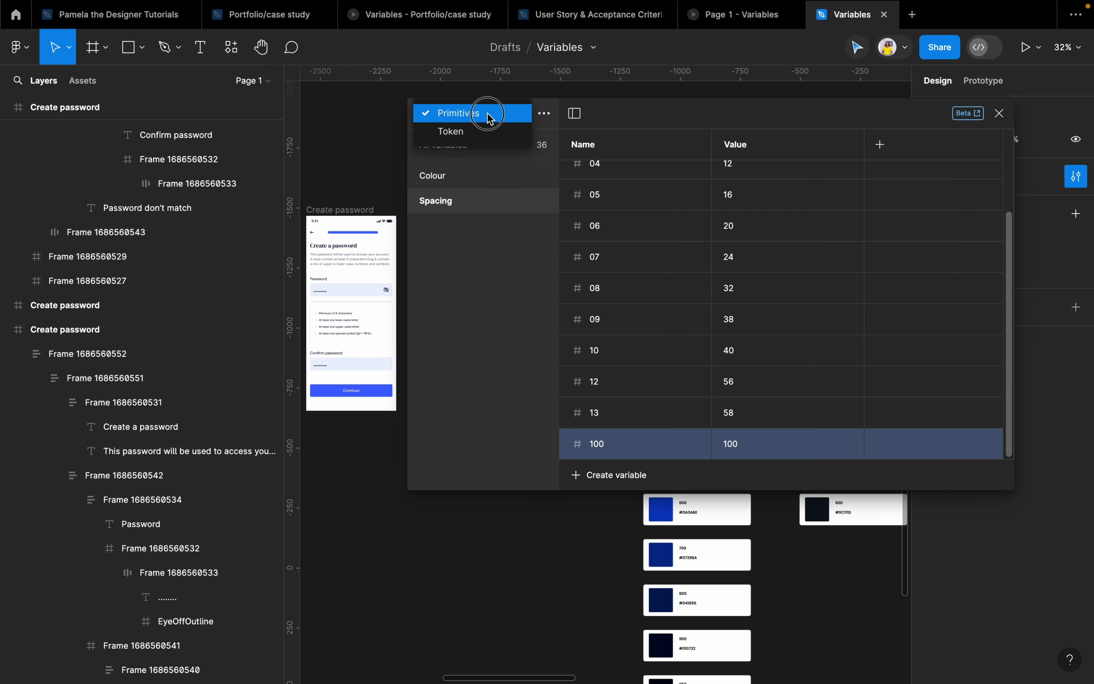
left_click(488, 142)
scroll(786, 382, "down", 5)
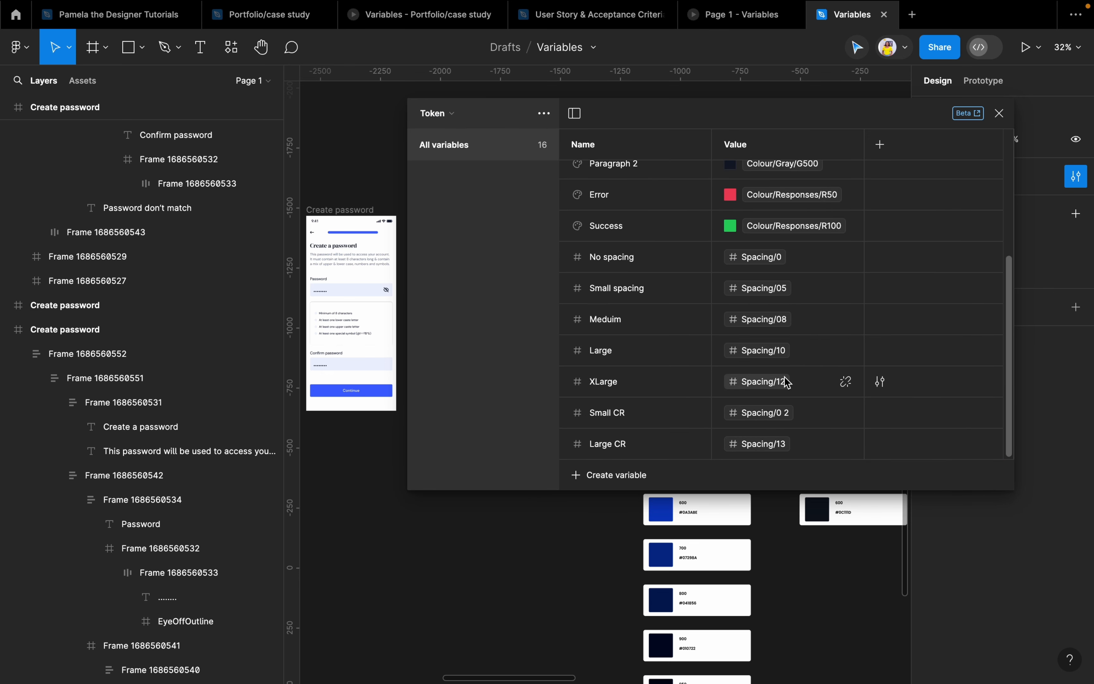
right_click(803, 446)
left_click(809, 450)
right_click(800, 447)
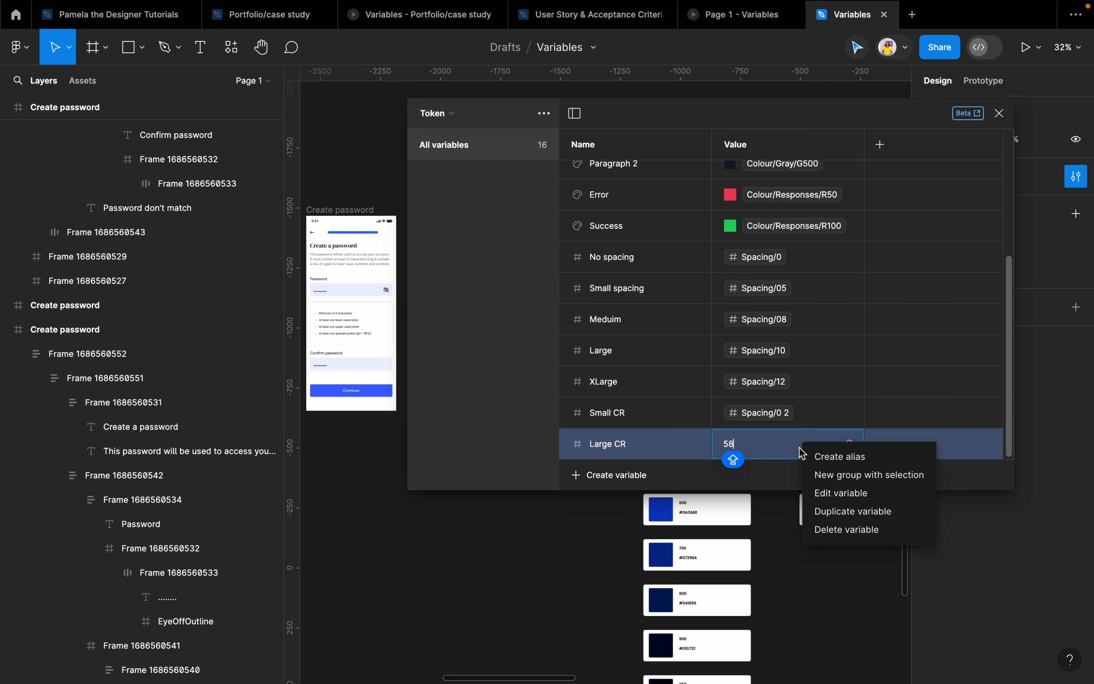
key("Escape")
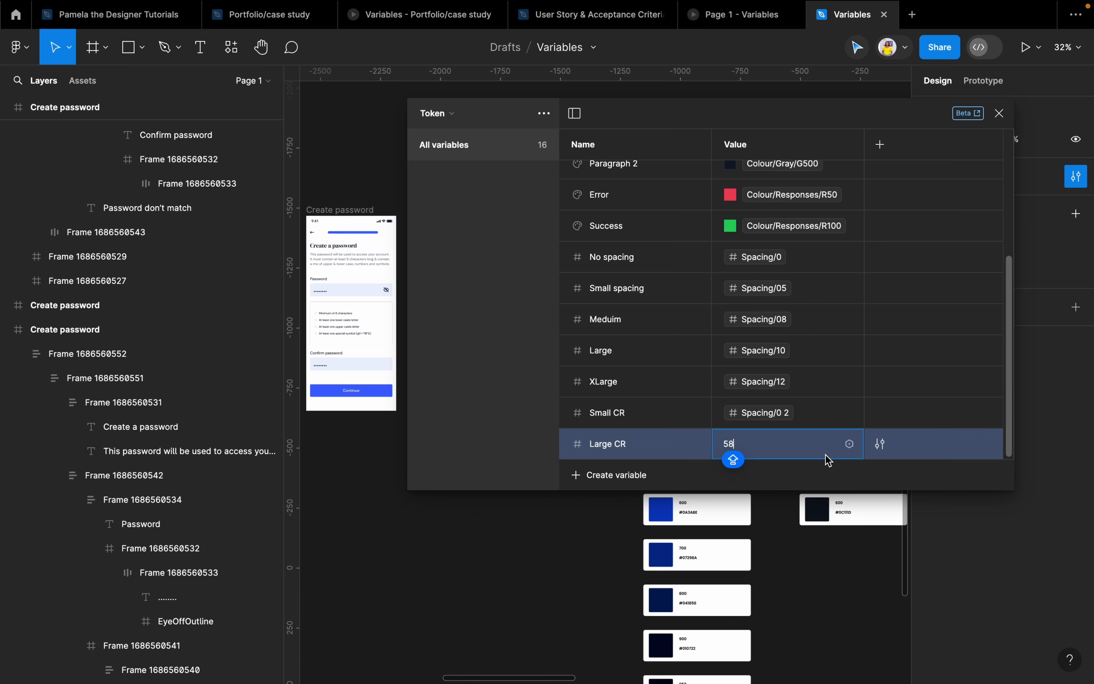
right_click(774, 439)
left_click(809, 446)
scroll(764, 550, "down", 5)
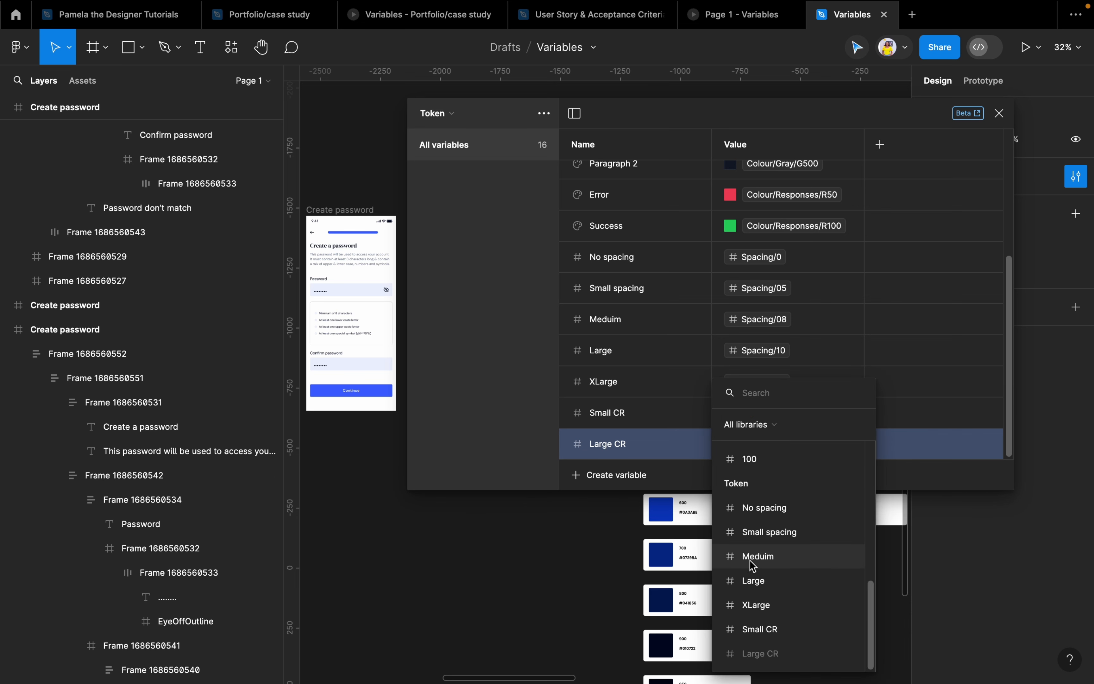
scroll(762, 533, "up", 2)
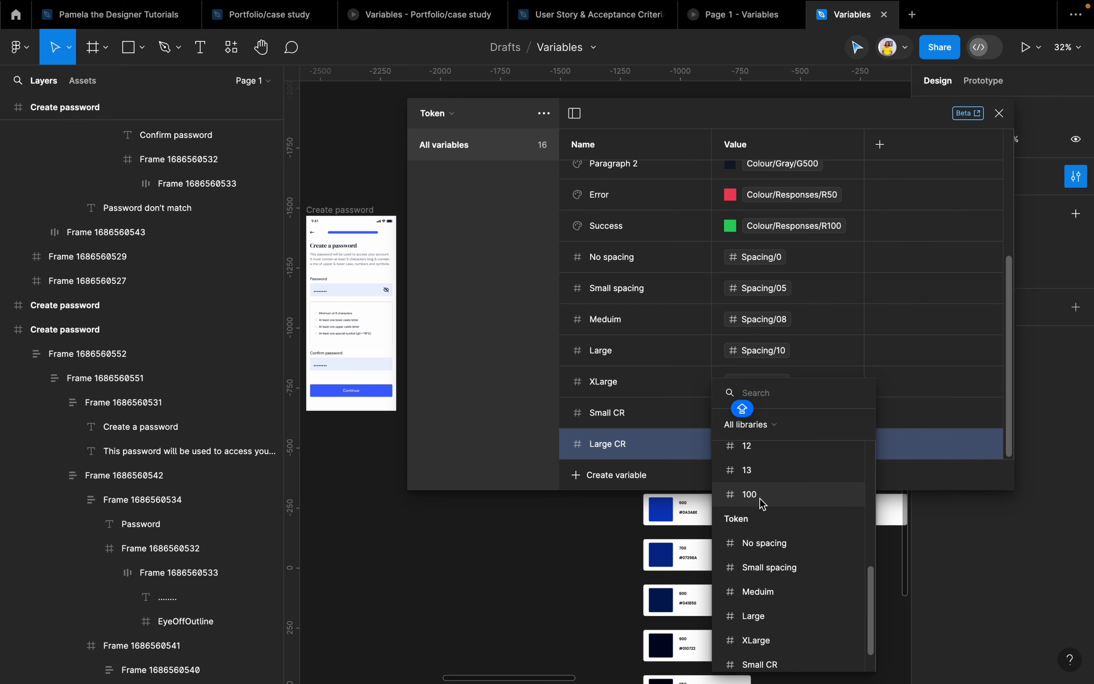
left_click(763, 500)
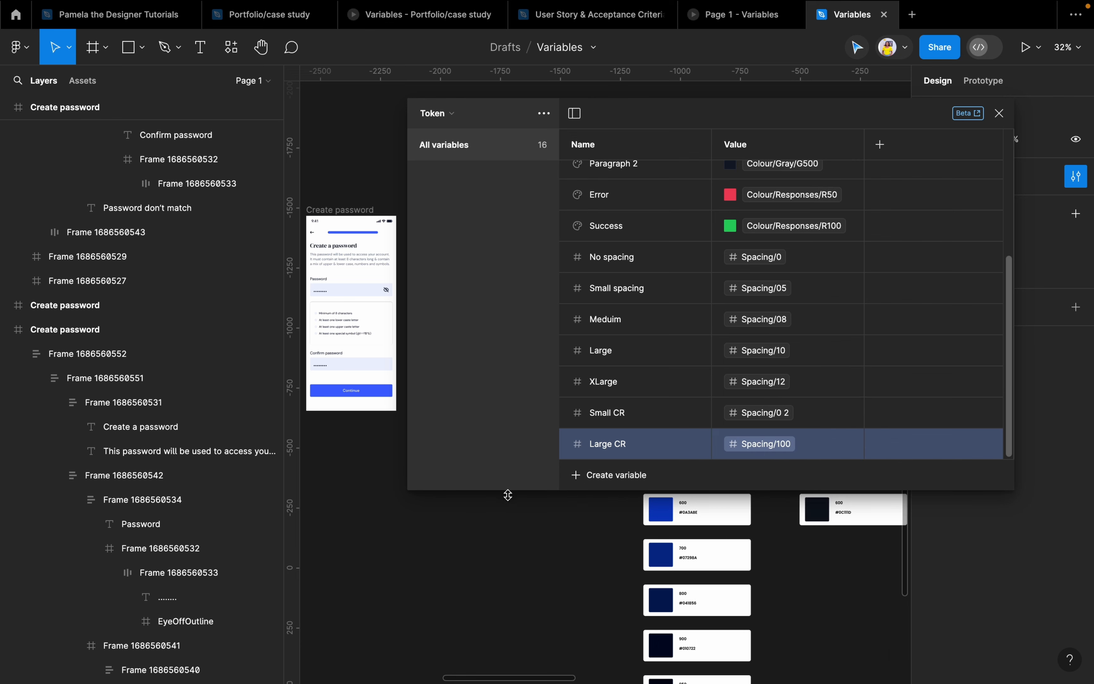
left_click(998, 114)
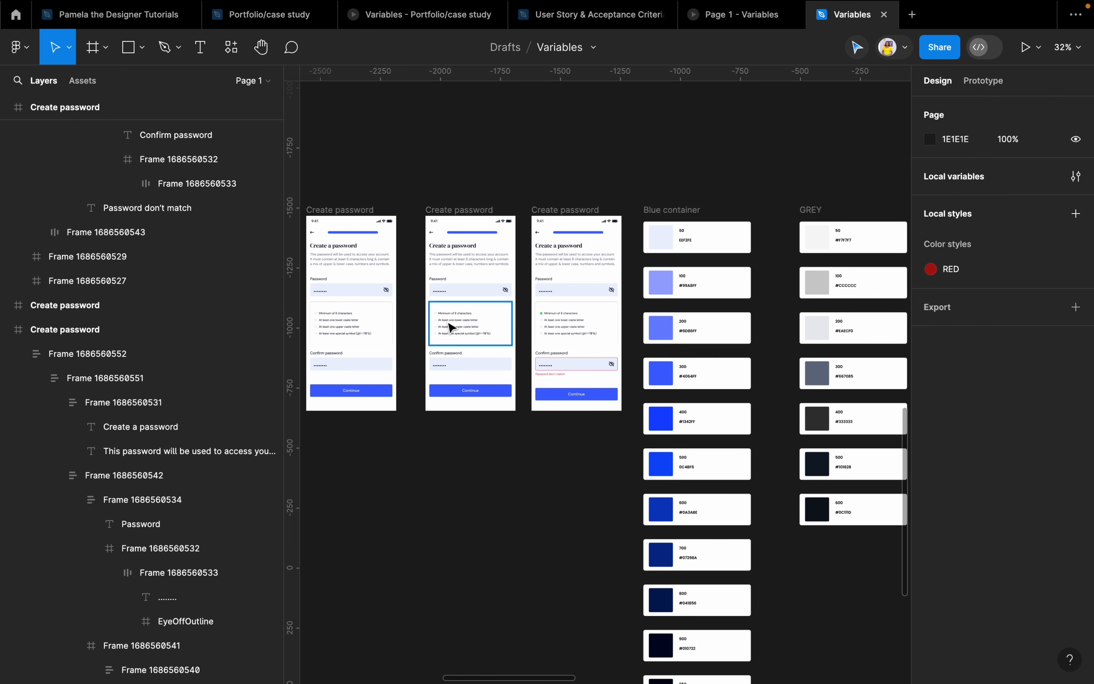
Wrap the progress header and the main content frame of the first Create password screen in one auto layout
scroll(576, 329, "left", 4)
scroll(561, 308, "up", 5)
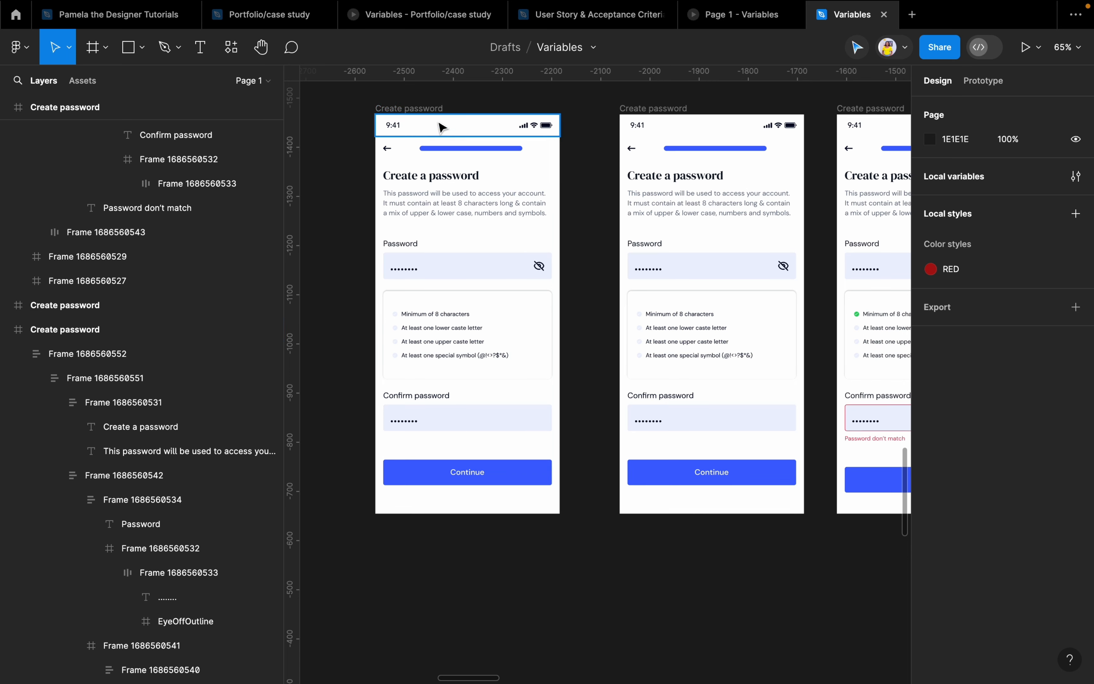
left_click(429, 108)
left_click(439, 142)
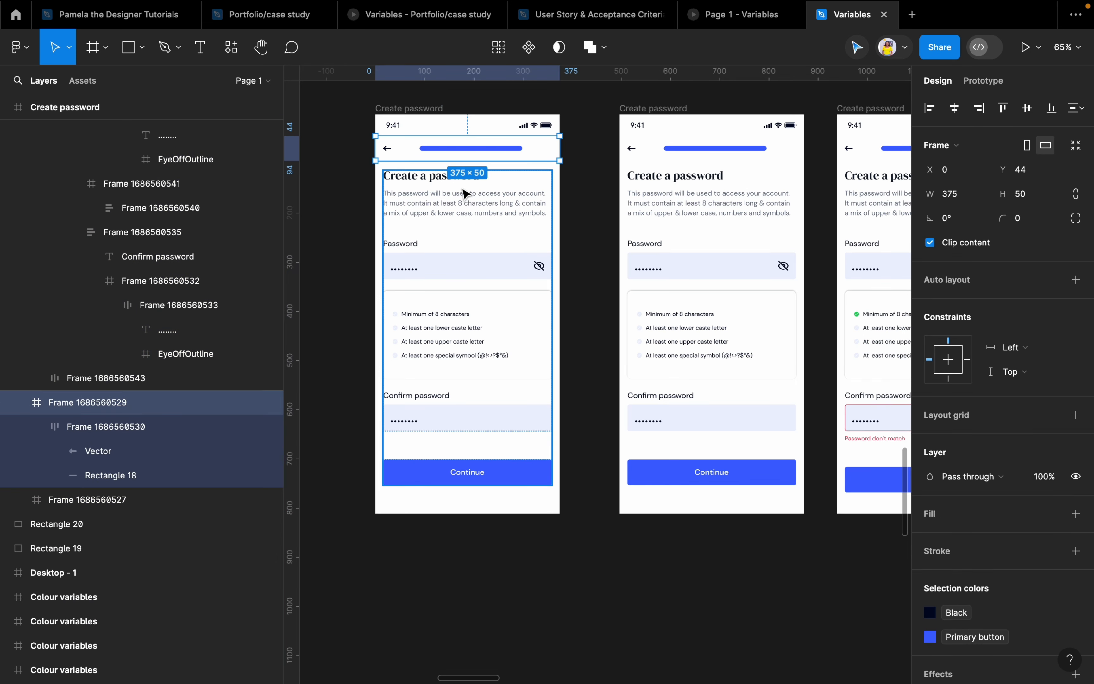
left_click(465, 193)
left_click(479, 160, "shift")
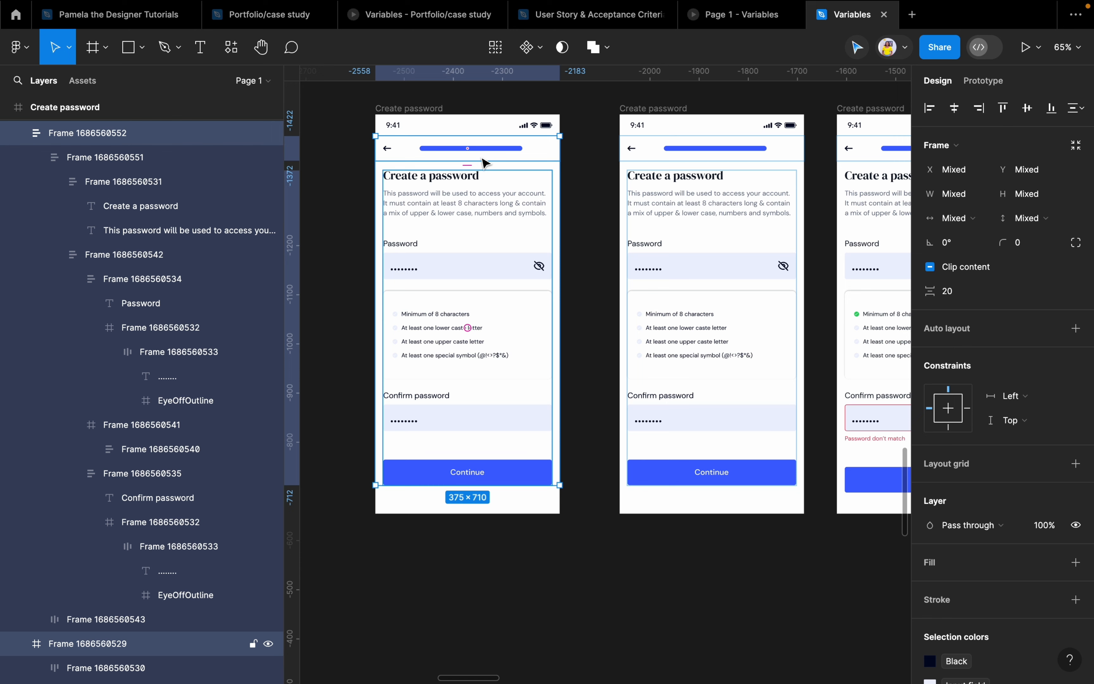
key("shift+a")
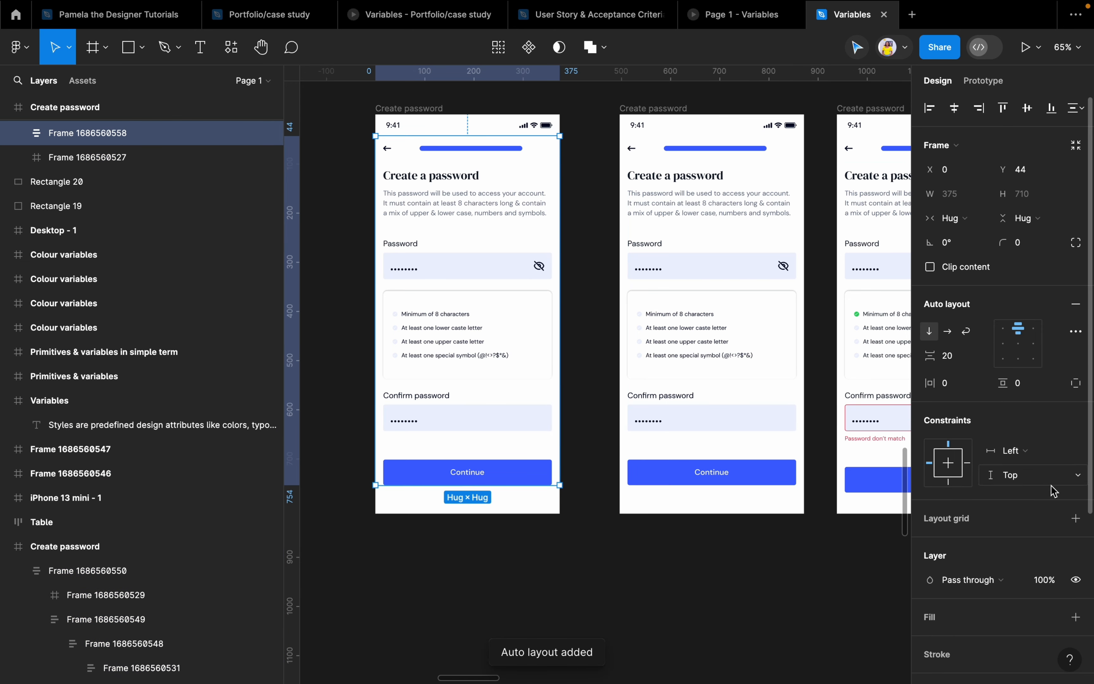
Apply the Small spacing token to the vertical gap between the progress header and the main content
left_click(979, 357)
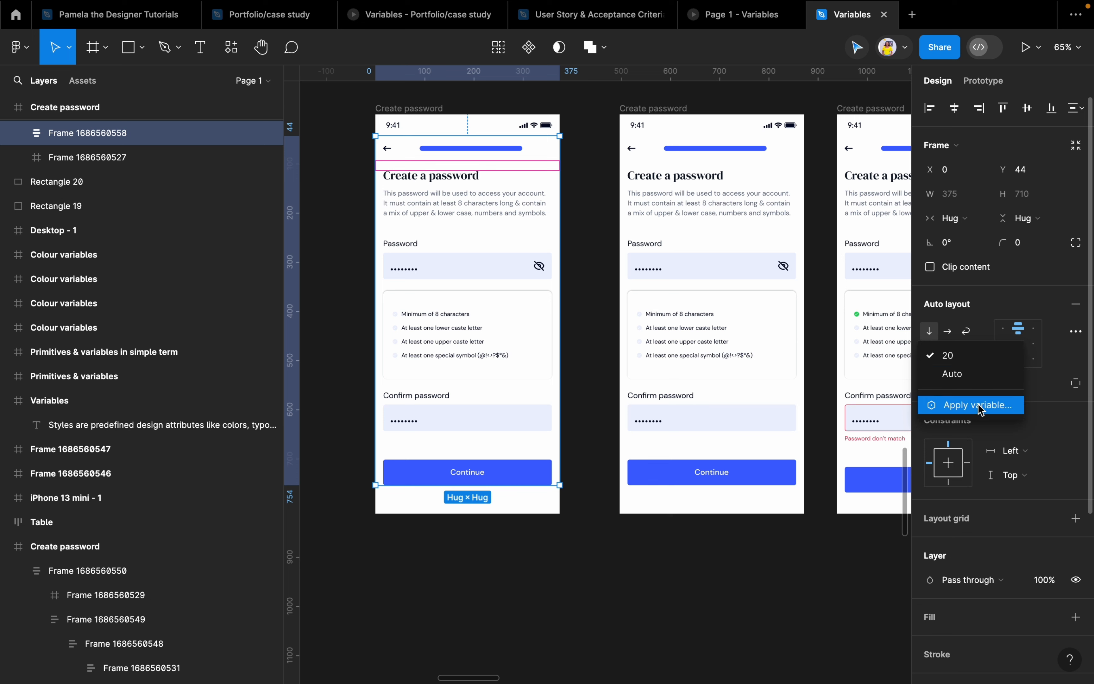
left_click(978, 407)
left_click(980, 358)
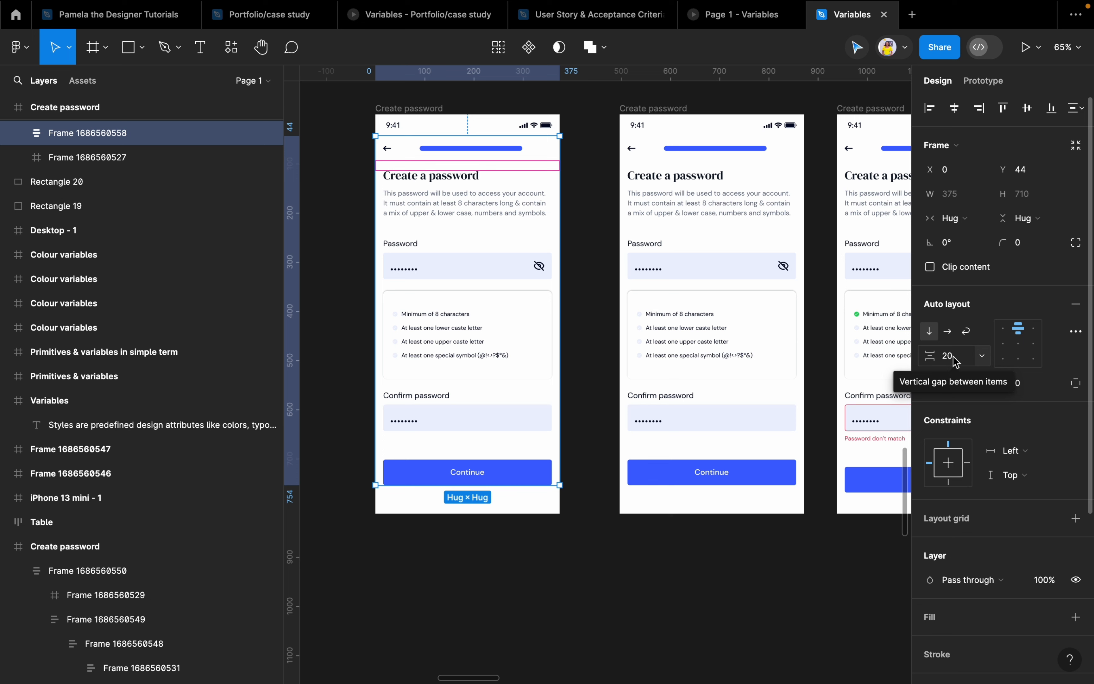
left_click(981, 356)
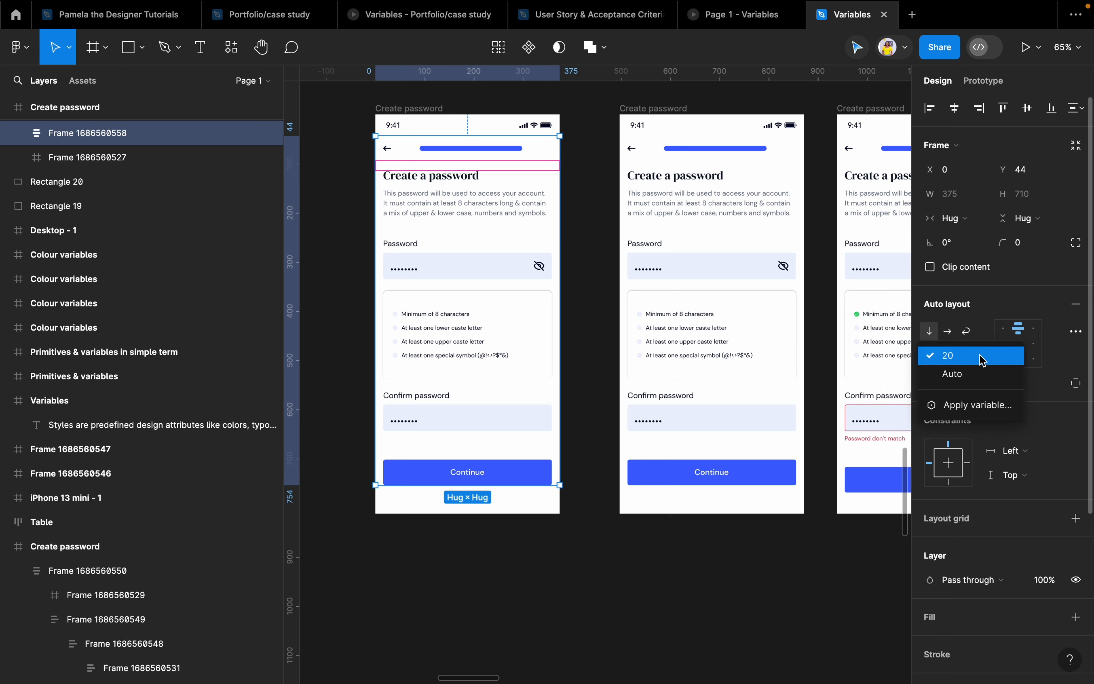
left_click(977, 410)
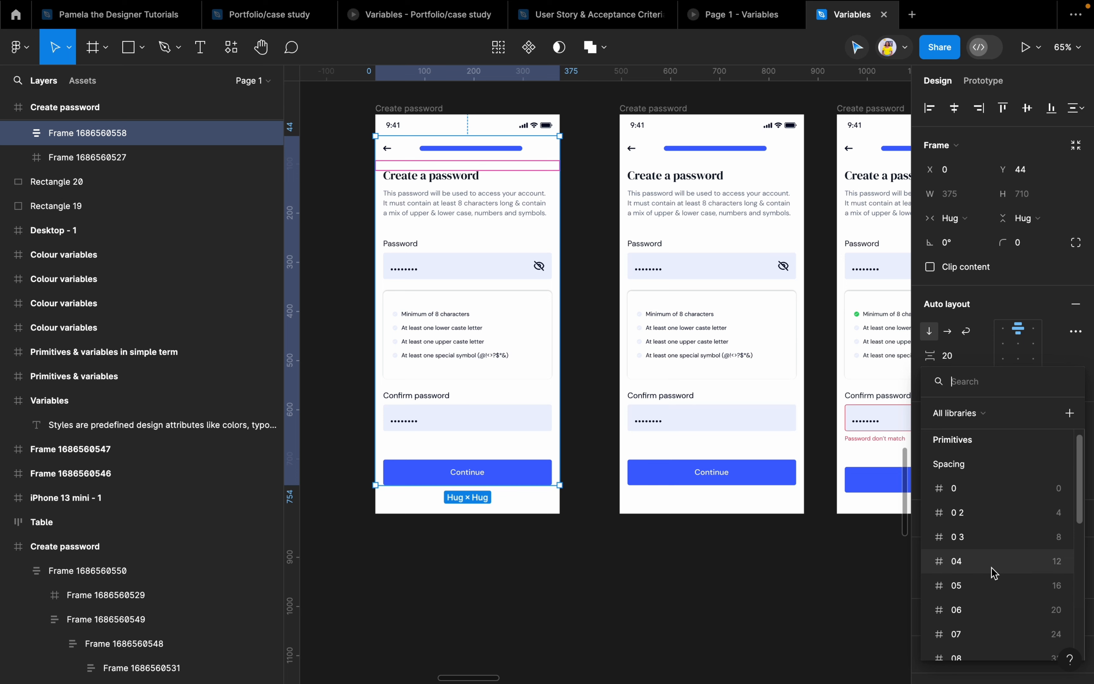
scroll(997, 572, "down", 6)
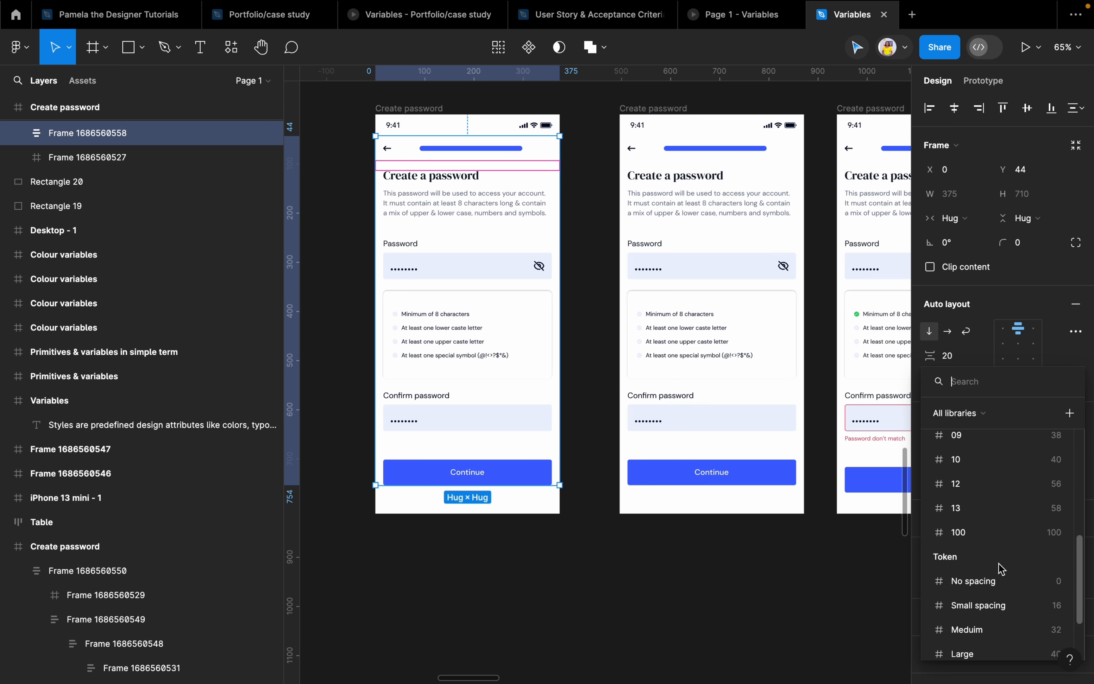
scroll(998, 563, "down", 1)
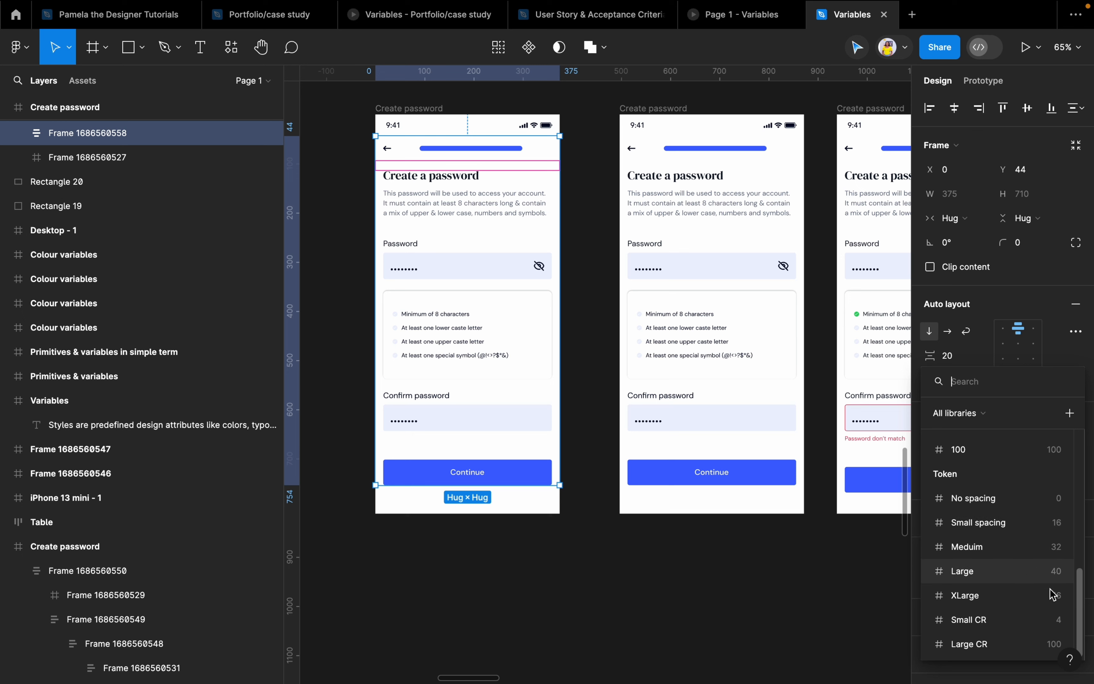
scroll(1014, 600, "down", 1)
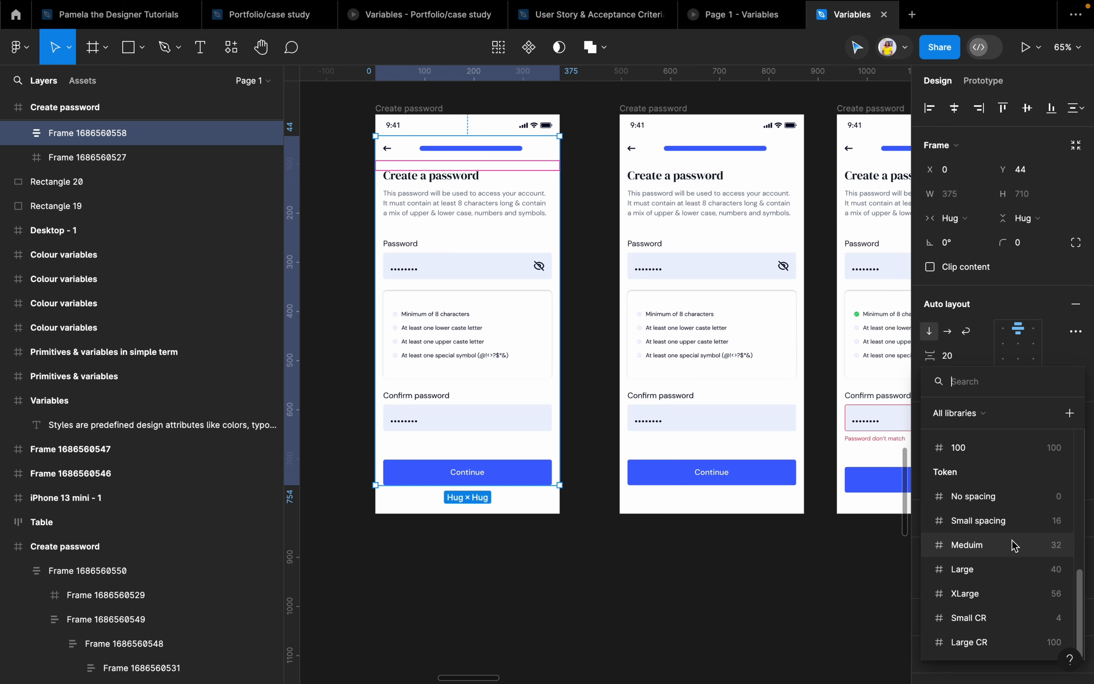
left_click(1013, 525)
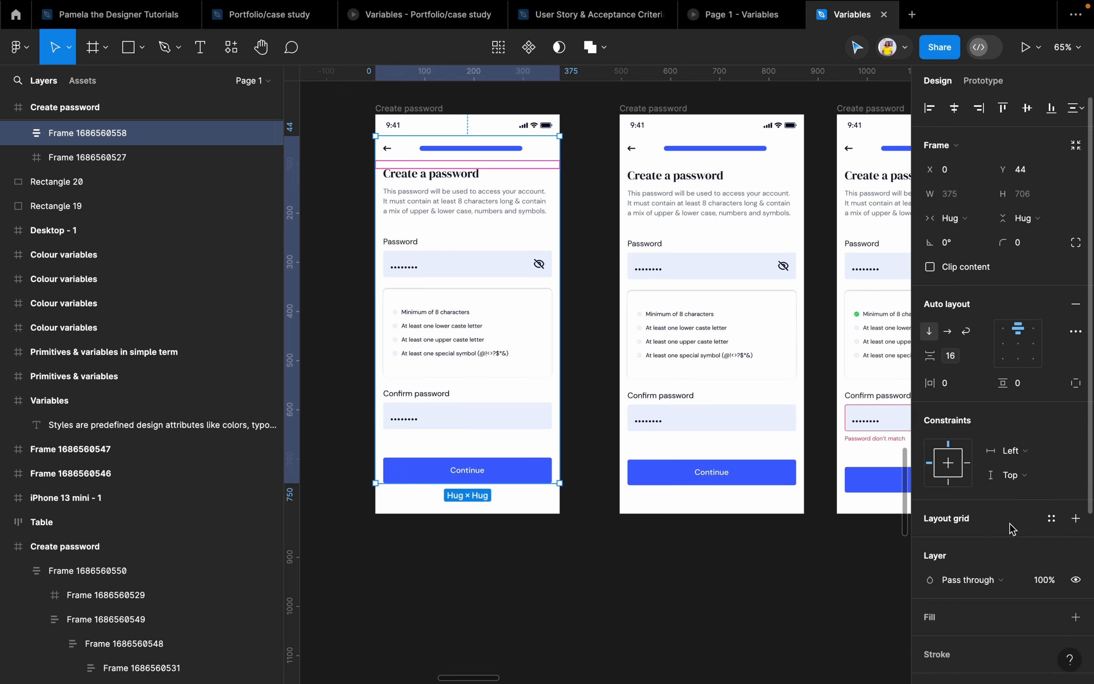
Apply the Small spacing token to the vertical gap between the Create a password title and its description
double_click(470, 208)
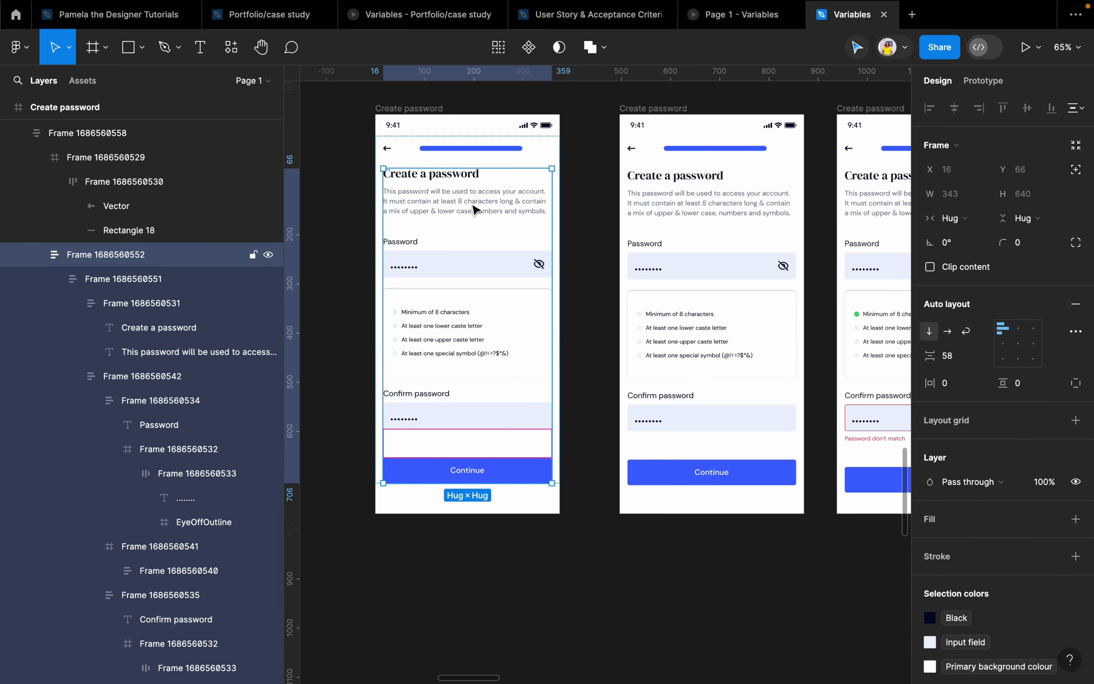
double_click(470, 208)
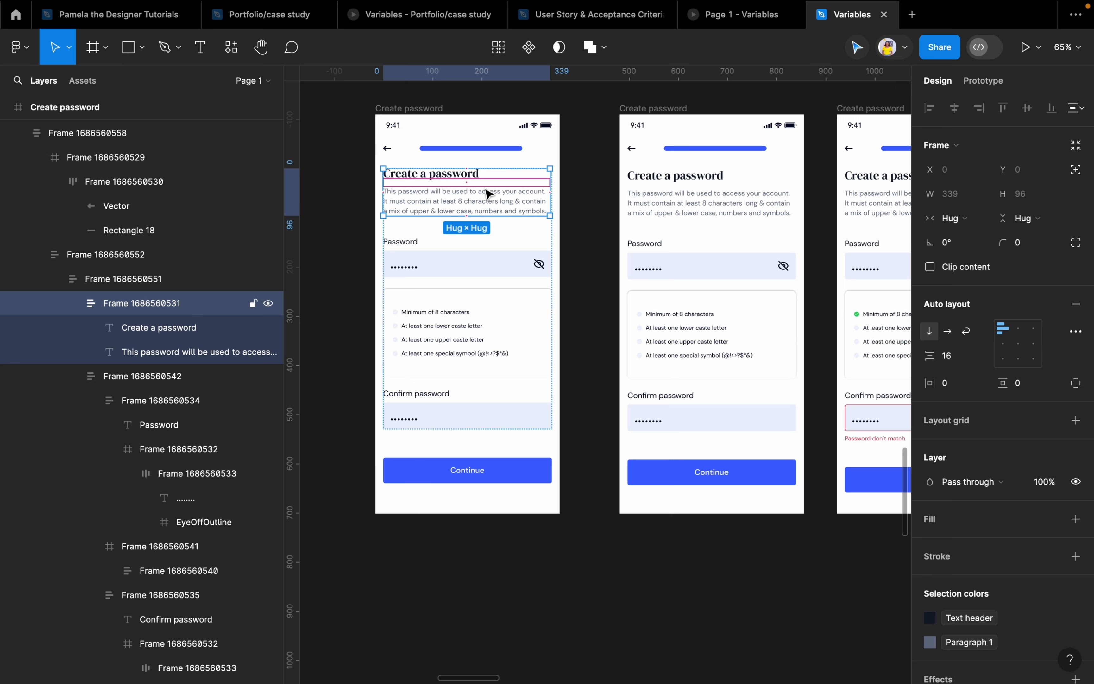
left_click(982, 358)
left_click(984, 403)
scroll(1007, 560, "down", 4)
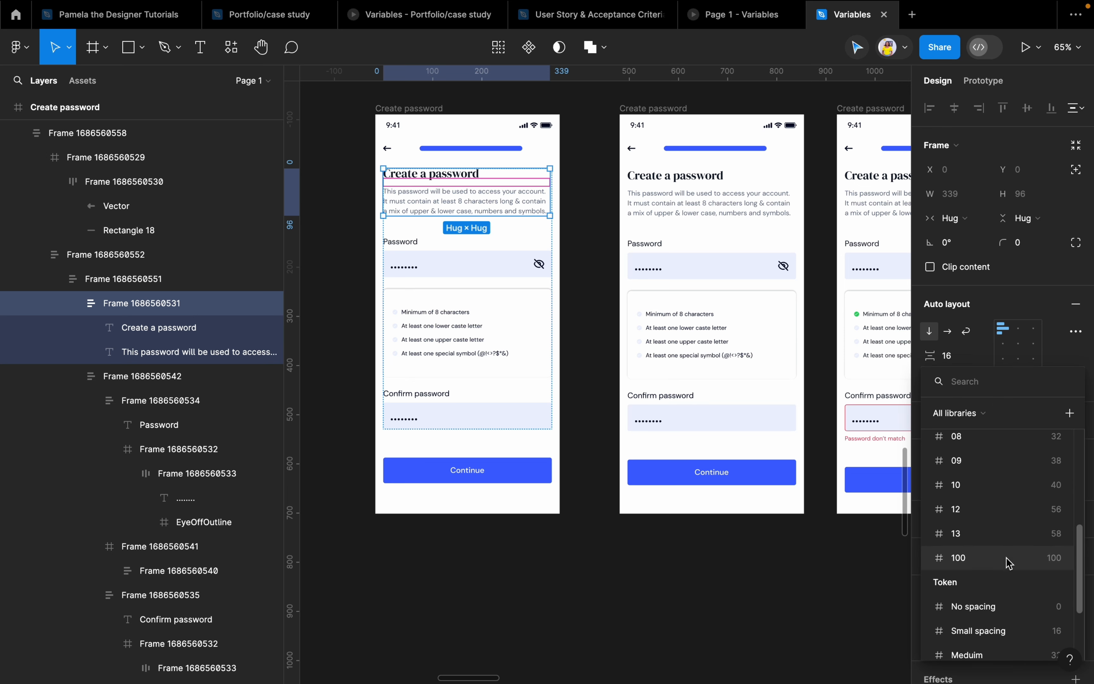
scroll(1007, 559, "down", 3)
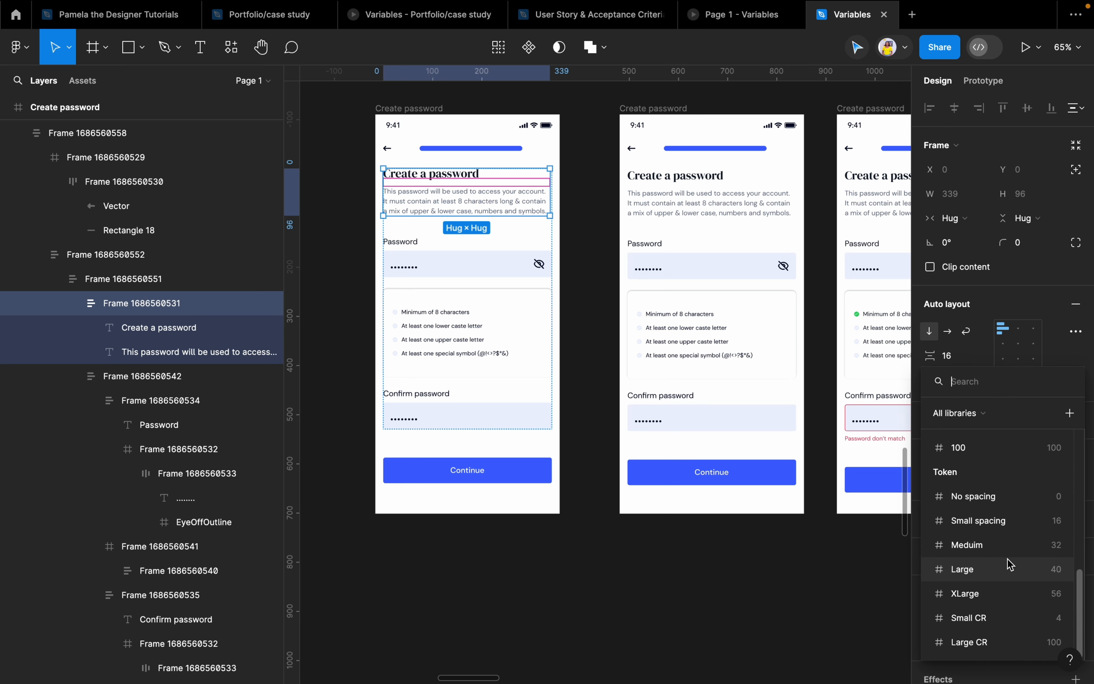
left_click(1014, 525)
Apply the Large token to the vertical gap between the title block and the password form section
left_click(474, 263)
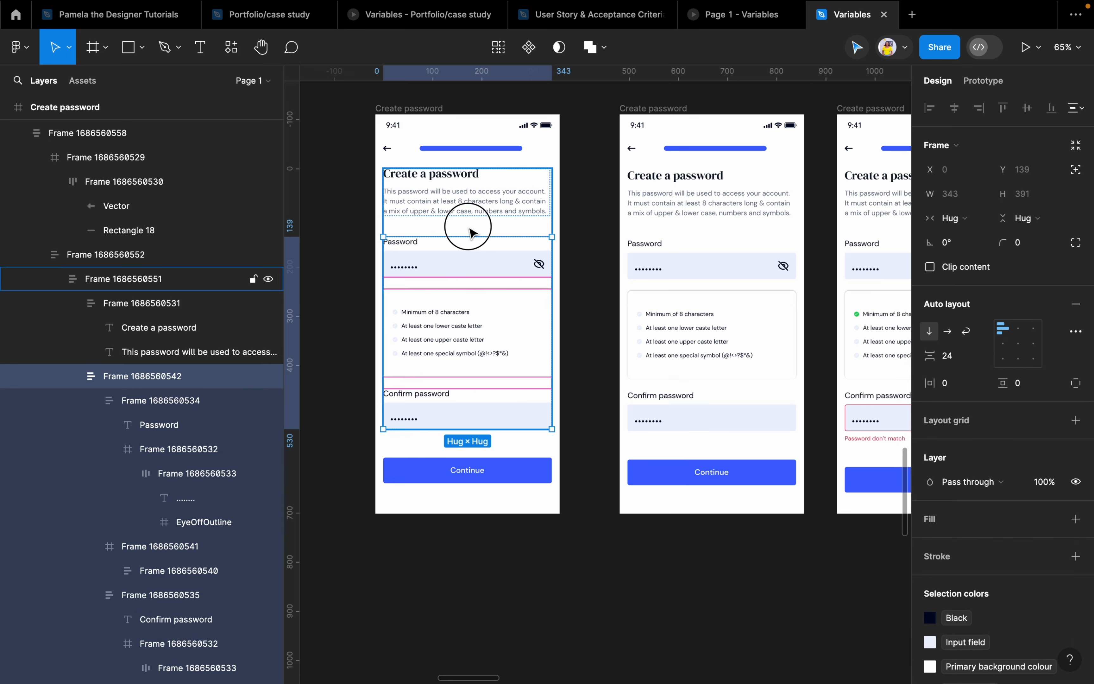
left_click(468, 229)
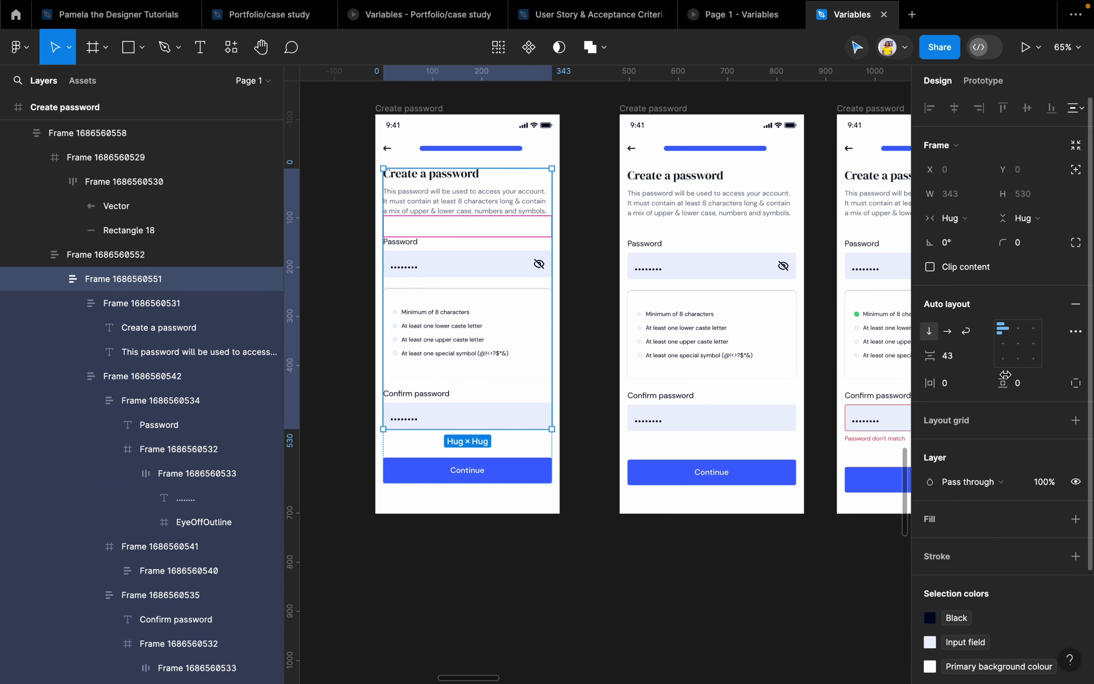
left_click(980, 356)
left_click(990, 404)
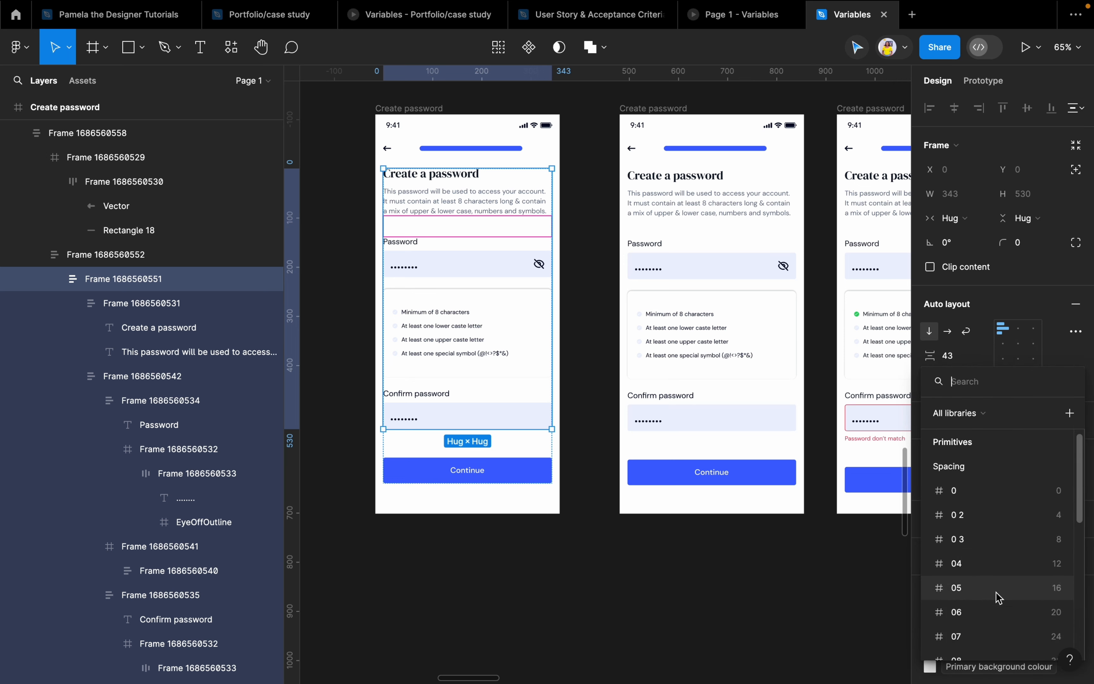
scroll(999, 570, "down", 5)
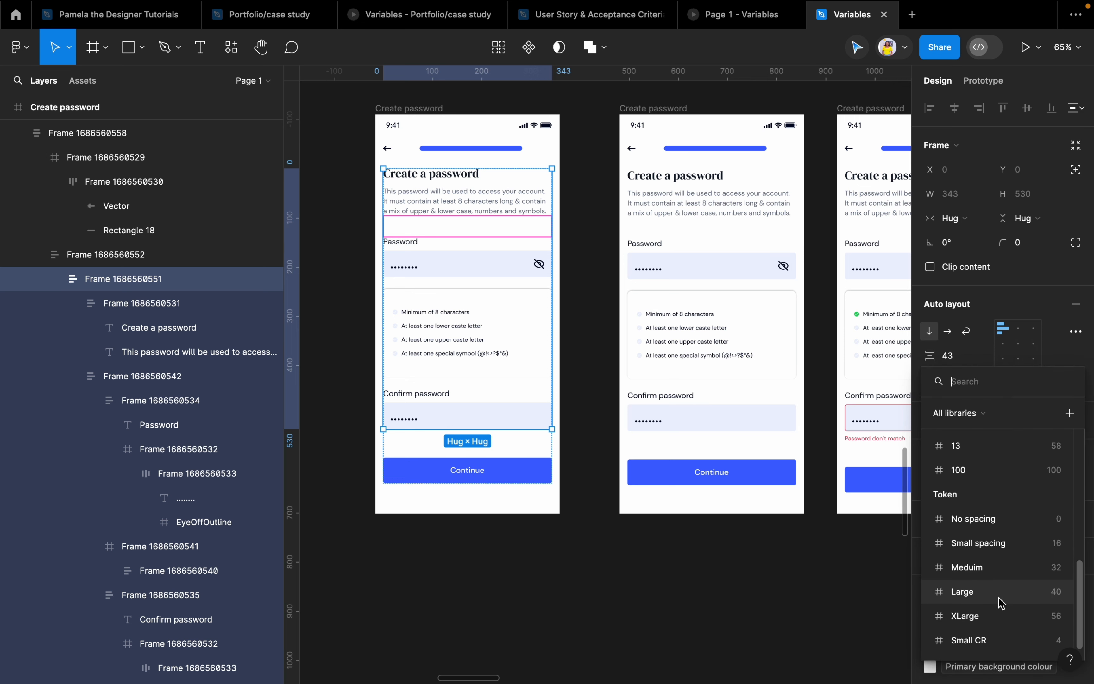
left_click(998, 596)
double_click(466, 271)
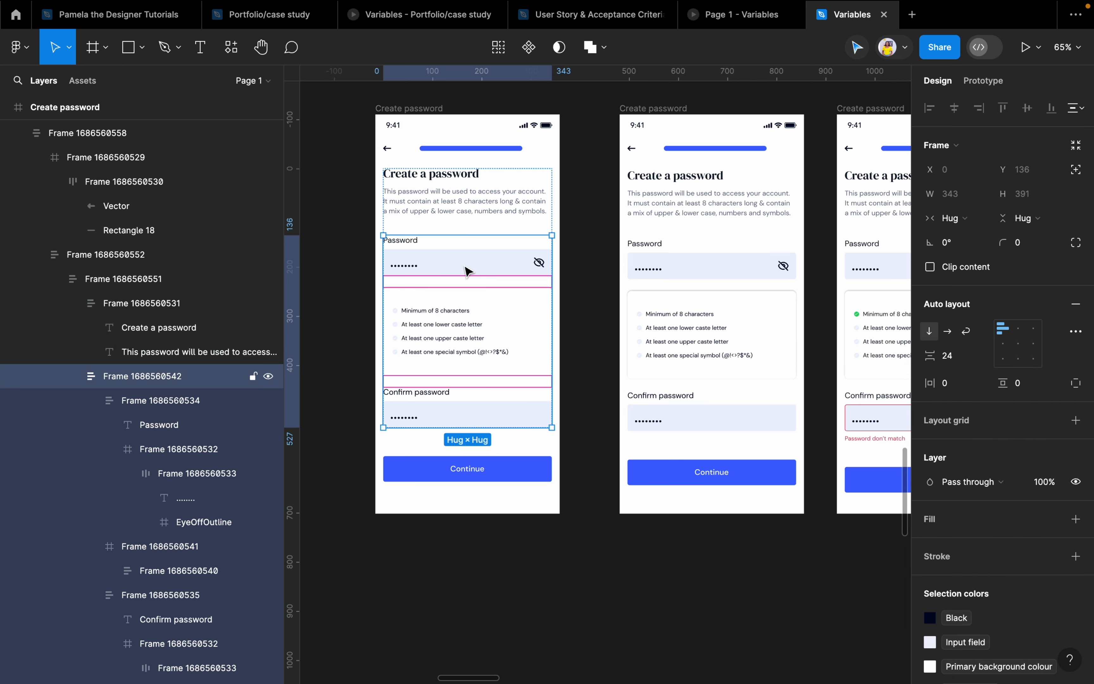
double_click(472, 257)
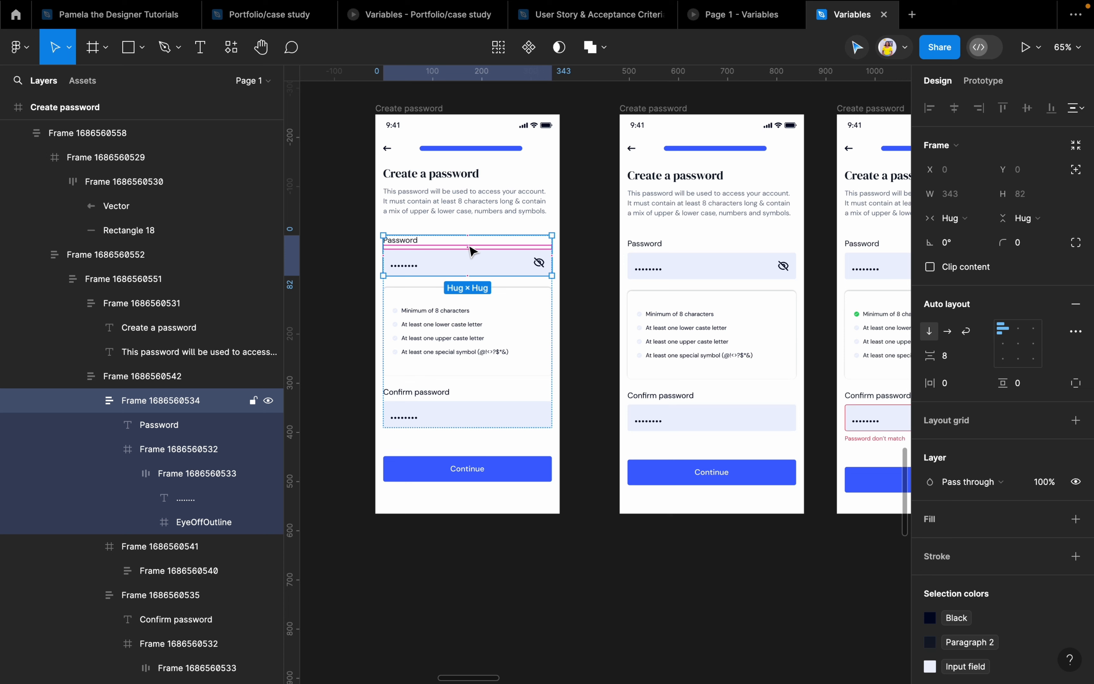
left_click(983, 356)
left_click(977, 402)
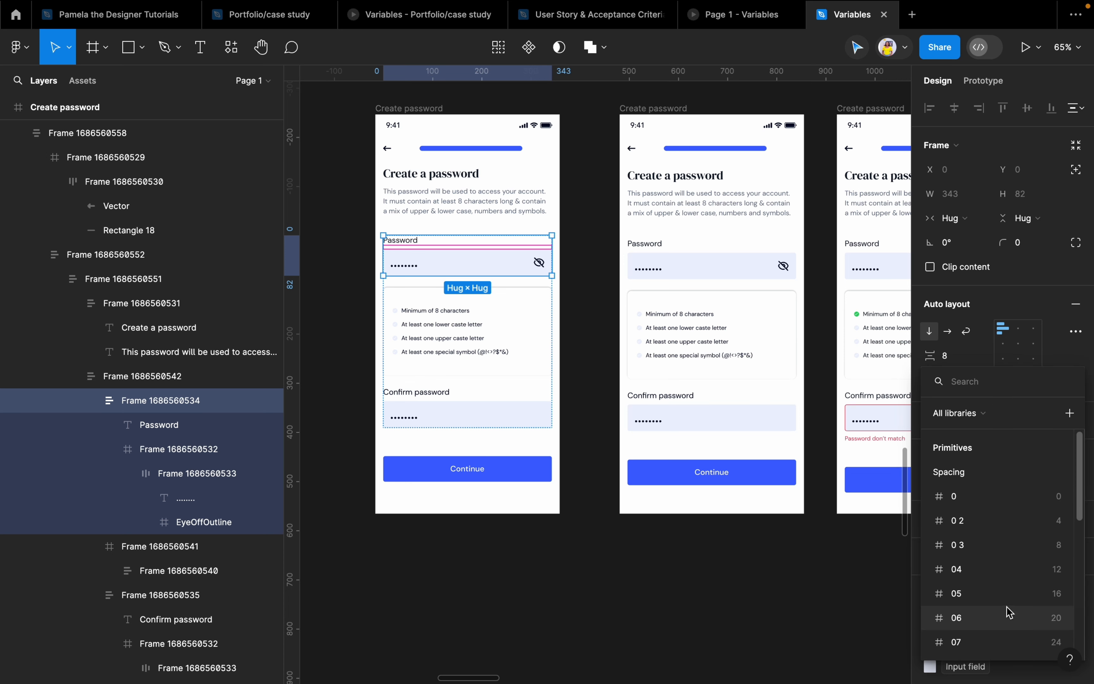
scroll(1008, 613, "down", 10)
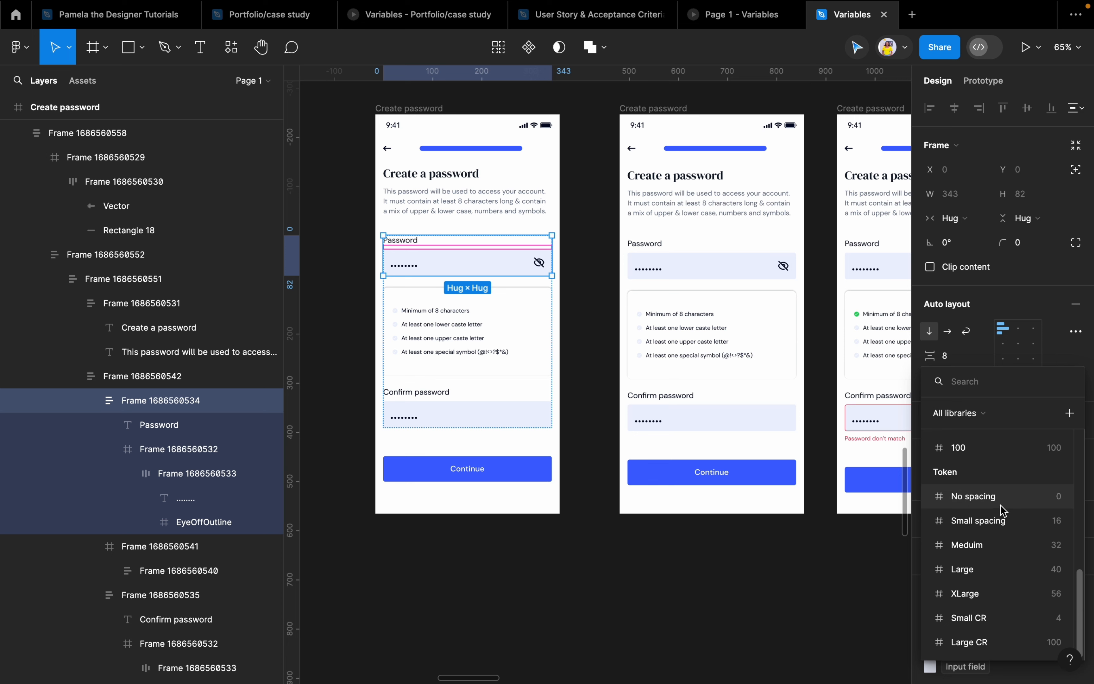
scroll(1000, 507, "up", 1)
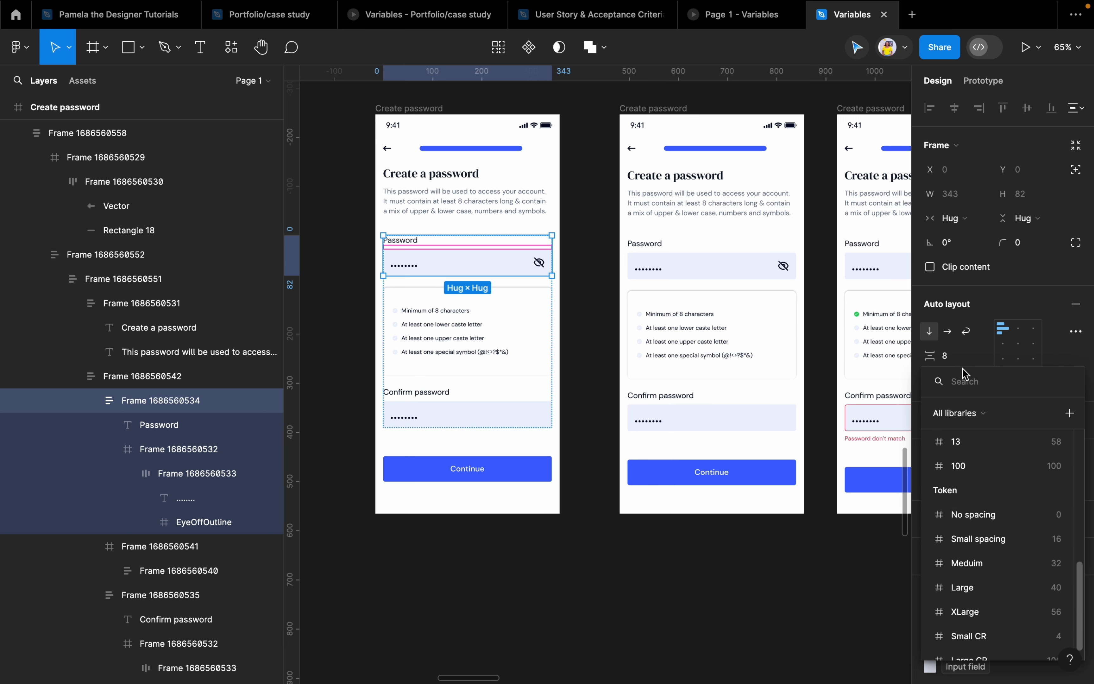
left_click(719, 592)
left_click(755, 549)
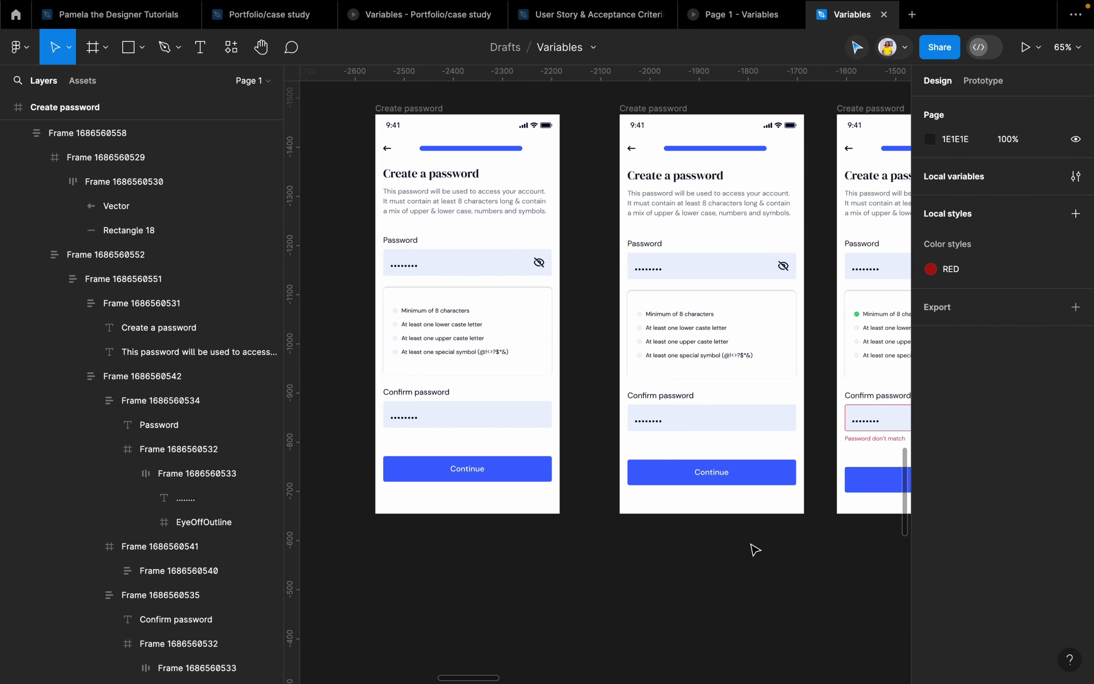
Add a number variable named 8 to the Token collection
left_click(1077, 177)
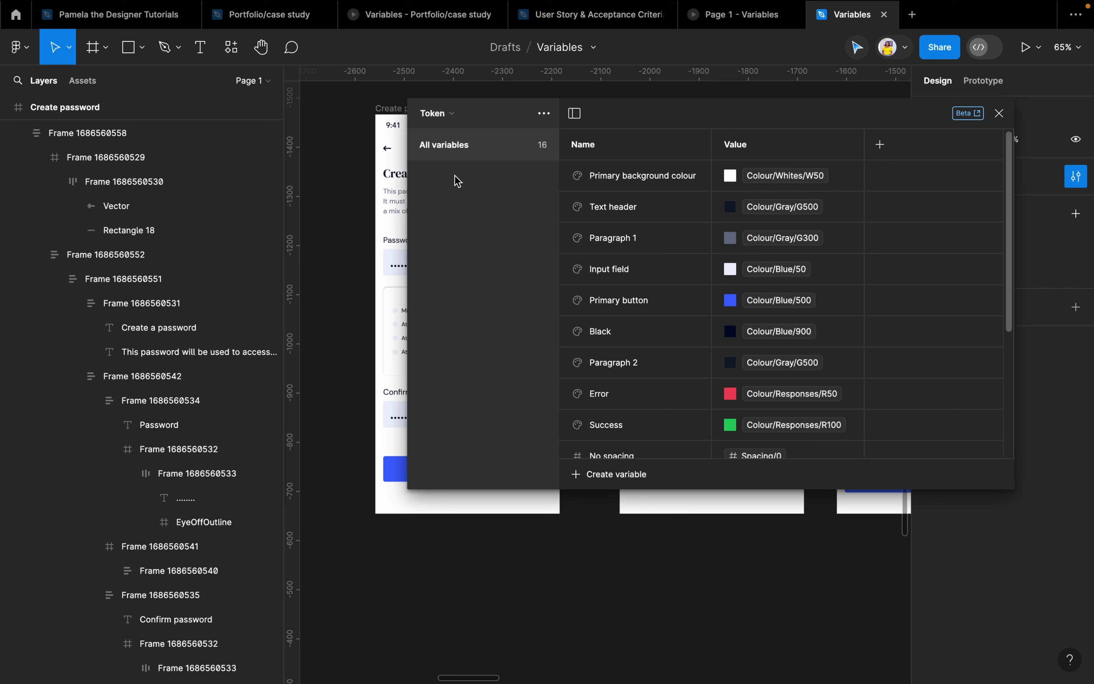
left_click(486, 117)
left_click(487, 116)
scroll(624, 416, "down", 5)
left_click(622, 474)
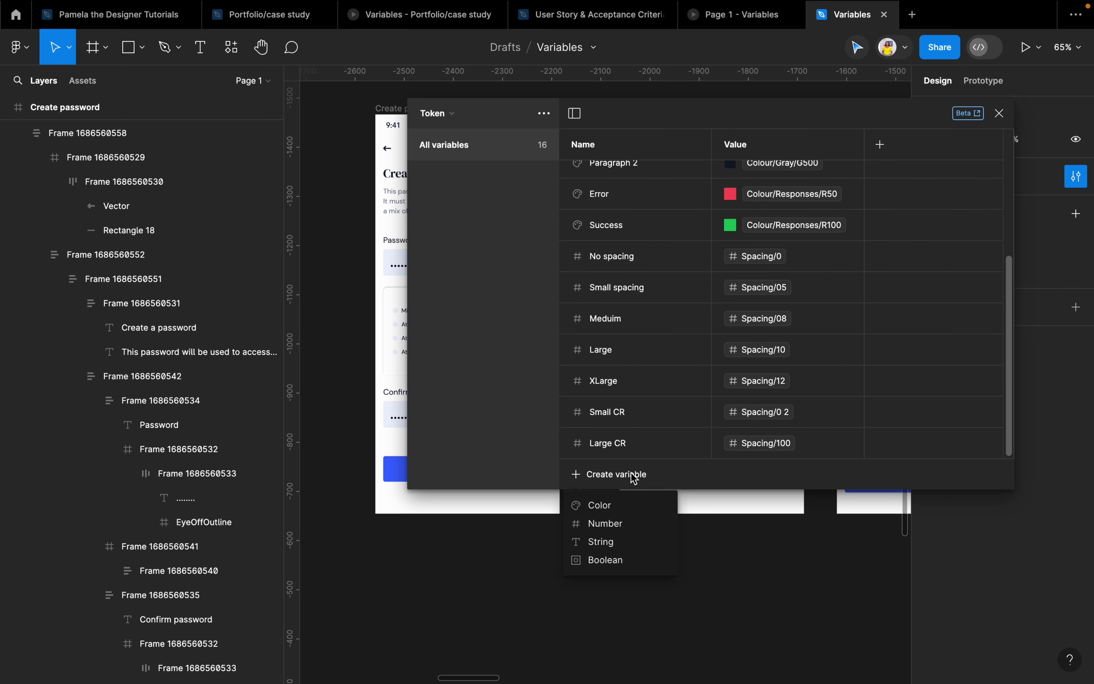
left_click(621, 523)
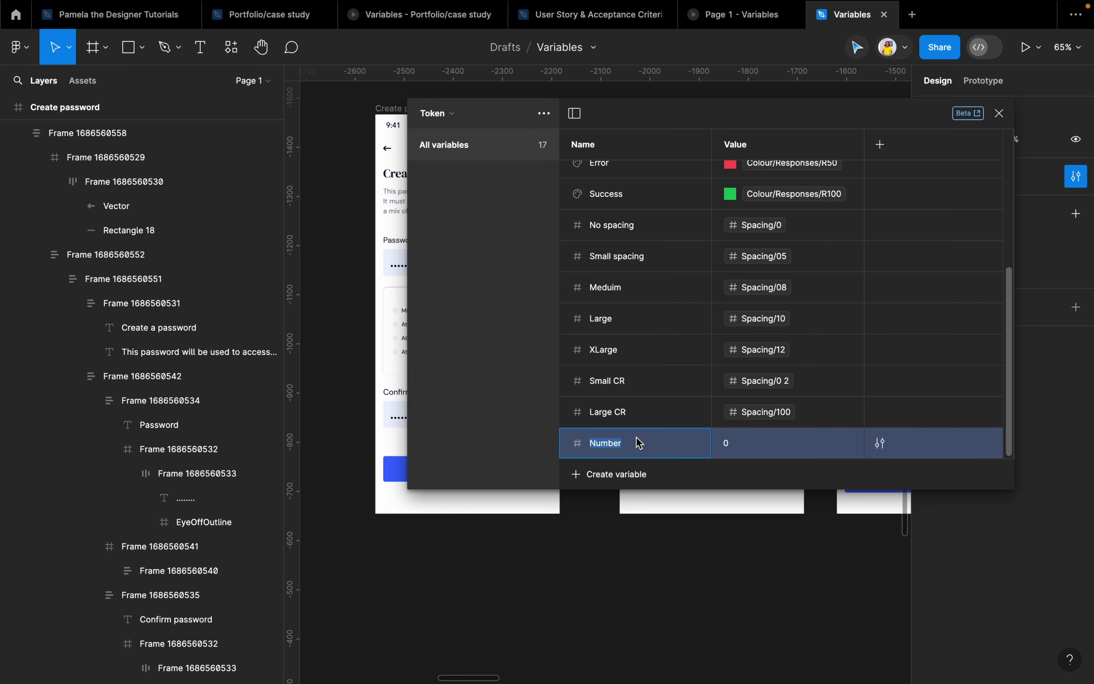
Alias the 8 token to the Primitives value Spacing/0 2
left_click(748, 448)
right_click(750, 444)
left_click(804, 456)
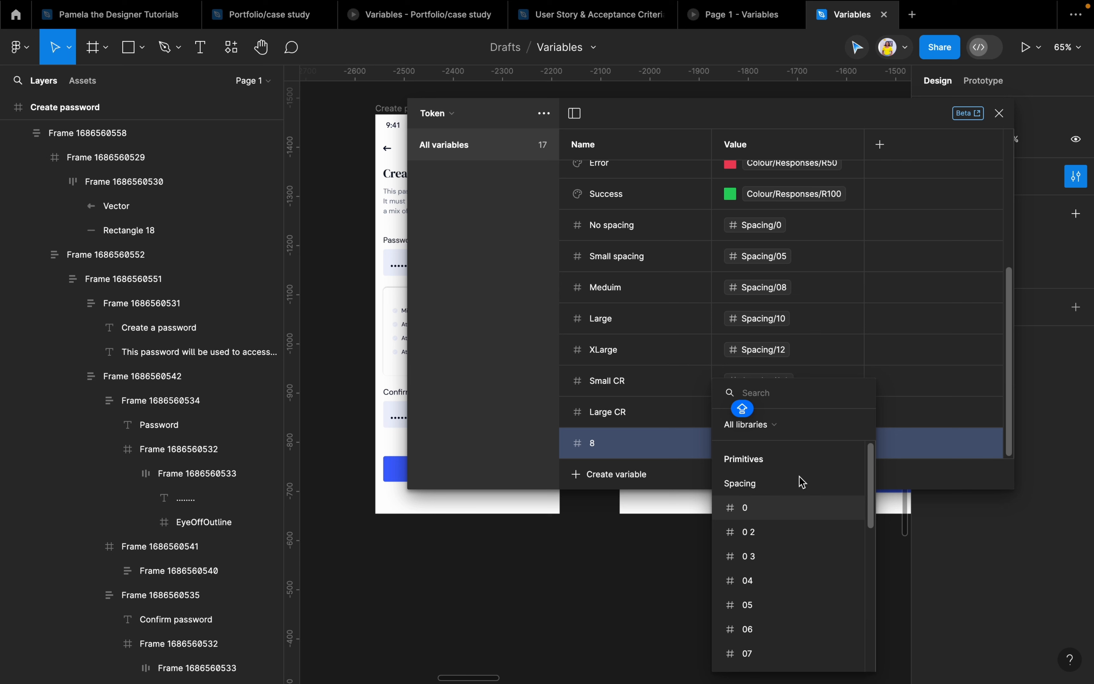
scroll(803, 511, "down", 5)
scroll(787, 529, "up", 4)
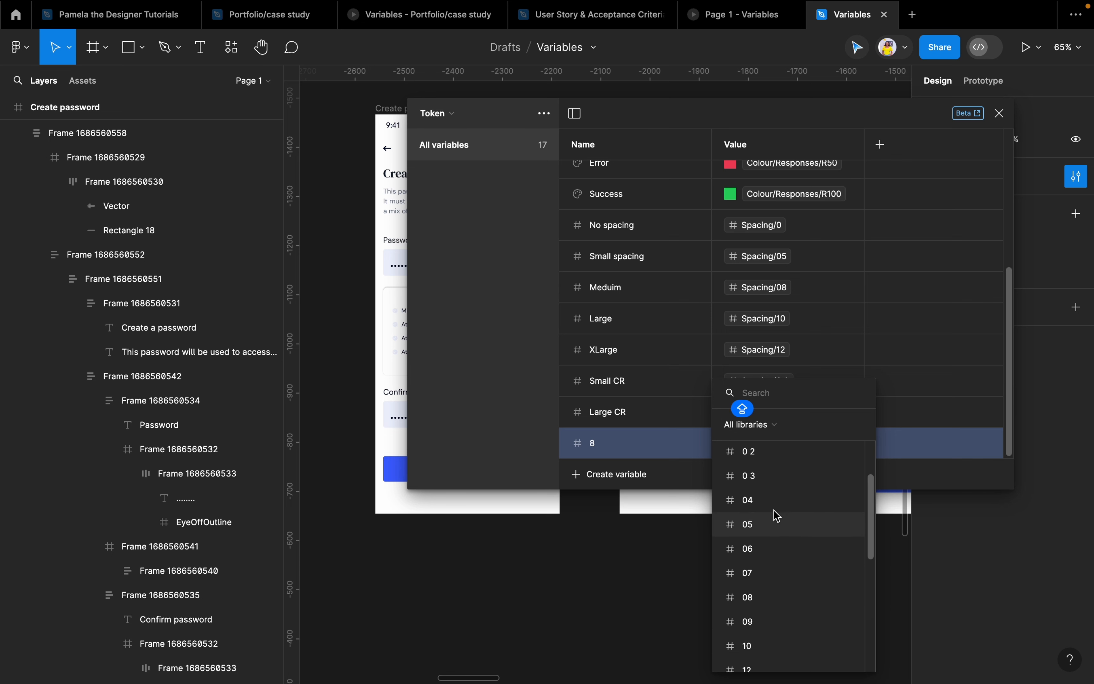
scroll(777, 515, "up", 2)
left_click(763, 525)
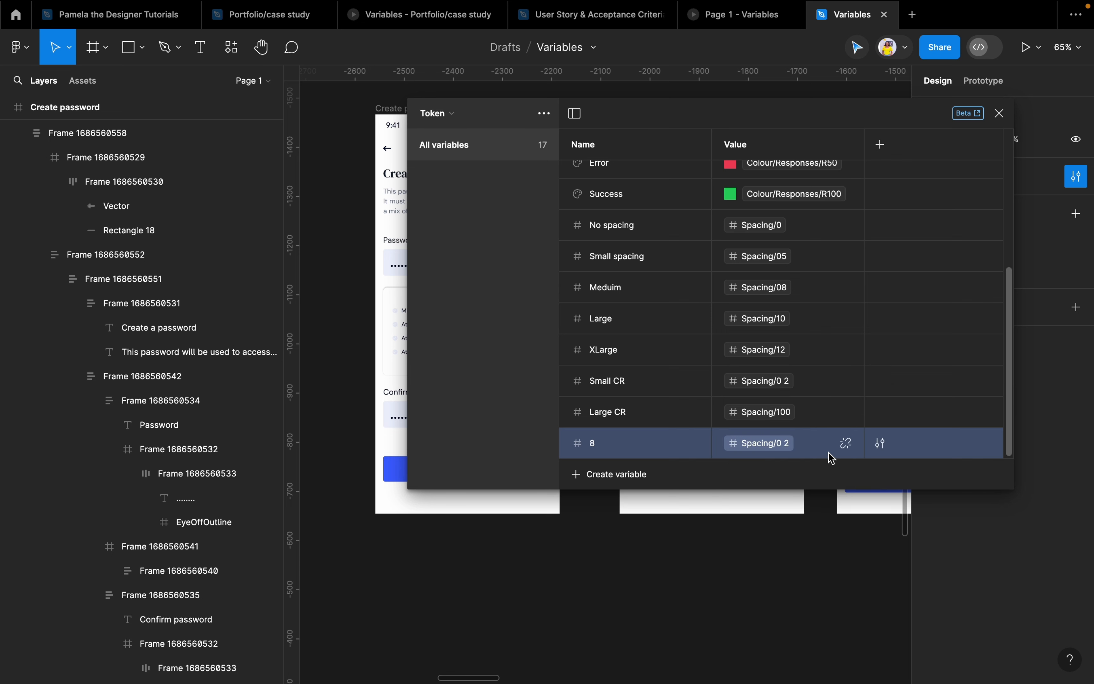
Replace the 8 token's alias with the Primitives value Spacing/0 3 and close the variables window
left_click(840, 447)
key("super+z")
left_click(804, 443)
right_click(804, 443)
left_click(822, 457)
right_click(792, 446)
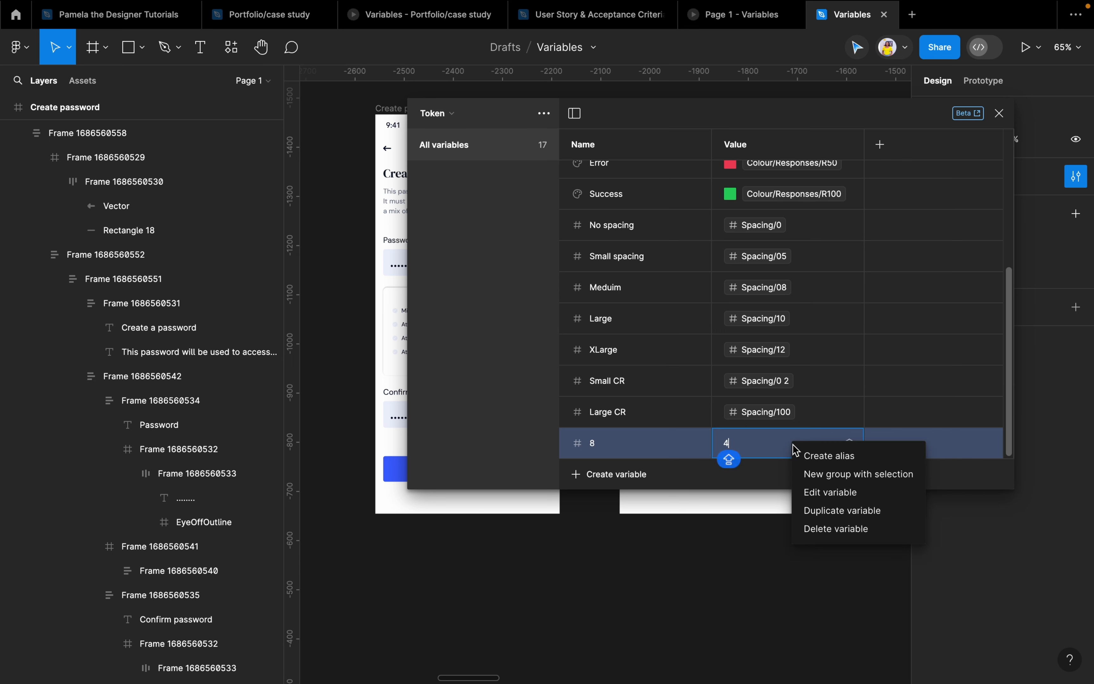
left_click(819, 456)
scroll(780, 523, "down", 3)
scroll(777, 511, "up", 2)
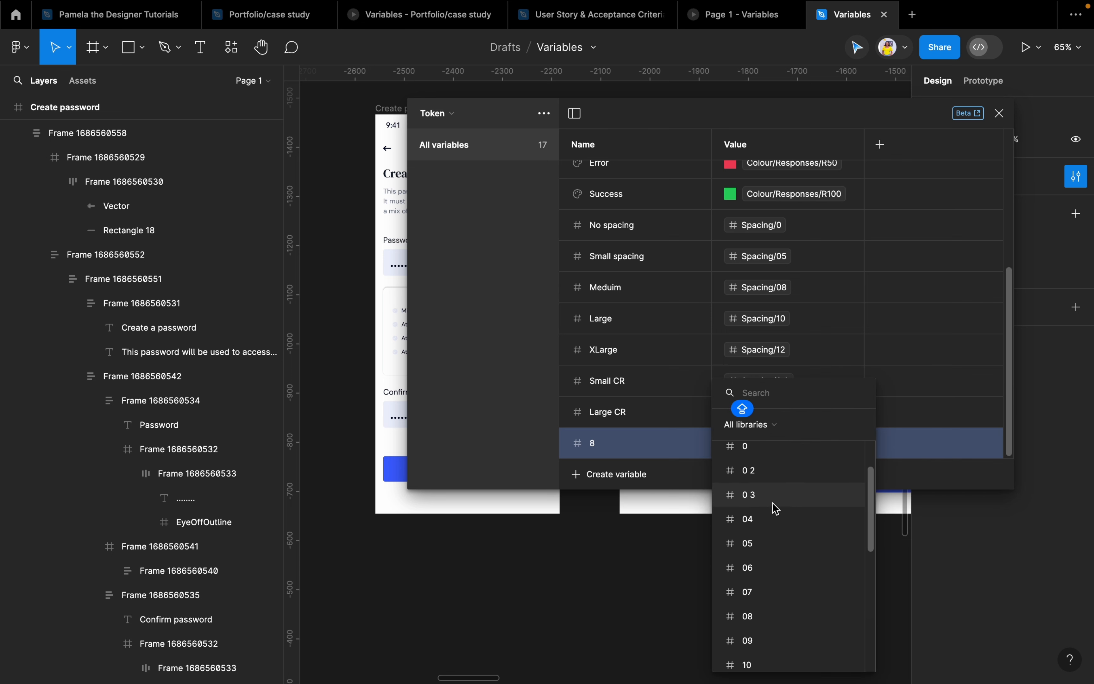
left_click(760, 495)
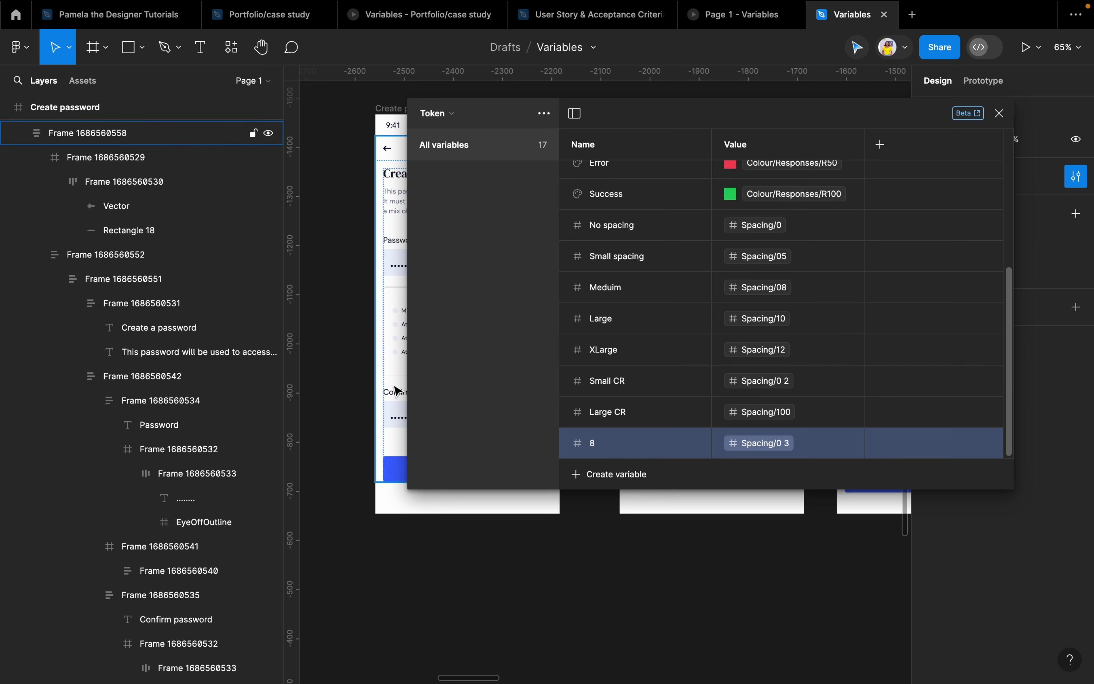
left_click(999, 113)
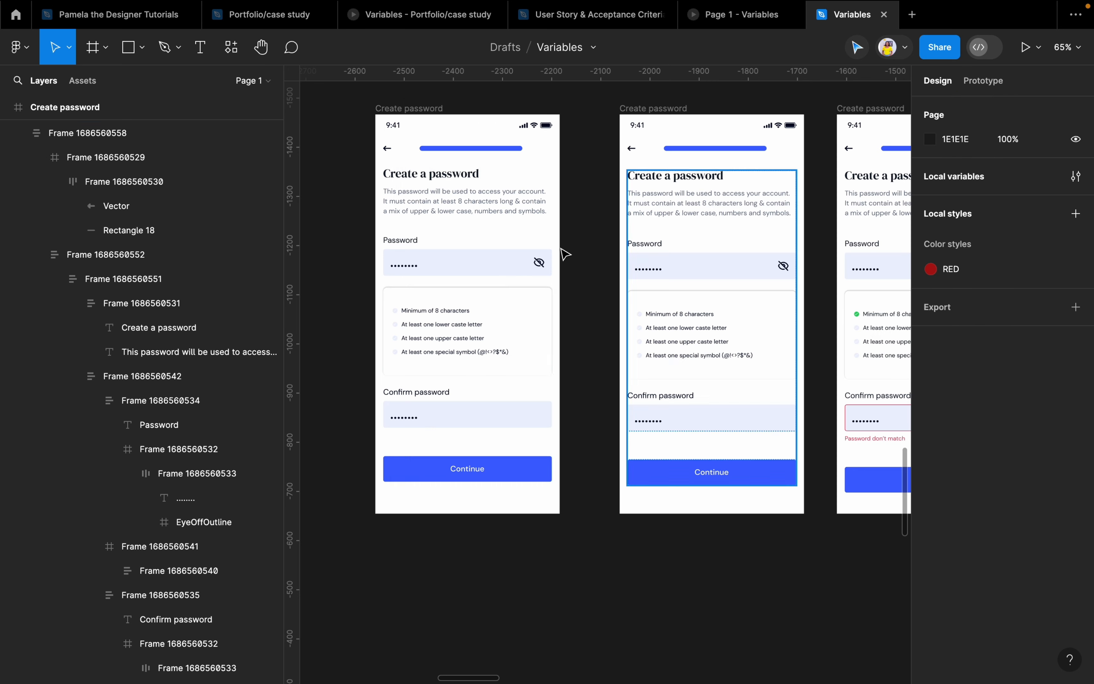
Apply the 8 token to the vertical gap between the Password label and its input field on the first screen
left_click(467, 262)
double_click(466, 260)
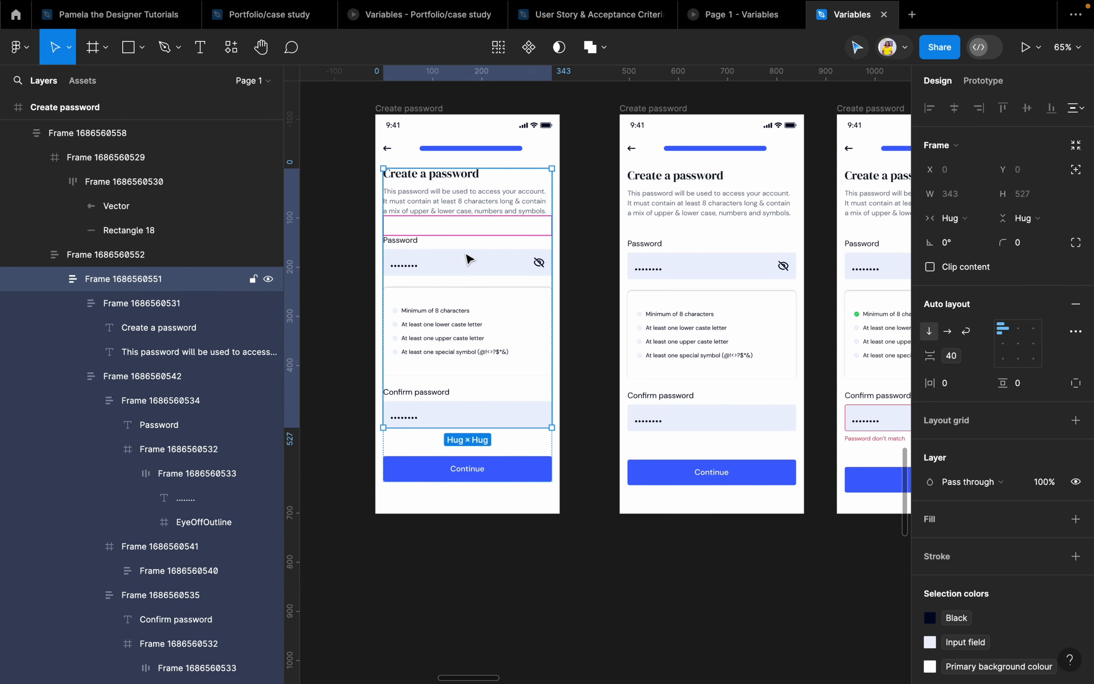
double_click(467, 260)
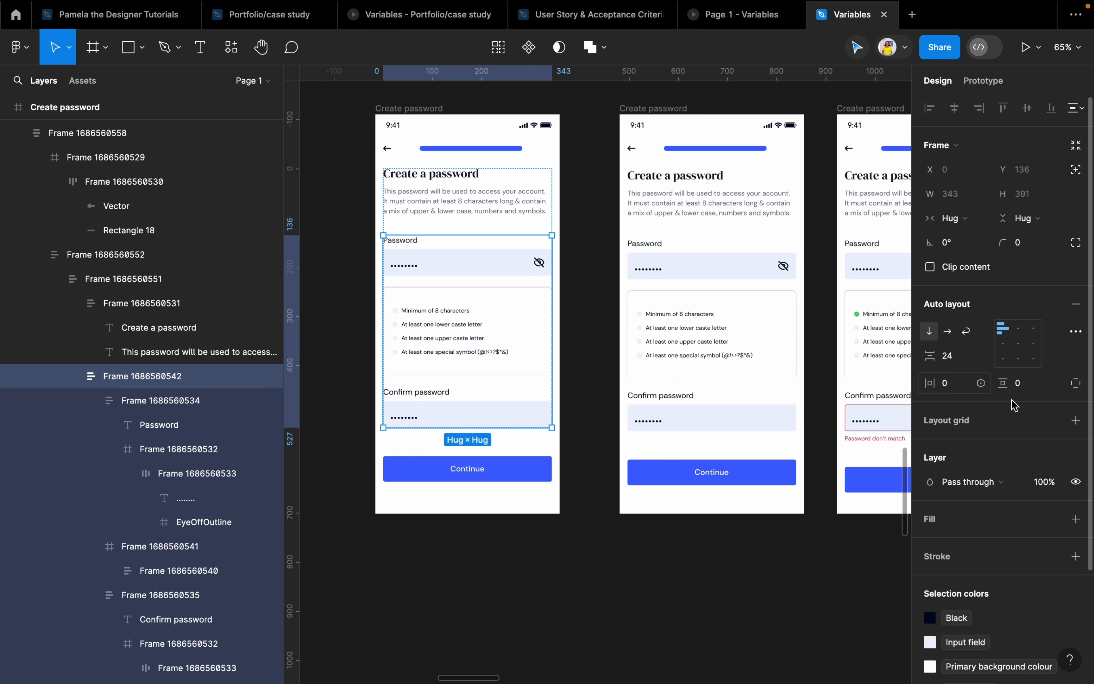
double_click(483, 256)
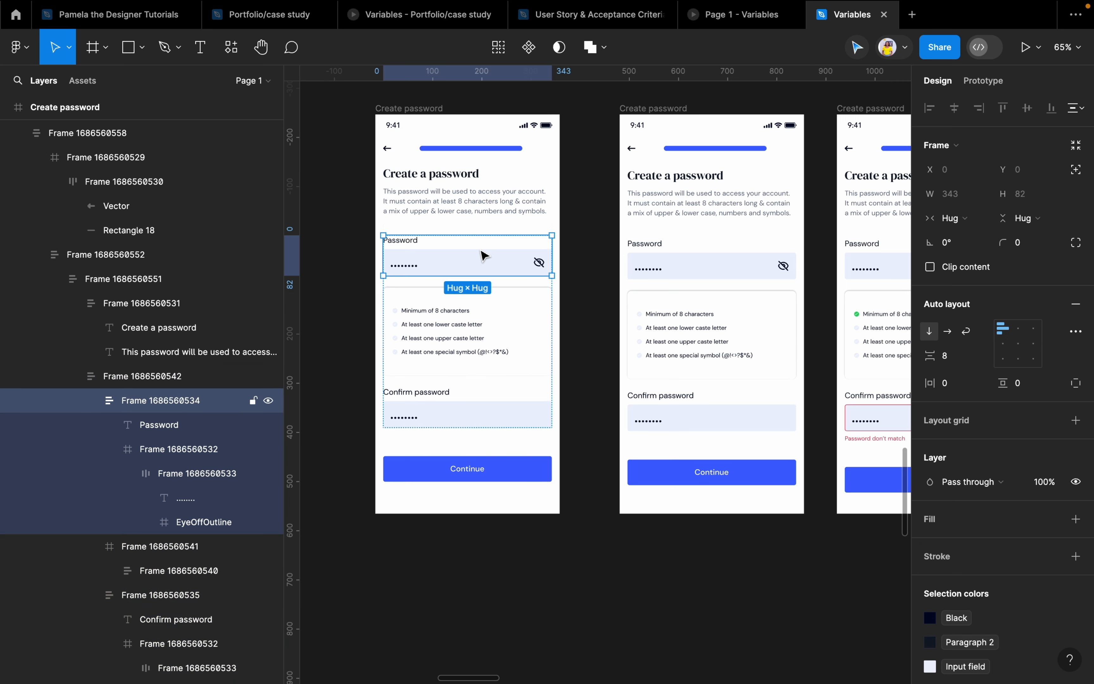
left_click(979, 355)
left_click(984, 407)
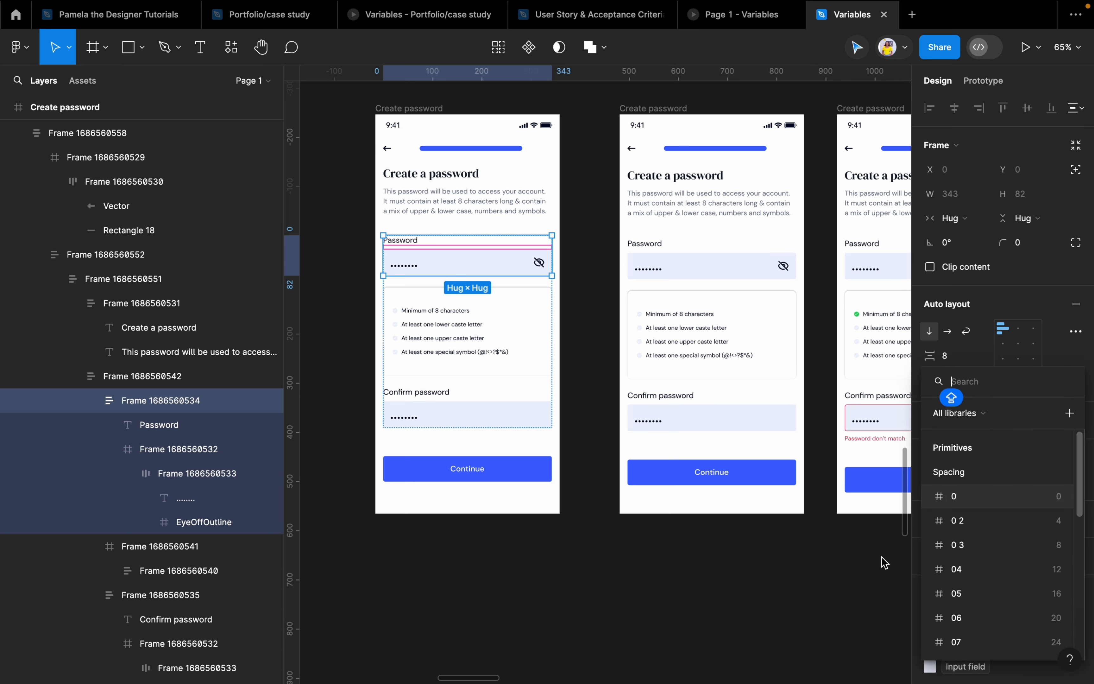
scroll(1008, 588, "down", 5)
scroll(1009, 604, "down", 3)
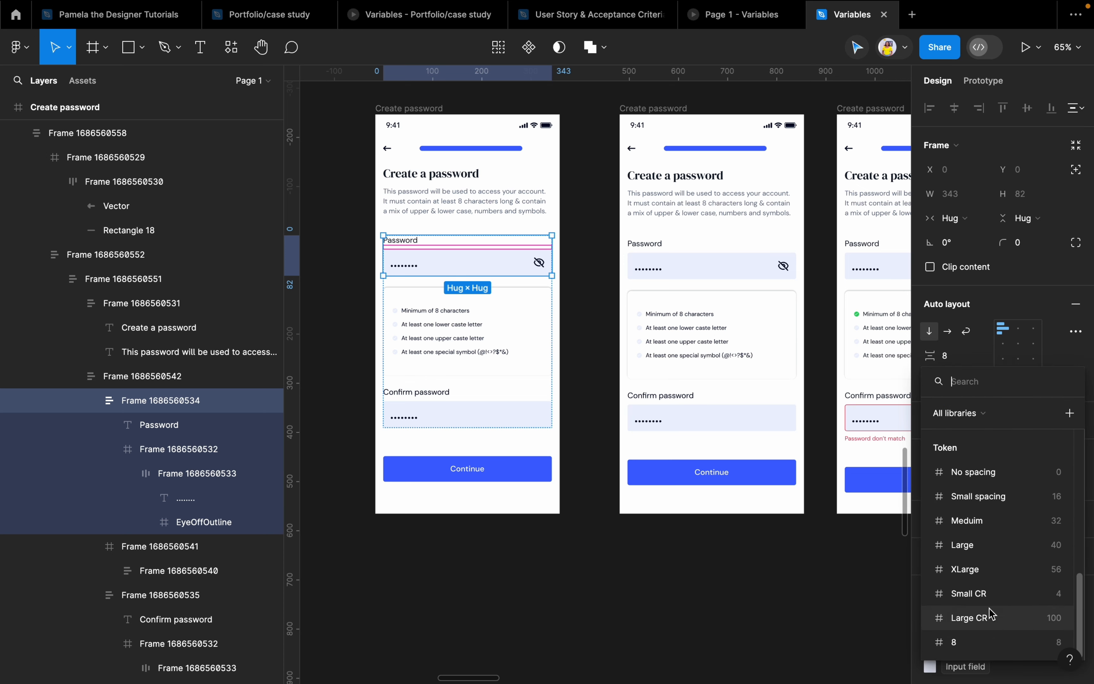
left_click(987, 639)
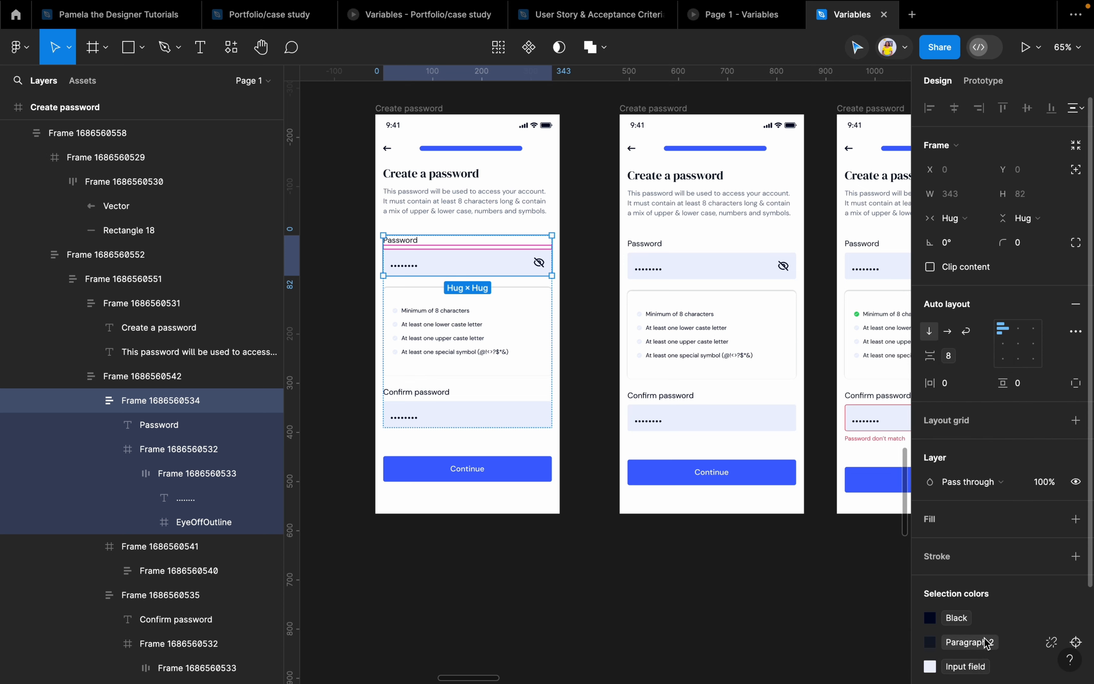
Apply the 8 token to the vertical gap between the Confirm password label and its input field
left_click(478, 402)
left_click(981, 356)
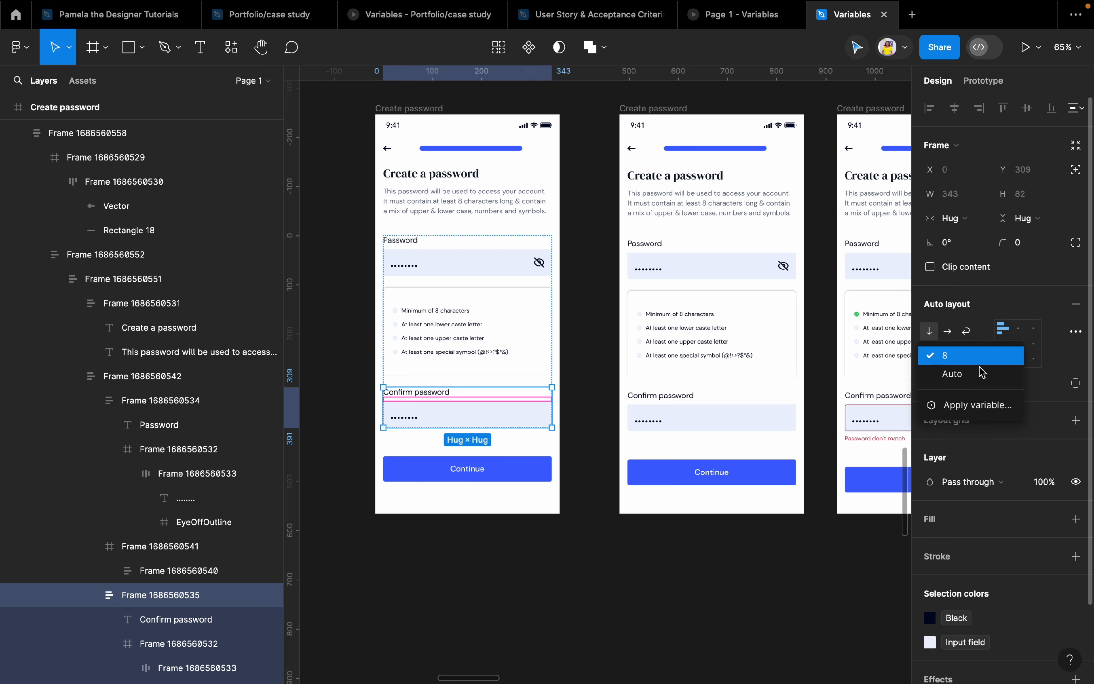
left_click(972, 406)
scroll(978, 563, "down", 5)
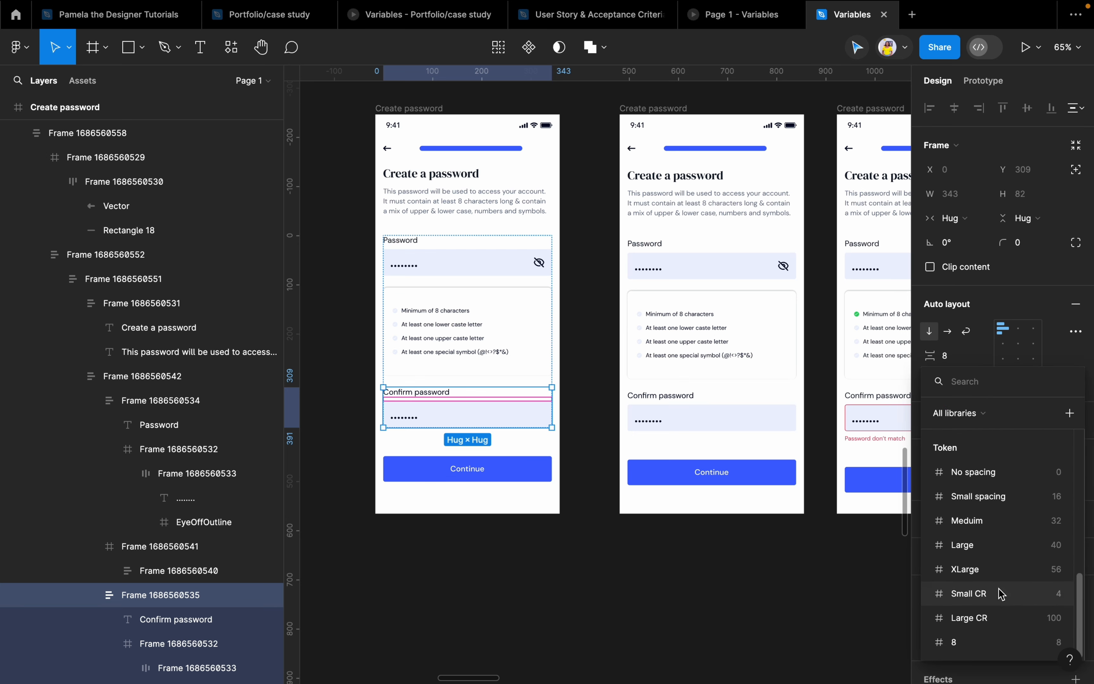
left_click(989, 633)
Try to apply a spacing token to the vertical gaps between the sections of the password form
left_click(447, 309)
left_click(587, 257)
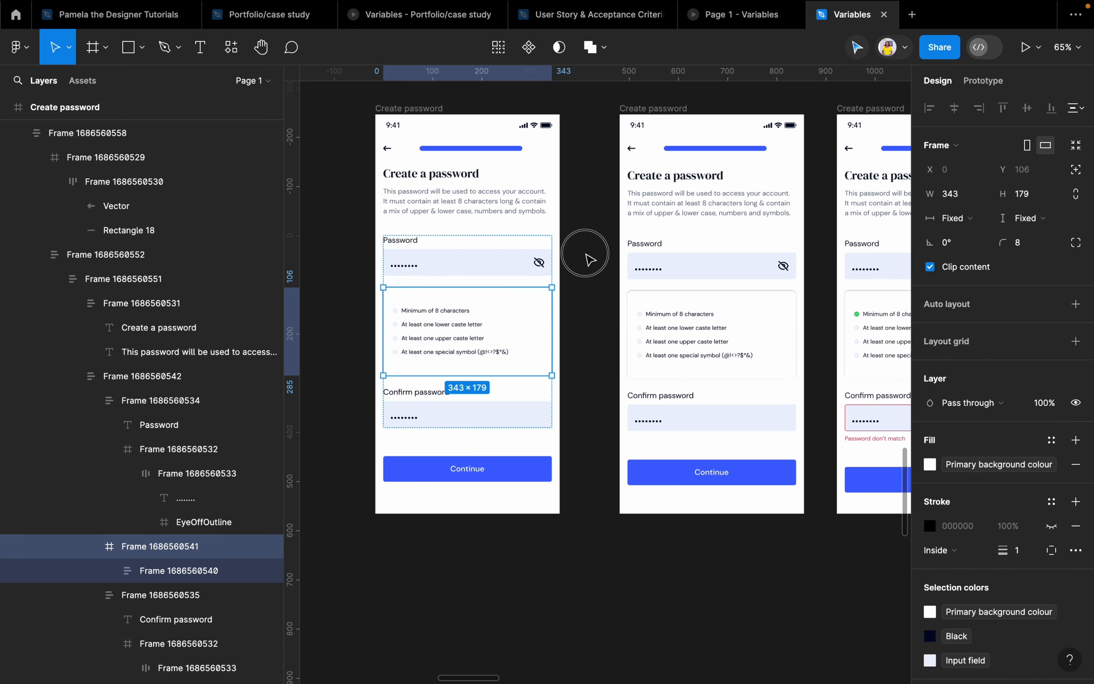
triple_click(485, 285)
double_click(485, 286)
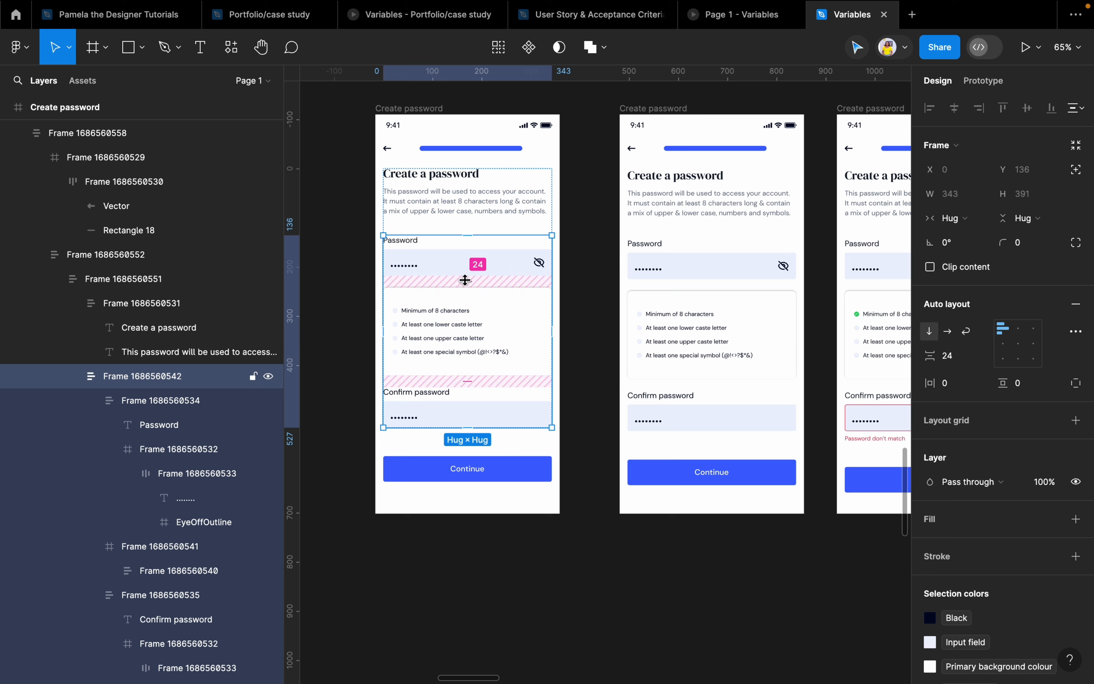
left_click(974, 355)
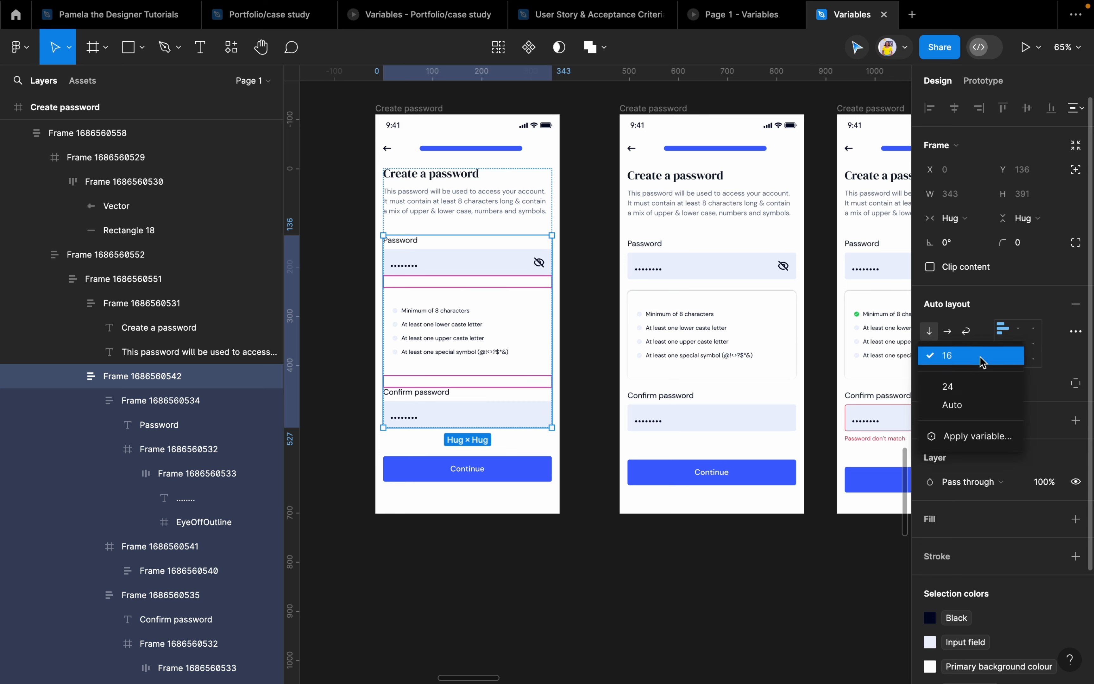
left_click(982, 435)
scroll(1042, 574, "down", 5)
scroll(1042, 575, "down", 1)
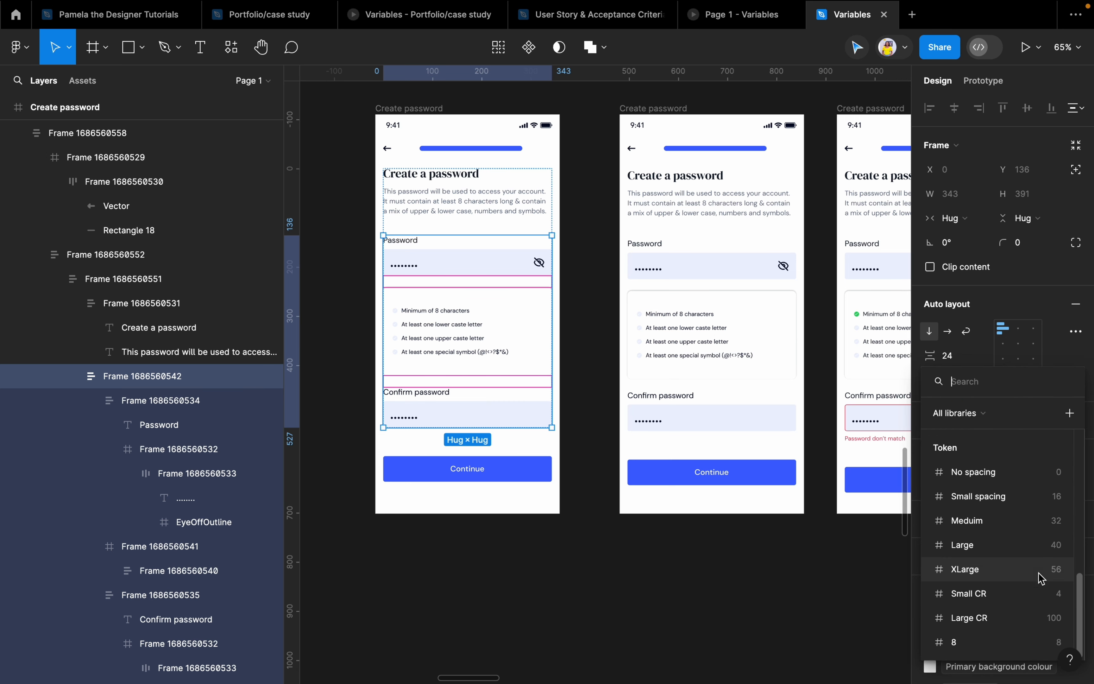
left_click(1058, 527)
left_click(574, 157)
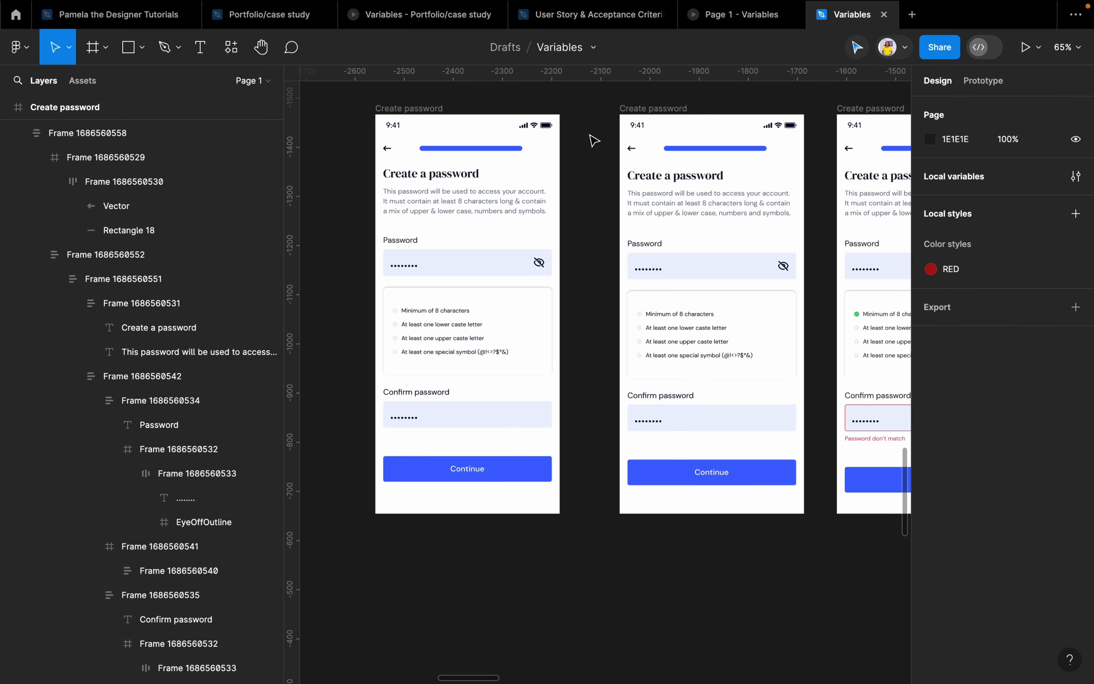
key("super+z")
left_click(593, 184)
Replace the alias of the 24 token in the Token collection with the Primitives value Spacing/07 and close the variables window
left_click(1075, 176)
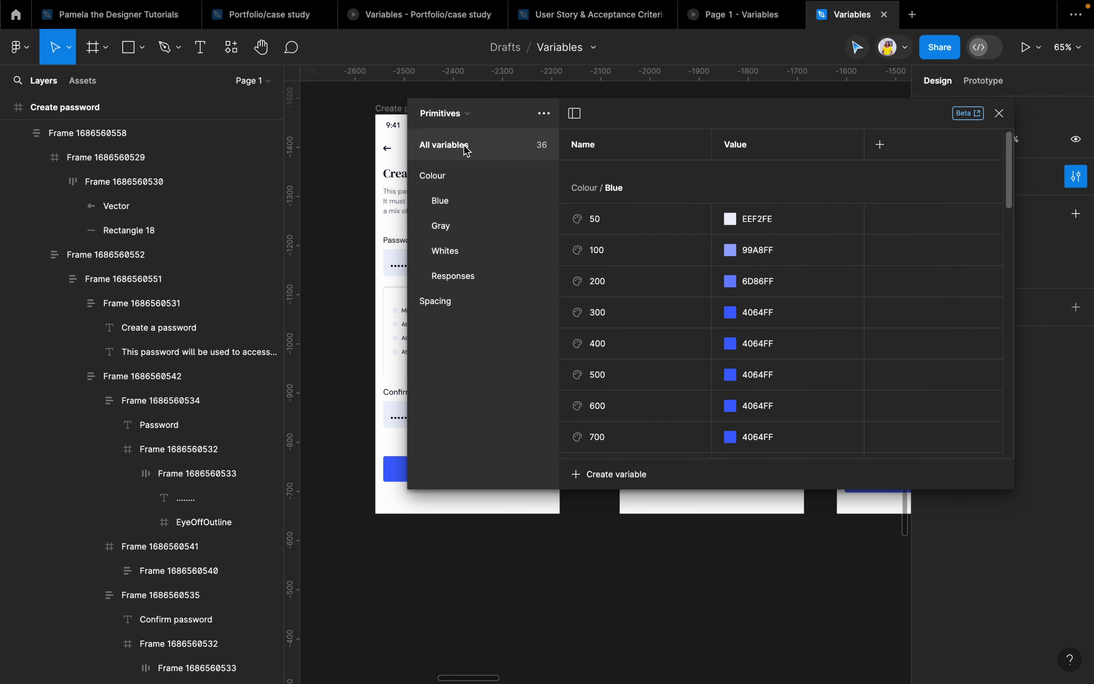
left_click(473, 114)
left_click(477, 132)
scroll(691, 390, "down", 5)
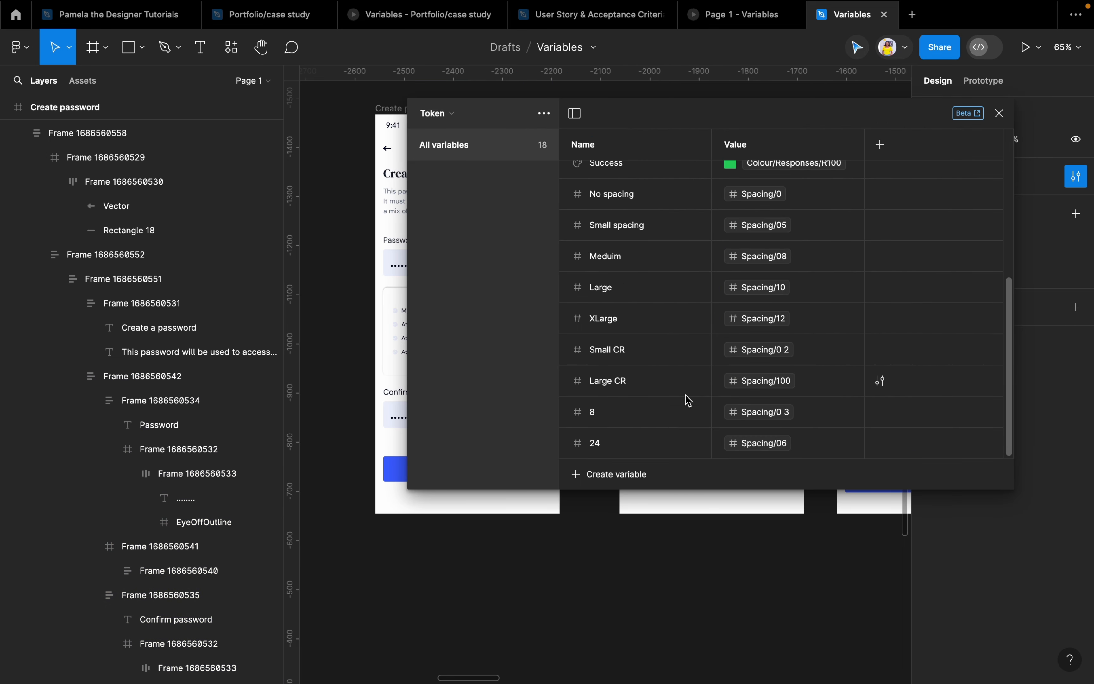
left_click(614, 475)
left_click(730, 453)
left_click(845, 443)
right_click(793, 448)
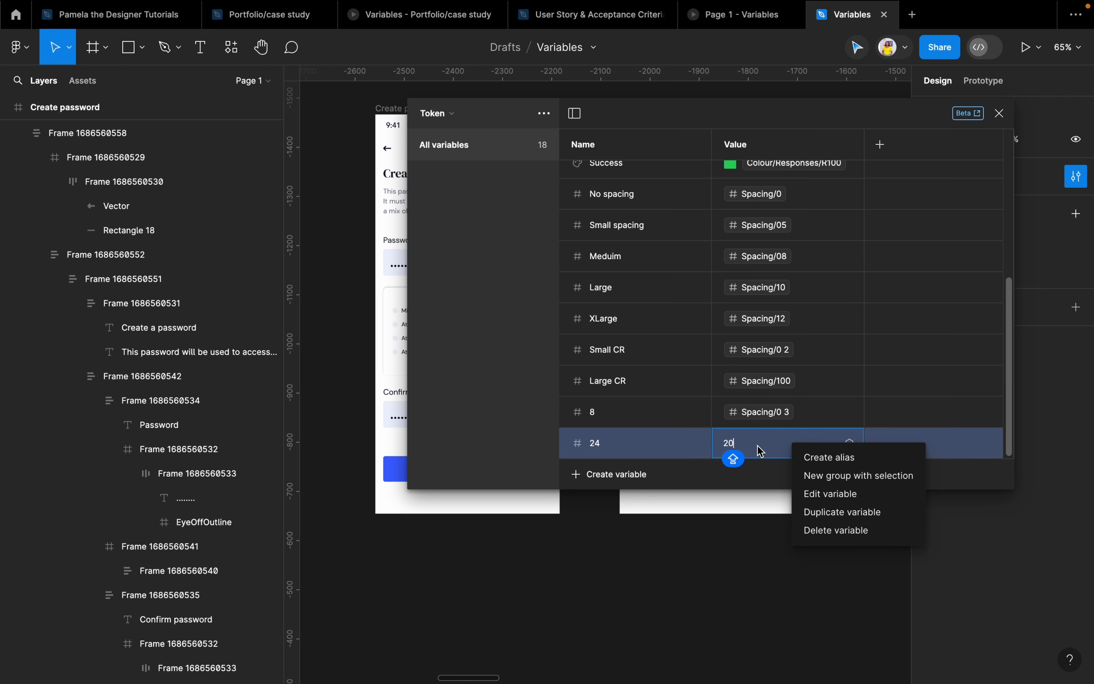
left_click(833, 458)
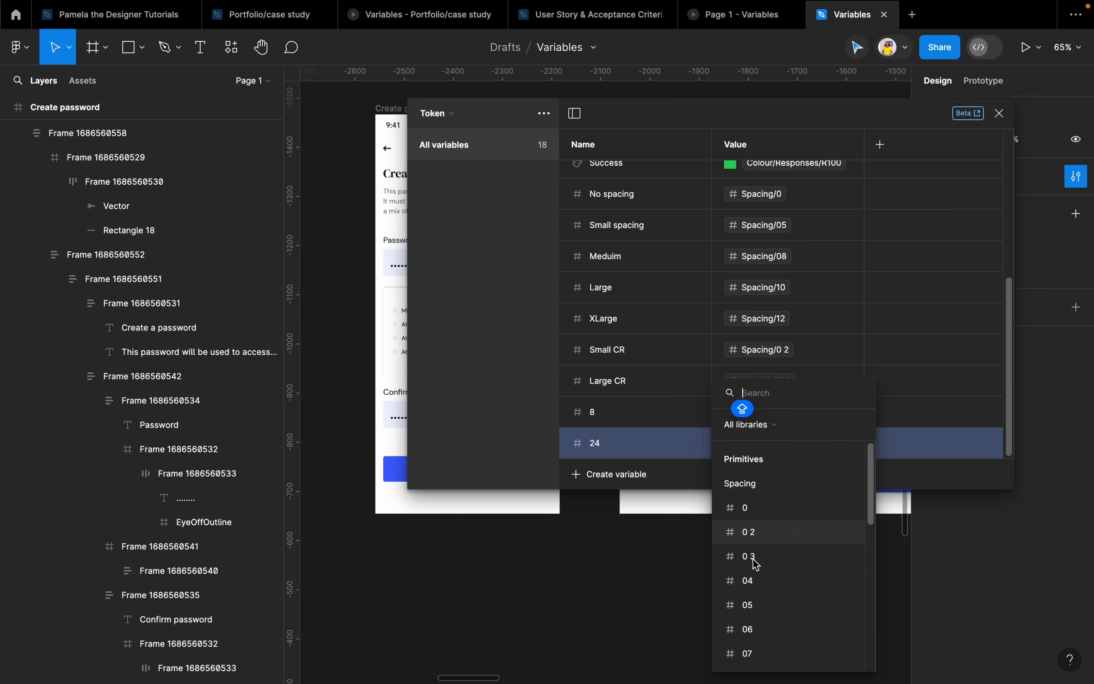
scroll(756, 563, "down", 5)
scroll(764, 526, "up", 3)
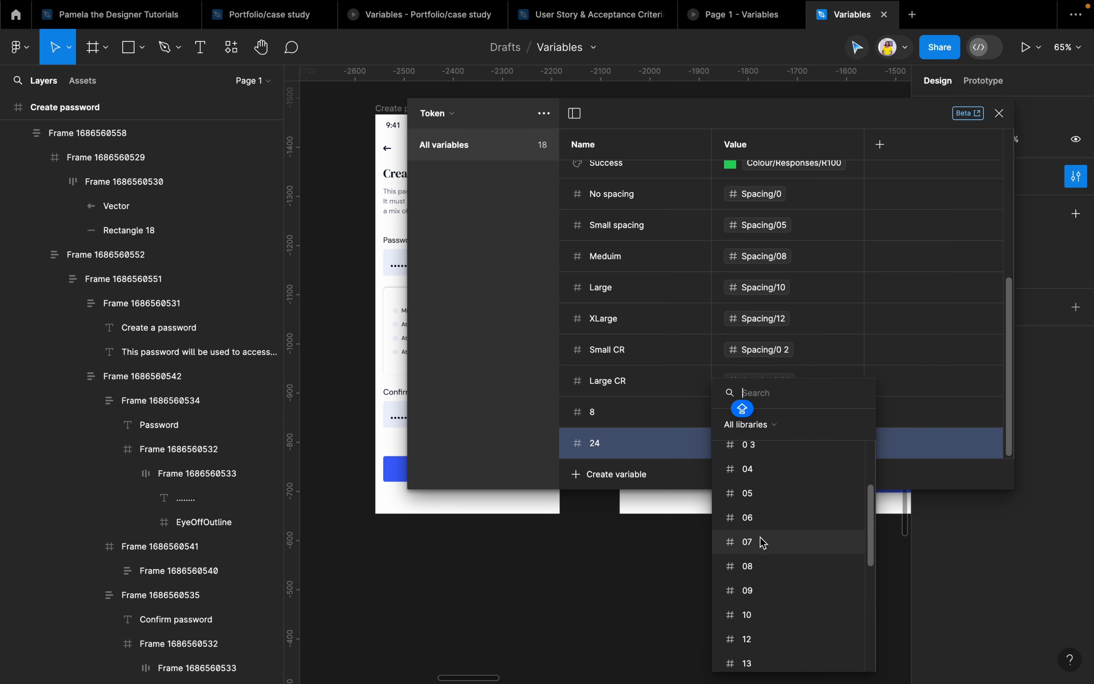
scroll(762, 500, "up", 2)
scroll(782, 532, "down", 2)
left_click(766, 559)
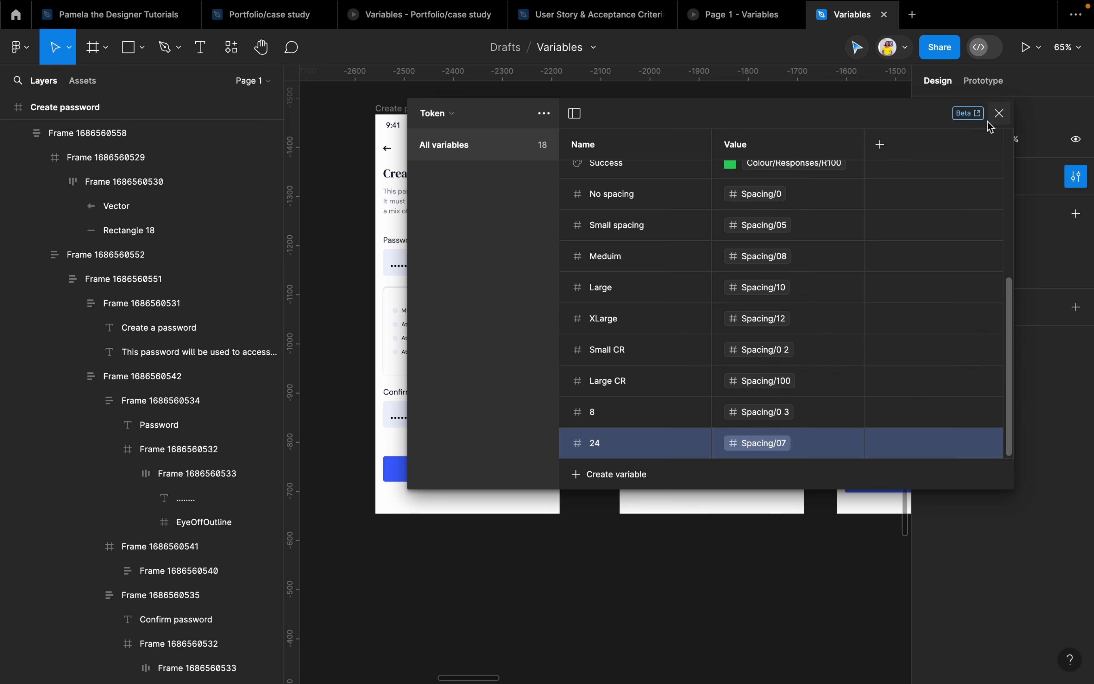
left_click(998, 113)
Apply the 24 token to the vertical gaps between the password field, the requirements box and the confirm password field
left_click(442, 289)
double_click(450, 297)
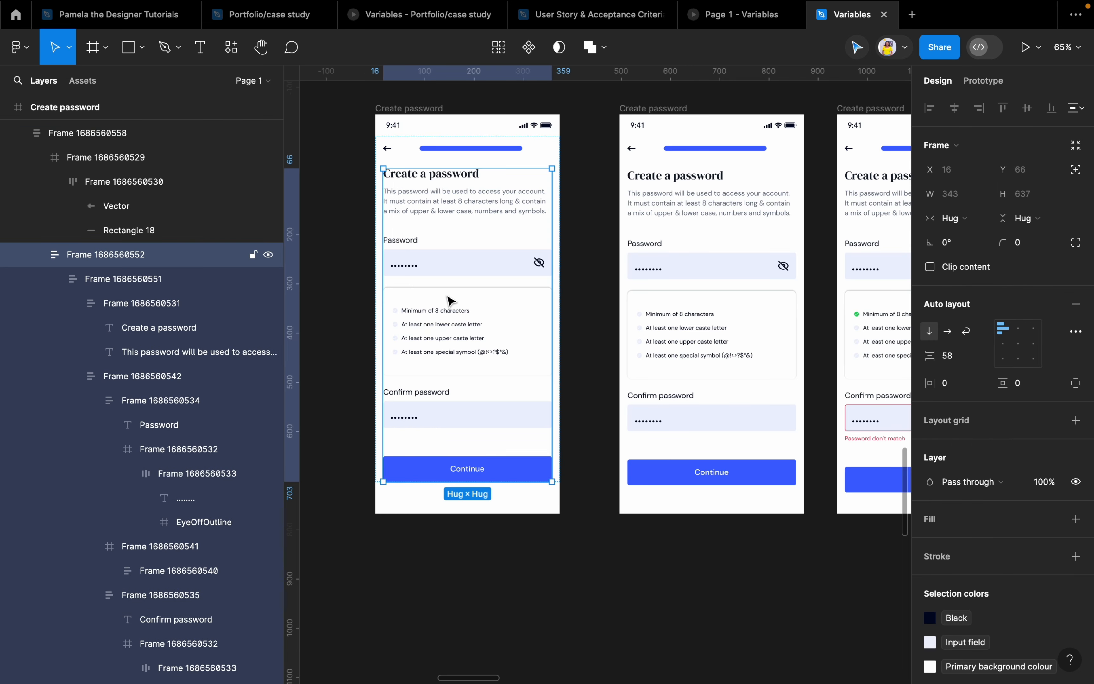
double_click(450, 298)
double_click(451, 299)
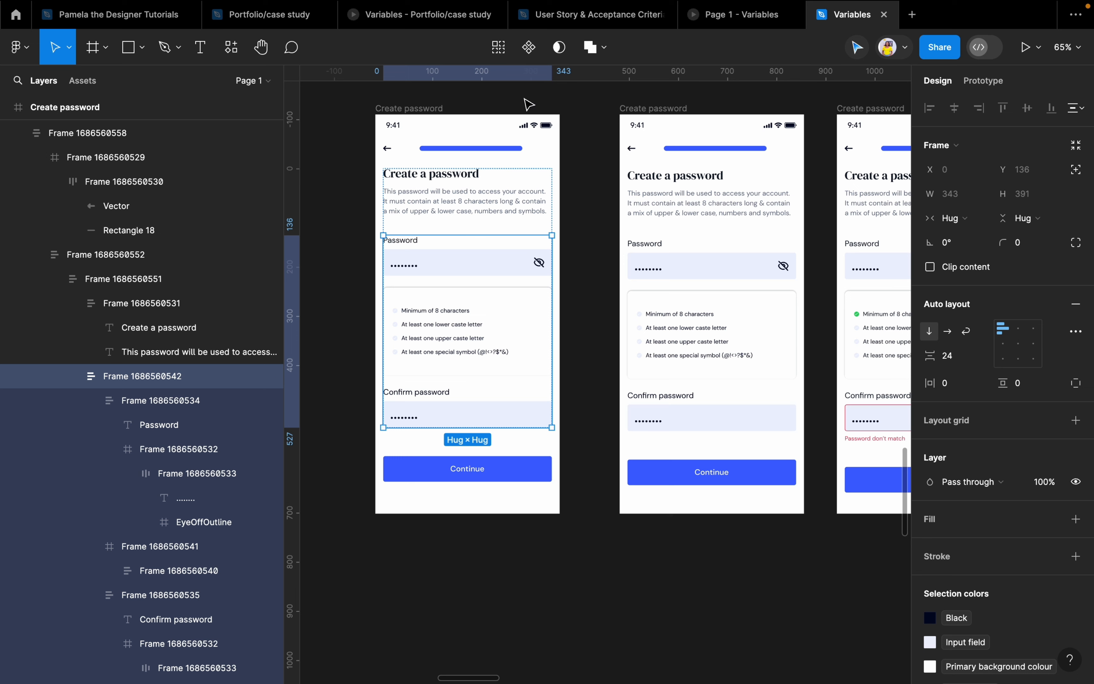
left_click(498, 48)
left_click(982, 355)
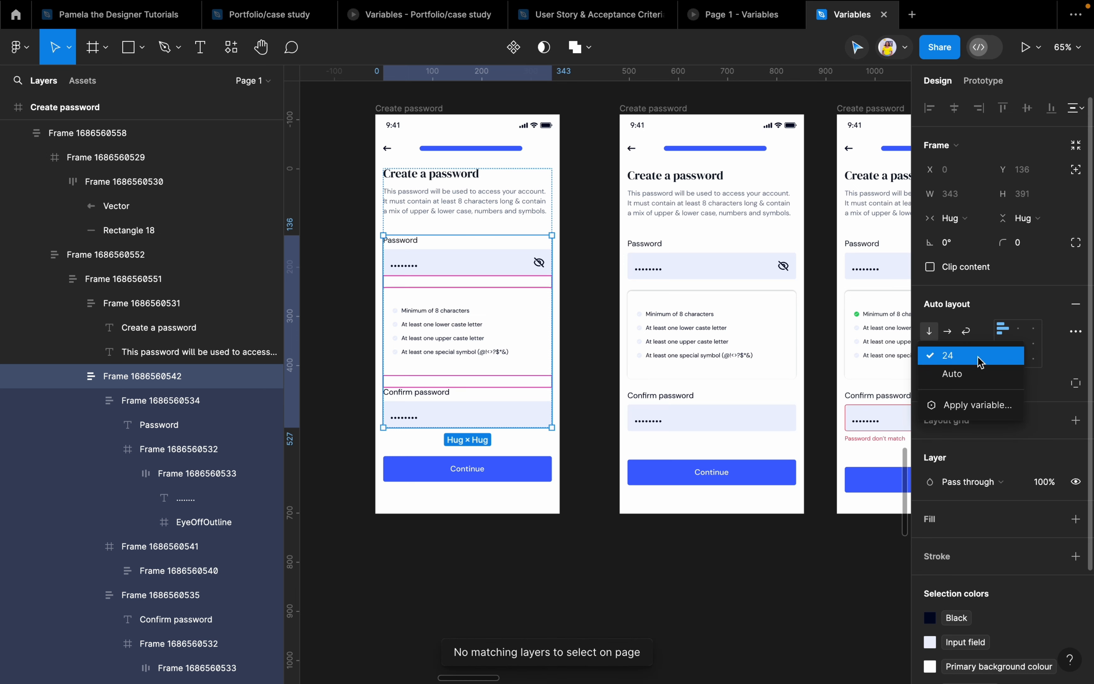
left_click(983, 407)
scroll(969, 576, "down", 10)
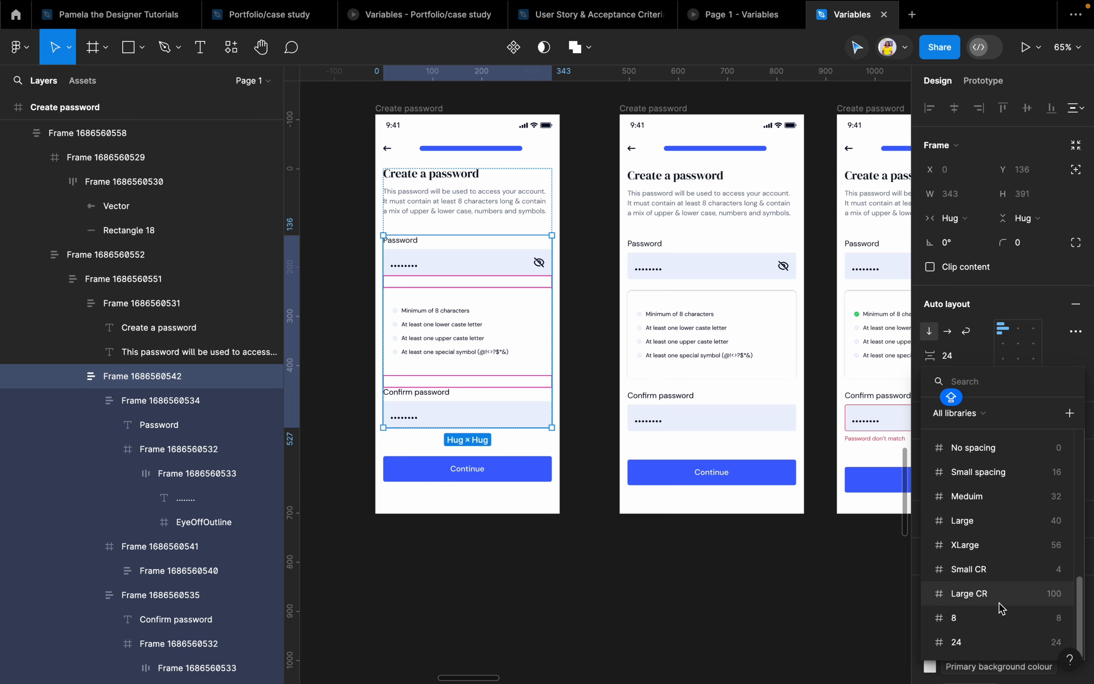
left_click(988, 643)
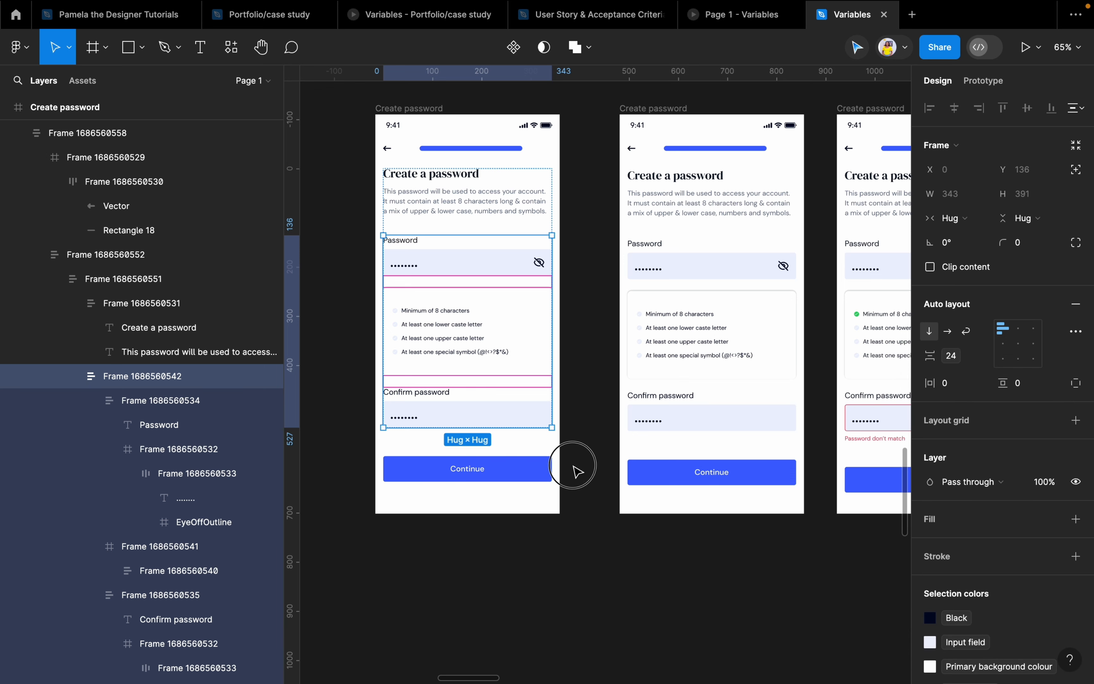
Apply the XLarge token to the vertical gap between the password form content and the Continue button on the first Create password screen
left_click(511, 454)
left_click(468, 446)
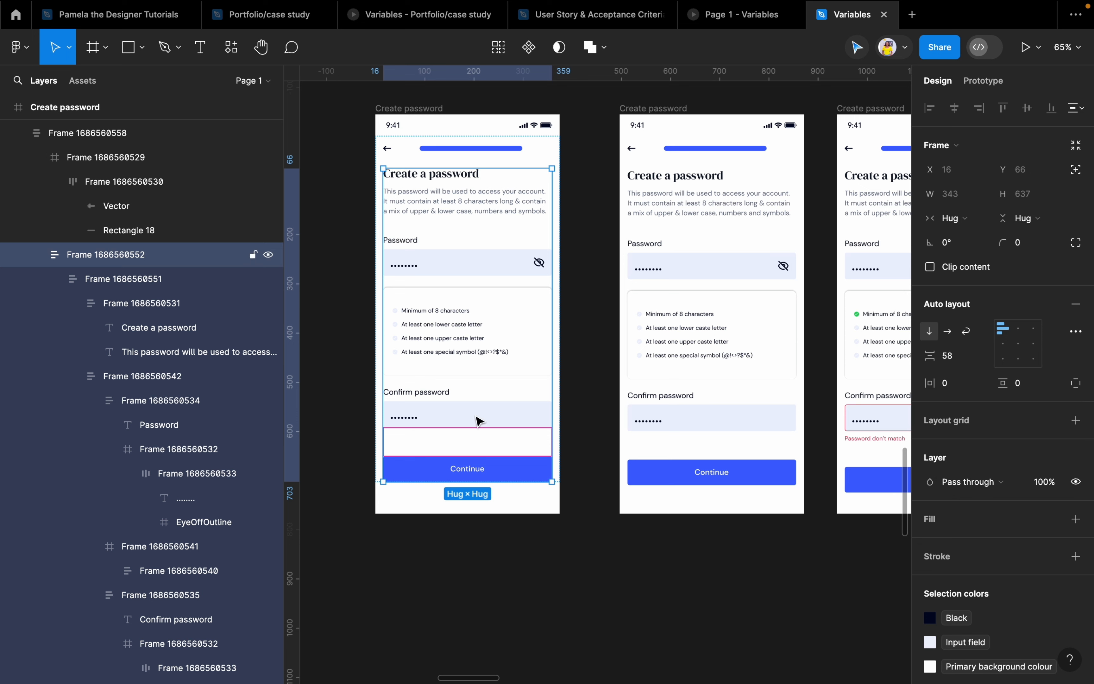
left_click(979, 359)
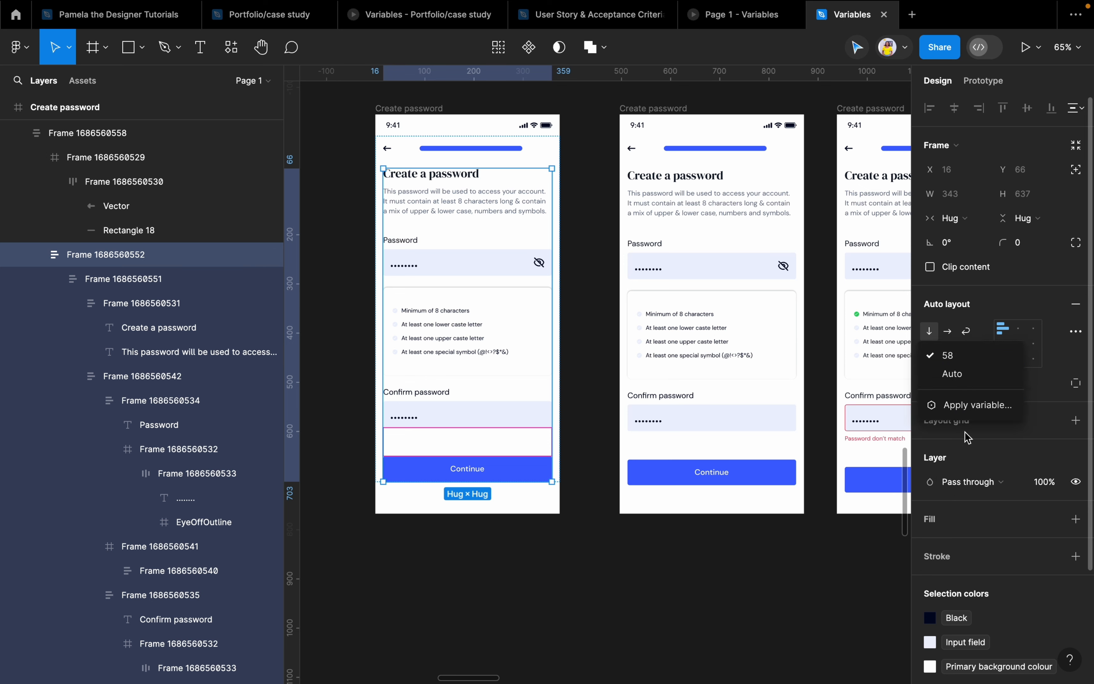
left_click(957, 403)
scroll(944, 552, "down", 10)
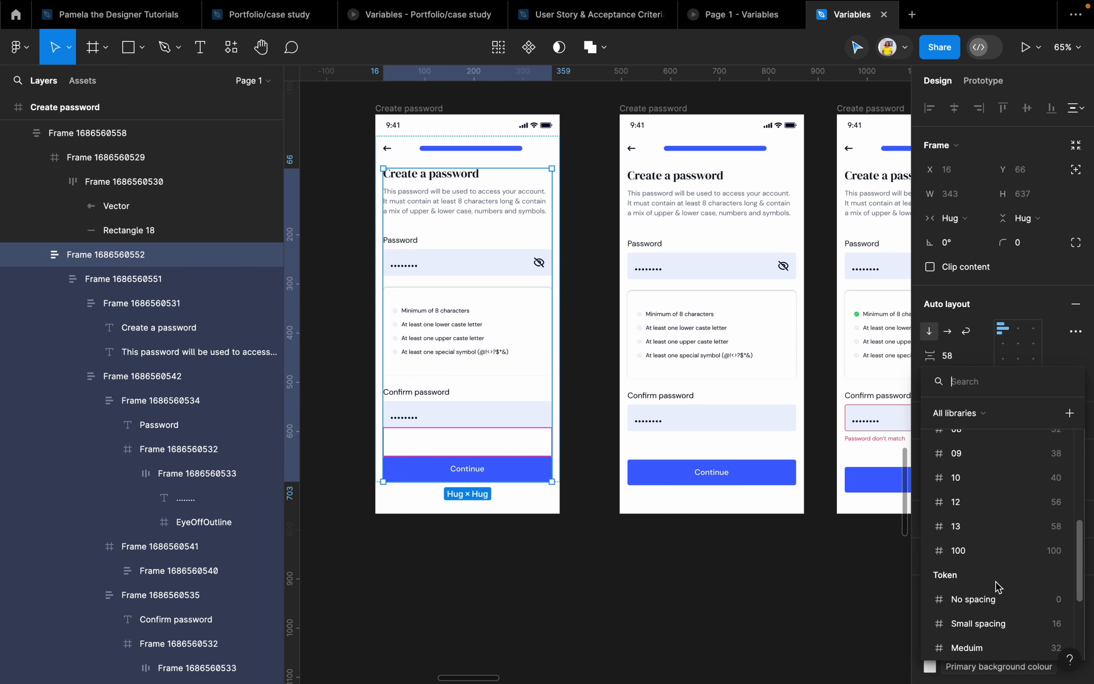
scroll(1009, 629, "down", 1)
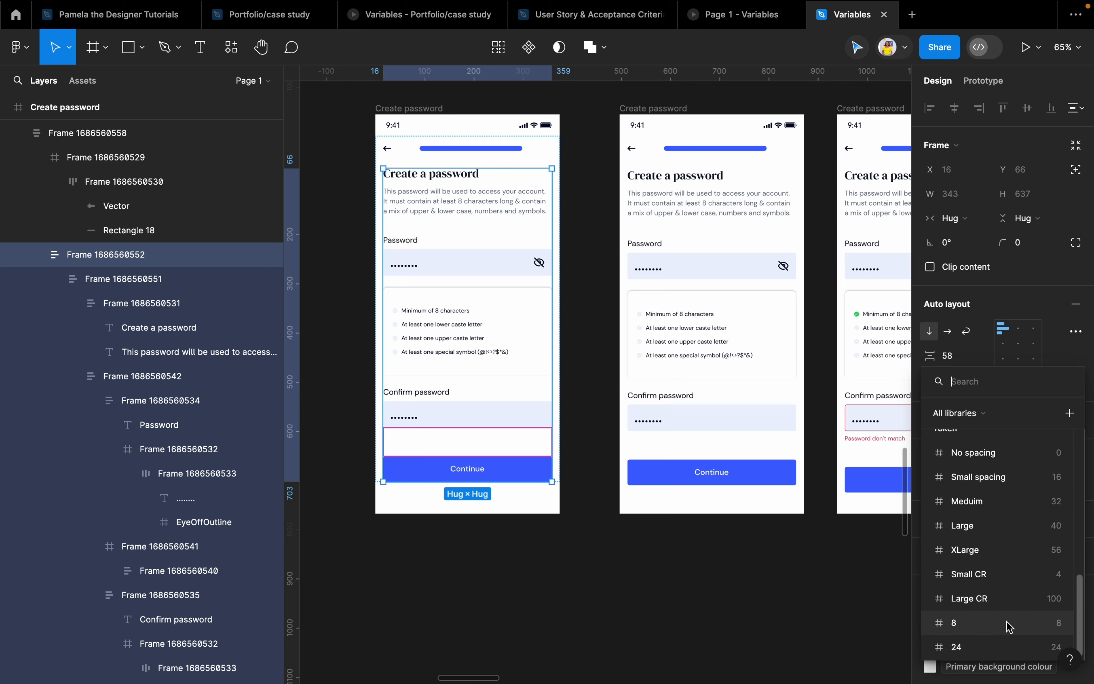
left_click(1003, 549)
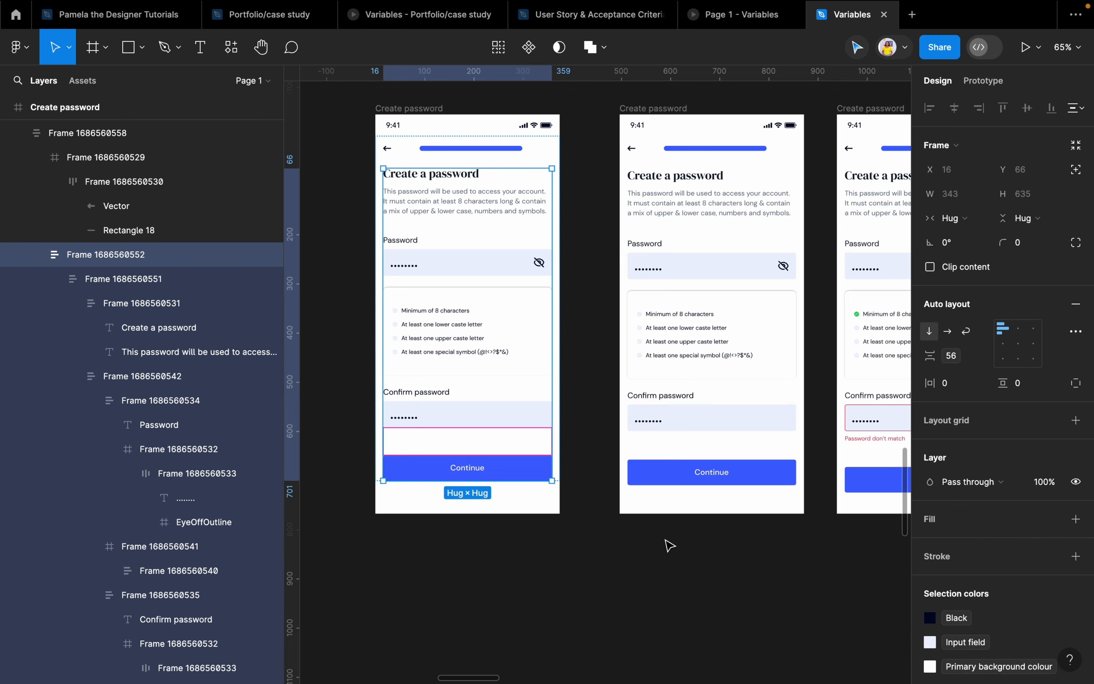
left_click(570, 342)
scroll(407, 258, "down", 2)
left_click(458, 219)
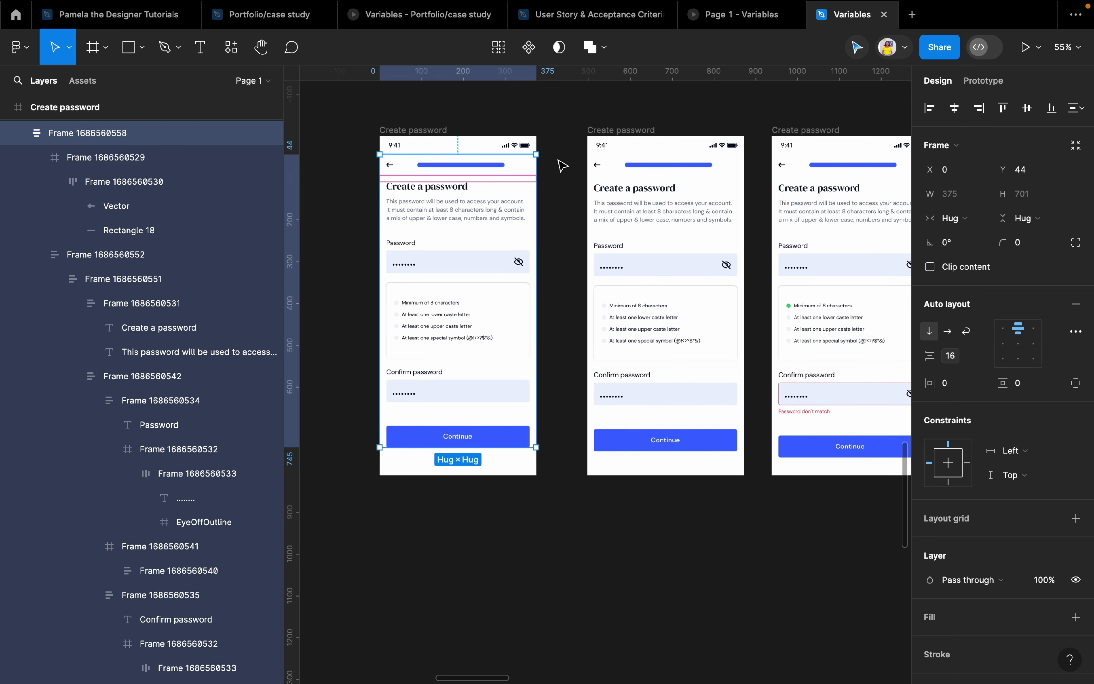
Open the local variables and create a new group in the Token collection from all colour tokens, Primary background colour through Success
left_click(556, 179)
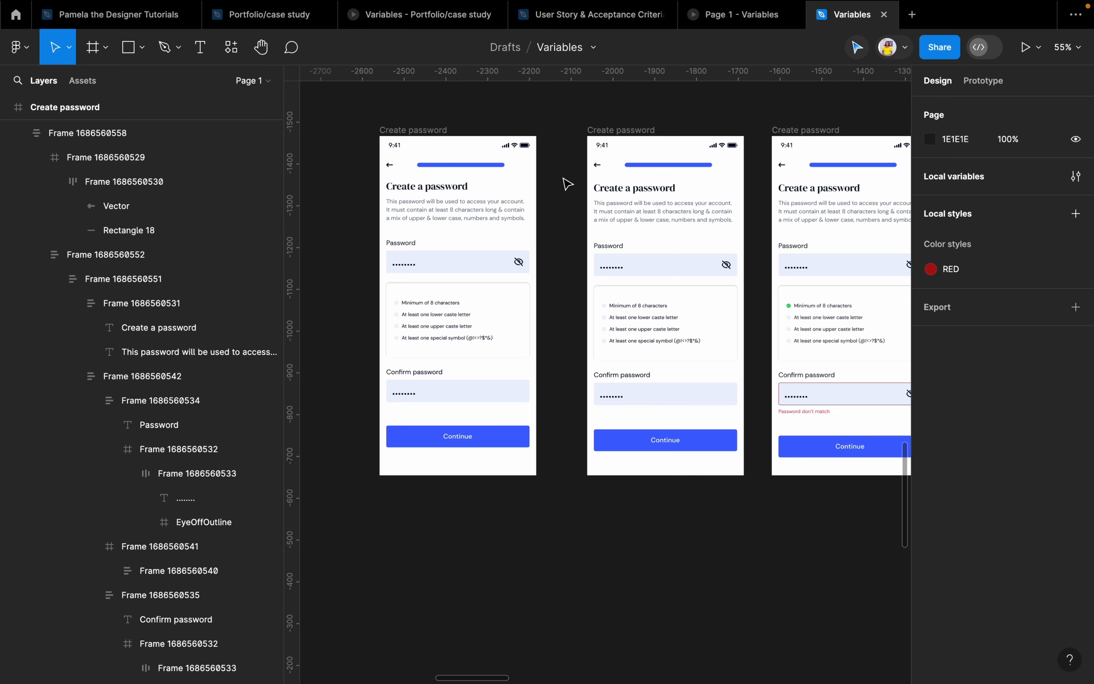
left_click(1078, 177)
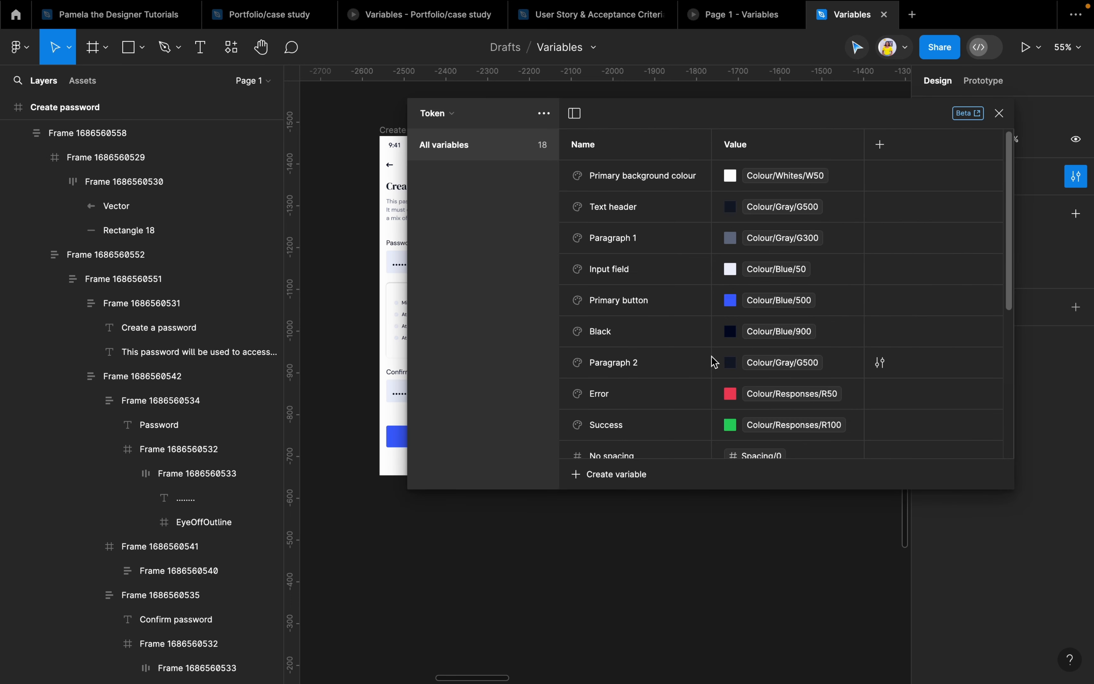
scroll(712, 357, "down", 6)
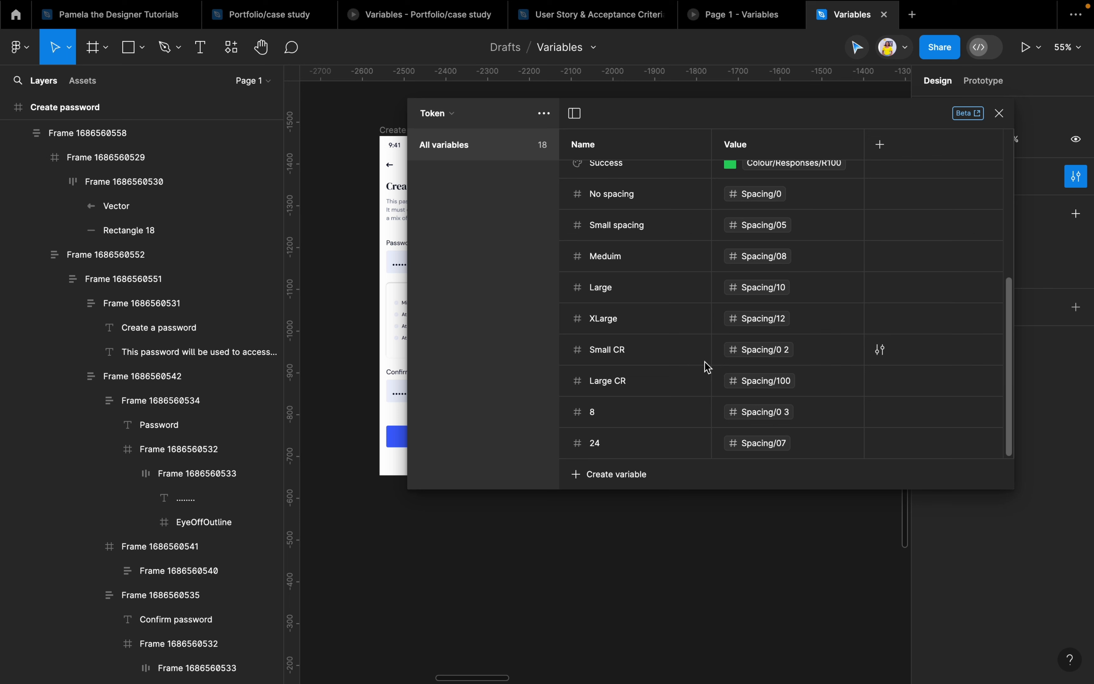
scroll(650, 264, "up", 3)
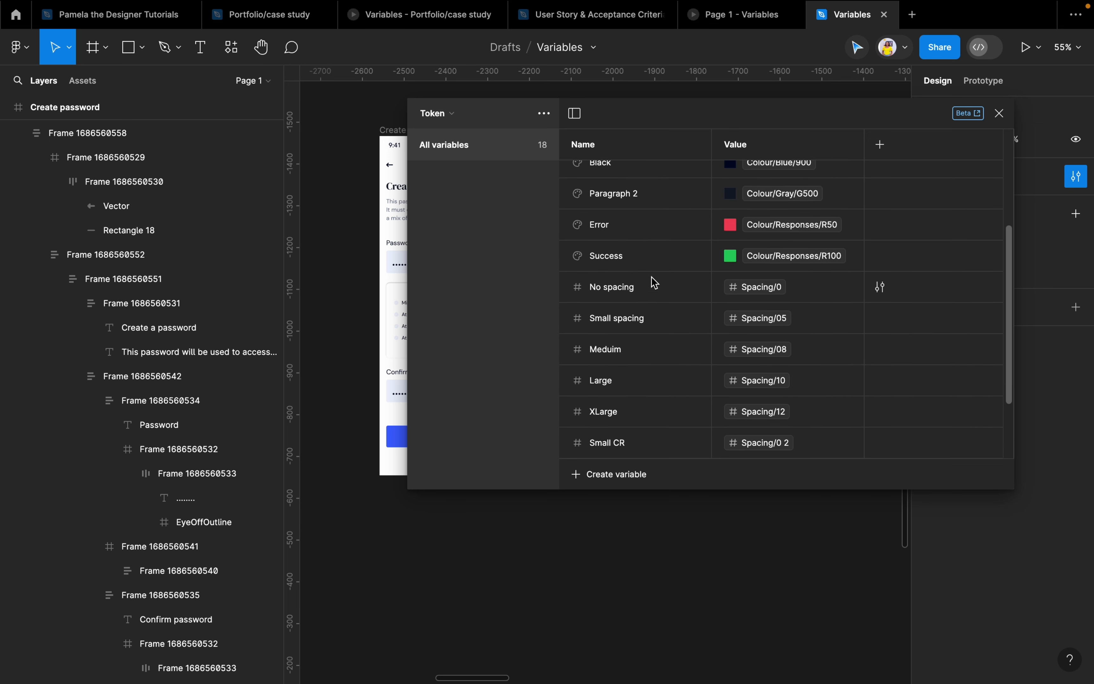
scroll(650, 300, "up", 4)
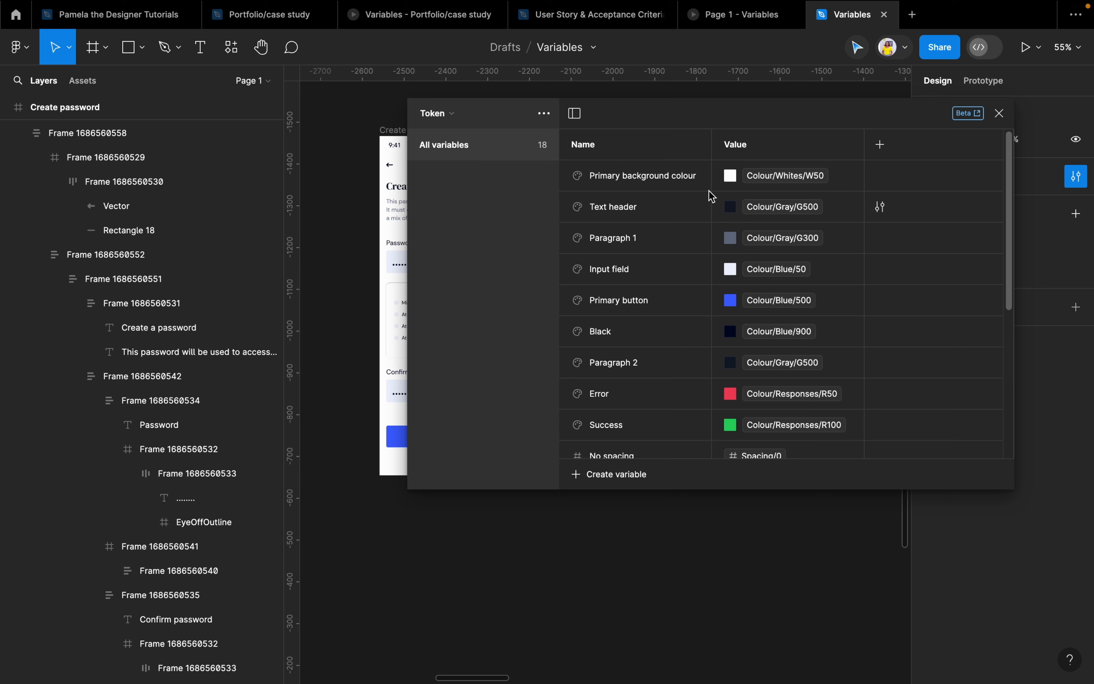
left_click(642, 181)
left_click_drag(651, 207, 673, 351)
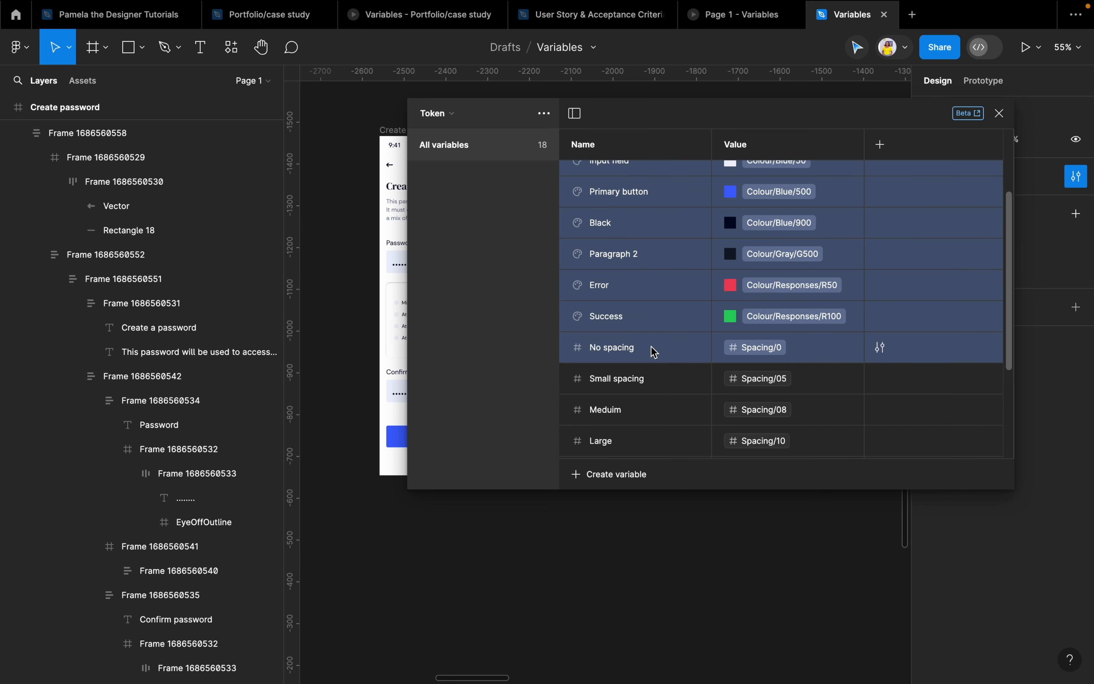
left_click(622, 346, "super")
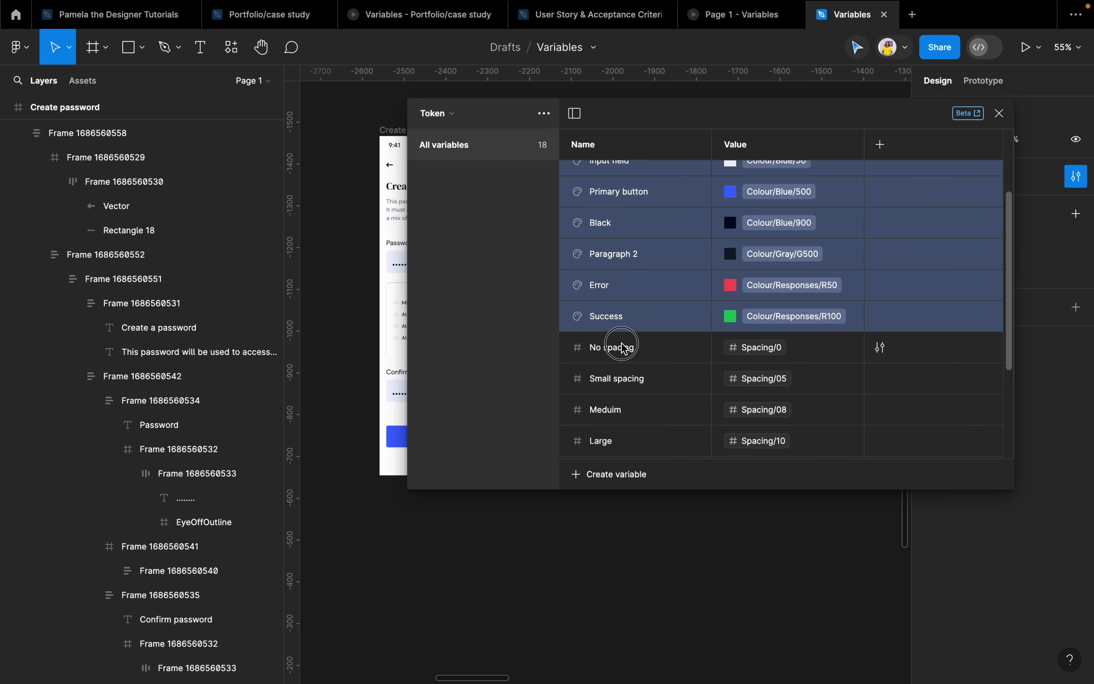
scroll(663, 212, "up", 4)
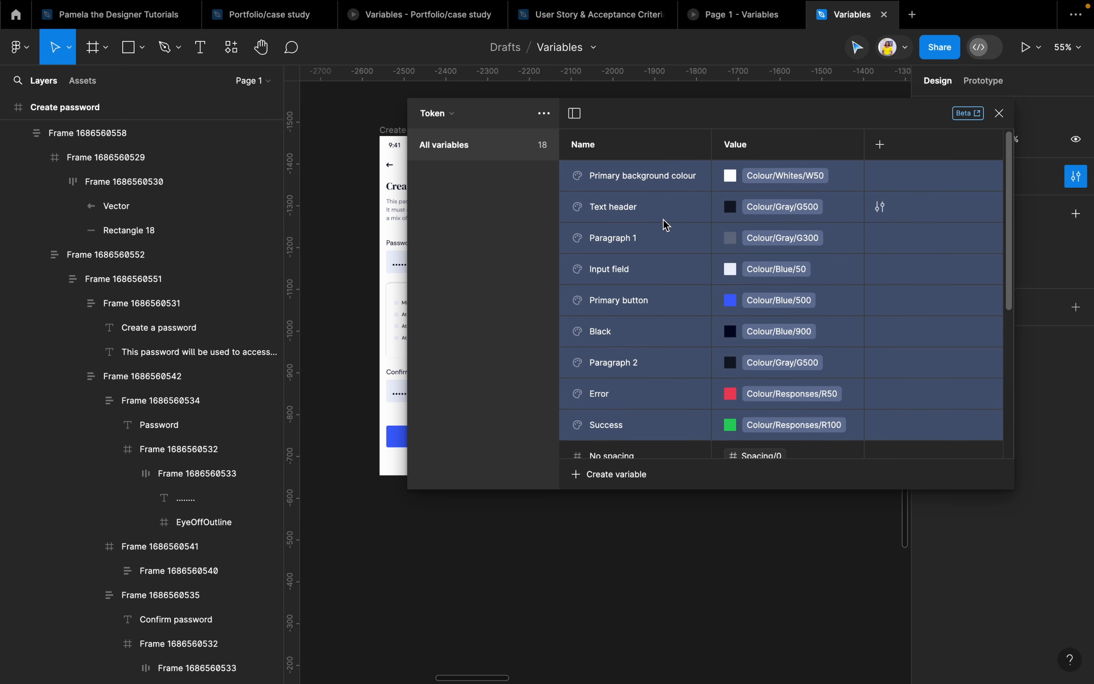
right_click(661, 225)
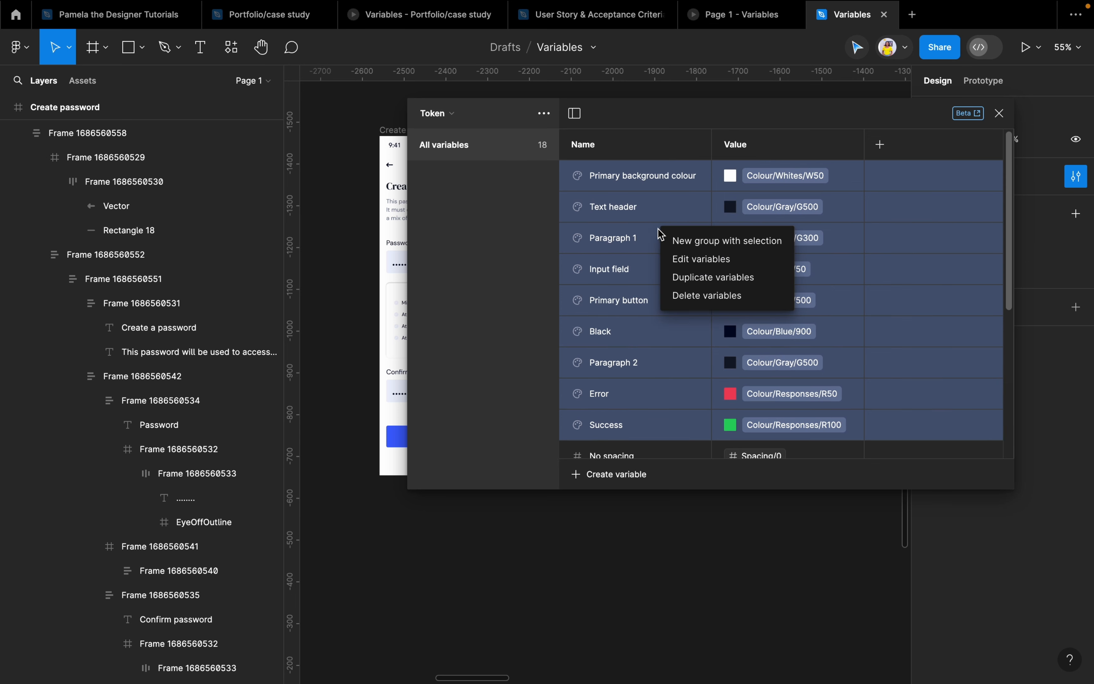
left_click(743, 242)
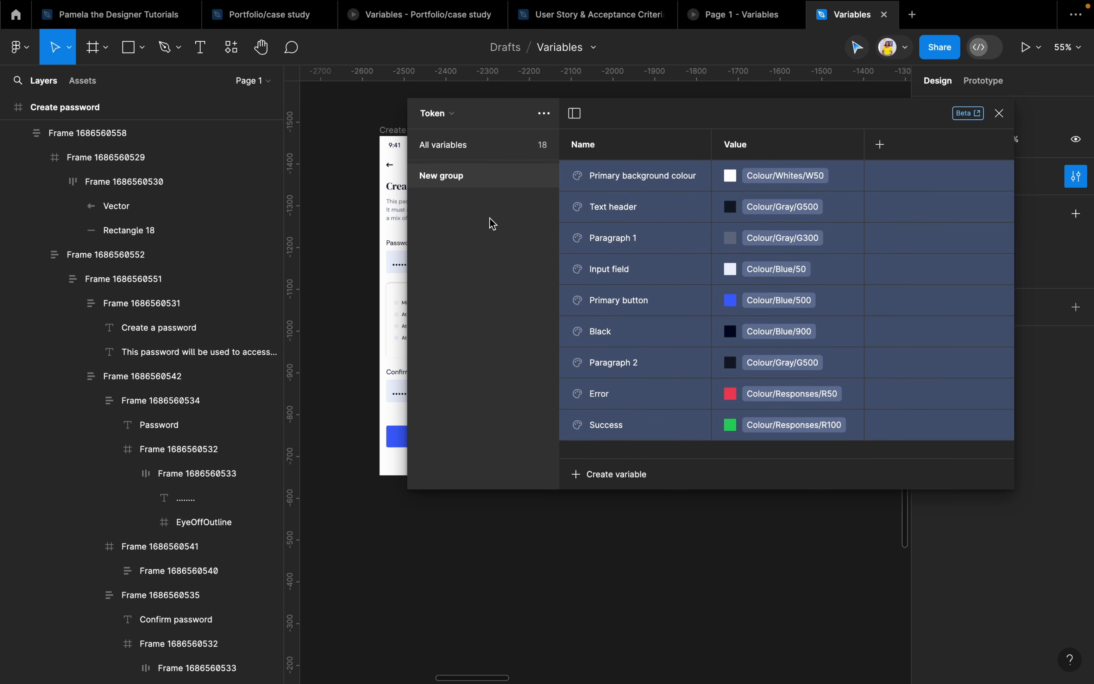
Rename the new group of colour tokens as Colours
left_click(463, 186)
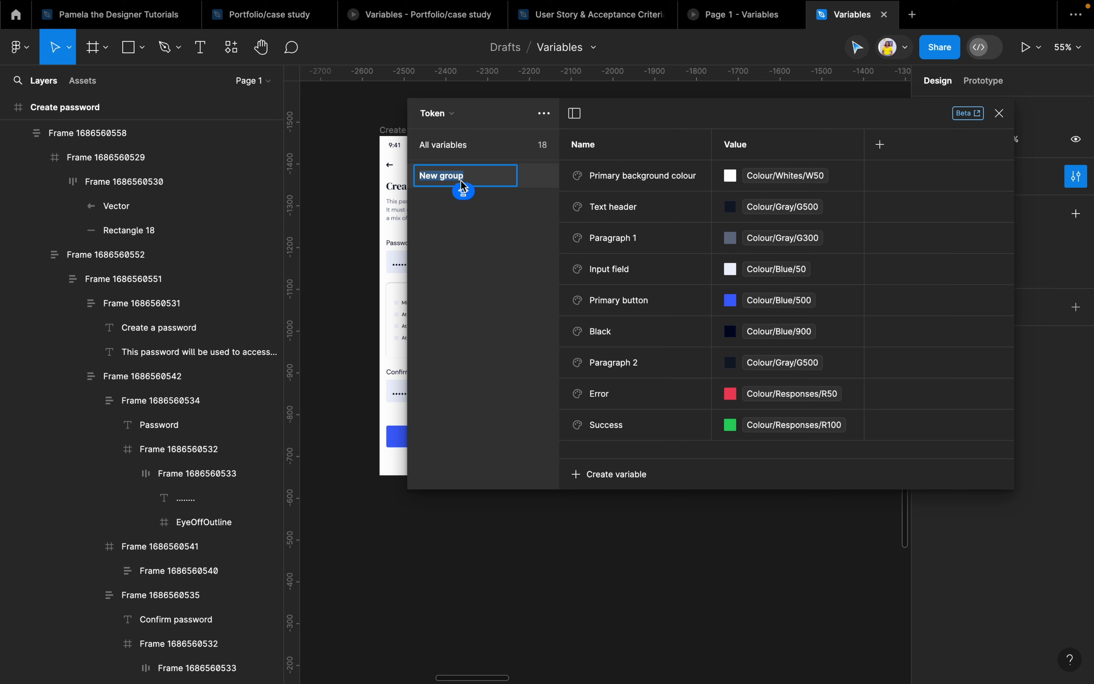
type("cColours")
key("Return")
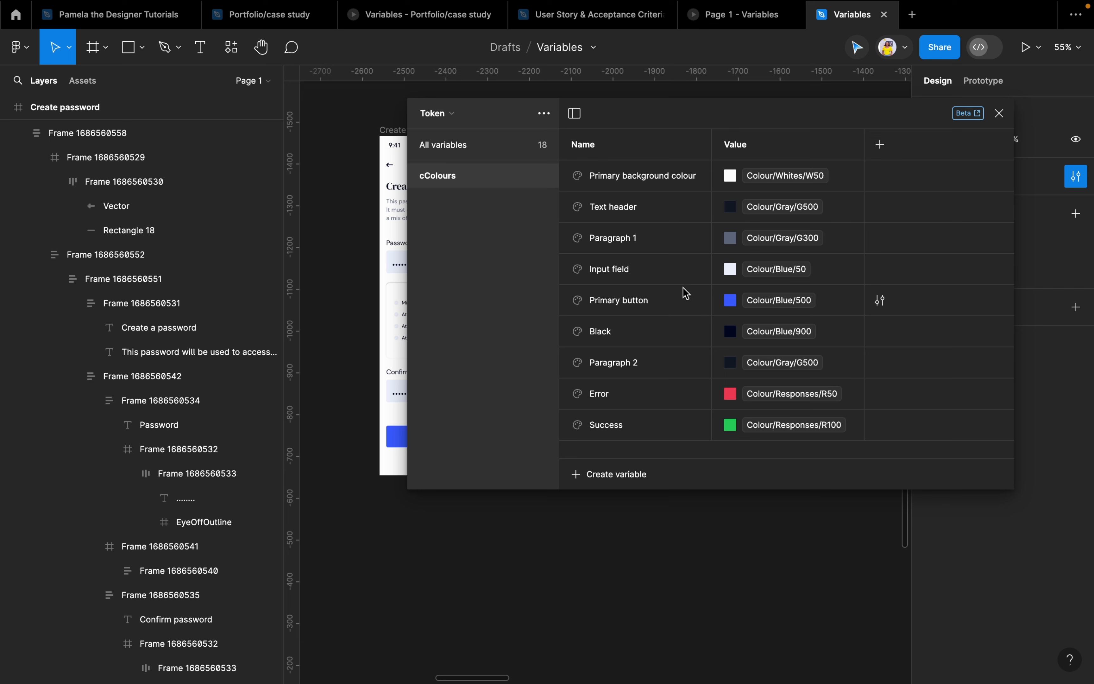
left_click(438, 147)
scroll(683, 325, "down", 5)
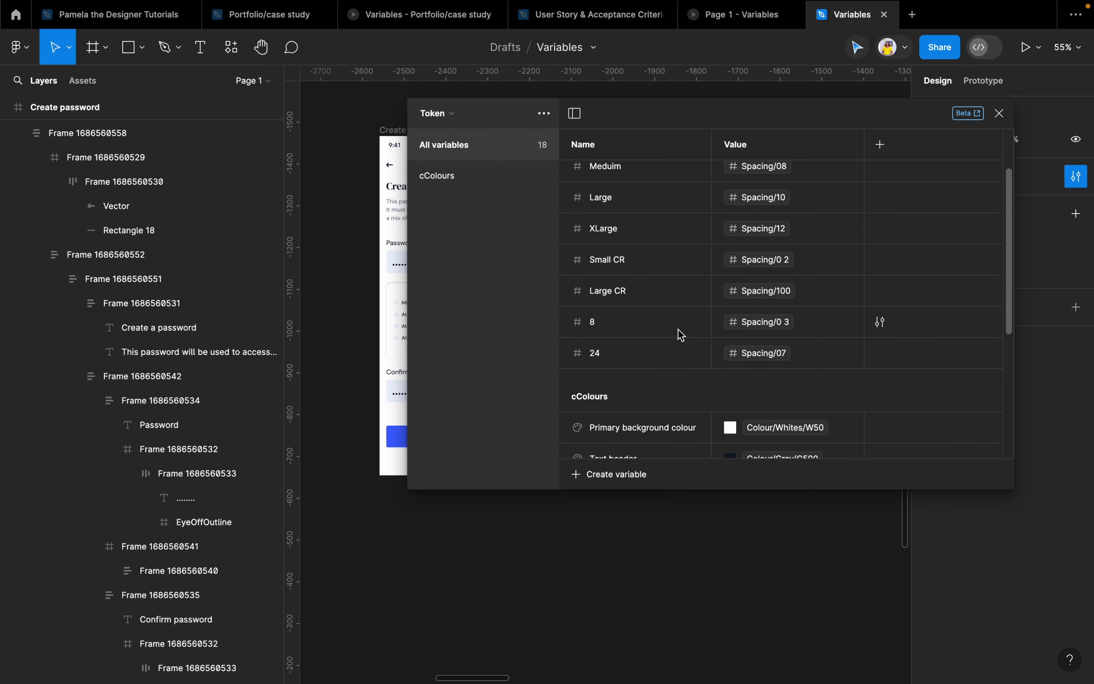
double_click(443, 186)
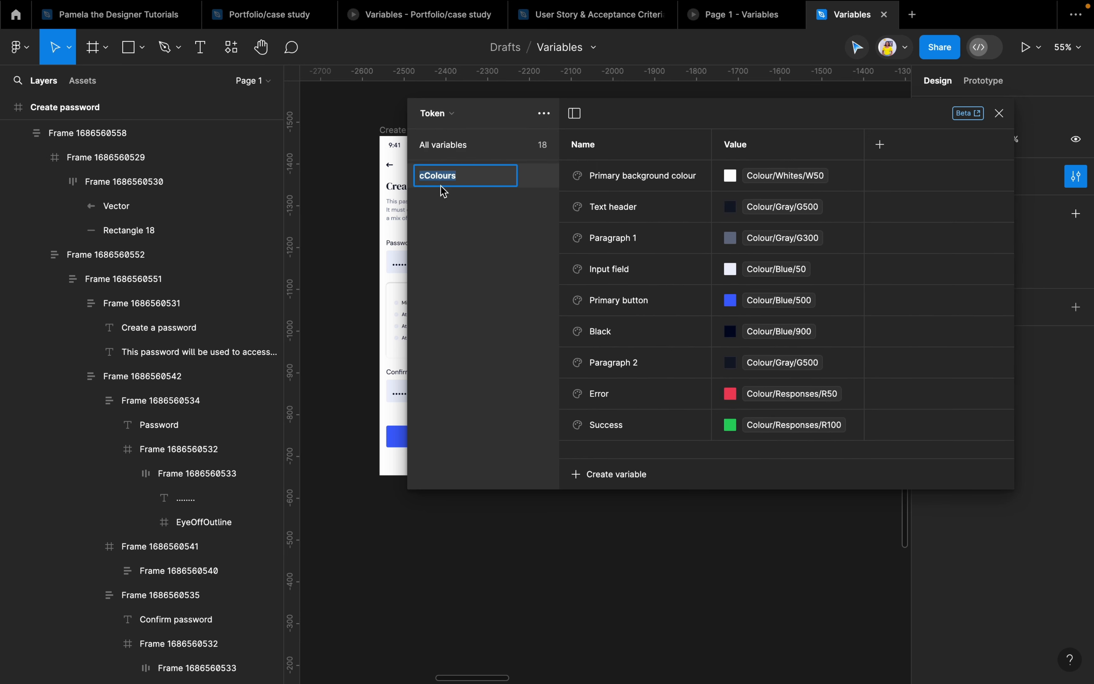
key("BackSpace")
key("Return")
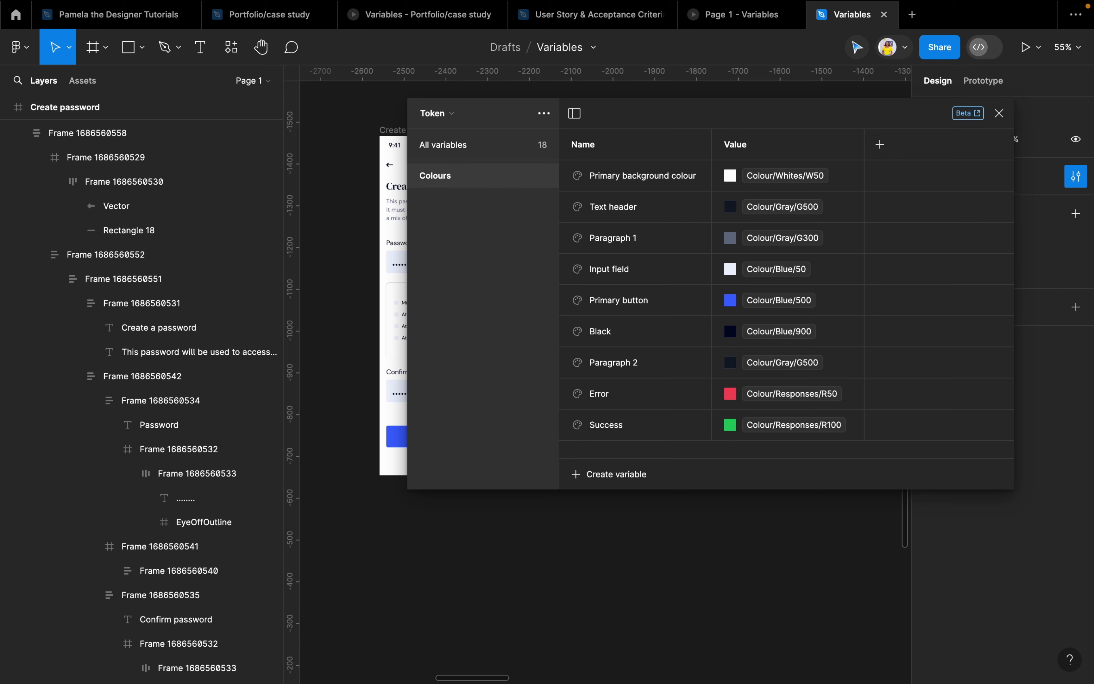
Create a new group from the tokens No spacing, Small spacing, Meduim, Large, XLarge, 8 and 24, leaving out both CR tokens
left_click(470, 149)
scroll(703, 349, "down", 3)
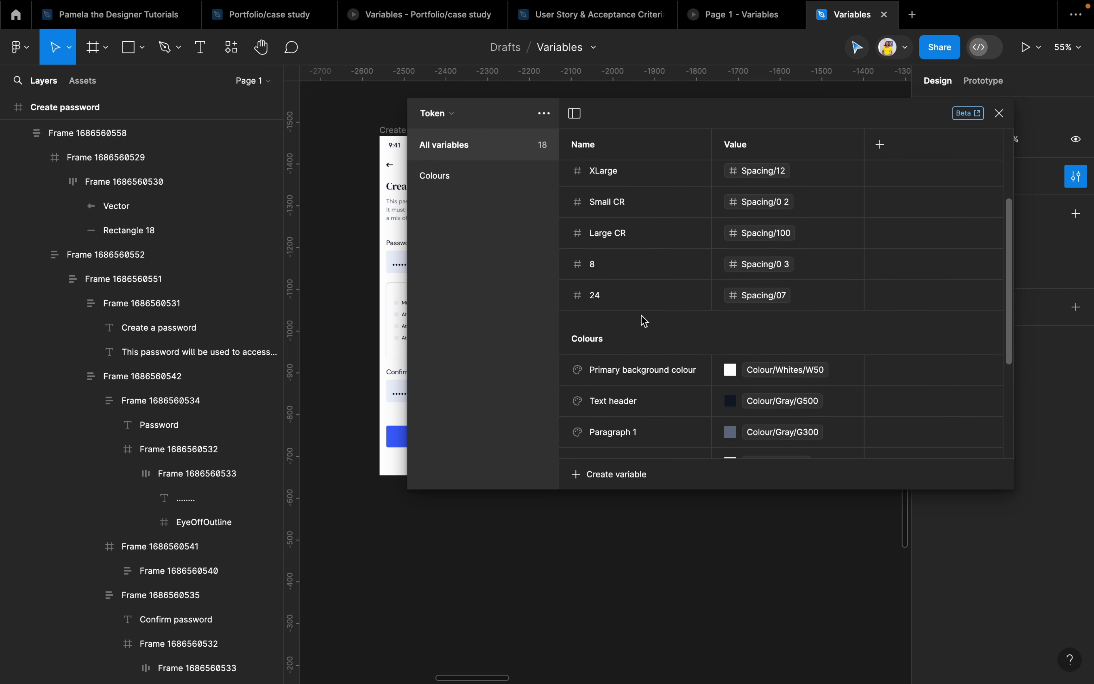
scroll(645, 320, "up", 3)
left_click_drag(636, 188, 660, 332)
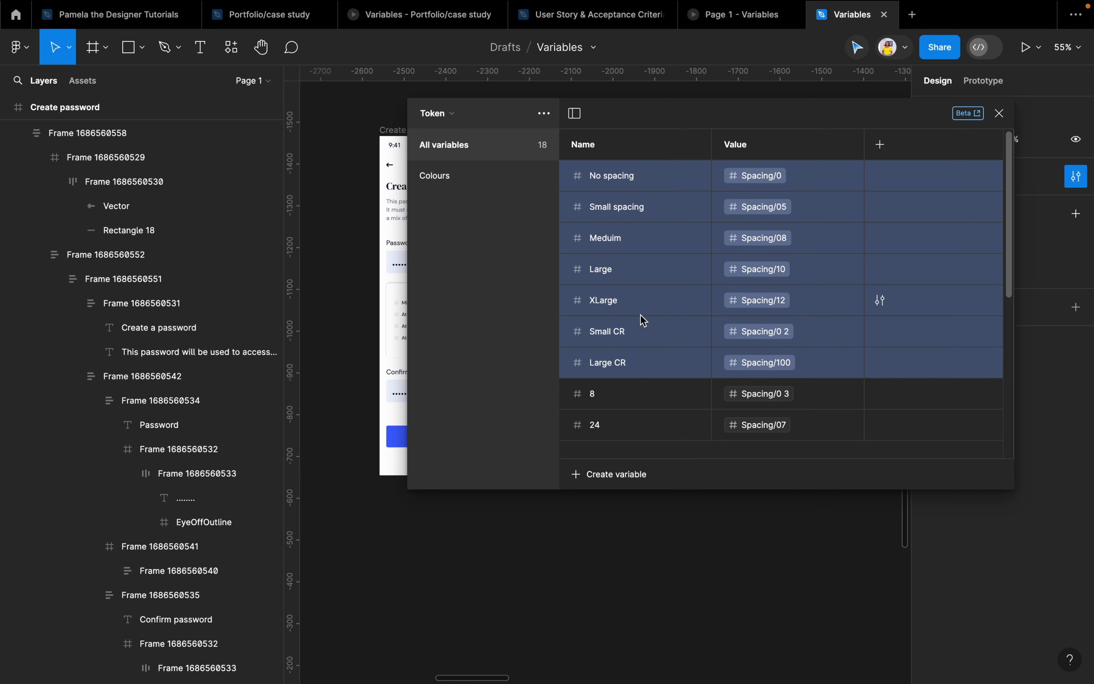
left_click(632, 344, "super")
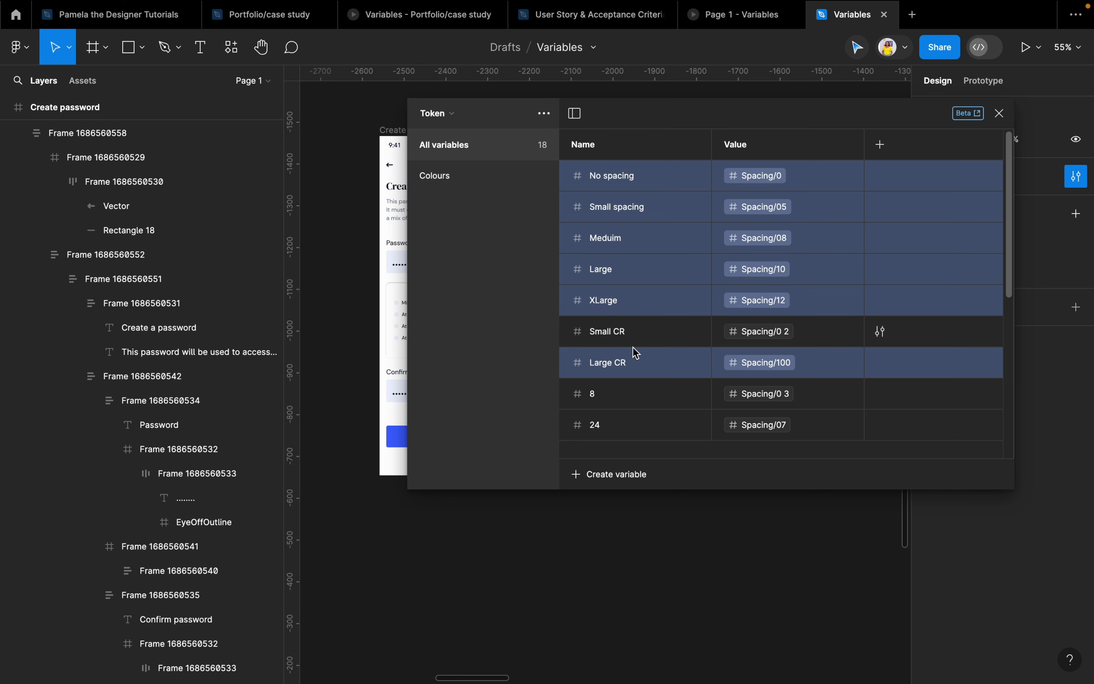
left_click(636, 373, "super")
left_click(632, 402, "shift")
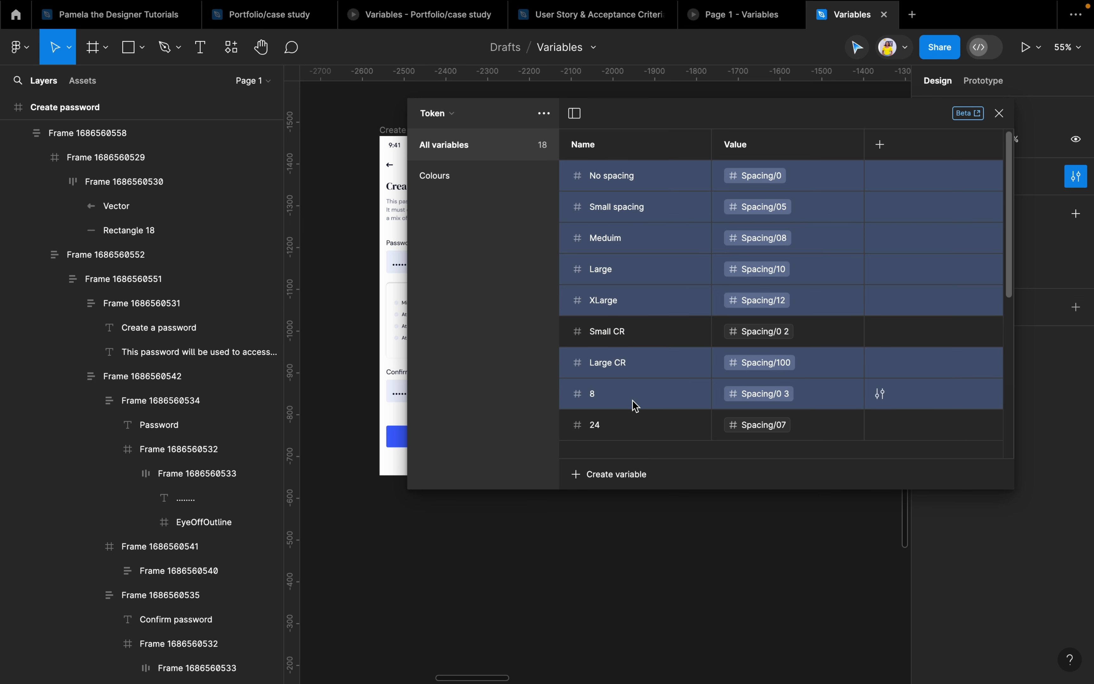
left_click(641, 364, "super")
left_click(639, 435, "super")
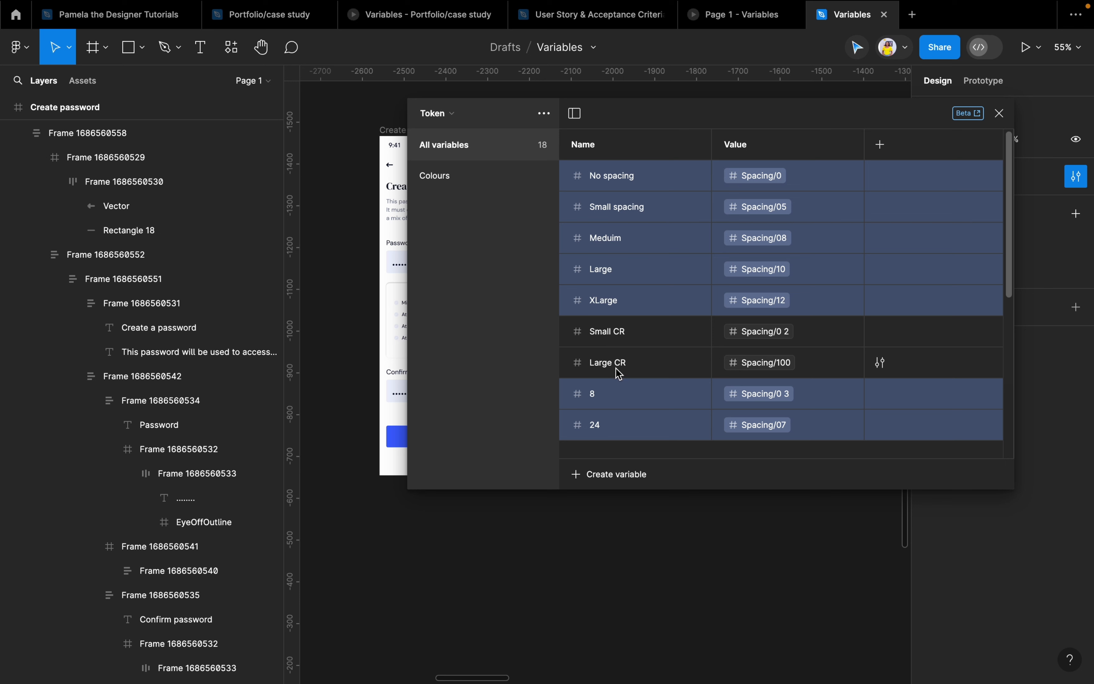
right_click(685, 220)
left_click(711, 227)
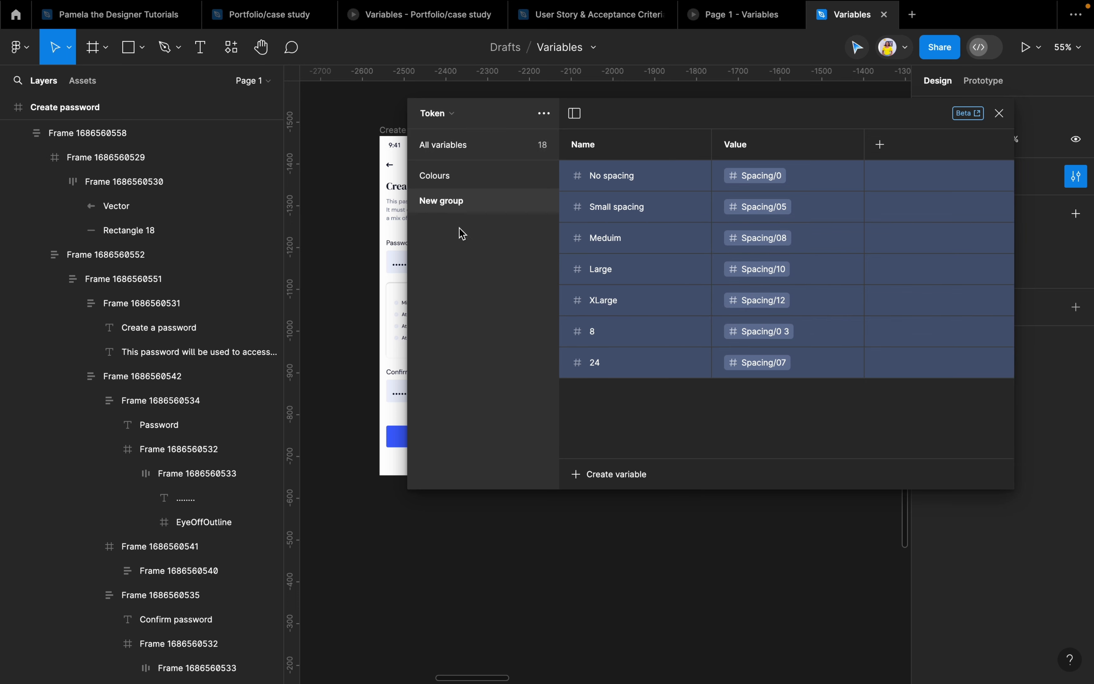
Rename the new group of spacing tokens as Spacing
double_click(471, 207)
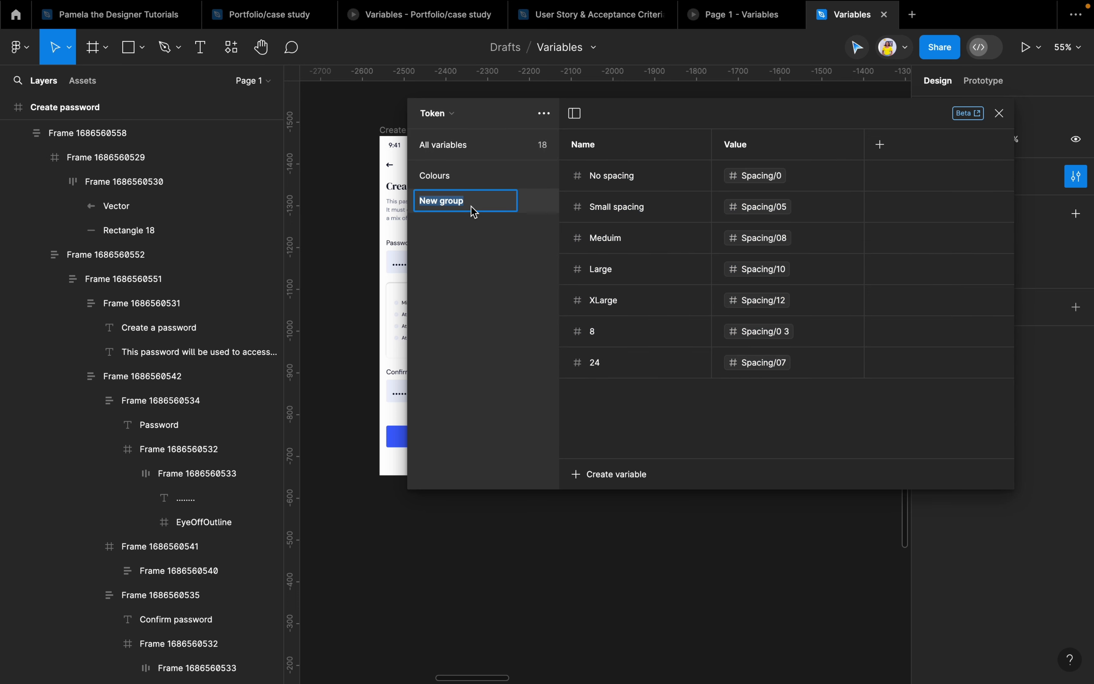
type("Spacing")
key("Return")
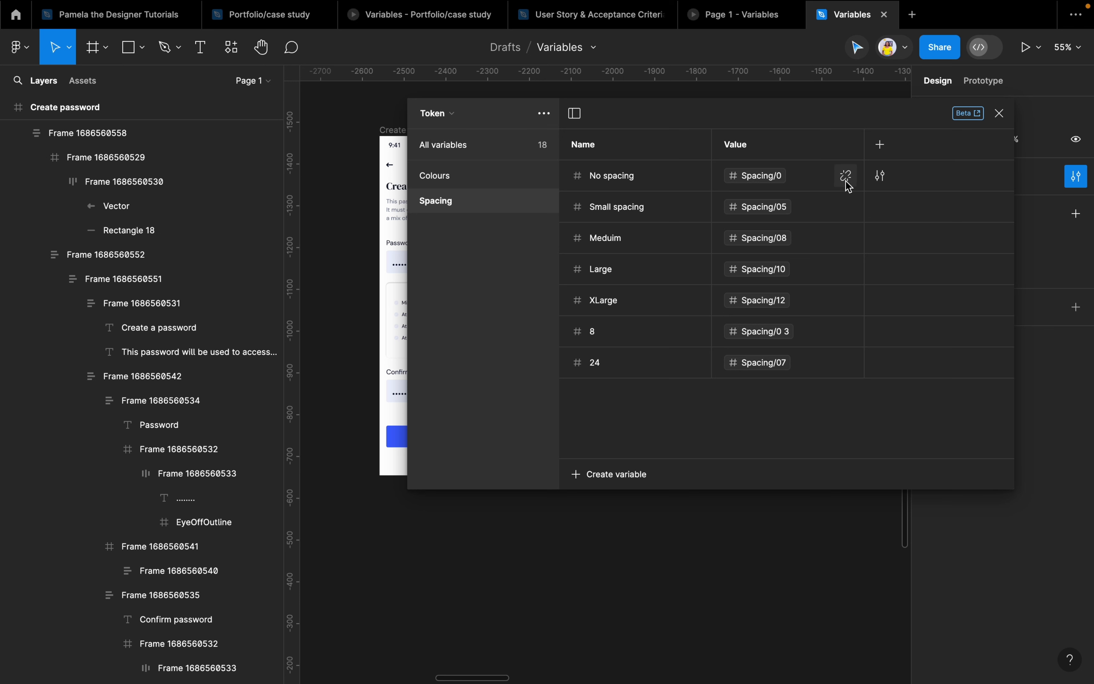
Exclude Corner radius from the number scoping of the No spacing and Small spacing tokens
left_click(885, 179)
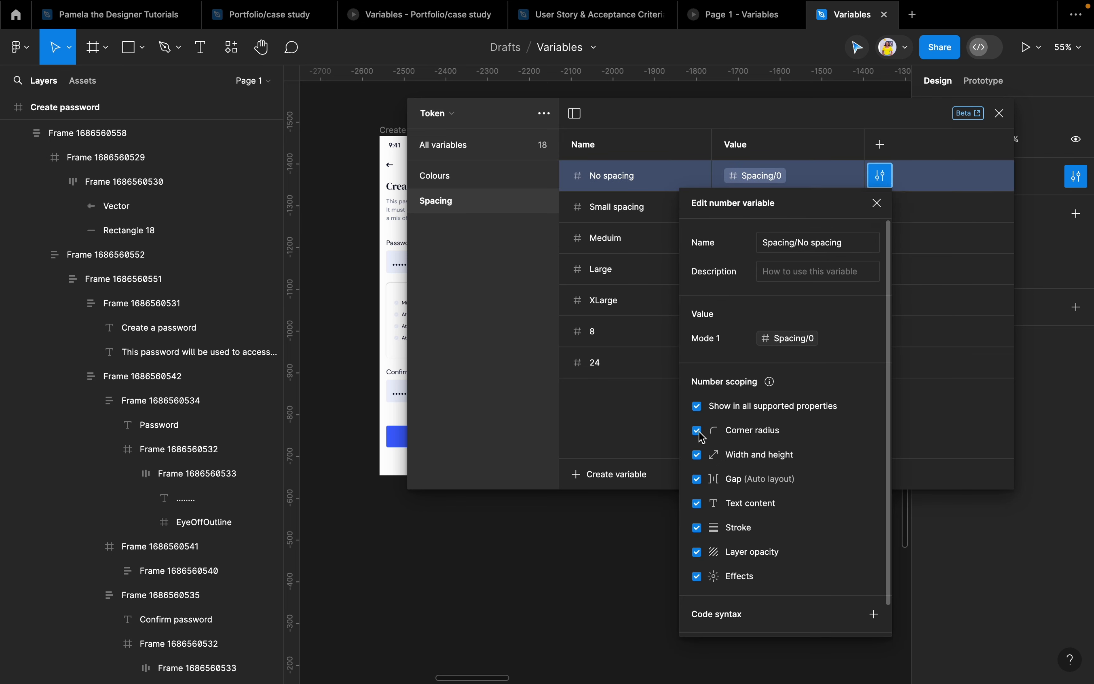
left_click(698, 431)
left_click(625, 394)
left_click(884, 207)
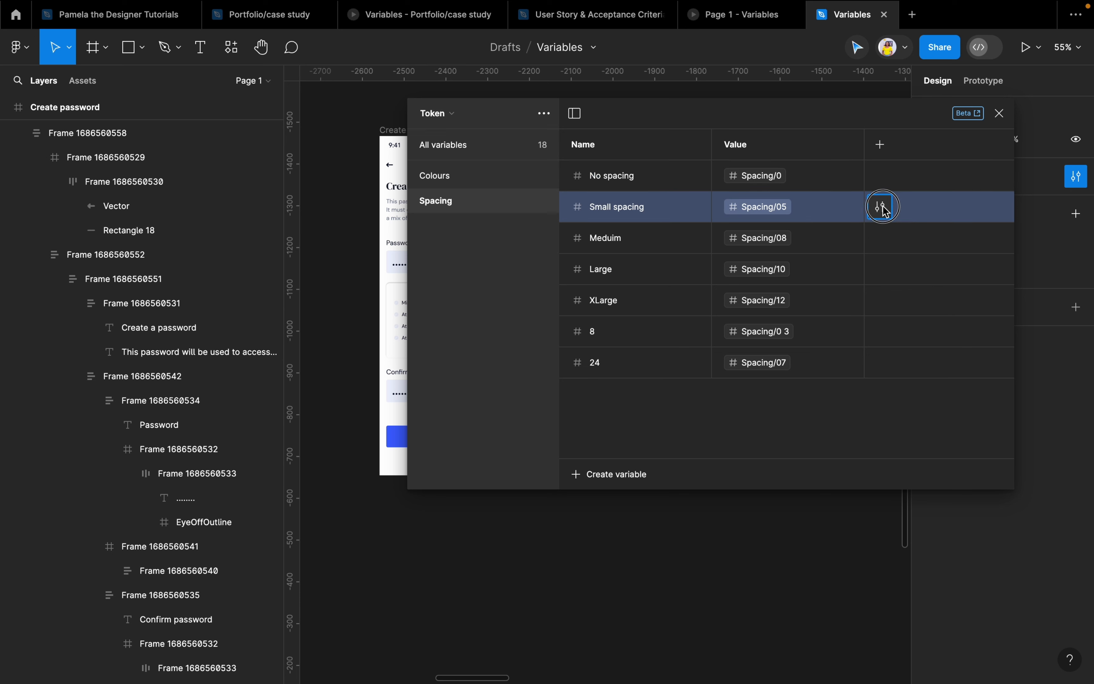
left_click(698, 462)
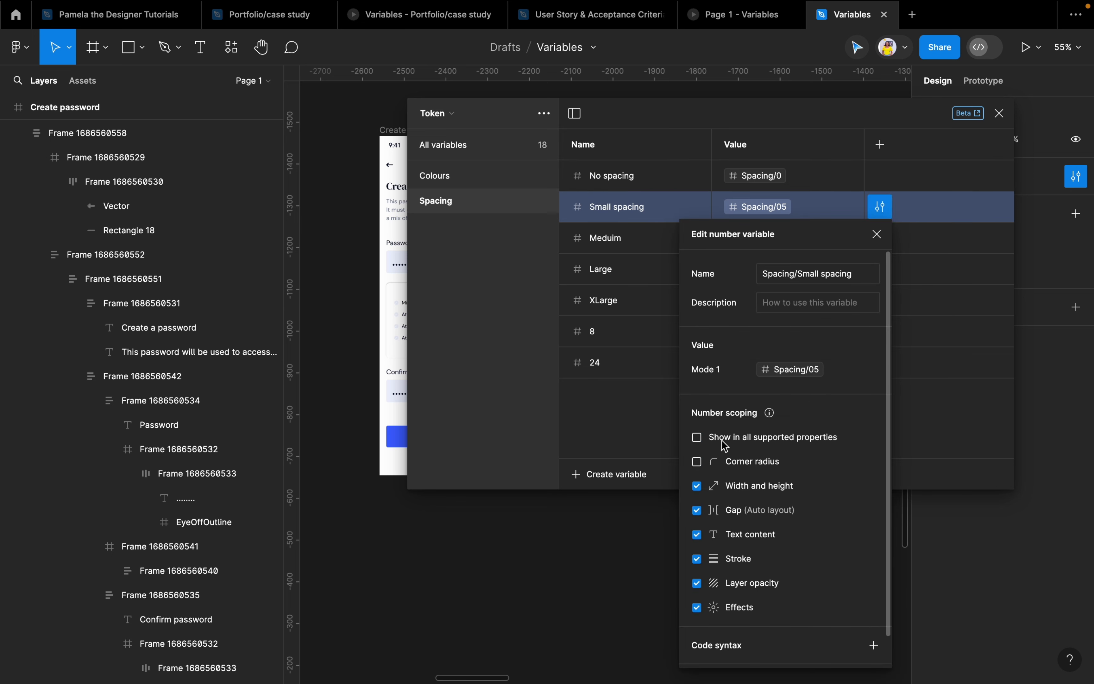
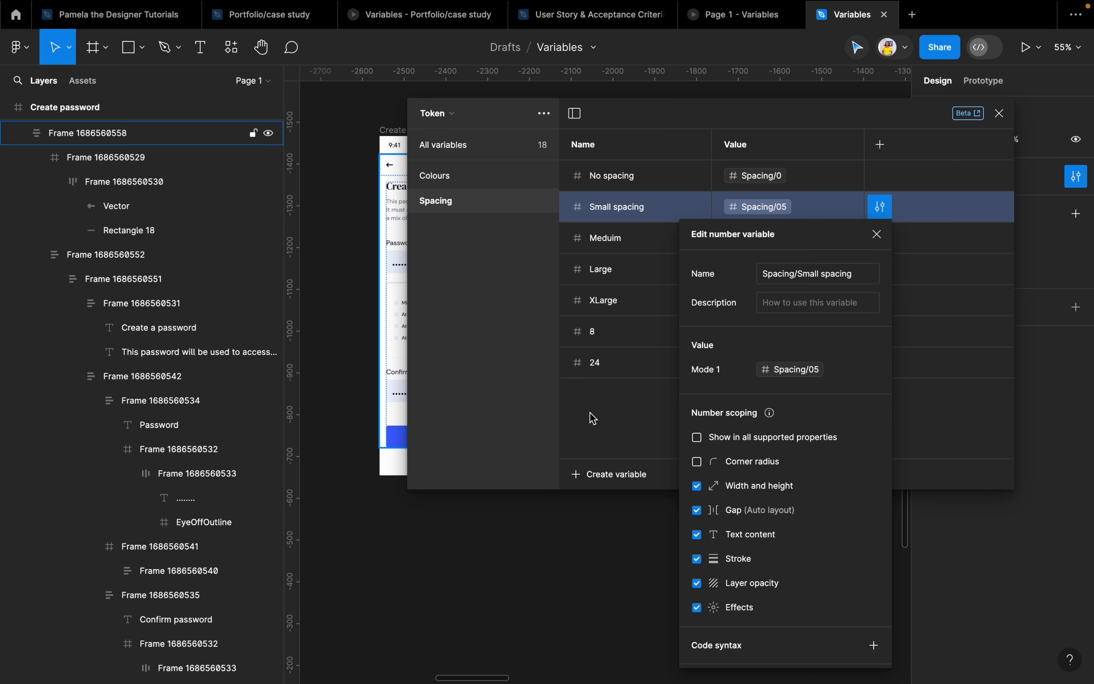
left_click(601, 424)
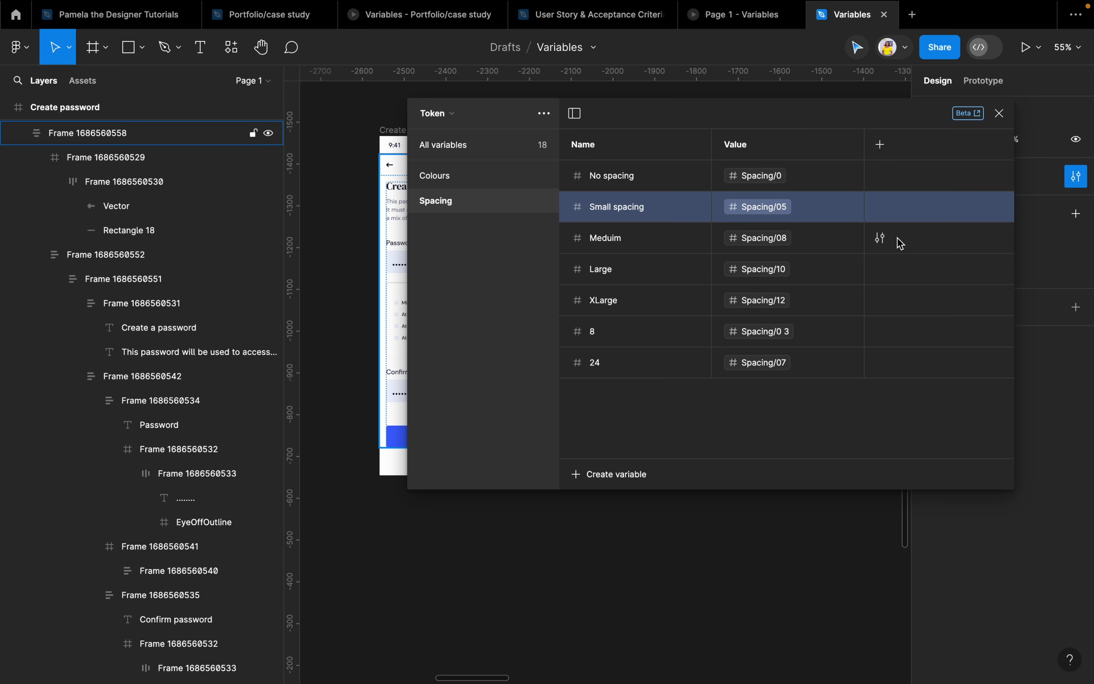
Exclude Corner radius from the number scoping of the Meduim, Large and XLarge spacing tokens
left_click(880, 237)
left_click(697, 465)
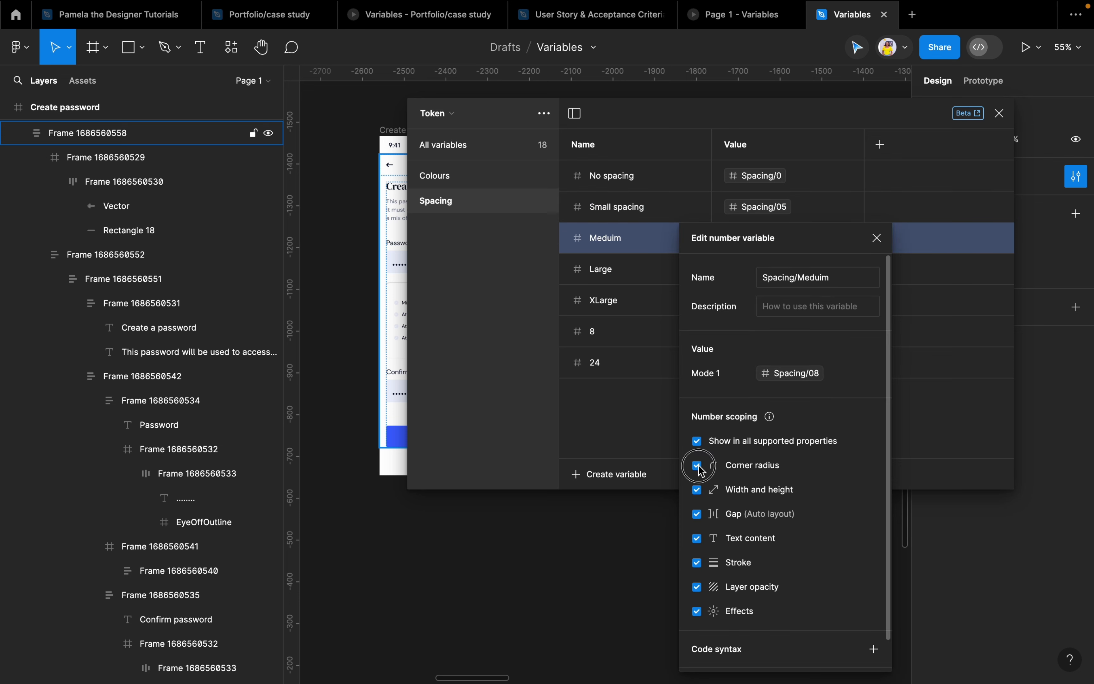
left_click(632, 415)
left_click(880, 270)
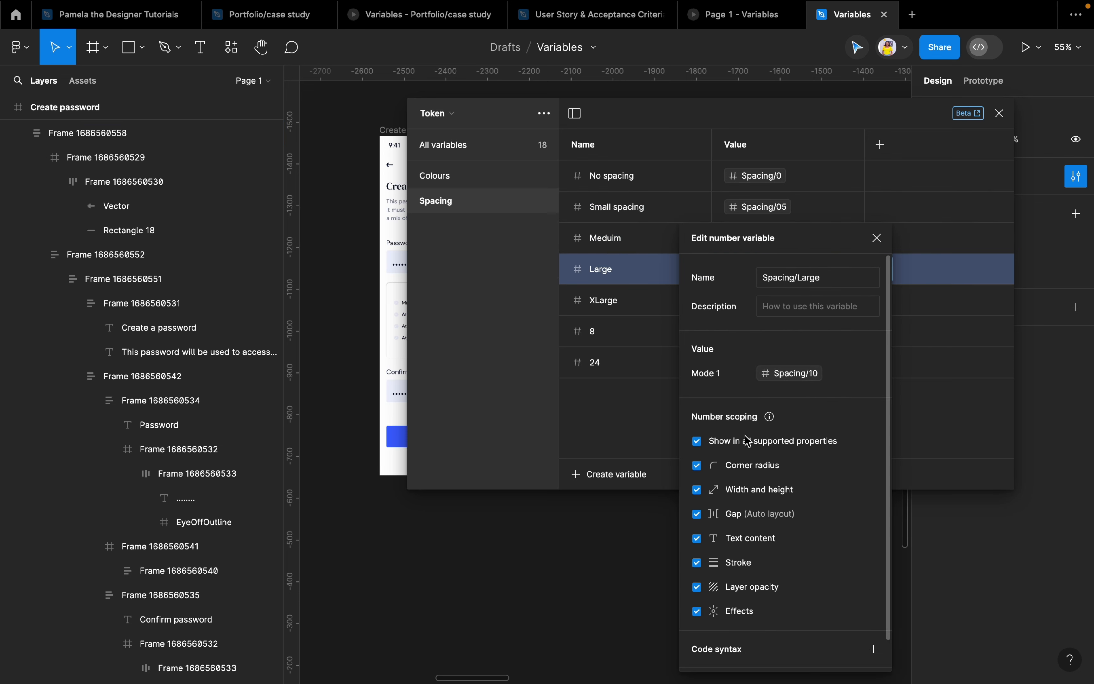
left_click(699, 465)
key("Escape")
left_click(879, 300)
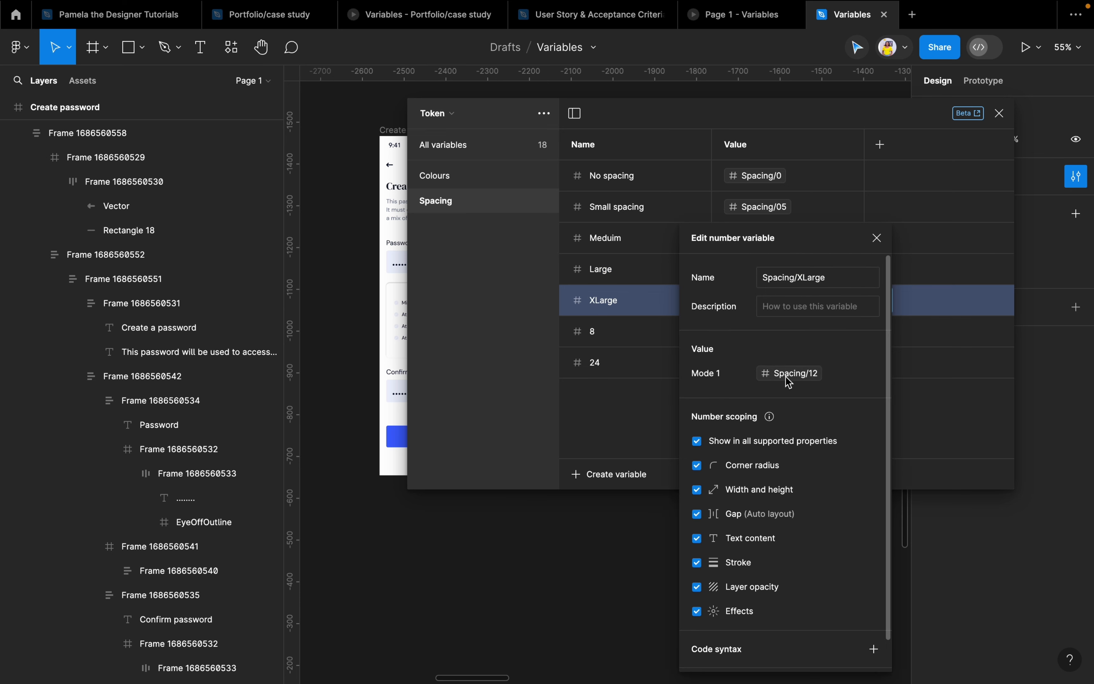
left_click(759, 388)
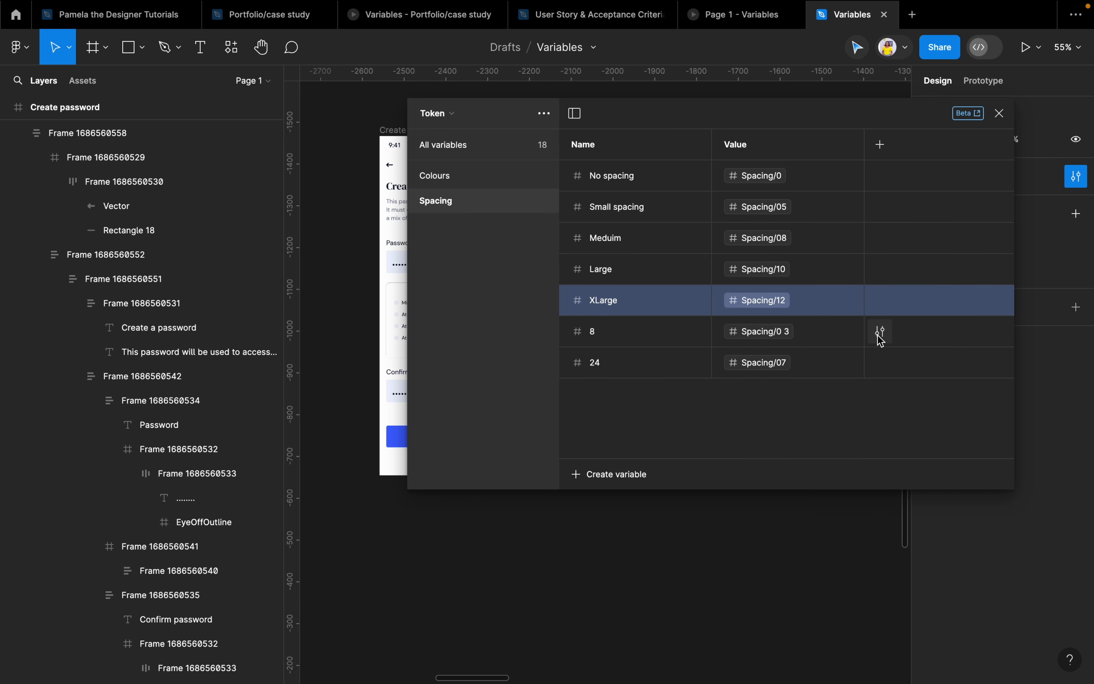
Exclude Corner radius from the number scoping of the spacing tokens 8 and 24
left_click(880, 331)
left_click(700, 465)
left_click(613, 445)
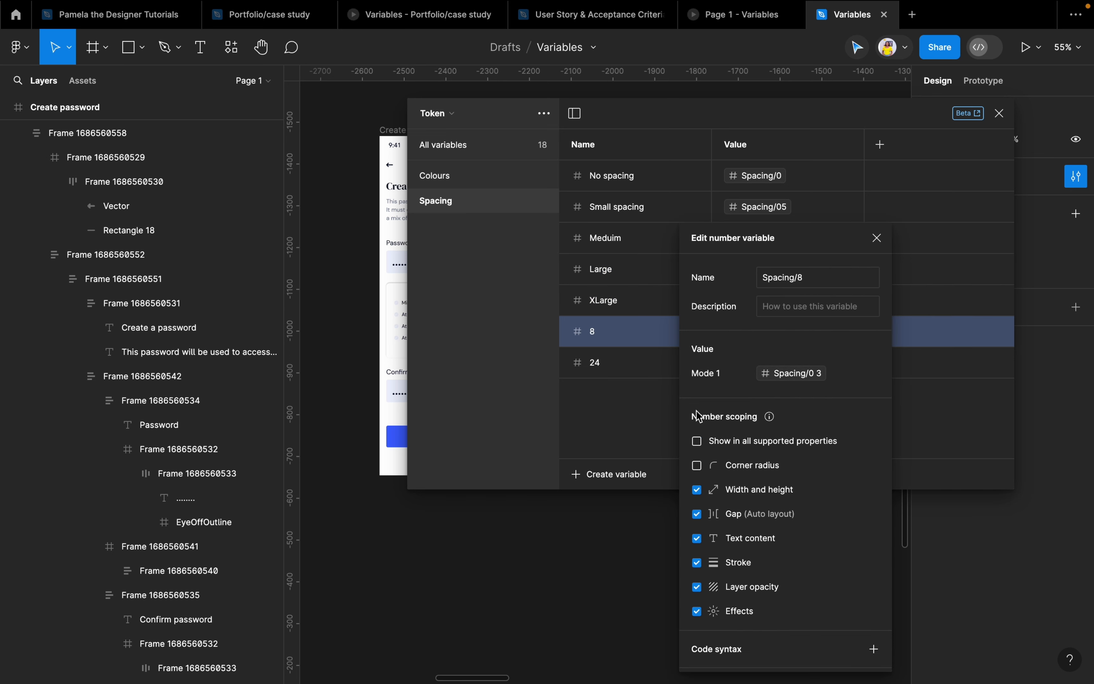
left_click(879, 362)
left_click(701, 465)
left_click(623, 416)
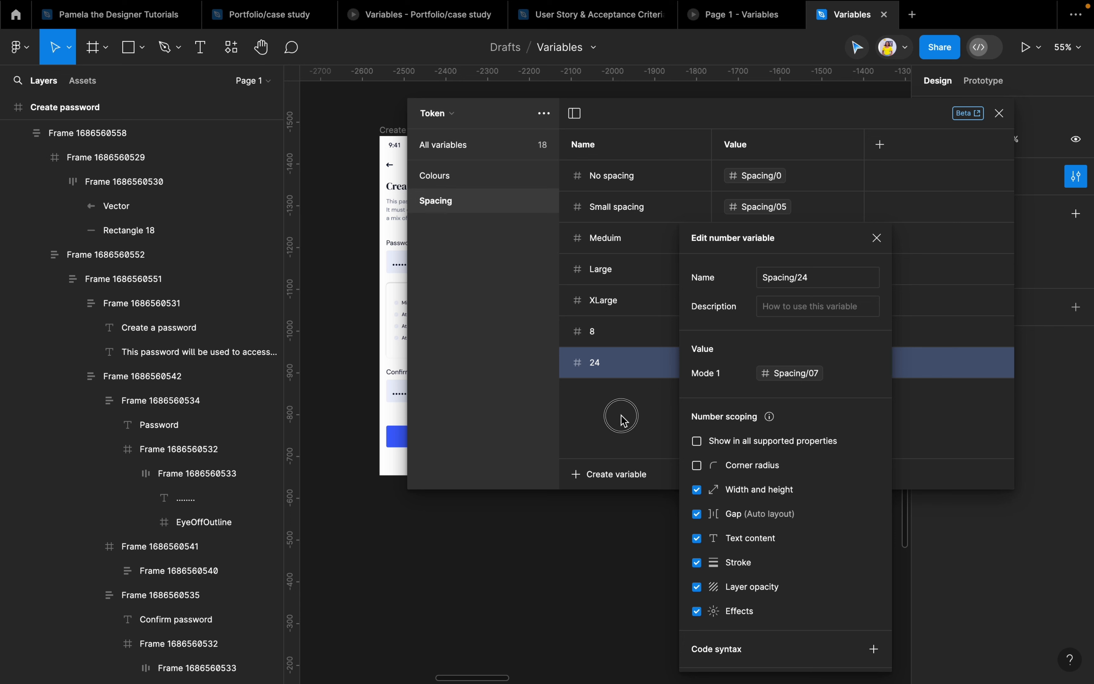
Create a new group from the Small CR and Large CR tokens and name it Corner radius
left_click(459, 142)
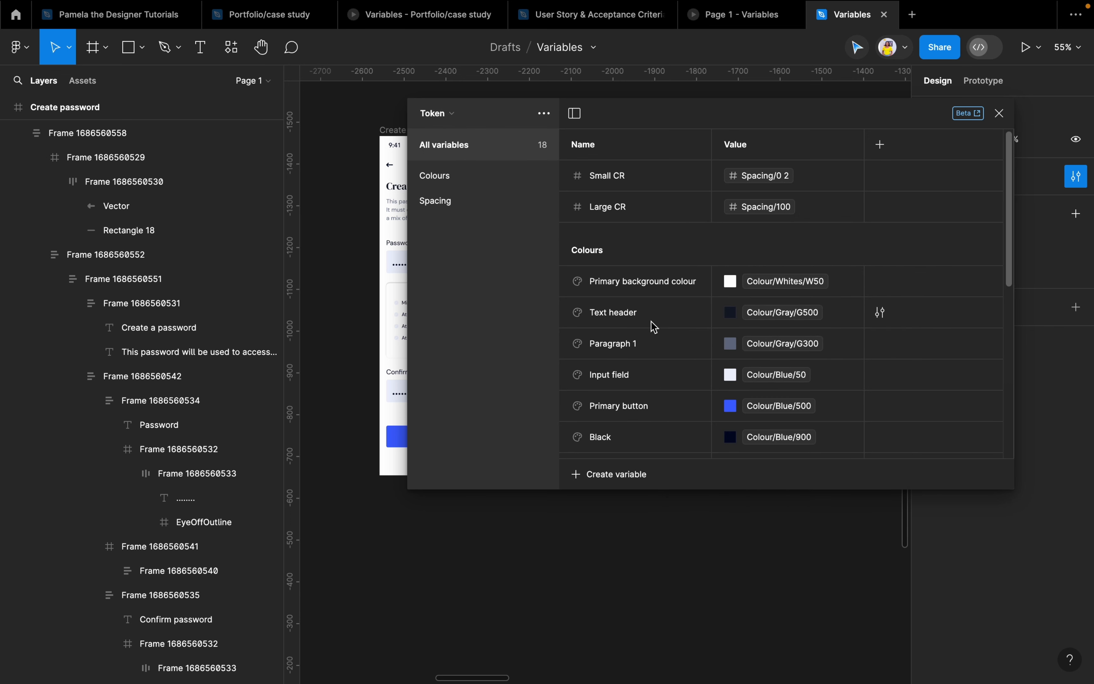
scroll(651, 324, "down", 4)
scroll(654, 329, "up", 4)
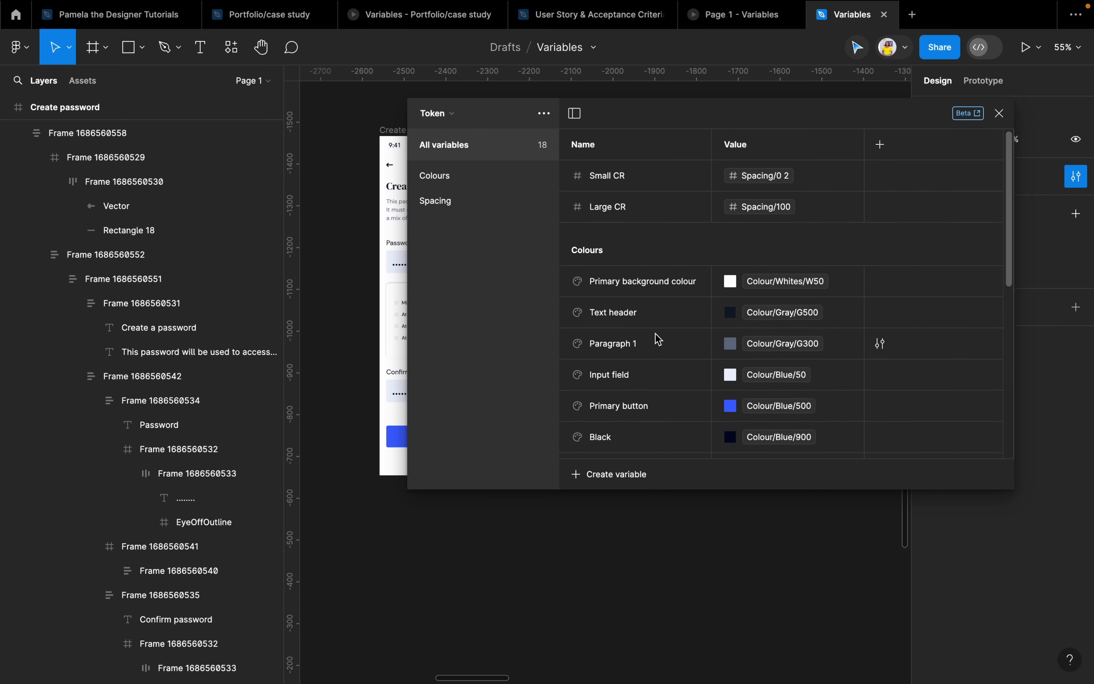
left_click(643, 186)
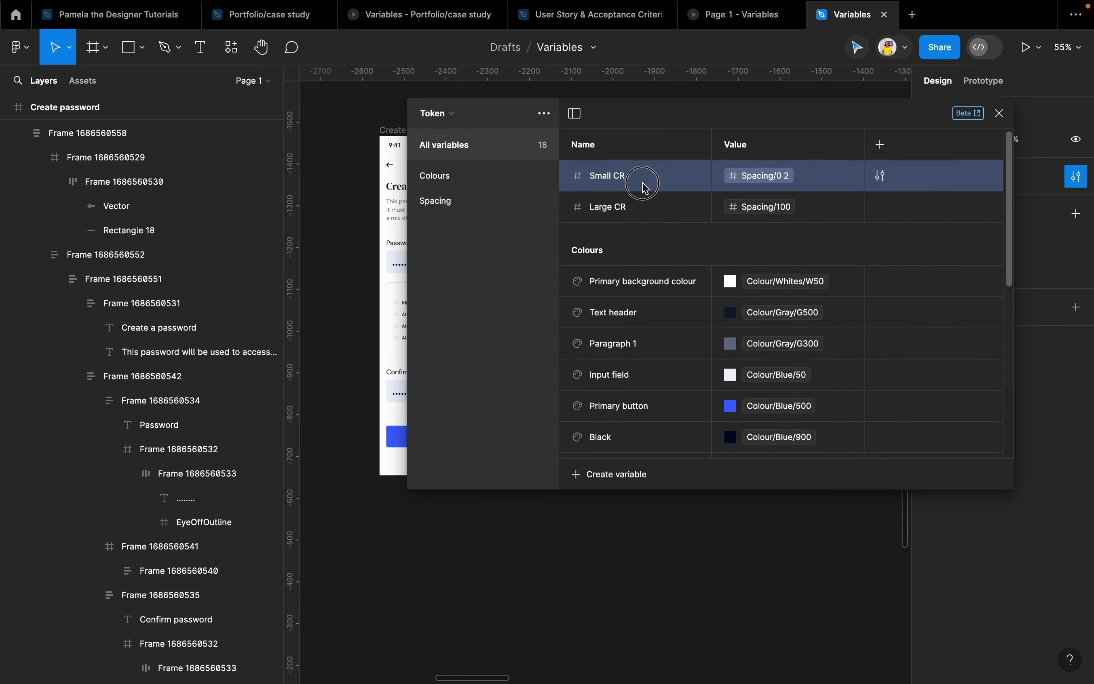
left_click(642, 208, "shift")
right_click(680, 178)
left_click(720, 190)
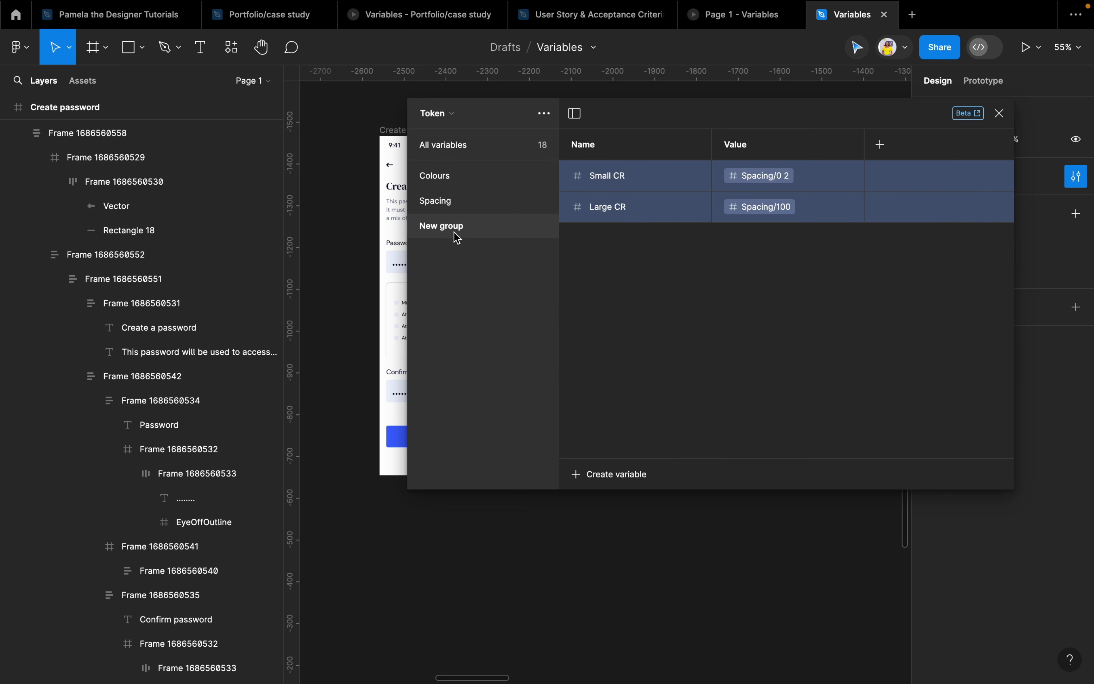
double_click(456, 235)
type("Corner radius")
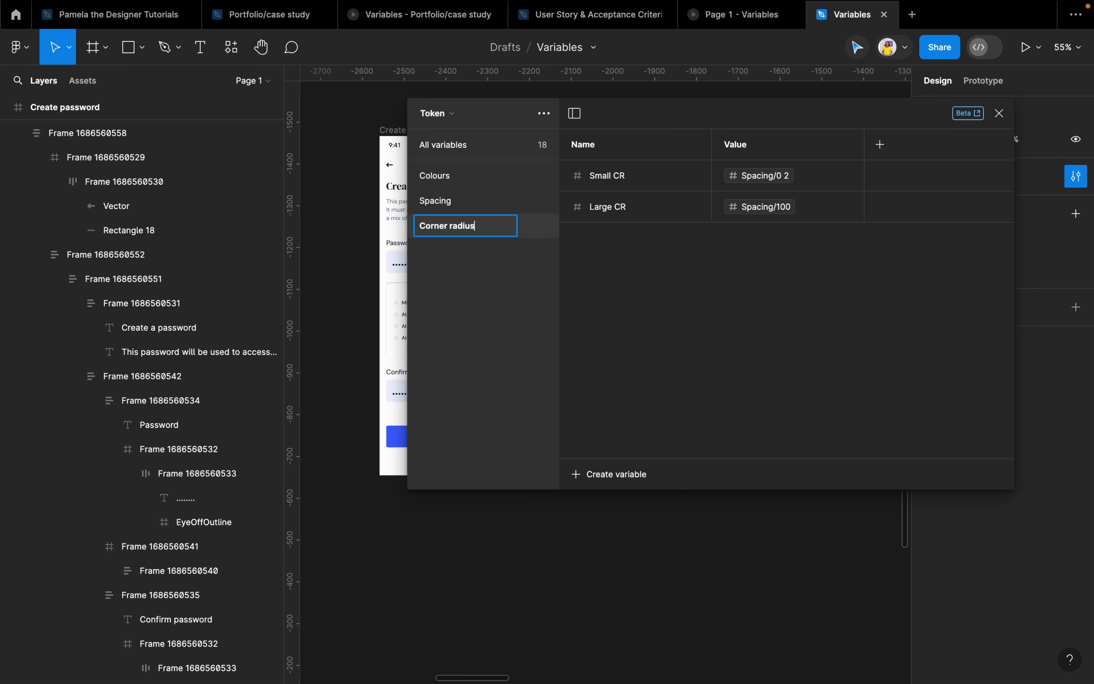
key("Return")
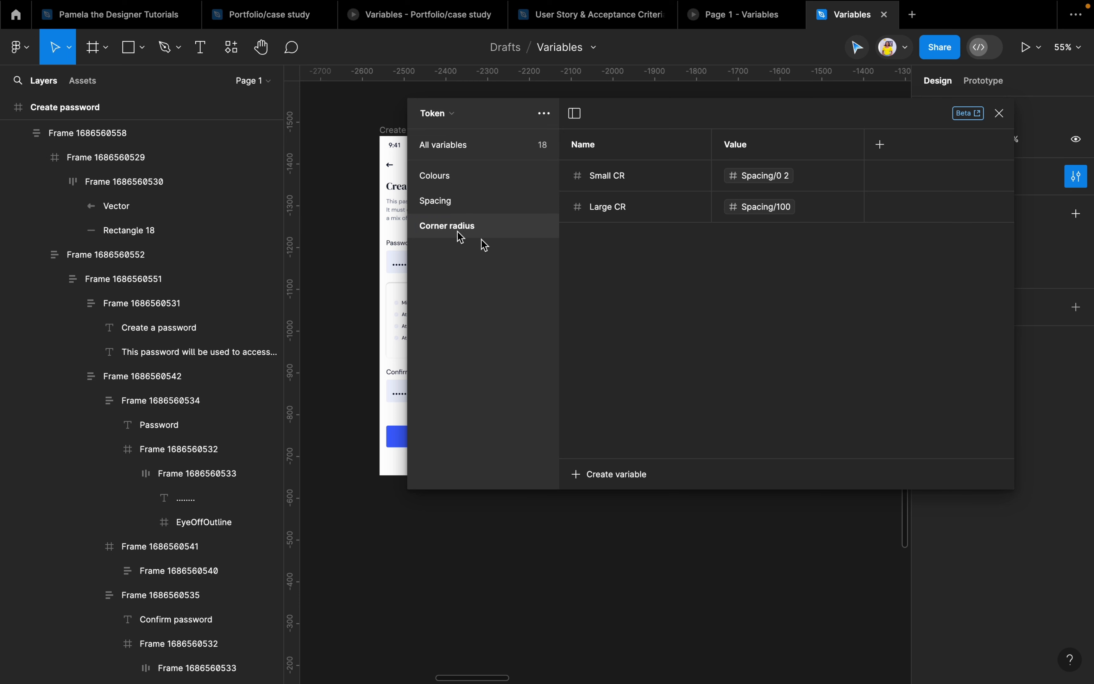
Limit the number scoping of the Small CR and Large CR tokens to Corner radius only and close the variables window
left_click(885, 178)
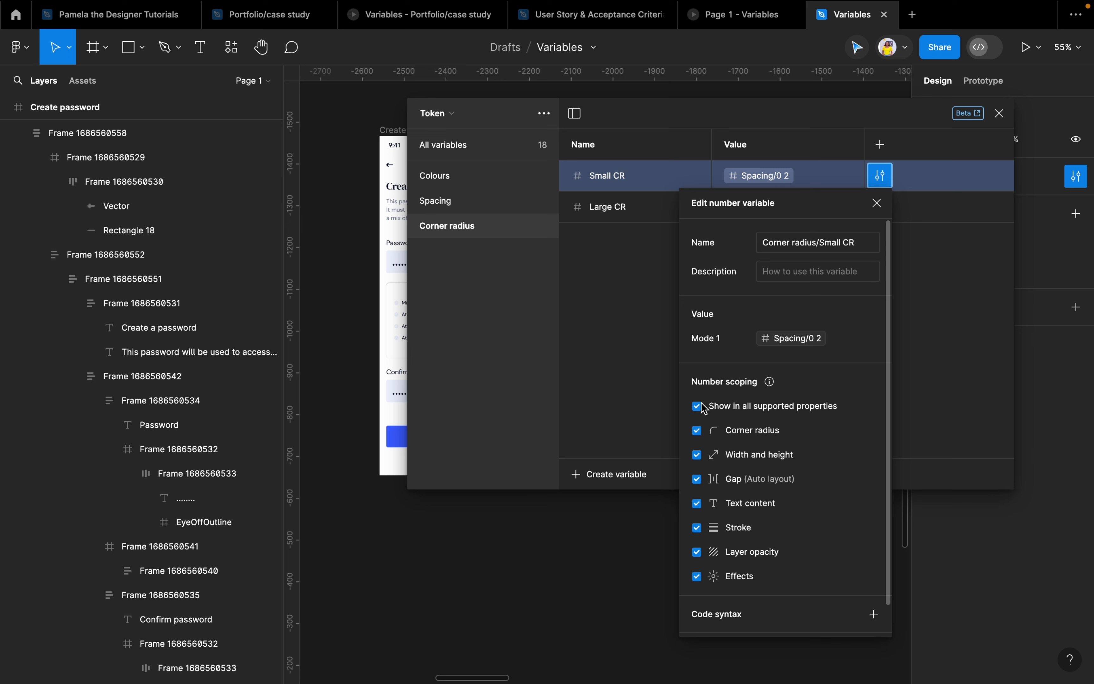
left_click(699, 405)
left_click(698, 431)
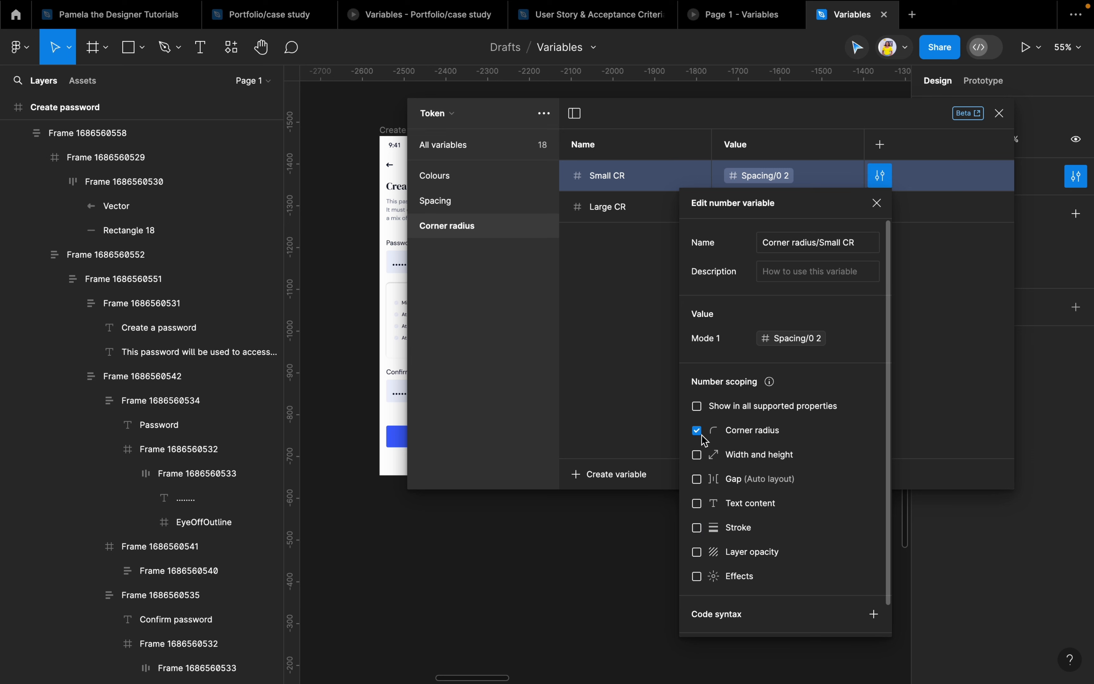
left_click(579, 371)
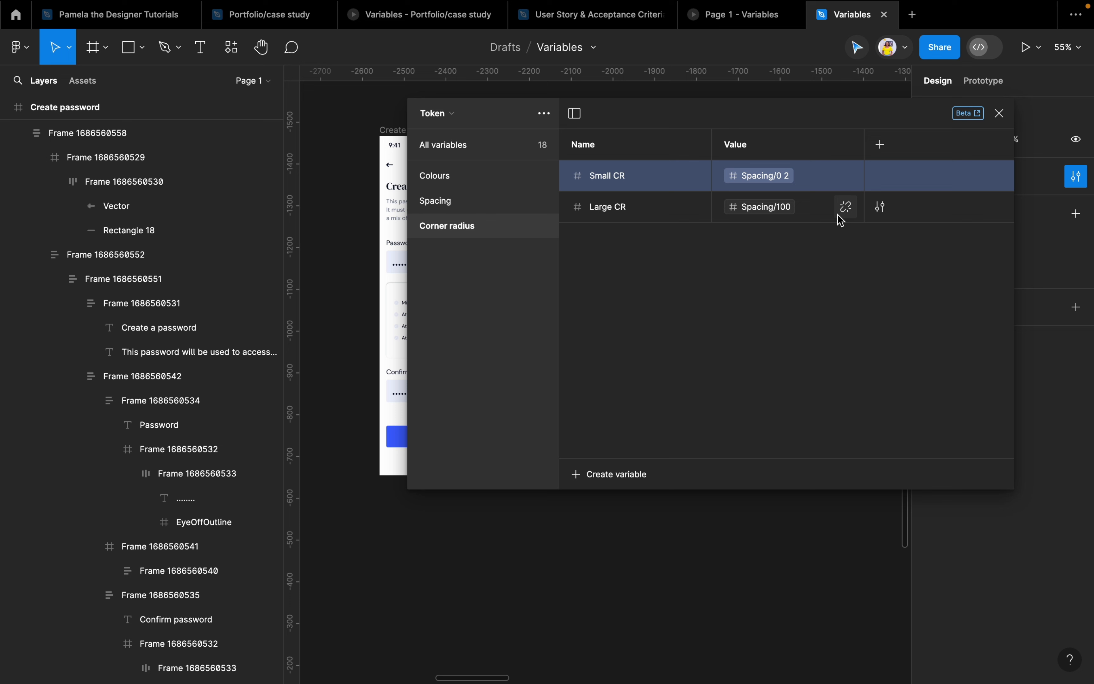
left_click(879, 206)
left_click(697, 437)
left_click(697, 461)
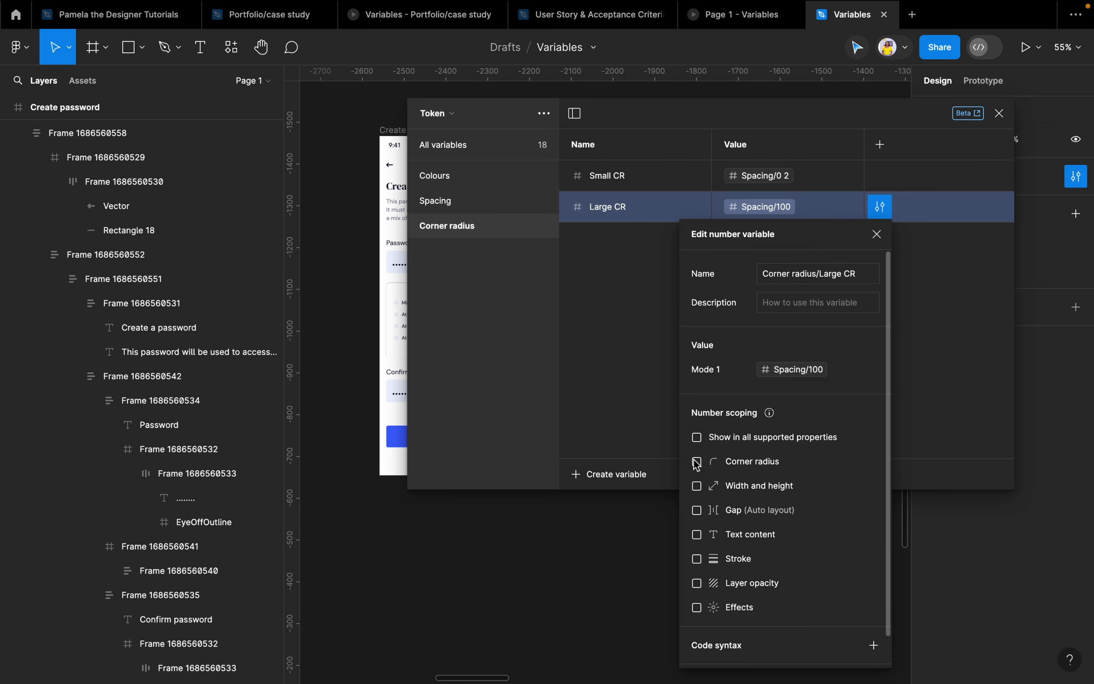
left_click(564, 350)
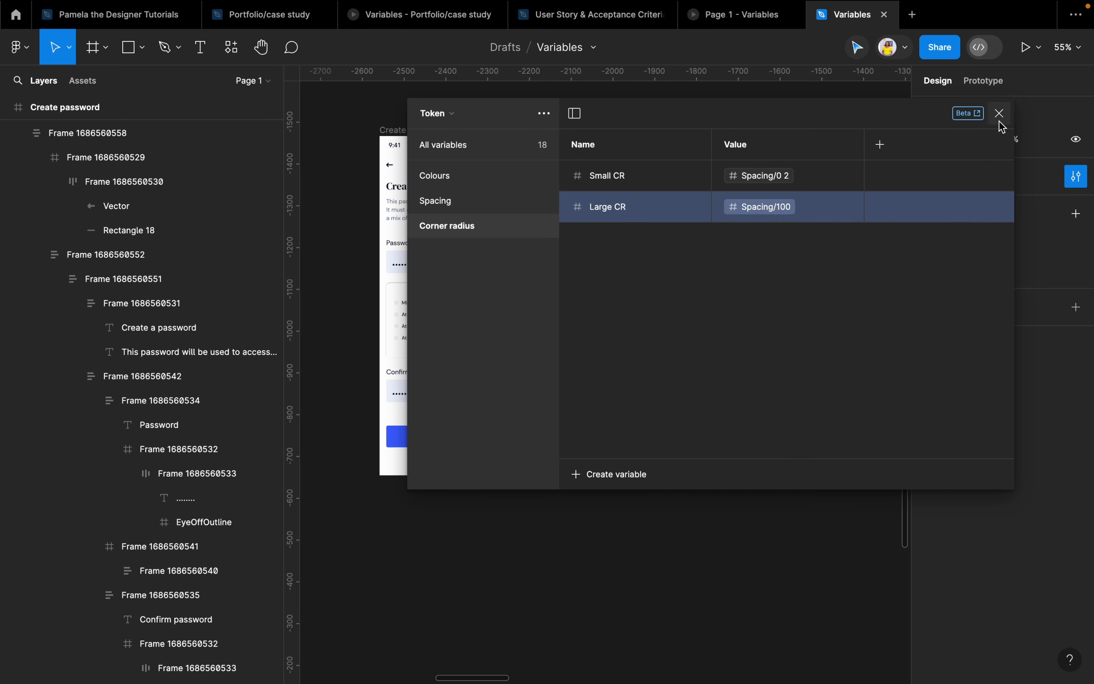
left_click(999, 114)
double_click(468, 260)
scroll(468, 248, "up", 1)
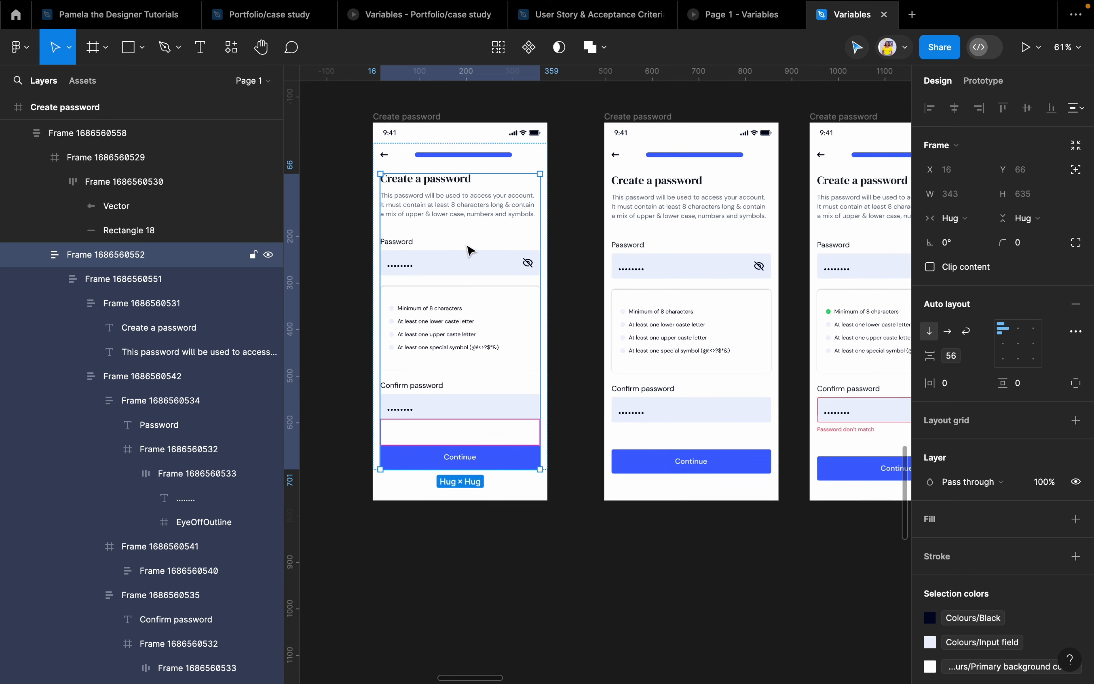
double_click(460, 283)
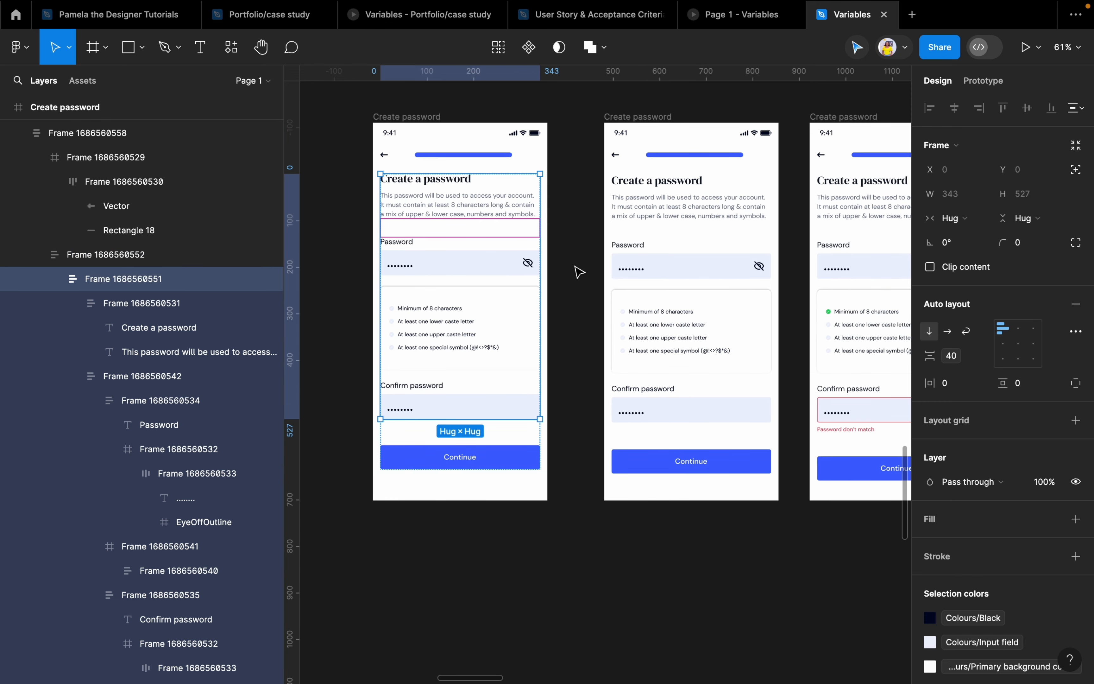
left_click(987, 362)
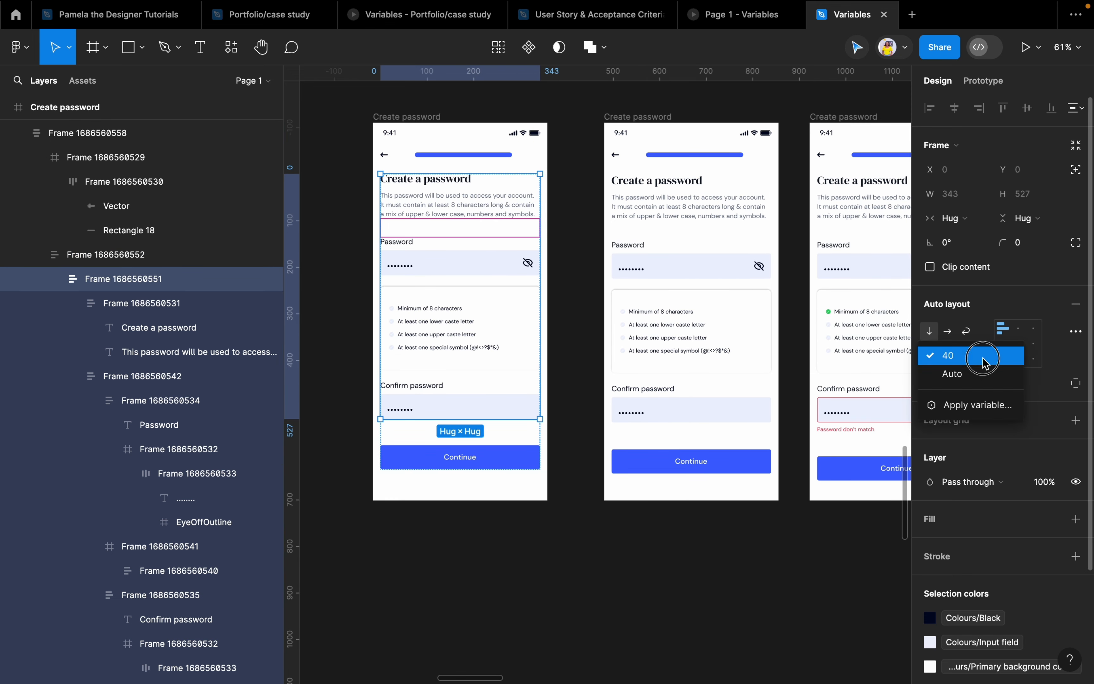
left_click(978, 404)
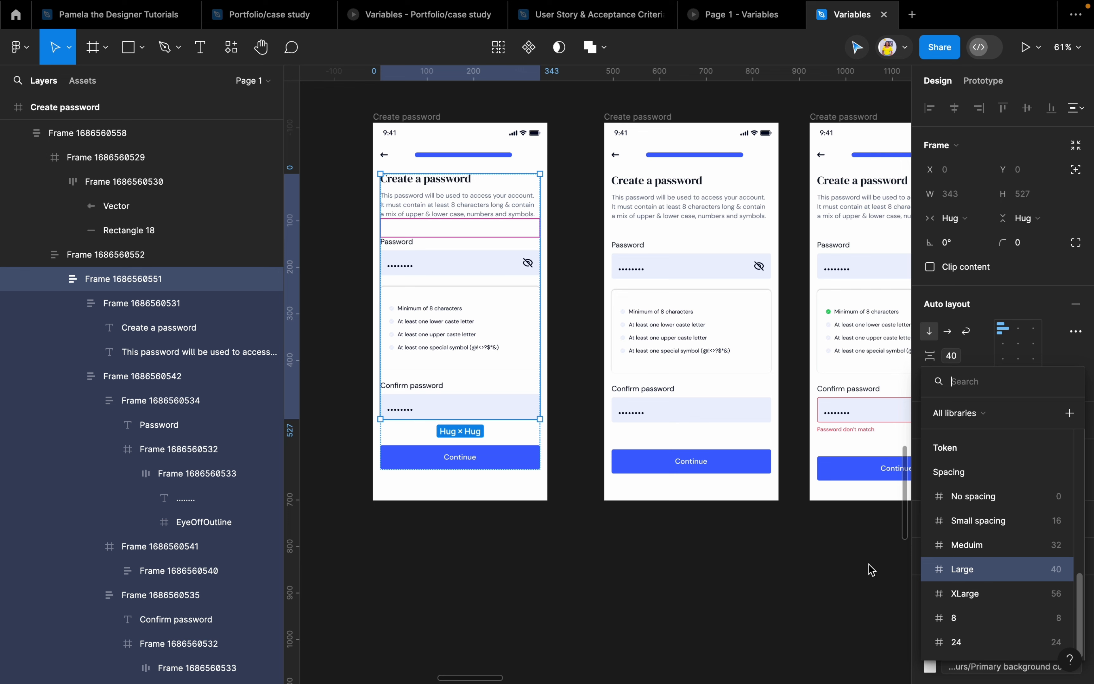
left_click(568, 345)
Apply the Small CR token to the corner radius of the Password input box on the first Create password screen
left_click(474, 265)
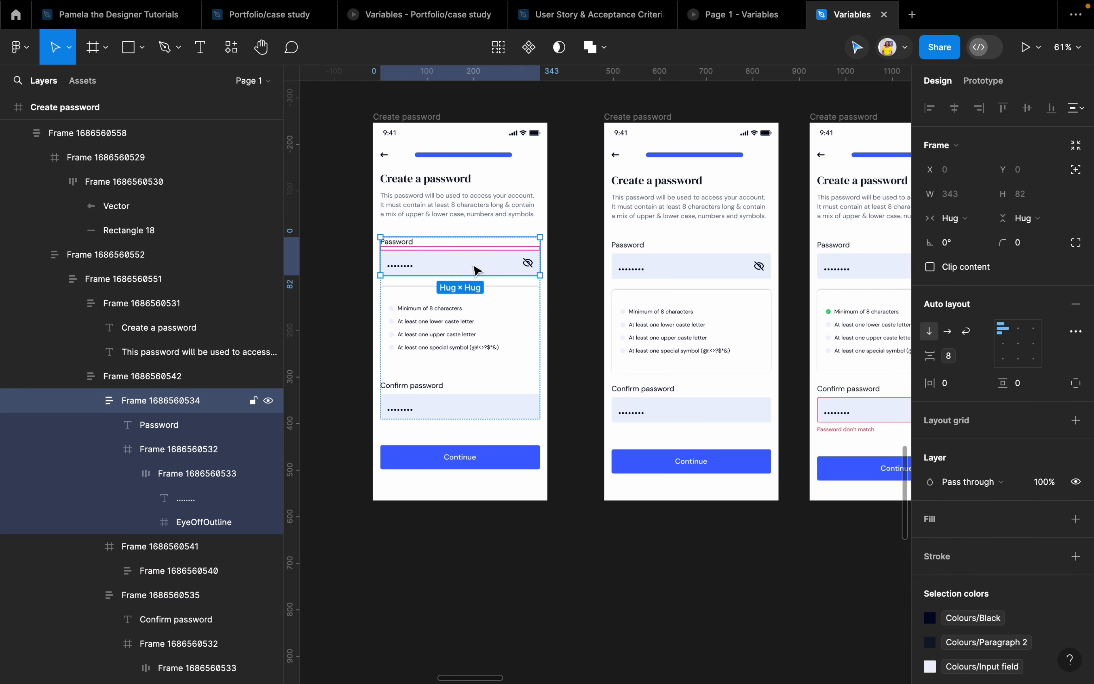
scroll(409, 280, "up", 4)
left_click(482, 262)
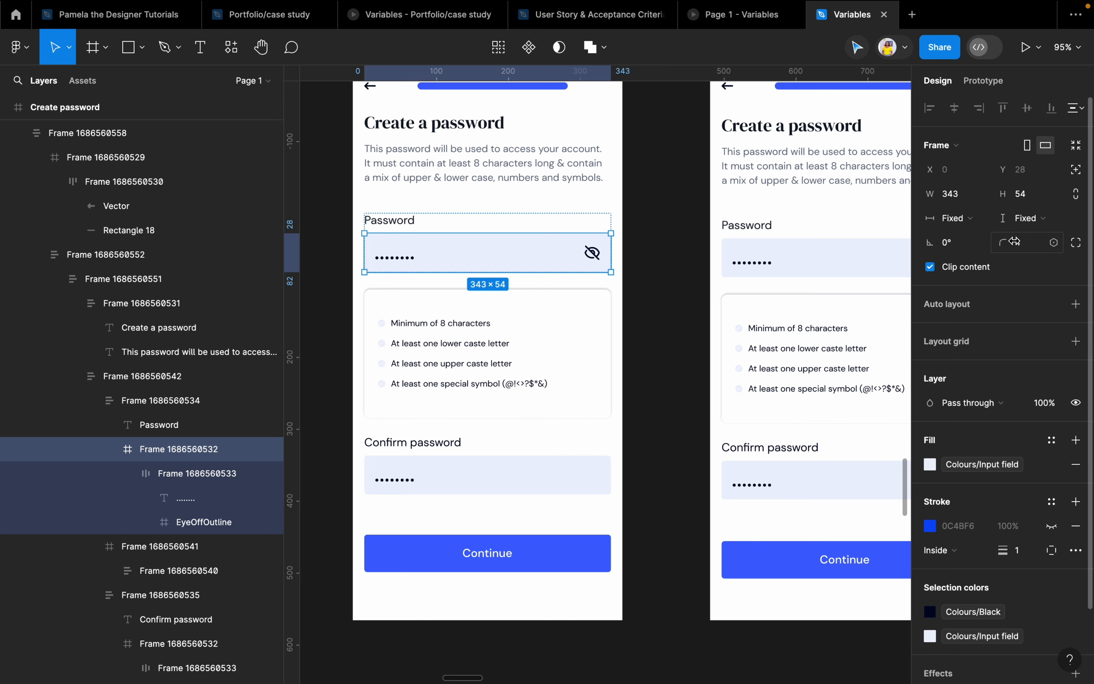
left_click(1056, 244)
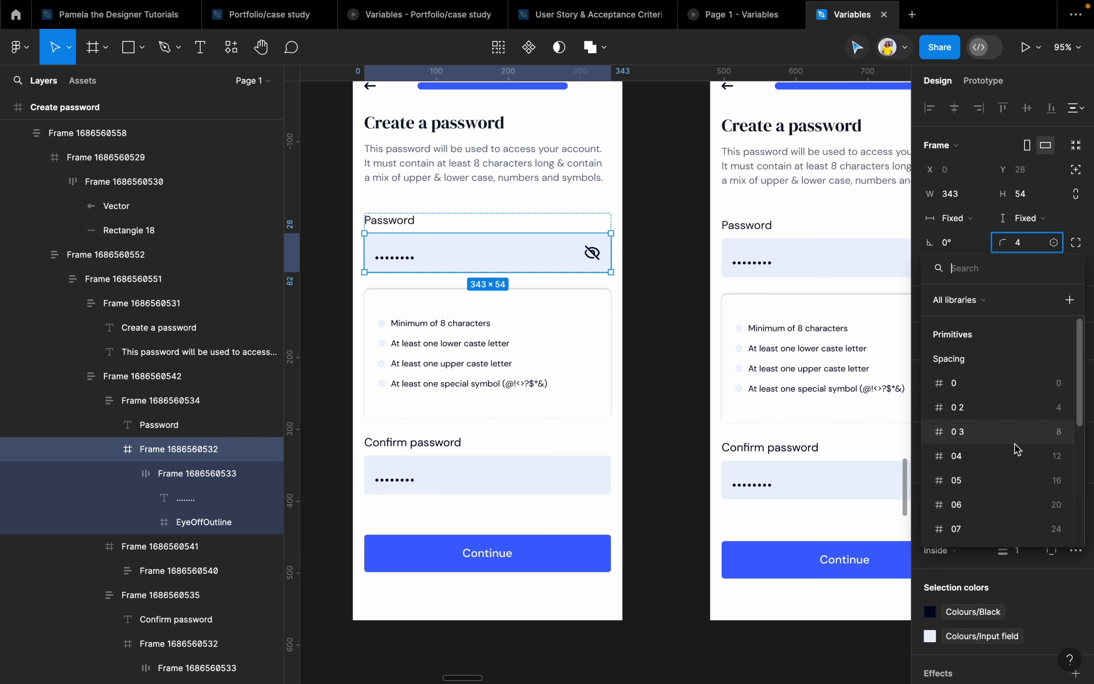
scroll(1017, 449, "down", 5)
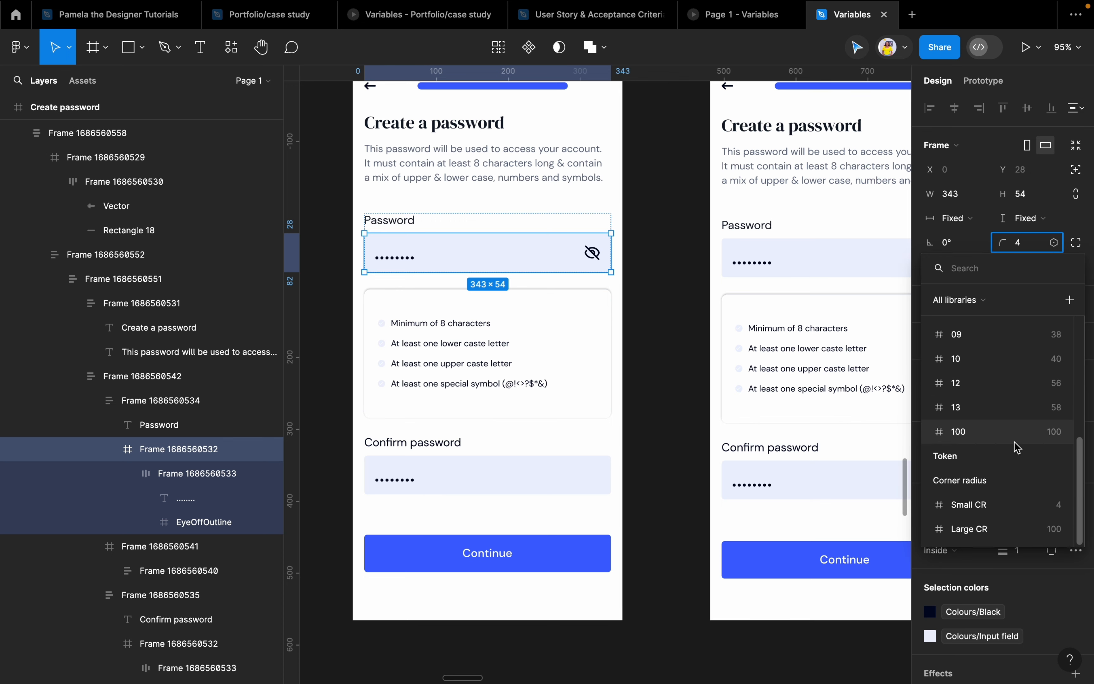
left_click(987, 503)
Apply the Small CR token to the corner radius of the Confirm password input box
left_click(531, 459)
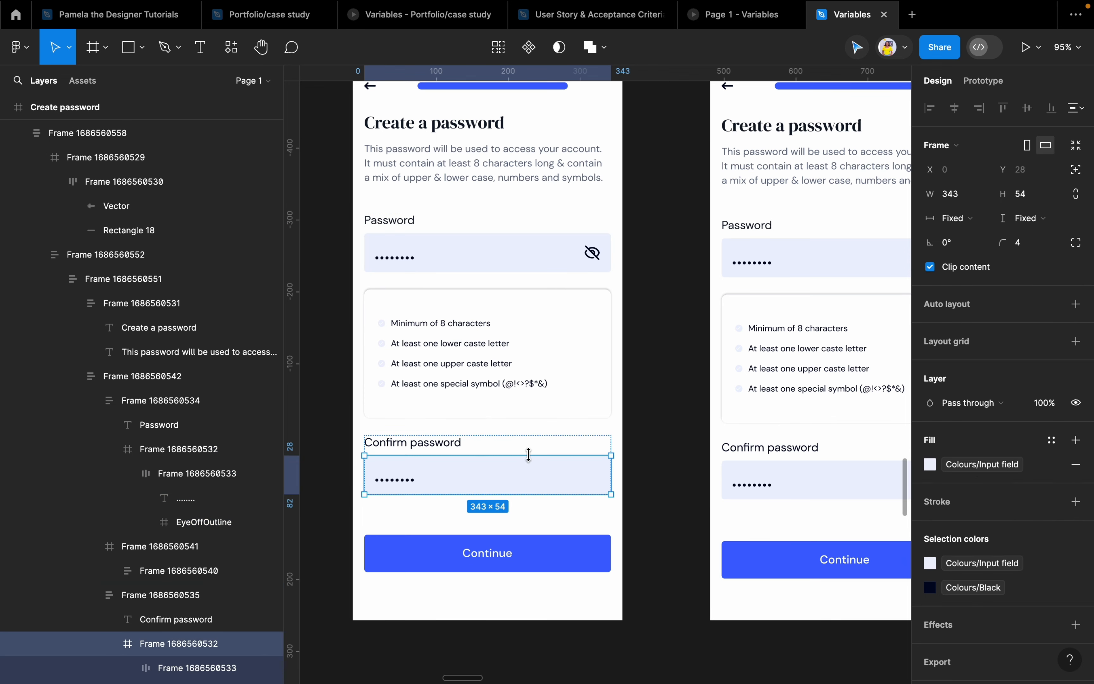
key("super+alt+a")
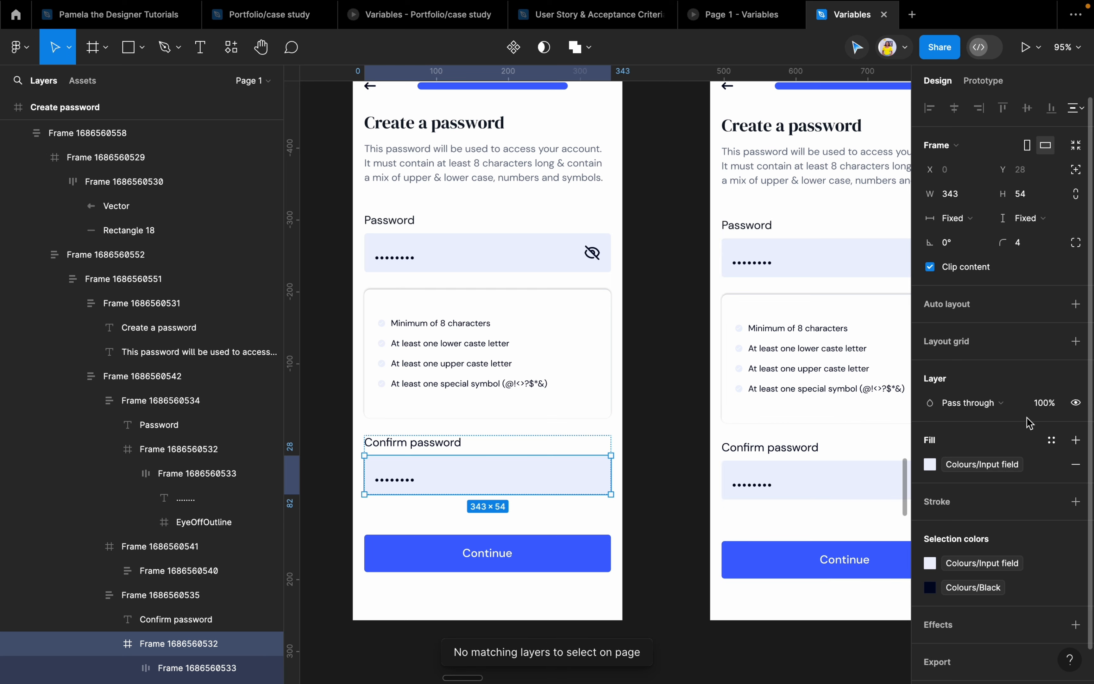
scroll(431, 336, "down", 3)
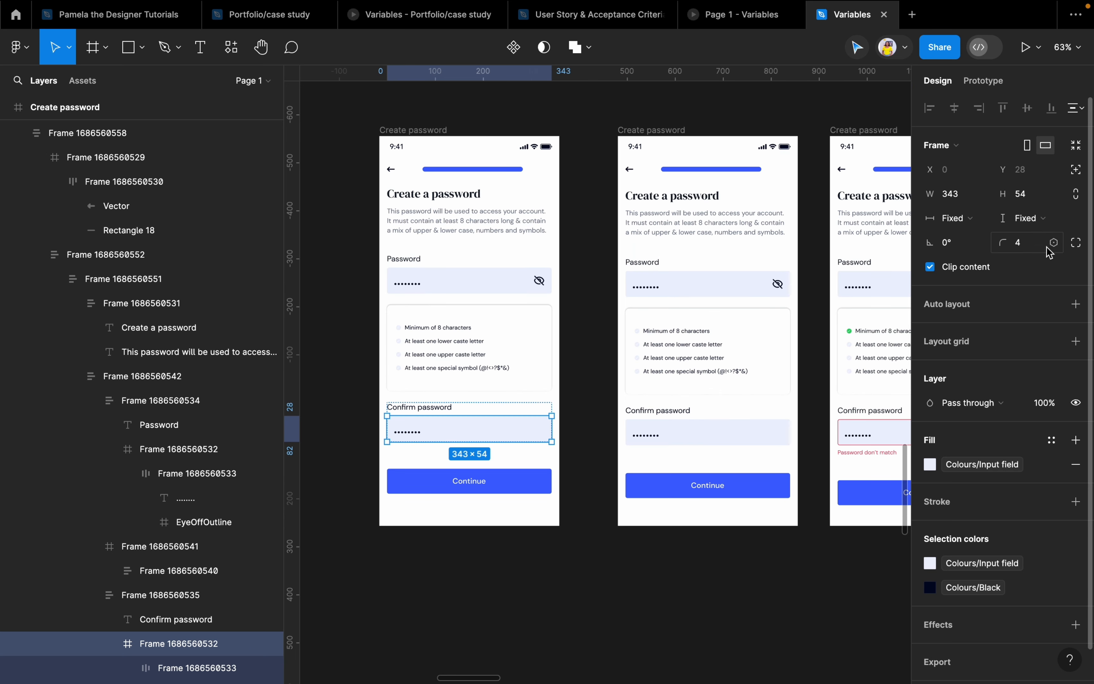
left_click(1053, 244)
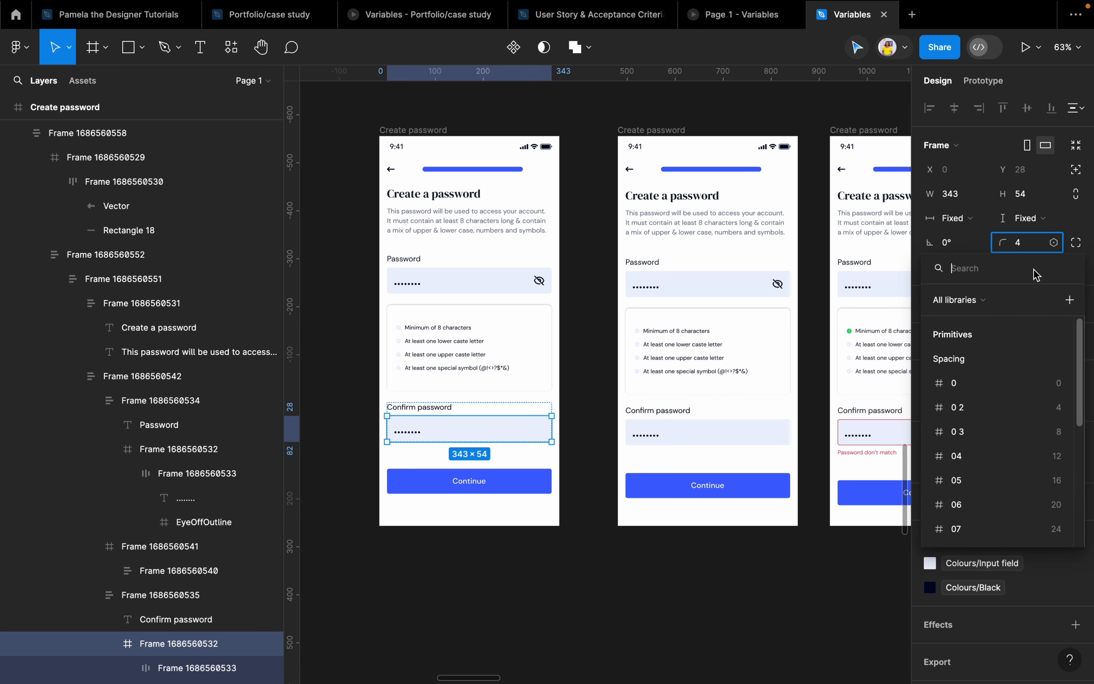
scroll(1013, 407, "down", 5)
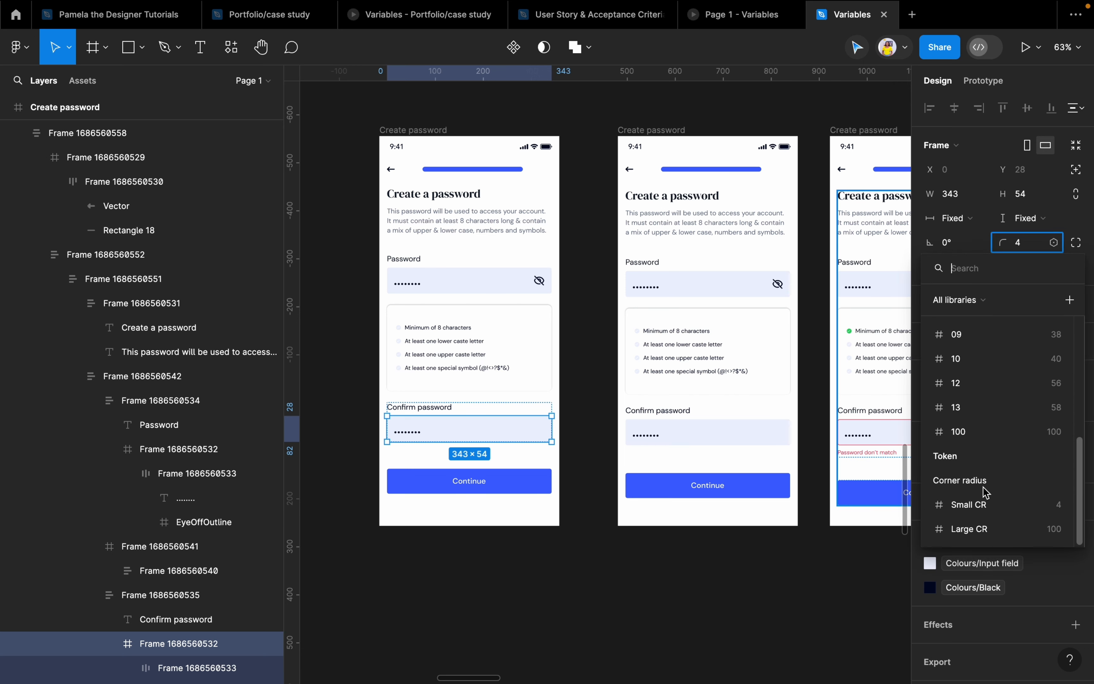
left_click(996, 507)
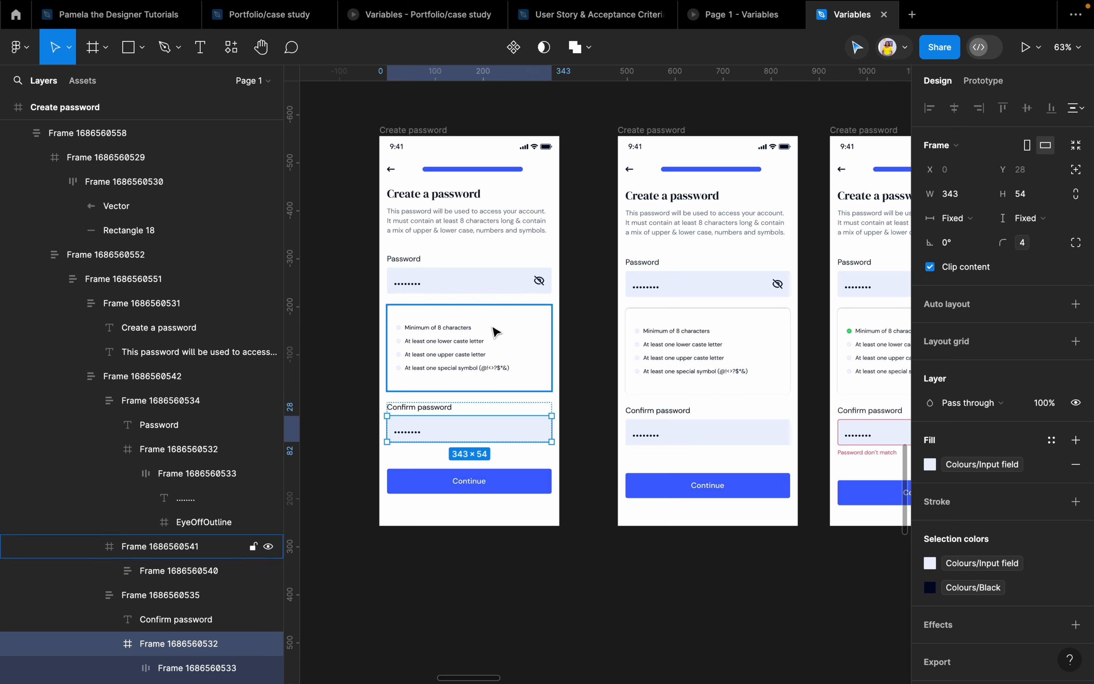
Apply the Small CR token to the corner radius of the password requirements box
left_click(497, 334)
left_click(1053, 244)
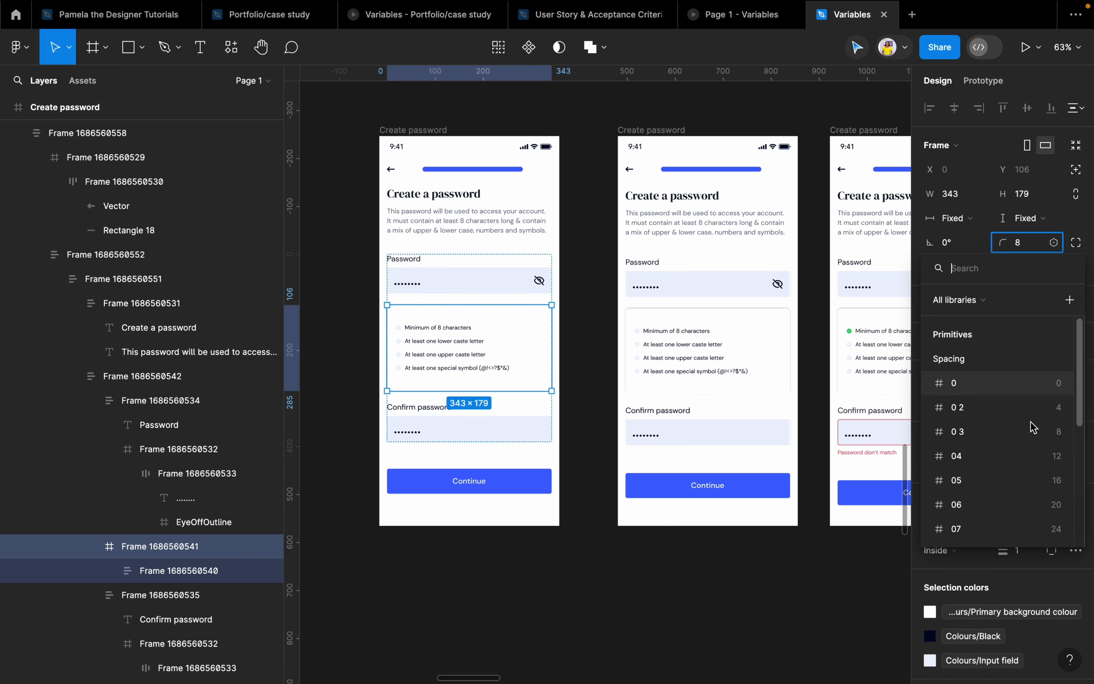
scroll(1017, 452, "down", 5)
left_click(995, 506)
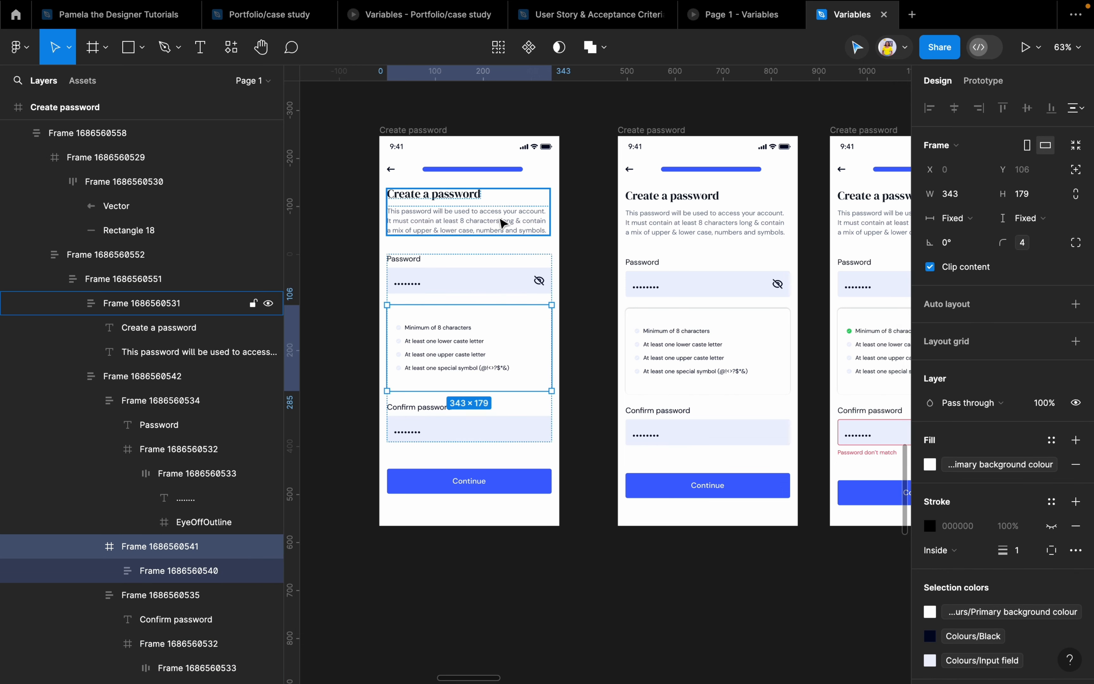
Apply the Large CR token to the corner radius of the progress bar on the first Create password screen
left_click(488, 169)
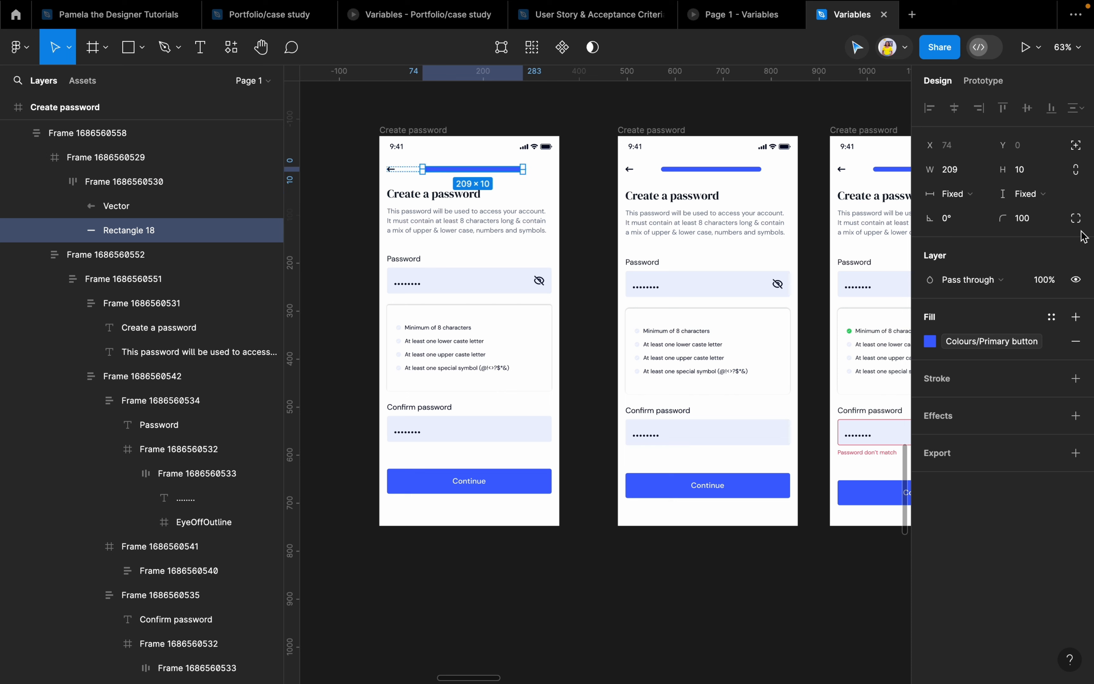
left_click(1054, 219)
scroll(1018, 457, "down", 5)
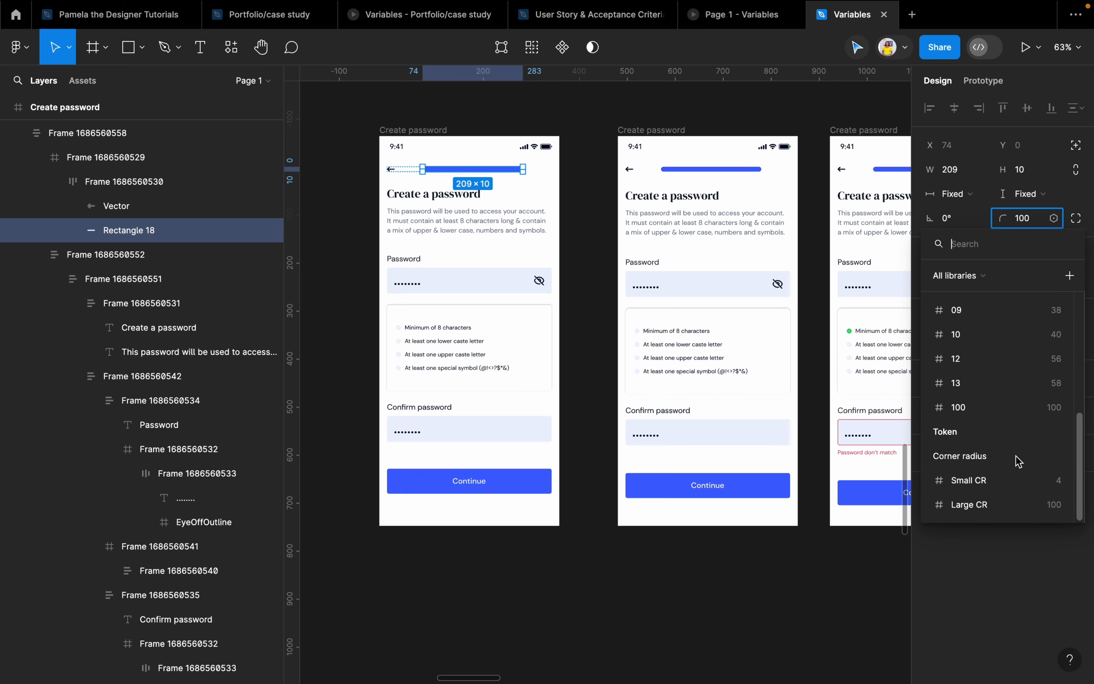
left_click(989, 505)
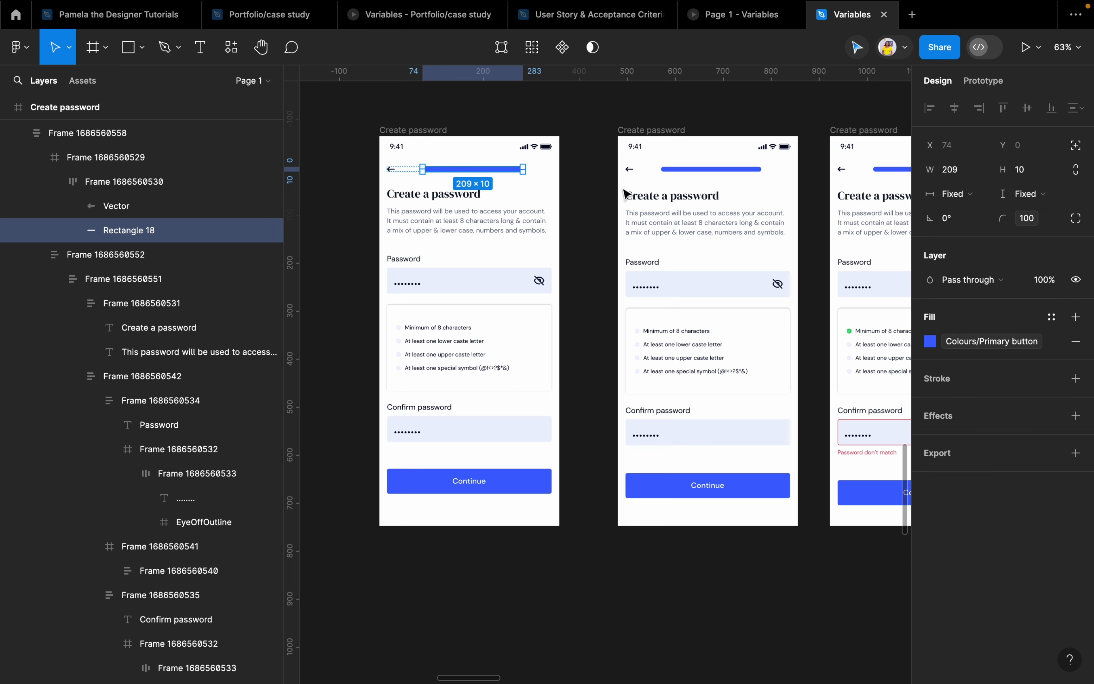
left_click(516, 123)
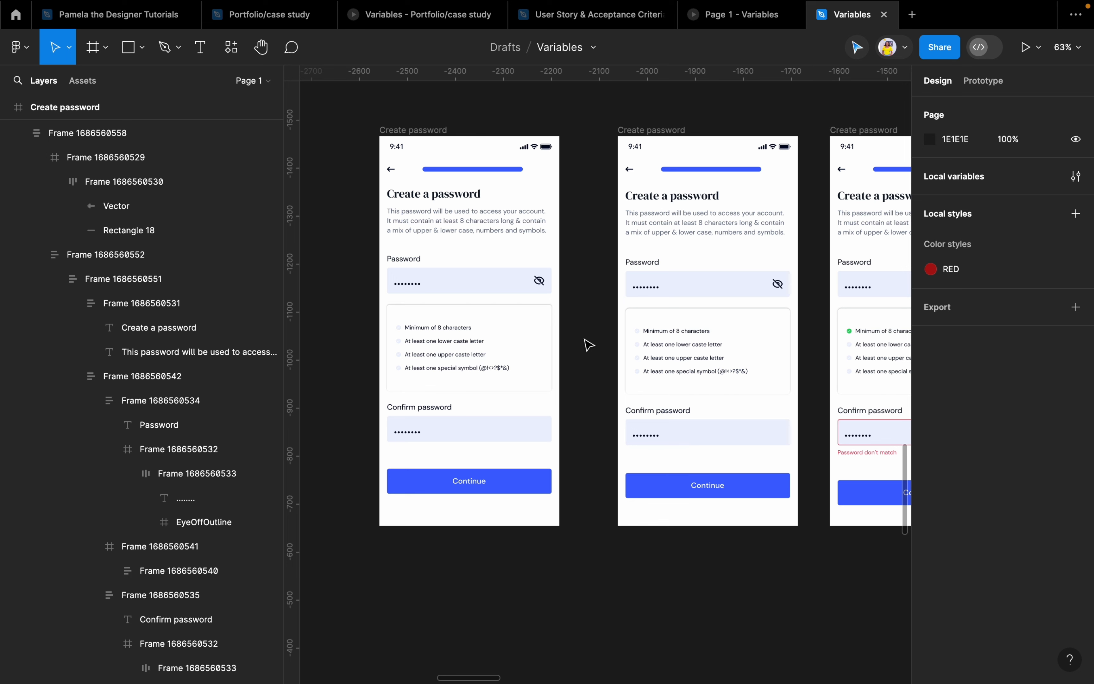
Apply the Small CR token to the corner radius of the Continue button on the first Create password screen
left_click(481, 471)
double_click(480, 471)
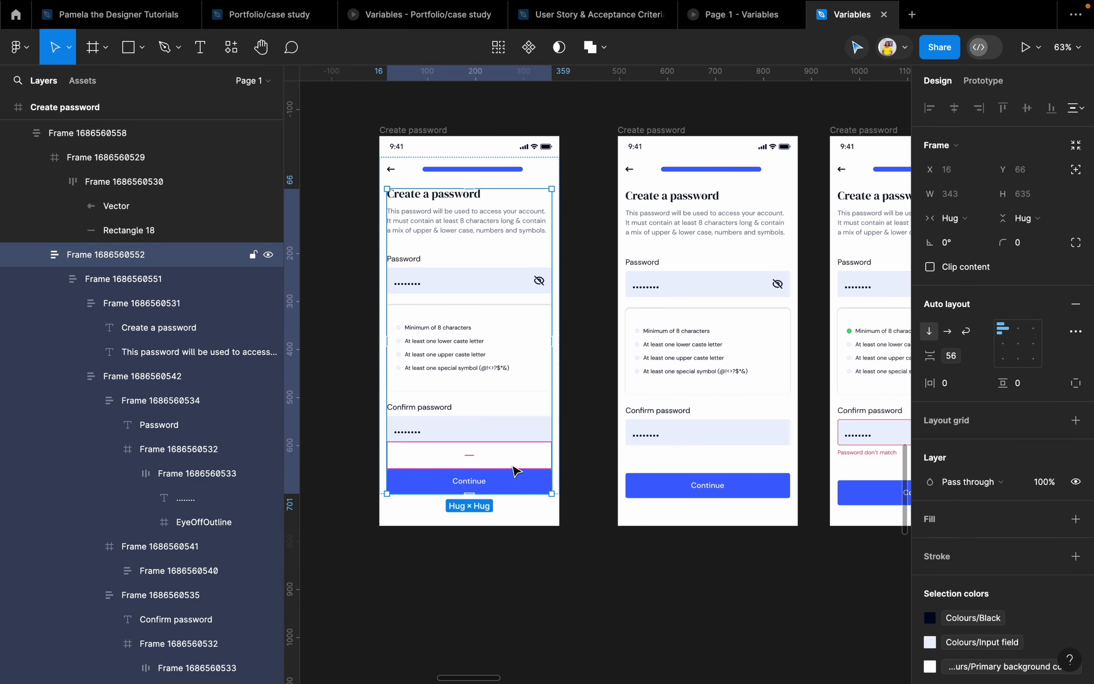
left_click(520, 478)
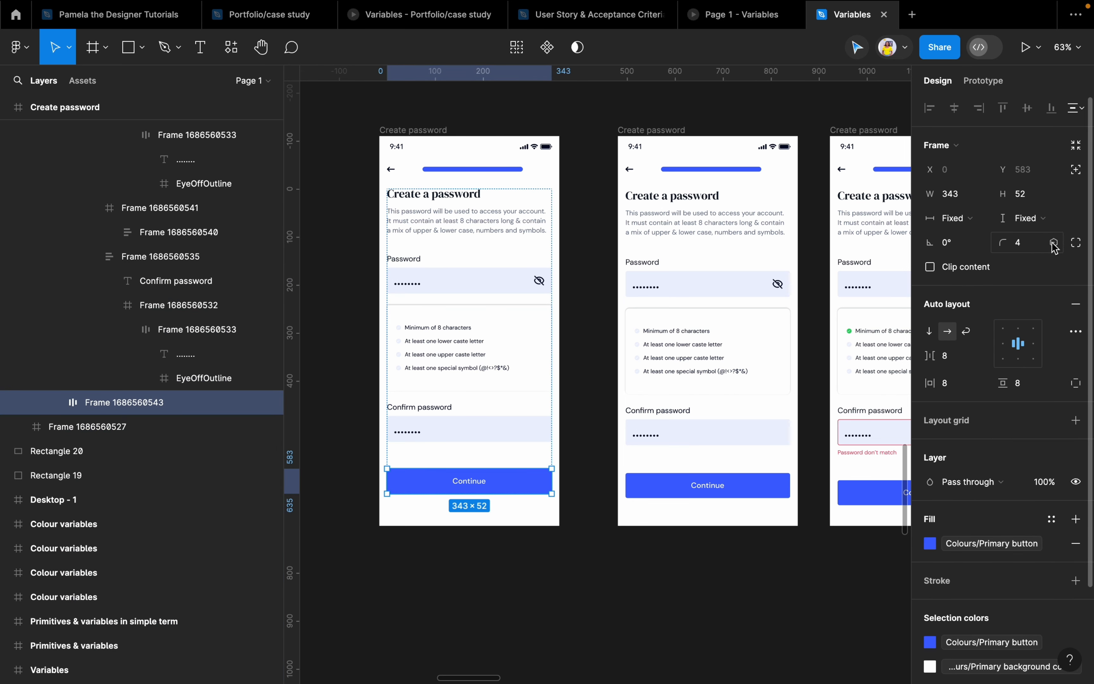
left_click(1054, 243)
scroll(990, 488, "down", 5)
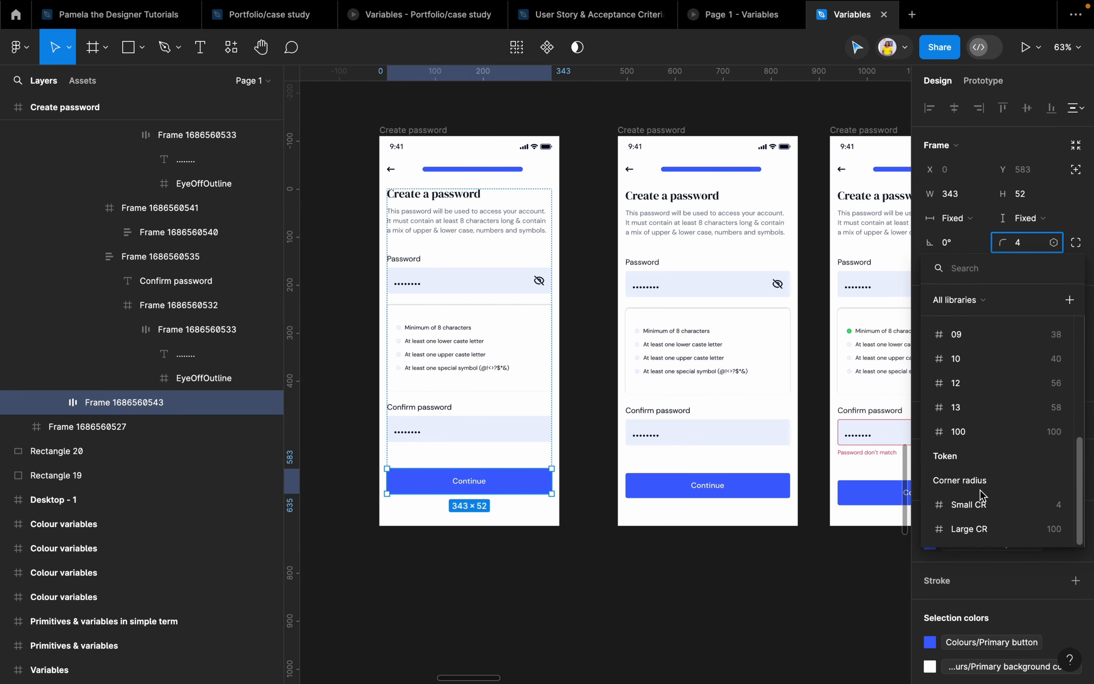
left_click(988, 506)
left_click(588, 238)
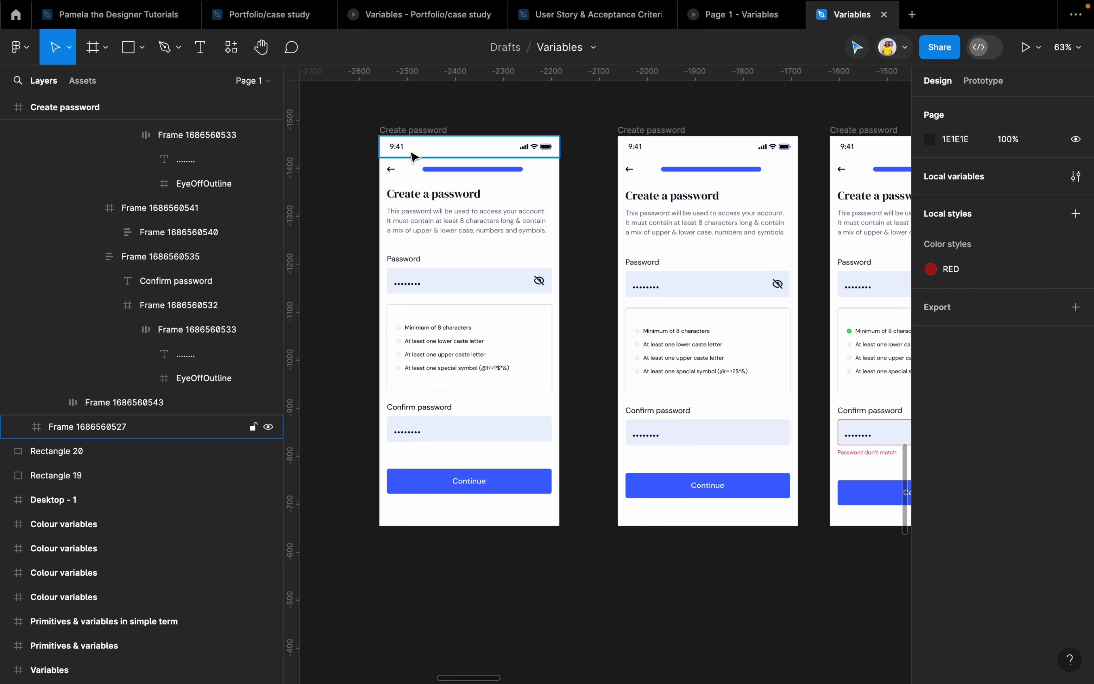
left_click(418, 130)
scroll(348, 195, "up", 3)
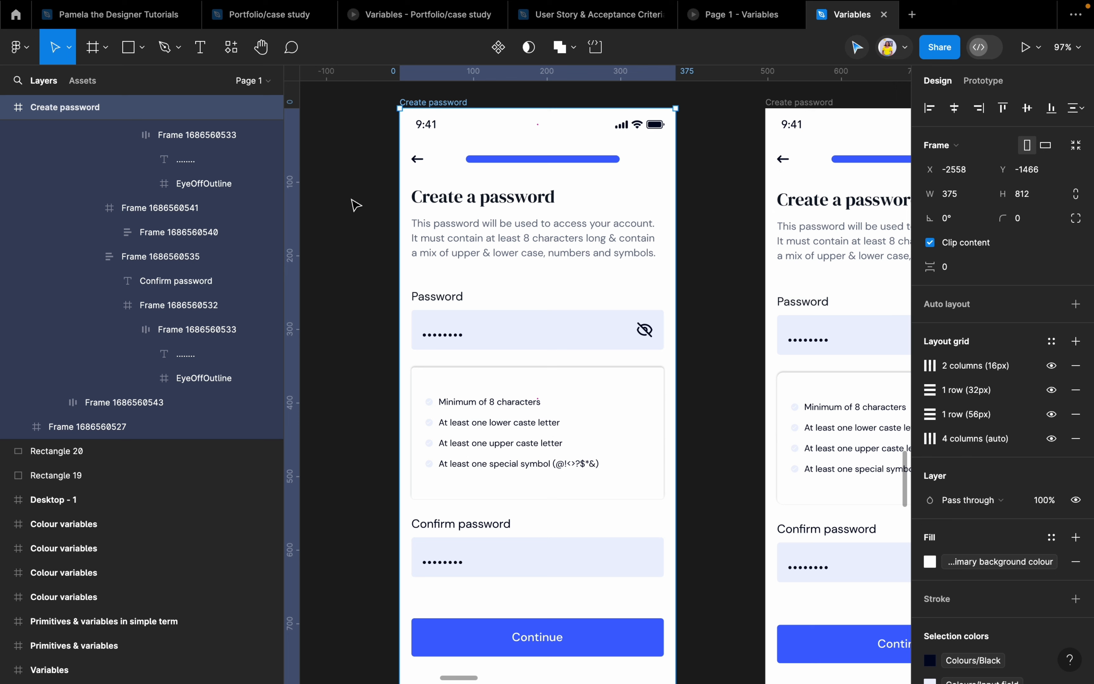
left_click(702, 244)
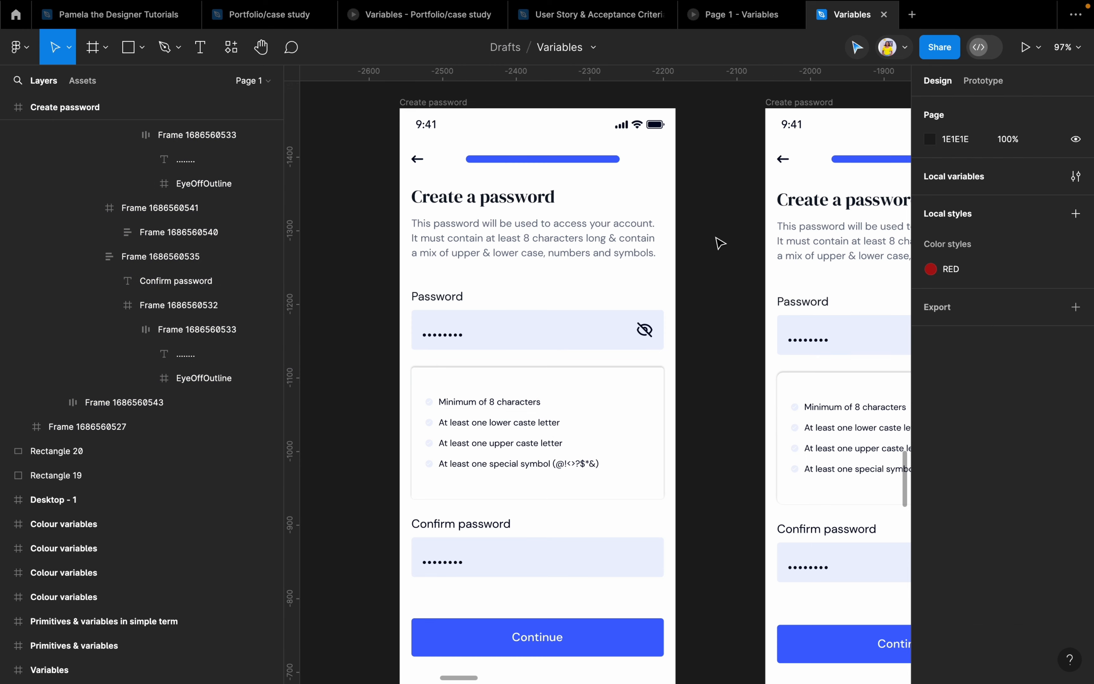
right_click(721, 215)
left_click(682, 173)
Open the local variables and show the Corner radius group of the Token collection
left_click(1076, 176)
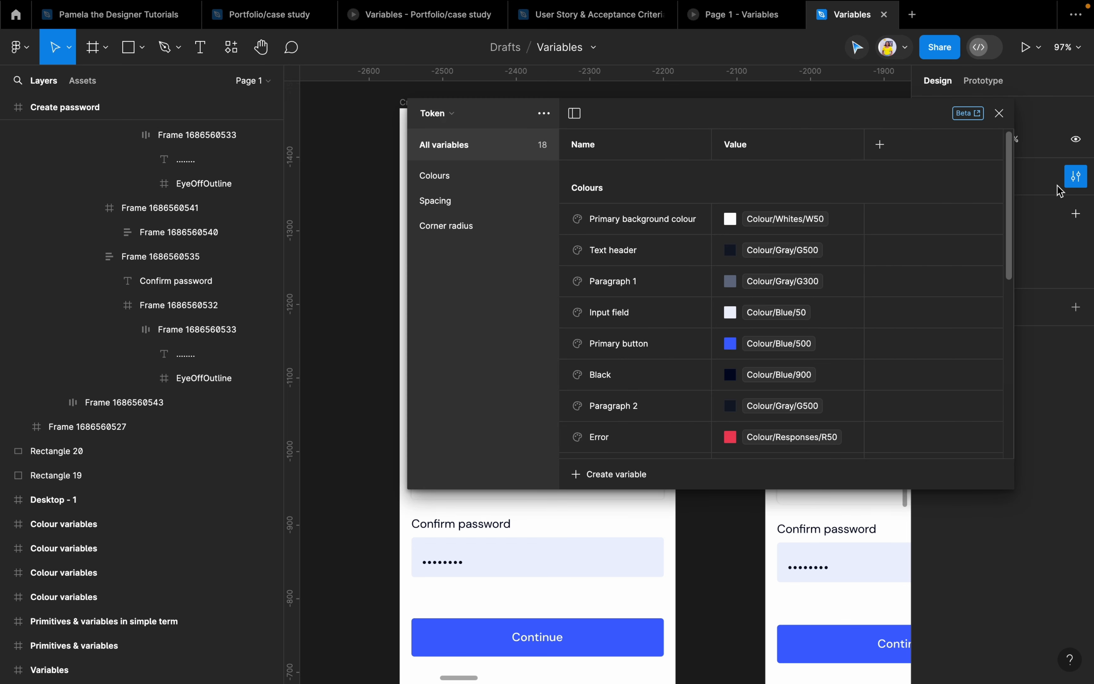
left_click_drag(864, 121, 805, 118)
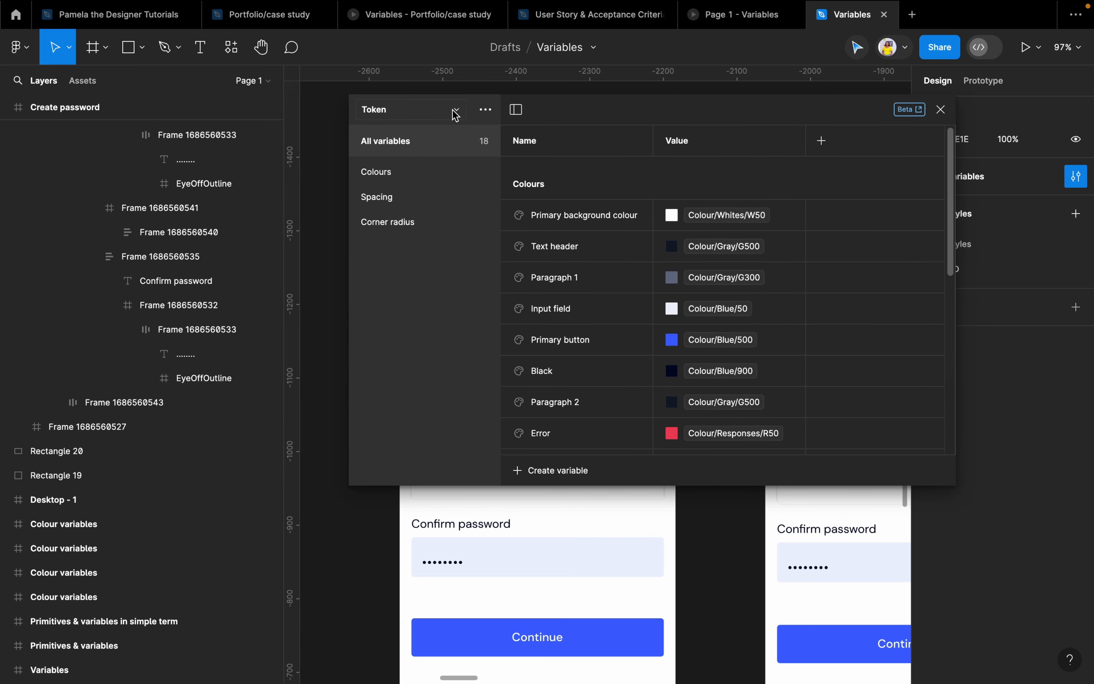
scroll(774, 356, "down", 3)
left_click(412, 222)
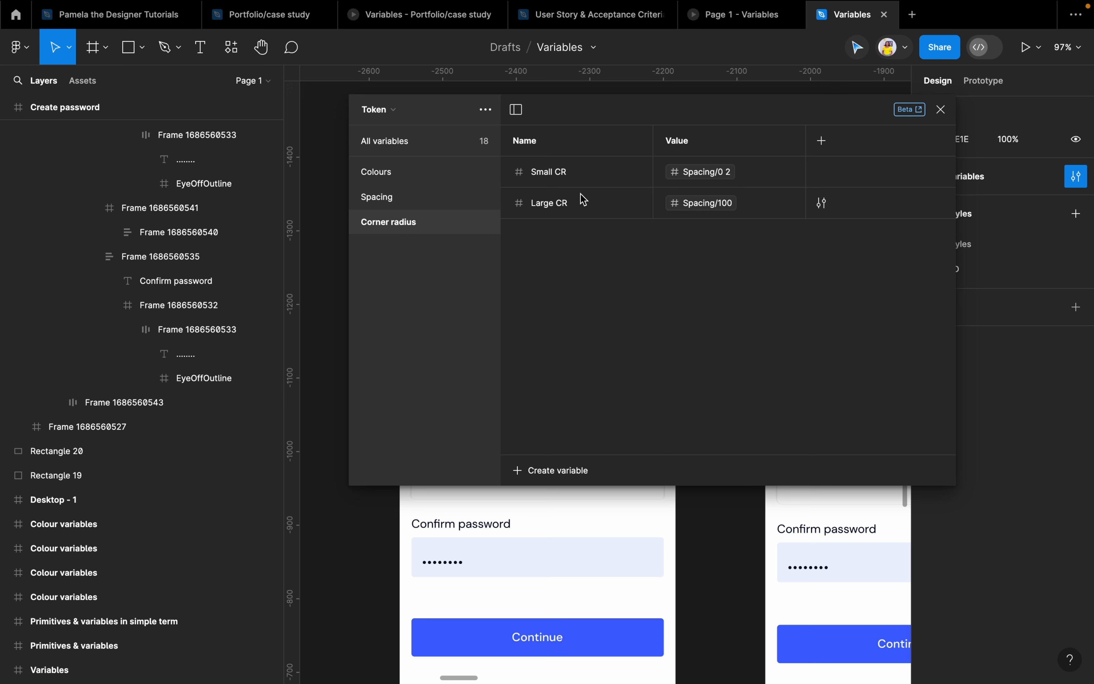
Compare the Token collection with the Primitives collection and review the values in the Primitives Spacing group
left_click(416, 114)
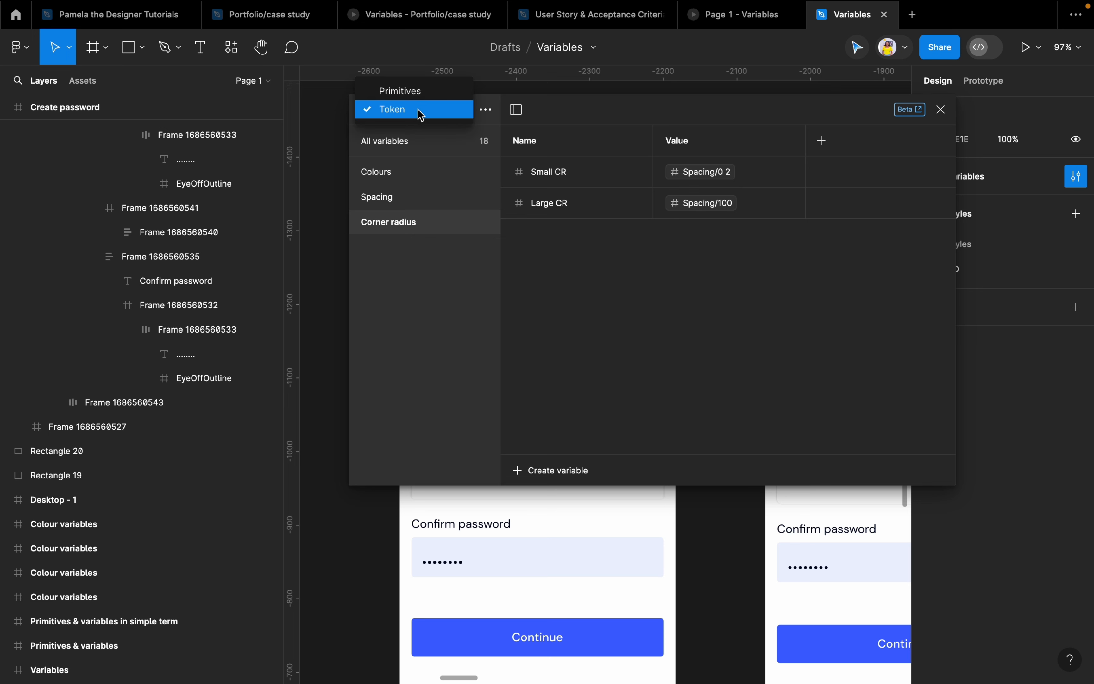
left_click(424, 93)
scroll(696, 307, "down", 8)
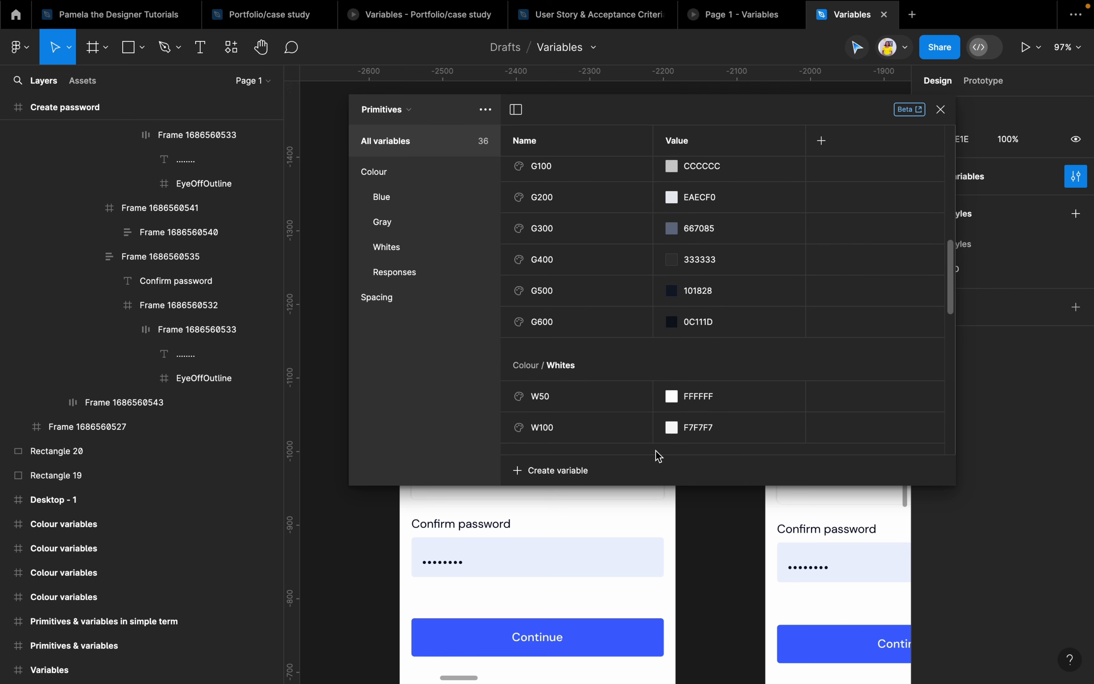
left_click(427, 114)
left_click(428, 128)
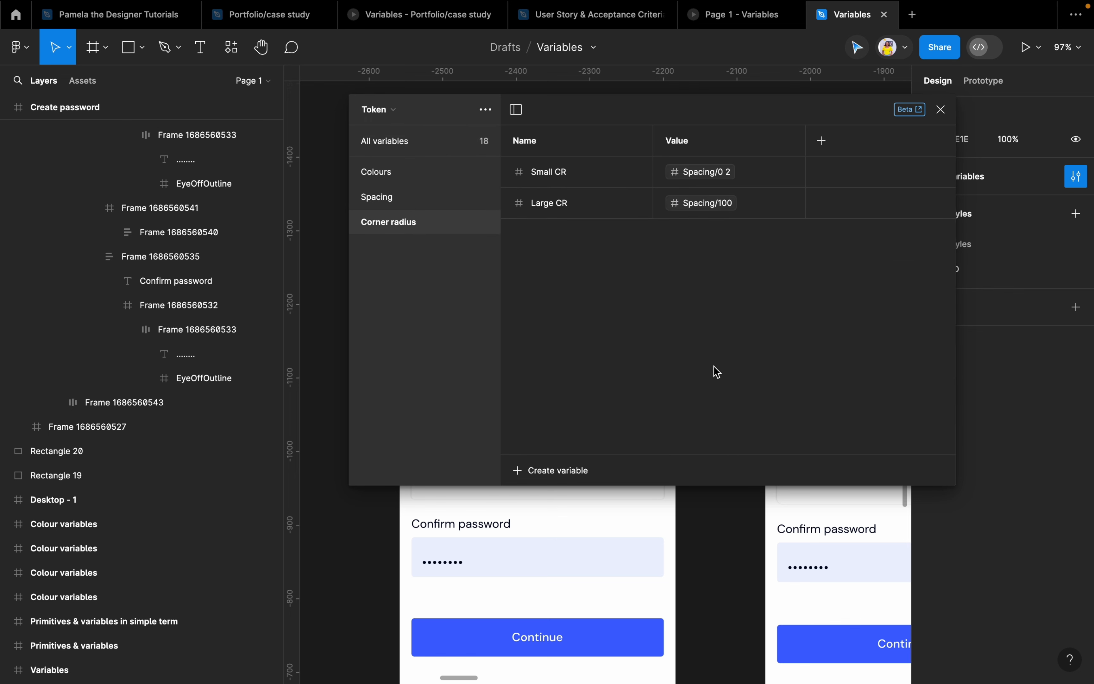
left_click(421, 113)
left_click(420, 96)
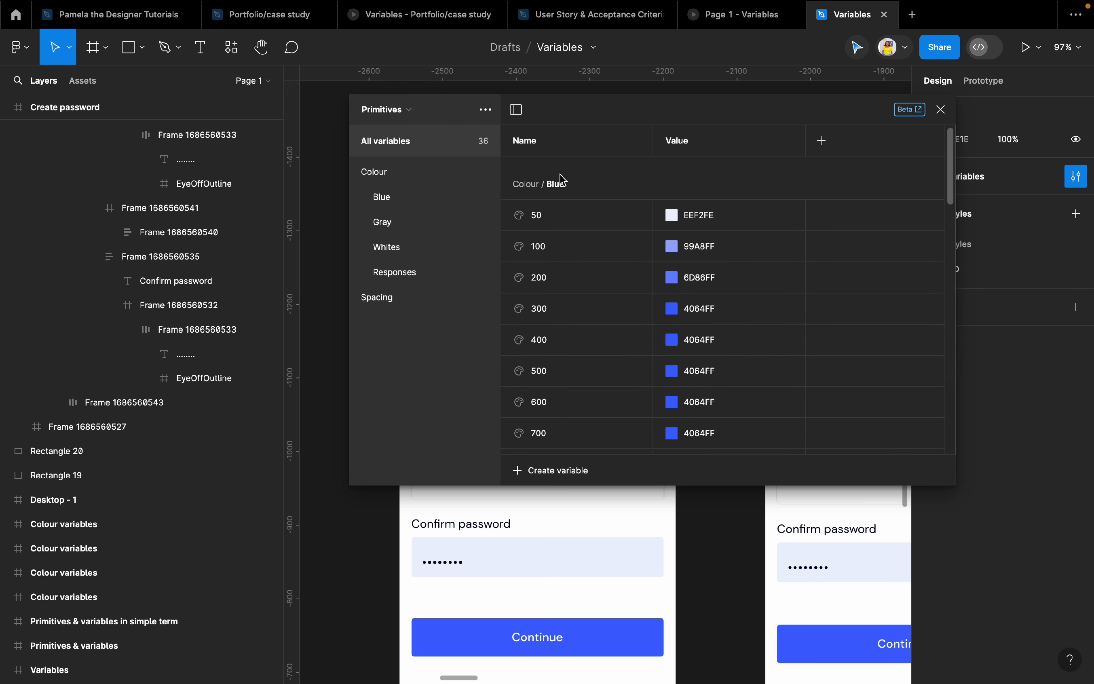
scroll(678, 354, "down", 8)
left_click(405, 302)
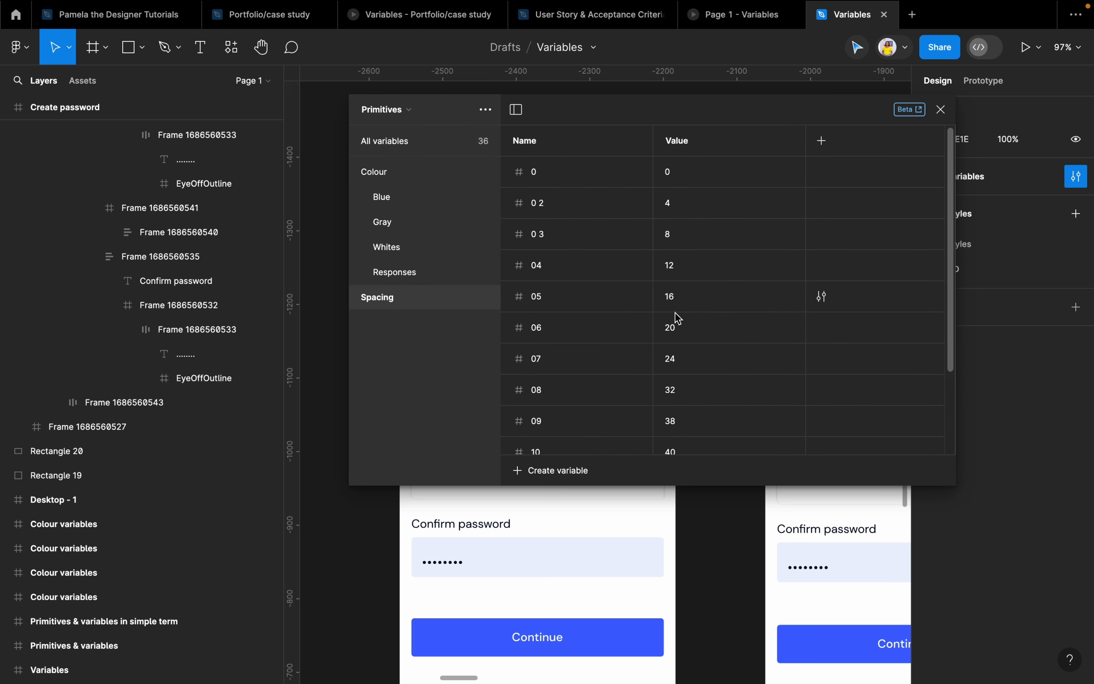
scroll(678, 321, "down", 3)
scroll(690, 251, "up", 3)
Arrange the variables window beside the Continue button so the Spacing values and the button's corners are both in view
left_click_drag(774, 112, 390, 90)
scroll(760, 395, "down", 4)
scroll(830, 391, "down", 5)
scroll(656, 420, "up", 7)
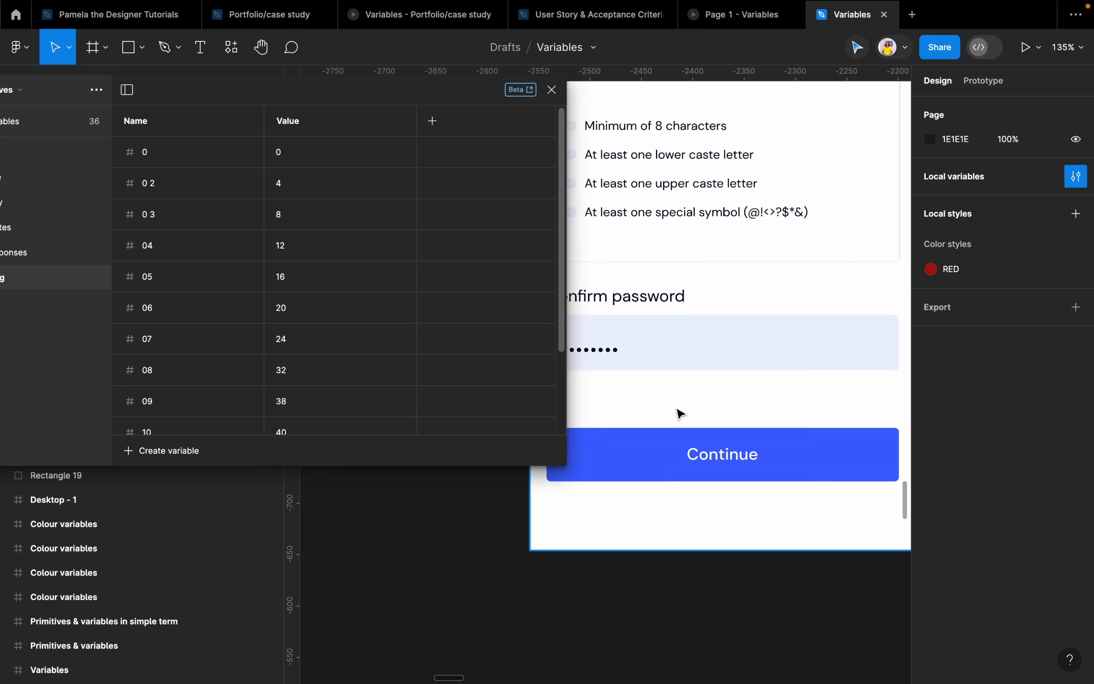
scroll(686, 409, "left", 1)
scroll(688, 410, "left", 2)
left_click(674, 459)
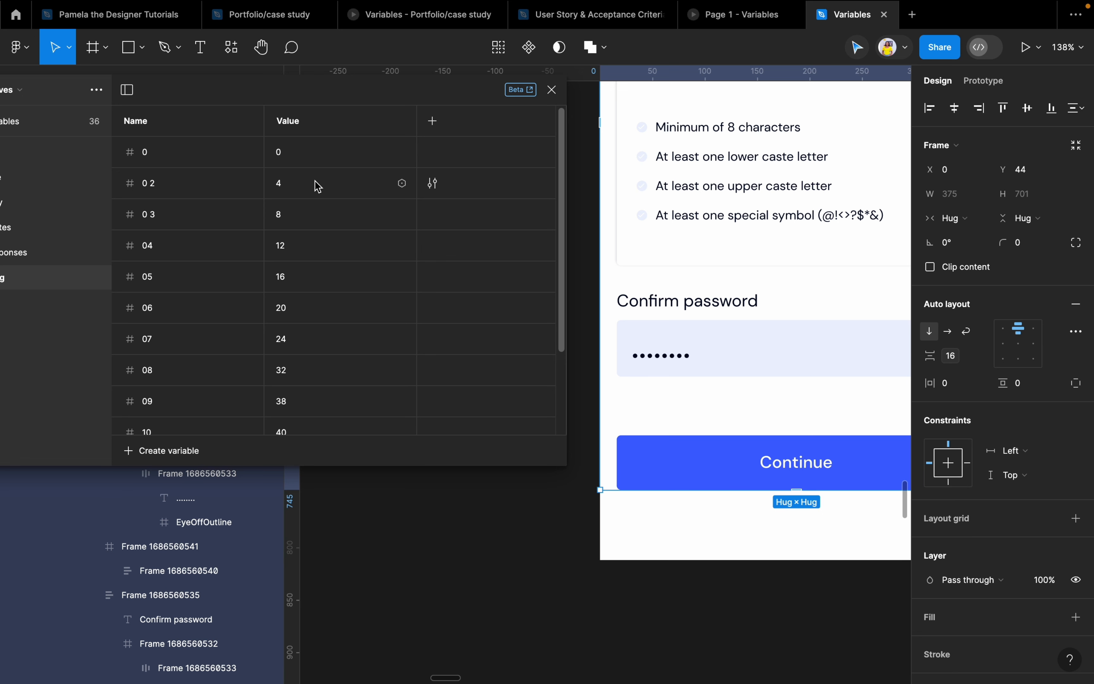
left_click_drag(309, 90, 382, 83)
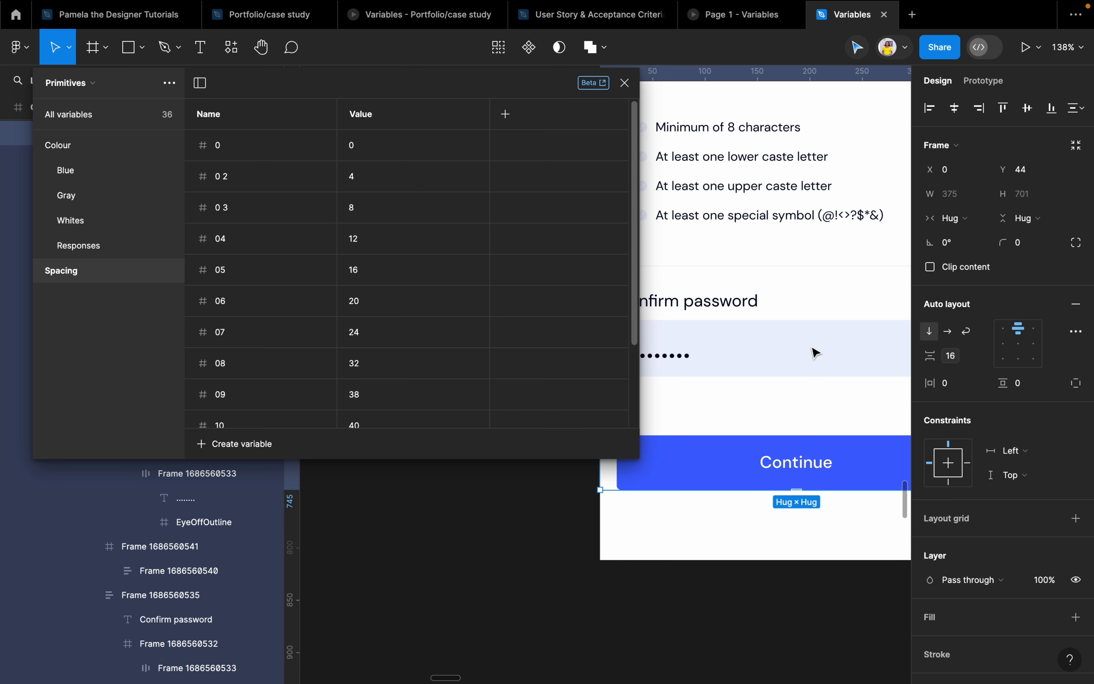
scroll(812, 351, "left", 2)
scroll(812, 351, "down", 1)
scroll(812, 347, "left", 1)
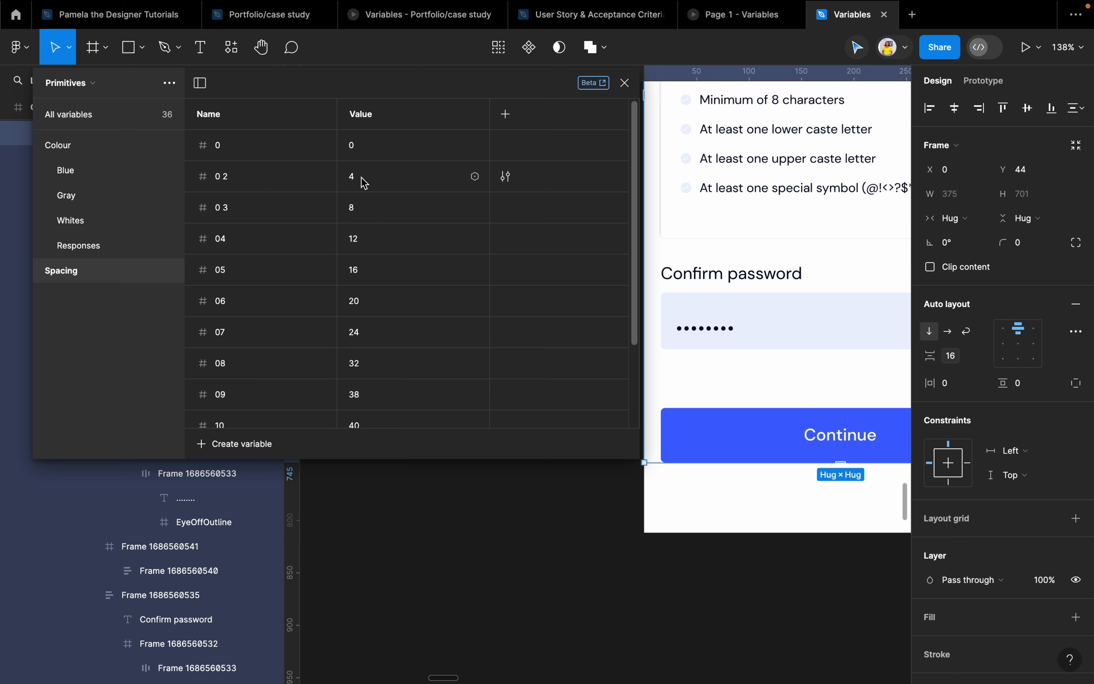
Try a value of 16 for the 0 2 variable in the Primitives Spacing group and undo the change
left_click(359, 178)
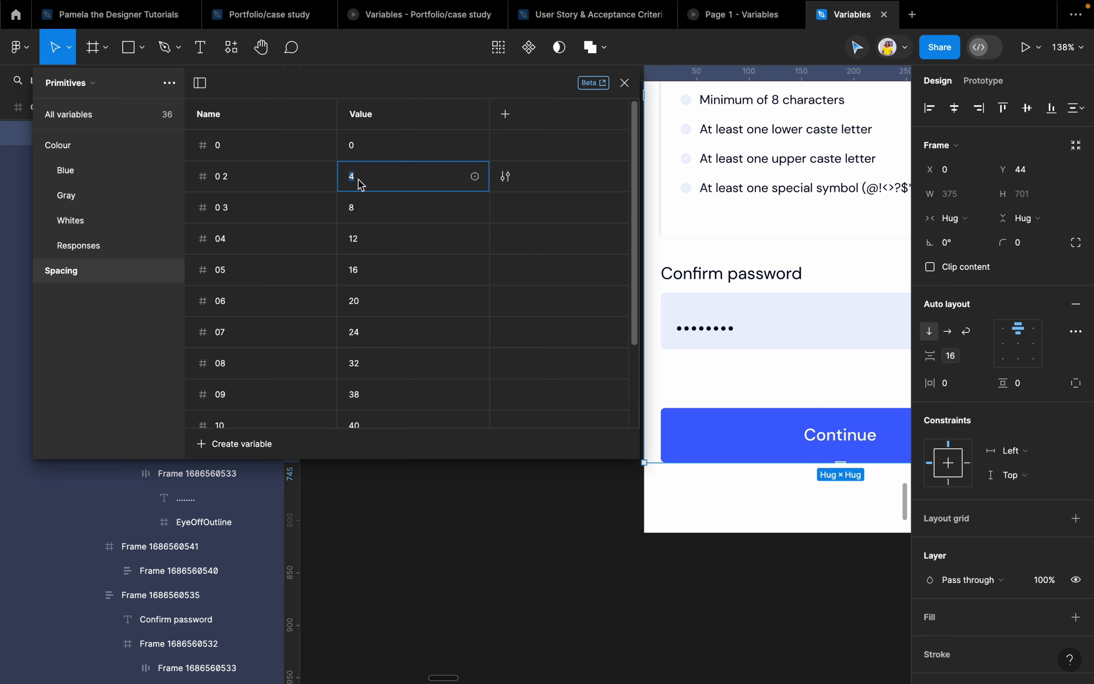
type("16")
key("Return")
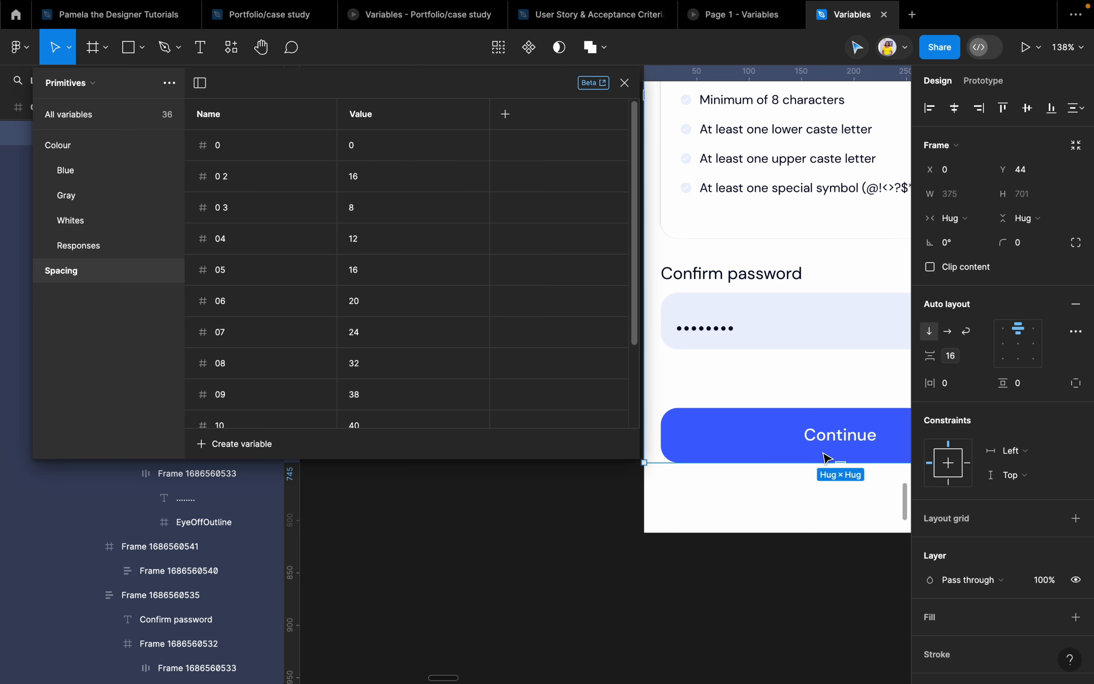
key("super+z")
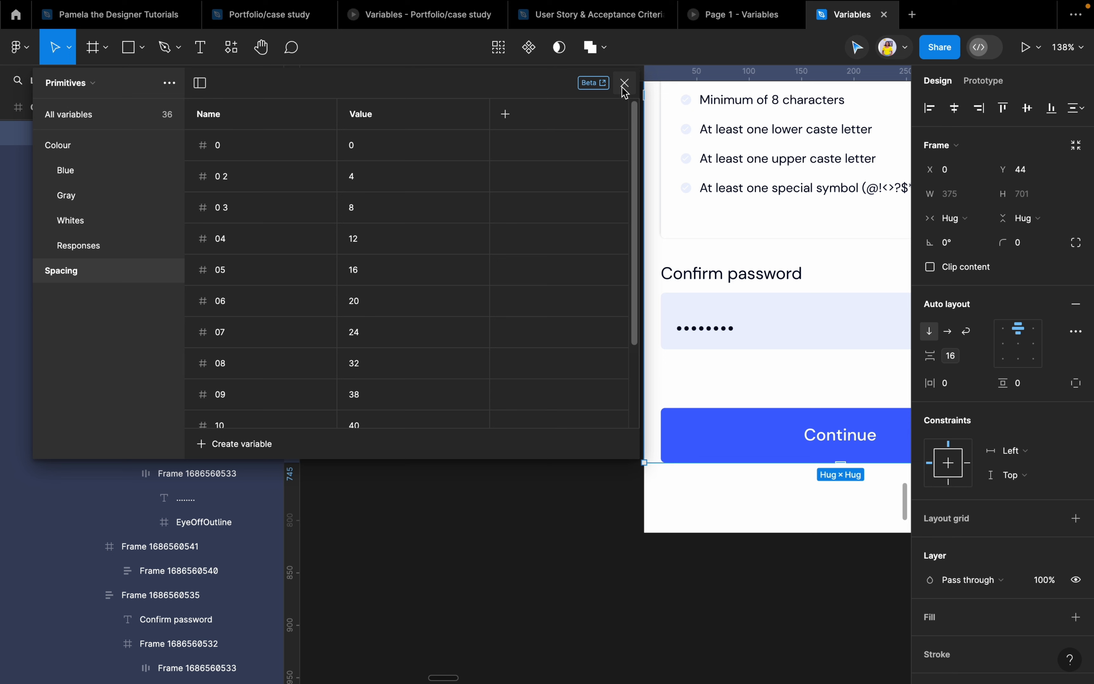
left_click(118, 119)
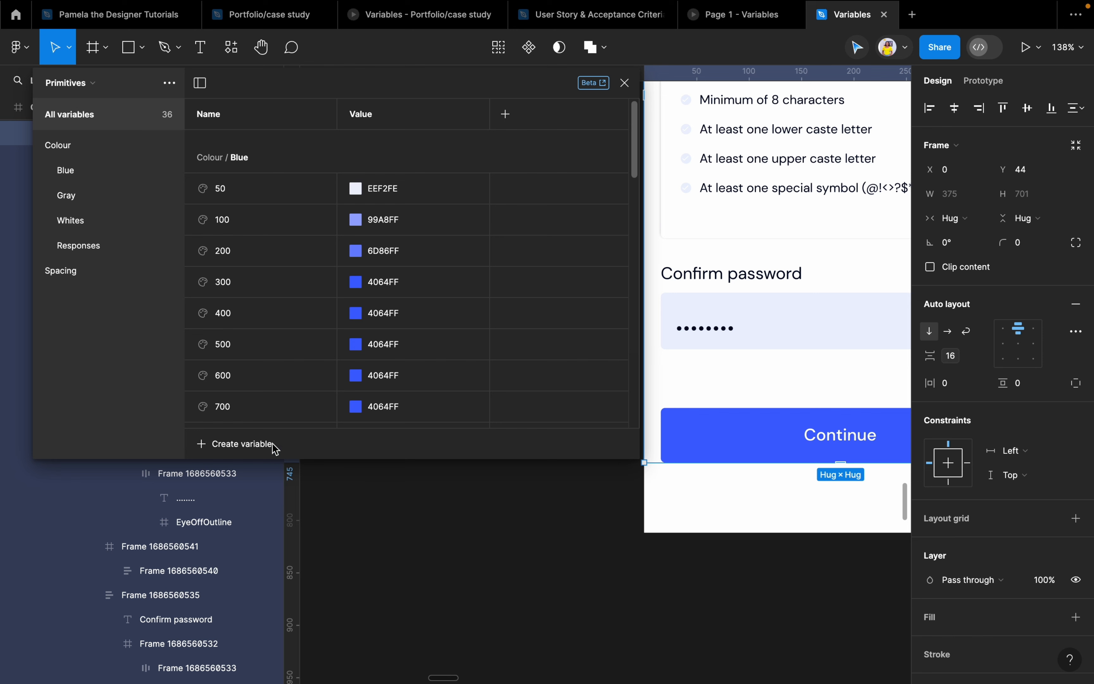
left_click(249, 453)
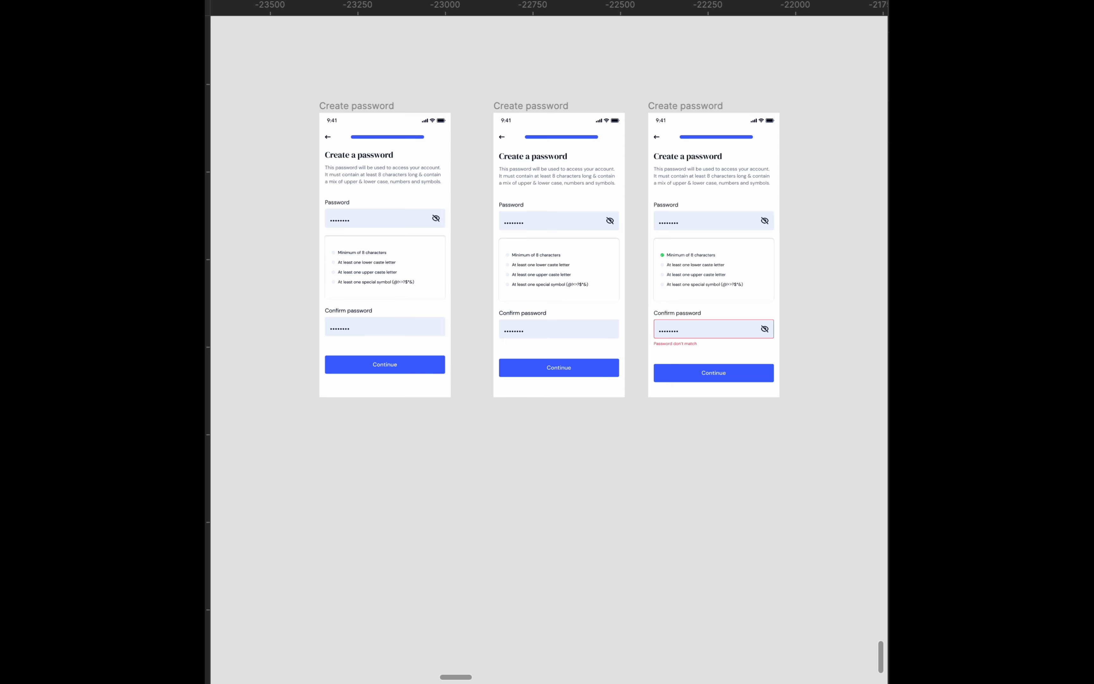
Create a new variable collection named Language
left_click_drag(647, 59, 635, 272)
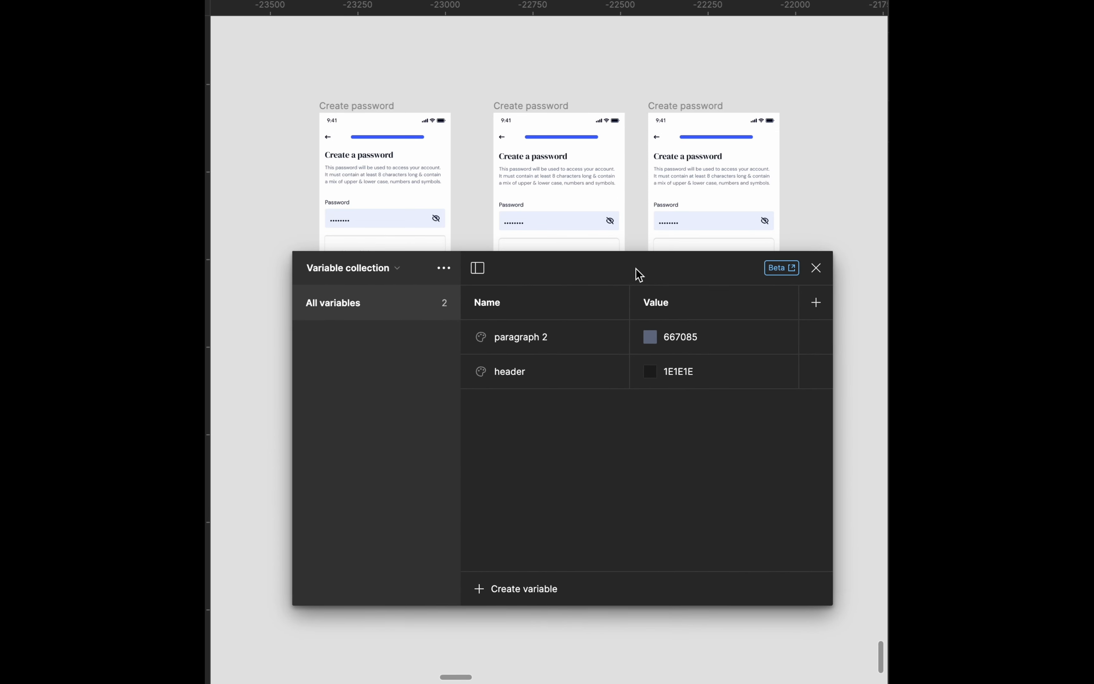
left_click(443, 271)
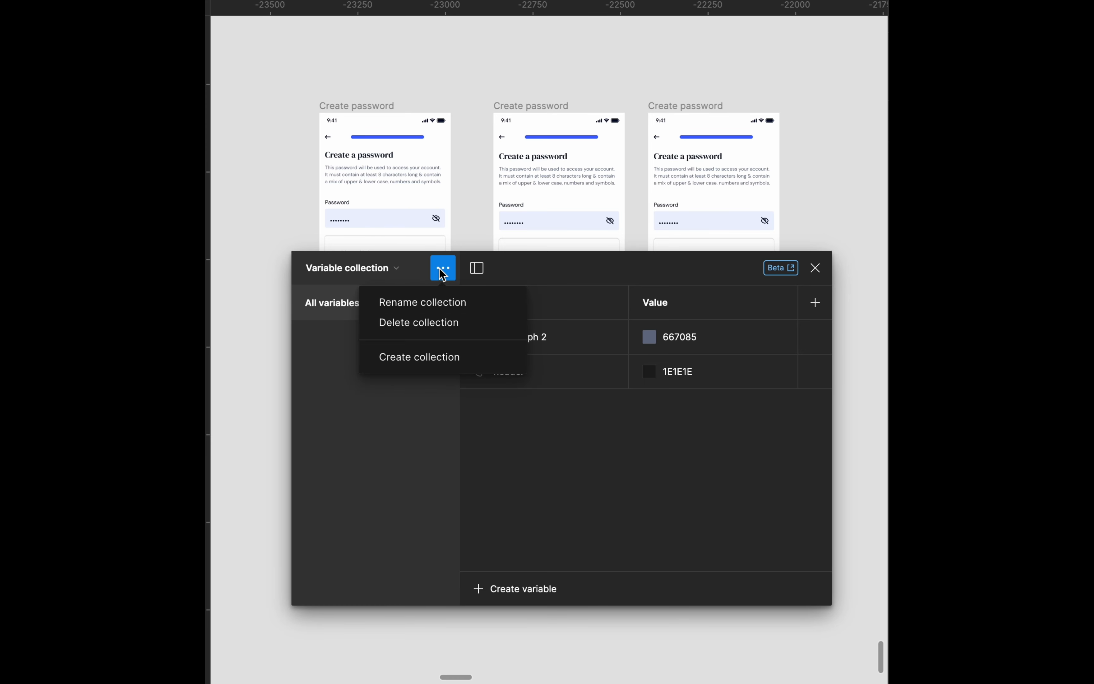
left_click(422, 356)
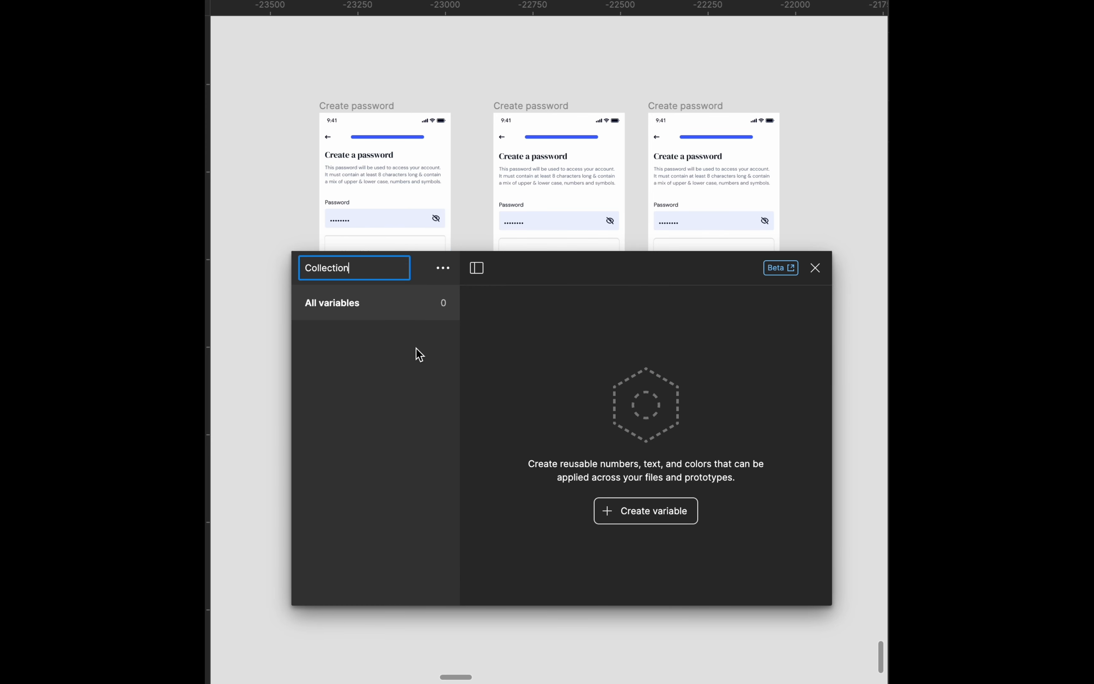
double_click(379, 267)
key("Left")
double_click(378, 263)
type("Languag")
key("Return")
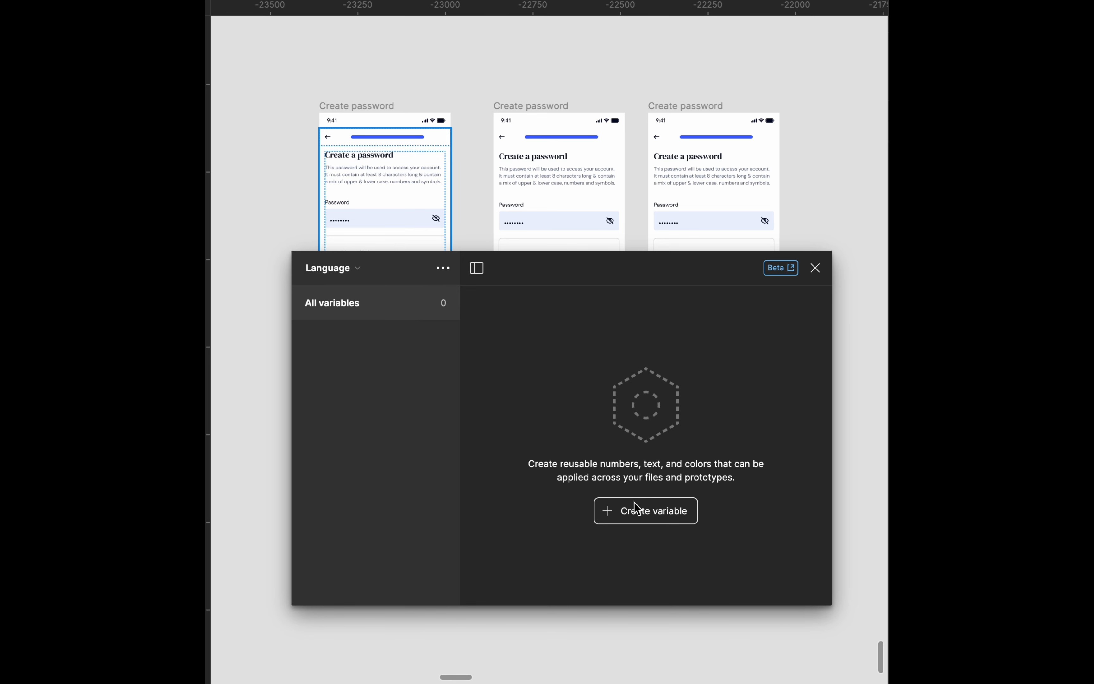
Create a string variable named Title in the Language collection with the value "Create a password"
left_click(645, 520)
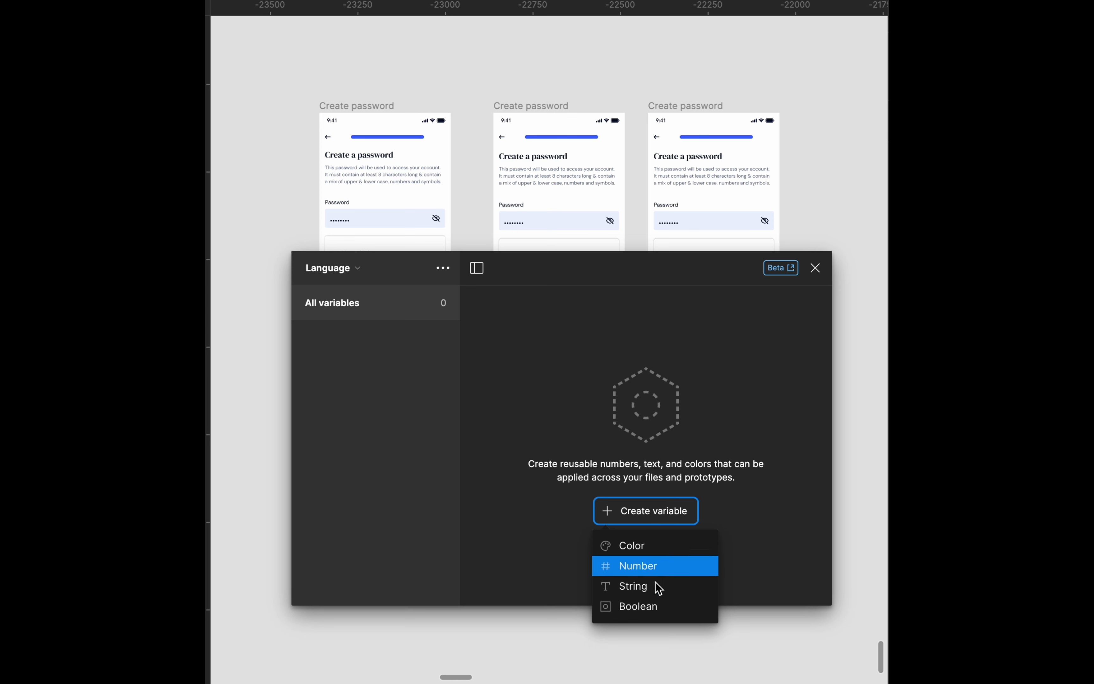
left_click(655, 591)
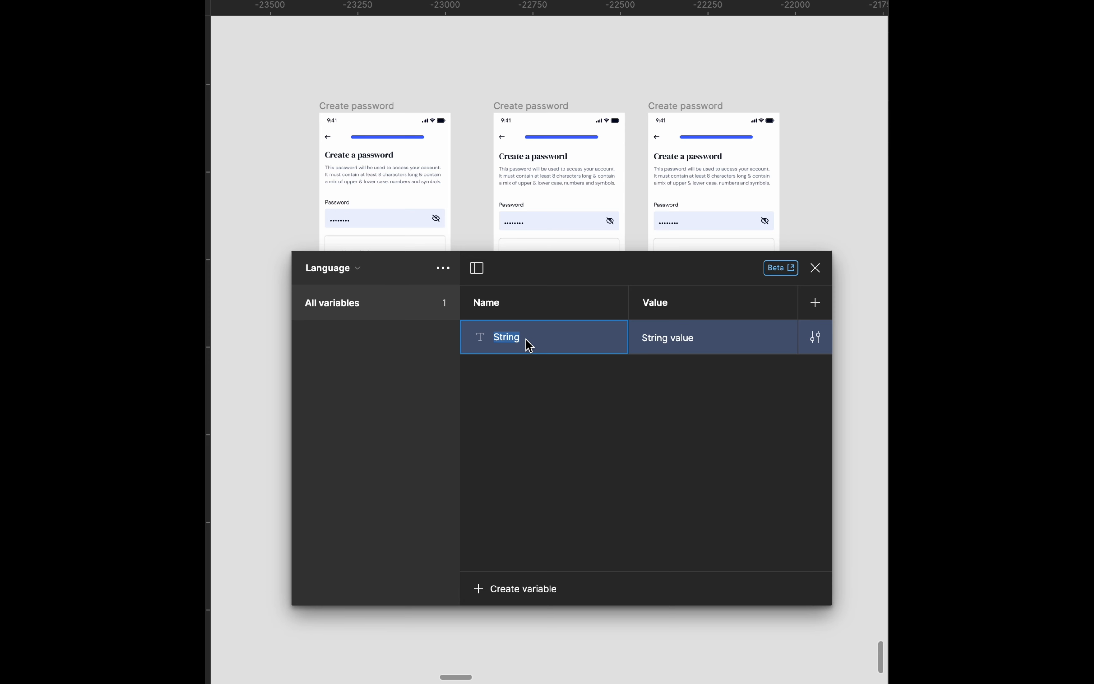
type("Title")
key("Return")
left_click(705, 342)
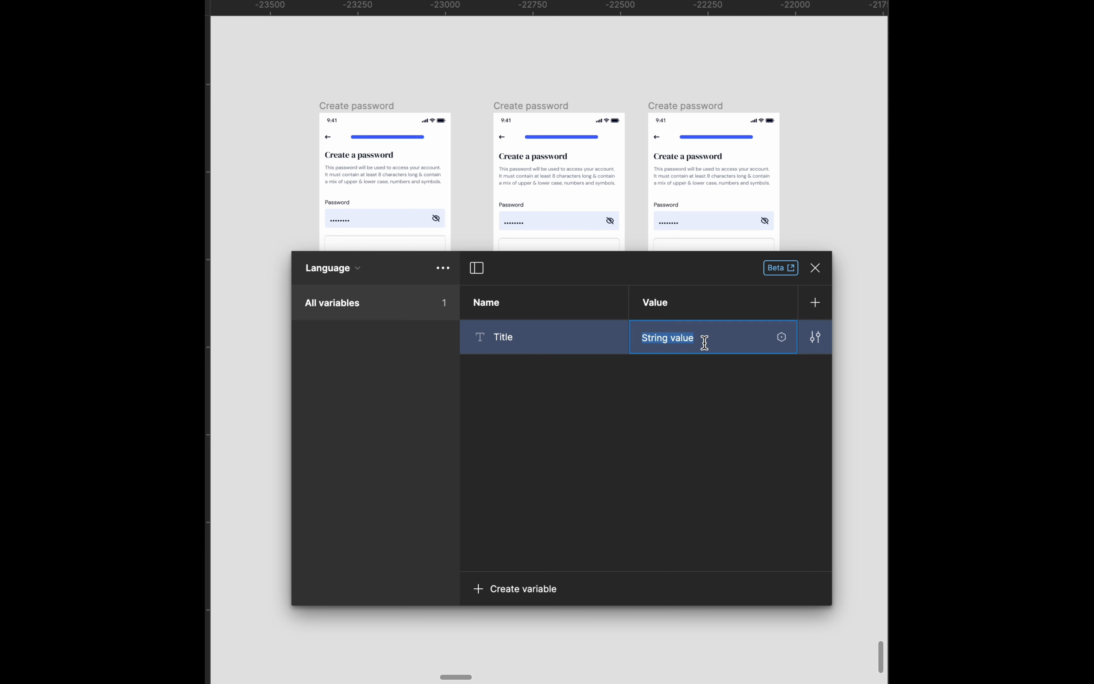
key("super+v")
key("super+z")
type("Create a password")
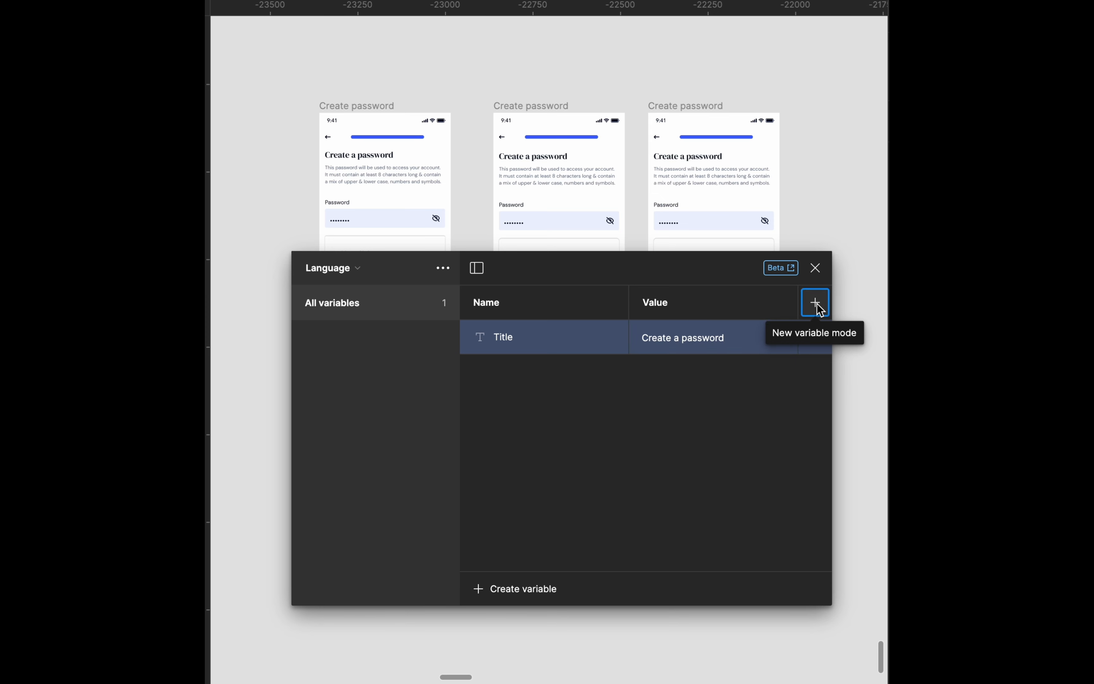
Add a second mode to the Language collection and name it French
left_click(816, 303)
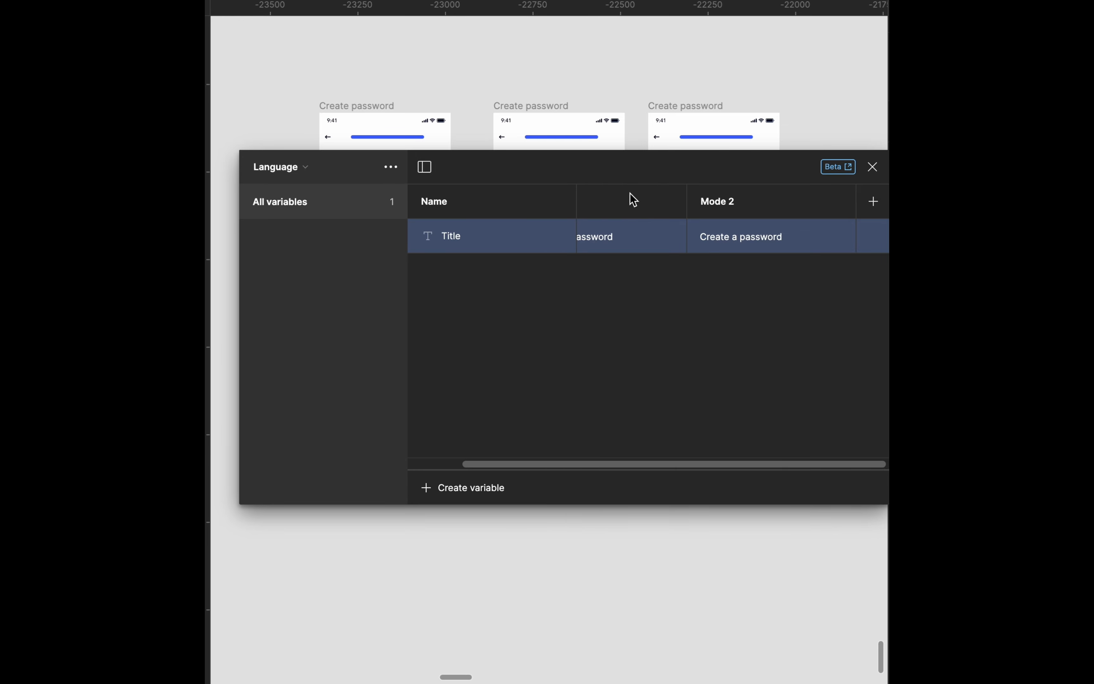
double_click(725, 201)
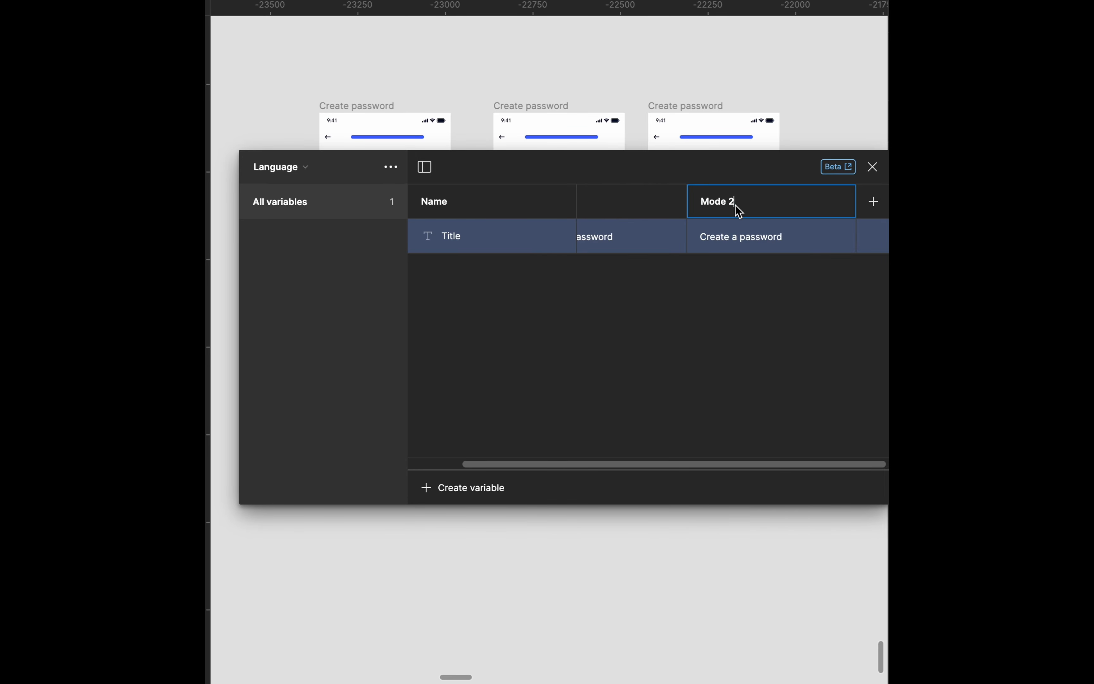
type("French")
key("Return")
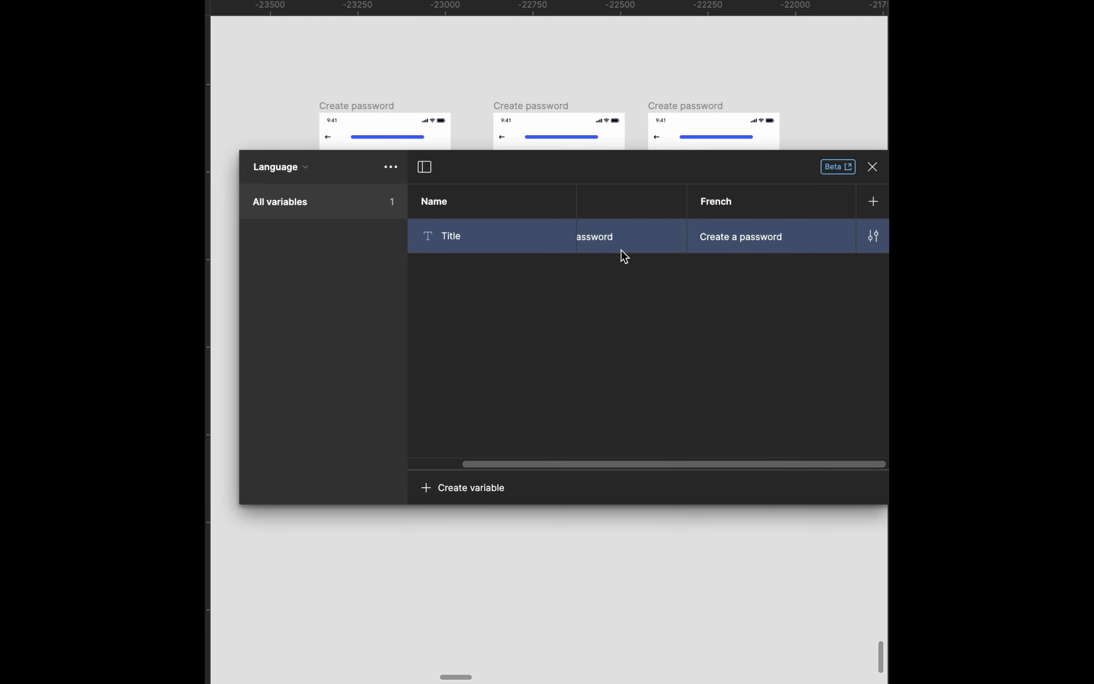
Rename the first mode of the Language collection to English
double_click(622, 239)
scroll(593, 468, "left", 2)
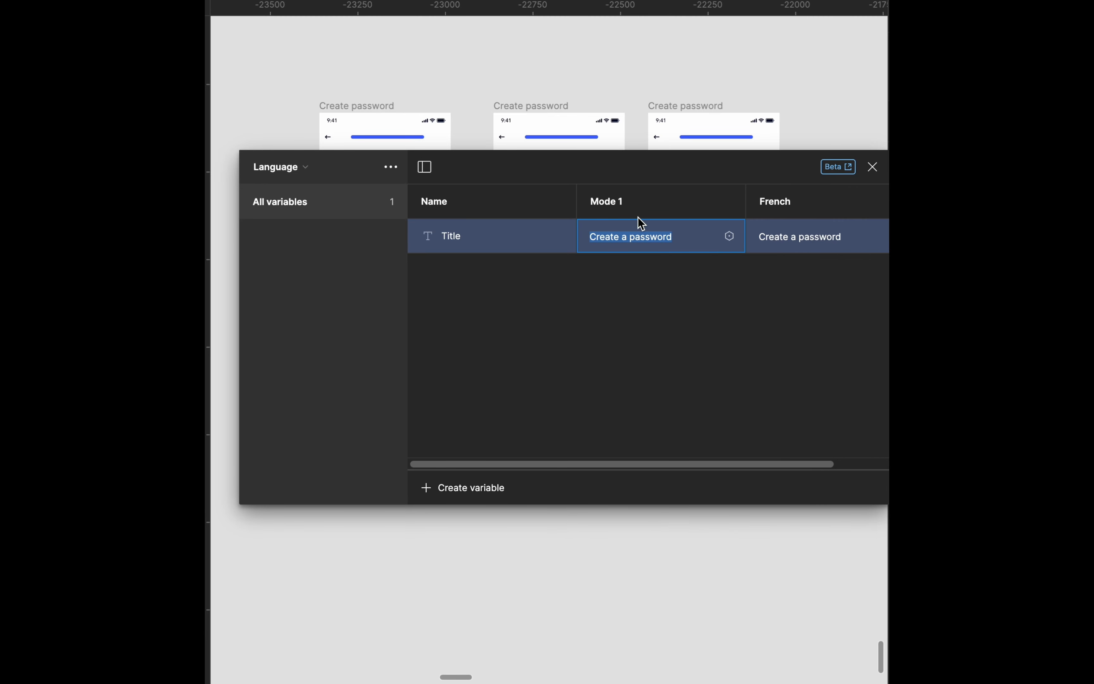
double_click(628, 202)
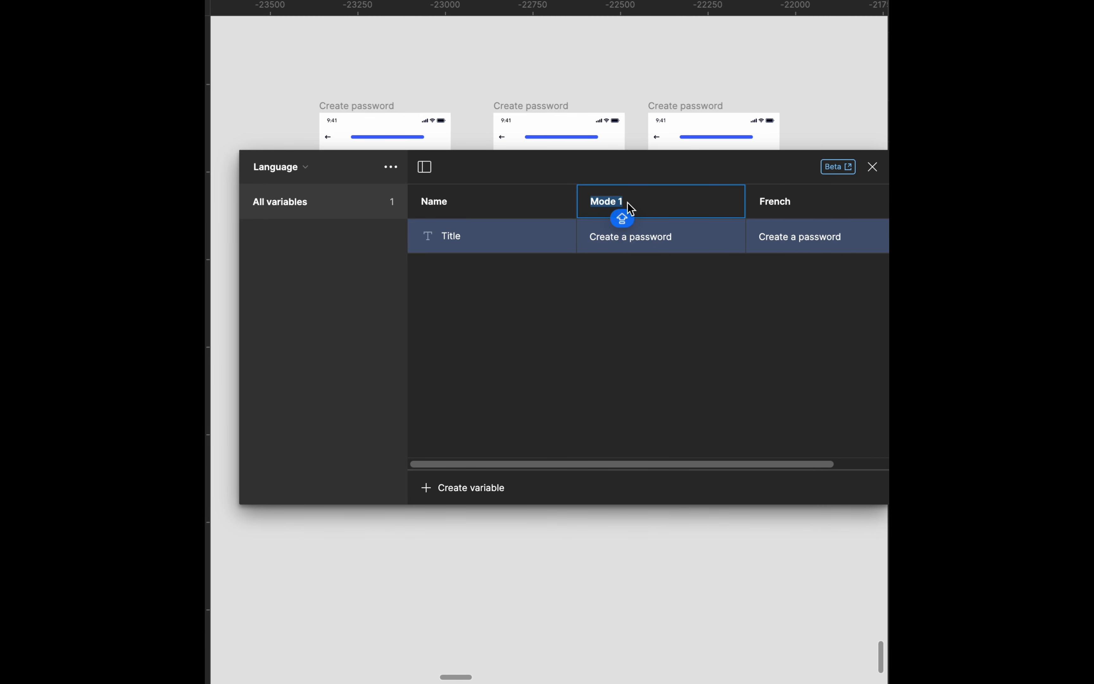
type("English")
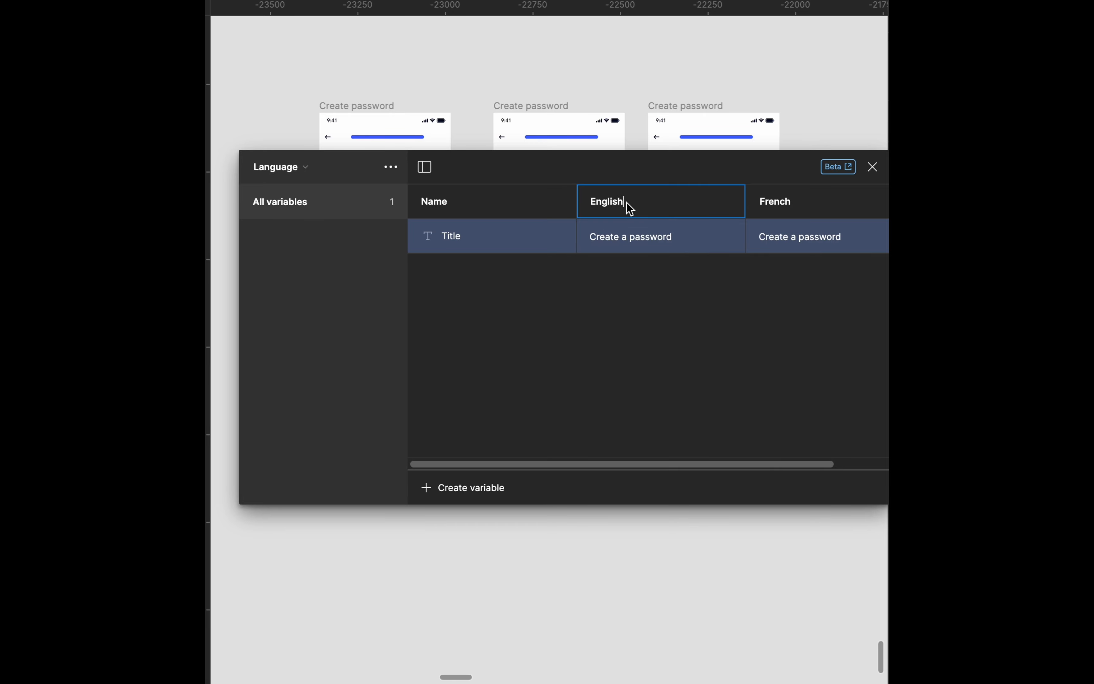
Set the title variable's French value to "Créer un mot de passe" and close the variables window
double_click(829, 244)
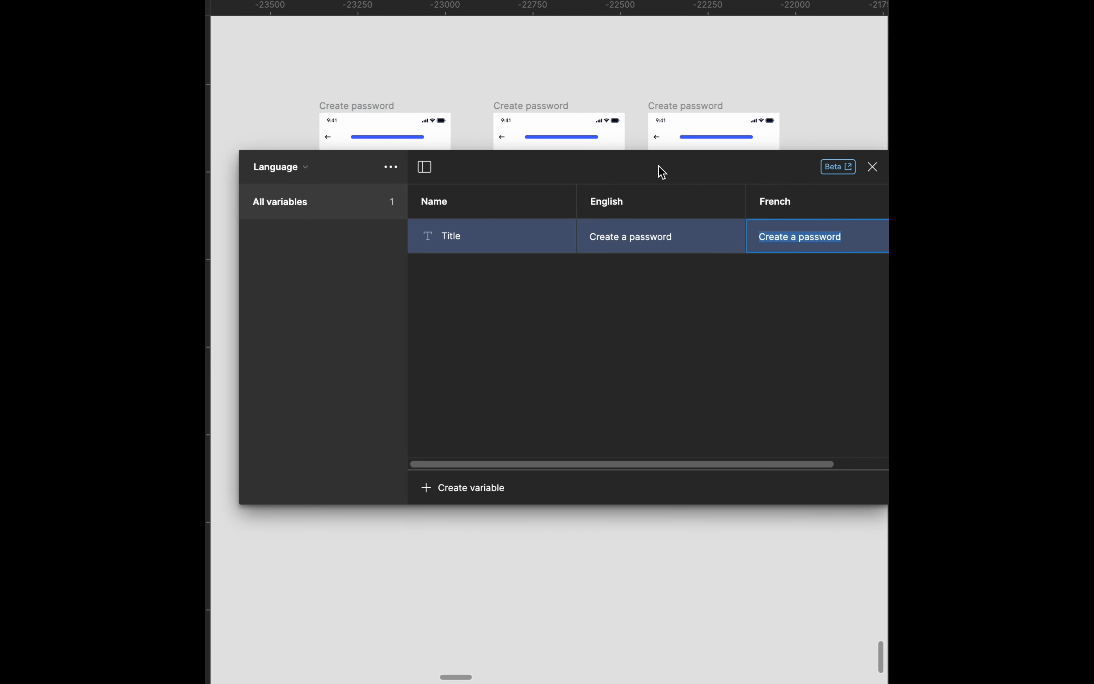
left_click_drag(662, 171, 649, 164)
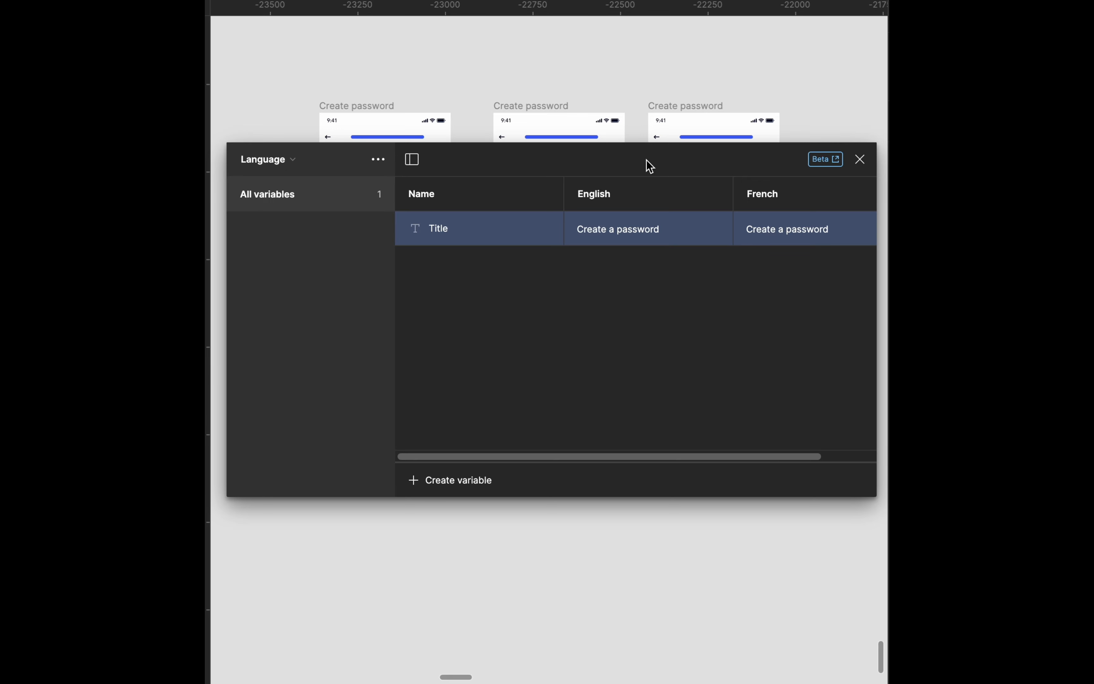
left_click(795, 230)
double_click(795, 230)
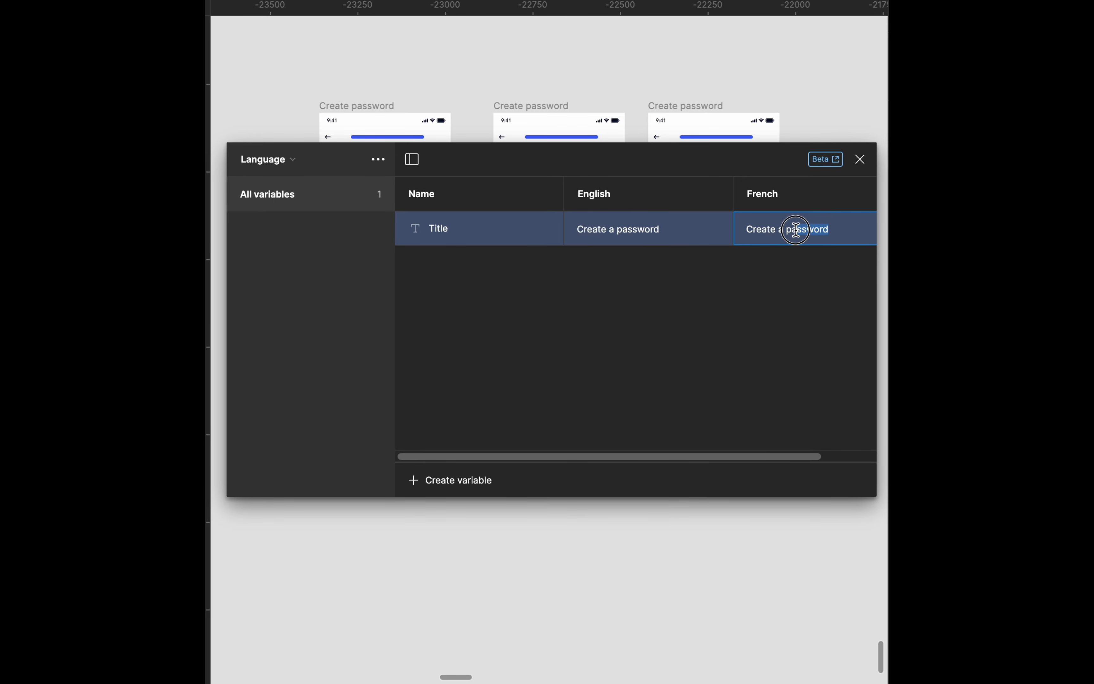
key("super+a")
key("super+v")
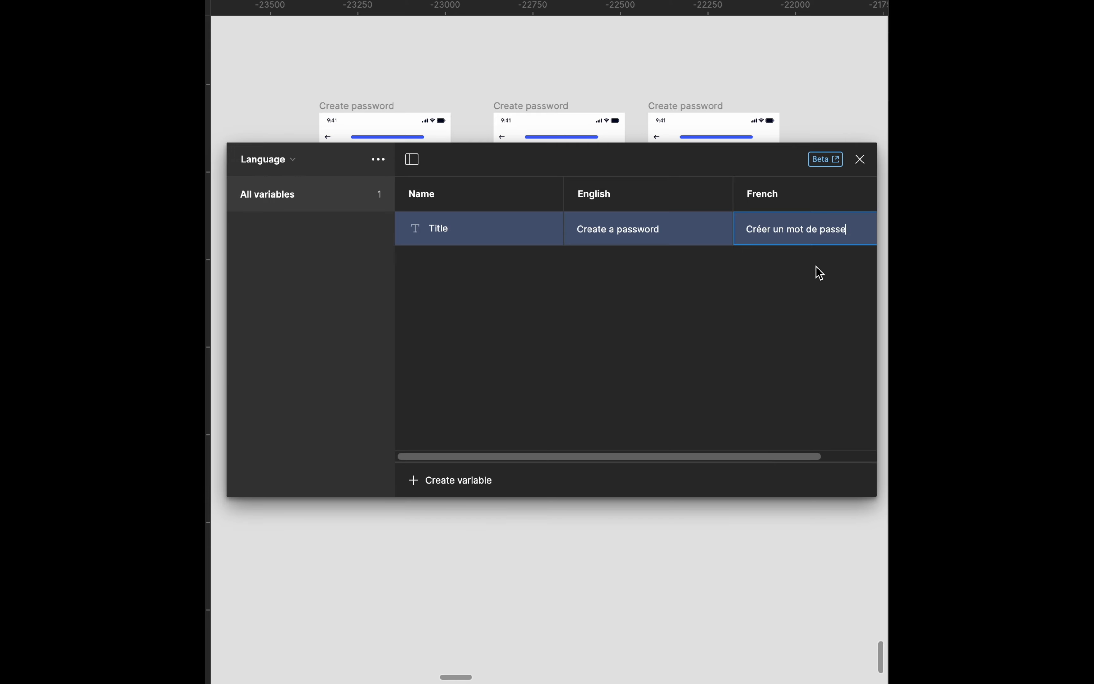
key("Return")
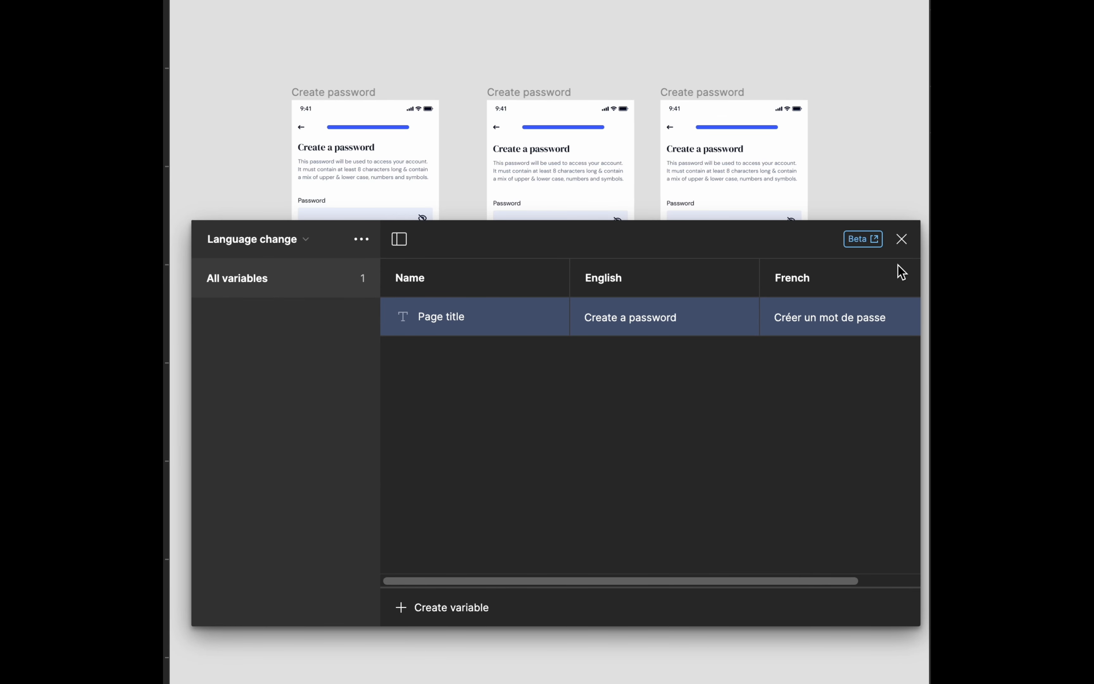
left_click(902, 241)
Apply the Page title string variable from Language change to the "Create a password" heading in the first Create password frame
scroll(262, 115, "up", 3)
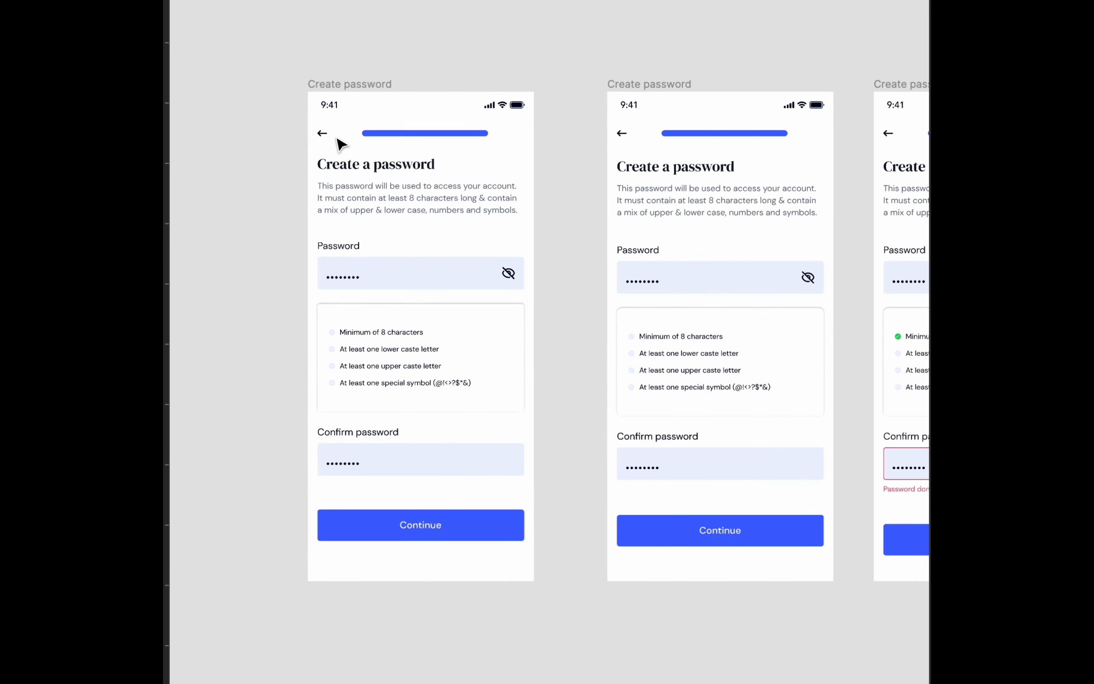
double_click(389, 171)
left_click(389, 168)
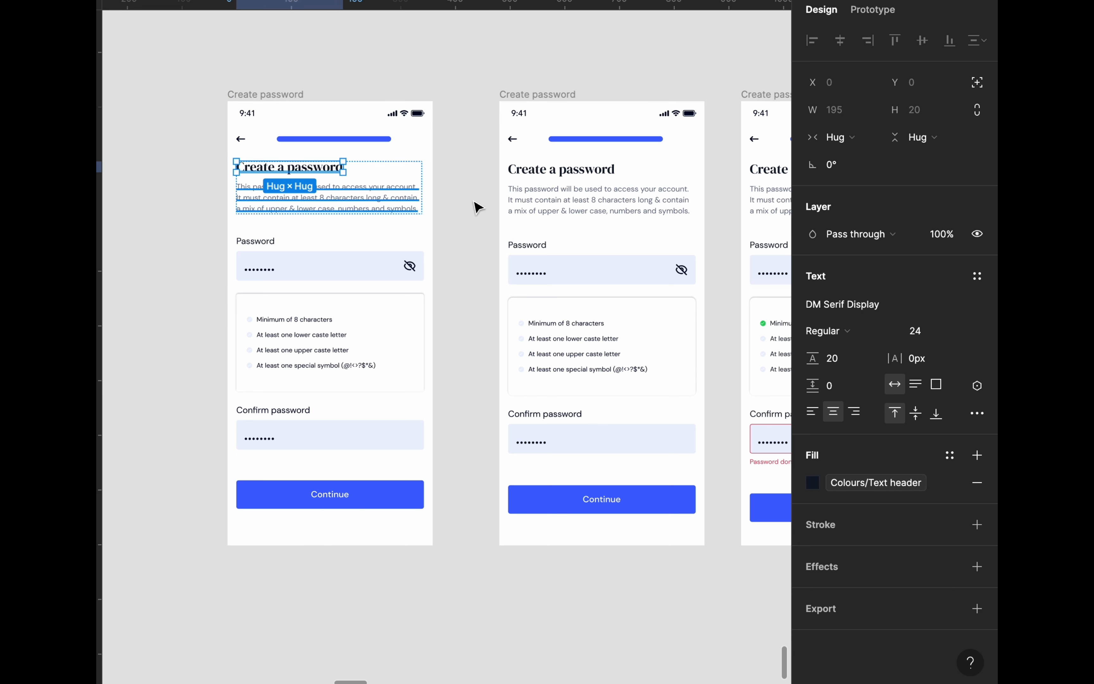
left_click(979, 390)
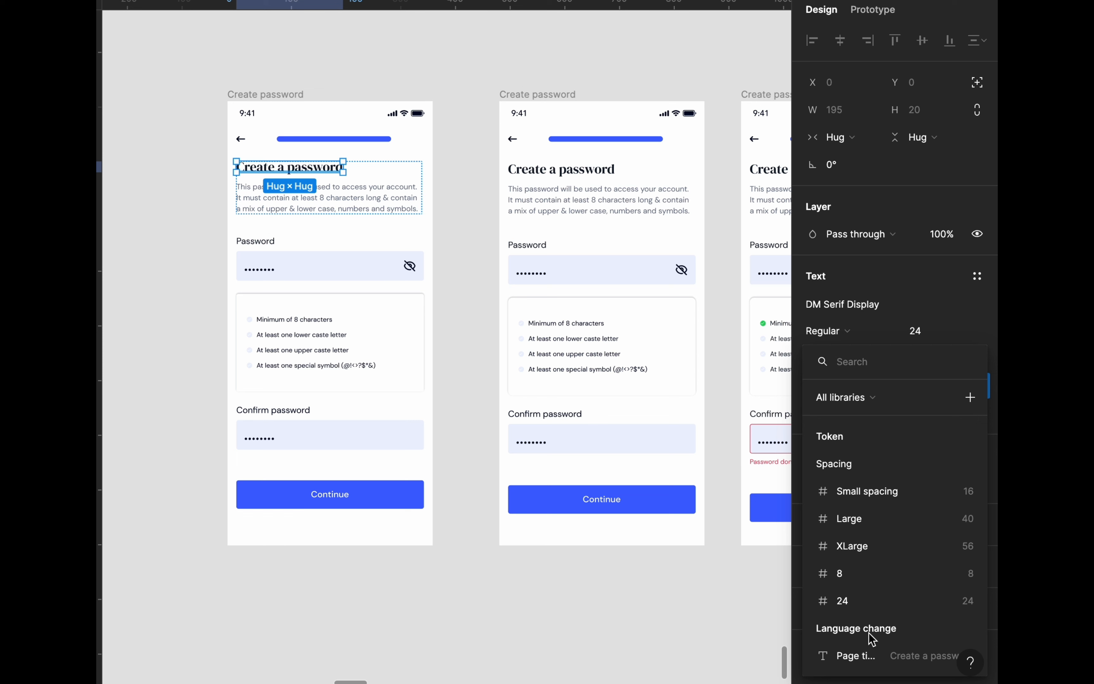
left_click(859, 656)
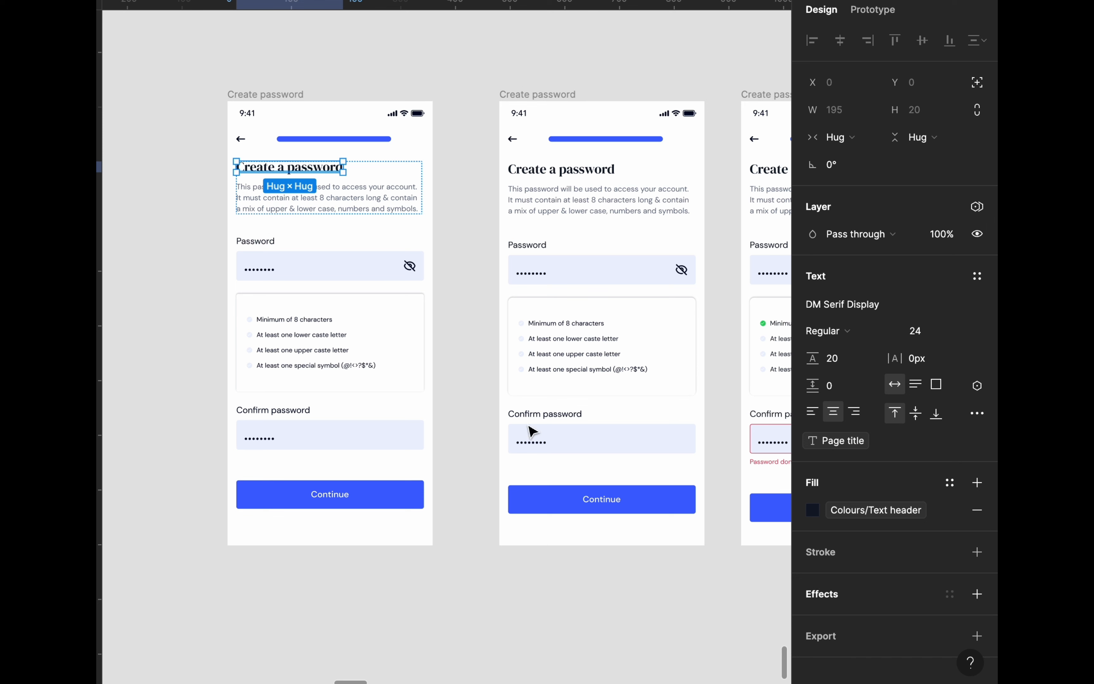
Switch the first Create password frame's Language change mode to French
left_click(447, 184)
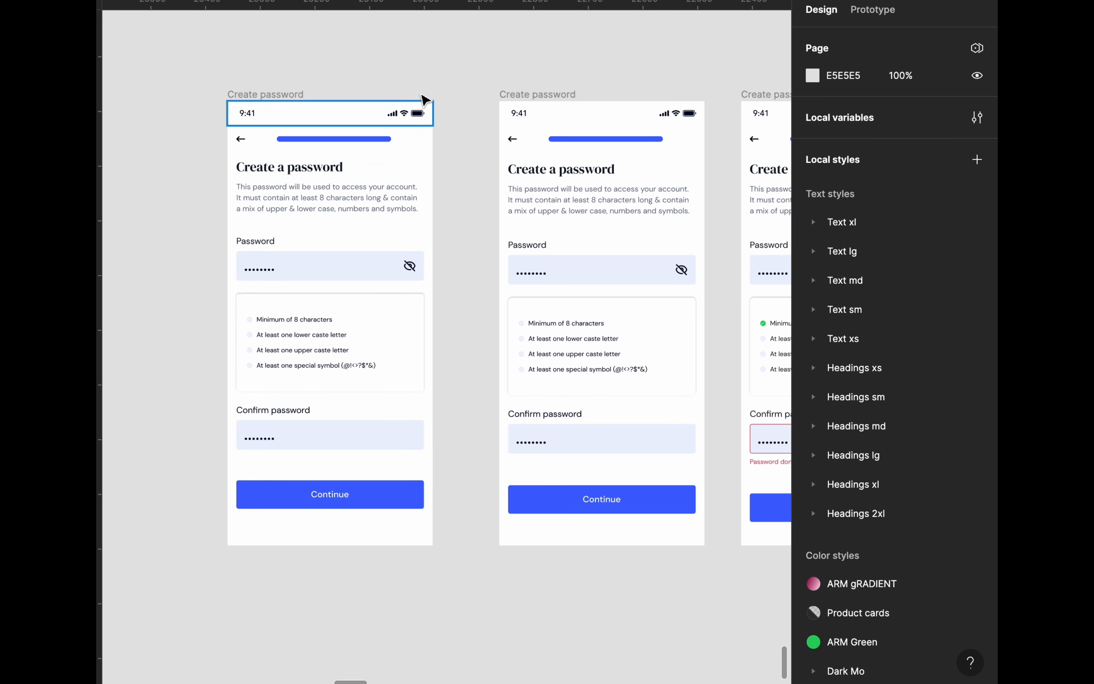
left_click(288, 97)
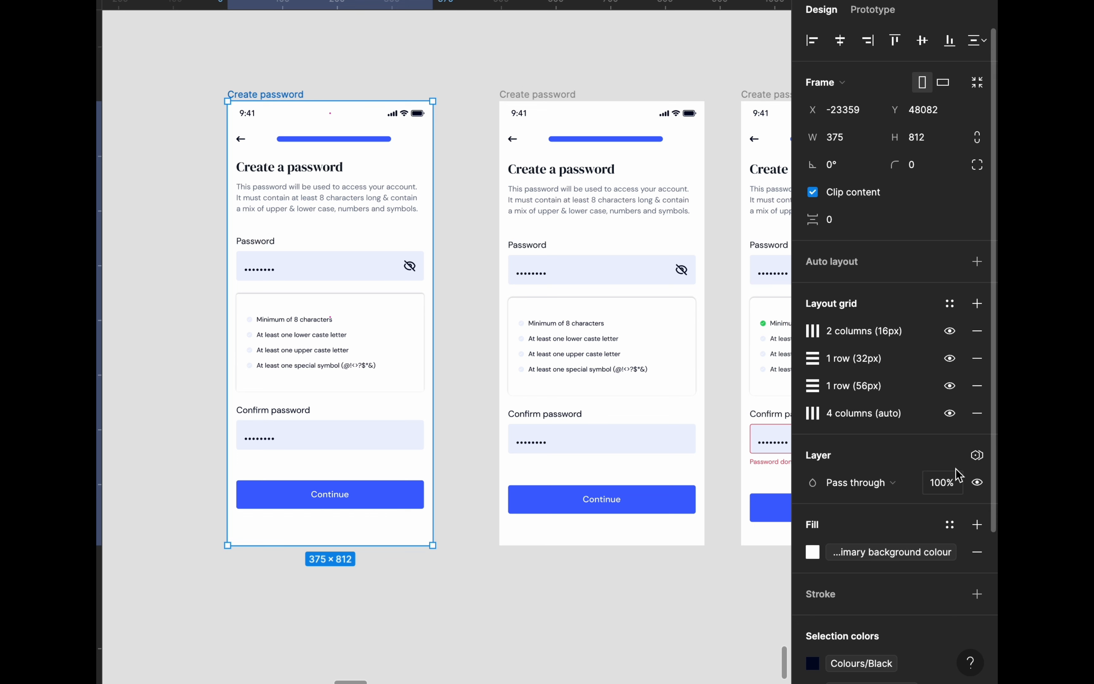
left_click(979, 456)
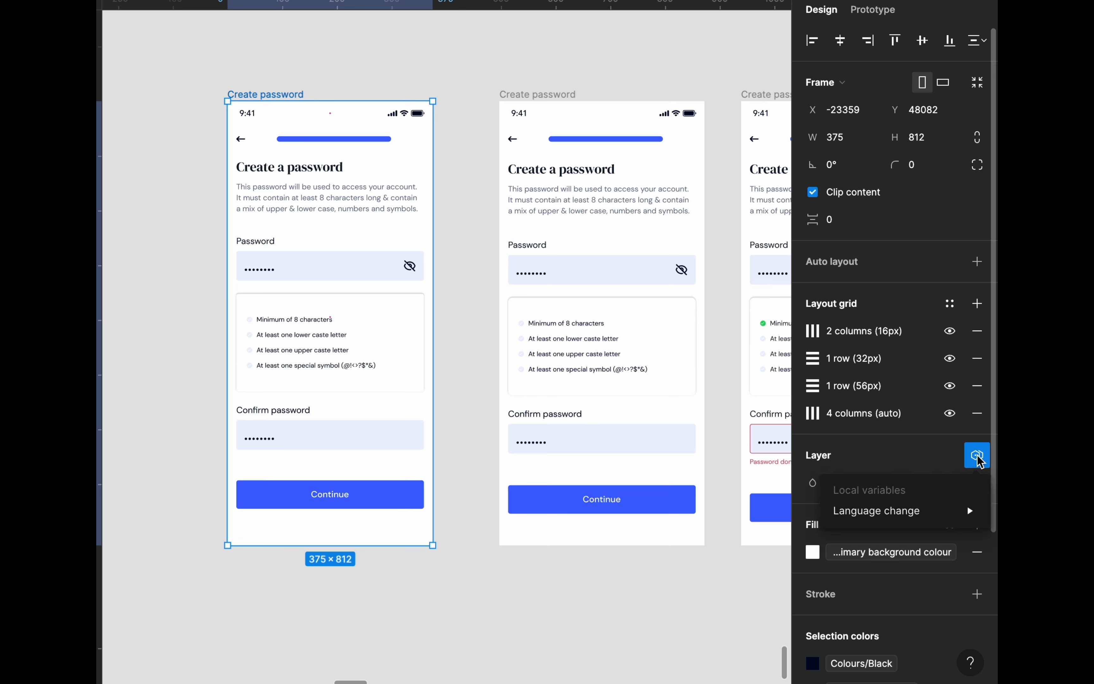
mouse_move(921, 524)
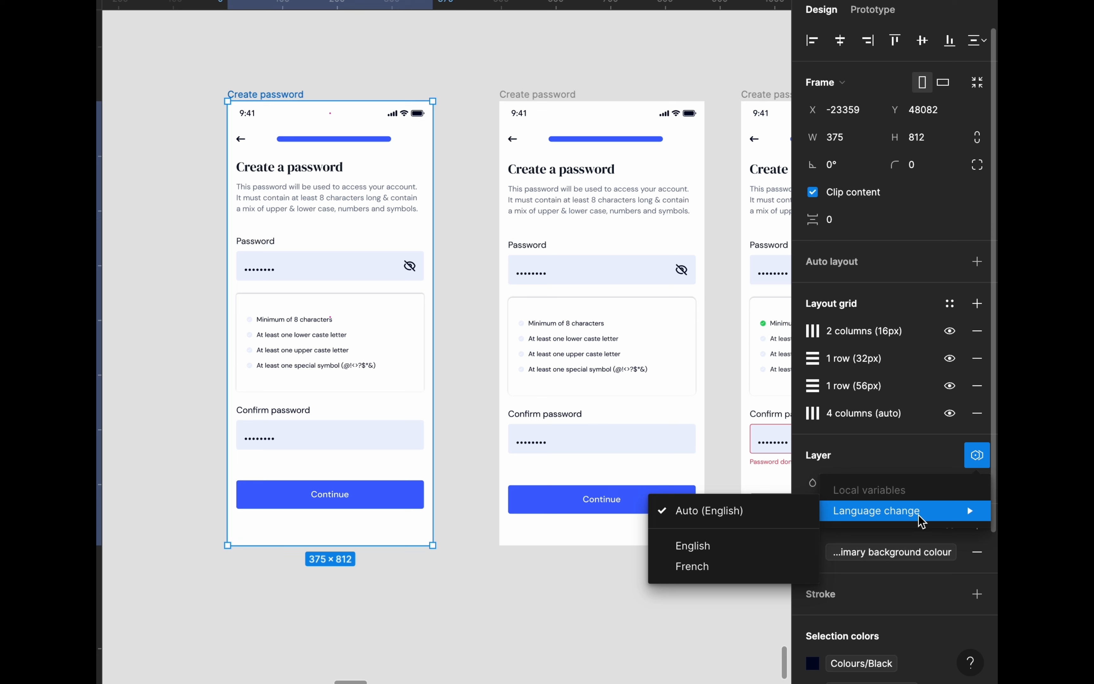
left_click(715, 566)
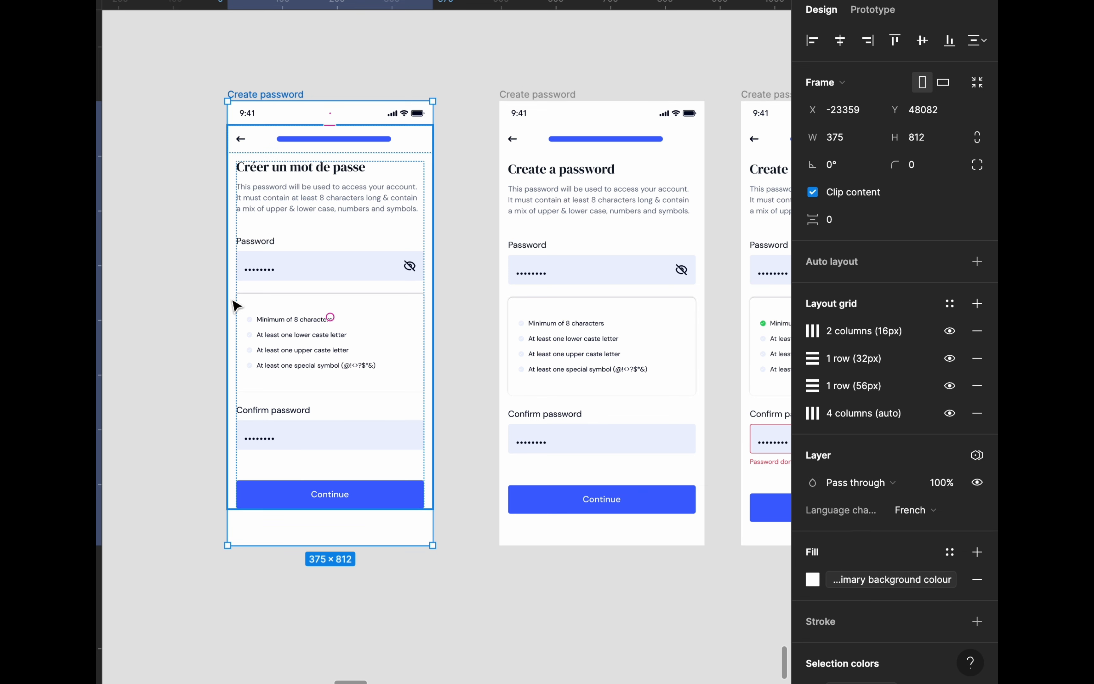
Inspect which string variable is bound to the French heading inside the Create password frame
scroll(167, 233, "up", 2)
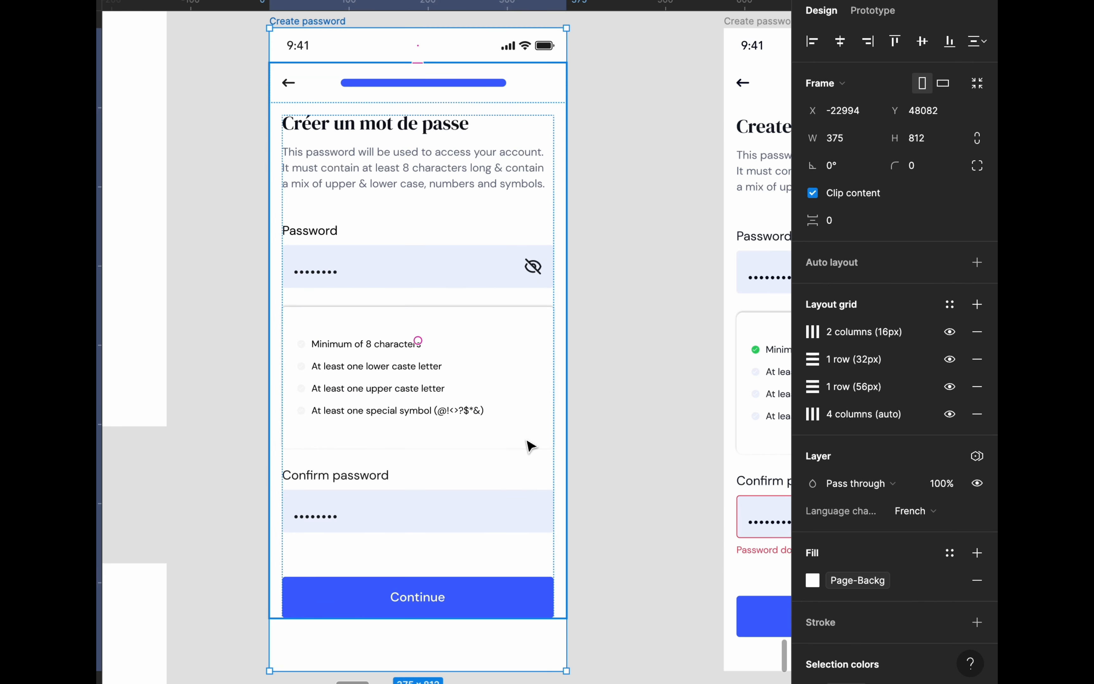
scroll(517, 453, "up", 1)
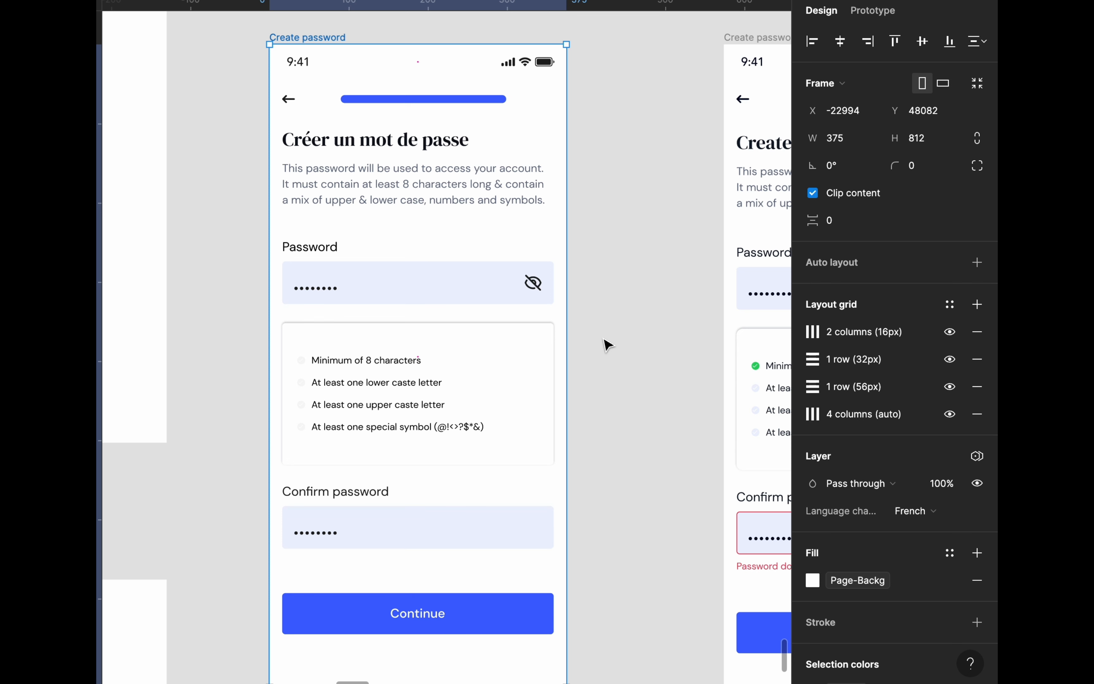
double_click(418, 152)
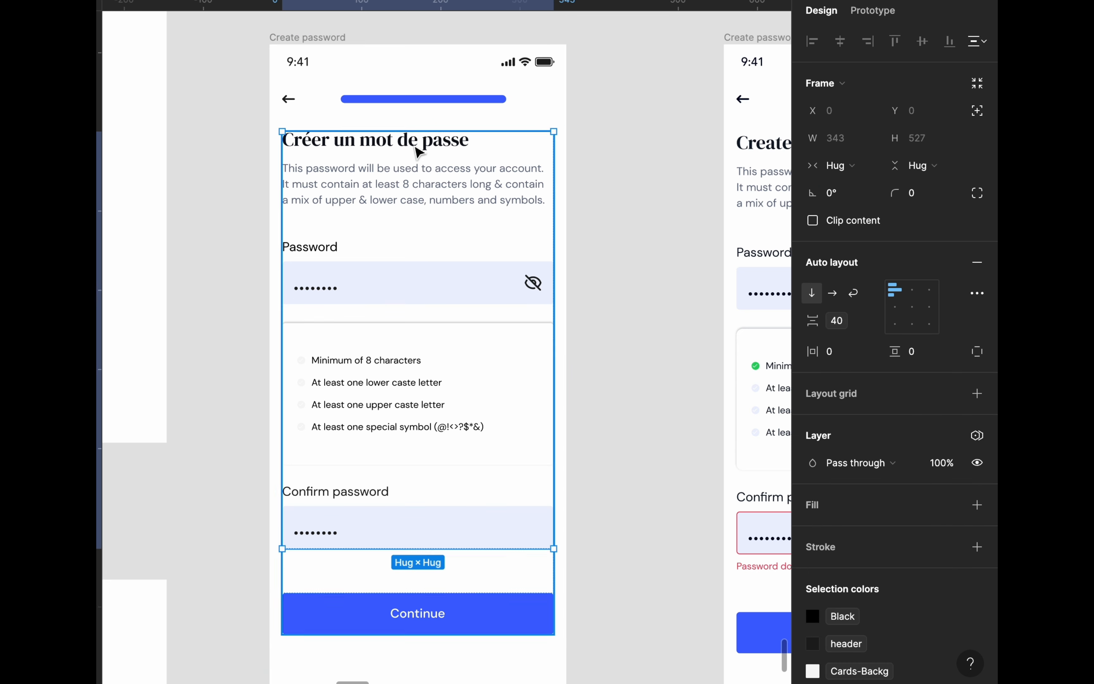
double_click(418, 153)
double_click(419, 152)
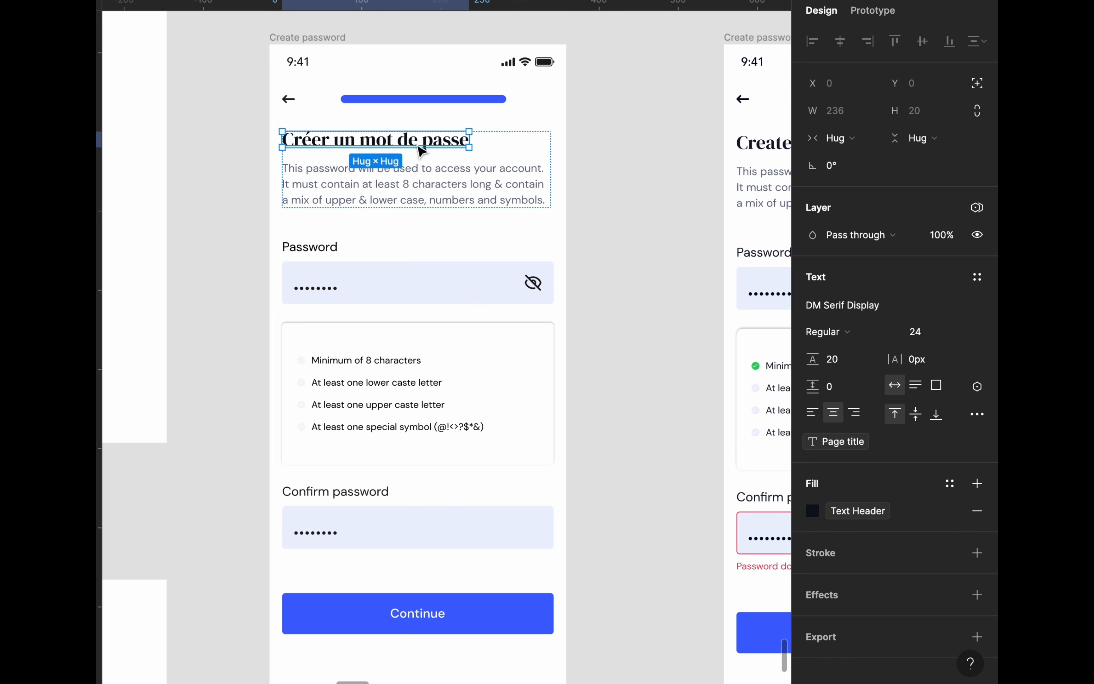
key("Escape")
Open the local variables and view the Language change collection's English and French modes beside the screen
left_click(977, 122)
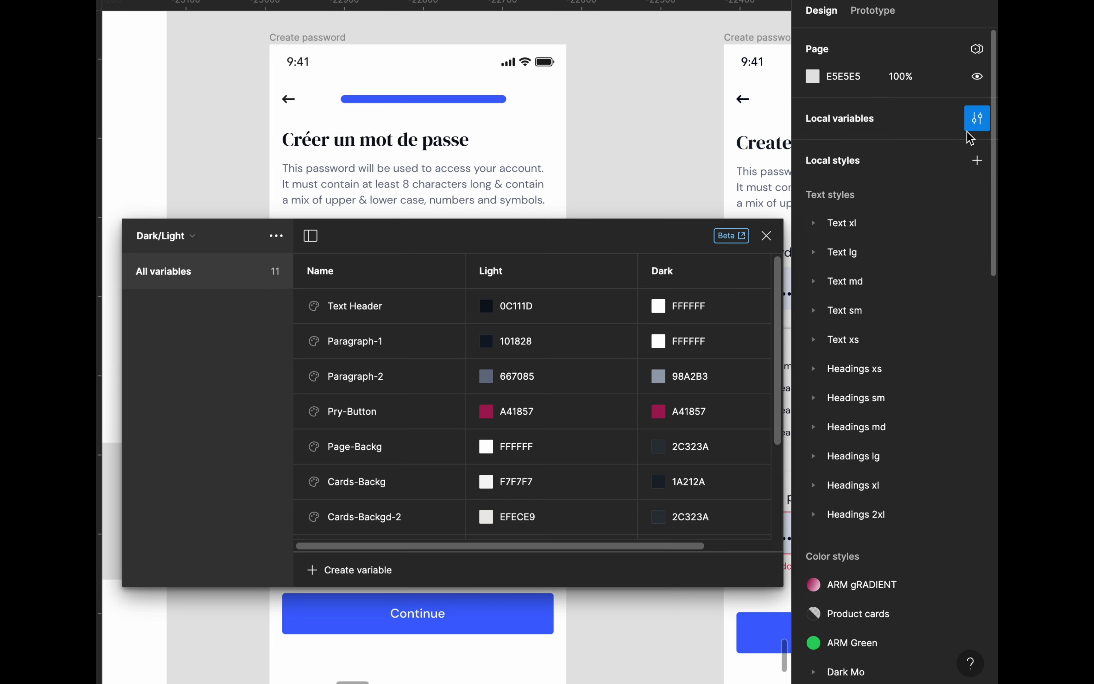
left_click_drag(655, 244, 893, 322)
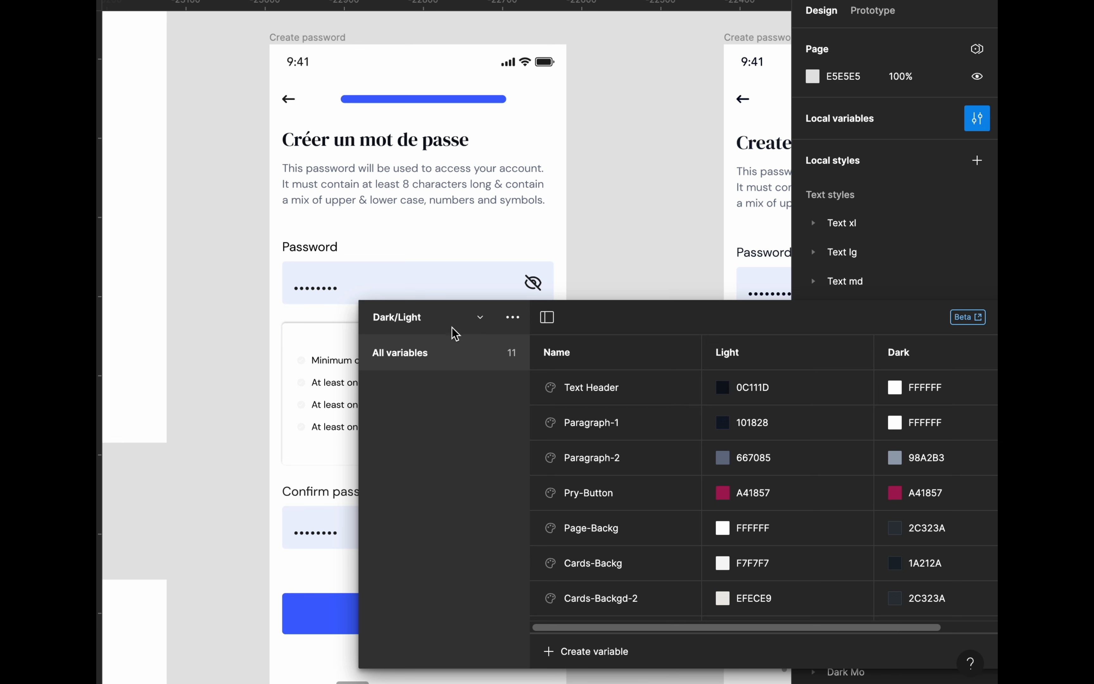
left_click(478, 324)
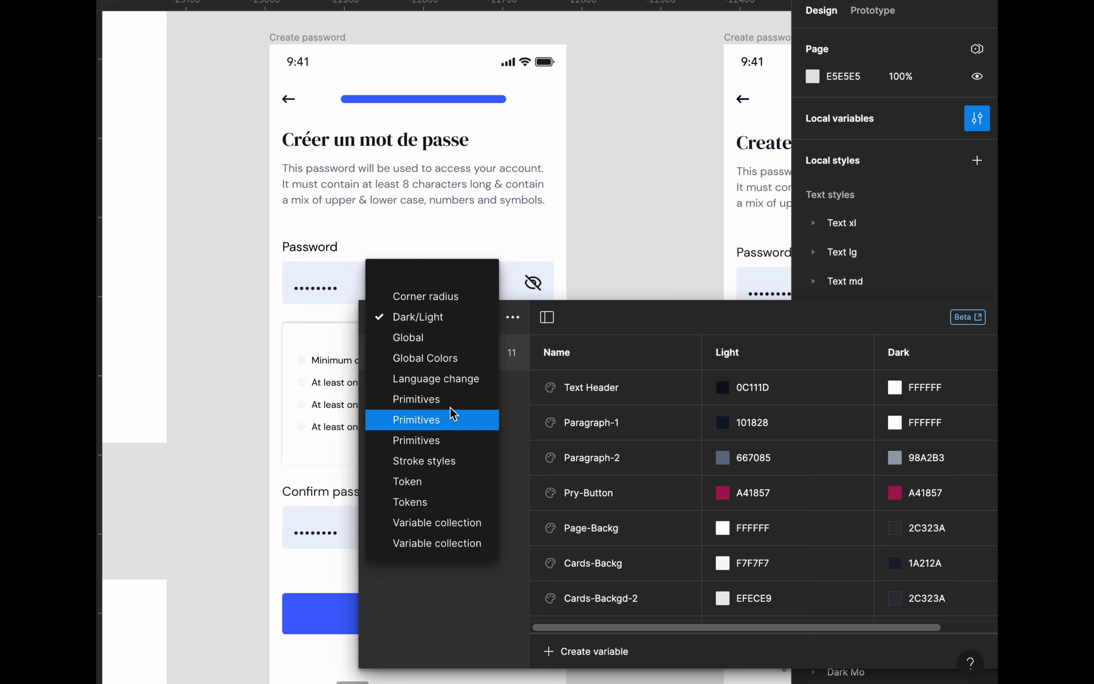
left_click(455, 389)
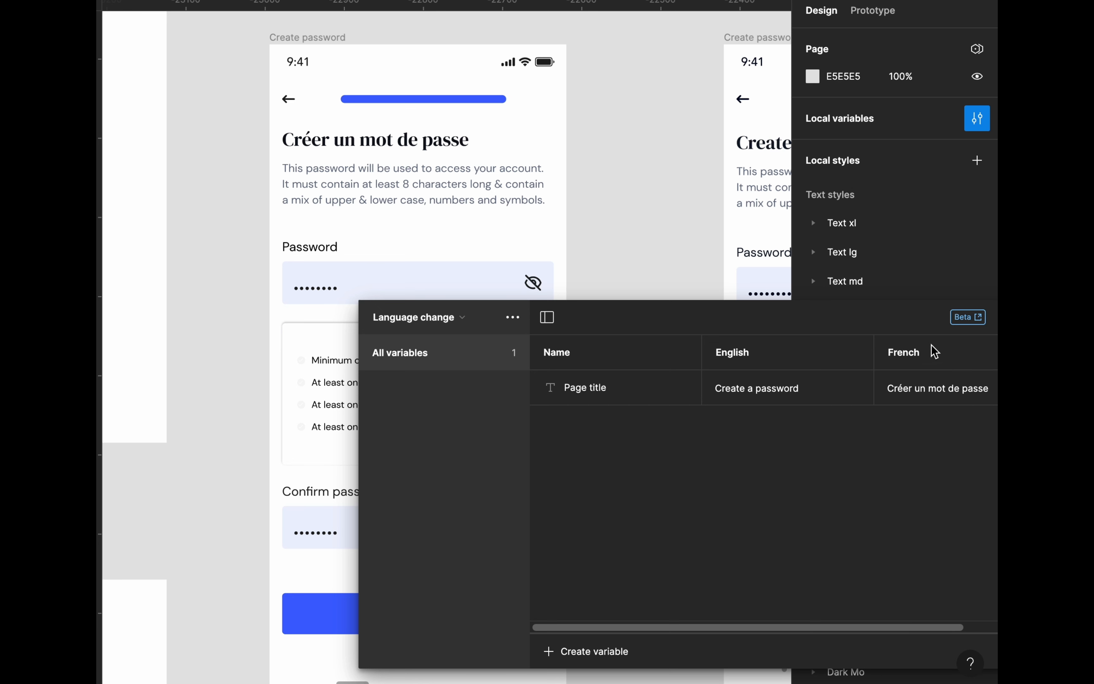
left_click_drag(913, 322, 852, 330)
Review the Light and Dark mode colours in the Dark/Light collection, and close the variables window
left_click(428, 334)
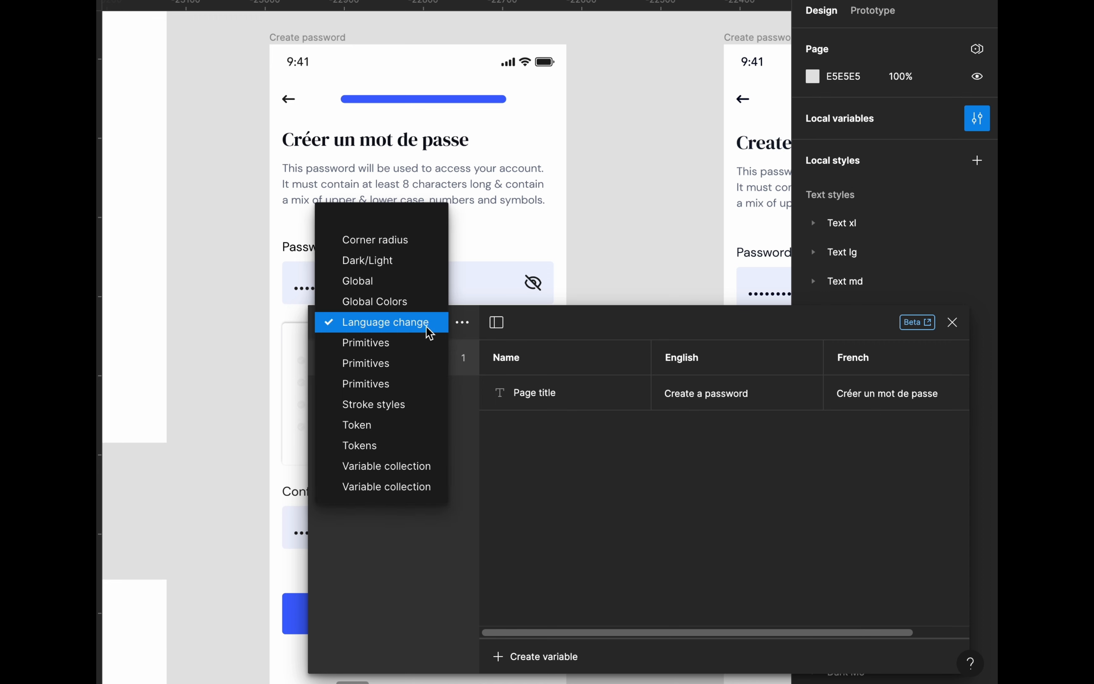
left_click(391, 260)
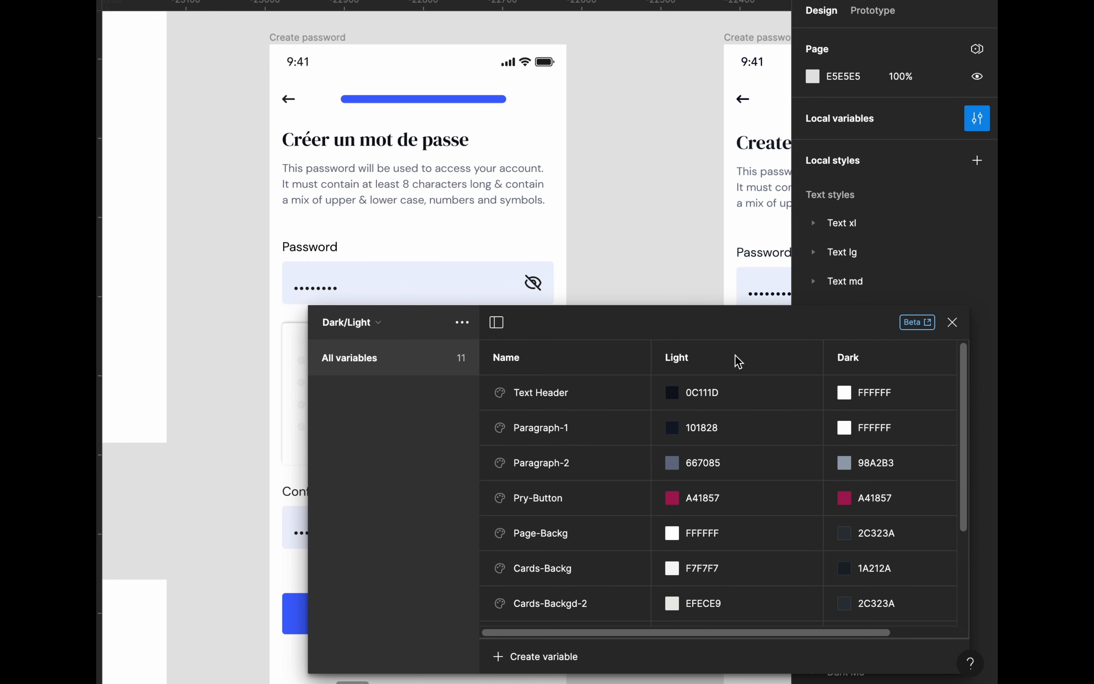
scroll(767, 405, "right", 3)
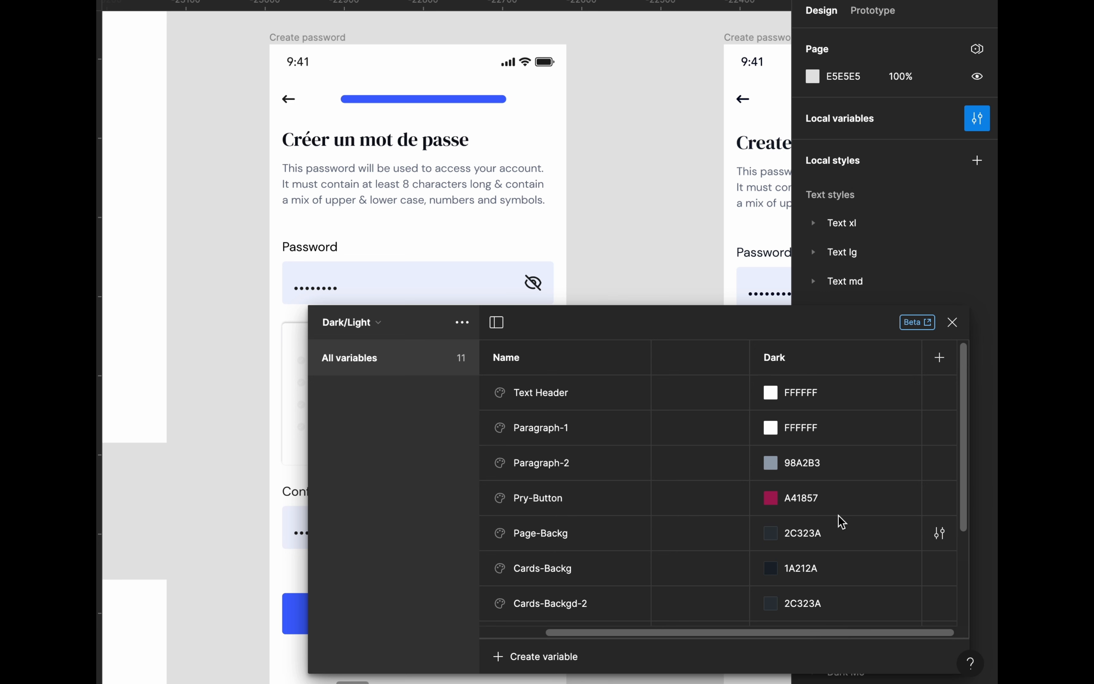
scroll(840, 521, "left", 5)
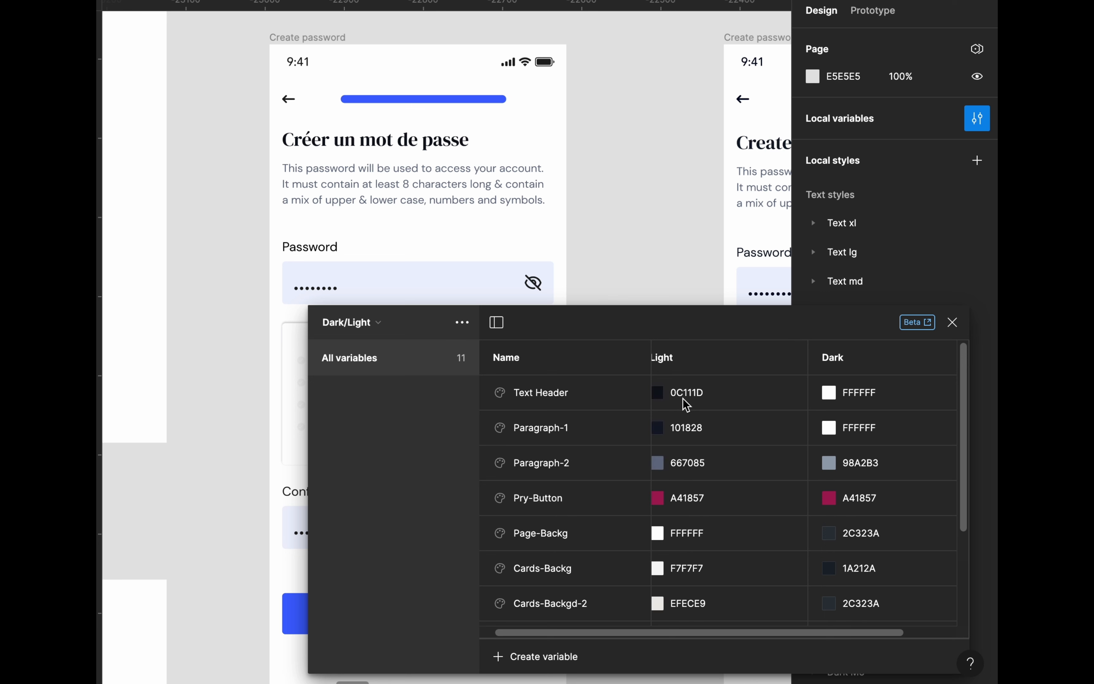
scroll(768, 407, "right", 5)
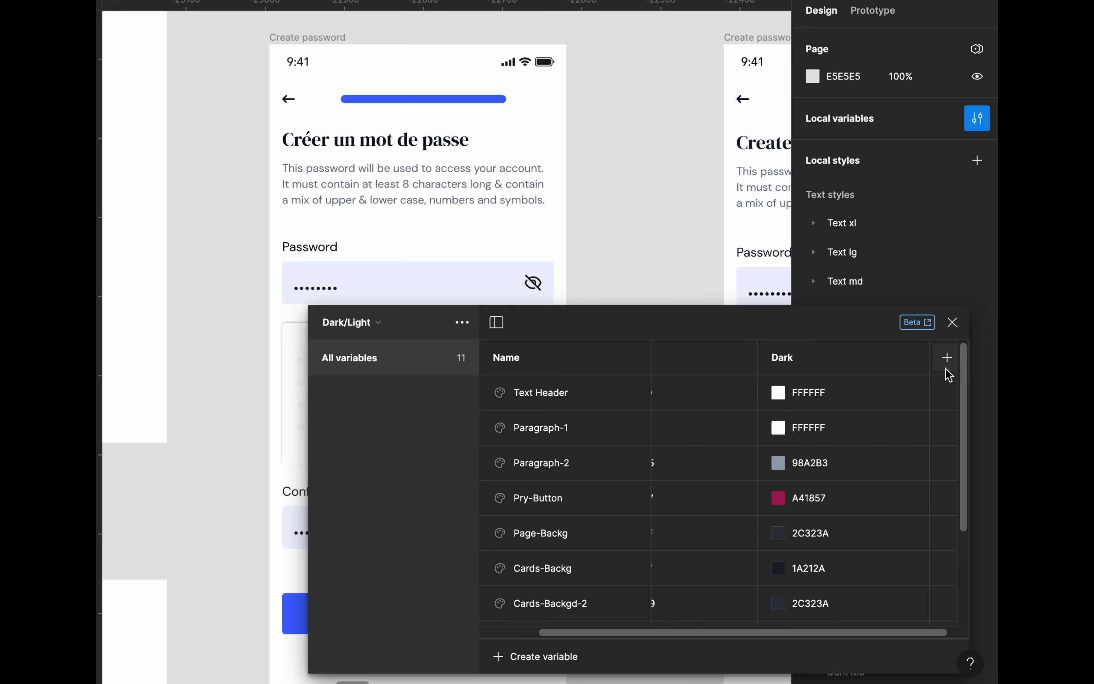
left_click(952, 322)
Set the first Create password frame's Dark/Light variable mode to Dark
left_click(298, 39)
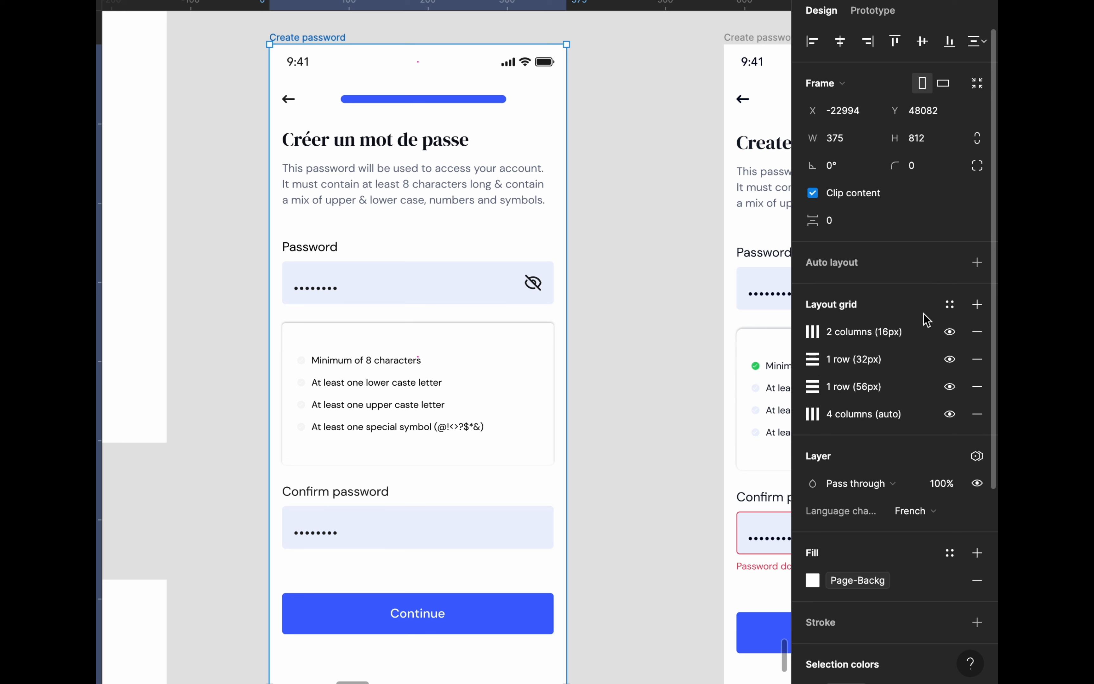
left_click(977, 457)
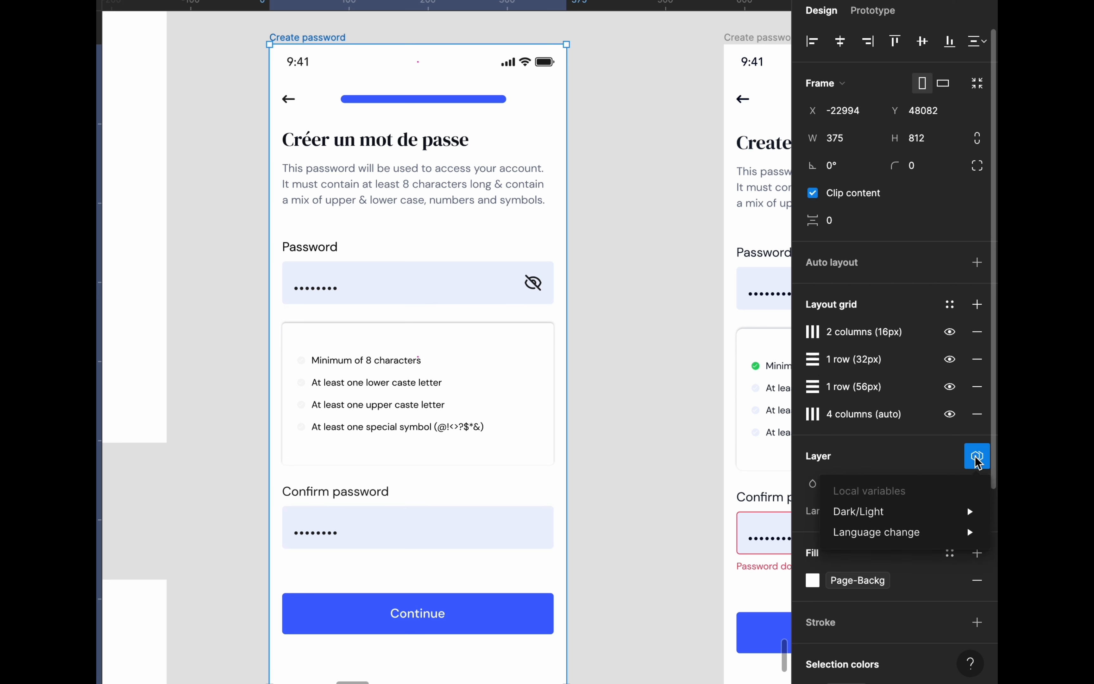
mouse_move(909, 523)
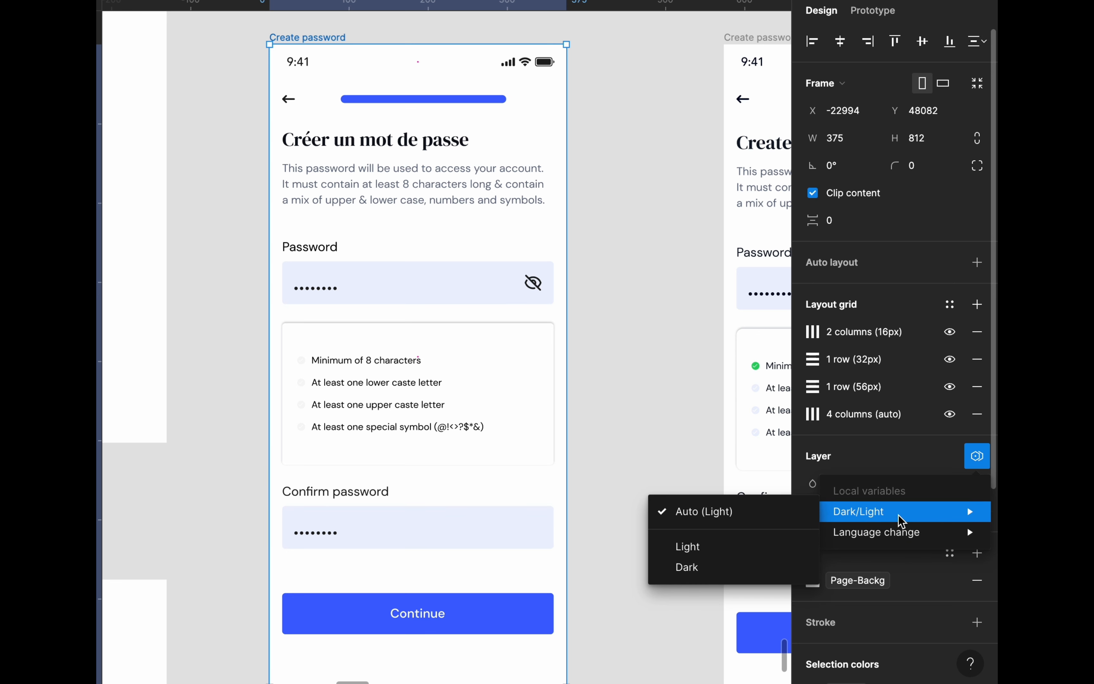
left_click(696, 570)
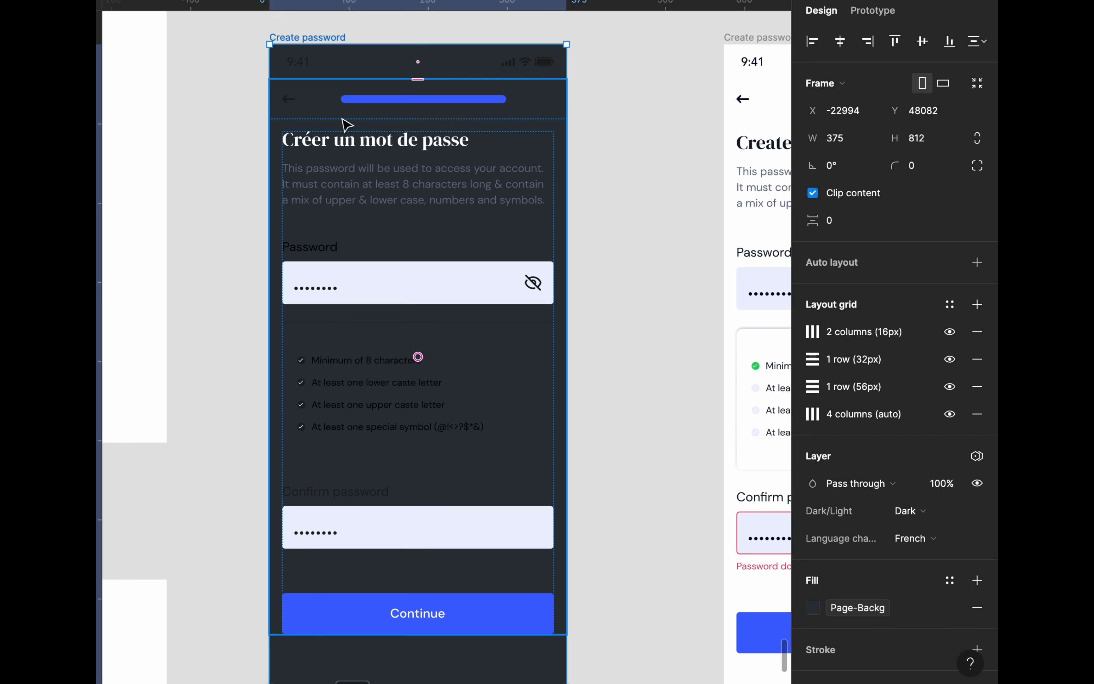
Inspect which colour variable fills the French heading in the dark Create password frame, and clear the selection
scroll(660, 277, "down", 1)
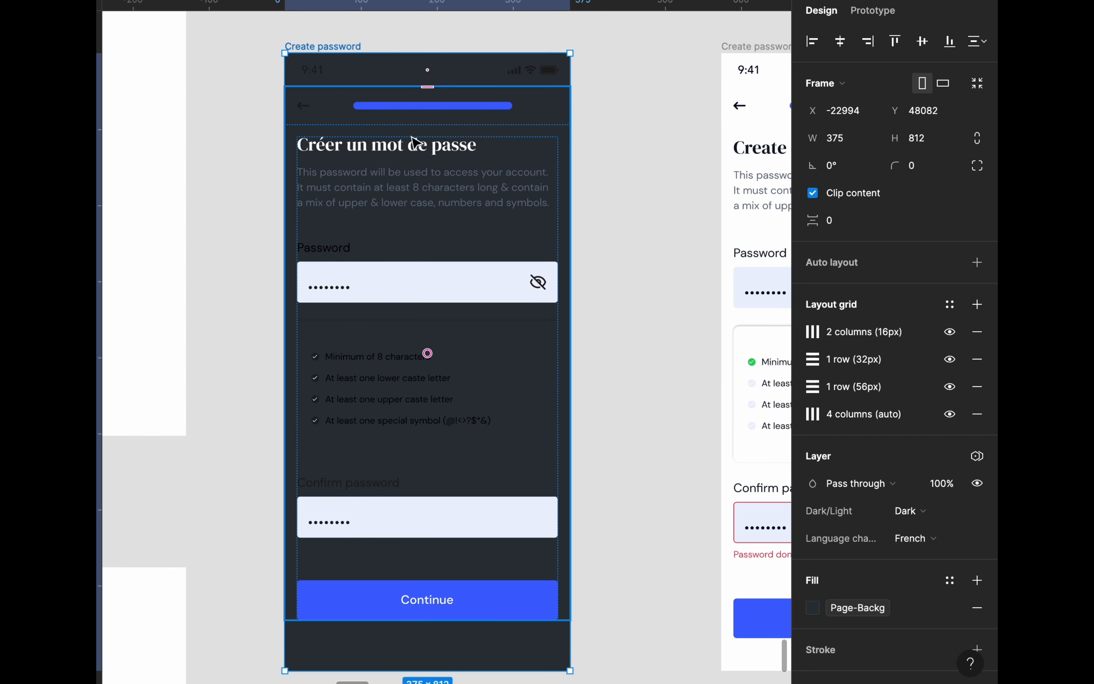
left_click(412, 149)
left_click(413, 149)
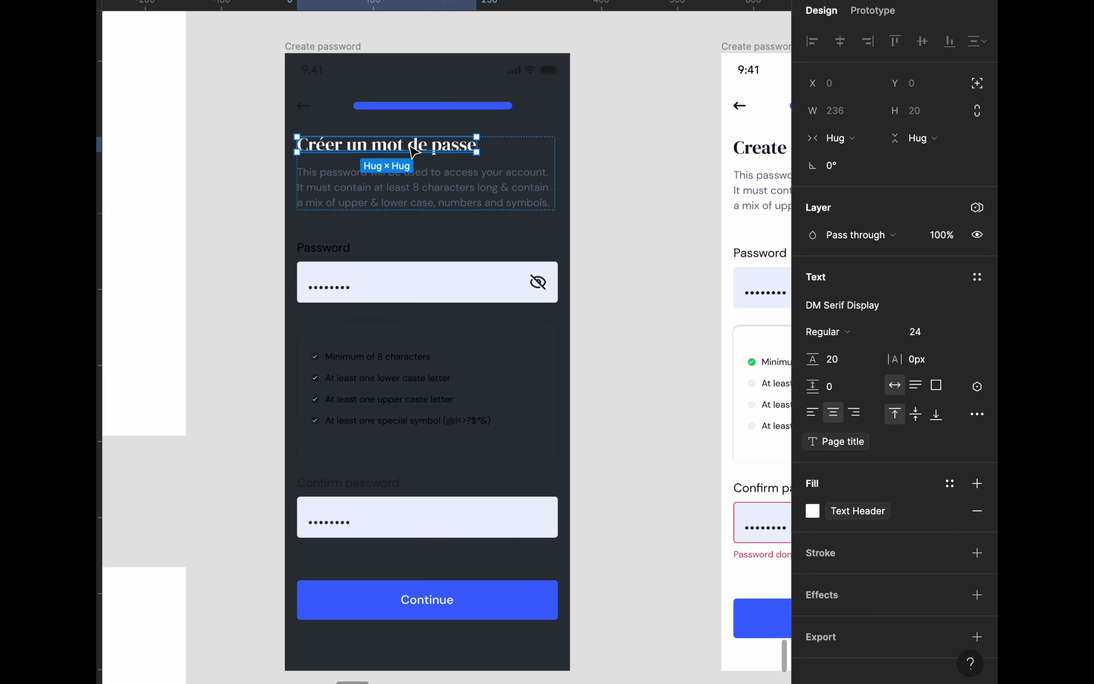
left_click(587, 251)
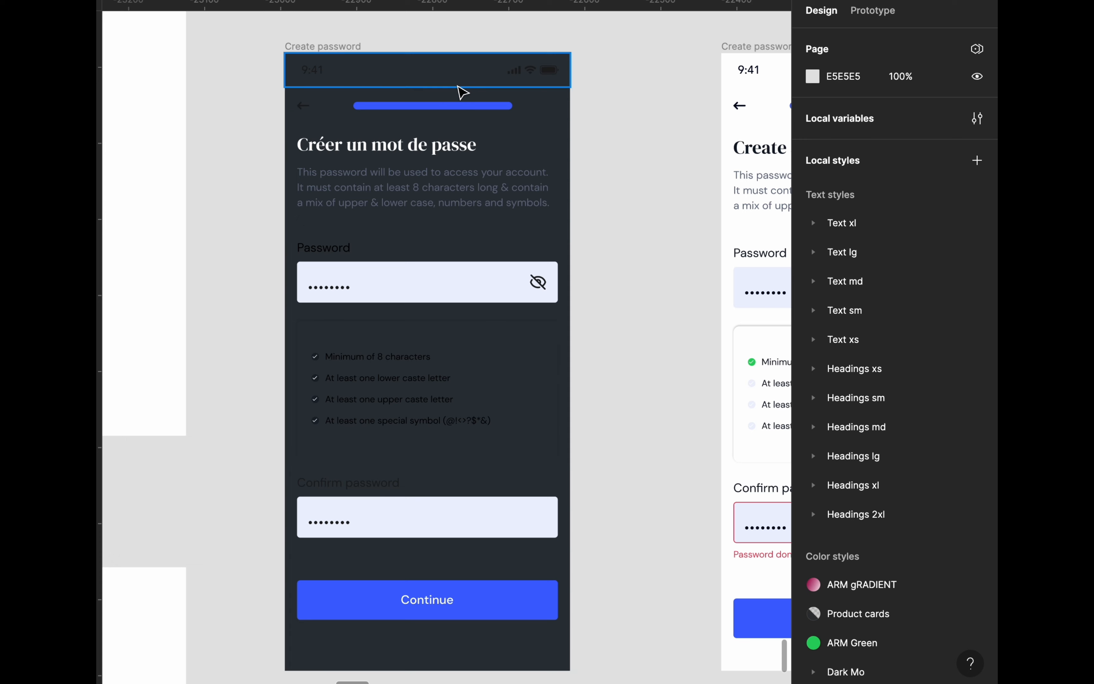
Move the dark Create password frame about 8 px to the right, to X -22986
mouse_move(459, 93)
left_mouse_down()
mouse_move(483, 93)
mouse_move(470, 95)
left_mouse_up()
key("ctrl+z")
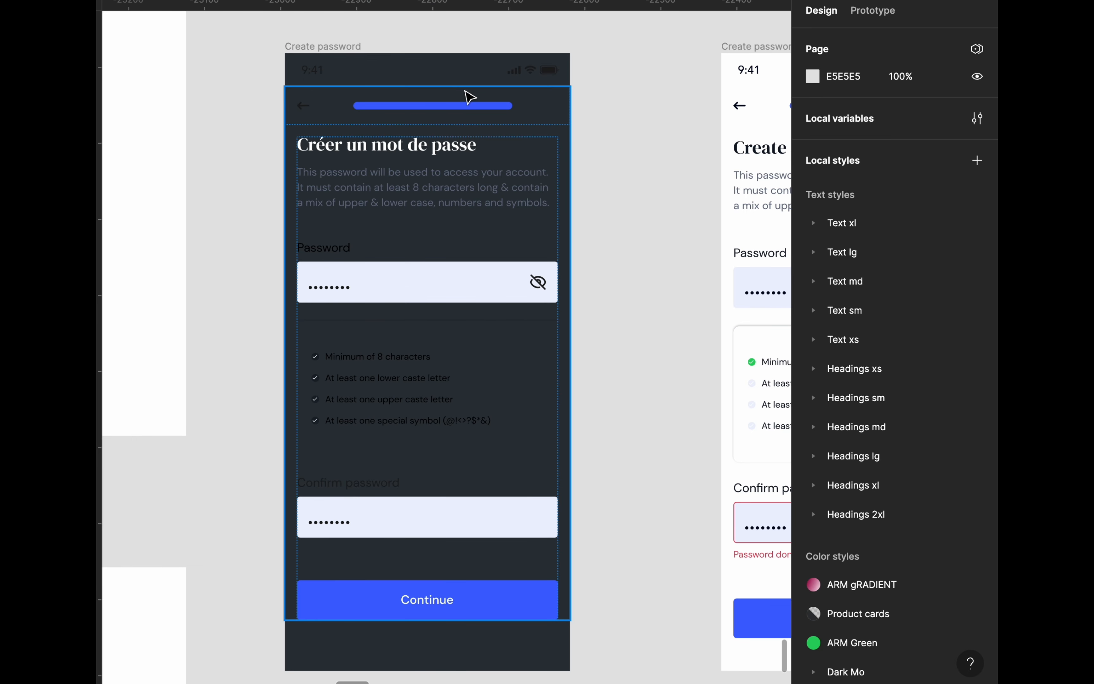
left_click(356, 46)
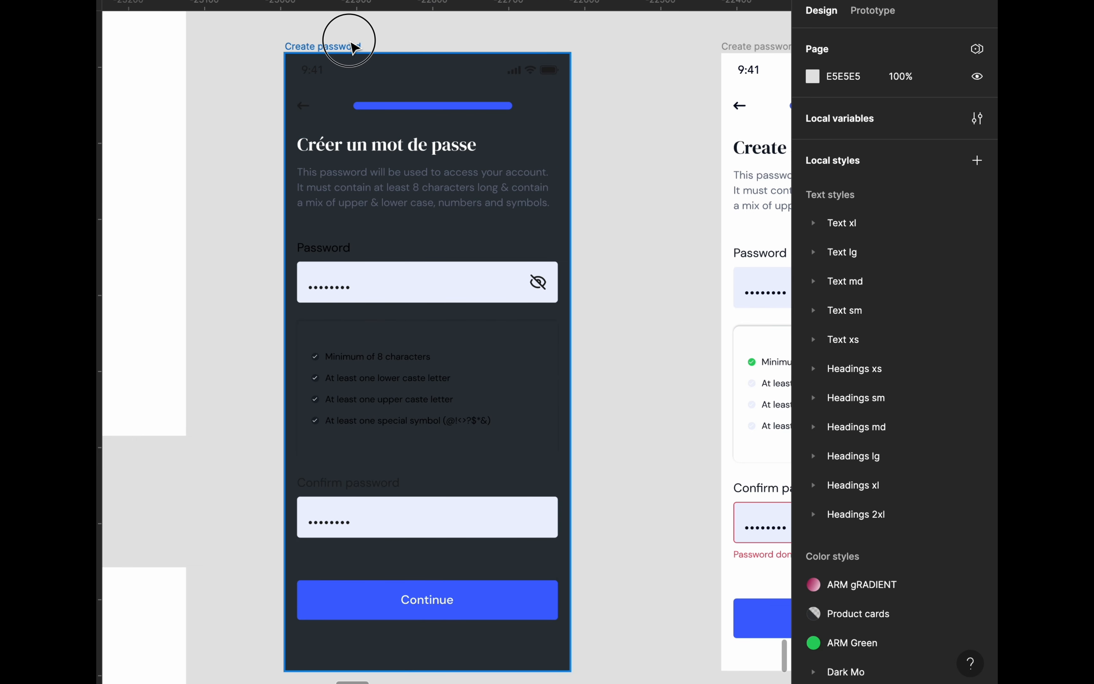
left_click_drag(411, 70, 415, 71)
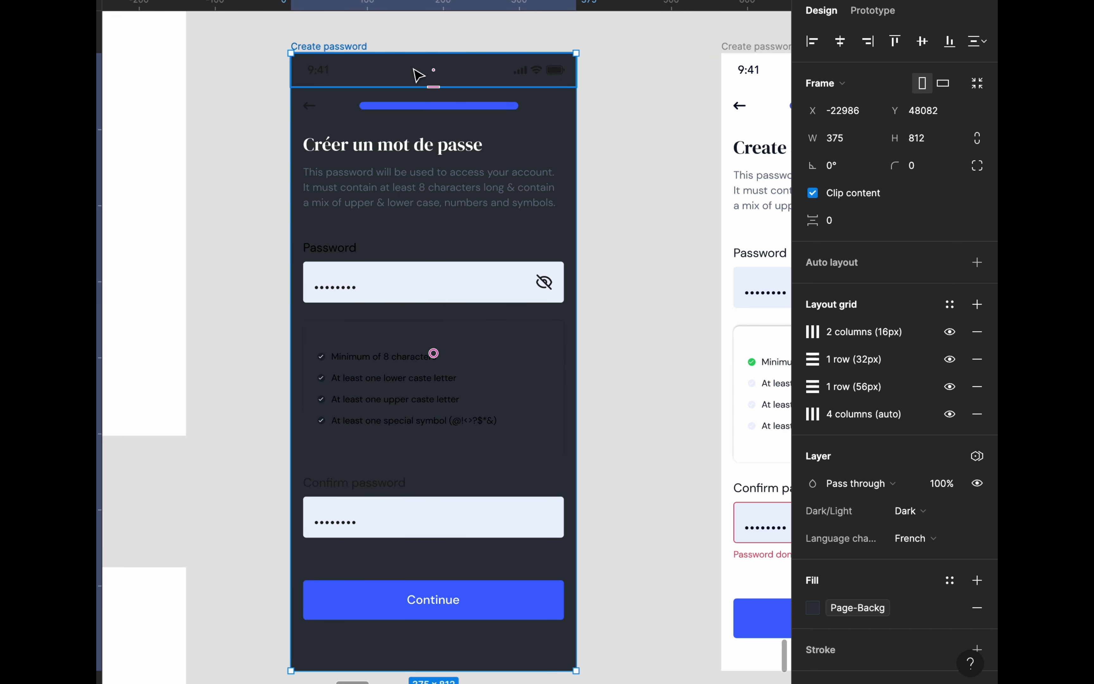